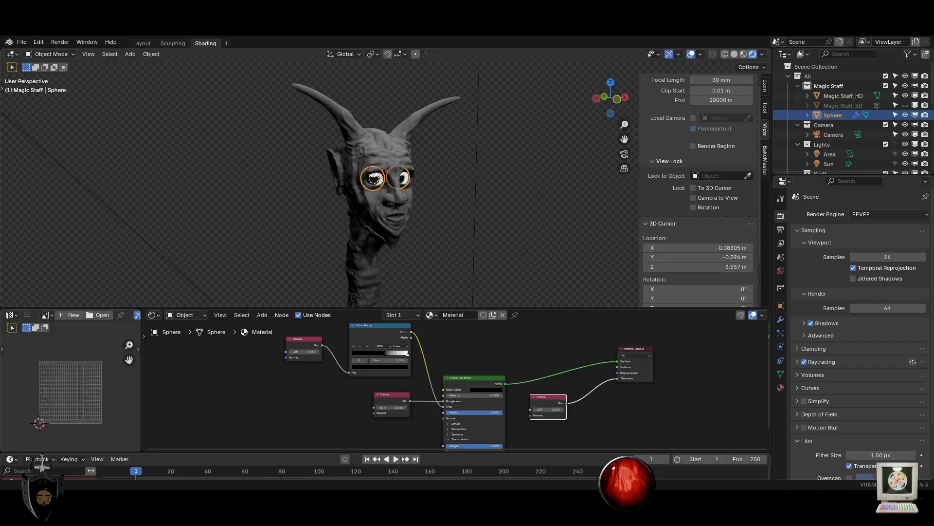
Inspect the staff head's eyes from several angles in rendered shading, and view the head in solid shading
scroll(408, 163, "up", 3)
middle_click_drag(541, 208, 584, 209)
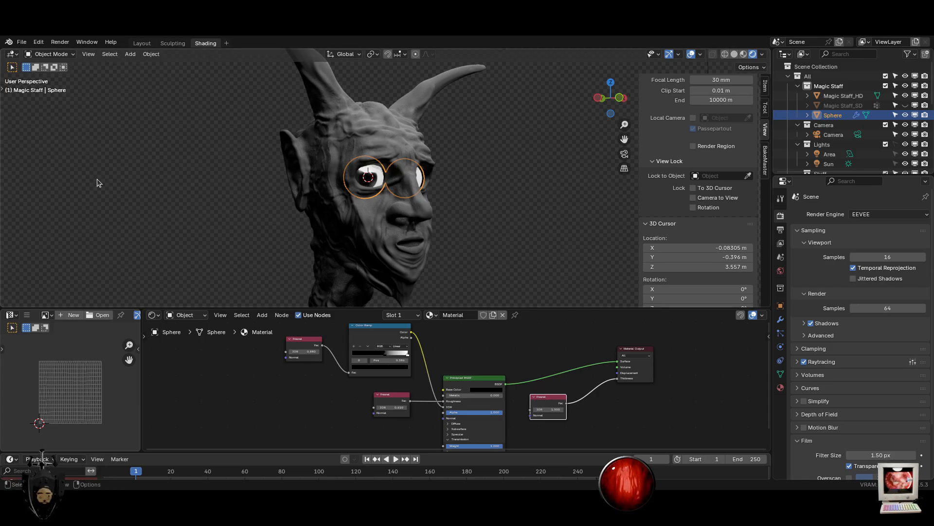
middle_click_drag(519, 234, 441, 237)
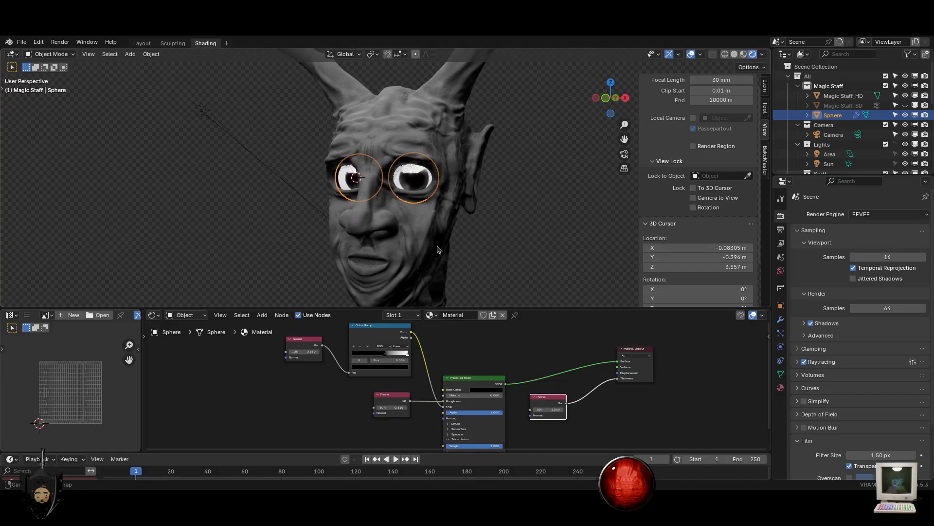
middle_click_drag(508, 288, 438, 298)
scroll(436, 216, "down", 5)
middle_click_drag(437, 215, 633, 207)
left_click(734, 54)
scroll(454, 216, "up", 3)
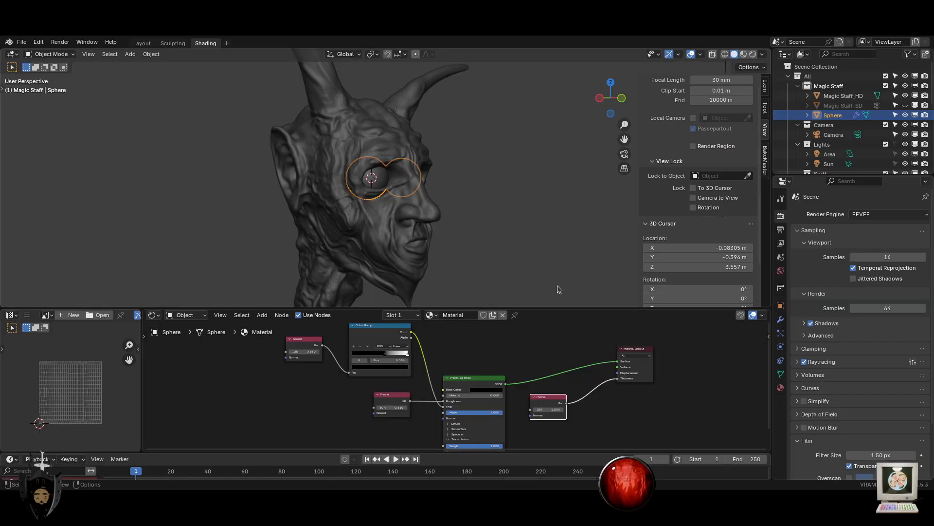
mouse_move(576, 308)
left_mouse_down()
mouse_move(566, 370)
mouse_move(581, 311)
left_mouse_up()
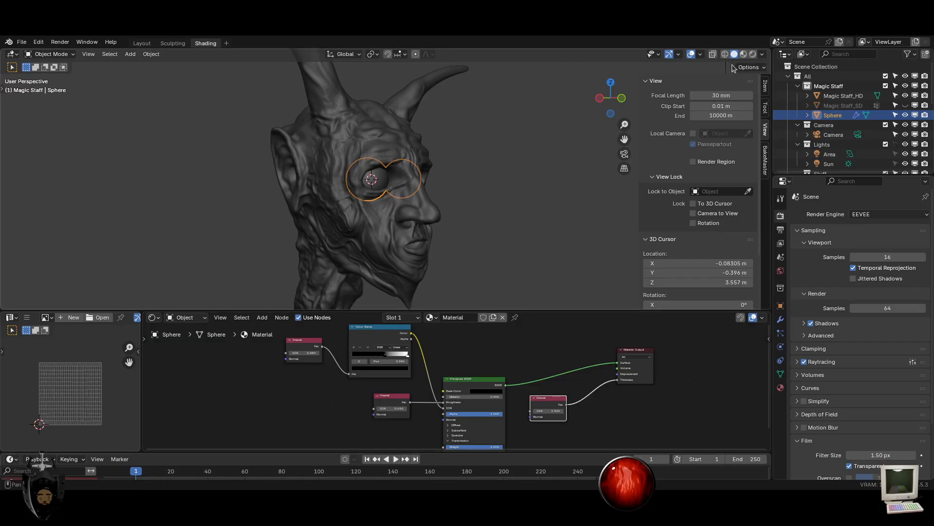
Compare the eyes in material preview and rendered shading, ending on a close view of one eye
left_click(743, 54)
middle_click_drag(437, 279, 363, 284)
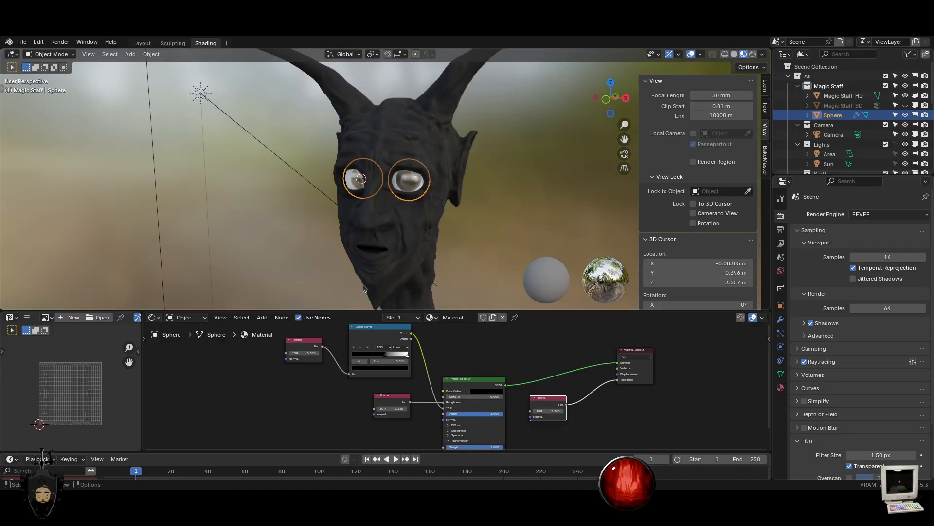
scroll(363, 284, "up", 3)
scroll(540, 358, "up", 1)
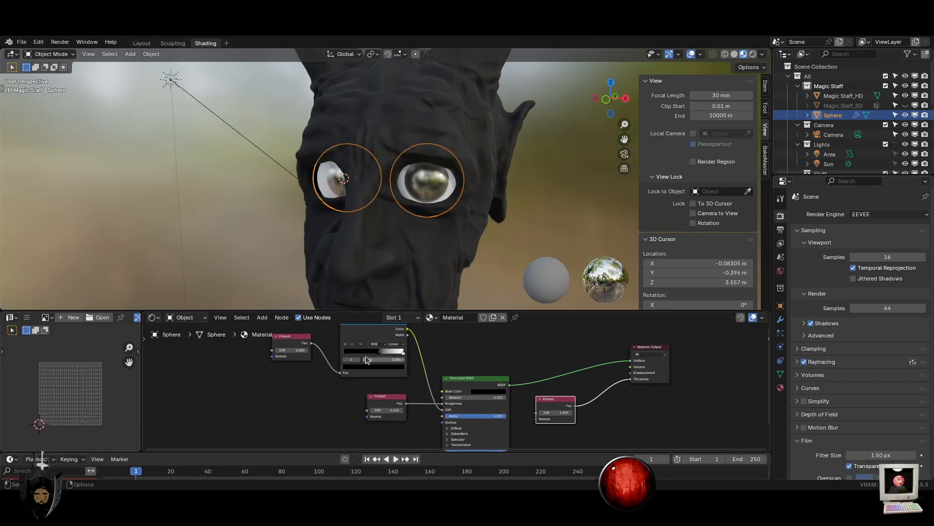
middle_click_drag(364, 175, 336, 177)
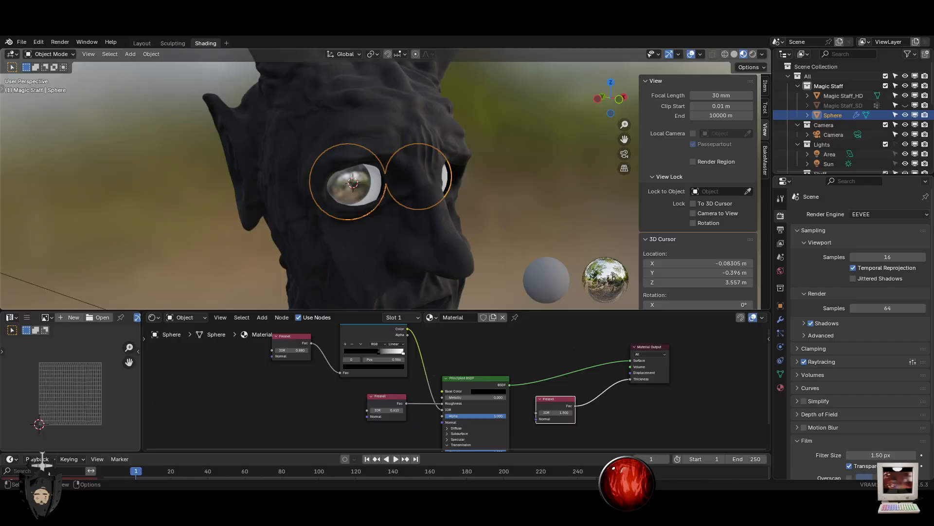
left_click(753, 54)
scroll(487, 214, "up", 5)
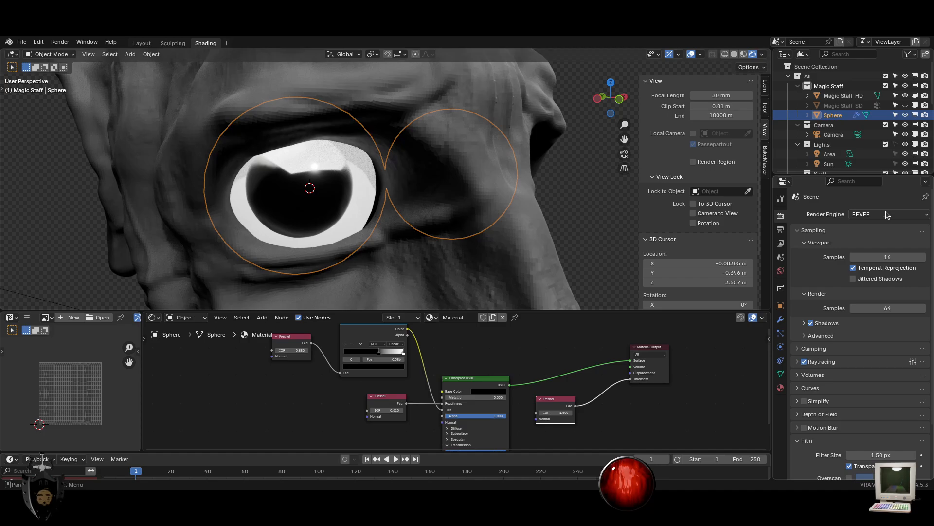
Select the Magic Staff_HD head and compare its face in material preview and rendered shading
left_click(522, 167)
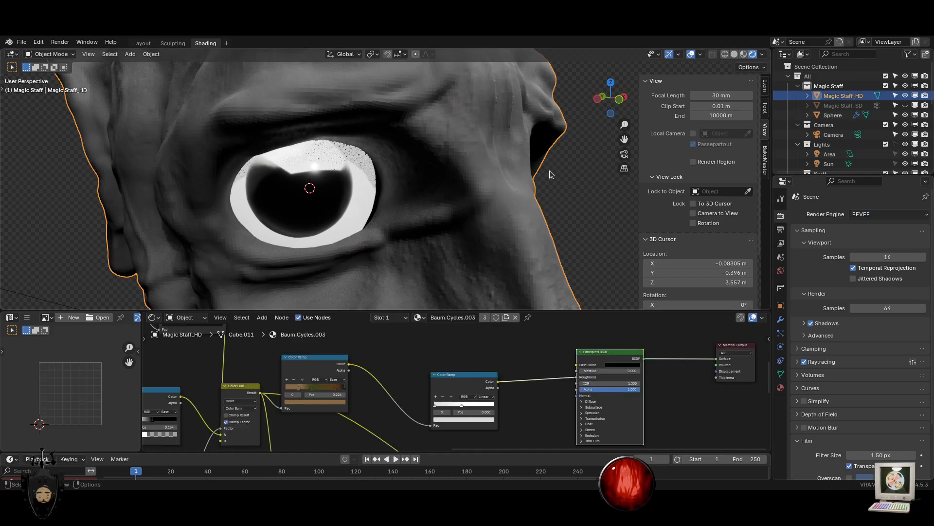
scroll(552, 229, "down", 4)
middle_click_drag(553, 229, 516, 229)
scroll(450, 239, "up", 4)
left_click(744, 54)
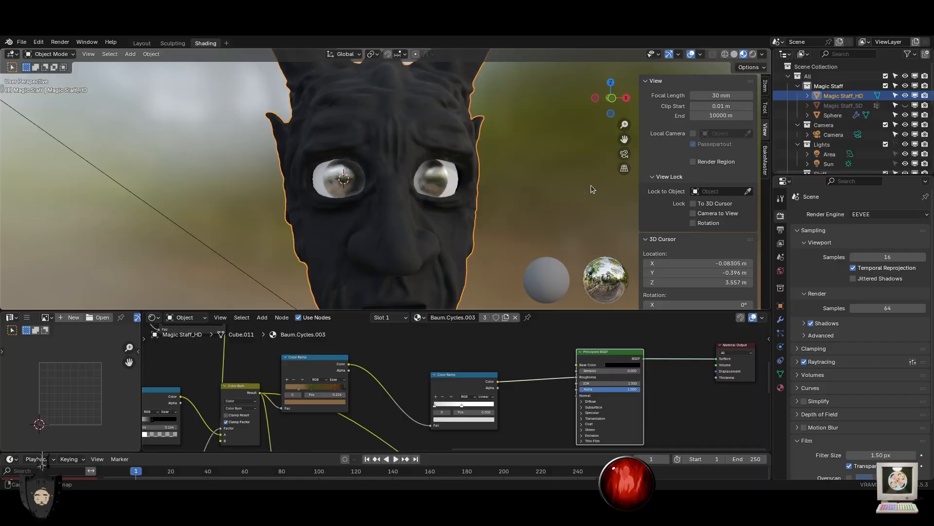
left_click(753, 54)
mouse_move(369, 215)
middle_mouse_down()
mouse_move(432, 202)
mouse_move(408, 170)
mouse_move(354, 183)
middle_mouse_up()
scroll(488, 206, "down", 3)
middle_click_drag(488, 207, 428, 204)
Select the eyes, test the Fresnel IOR values in their material, and move the Color Ramp's black stop to 0.623
left_click(395, 181)
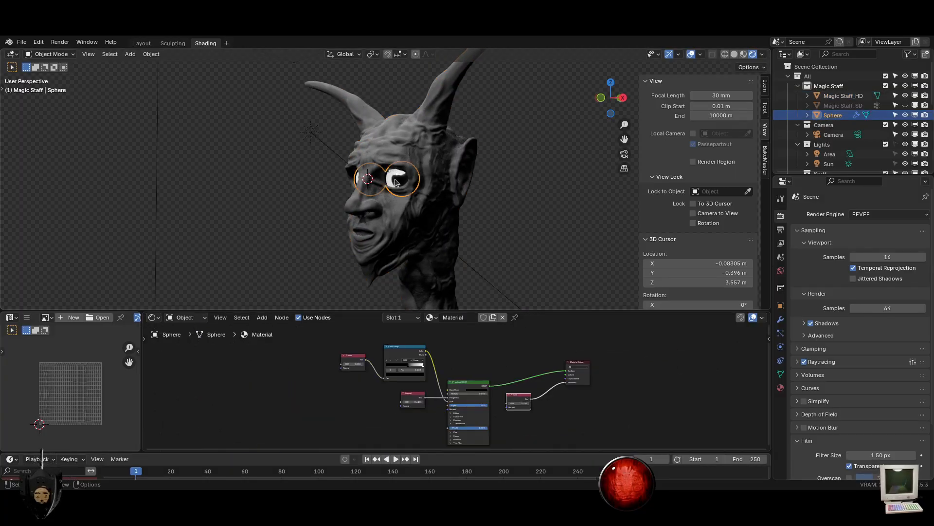
scroll(516, 393, "up", 2)
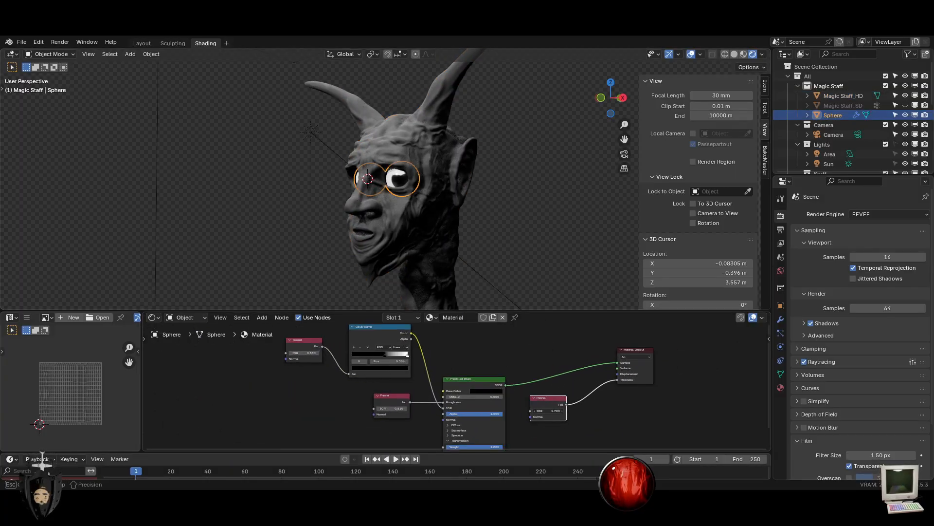
left_click_drag(549, 411, 539, 411)
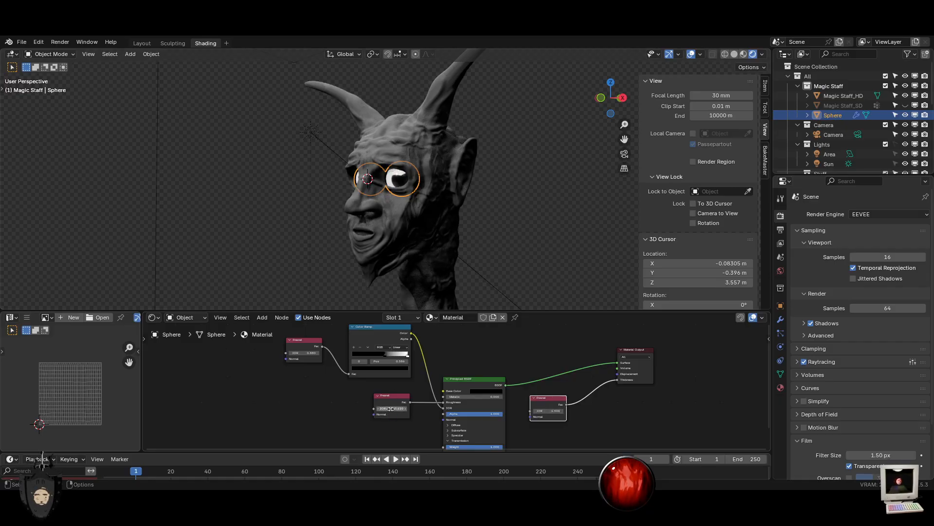
left_click_drag(390, 409, 389, 409)
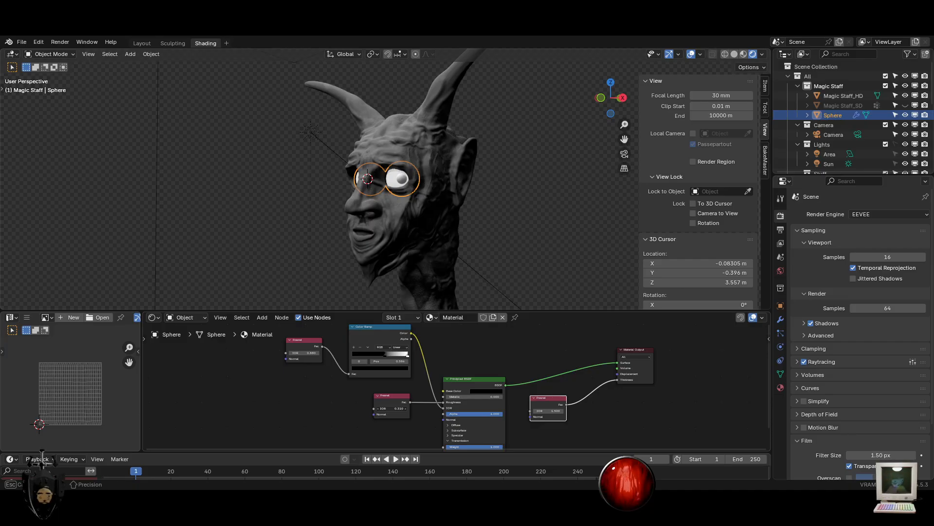
left_click_drag(382, 356, 376, 356)
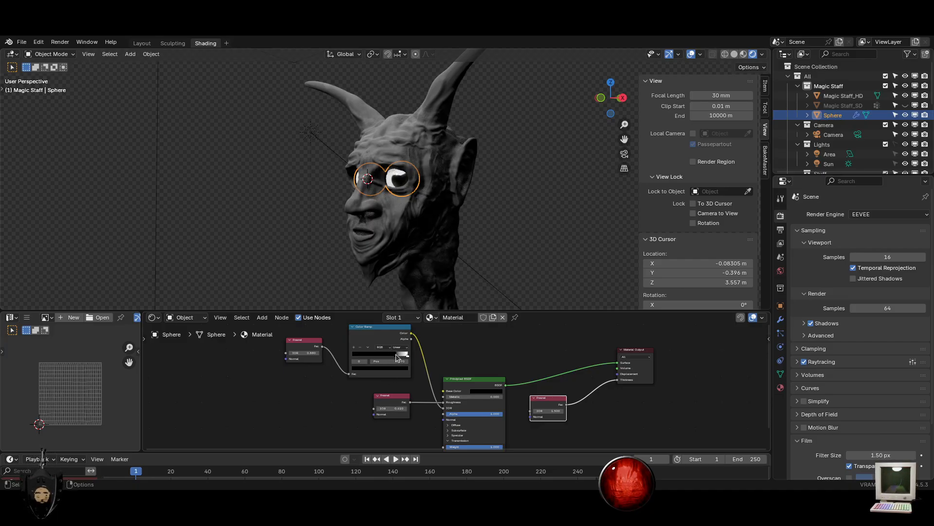
left_click_drag(304, 353, 297, 352)
Insert a duplicate of the Color Ramp between the lower Fresnel node and the Principled BSDF's Roughness input
left_click_drag(394, 397, 342, 405)
left_click(388, 330)
key("shift+d")
left_click(399, 387)
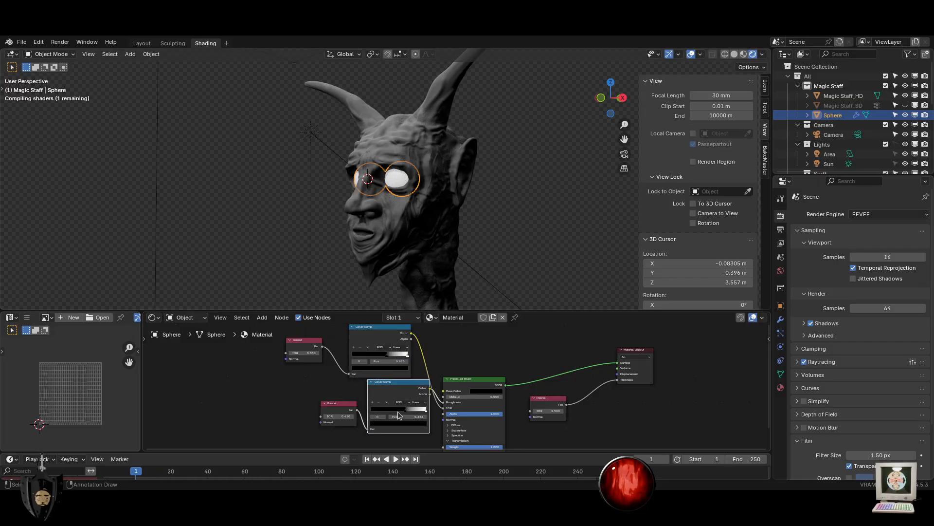
Undo a trial shift of the duplicated Color Ramp's stop and set the roughness Fresnel's IOR to 0.350
left_click_drag(409, 409, 420, 408)
key("ctrl+z")
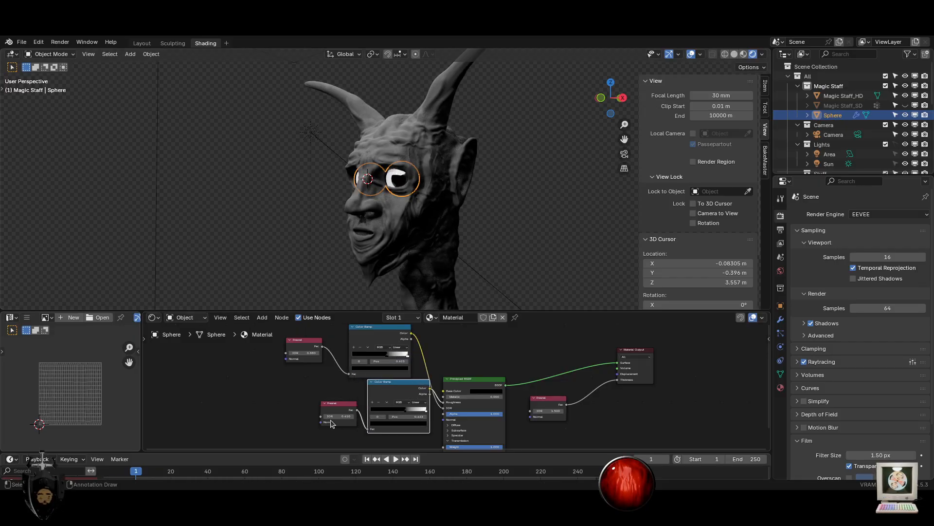
mouse_move(339, 416)
left_mouse_down()
mouse_move(358, 416)
mouse_move(338, 416)
left_mouse_up()
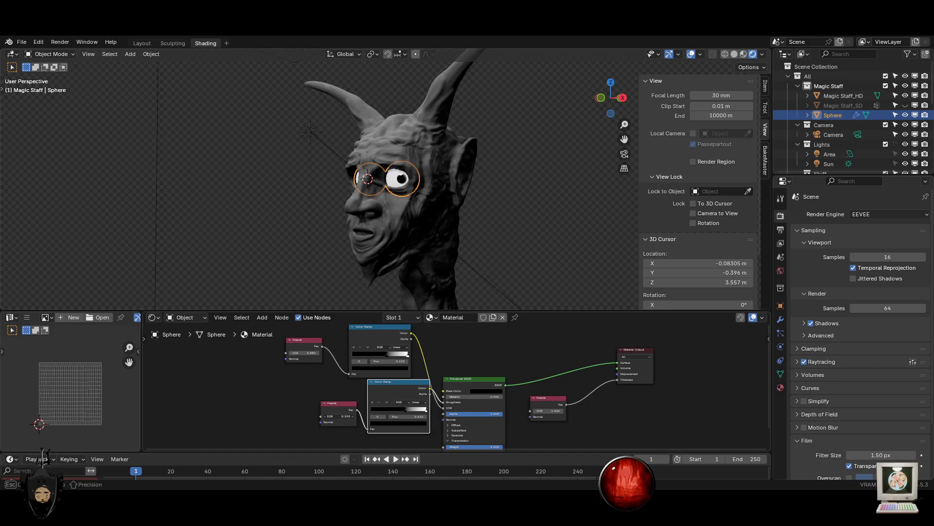
Deselect the eyes and turn off the viewport overlays to see the rendered head without outlines
middle_click_drag(333, 241, 406, 225)
left_click(332, 240)
left_click(692, 54)
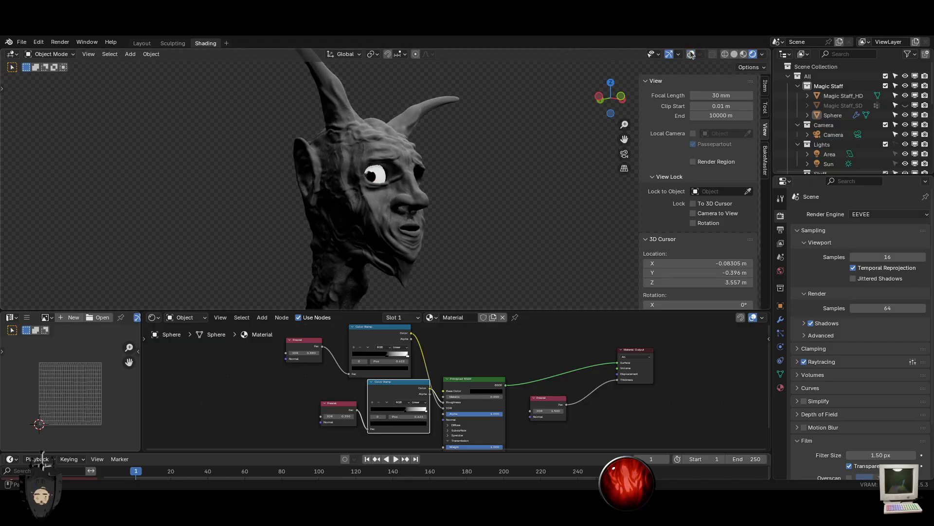
mouse_move(584, 236)
middle_mouse_down()
mouse_move(532, 223)
mouse_move(483, 246)
mouse_move(484, 267)
mouse_move(531, 255)
mouse_move(559, 234)
mouse_move(557, 217)
mouse_move(443, 290)
mouse_move(564, 223)
mouse_move(647, 236)
mouse_move(557, 267)
mouse_move(458, 258)
mouse_move(469, 242)
mouse_move(548, 223)
mouse_move(583, 267)
mouse_move(515, 270)
mouse_move(470, 253)
mouse_move(559, 256)
mouse_move(589, 244)
mouse_move(588, 228)
middle_mouse_up()
Maximize the node editor, spread the eye material's nodes into a tidy layout, and restore the normal workspace
key("ctrl+space")
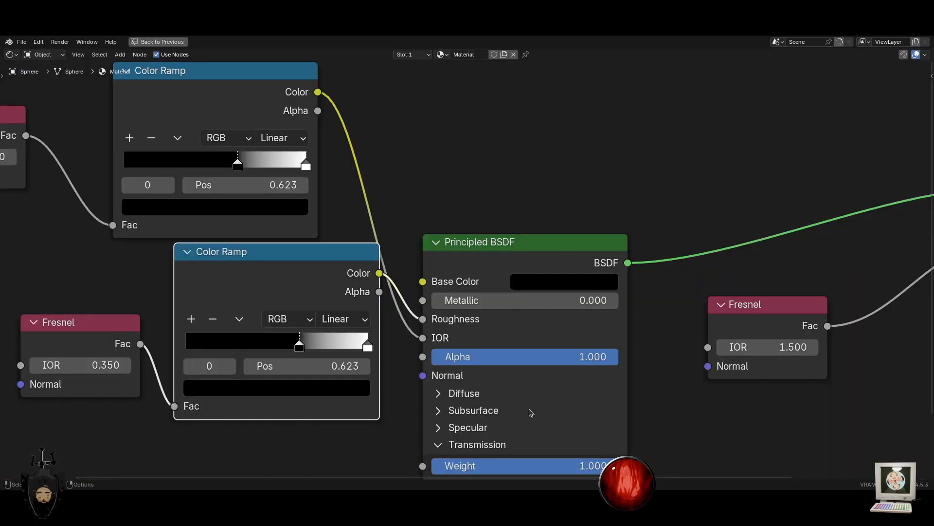
scroll(553, 374, "down", 2)
scroll(553, 374, "down", 1)
left_click_drag(200, 321, 174, 351)
left_click_drag(362, 270, 342, 322)
left_click_drag(319, 146, 348, 165)
left_click_drag(145, 165, 220, 201)
left_click_drag(708, 329, 794, 297)
mouse_move(854, 196)
left_mouse_down()
mouse_move(839, 224)
mouse_move(801, 166)
mouse_move(857, 187)
left_mouse_up()
left_click_drag(768, 272, 711, 310)
scroll(524, 373, "down", 2)
left_click_drag(527, 331, 553, 275)
left_click_drag(266, 225, 236, 224)
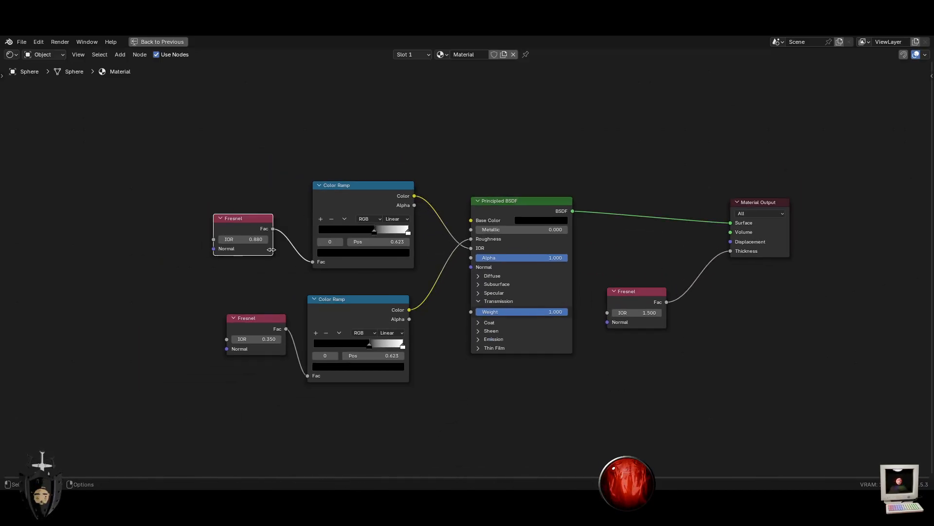
key("ctrl+space")
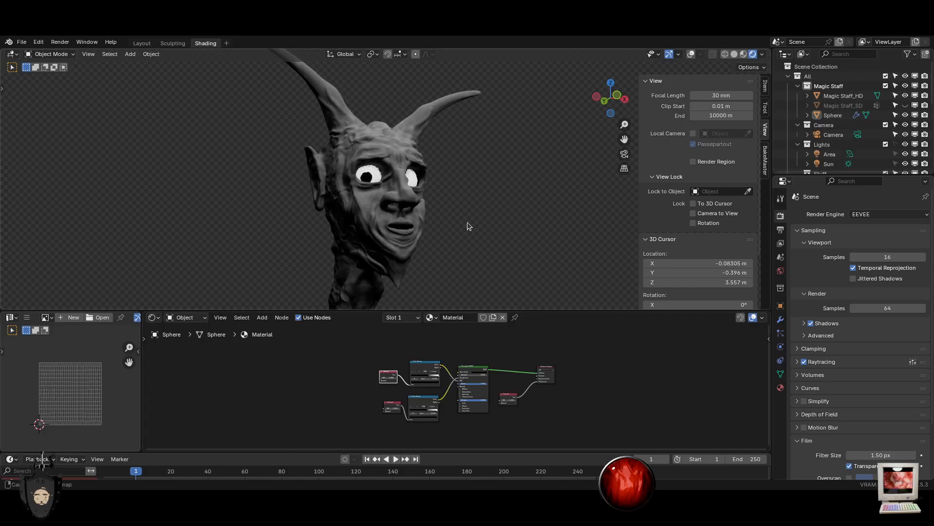
Examine the rendered eyes from the front and close up alongside the eye material's node tree
mouse_move(467, 223)
middle_mouse_down()
mouse_move(411, 231)
mouse_move(474, 219)
middle_mouse_up()
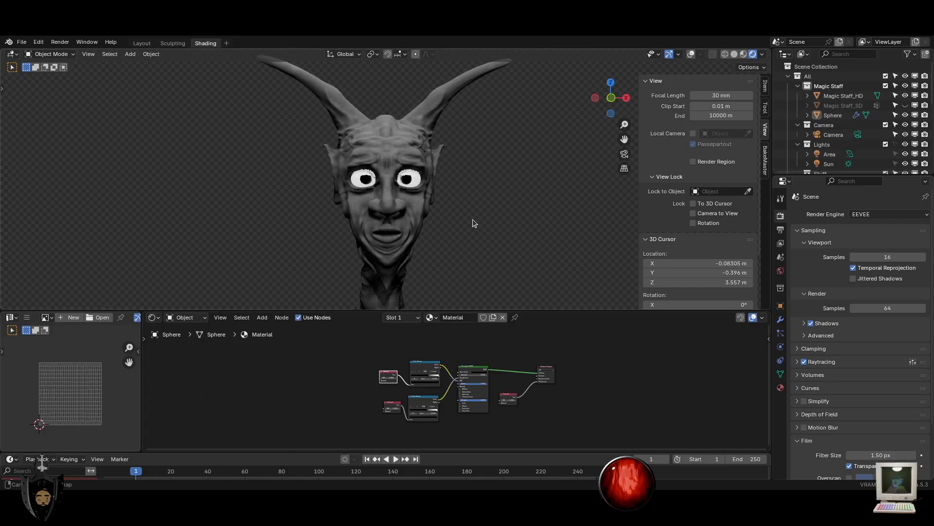
scroll(380, 388, "up", 3)
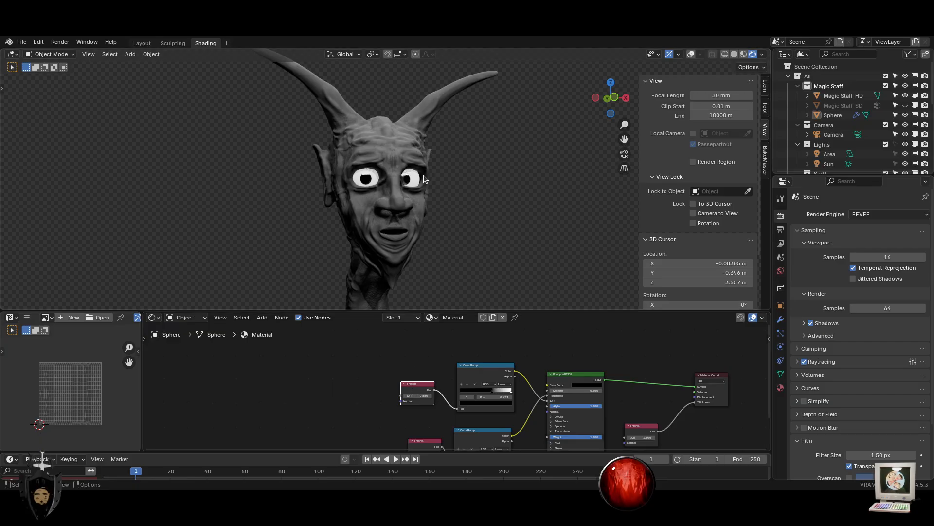
scroll(525, 421, "down", 9)
middle_click_drag(525, 423, 423, 407)
scroll(425, 408, "up", 4)
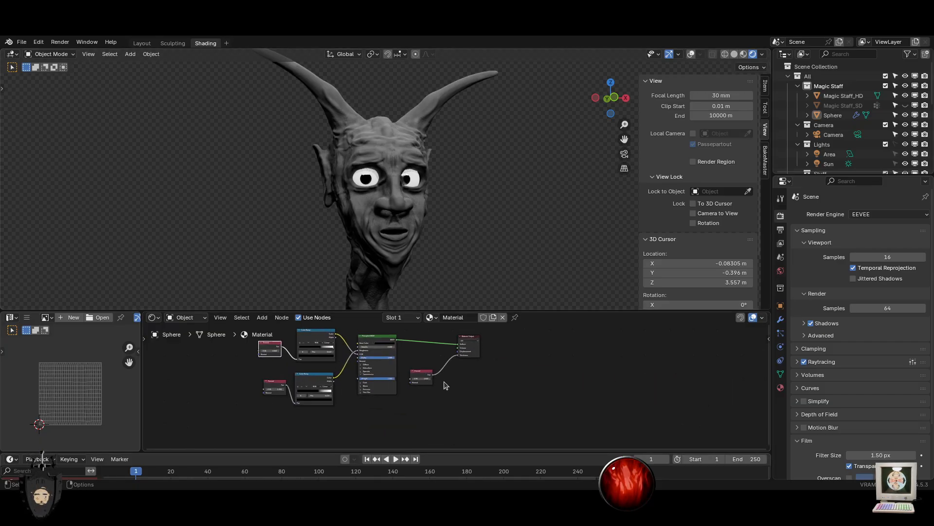
scroll(444, 385, "up", 4)
scroll(444, 192, "up", 2)
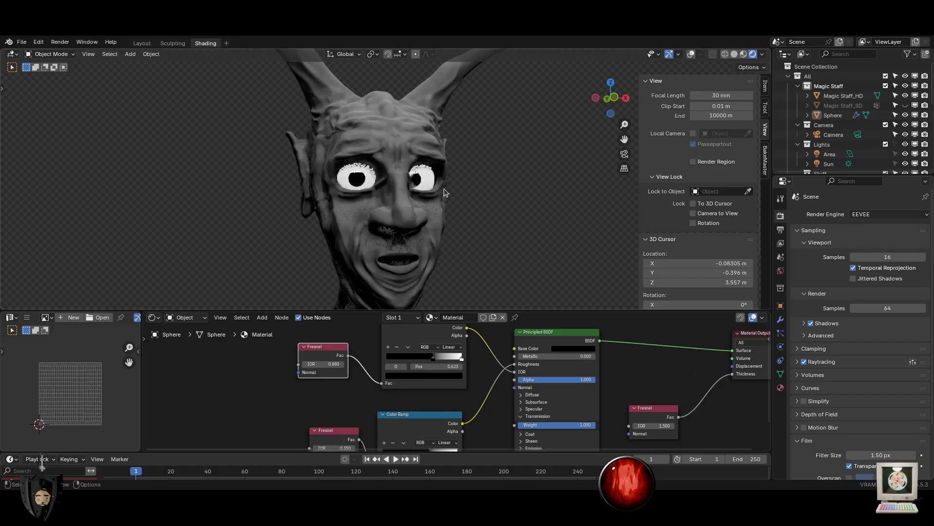
scroll(443, 187, "up", 6)
middle_click_drag(361, 207, 388, 206)
Select the eyes, move the IOR Color Ramp's white stop to position 0.000, and lower the IOR of its Fresnel node
left_click(345, 203)
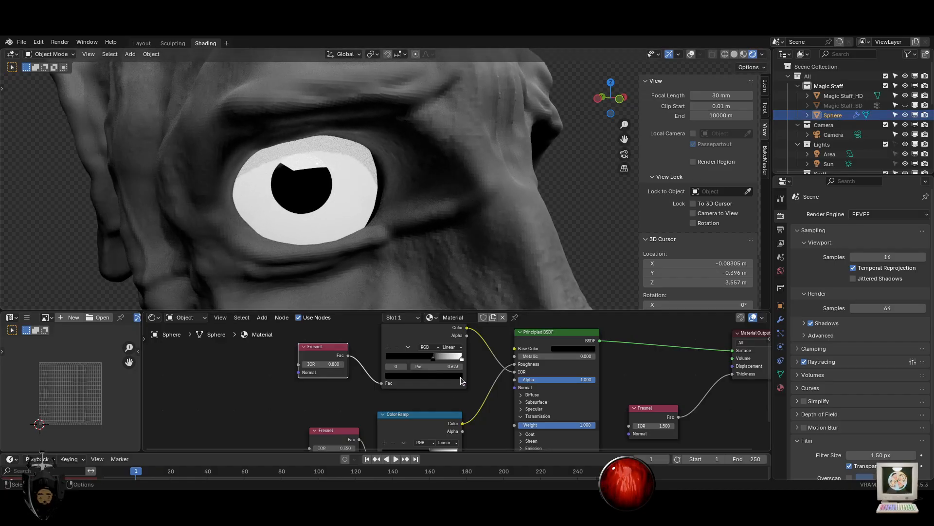
left_click_drag(461, 358, 401, 356)
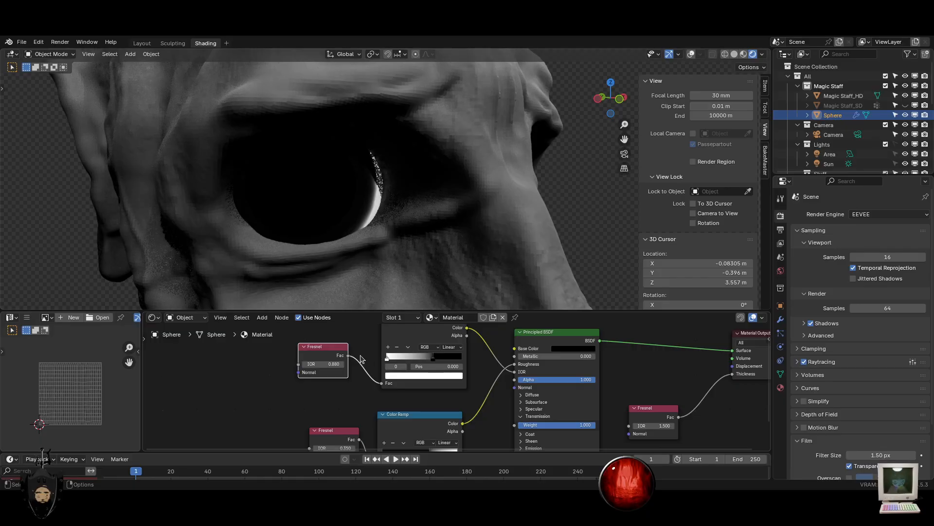
scroll(304, 349, "down", 2)
left_click_drag(360, 371, 355, 370)
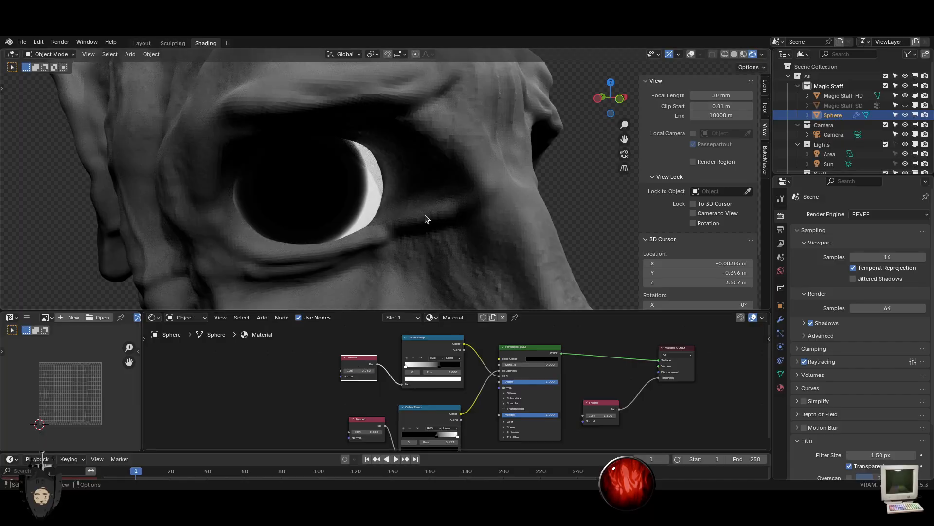
Reverse the roughness Color Ramp's gradient so white sits at its start, judging the result on both eyes
scroll(425, 216, "down", 5)
middle_click_drag(411, 212, 390, 209)
middle_click_drag(380, 263, 390, 265)
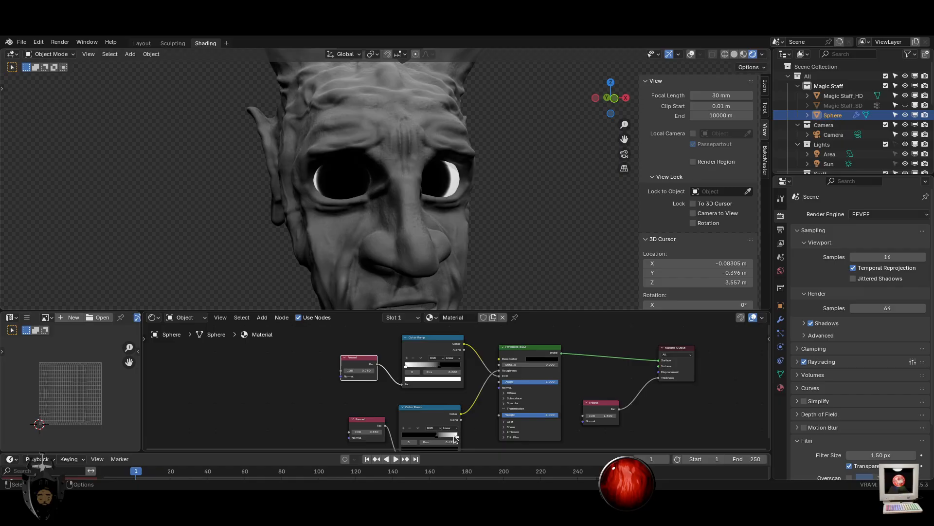
left_click_drag(437, 434, 382, 432)
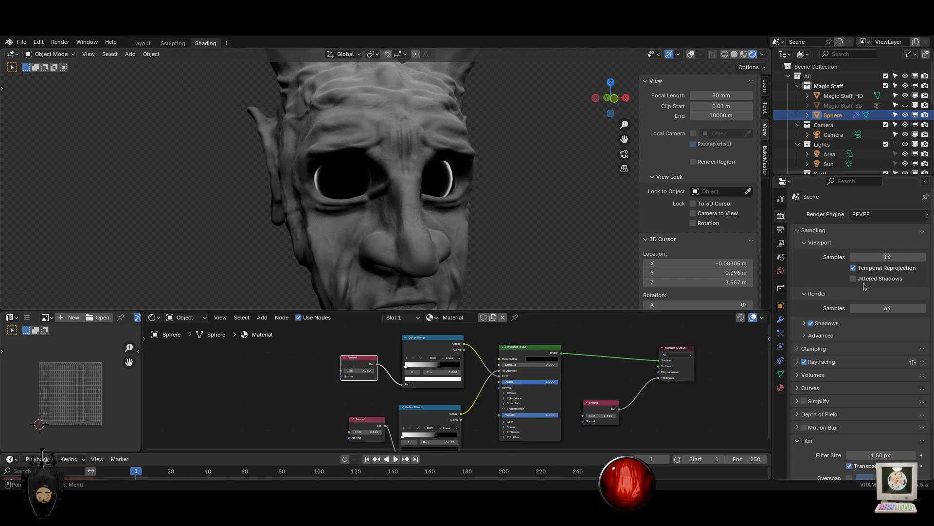
Try a different World background strength and view the head straight from the front
left_click(781, 271)
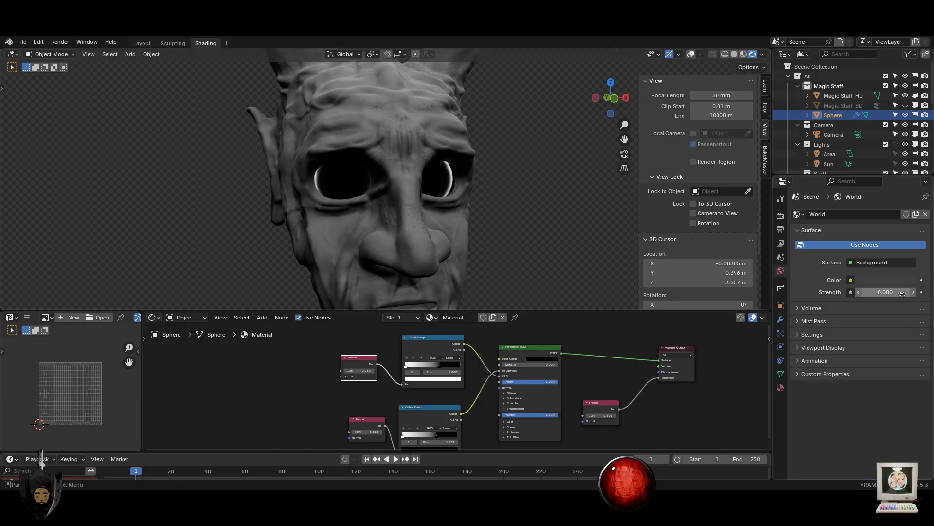
mouse_move(886, 292)
left_mouse_down()
mouse_move(896, 292)
mouse_move(876, 292)
left_mouse_up()
key("KP_1")
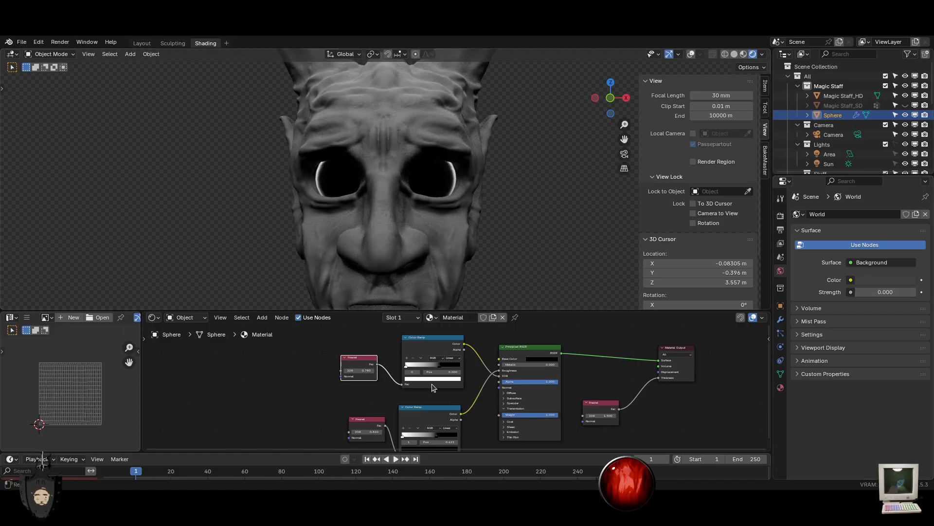
Set the IOR Color Ramp's interpolation to B-Spline, with the white stop at 0.000 and the black stop at 0.927
scroll(419, 371, "up", 1)
mouse_move(438, 364)
left_mouse_down()
mouse_move(460, 363)
mouse_move(447, 364)
left_mouse_up()
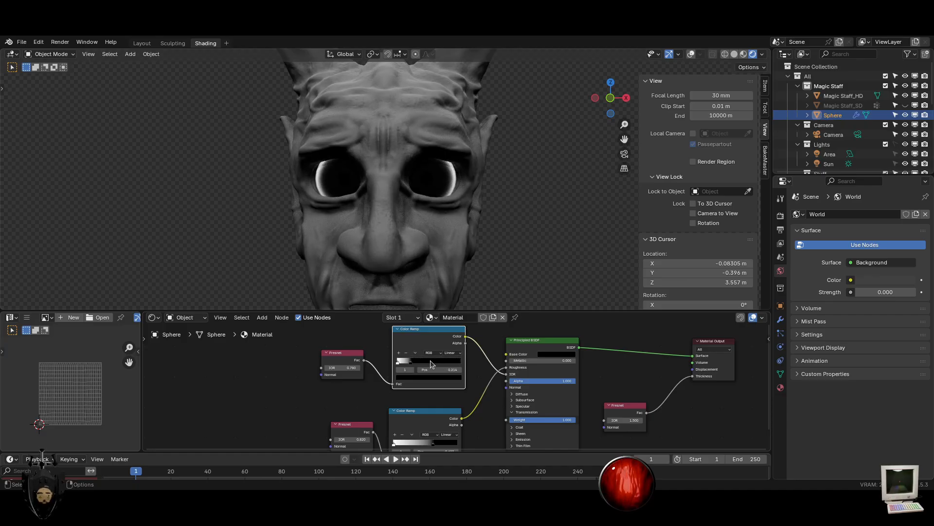
left_click(397, 362)
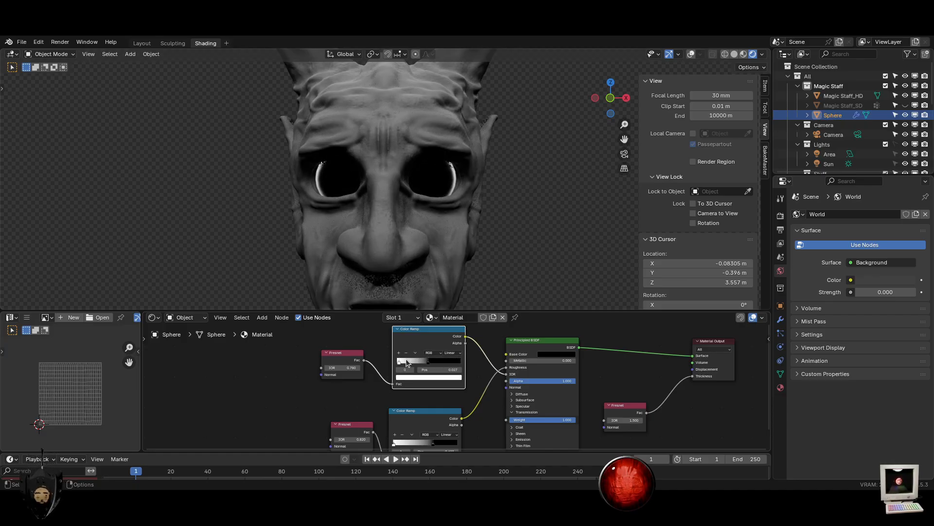
left_click(453, 352)
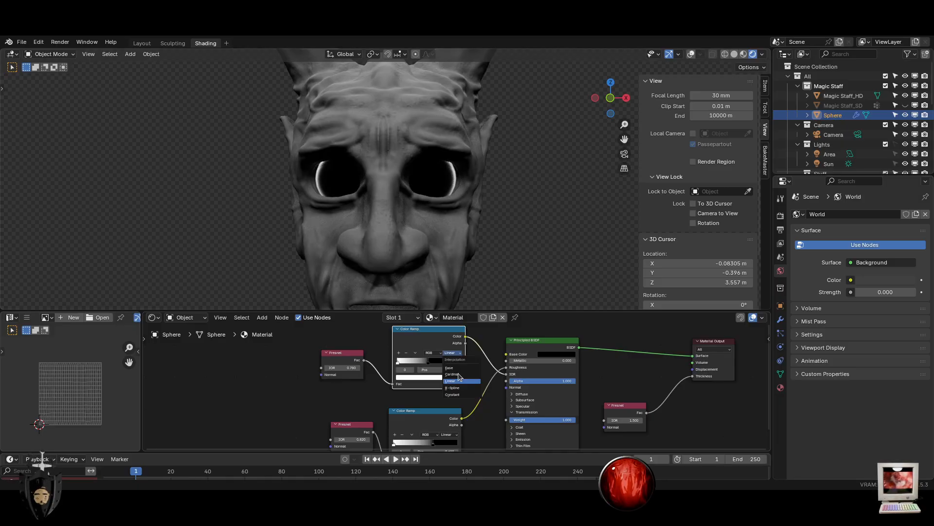
left_click(462, 389)
left_click_drag(428, 363, 481, 368)
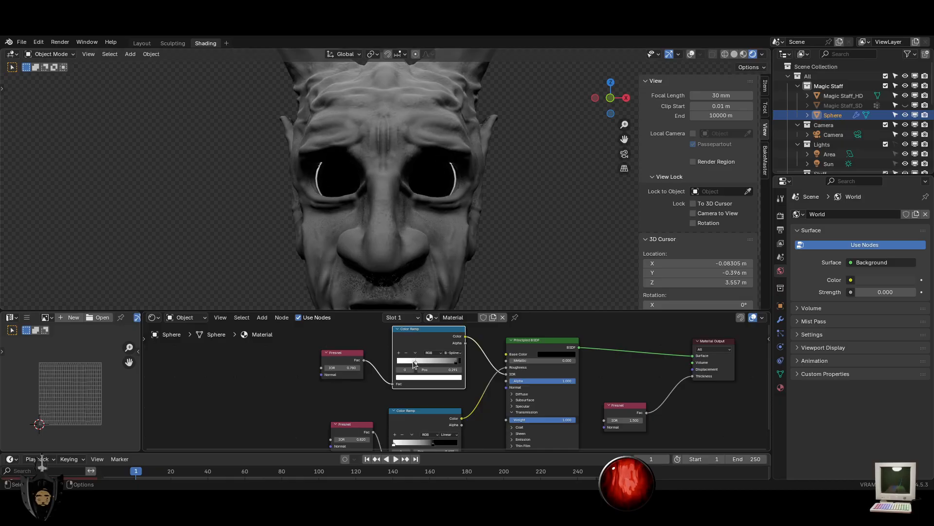
left_click(398, 362)
Set the roughness Color Ramp's interpolation to B-Spline and its black stop to position 0.186
middle_click_drag(556, 362, 556, 353)
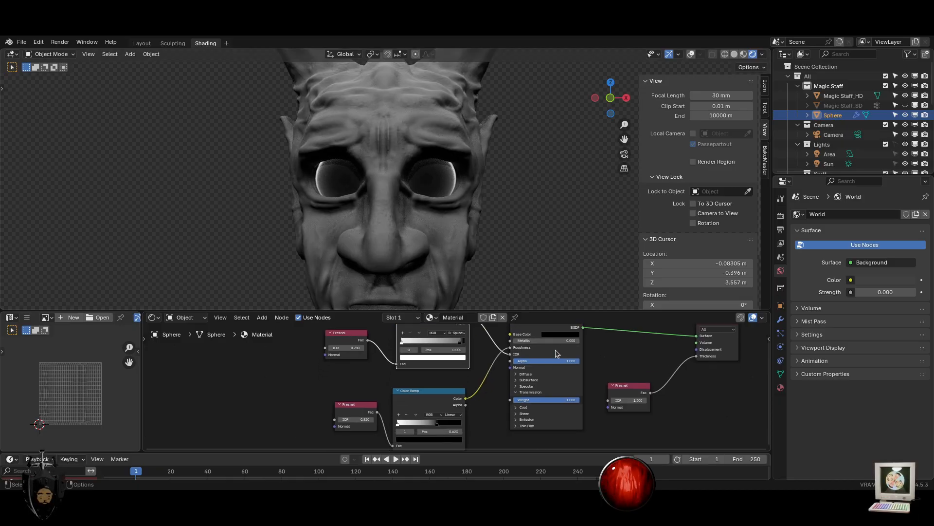
mouse_move(444, 436)
left_mouse_down()
mouse_move(468, 436)
mouse_move(444, 441)
left_mouse_up()
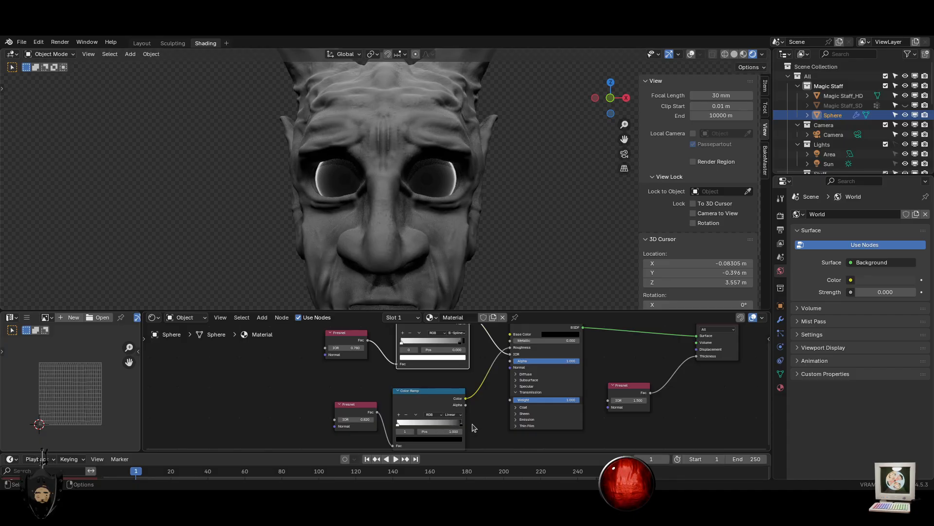
left_click(444, 439)
left_click(452, 414)
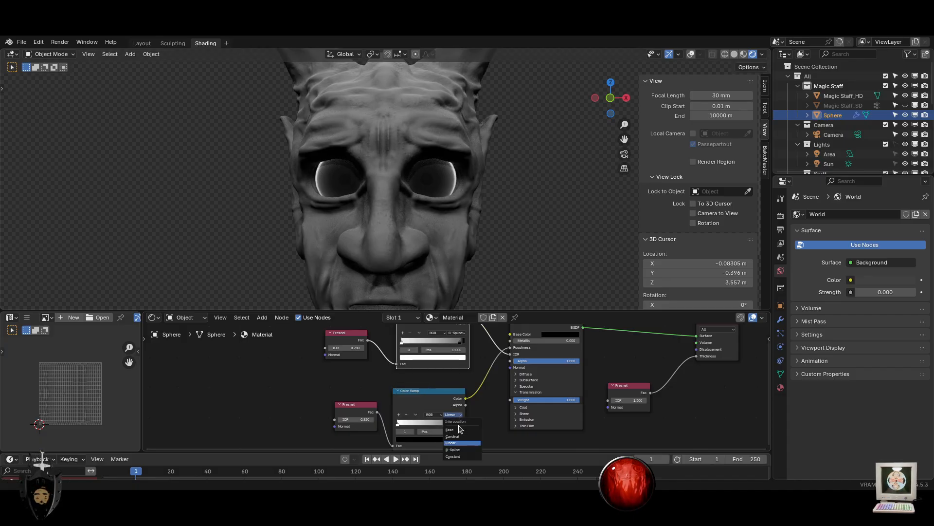
left_click(455, 450)
scroll(452, 389, "up", 2)
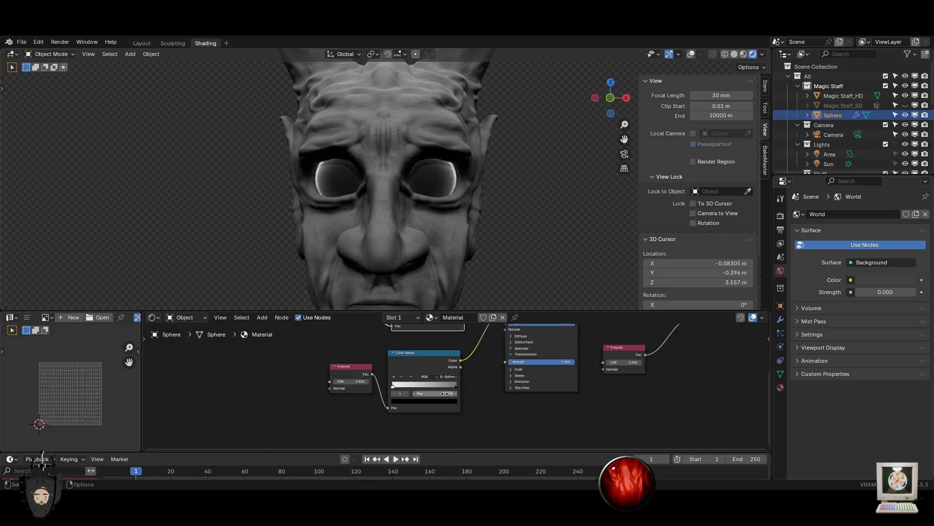
mouse_move(386, 388)
left_mouse_down()
mouse_move(416, 385)
mouse_move(378, 385)
left_mouse_up()
key("Escape")
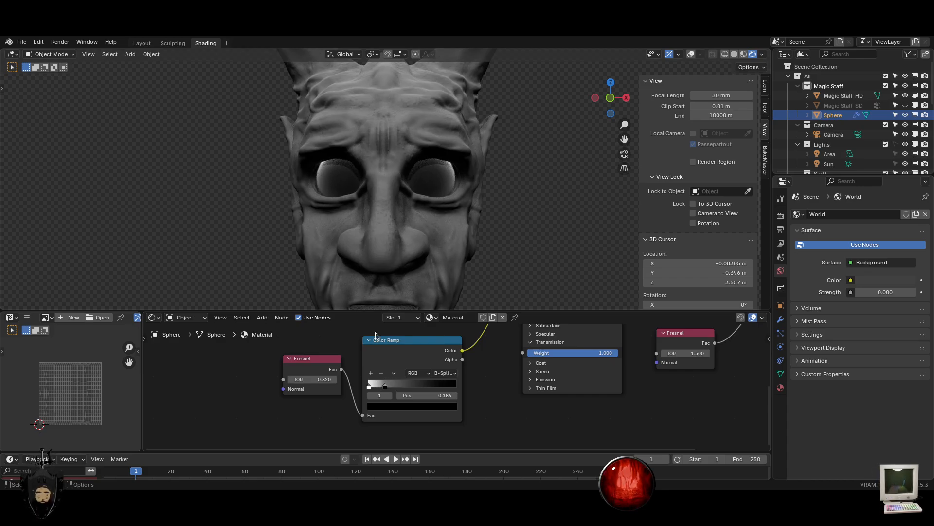
Set the Principled BSDF's Metallic to 1 and check both eyes from different angles
middle_click_drag(241, 254, 281, 263)
middle_click_drag(510, 372, 418, 345)
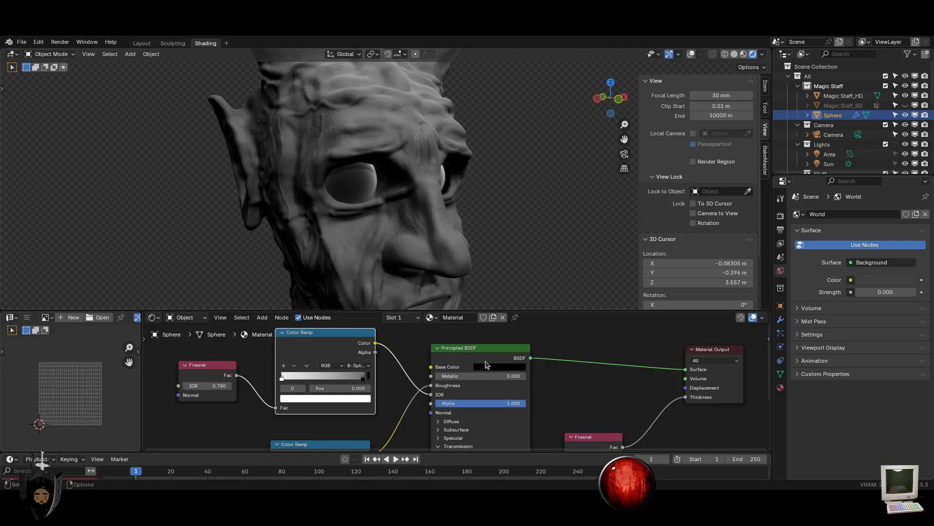
left_click(466, 376)
type("1")
key("Return")
middle_click_drag(559, 214, 511, 215)
Try different IOR values on the Fresnel nodes that feed the two Color Ramps
left_click(363, 377)
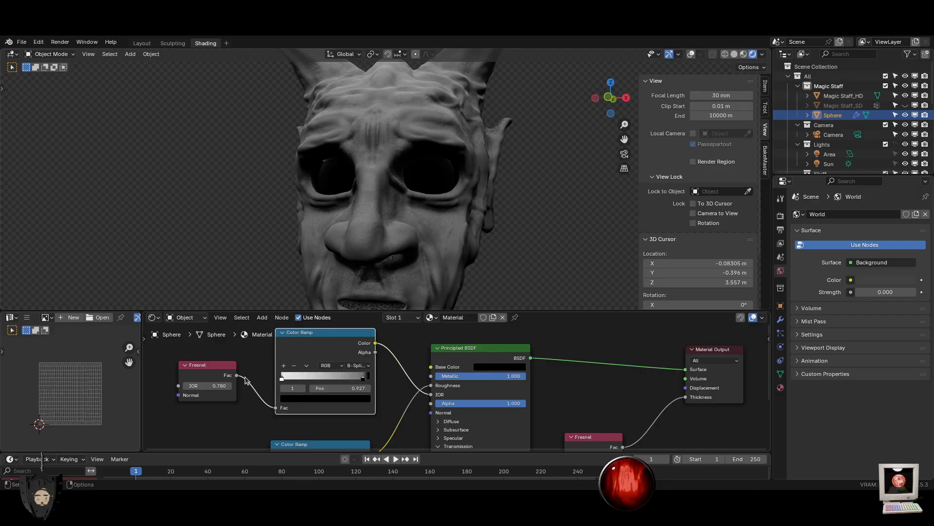
left_click_drag(207, 386, 229, 386)
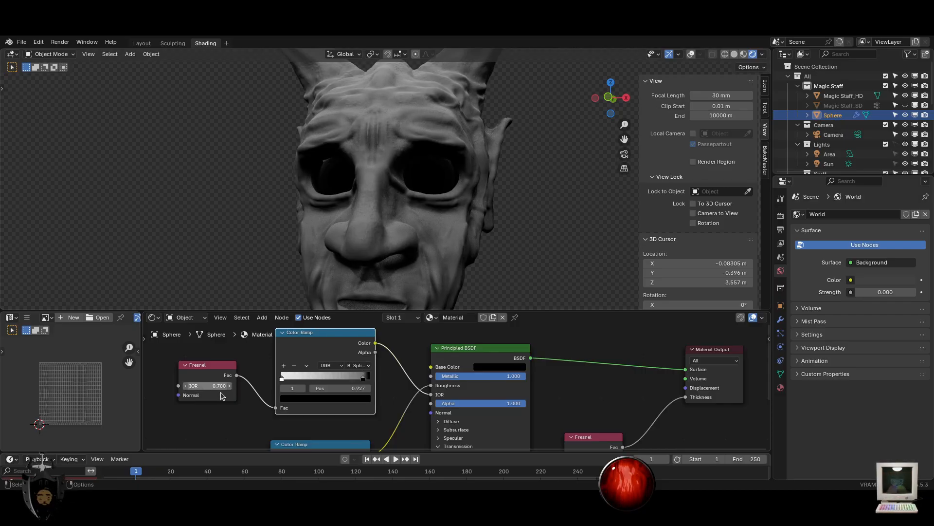
middle_click_drag(219, 438, 251, 336)
left_click_drag(252, 382, 200, 381)
mouse_move(310, 387)
left_mouse_down()
mouse_move(391, 387)
mouse_move(309, 387)
left_mouse_up()
middle_click_drag(479, 366, 462, 333)
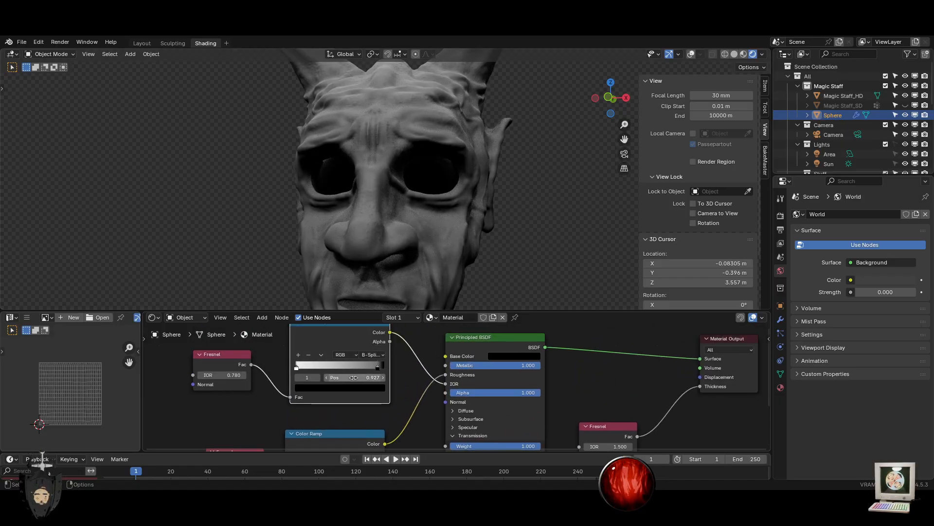
Move the IOR Color Ramp's white stop to about the middle and disconnect the ramp from the Principled BSDF's IOR
left_click_drag(299, 368, 341, 366)
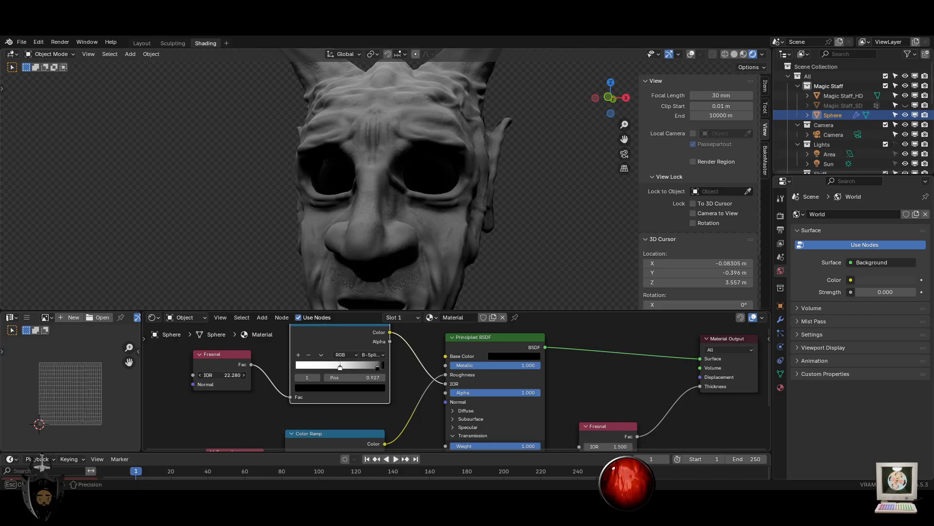
left_click_drag(446, 388, 422, 382)
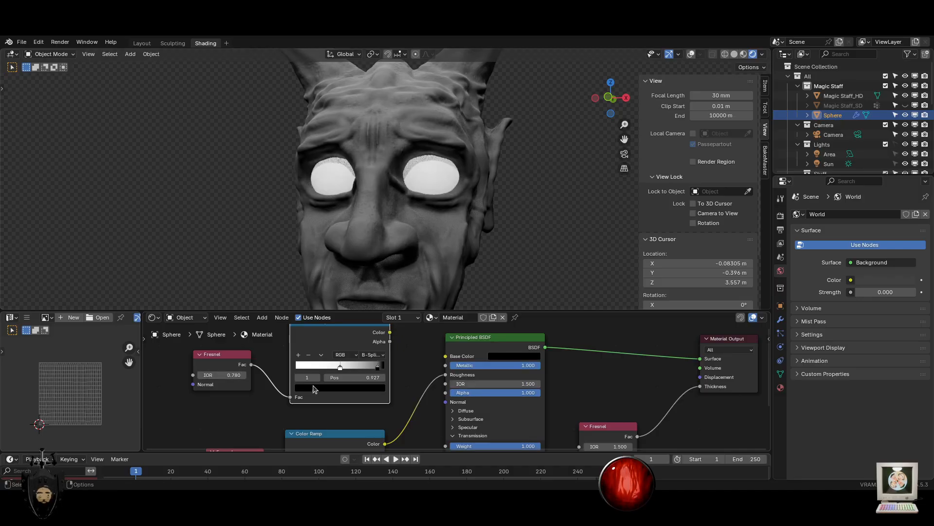
Set the roughness Color Ramp's interpolation to Ease, and try then undo a different IOR on the thickness Fresnel
middle_click_drag(364, 424, 375, 365)
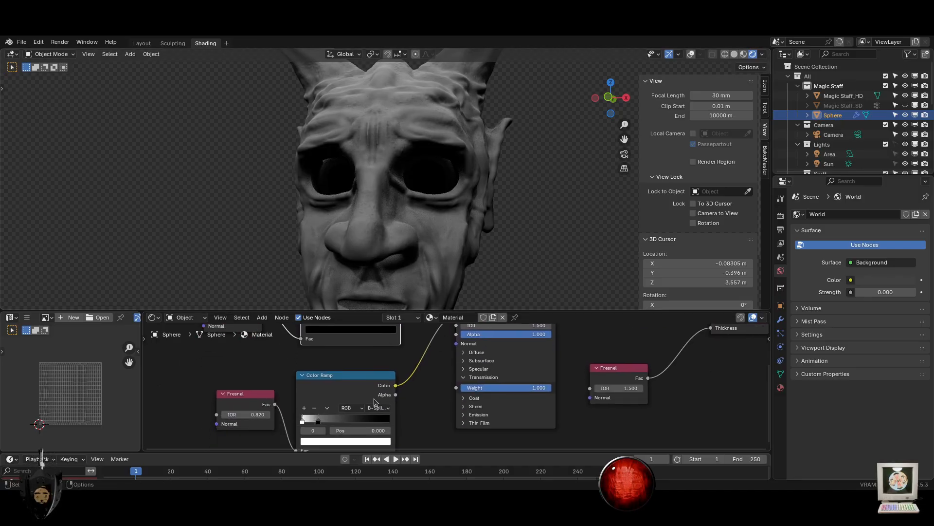
left_click(379, 407)
left_click(378, 425)
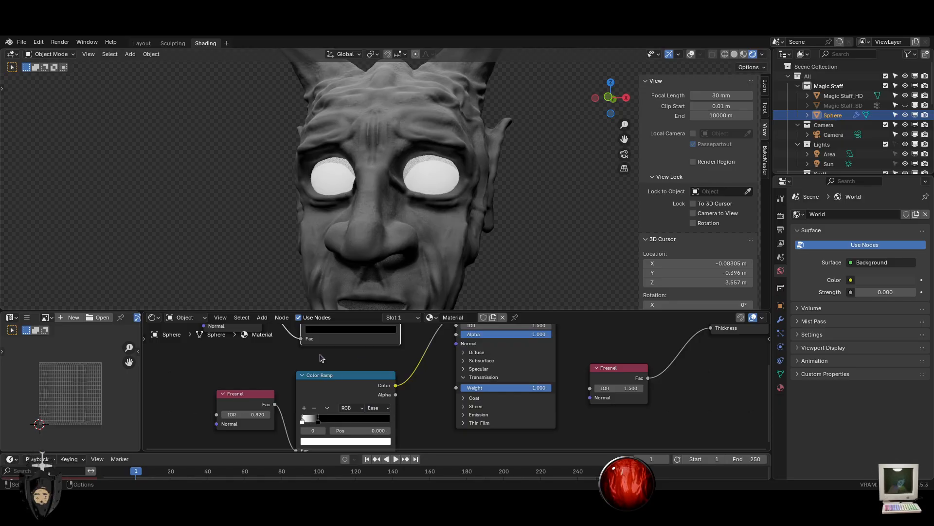
left_click_drag(318, 420, 258, 414)
left_click_drag(639, 388, 579, 388)
key("ctrl+z")
Toggle Raytraced Transmission in the eye material's surface settings and expand the scene's Raytracing render settings
left_click(781, 387)
scroll(843, 391, "down", 12)
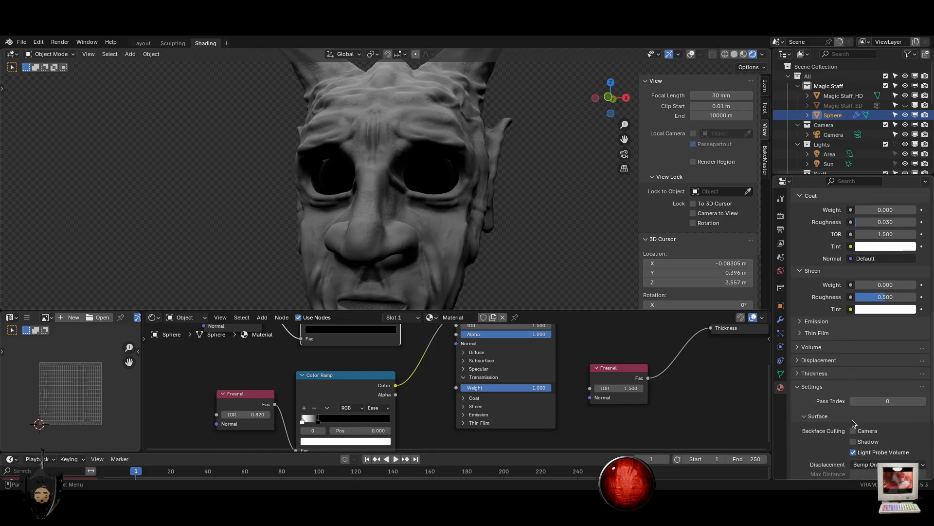
scroll(853, 424, "down", 7)
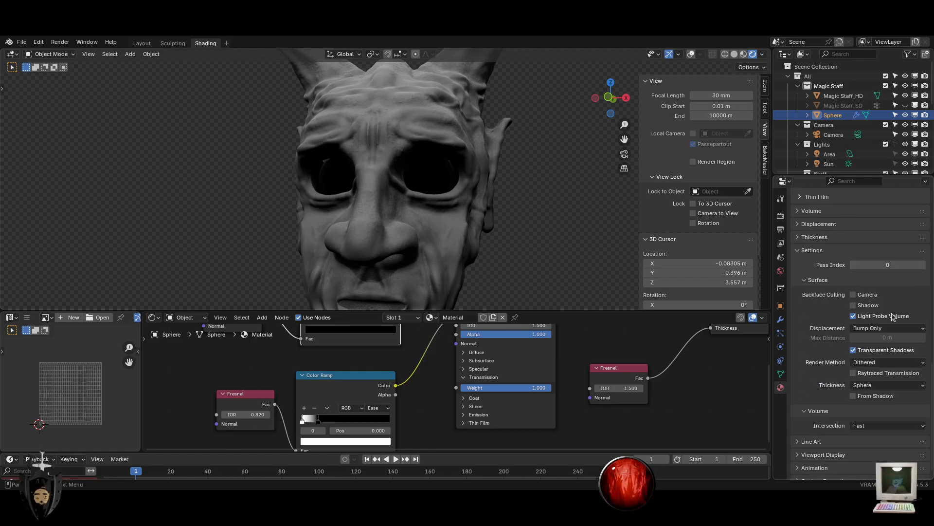
left_click(855, 373)
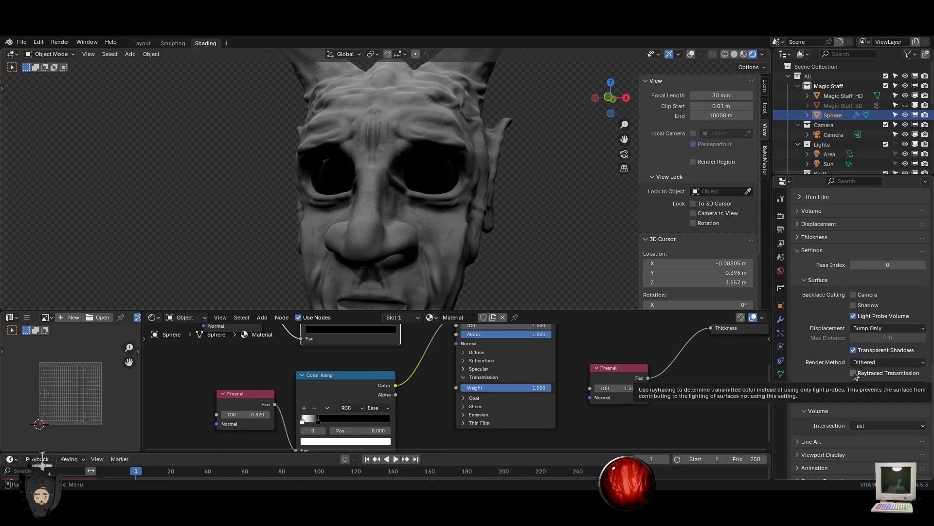
left_click(781, 217)
left_click(801, 301)
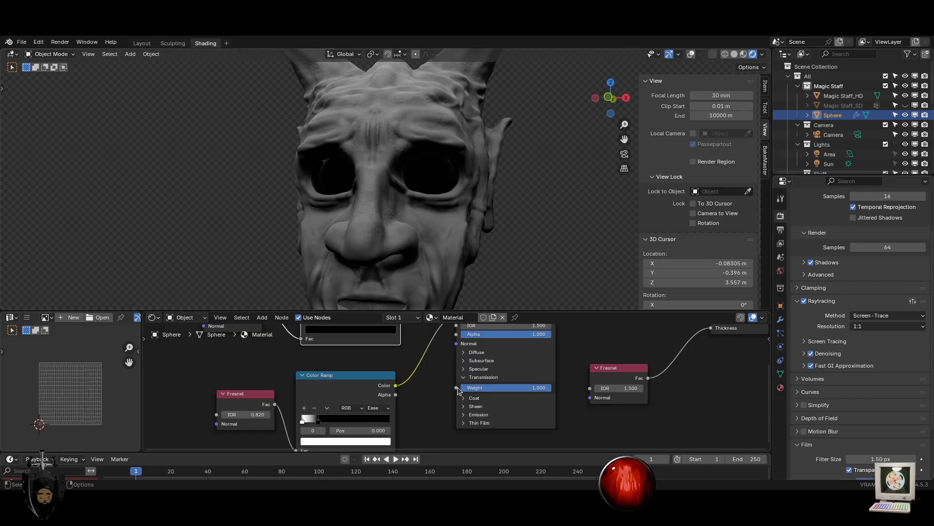
Lower the Principled BSDF's Metallic to 0.714, and connect the unlinked B-Spline Color Ramp to the Metallic input
middle_click_drag(595, 361, 536, 433)
left_click_drag(485, 380, 465, 380)
scroll(404, 365, "down", 2)
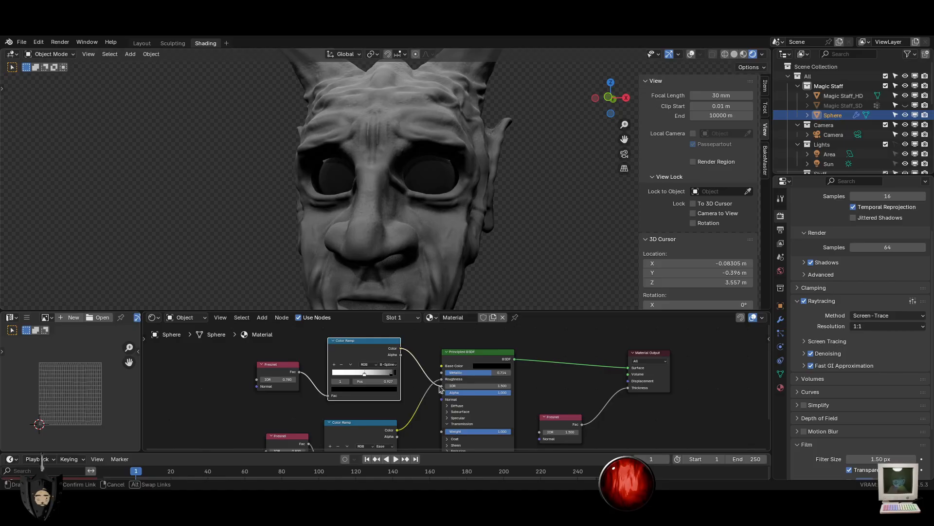
left_click_drag(440, 388, 439, 368)
scroll(455, 390, "up", 1)
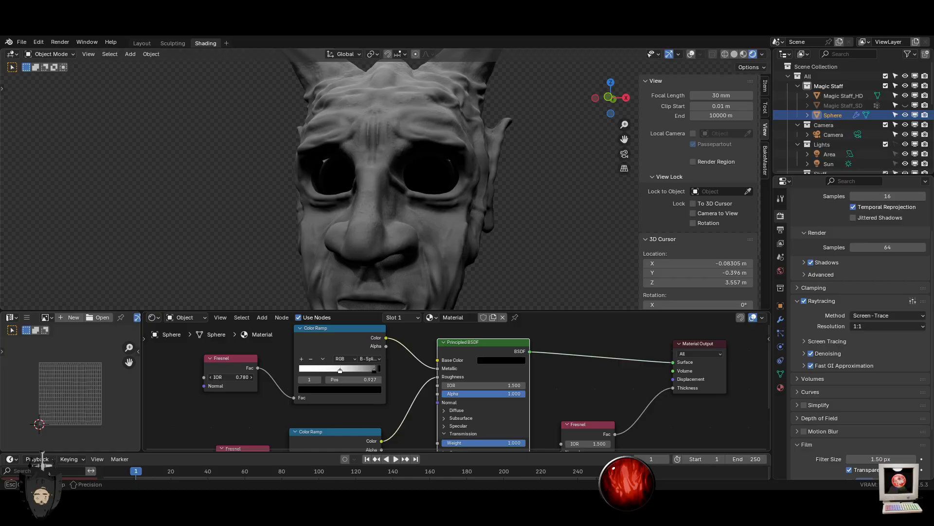
Set the IOR of the Metallic ramp's Fresnel node to 0.680 and view the whole head from the front
mouse_move(233, 376)
left_mouse_down()
mouse_move(265, 377)
mouse_move(236, 376)
left_mouse_up()
scroll(344, 233, "down", 2)
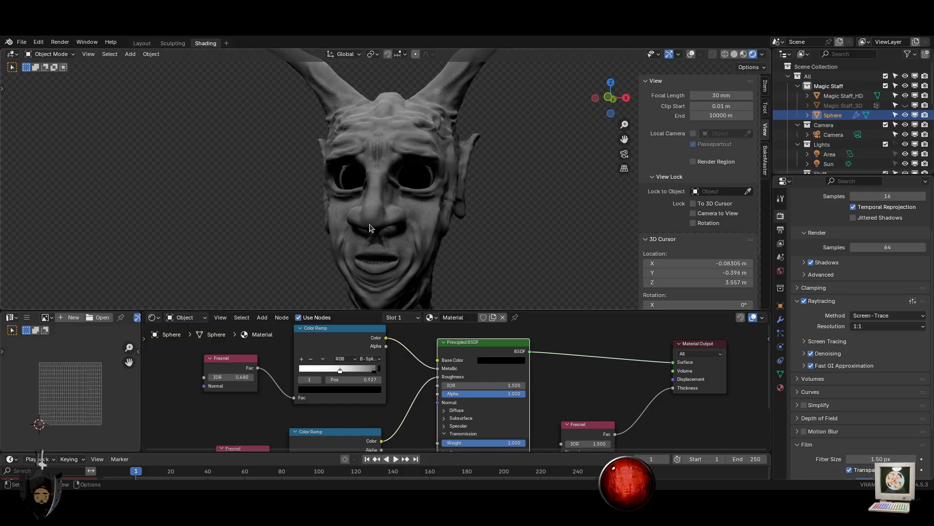
mouse_move(343, 234)
middle_mouse_down()
mouse_move(416, 248)
mouse_move(355, 242)
middle_mouse_up()
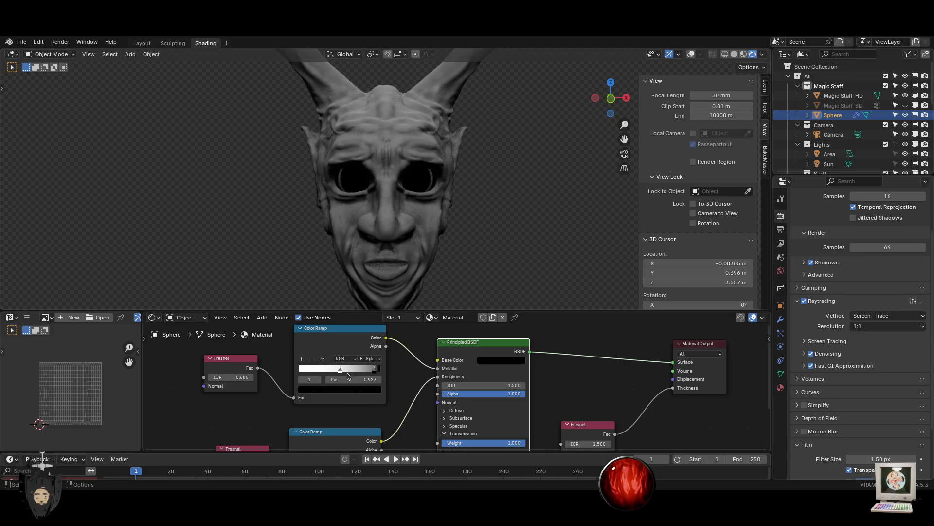
On the Metallic Color Ramp, move the white stop to position 0.000 and the black stop to 0.541
left_click_drag(341, 370, 298, 370)
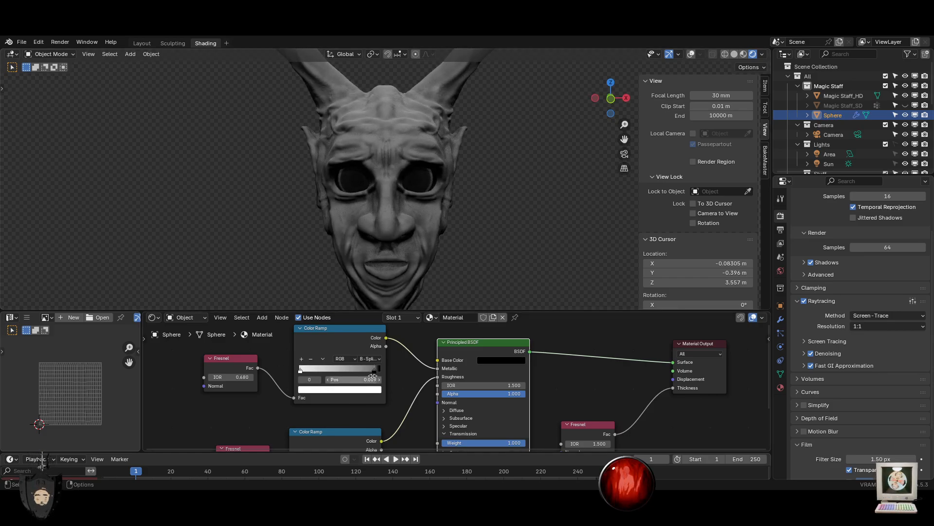
left_click(378, 370)
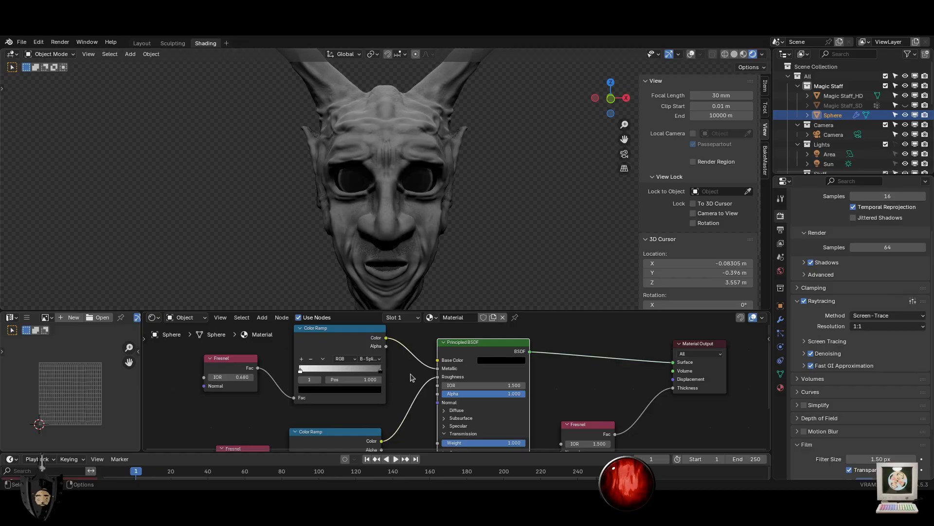
left_click(310, 371)
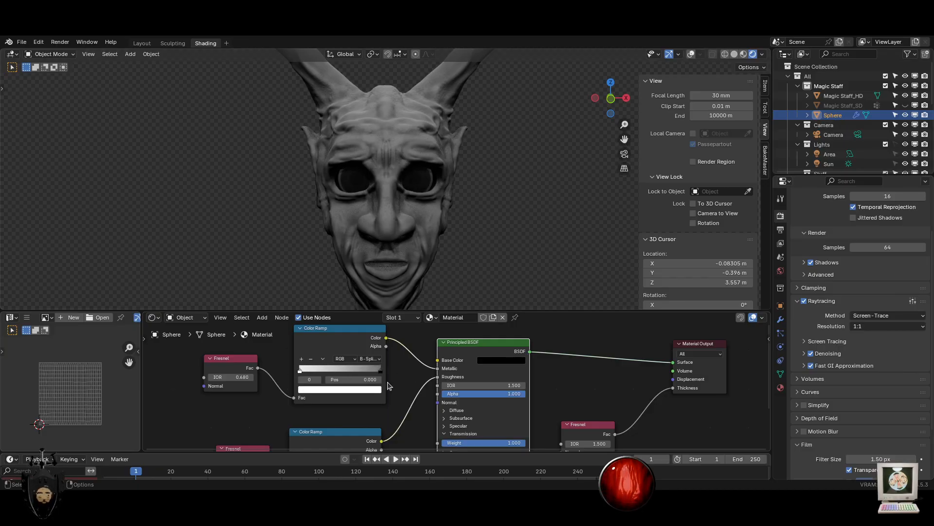
left_click(378, 371)
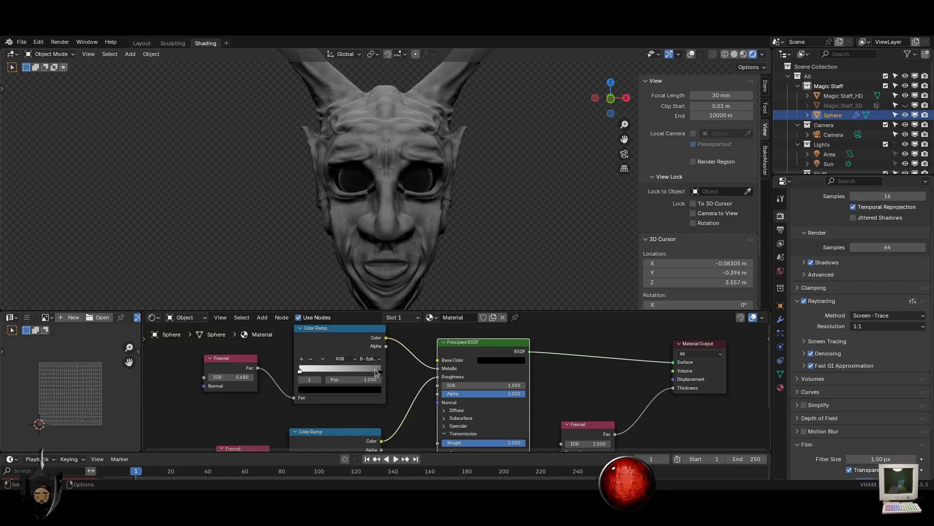
left_click_drag(378, 371, 340, 368)
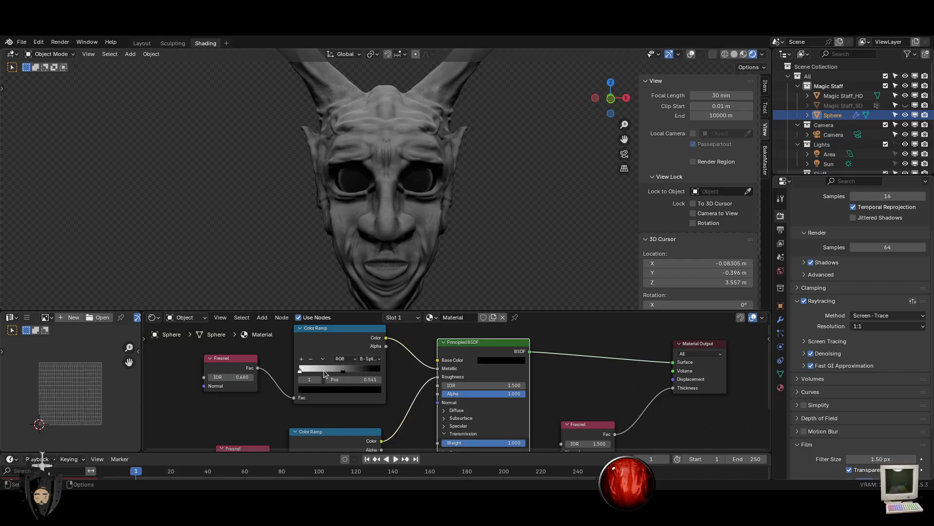
Set the roughness Fresnel's IOR to 2.230 and check the eyes from afar and close up
middle_click_drag(418, 416, 455, 321)
left_click_drag(284, 370, 308, 371)
middle_click_drag(348, 227, 363, 229)
scroll(452, 271, "down", 5)
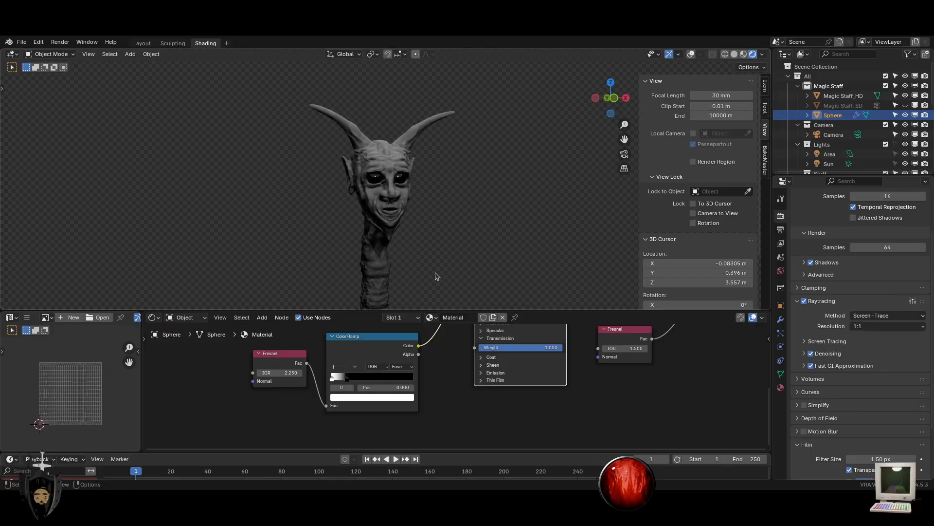
middle_click_drag(436, 273, 459, 263)
scroll(459, 247, "up", 9)
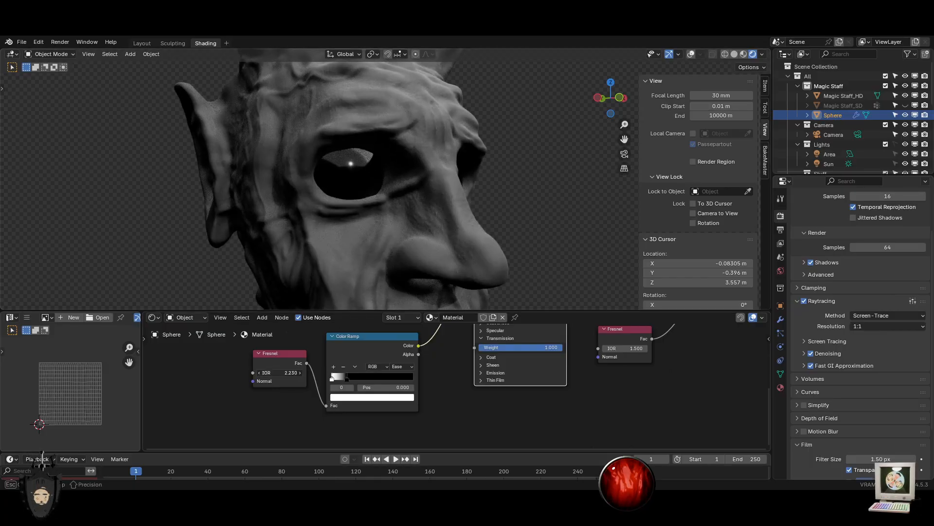
Readjust the roughness Fresnel's IOR and move the upper Color Ramp's link from Metallic back to the Principled BSDF's IOR
left_click_drag(308, 371, 307, 370)
middle_click_drag(467, 402, 407, 398)
left_click_drag(425, 384, 387, 387)
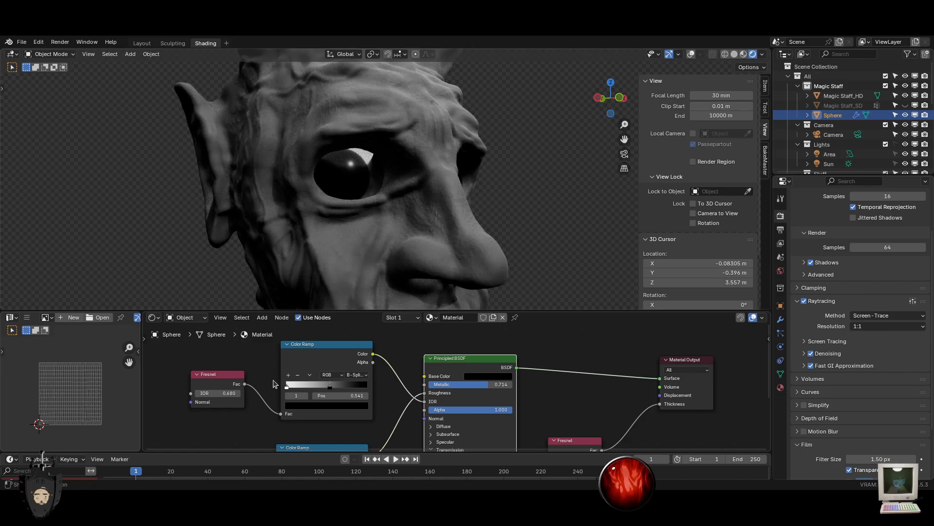
Reverse the IOR Color Ramp to black at 0.000 and white at 1.000, with its Fresnel's IOR at 0.810 and Metallic at 0.000
left_click_drag(328, 386, 384, 386)
mouse_move(501, 385)
left_mouse_down()
mouse_move(526, 385)
mouse_move(506, 385)
left_mouse_up()
mouse_move(288, 386)
left_mouse_down()
mouse_move(322, 385)
mouse_move(287, 387)
left_mouse_up()
left_click_drag(366, 386, 418, 386)
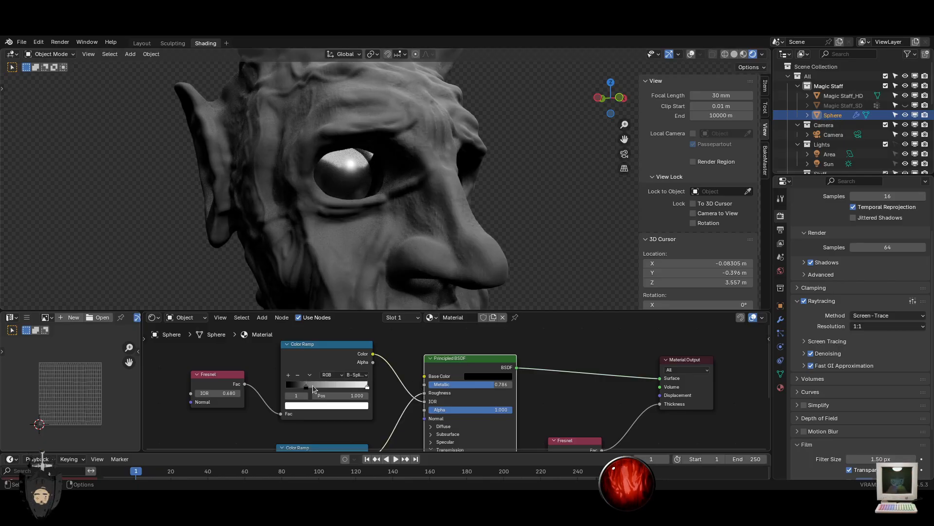
left_click_drag(313, 384, 256, 394)
left_click_drag(499, 383, 425, 384)
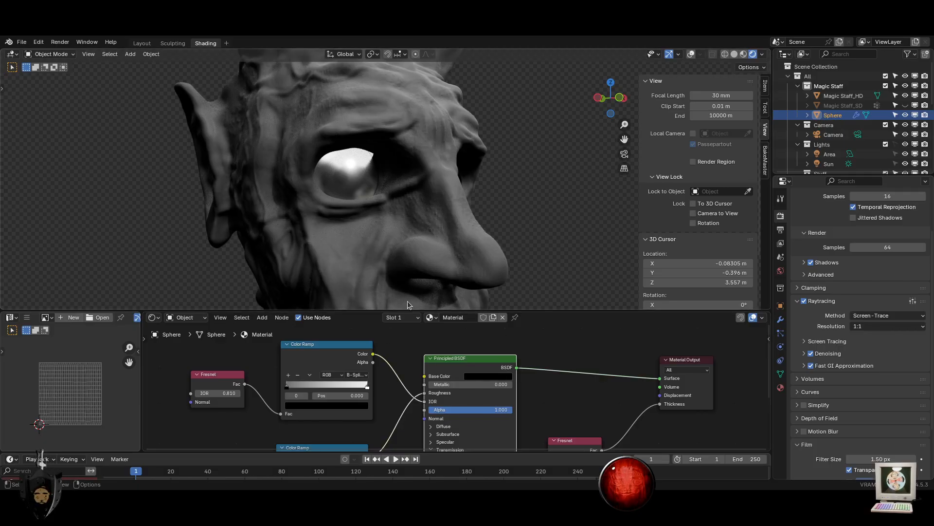
Move the IOR Color Ramp's black stop to position 0.991 and set its Fresnel's IOR to 0.720
middle_click_drag(407, 300, 435, 189)
middle_click_drag(506, 222, 476, 216)
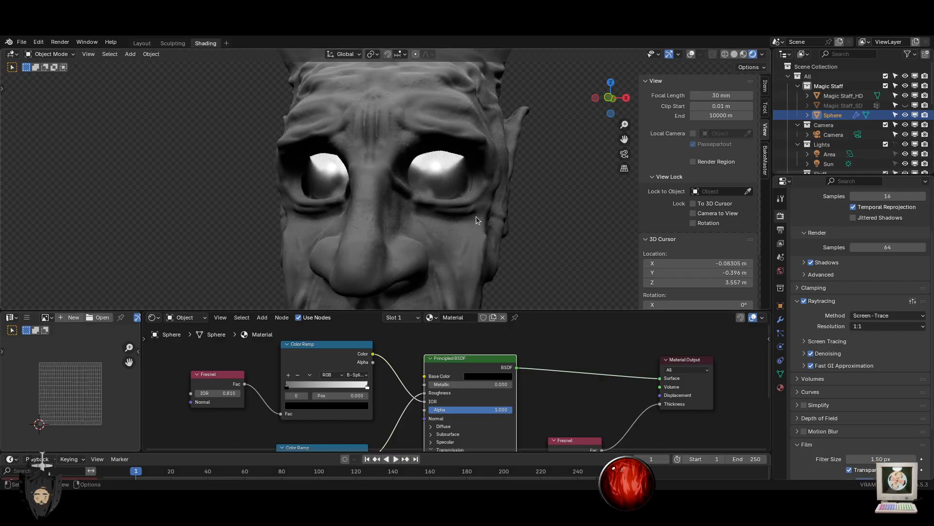
middle_click_drag(305, 388, 337, 345)
left_click_drag(337, 345, 408, 347)
mouse_move(255, 350)
left_mouse_down()
mouse_move(223, 350)
mouse_move(242, 350)
left_mouse_up()
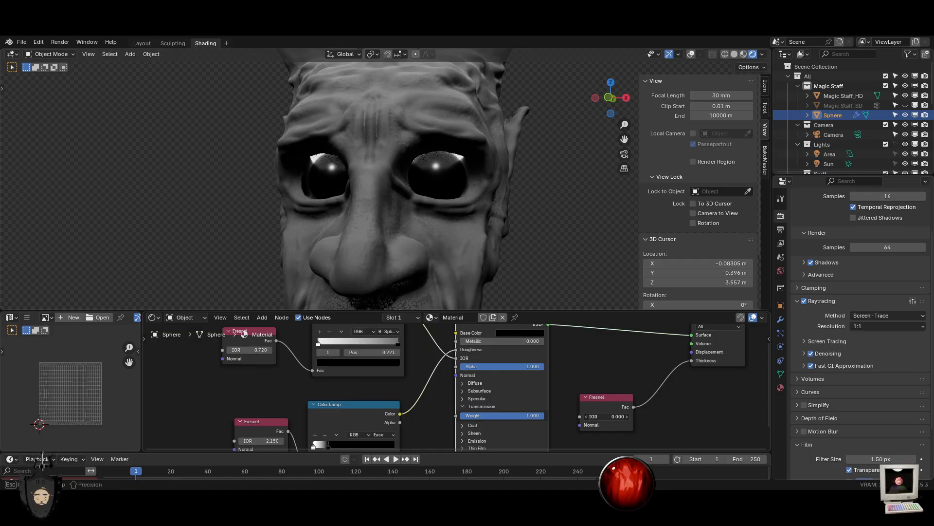
Set the World background's strength to 0.000 and check the whole head without environment light
left_click(780, 271)
left_click_drag(883, 292, 859, 292)
scroll(540, 226, "down", 3)
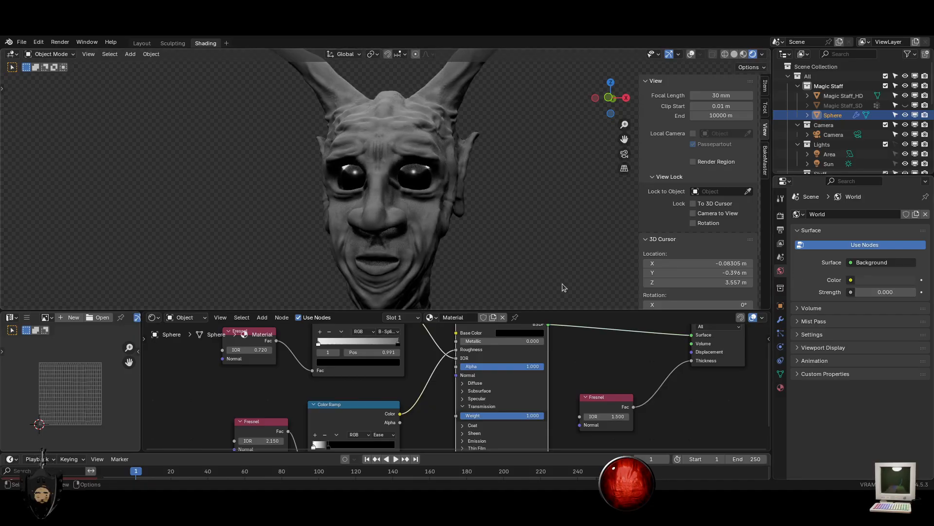
Set the roughness Fresnel's IOR to 0.650, check the staff from several angles, and save the file
middle_click_drag(349, 377, 367, 337)
left_click_drag(279, 401, 258, 401)
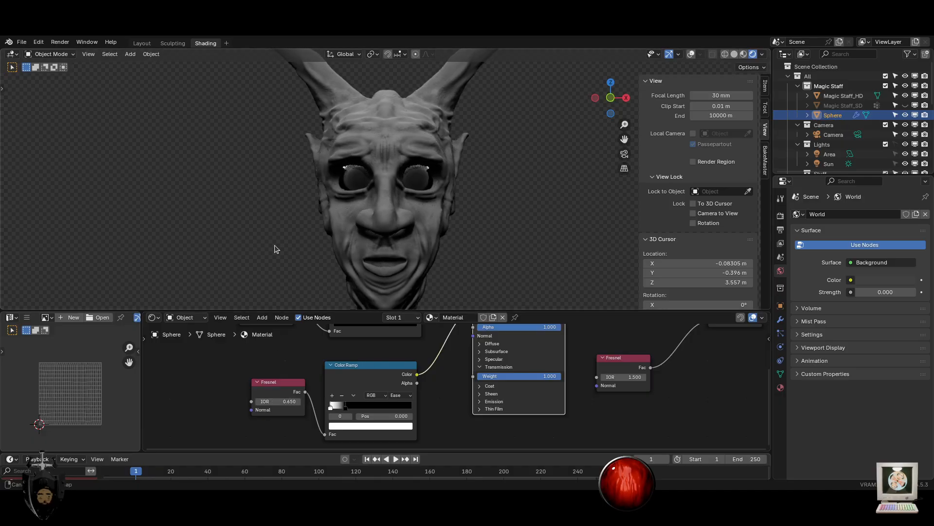
middle_click_drag(273, 248, 347, 264)
middle_click_drag(435, 254, 411, 255)
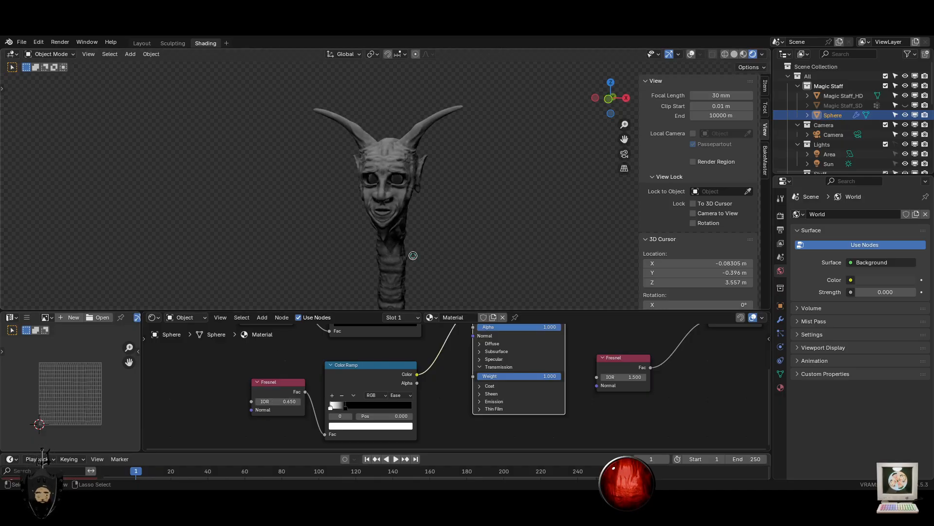
key("ctrl+s")
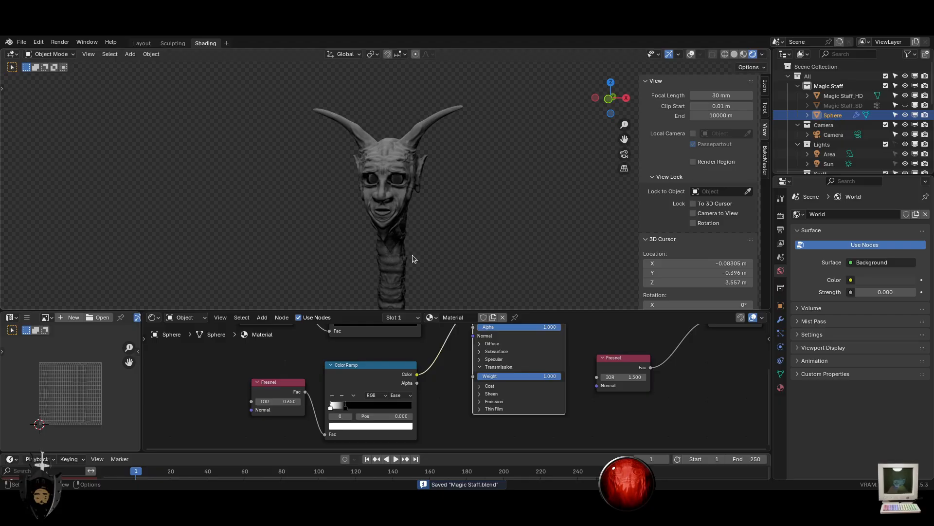
Examine the eyes' reflections and dark centres from close up, farther away and different angles
scroll(412, 254, "up", 10)
middle_click_drag(413, 246, 442, 239)
scroll(475, 211, "down", 8)
scroll(445, 241, "up", 8)
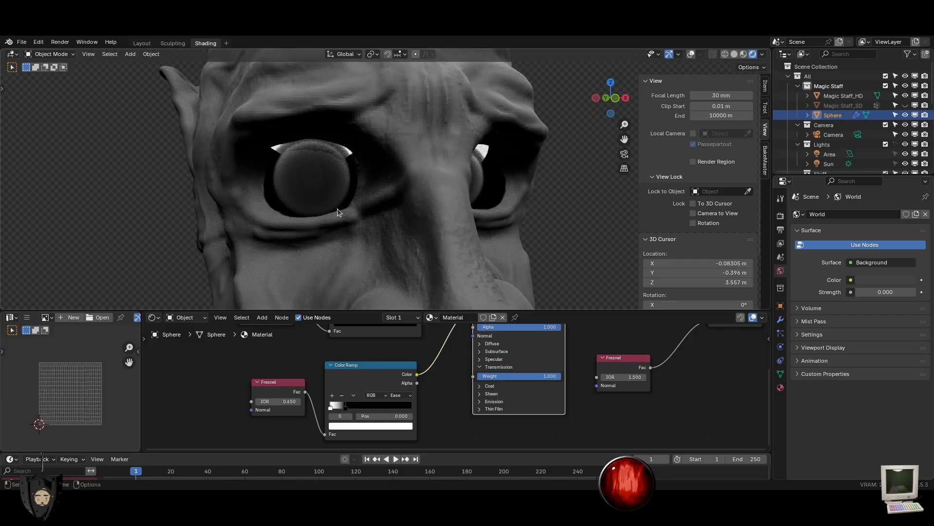
scroll(338, 208, "down", 4)
key("shift+a")
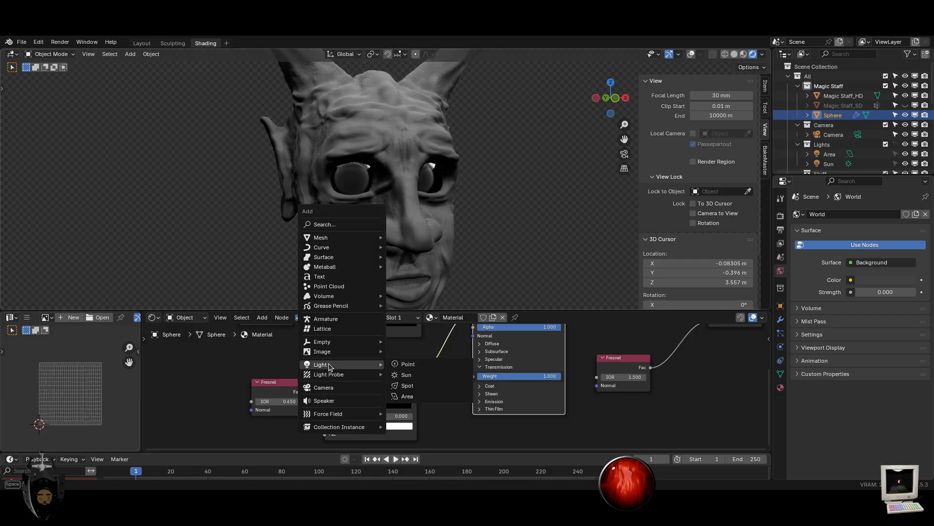
middle_click_drag(513, 235, 501, 232)
key("shift+a")
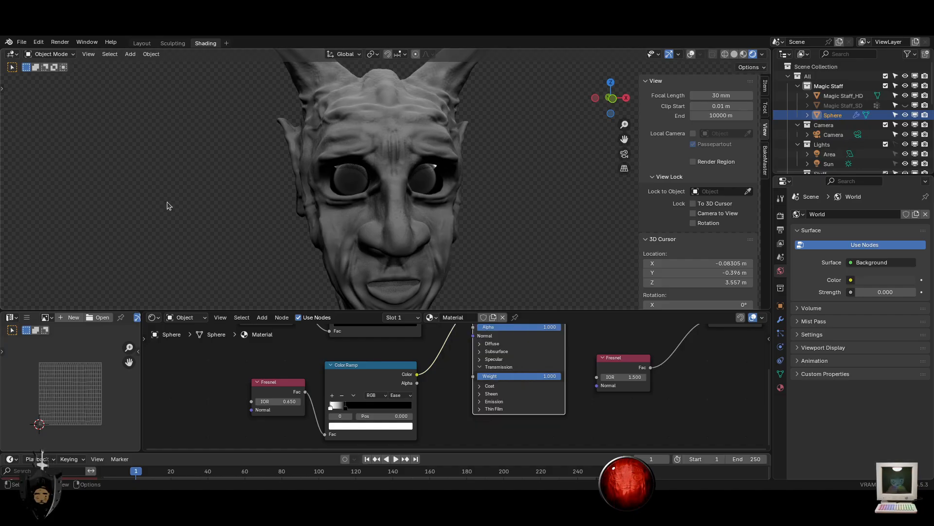
Add the image WC Karl Fade as an image plane at the 3D cursor and rotate it 90 degrees about X
key("q")
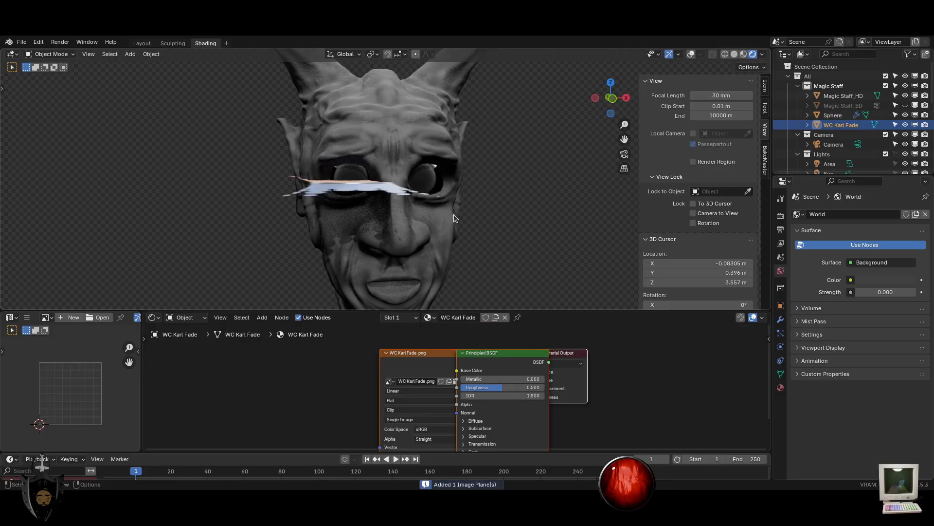
type("rx90")
key("Return")
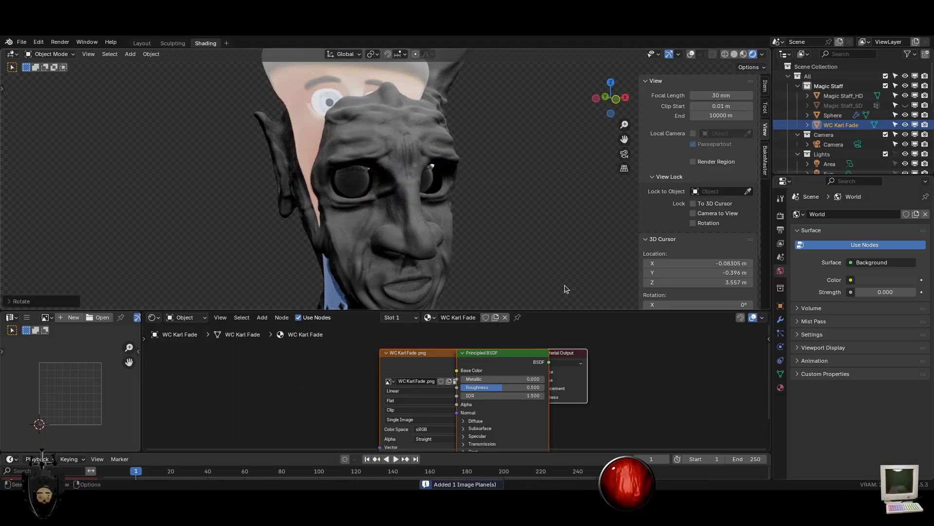
Scale the image plane down to fit inside the eyeball and turn on the viewport overlays
key("s")
left_click(355, 181)
middle_click_drag(355, 182, 439, 227)
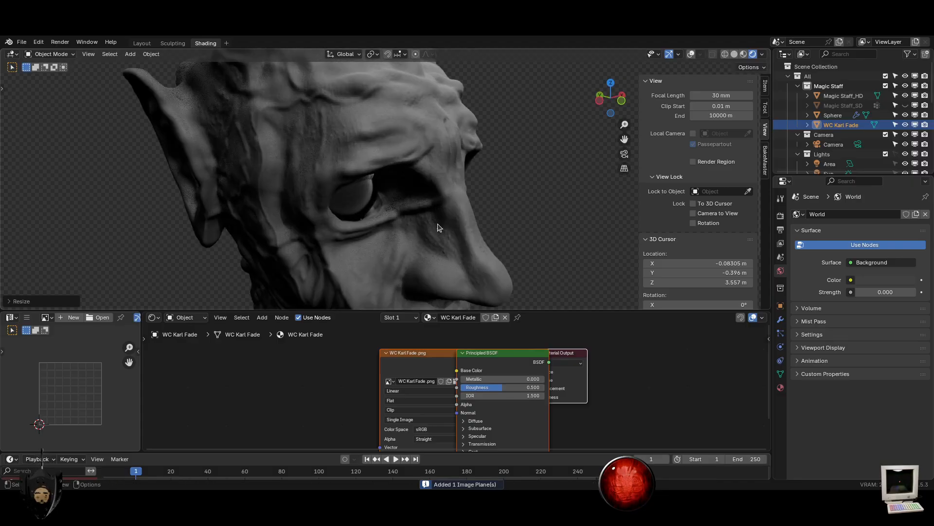
key("s")
right_click(488, 239)
left_click(691, 54)
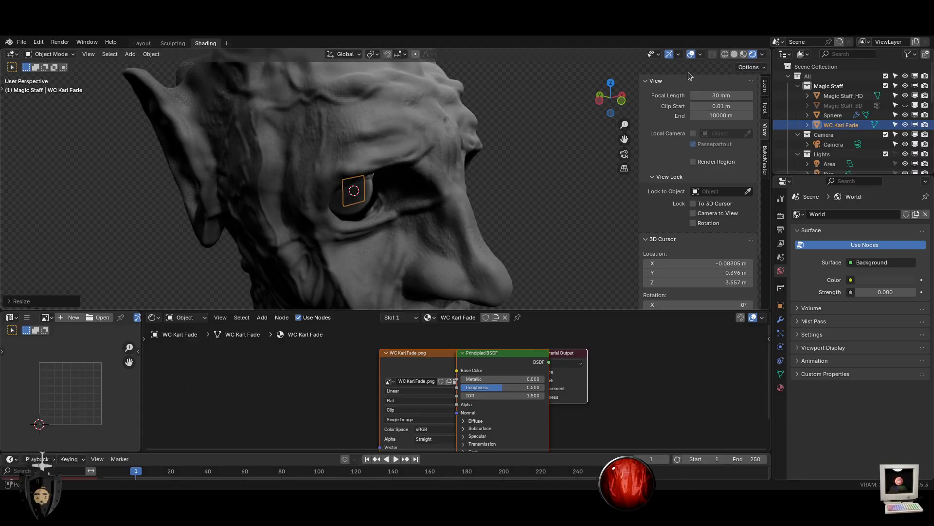
Enlarge the image plane to about the eyeball's width and shift it along the global Y axis inside the eye
scroll(440, 229, "down", 5)
scroll(440, 229, "up", 6)
middle_click_drag(440, 229, 447, 180)
key("s")
left_click(446, 199)
key("g")
key("z")
key("y")
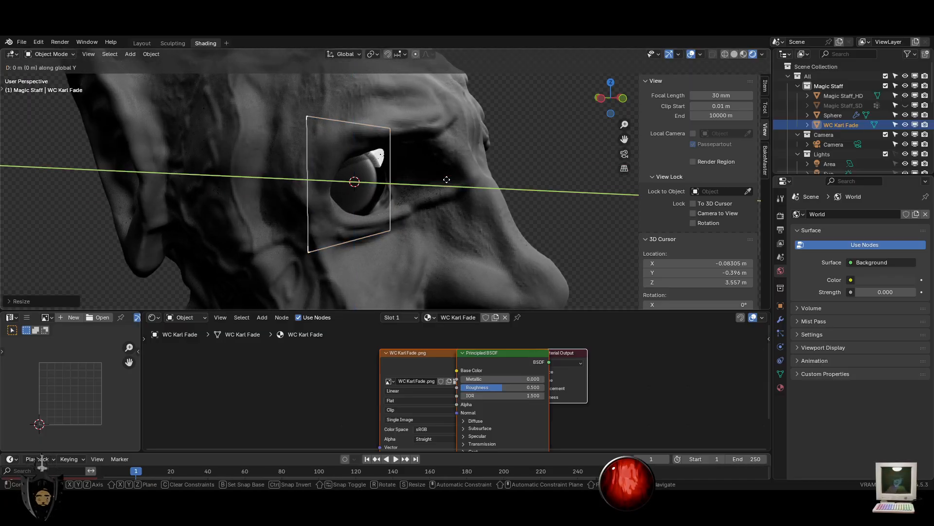
key("x")
key("y")
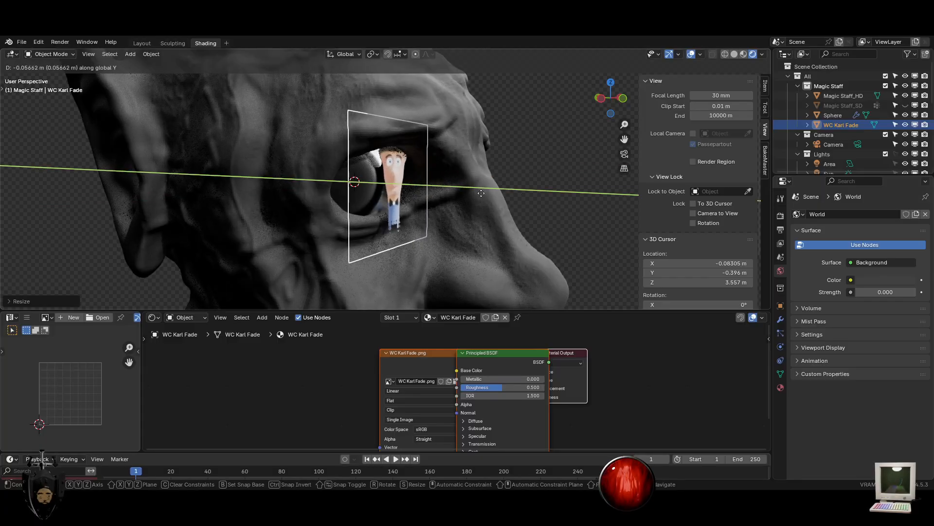
left_click(504, 227)
middle_click_drag(503, 227, 477, 210)
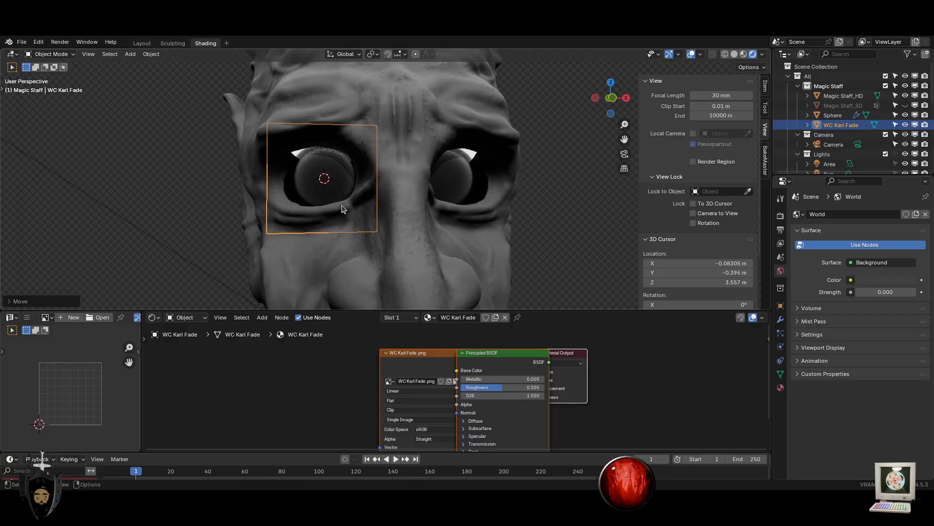
Hide the eye spheres to inspect the image plane inside the socket
left_click(331, 194)
key("h")
middle_click_drag(289, 189, 341, 192)
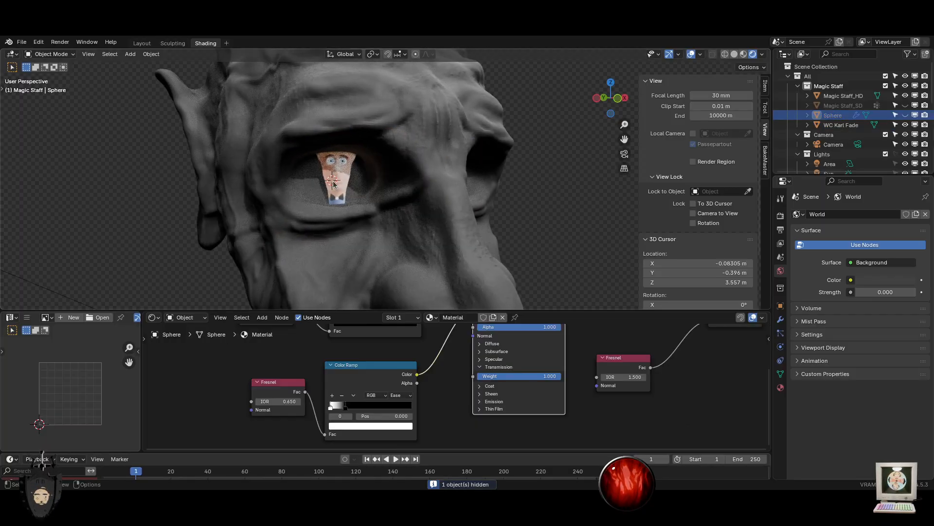
Unhide all objects, hide the Magic Staff_SD and Magic Staff_HD meshes, and select the eye spheres
left_click(380, 196)
key("KP_Decimal")
left_click(439, 239)
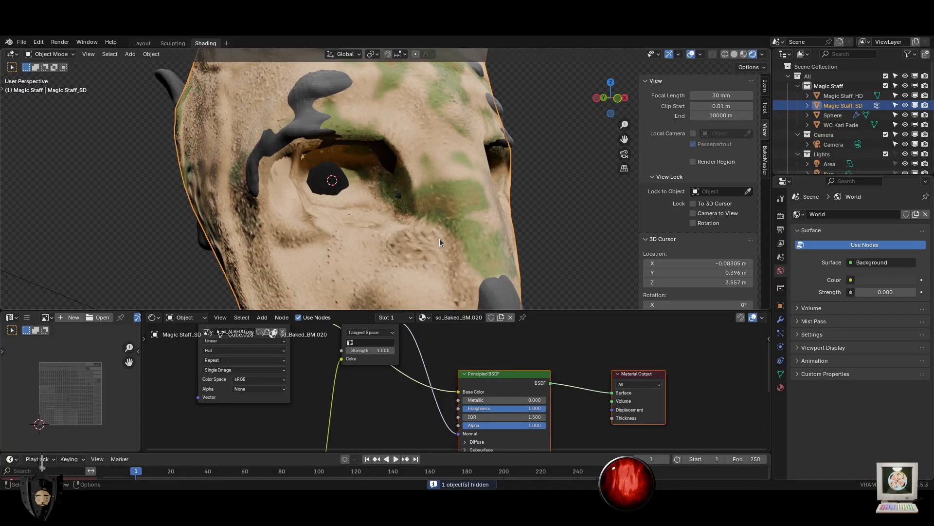
key("KP_Decimal")
left_click(396, 153)
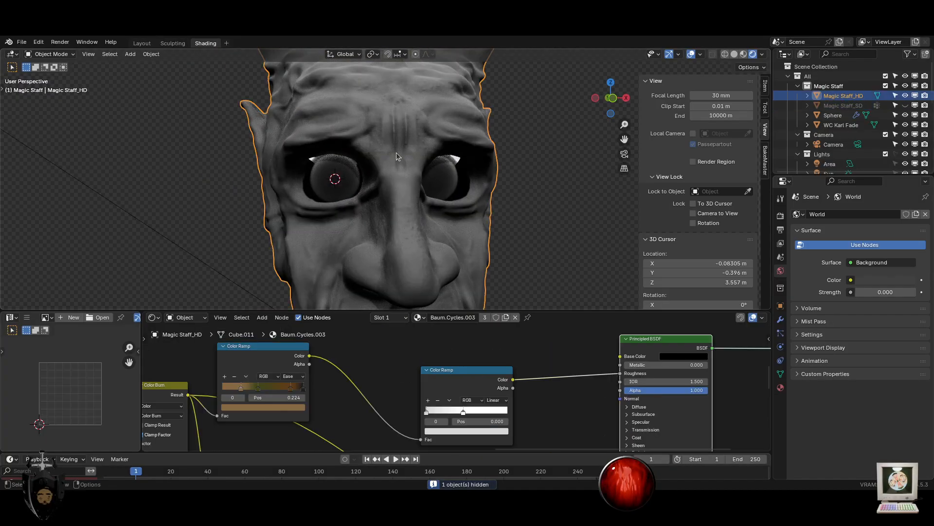
key("h")
left_click(362, 205)
scroll(385, 178, "up", 2)
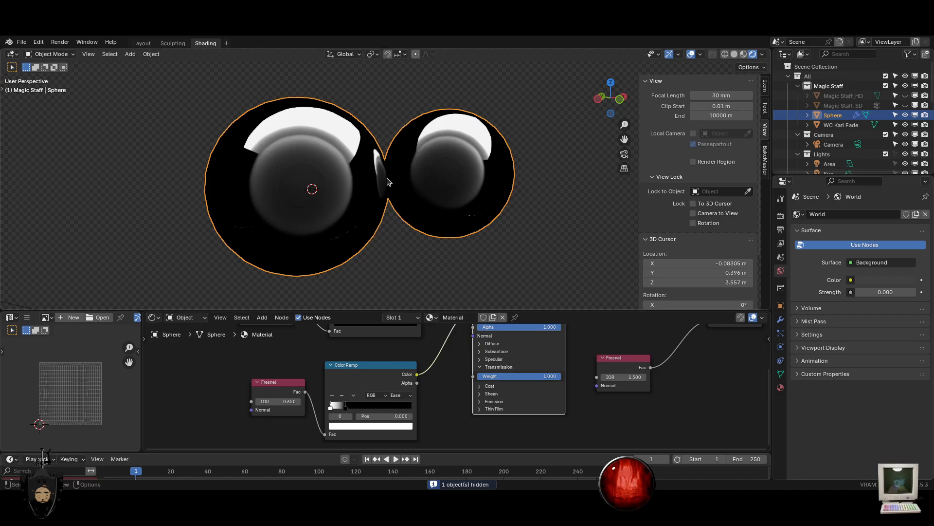
In the image plane's material, move the Principled BSDF and Material Output nodes away from the image texture node
left_click(318, 199)
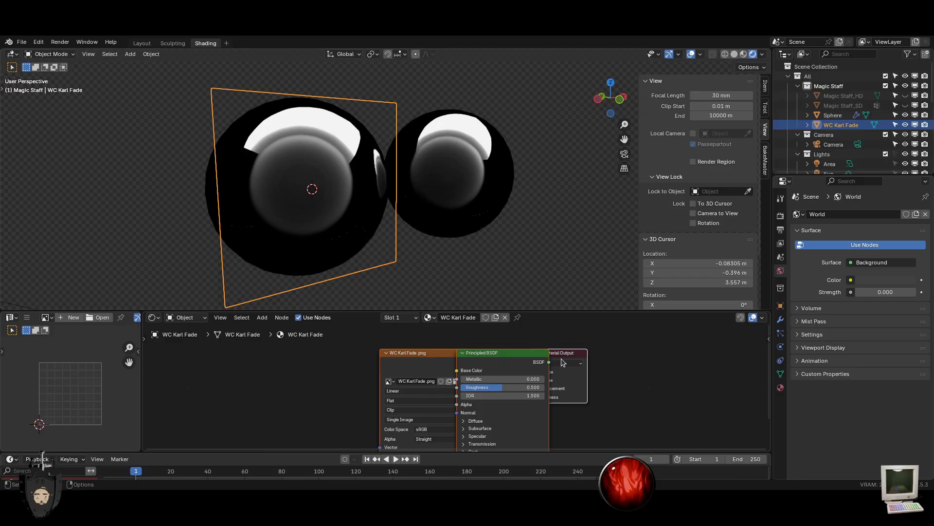
left_click_drag(688, 408, 535, 338)
key("g")
left_click(665, 337)
Select the eye spheres and try adjusting the IOR of the Fresnel that drives the material's Thickness
left_click(325, 157)
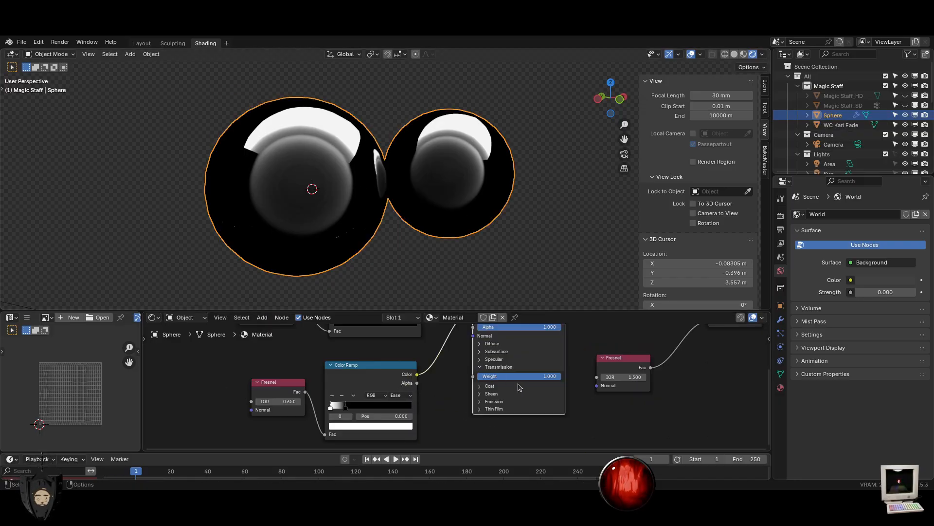
middle_click_drag(532, 386, 508, 345)
scroll(509, 408, "up", 1)
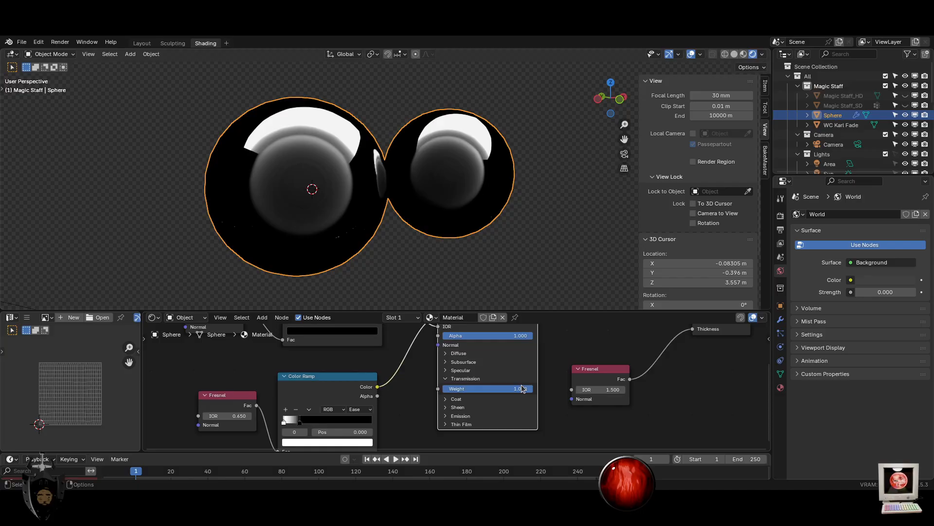
scroll(510, 409, "down", 2)
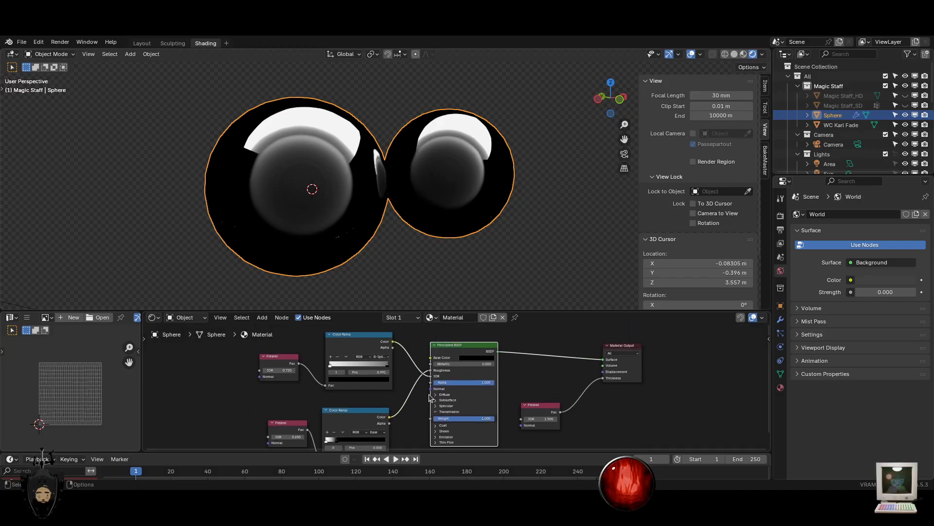
left_click_drag(541, 419, 560, 418)
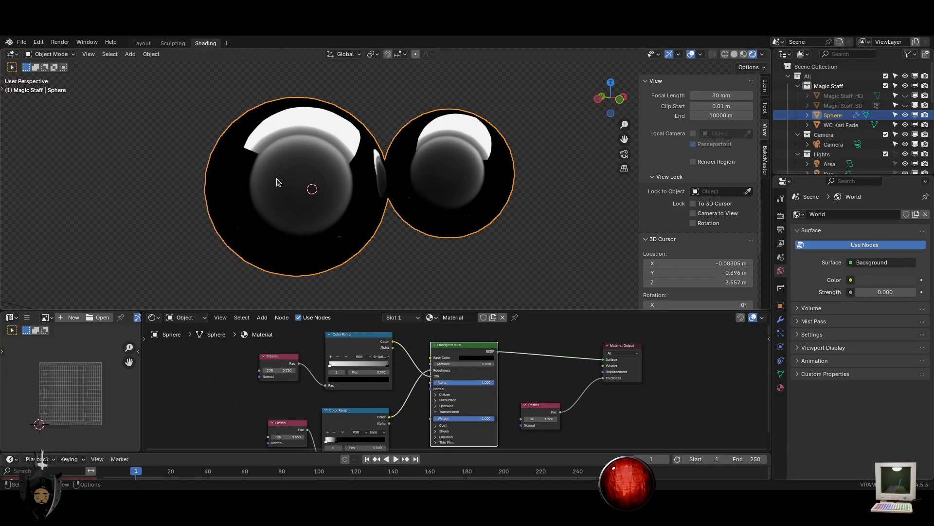
In the WC Karl Fade material, move the Material Output clear of the Principled BSDF and maximize the node editor
left_click(841, 125)
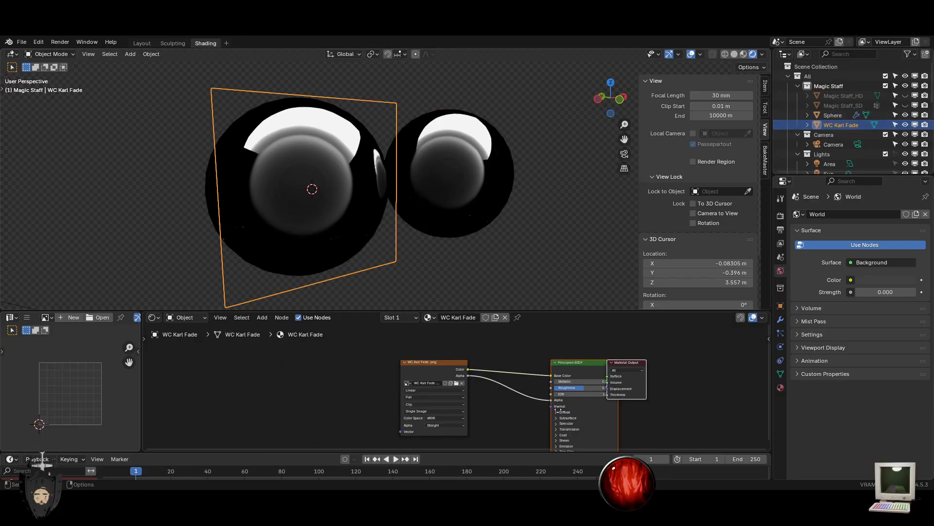
middle_click_drag(558, 410, 522, 367)
left_click(609, 353)
left_click_drag(608, 353, 711, 353)
key("ctrl+space")
scroll(435, 120, "down", 5)
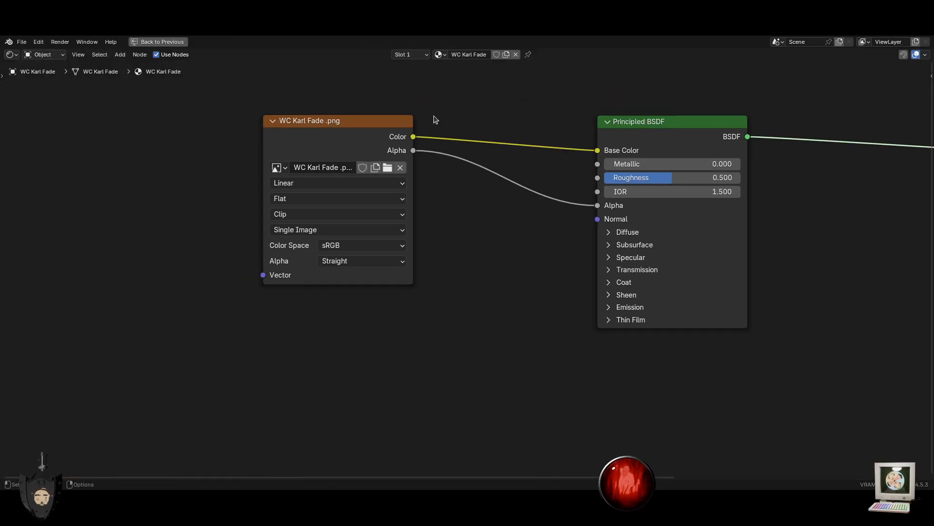
Link the image texture's Color to the Principled BSDF's Emission Color, set Emission Strength to 10, and restore the editor layout
left_click(609, 307)
left_click_drag(413, 137, 626, 320)
key("Escape")
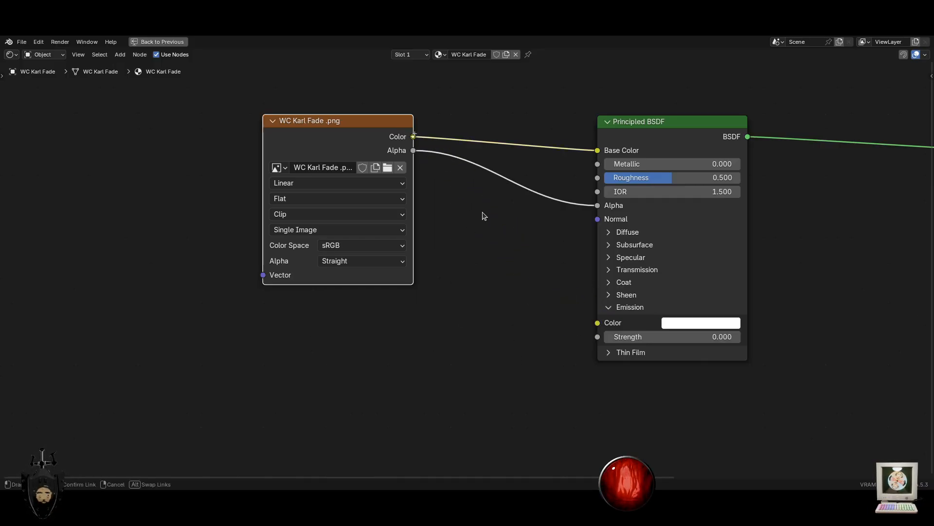
left_click_drag(413, 137, 598, 323)
left_click(658, 337)
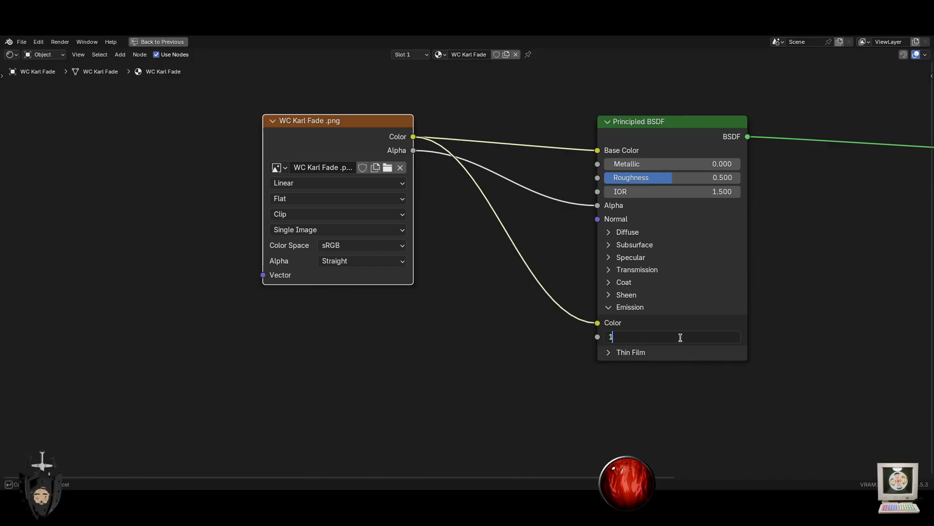
type("10")
key("Return")
key("ctrl+space")
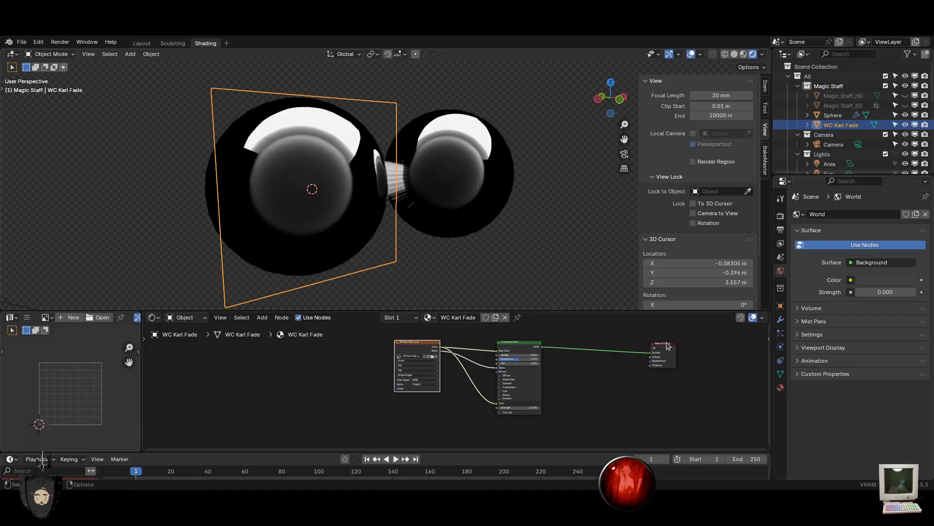
Examine the eyeballs from the front and the side for the emissive image plane inside
middle_click_drag(439, 208, 386, 202)
scroll(387, 201, "down", 2)
scroll(384, 214, "up", 2)
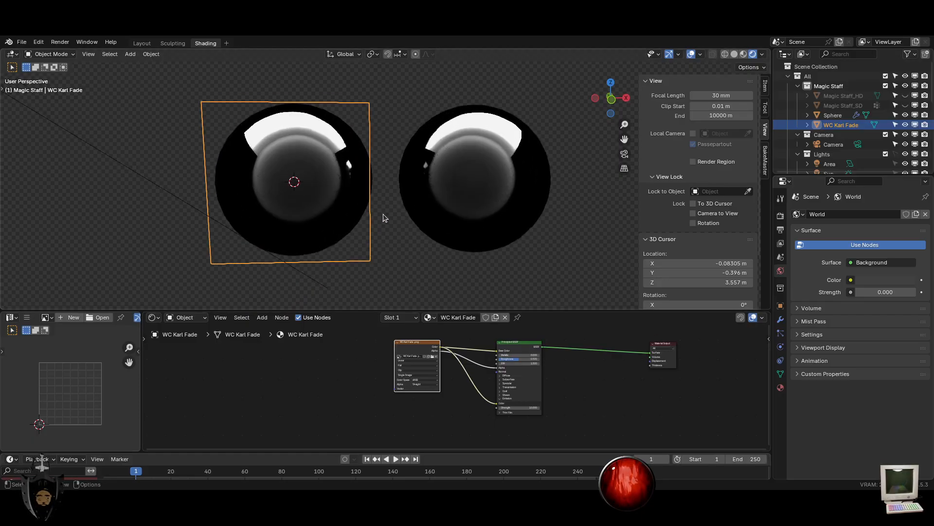
middle_click_drag(317, 208, 444, 218)
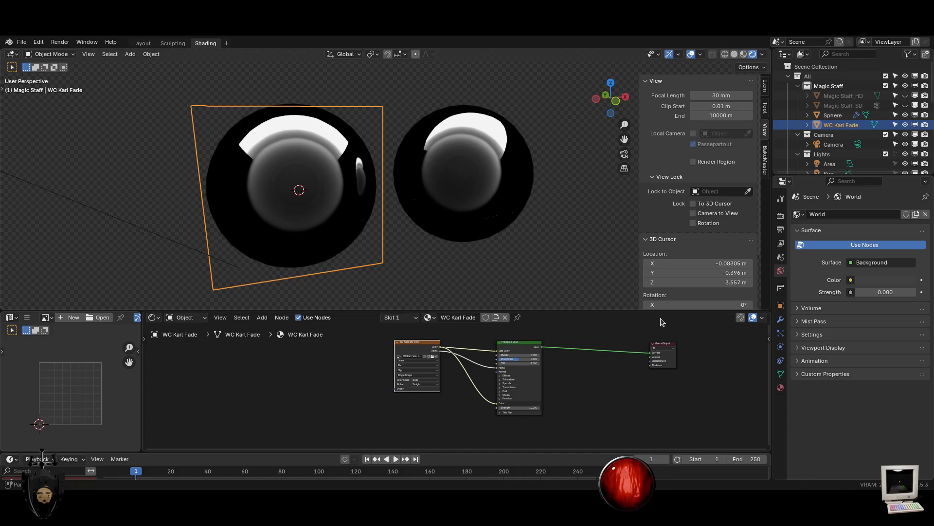
Open the scene's render settings and check the available render engines, keeping EEVEE
left_click(780, 215)
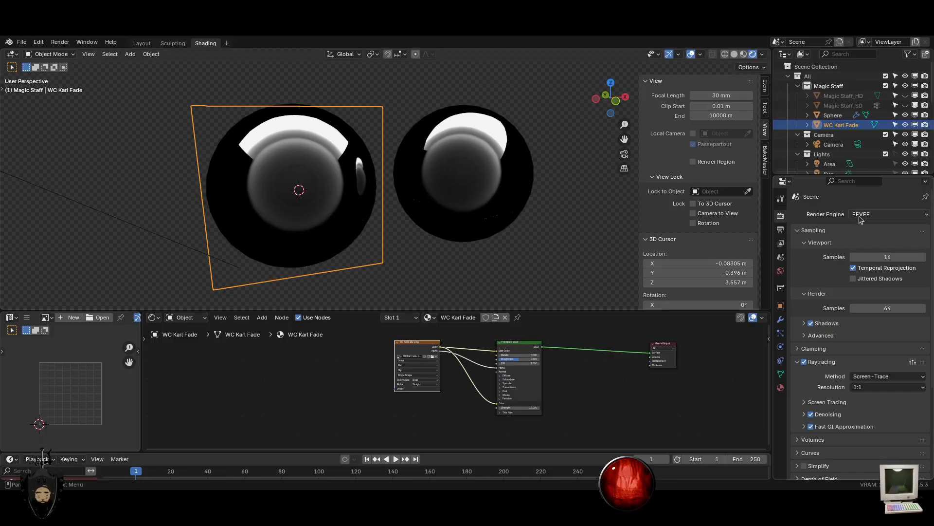
scroll(594, 230, "down", 2)
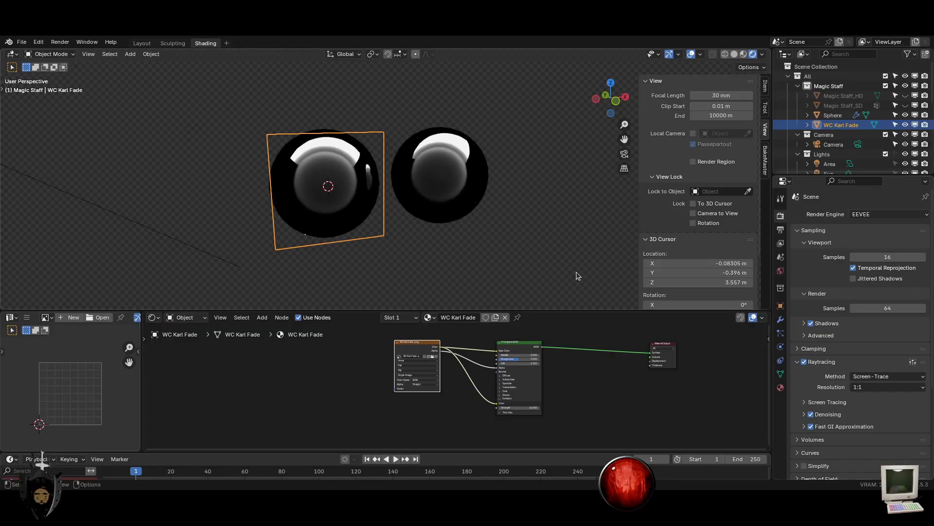
scroll(576, 275, "up", 3)
left_click(886, 214)
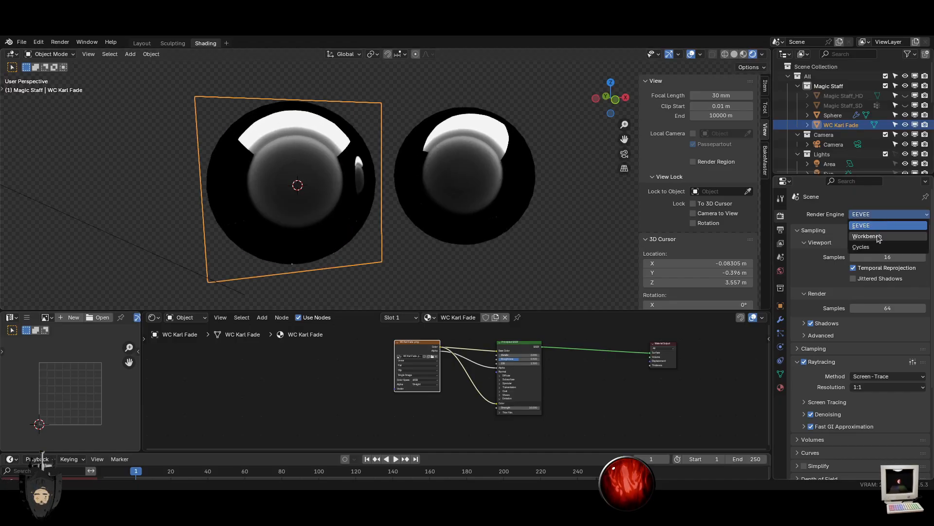
left_click(448, 271)
Enlarge the 3D viewport over the node editor and select all nodes of the WC Karl Fade material
scroll(466, 266, "down", 2)
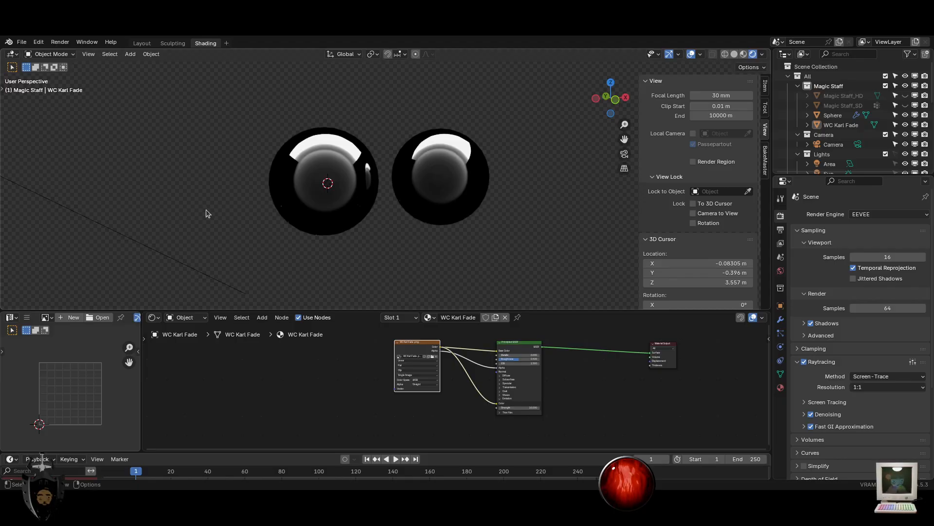
scroll(376, 210, "up", 1)
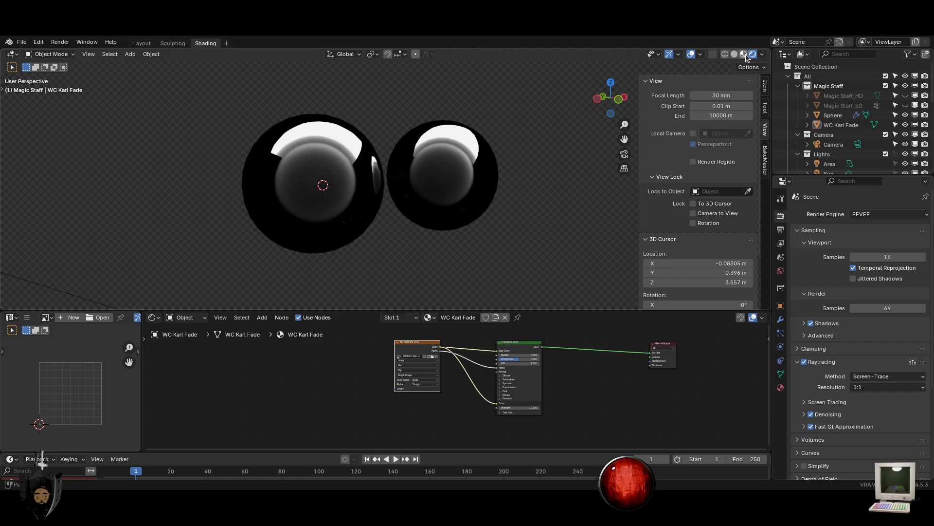
middle_click_drag(480, 302, 466, 305)
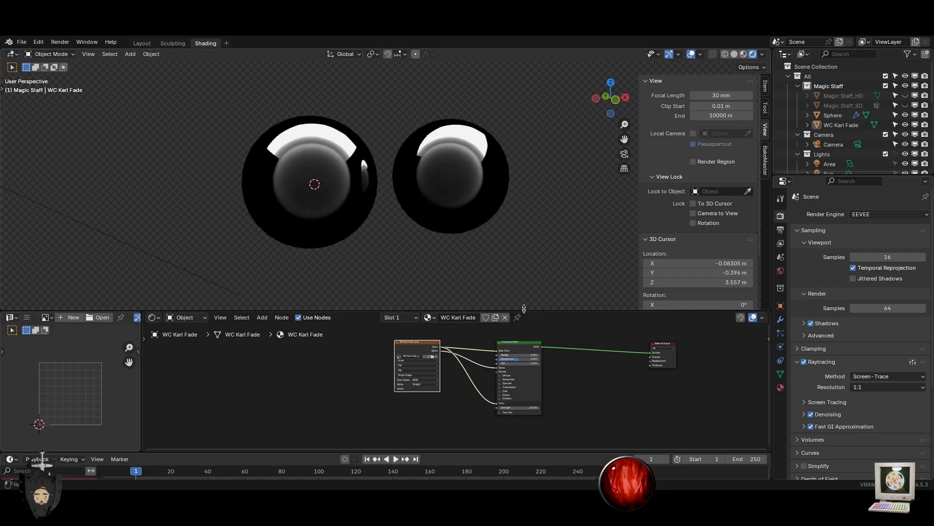
left_click_drag(524, 308, 520, 344)
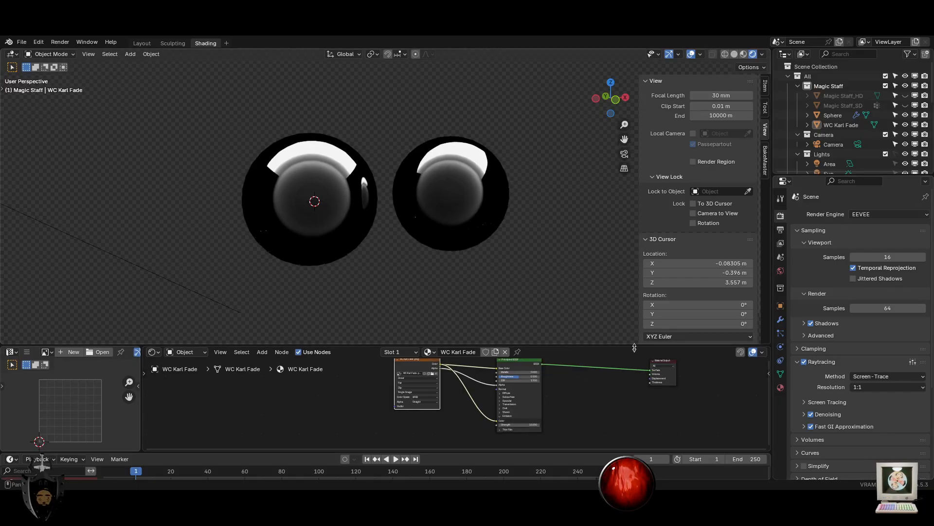
left_click_drag(693, 424, 368, 357)
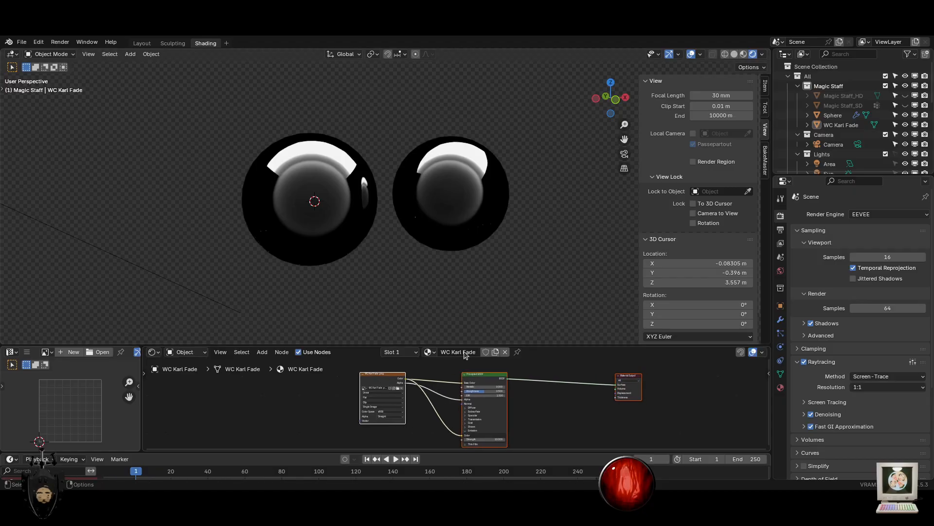
Select the WC Karl Fade image plane inside the eye
middle_click_drag(367, 254, 359, 240)
left_click(359, 240)
middle_click_drag(419, 319, 415, 295)
scroll(373, 277, "up", 4)
left_click(217, 229)
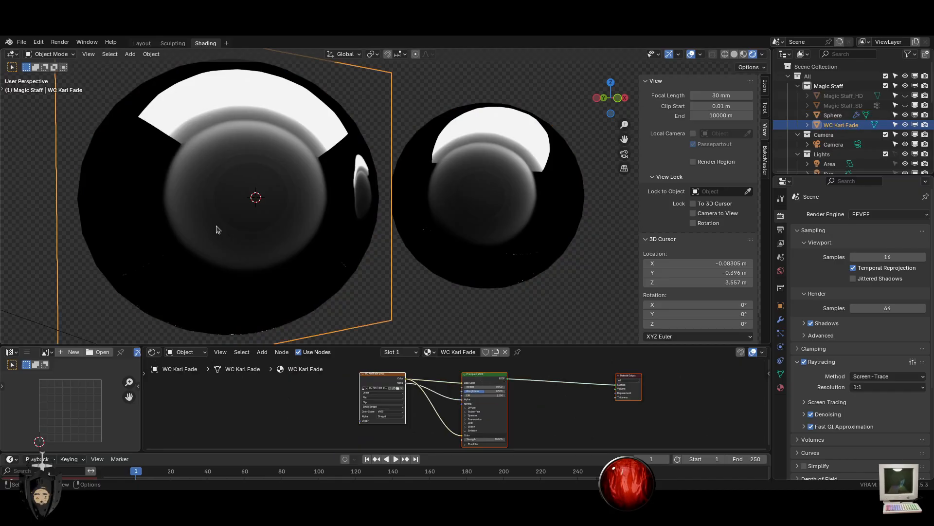
left_click(257, 235)
left_click(374, 301)
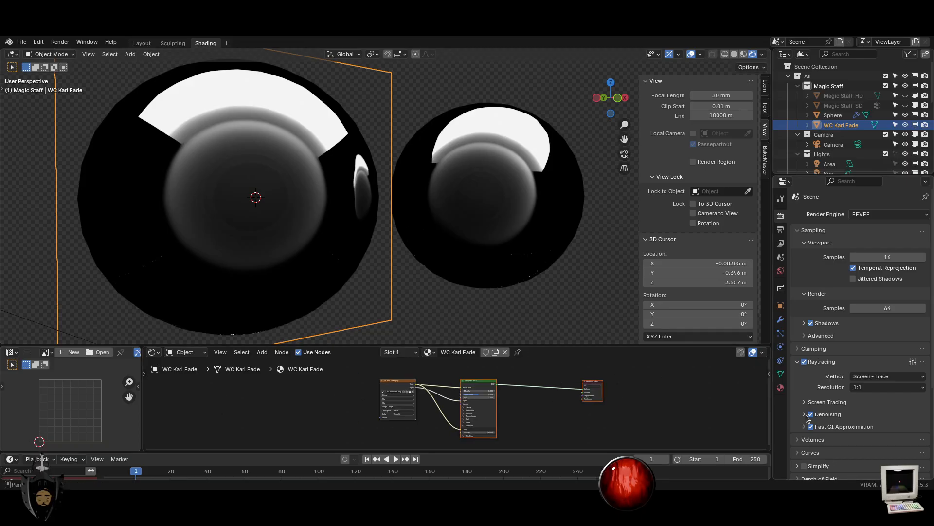
Examine the render's Raytracing and Film settings and the image plane's material node links
scroll(871, 384, "down", 3)
scroll(871, 385, "down", 3)
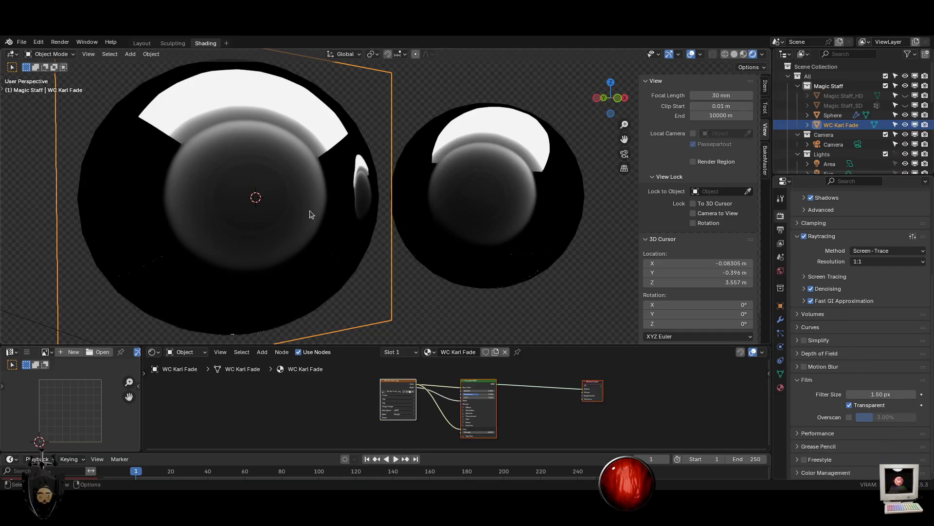
key("Home")
scroll(514, 401, "up", 4)
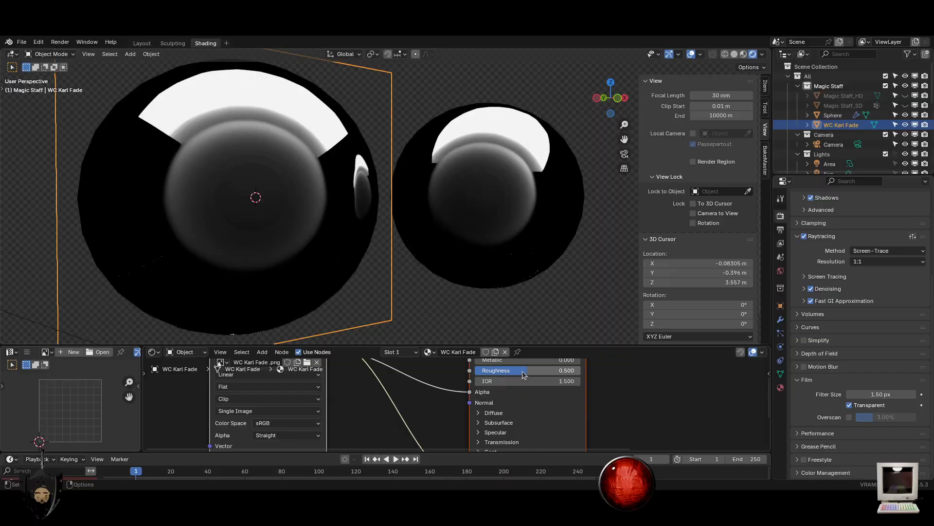
left_click(322, 272)
left_click(349, 331)
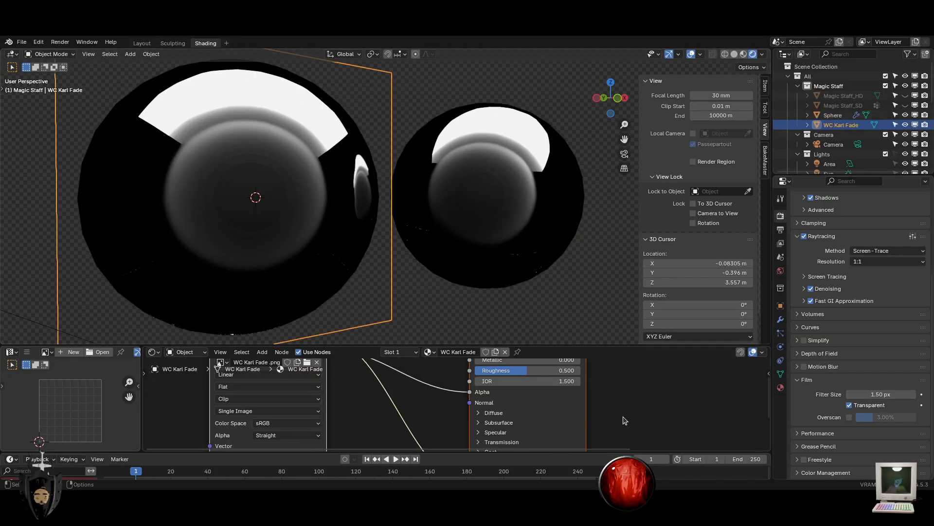
scroll(626, 421, "down", 3, "shift")
key("ctrl+space")
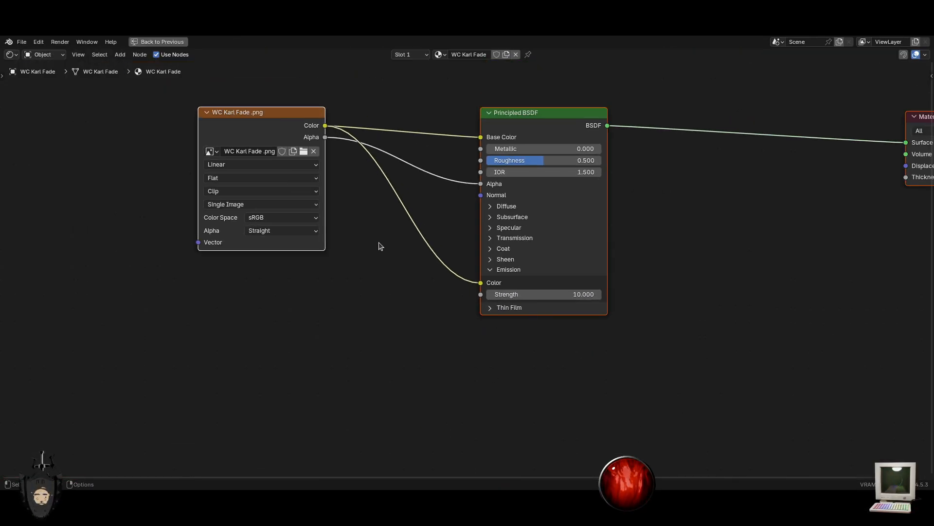
key("ctrl+space")
Try moving the image plane, and check its material's surface settings for shadows and render method
key("g")
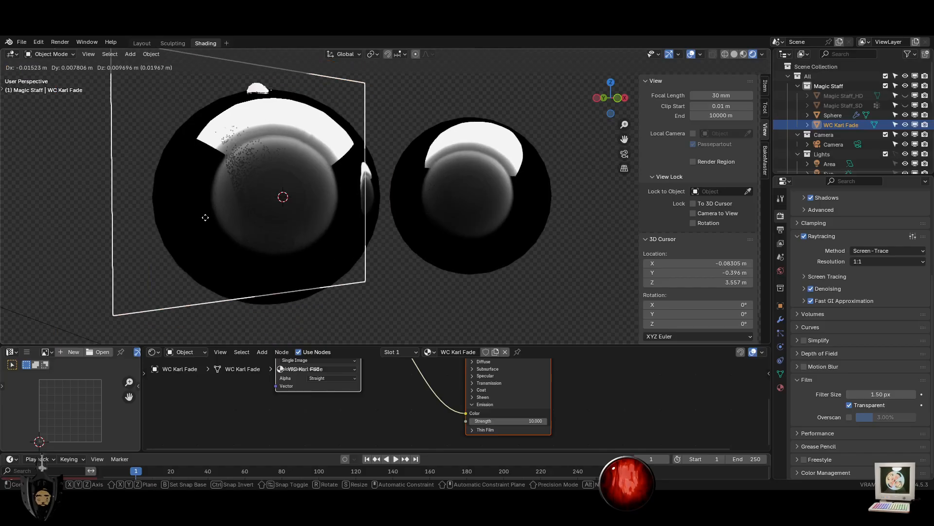
key("Escape")
left_click(780, 387)
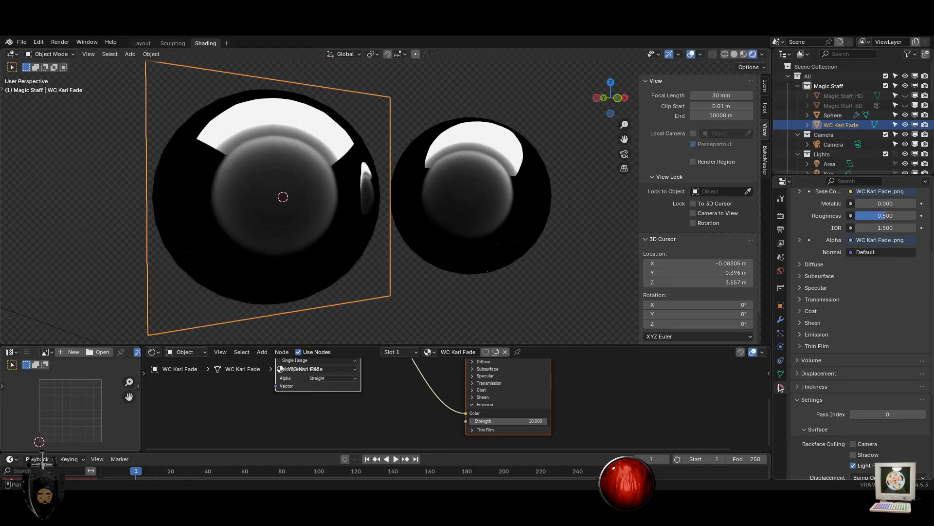
scroll(859, 414, "down", 8)
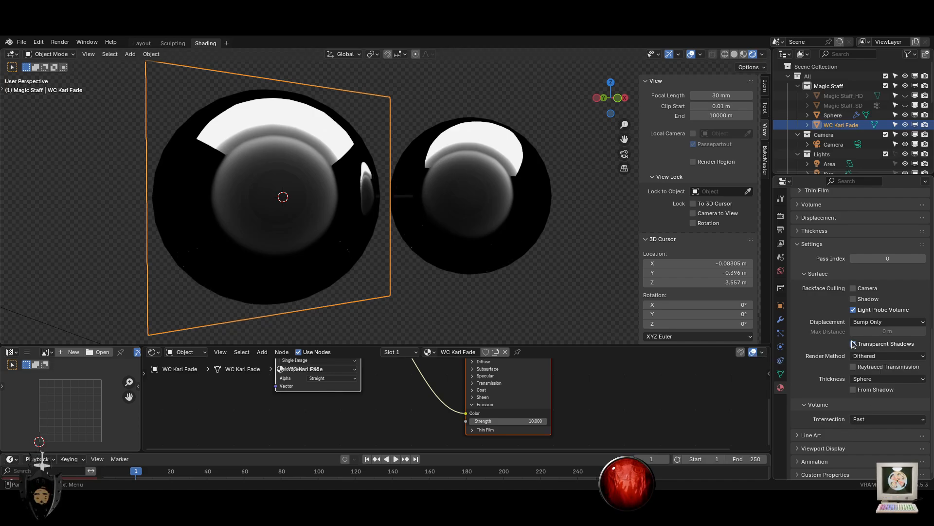
Select the eye spheres and cut the Fresnel link to Thickness and both Color Ramp links to the Principled BSDF
left_click(302, 223)
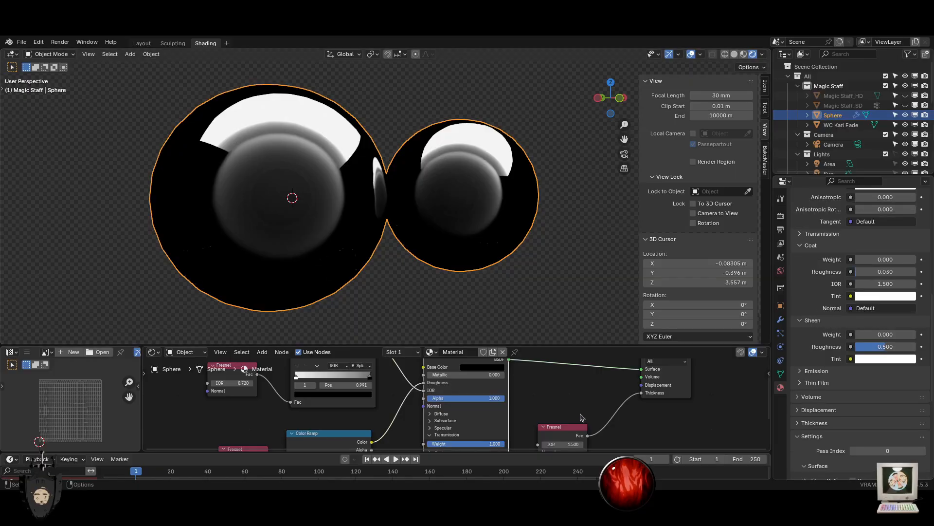
left_click_drag(614, 362, 581, 383)
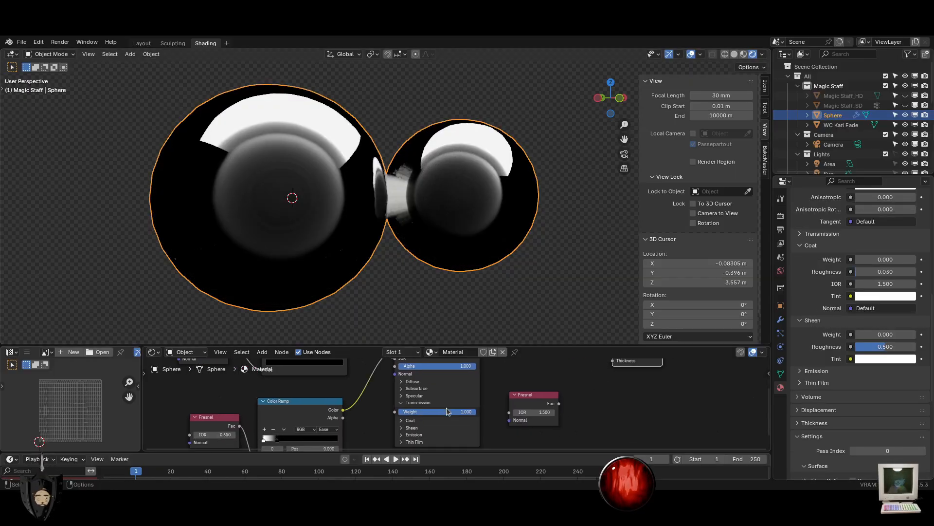
middle_click_drag(409, 376, 437, 417)
left_click_drag(423, 400, 335, 426)
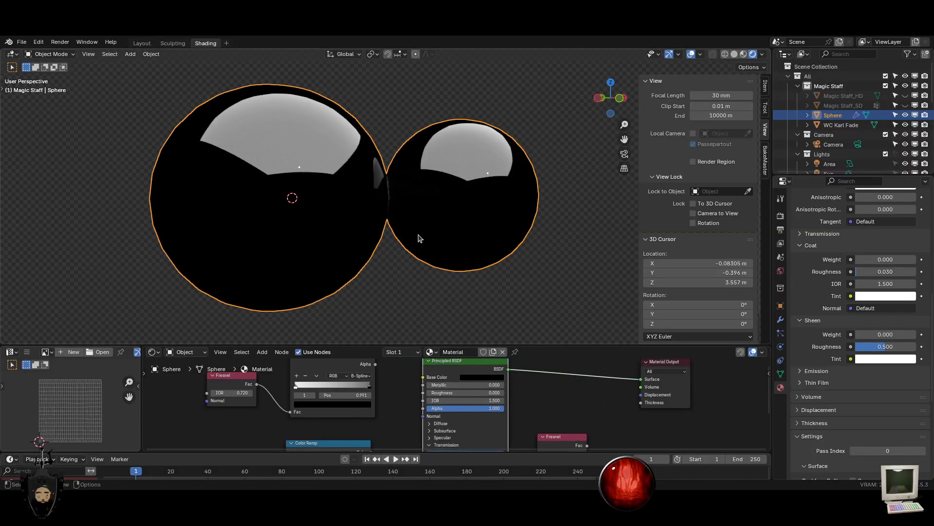
Compare the eyes in Material Preview and Rendered shading, and enlarge the node editor
middle_click_drag(555, 417, 564, 378)
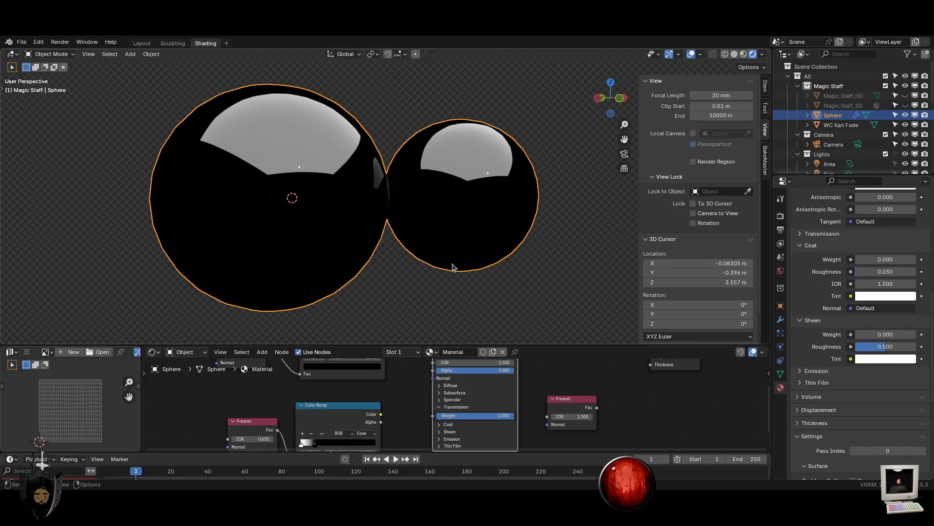
middle_click_drag(469, 238, 451, 231)
left_click(743, 54)
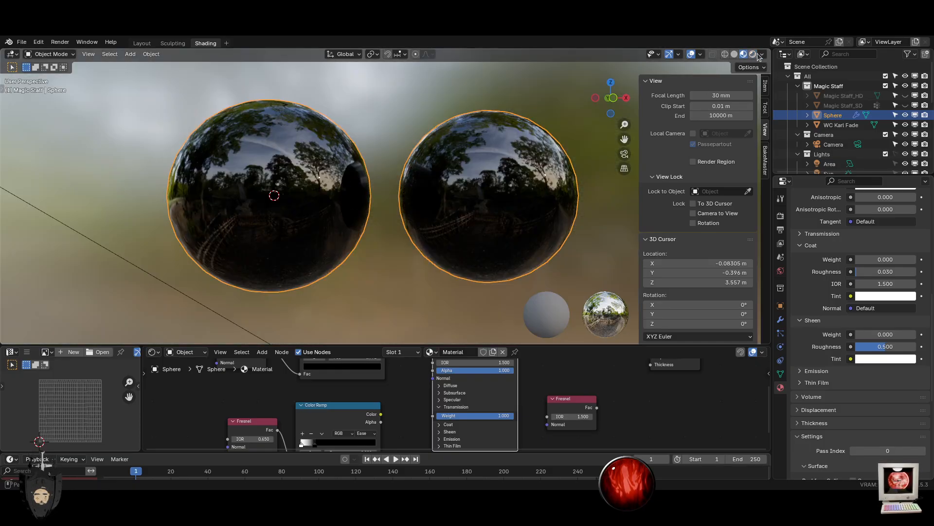
left_click(753, 54)
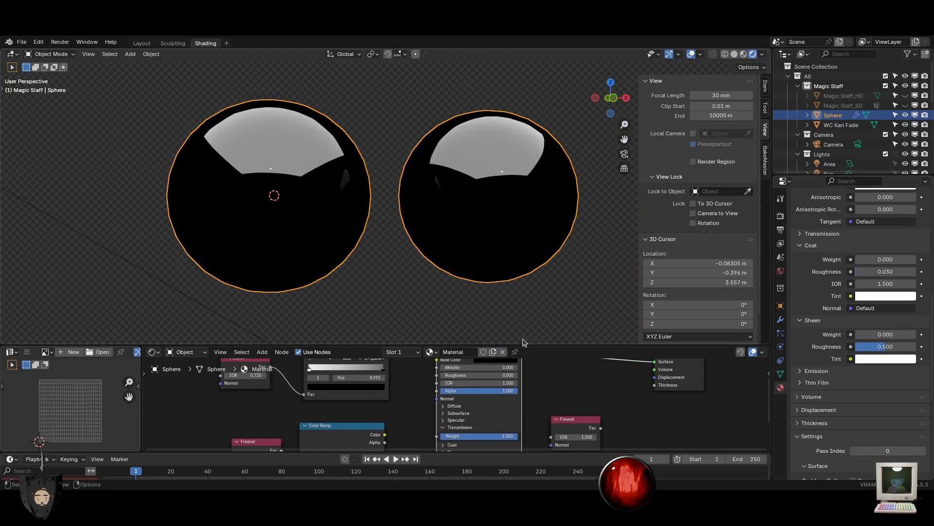
left_click_drag(273, 345, 273, 291)
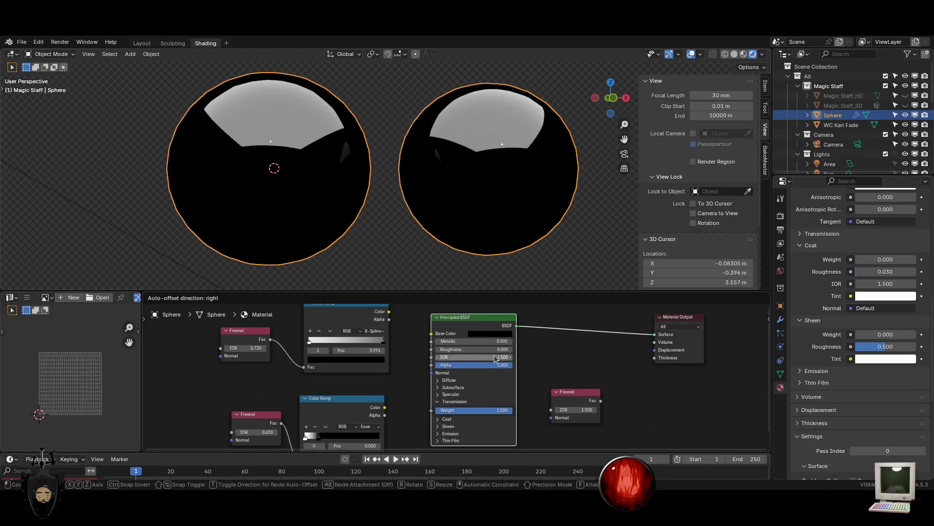
Try raising the IOR of the eye material's Principled BSDF to 2.7
mouse_move(507, 355)
left_mouse_down()
mouse_move(468, 355)
mouse_move(511, 356)
left_mouse_up()
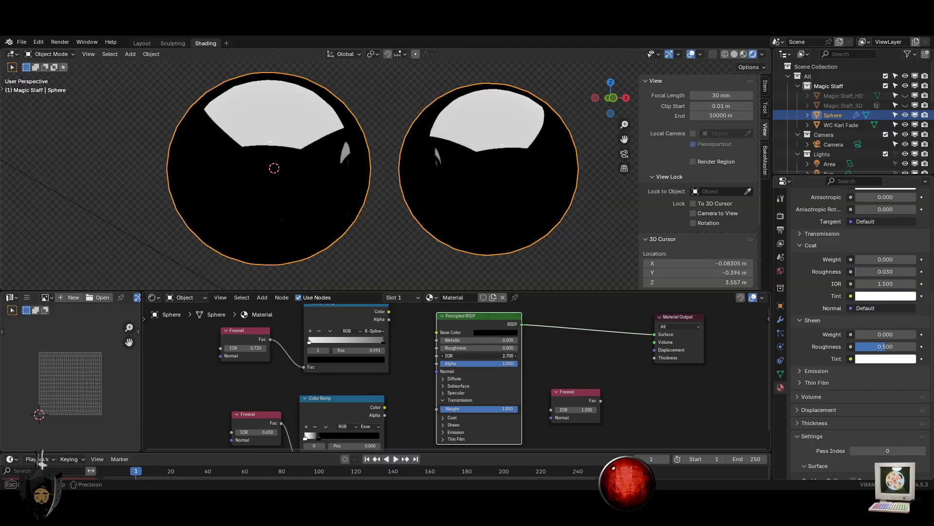
key("Escape")
middle_click_drag(505, 398, 511, 373)
scroll(491, 384, "up", 2)
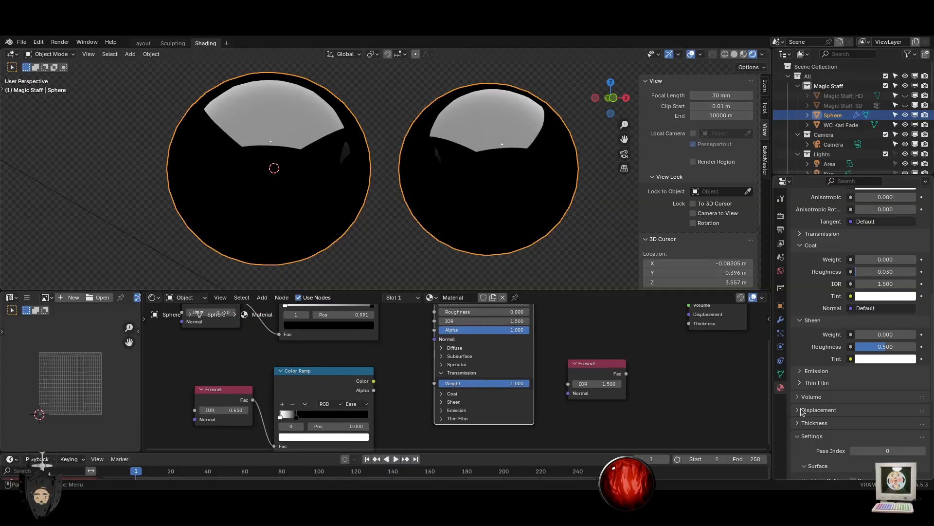
Check the eye material's Render Method options, keeping Dithered, and try turning off Transparent Shadows
scroll(854, 441, "down", 8)
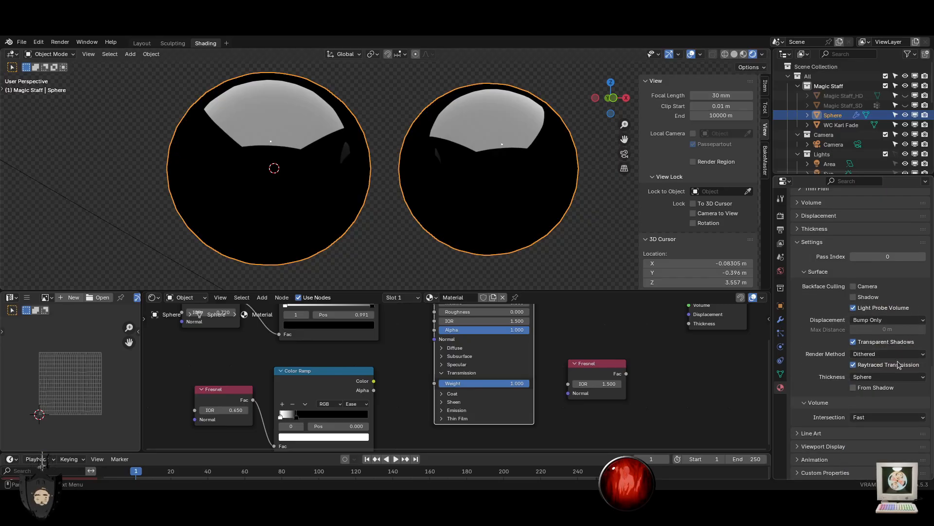
left_click(877, 358)
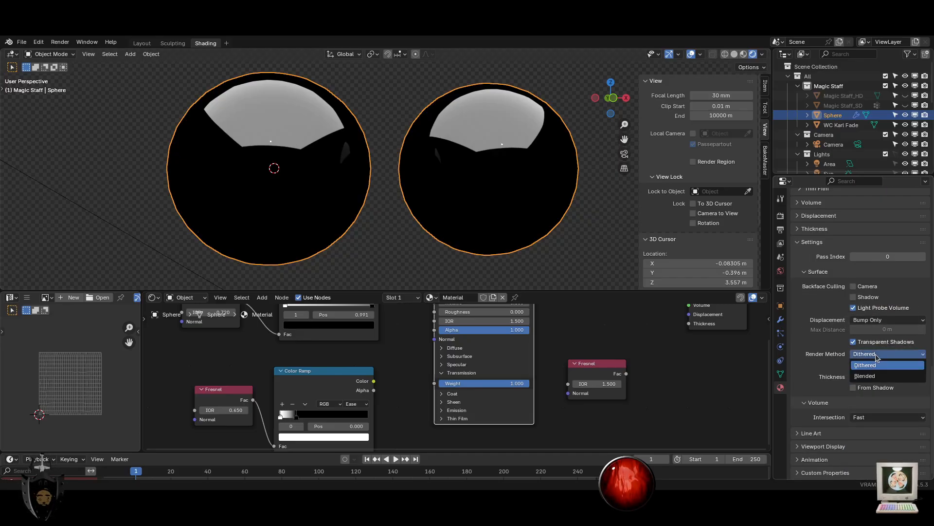
left_click(871, 364)
left_click(854, 343)
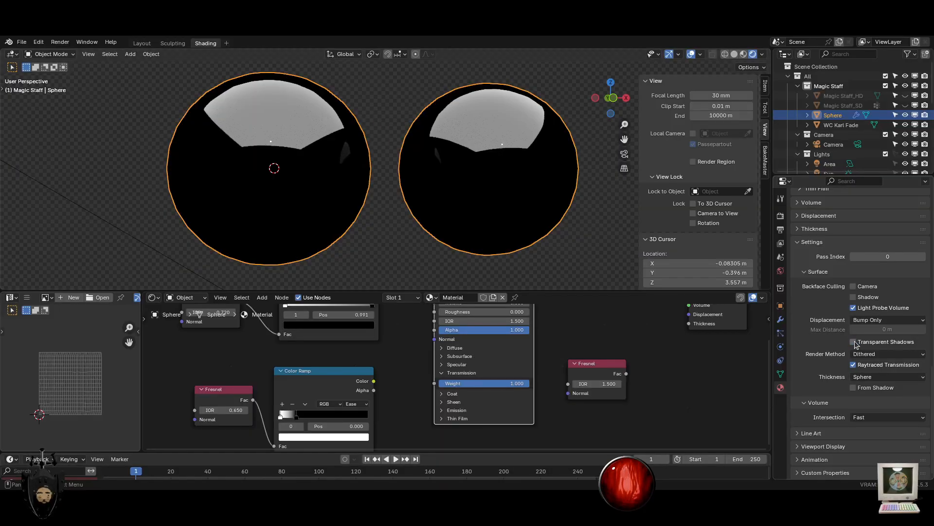
middle_click_drag(328, 244, 351, 240)
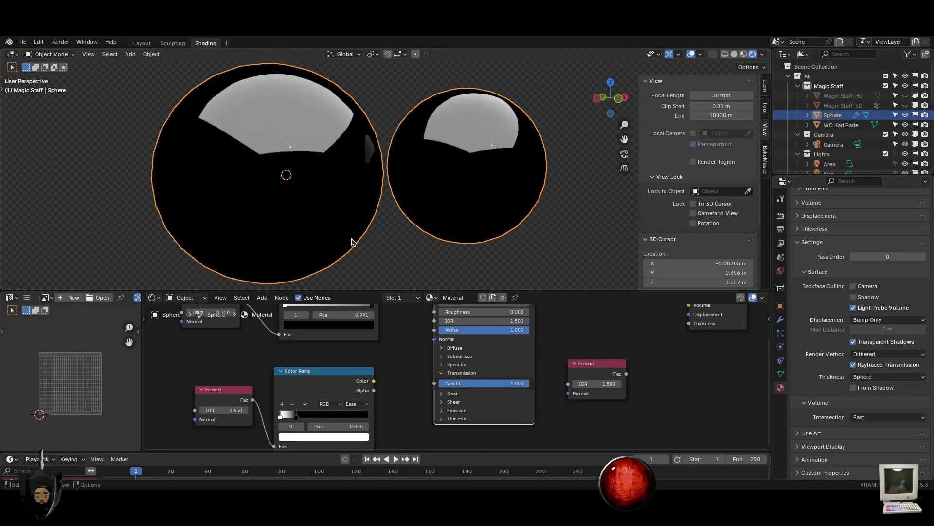
Add a point light at the 3D cursor inside the eye and set its radius to 0.08 m
scroll(348, 240, "down", 4)
left_click(307, 243)
left_click(327, 206)
key("shift+a")
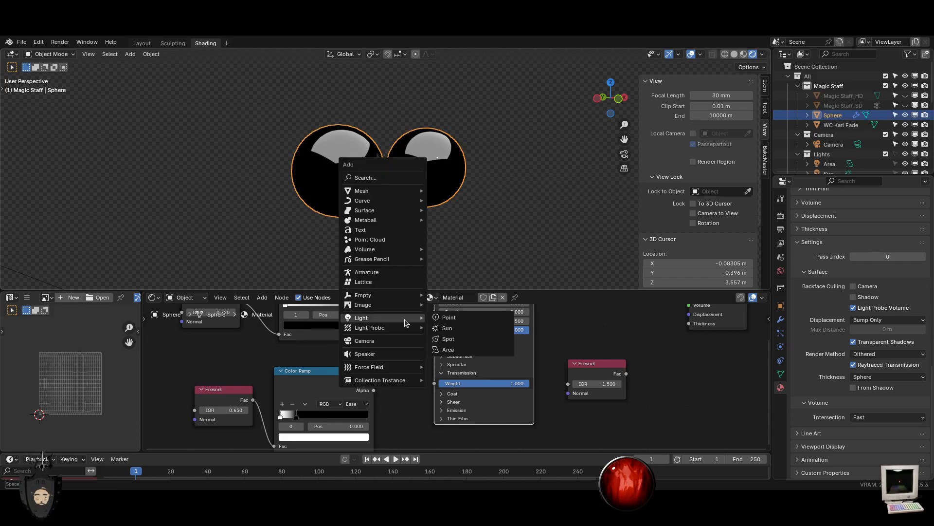
mouse_move(408, 319)
left_click(450, 318)
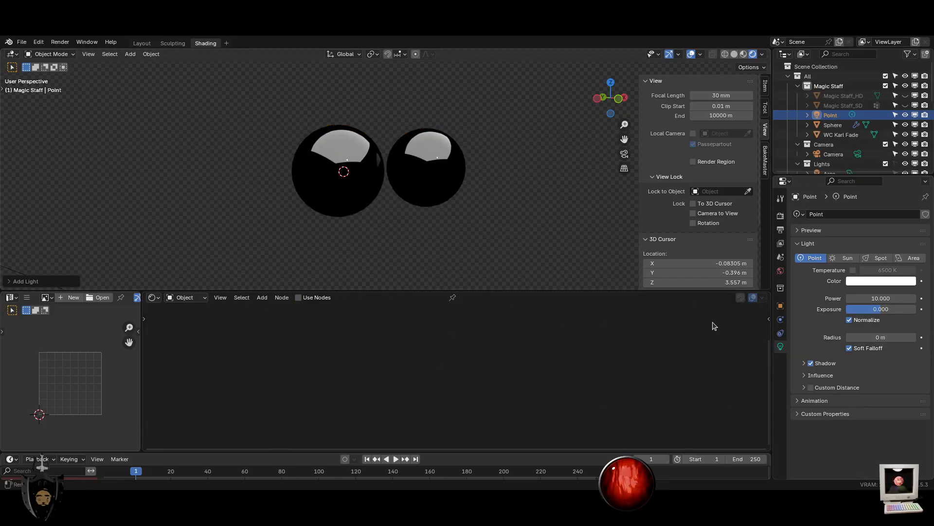
mouse_move(881, 337)
left_mouse_down()
mouse_move(925, 337)
mouse_move(874, 336)
mouse_move(889, 337)
left_mouse_up()
Try moving the eye spheres away from the point light
left_click(376, 198)
key("g")
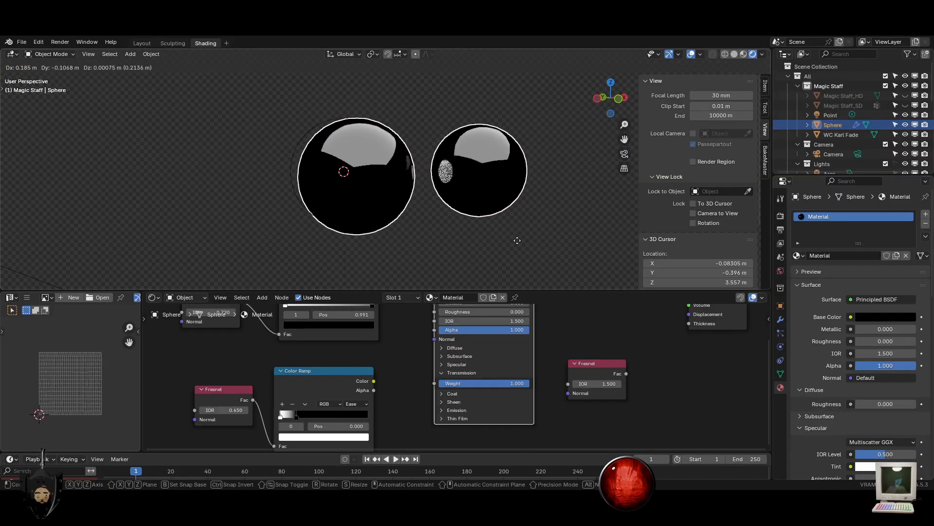
right_click(511, 248)
Hide the eye spheres to expose the point light and image plane
middle_click_drag(321, 240, 403, 243)
left_click(395, 225)
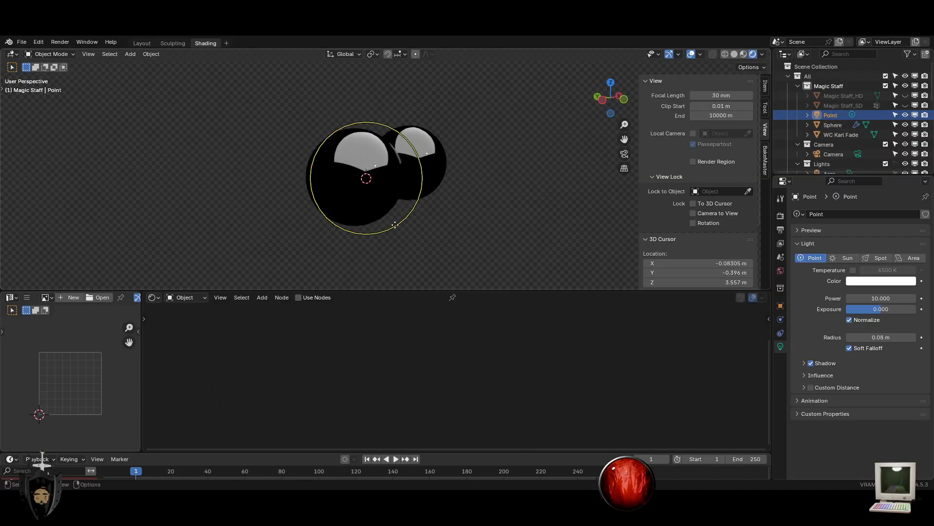
left_click(380, 199)
key("h")
Move the image plane about 0.04 m along the Y axis
left_click(387, 191)
middle_click_drag(389, 193, 444, 225)
key("g")
key("x")
key("y")
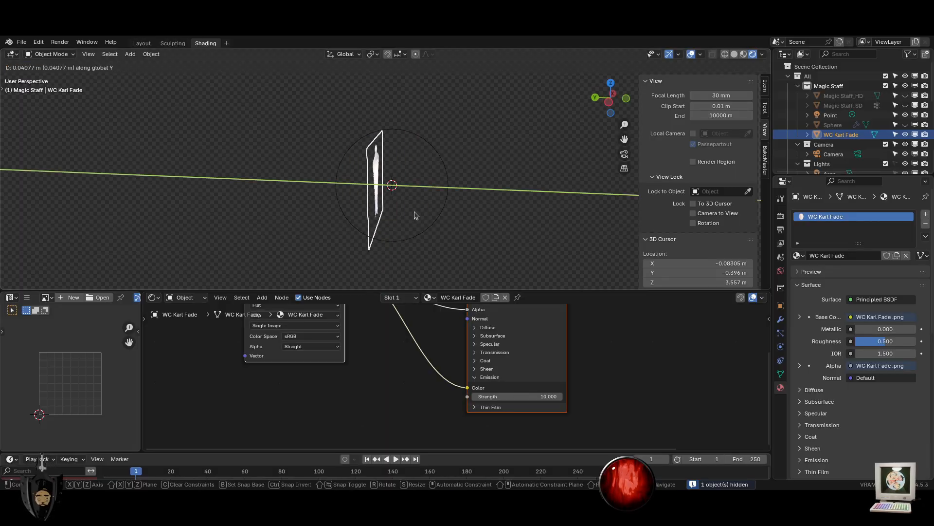
left_click(415, 215)
Move the point light about -0.039 m along the Y axis, away from the image plane
left_click(410, 200)
key("g")
key("x")
key("y")
key("z")
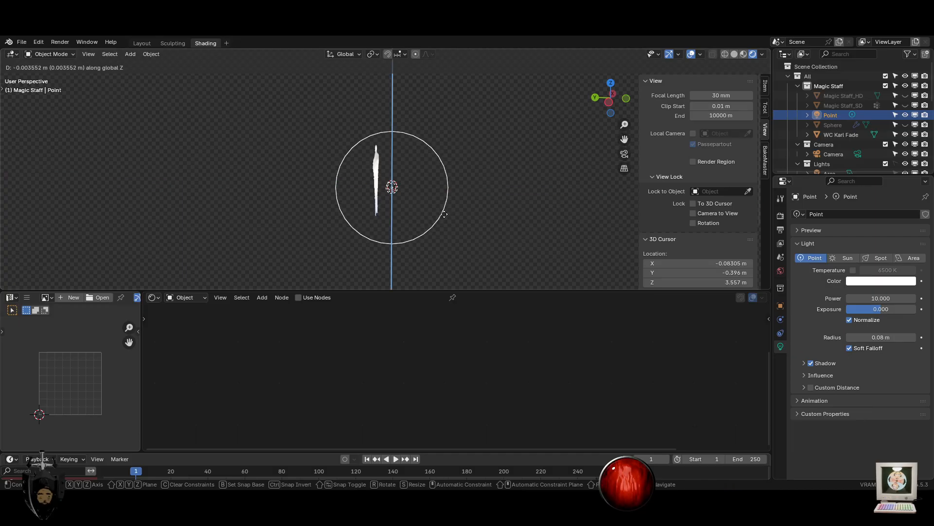
key("y")
key("x")
key("y")
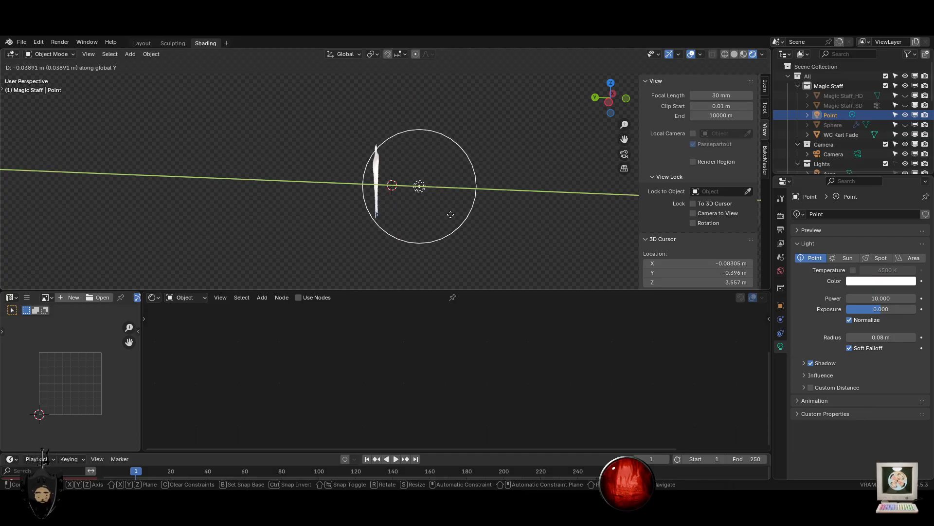
left_click(450, 215)
Shift the image plane along the Y axis toward the point light
left_click(384, 179)
key("g")
key("x")
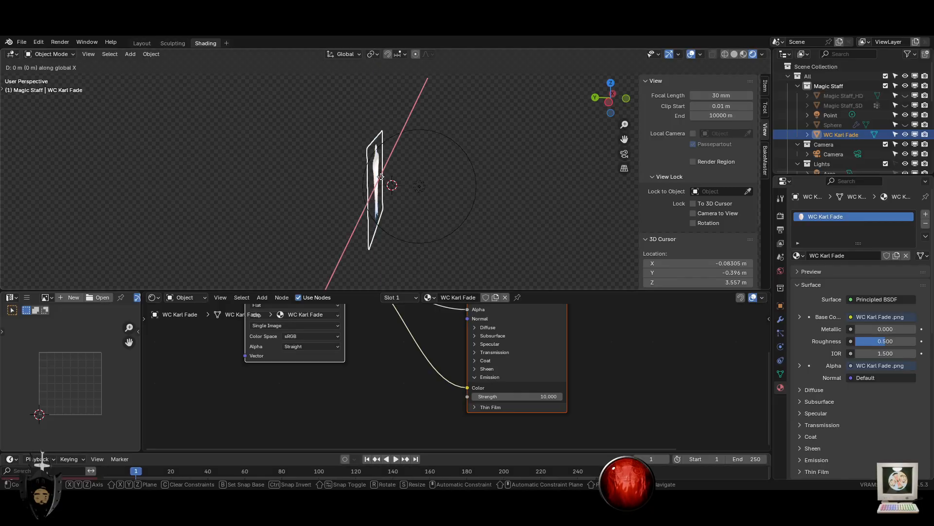
key("y")
left_click(403, 184)
Unhide all hidden objects and hide the Magic Staff_SD head again
key("alt+h")
left_click(440, 210)
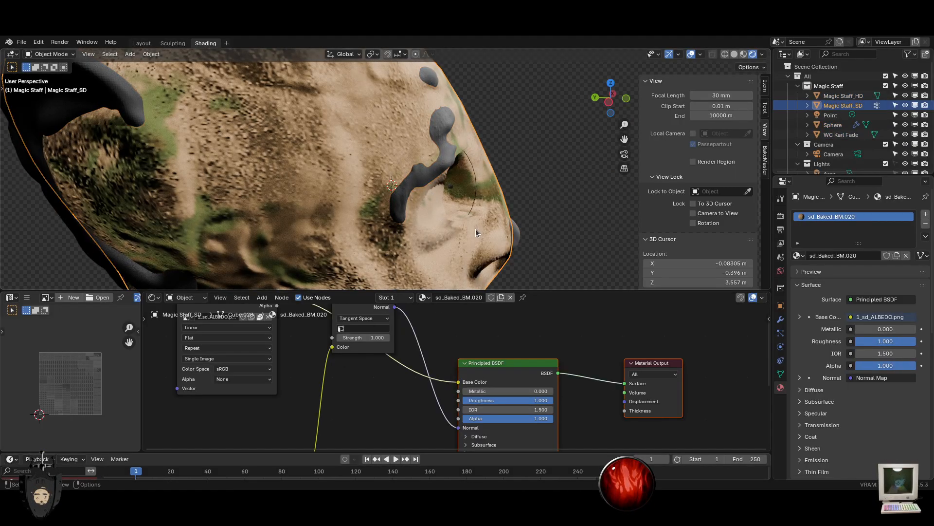
scroll(475, 239, "down", 6)
key("h")
Select the eye spheres and examine how the eye looks from the front and side, along with its material nodes
scroll(384, 224, "up", 3)
middle_click_drag(446, 235, 319, 195)
scroll(384, 225, "up", 3)
left_click(390, 223)
left_click(334, 196)
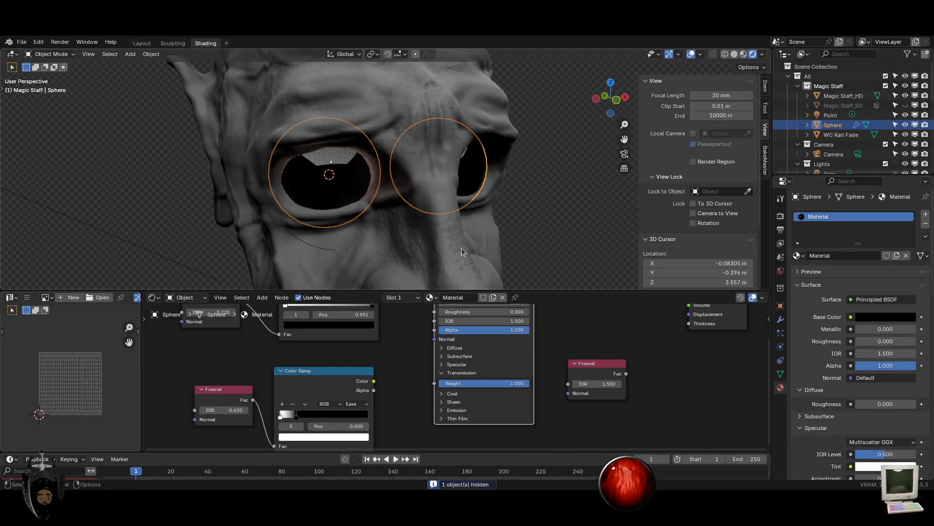
scroll(398, 234, "up", 2)
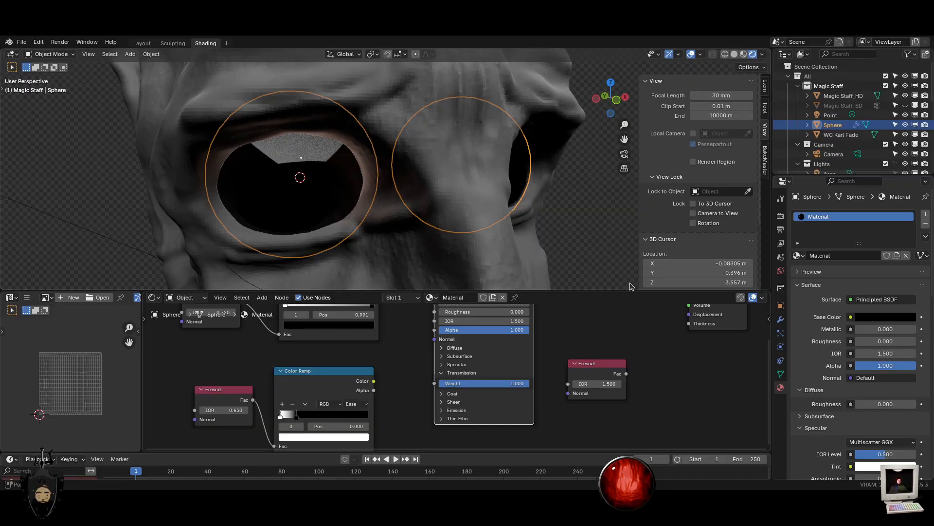
scroll(521, 433, "down", 3)
middle_click_drag(521, 433, 510, 442)
scroll(515, 411, "up", 1)
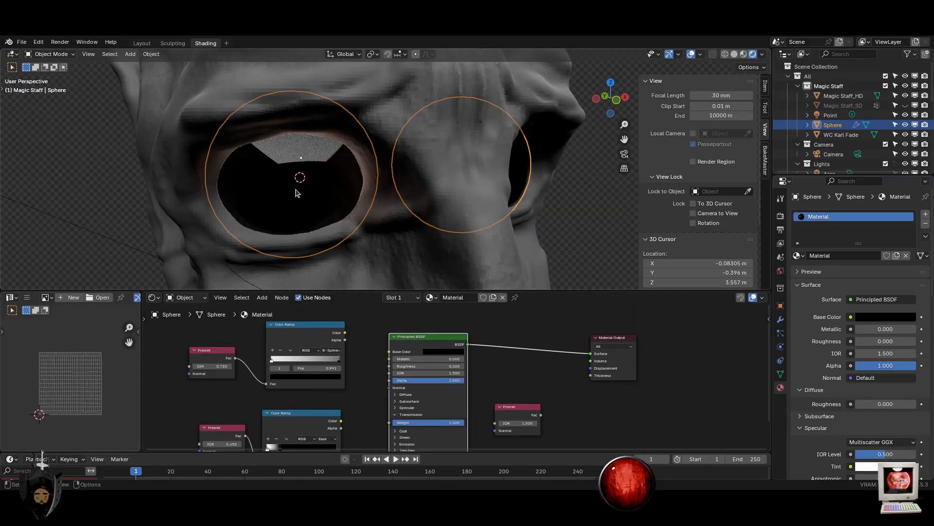
middle_click_drag(298, 192, 506, 214)
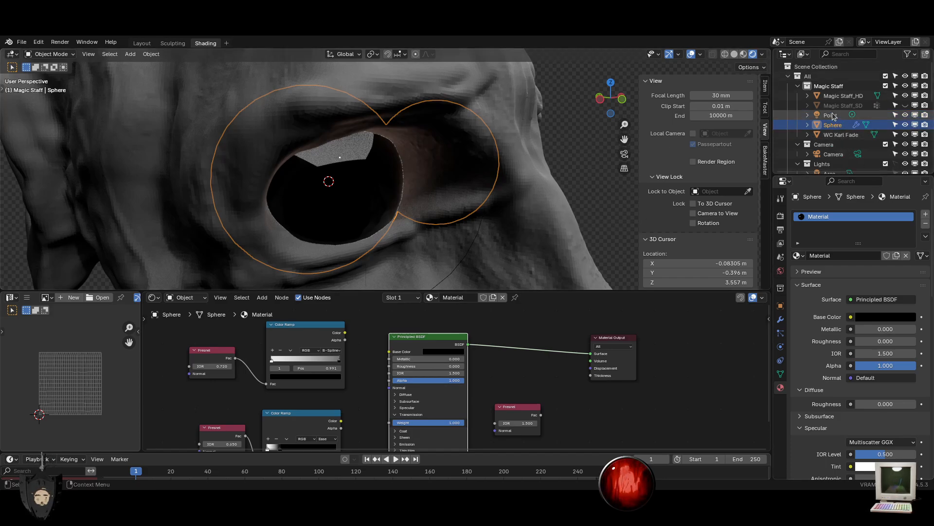
Toggle the point light's viewport visibility and try raising its power
left_click(859, 114)
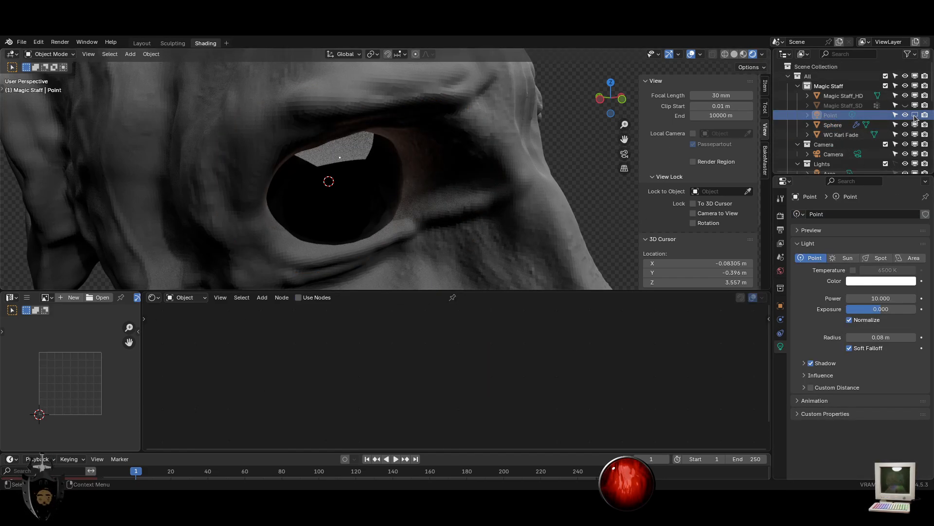
scroll(404, 186, "down", 3)
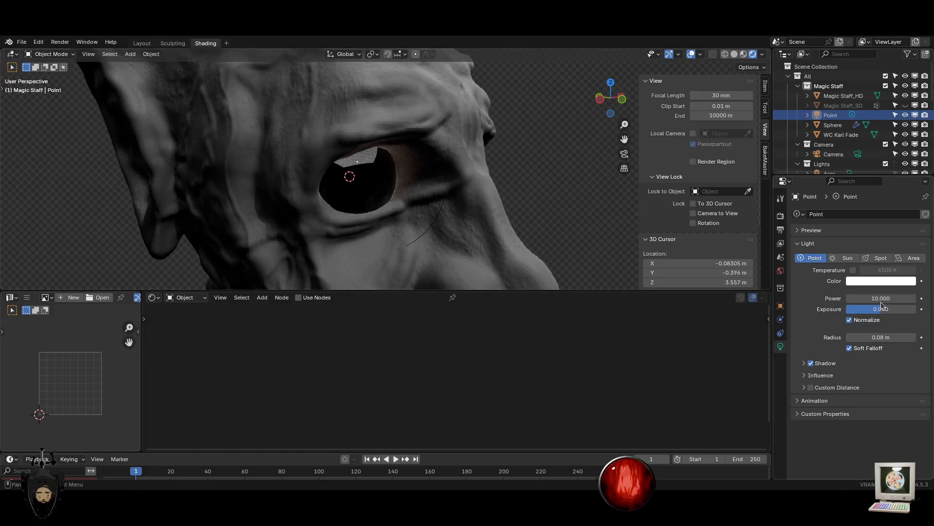
left_click_drag(886, 300, 926, 299)
mouse_move(874, 340)
left_mouse_down()
mouse_move(897, 340)
mouse_move(869, 339)
left_mouse_up()
Set the Base Color of the eye spheres' material to white
middle_click_drag(233, 189, 323, 173)
left_click(323, 171)
left_click(464, 349)
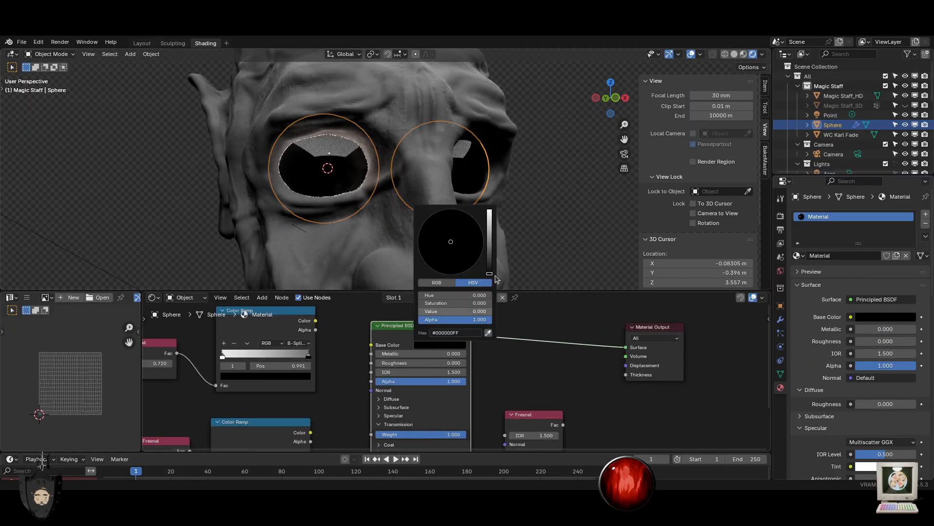
left_click_drag(489, 271, 489, 214)
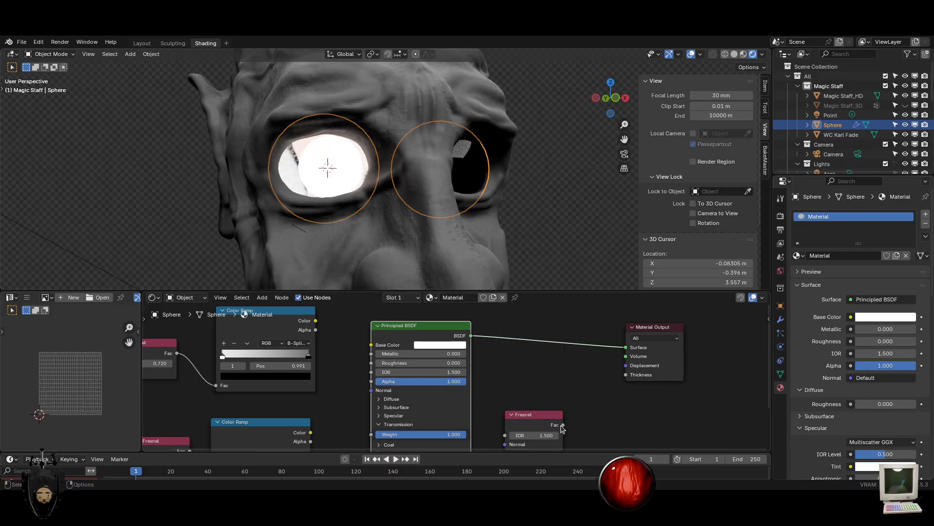
Try driving the Material Output's Thickness with the Fresnel node and raising its IOR to 6.680
left_click_drag(563, 425, 626, 375)
scroll(541, 409, "down", 2, "shift")
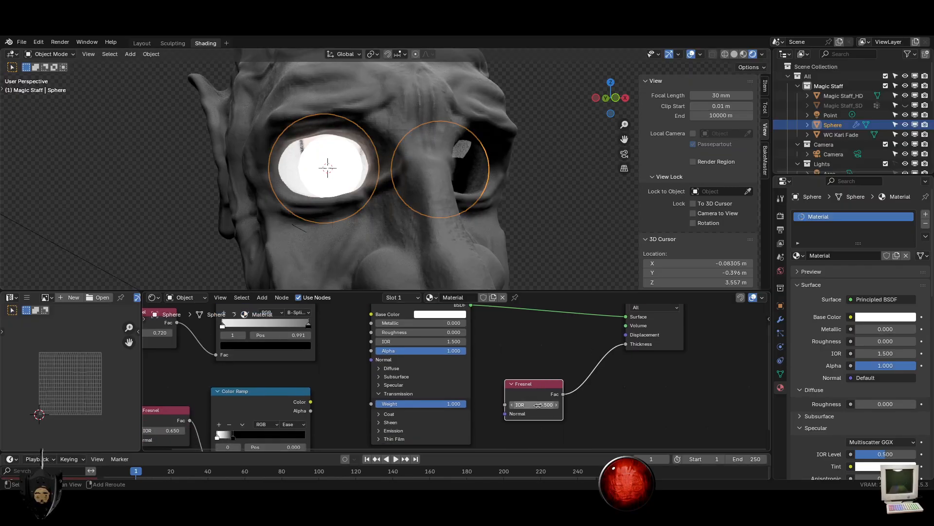
left_click_drag(538, 405, 606, 405)
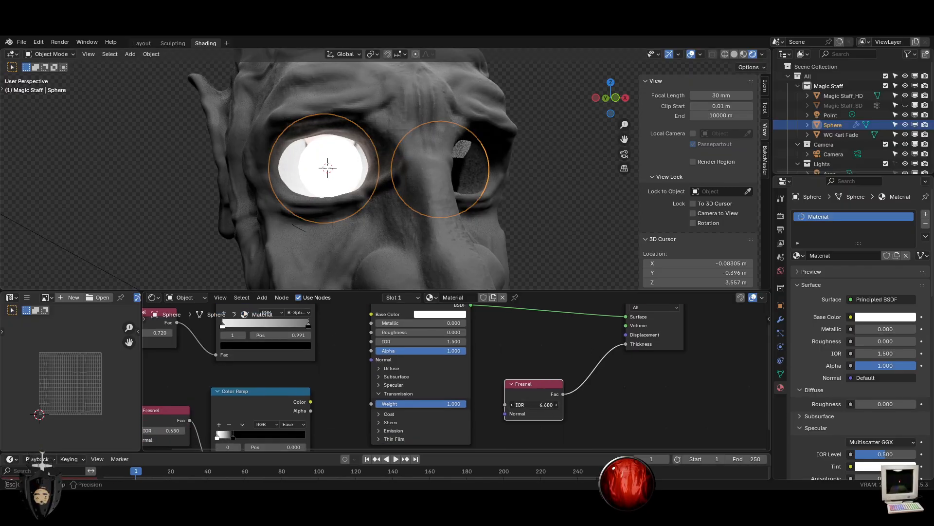
key("Escape")
key("ctrl+z")
Try driving the Principled BSDF's Roughness with the upper Color Ramp and adjusting the Base Color
middle_click_drag(336, 305, 366, 330)
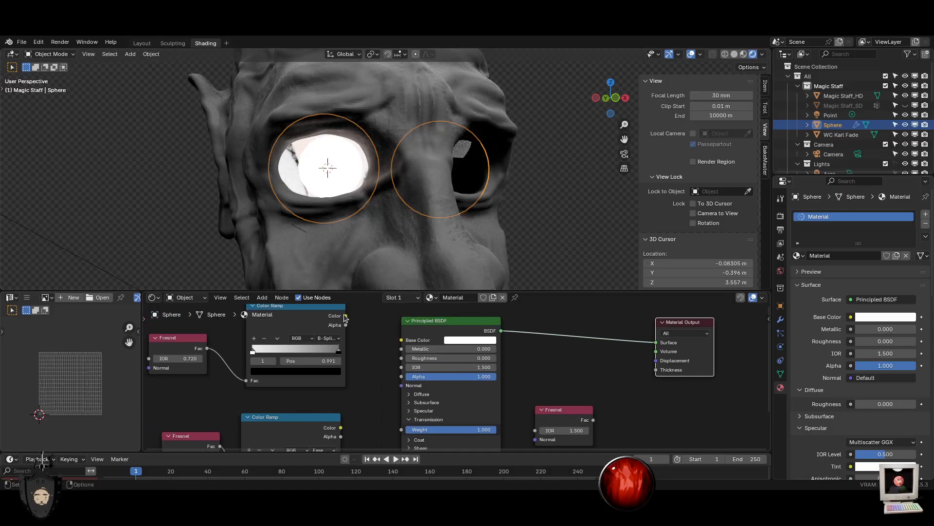
mouse_move(345, 316)
left_mouse_down()
mouse_move(380, 355)
mouse_move(401, 358)
left_mouse_up()
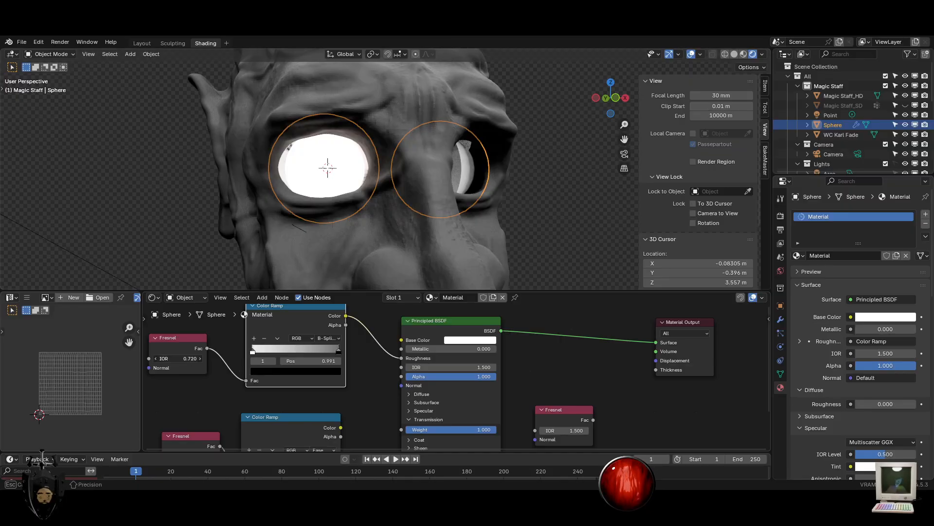
left_click(473, 341)
mouse_move(520, 210)
left_mouse_down()
mouse_move(520, 219)
mouse_move(520, 209)
left_mouse_up()
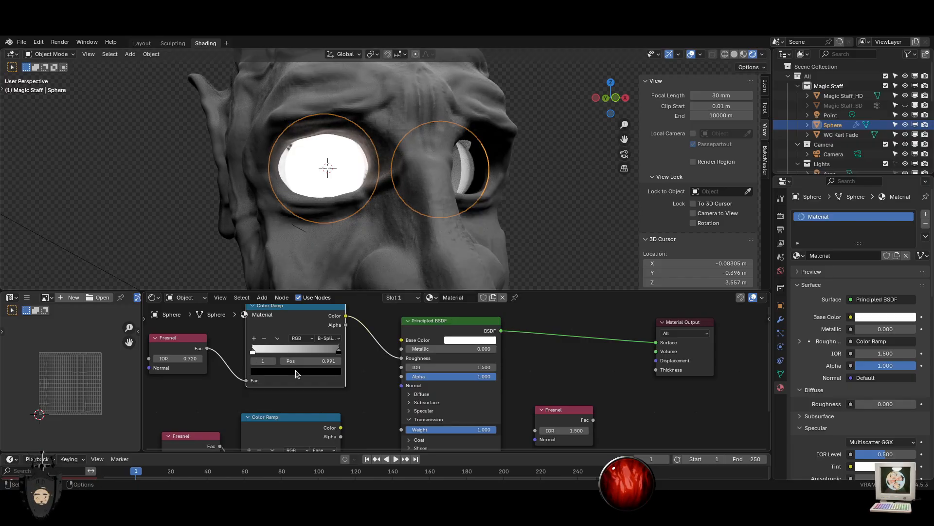
Lower the point light's power to 0.2 and hide the light
left_click(830, 115)
left_click_drag(879, 297, 845, 298)
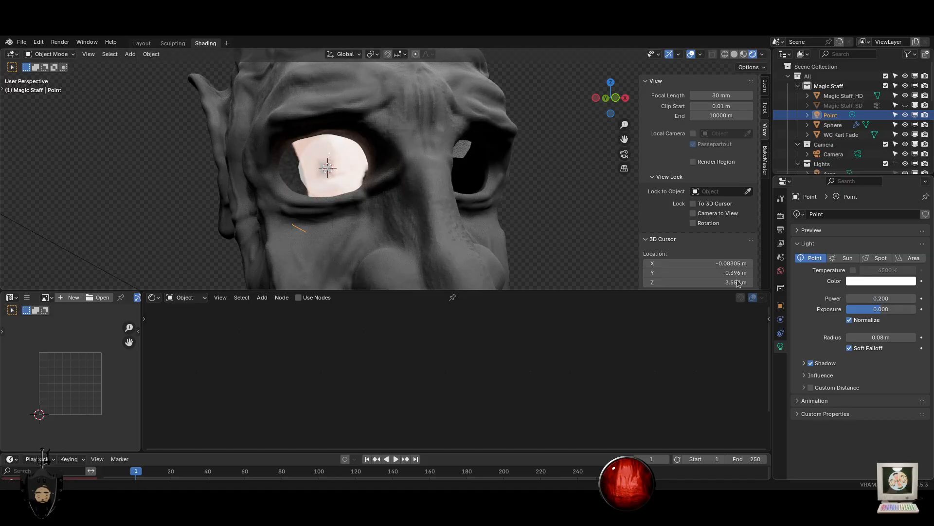
scroll(335, 211, "up", 4)
scroll(382, 222, "down", 2)
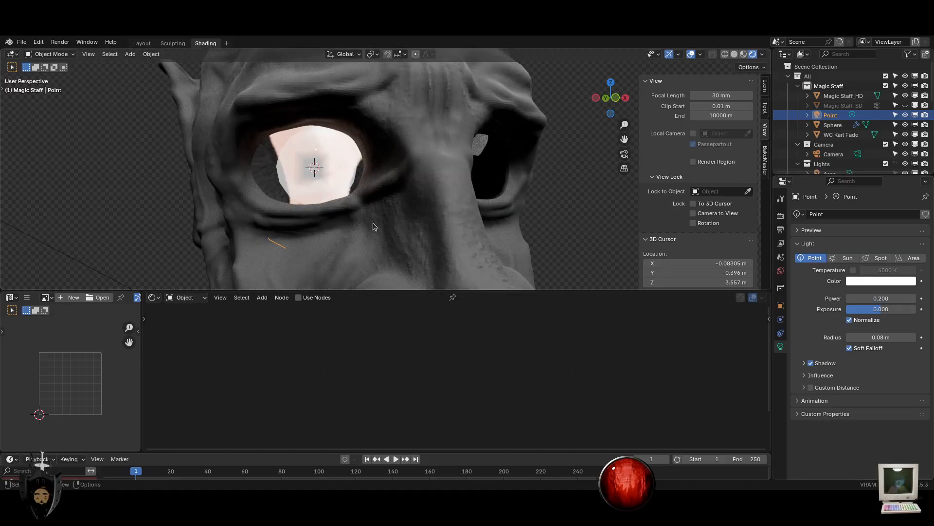
key("h")
Try lowering the IOR of the eye spheres' Principled BSDF and linking the Fresnel node to the Material Output's Thickness
left_click(362, 202)
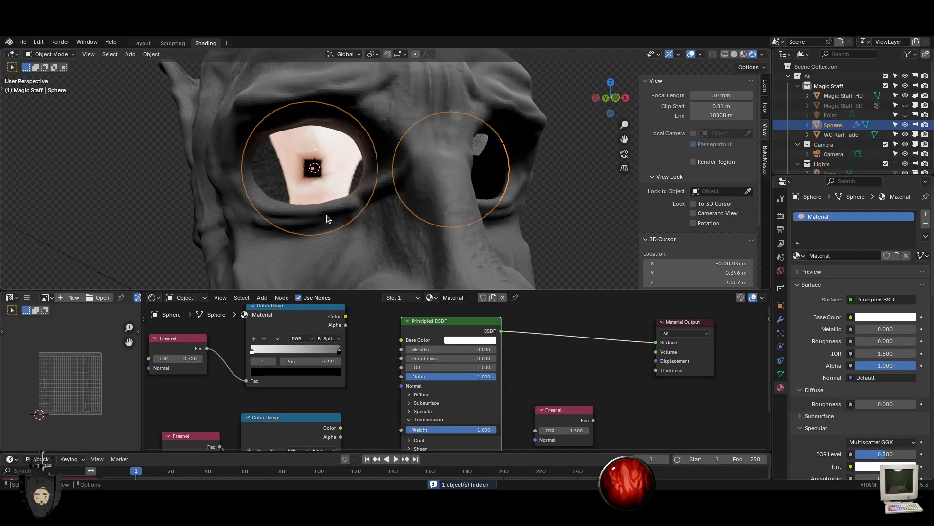
scroll(327, 215, "up", 2)
middle_click_drag(327, 215, 339, 217)
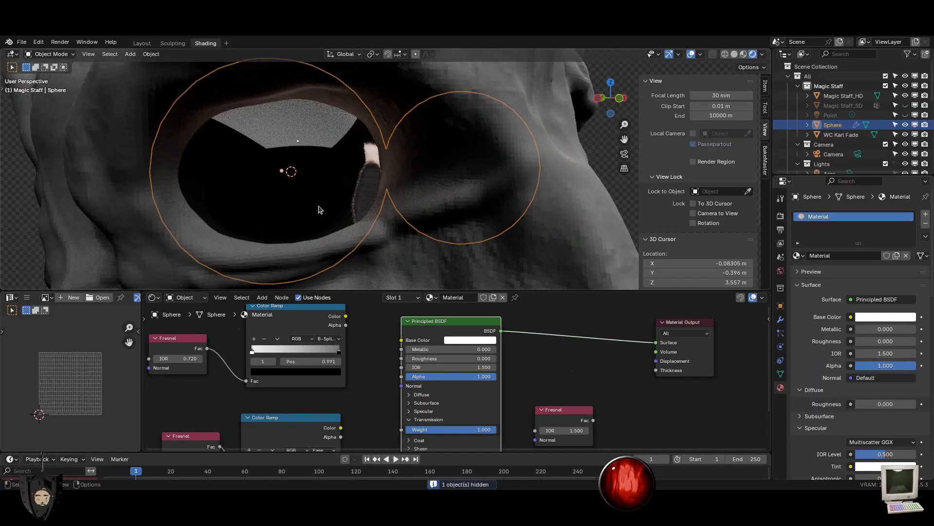
left_click_drag(446, 367, 414, 367)
scroll(448, 397, "down", 1)
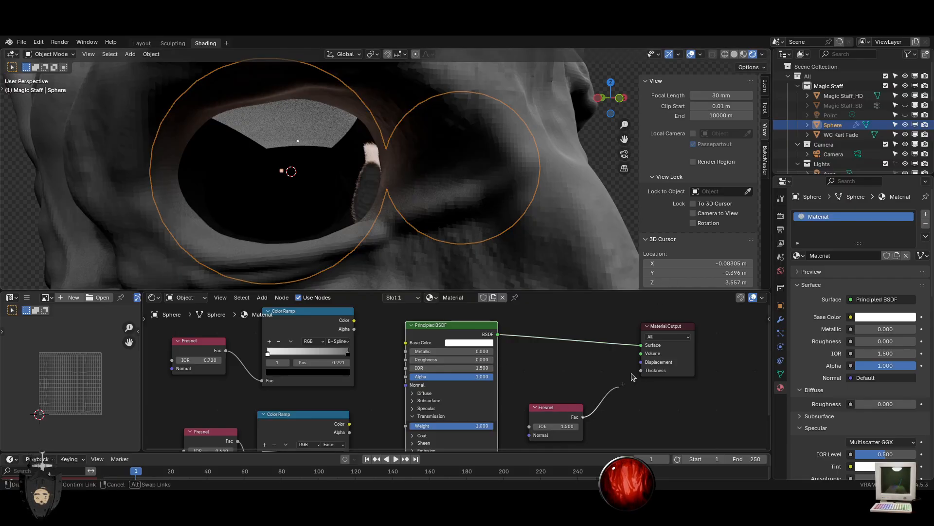
left_click_drag(631, 377, 618, 380)
Test IOR values of 1.0 and 1.1 on the eye's Principled BSDF and settle on 1.01
left_click(458, 368)
type("1")
key("Return")
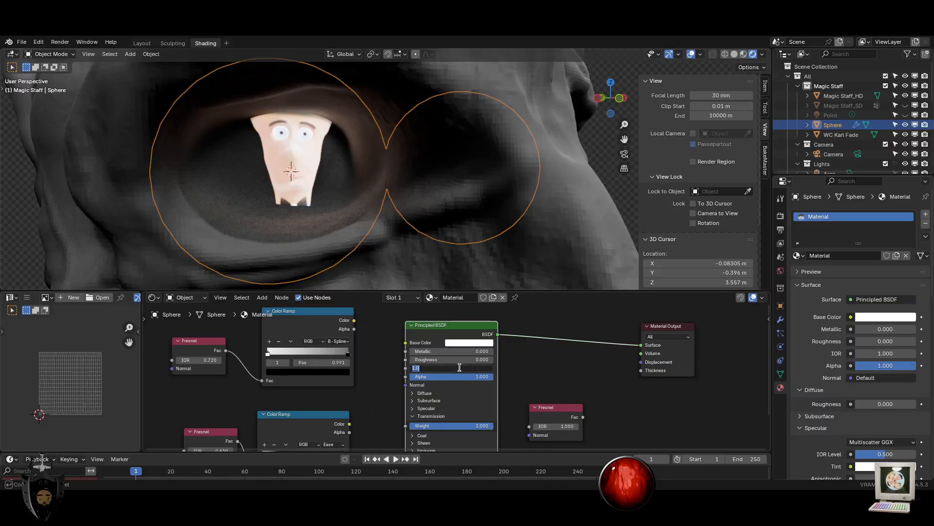
key("BackSpace")
type("1")
key("Return")
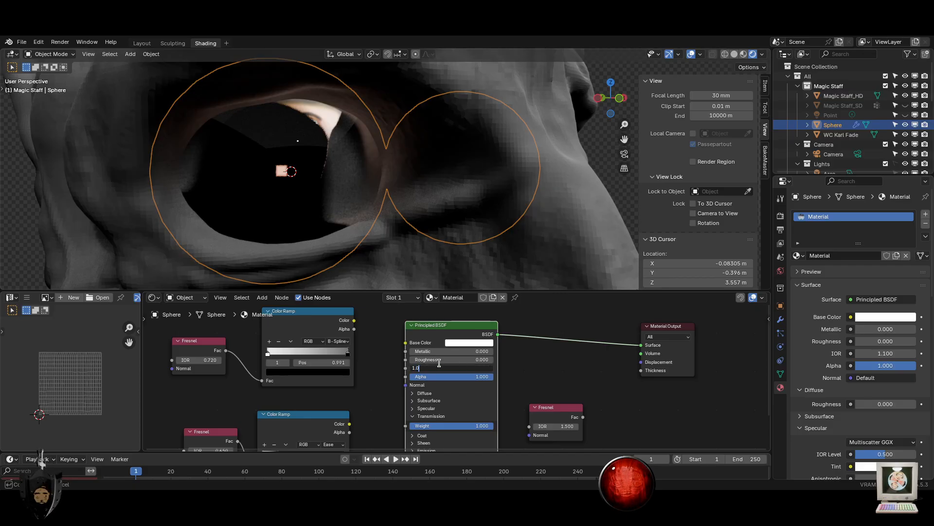
type("1")
key("Return")
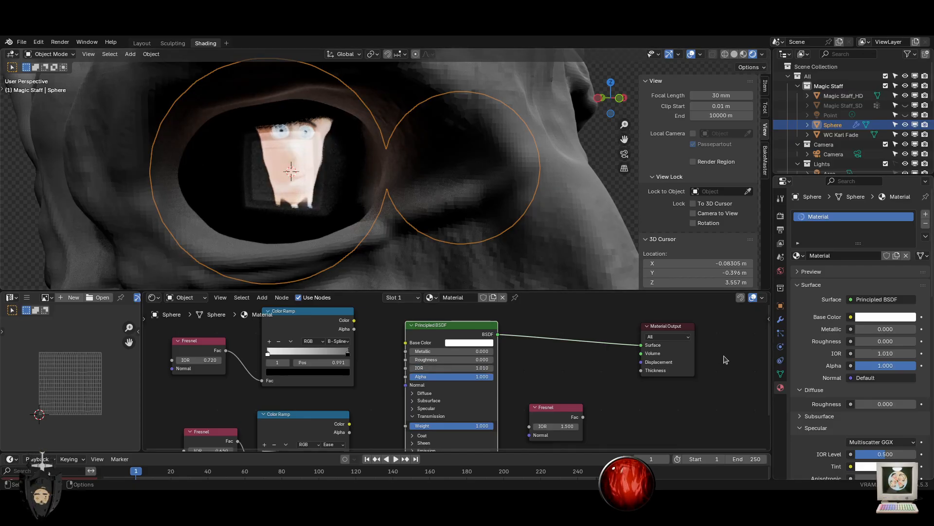
Test the Fresnel node as the Material Output's Thickness, set its IOR to 0.81, and disconnect it
mouse_move(636, 382)
left_mouse_down()
mouse_move(643, 369)
mouse_move(626, 371)
mouse_move(641, 371)
left_mouse_up()
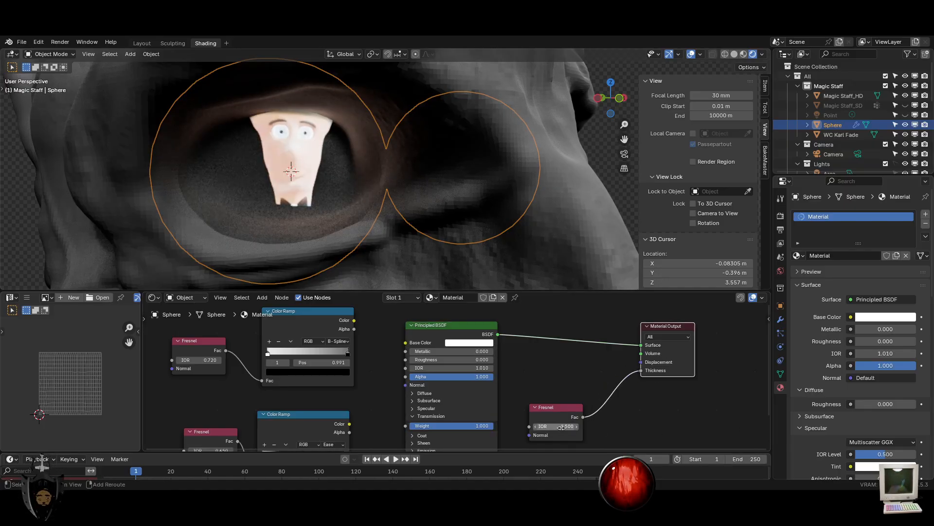
left_click_drag(555, 426, 504, 426)
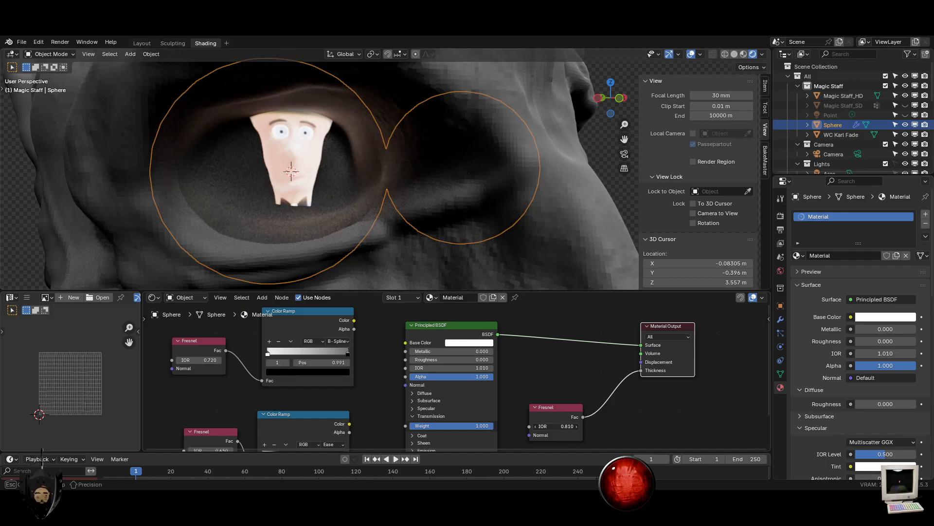
left_click_drag(599, 371, 594, 377)
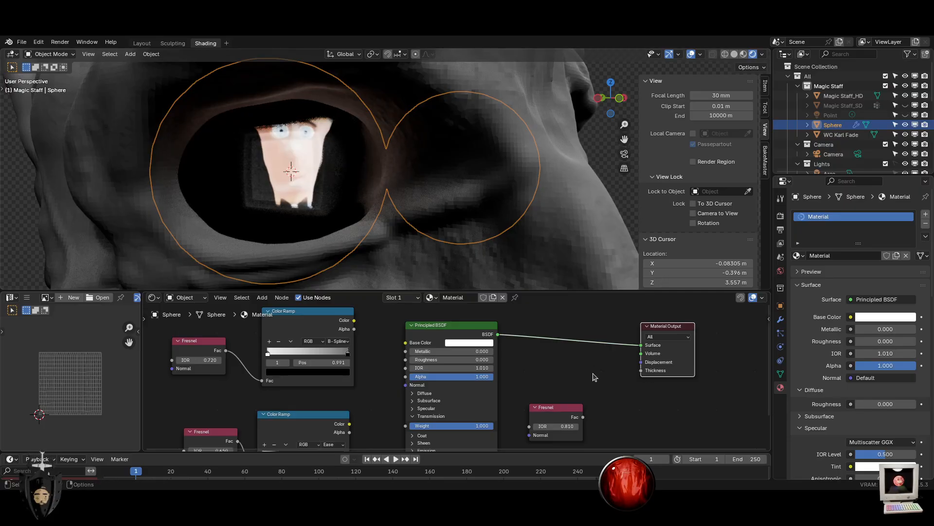
key("ctrl+z")
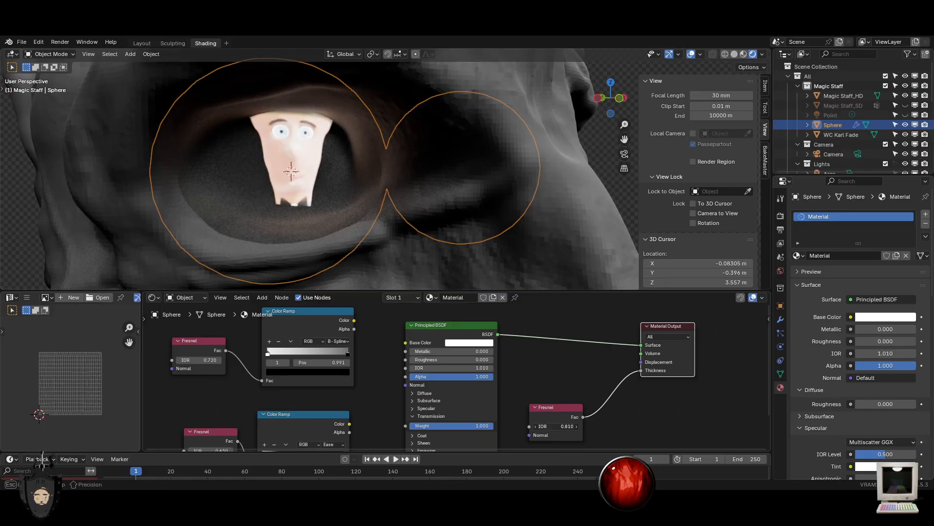
mouse_move(556, 426)
left_mouse_down()
mouse_move(564, 425)
mouse_move(556, 426)
left_mouse_up()
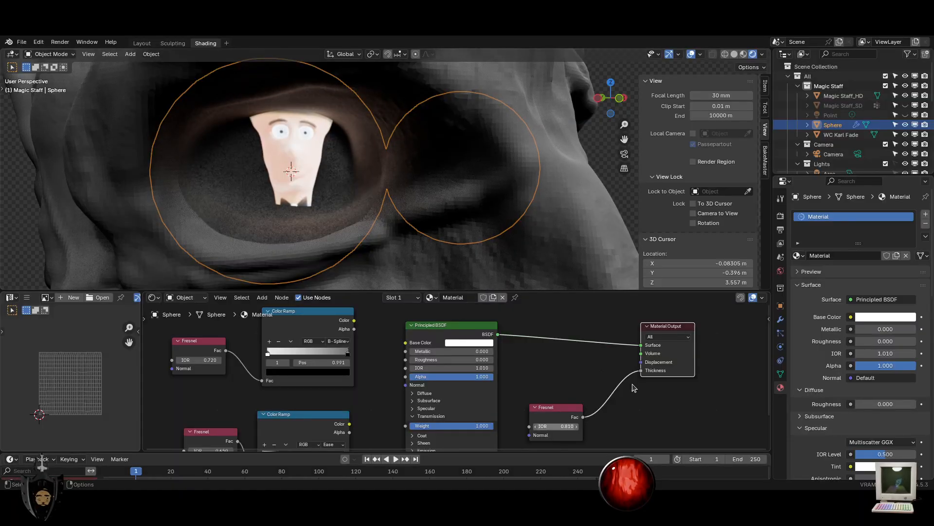
left_click_drag(641, 371, 609, 389)
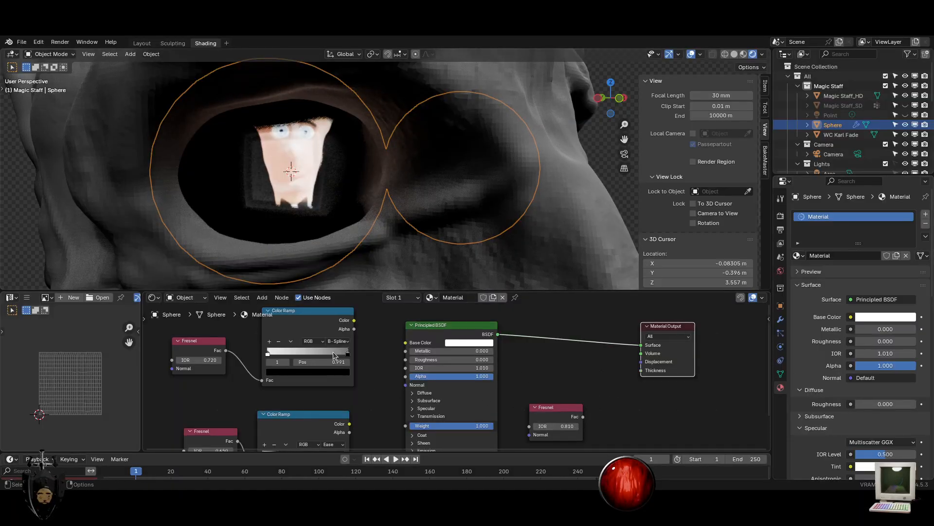
Drive the Principled BSDF's Roughness with the upper Color Ramp, deselect the eye spheres and check the eyes from the front
left_click_drag(397, 360, 400, 360)
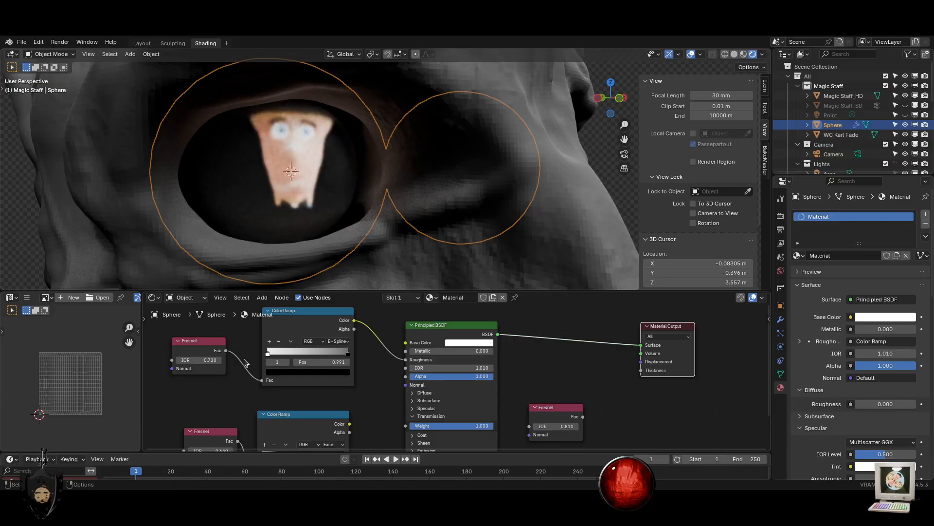
scroll(322, 180, "down", 4)
scroll(321, 225, "up", 2)
middle_click_drag(468, 204, 407, 219)
scroll(484, 217, "down", 8)
scroll(473, 242, "up", 4)
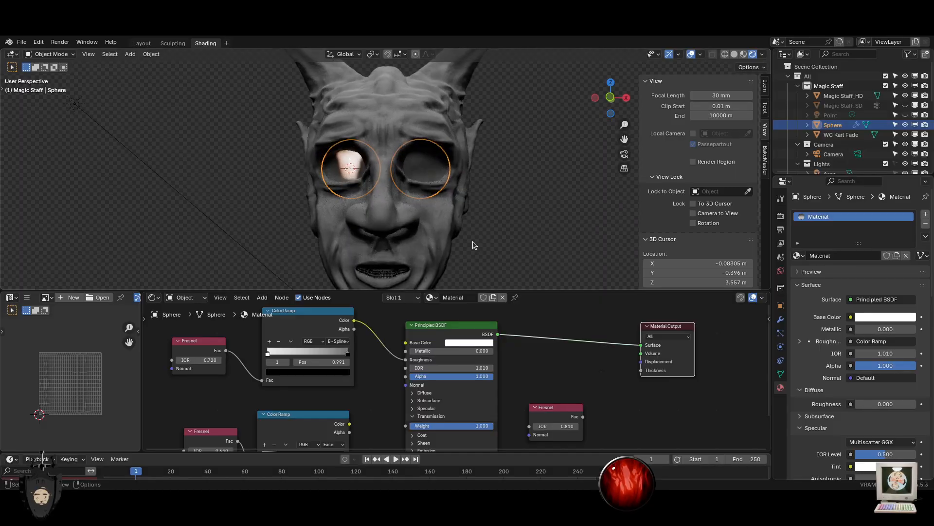
left_click(477, 234)
scroll(513, 277, "up", 6)
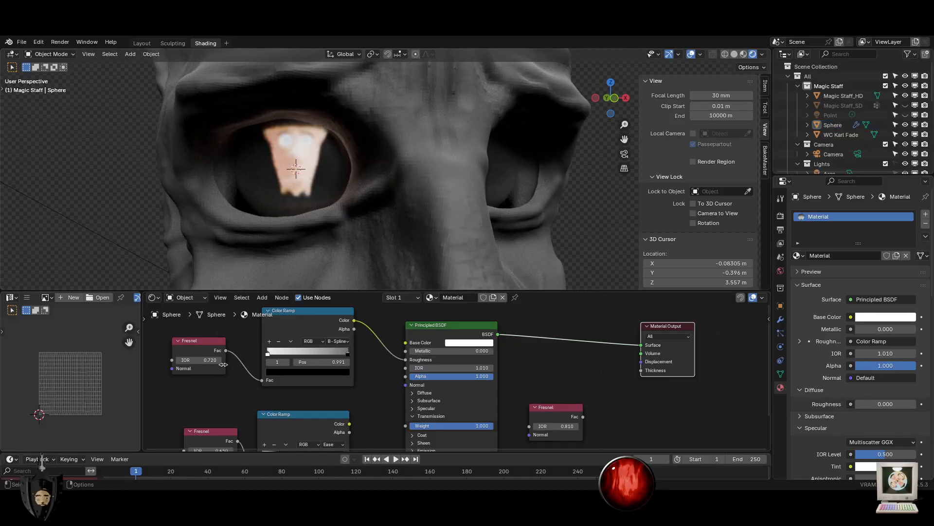
Move the WC Karl Fade image plane slightly inside the eye
left_click(263, 186)
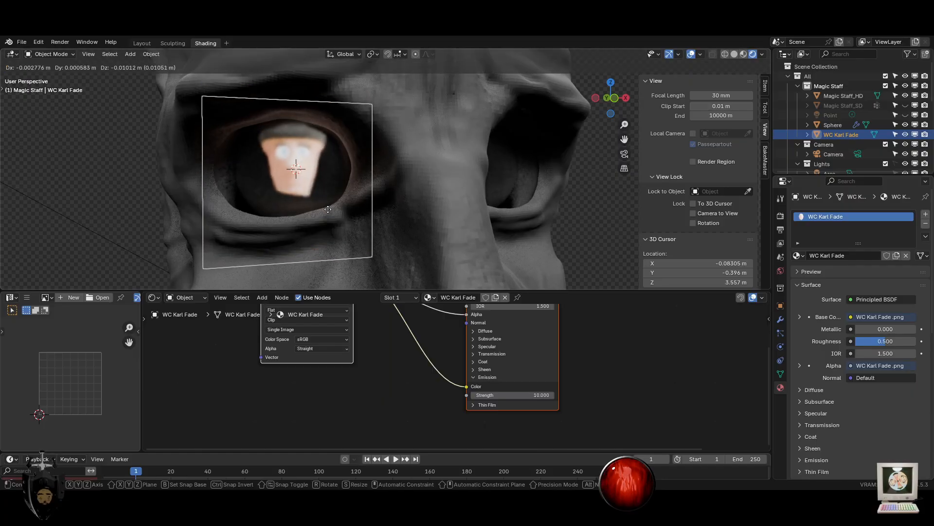
left_click(344, 210)
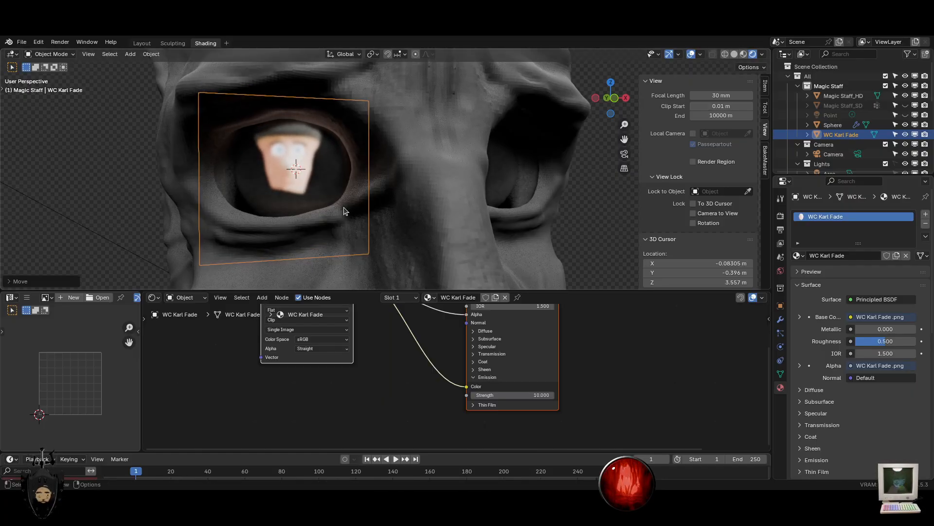
Compare the eye with the Point light shown and hidden, and delete that light
left_click(907, 116)
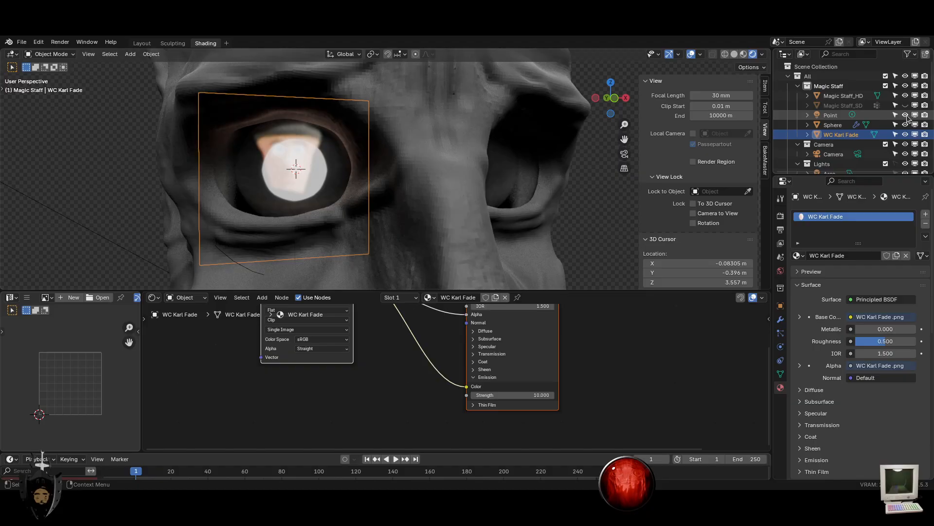
left_click(907, 115)
left_click(906, 115)
left_click(830, 115)
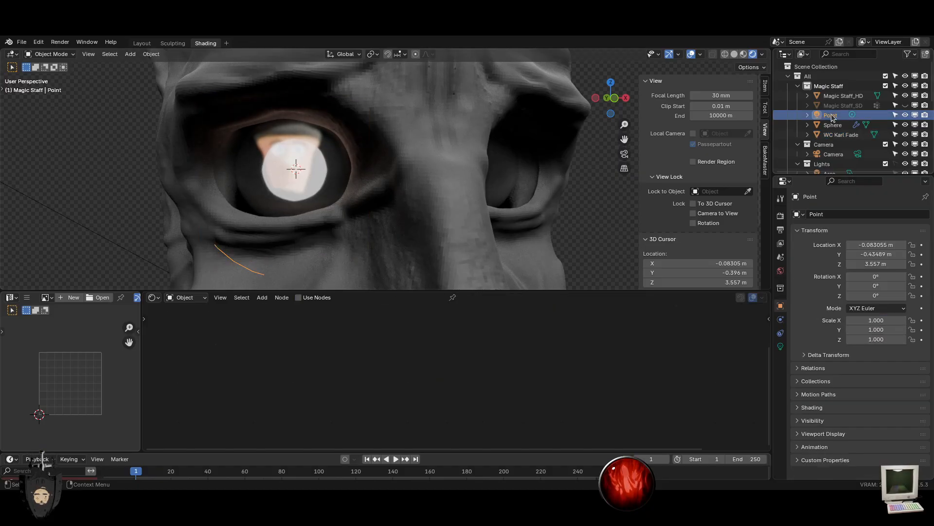
key("x")
left_click(487, 181)
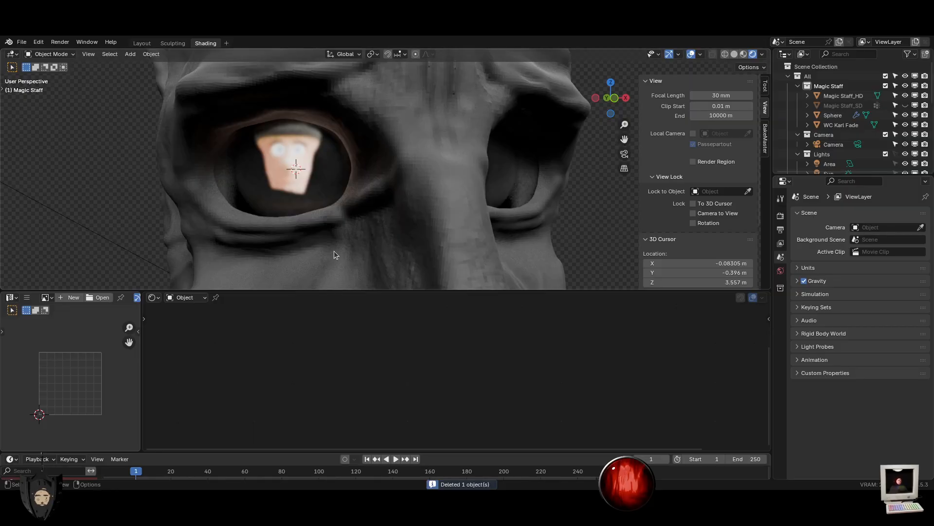
Enlarge the 3D viewport to check the whole head, and save the file
middle_click_drag(334, 250, 471, 232)
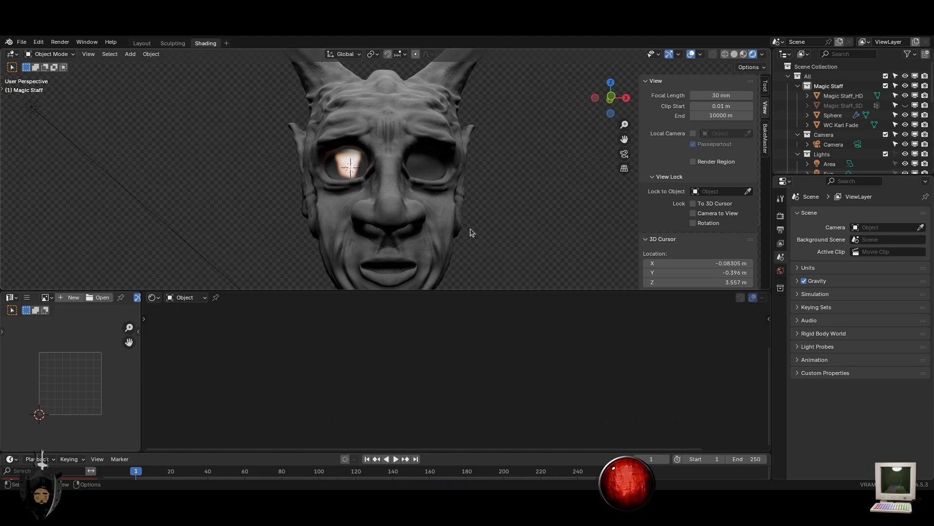
middle_click_drag(490, 211, 500, 291)
left_click_drag(501, 291, 501, 336)
scroll(478, 248, "up", 3)
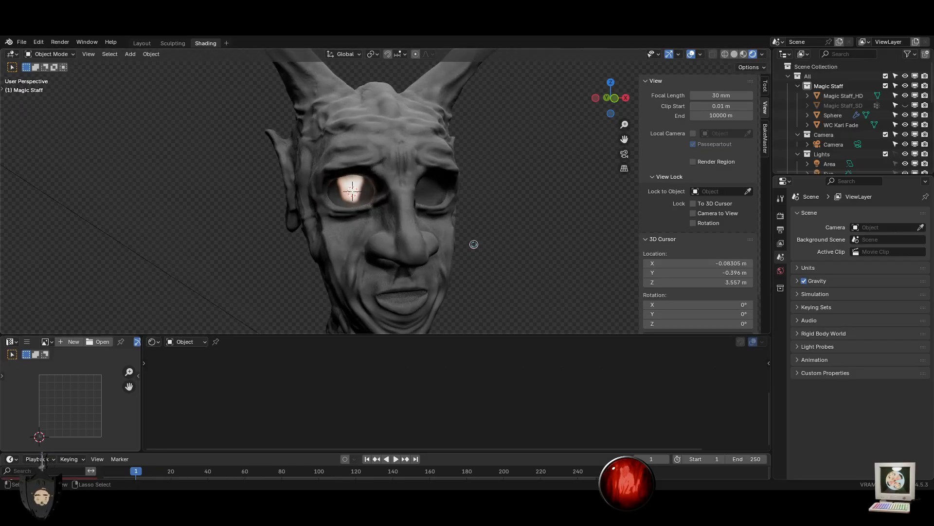
scroll(474, 244, "up", 2)
key("ctrl+s")
Drive the eye spheres' Principled BSDF IOR with the lower Color Ramp and shift its black stop to widen the gradient
left_click(303, 204)
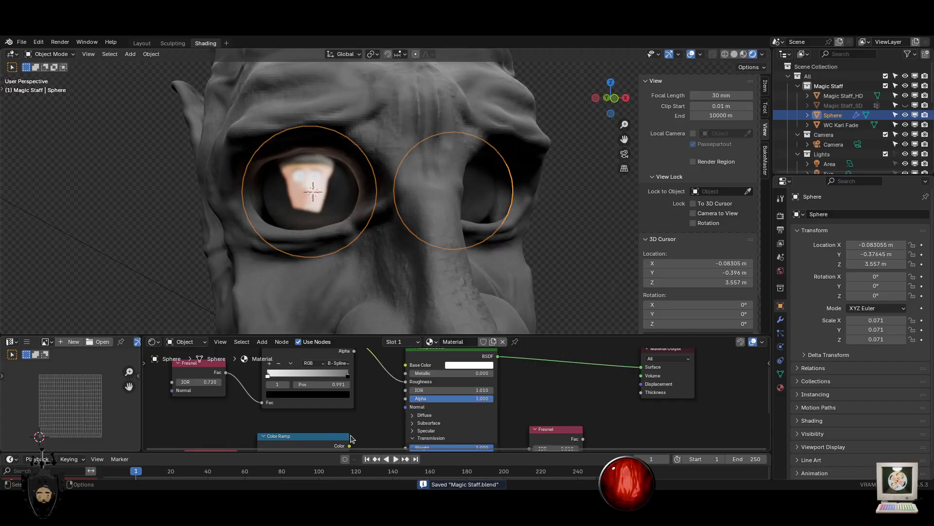
middle_click_drag(352, 450, 357, 417)
left_click_drag(386, 363, 410, 384)
middle_click_drag(266, 471, 298, 427)
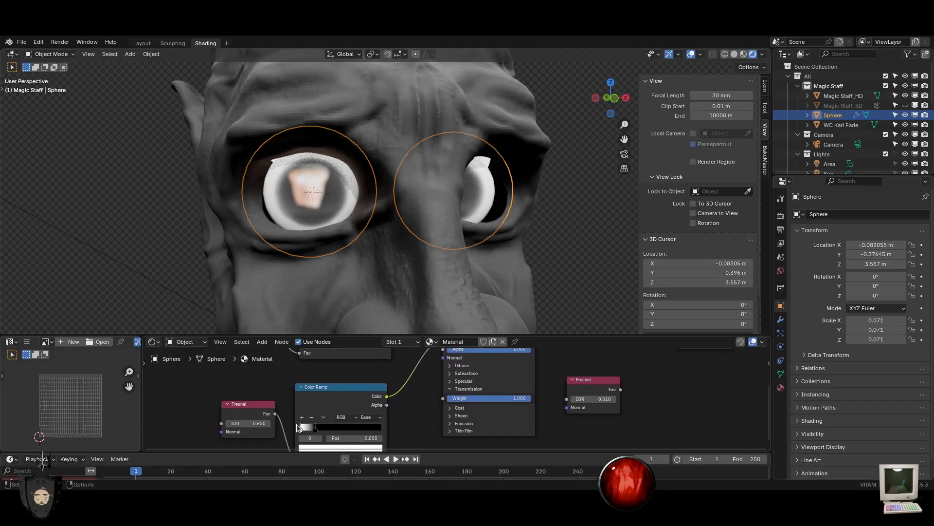
left_click_drag(314, 432, 277, 433)
scroll(391, 188, "down", 3)
key("alt+a")
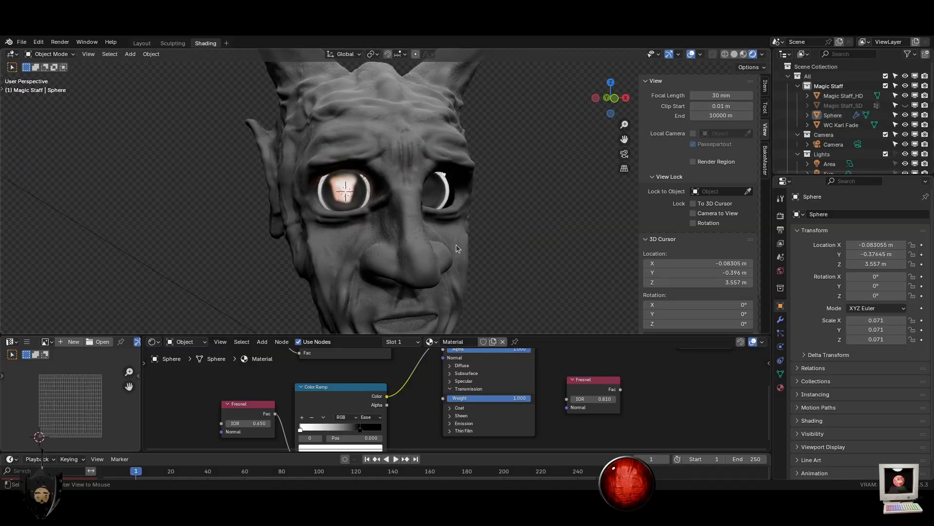
Set the IOR of the Fresnel node feeding the lower Color Ramp to 0.79 and inspect the eye up close
mouse_move(457, 245)
middle_mouse_down()
mouse_move(430, 239)
mouse_move(462, 240)
middle_mouse_up()
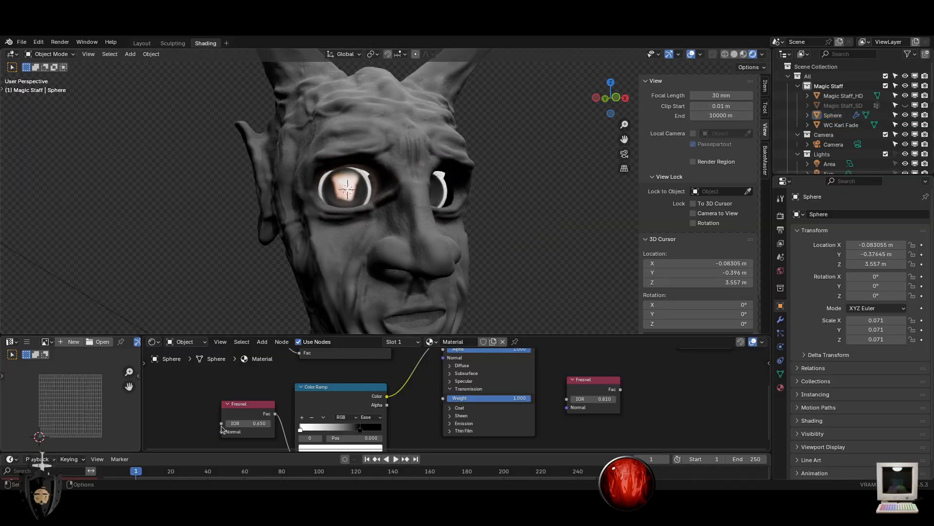
left_click_drag(248, 424, 255, 423)
scroll(437, 217, "up", 10)
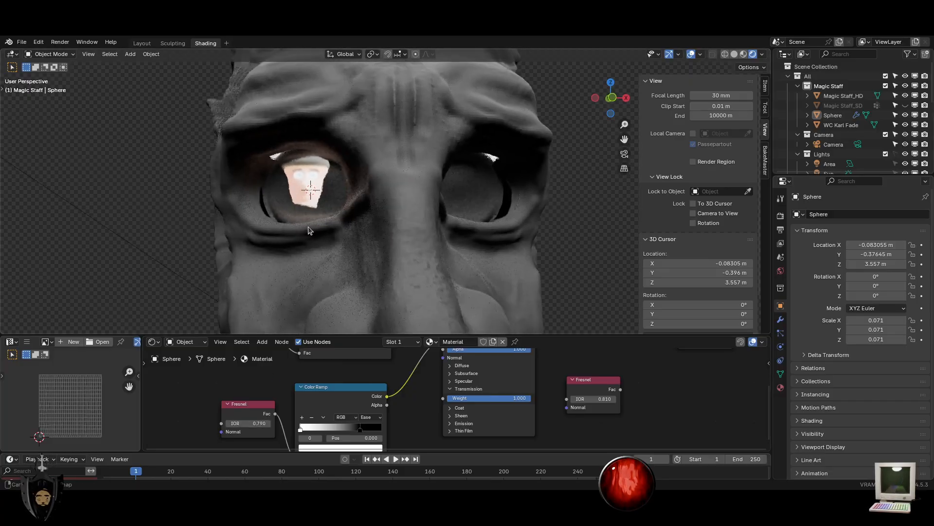
scroll(345, 160, "down", 3)
scroll(251, 175, "up", 2)
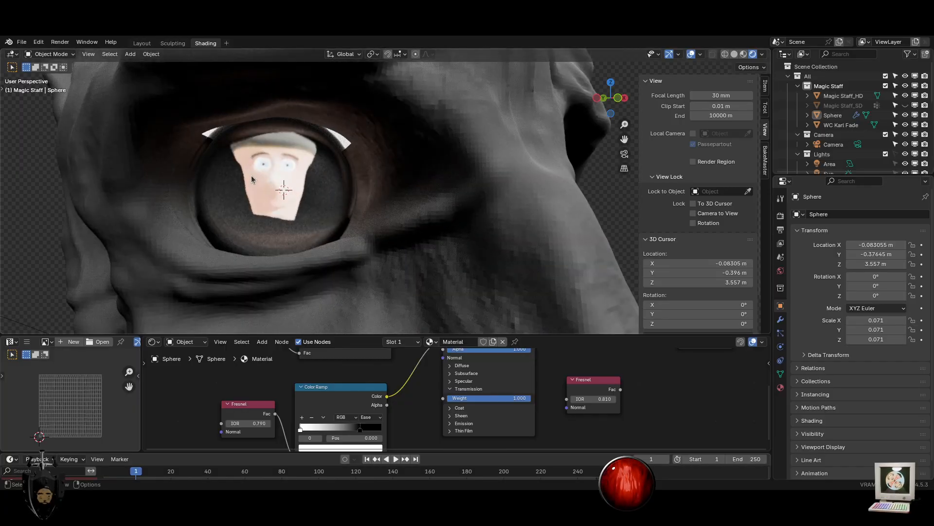
Scale the WC Karl Fade image plane down to 0.082
left_click(264, 177)
left_click(264, 177)
key("s")
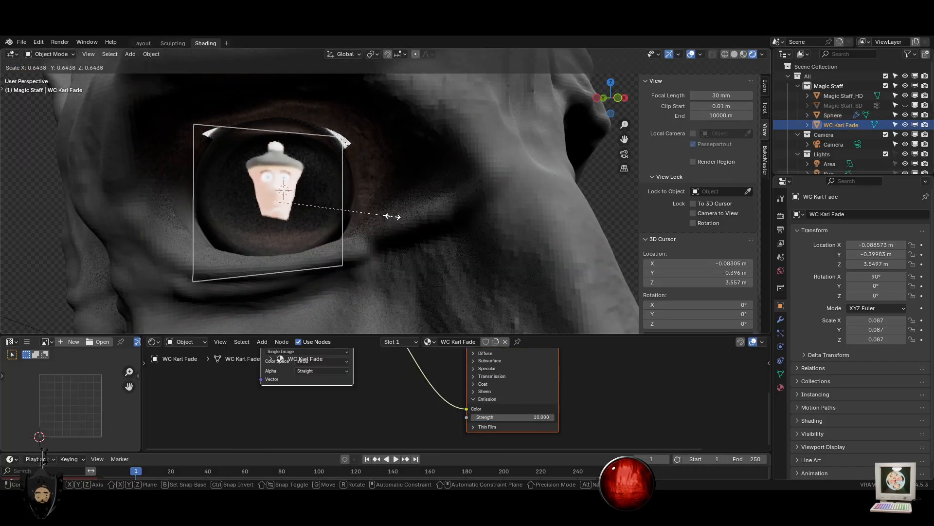
left_click(356, 206)
Try adjusting the image plane's X location and its material's emission strength
left_click(766, 88)
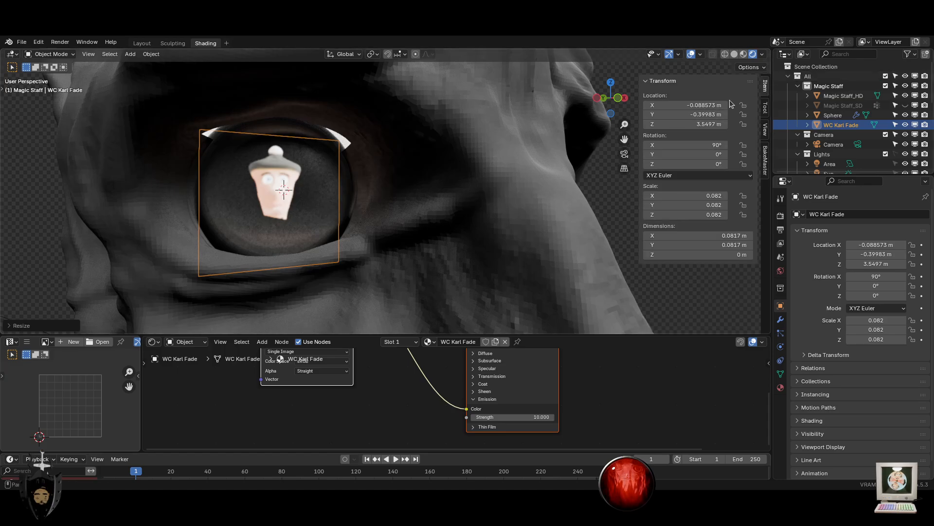
left_click_drag(695, 105, 674, 115)
key("ctrl+z")
key("Escape")
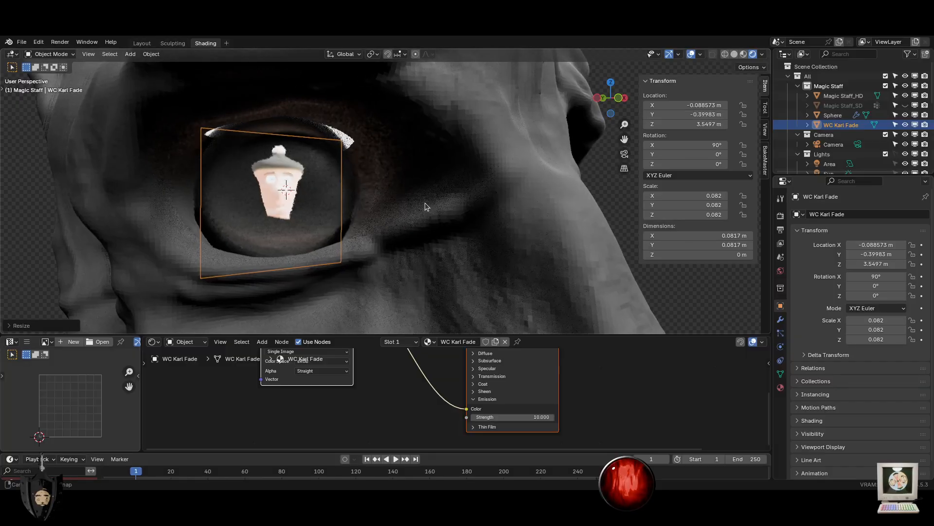
middle_click_drag(425, 203, 402, 202)
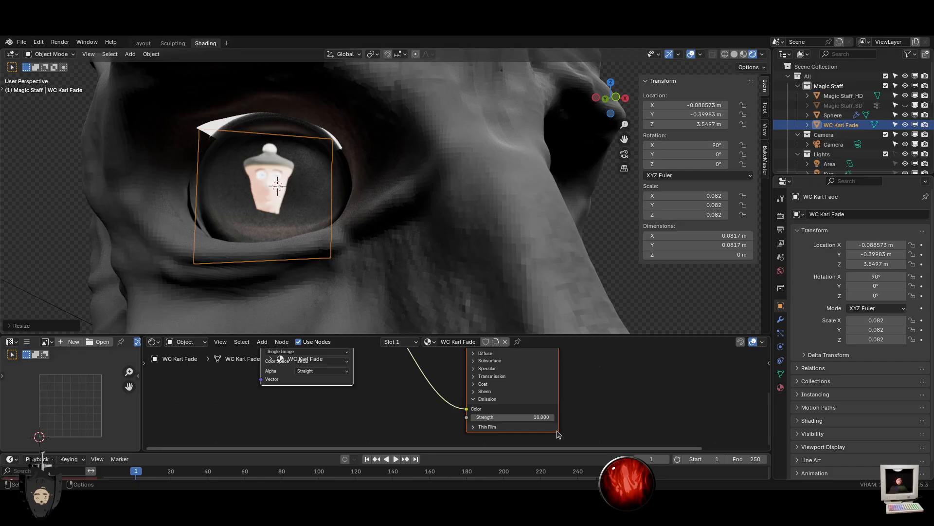
mouse_move(516, 417)
left_mouse_down()
mouse_move(477, 417)
mouse_move(530, 417)
left_mouse_up()
key("Escape")
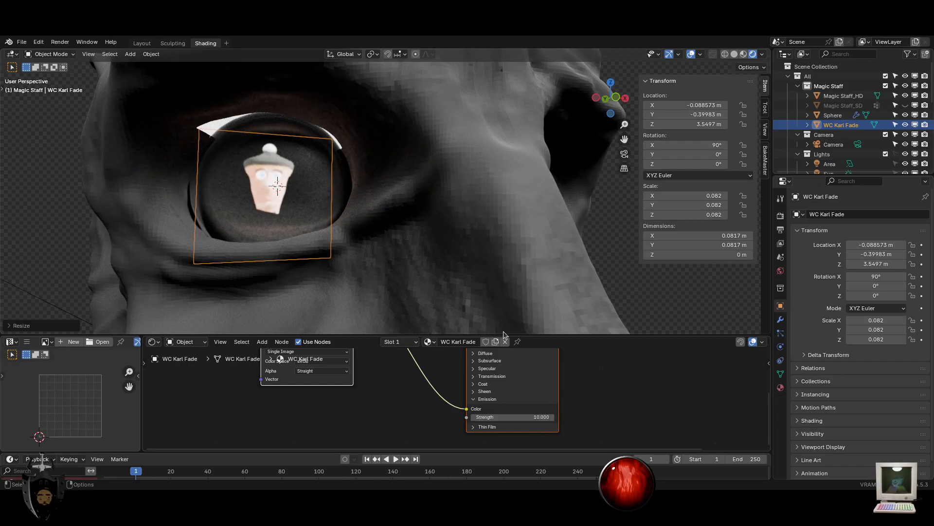
scroll(514, 243, "down", 4)
middle_click_drag(643, 359, 628, 436)
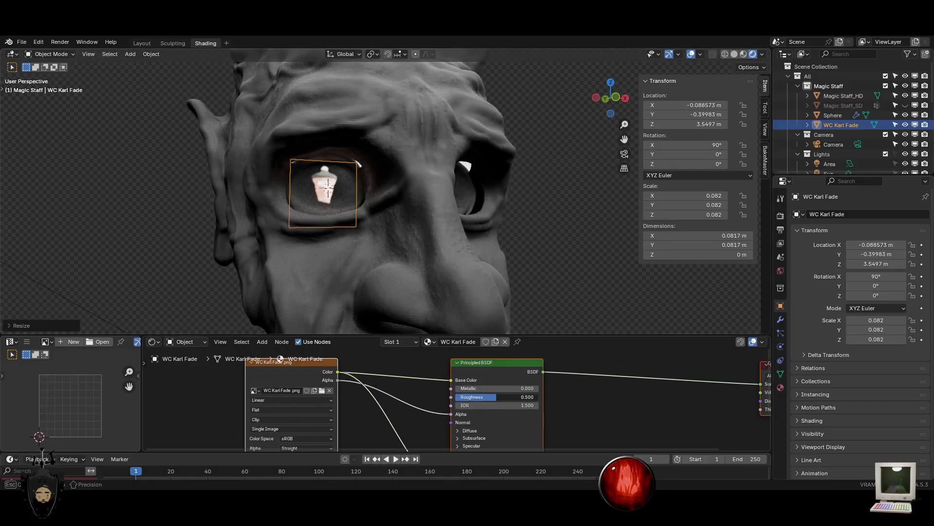
Link the separate 0.81 IOR Fresnel node to the Material Output's Thickness in the eye spheres' material and test its IOR
left_click(352, 195)
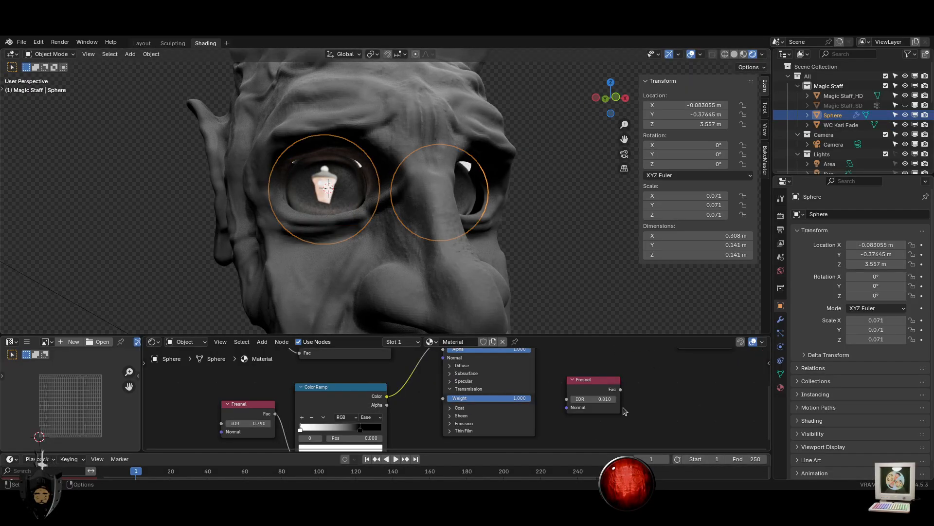
middle_click_drag(606, 399, 493, 432)
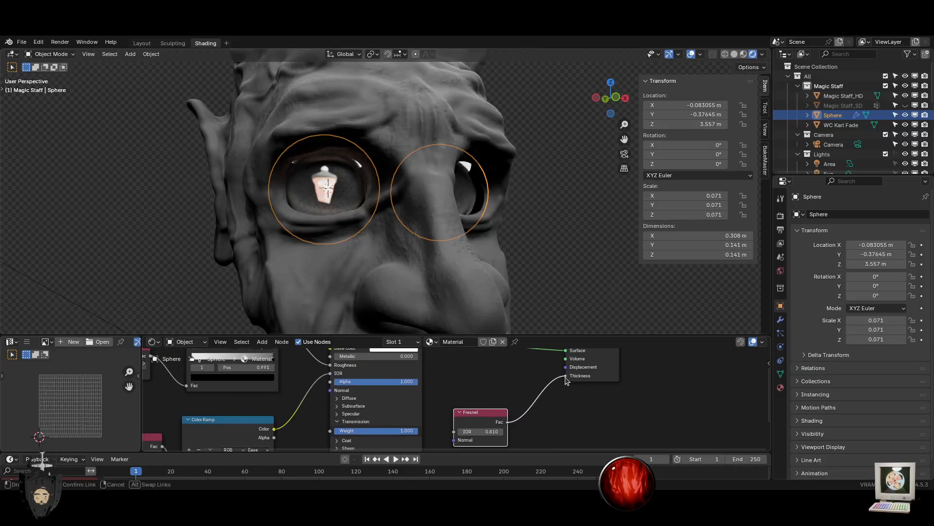
left_click_drag(567, 380, 567, 377)
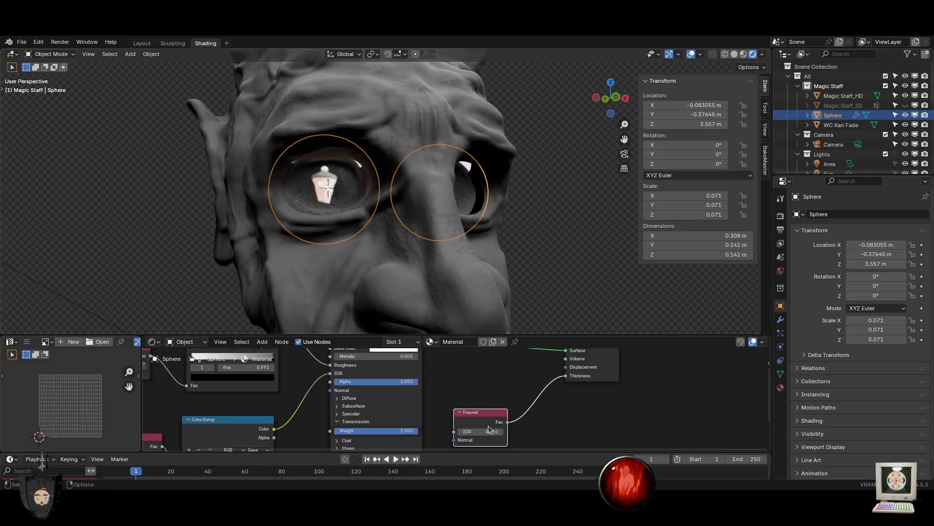
left_click_drag(490, 429, 462, 430)
scroll(305, 408, "down", 1)
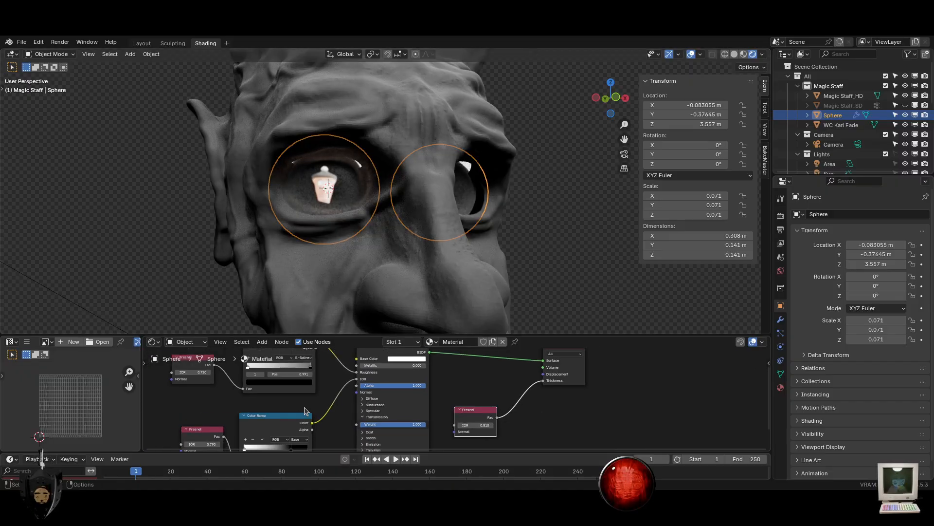
Try repositioning a stop on the upper Color Ramp and undo it
middle_click_drag(304, 411, 360, 353)
scroll(362, 353, "up", 1)
left_click_drag(363, 417, 345, 417)
key("ctrl+z")
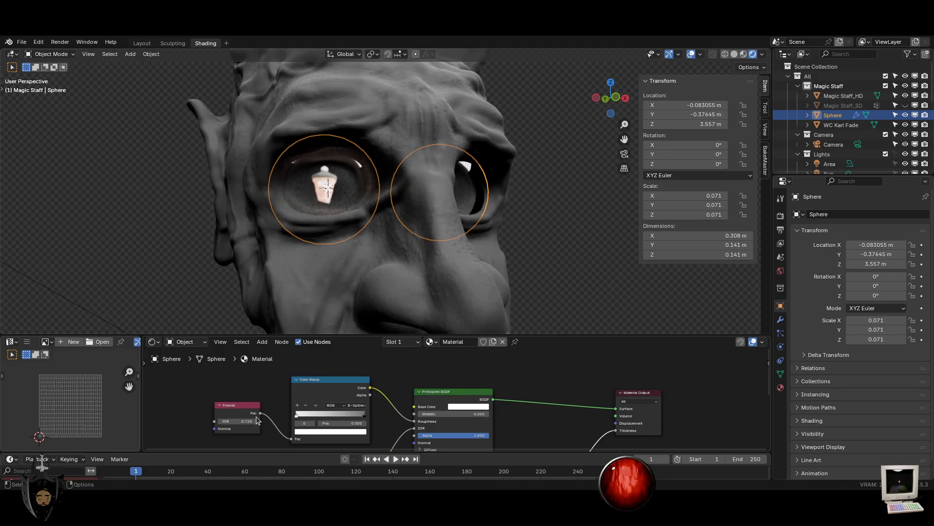
Set the IOR of the Fresnel node feeding the upper Color Ramp to 0.8 and deselect the eye spheres
left_click_drag(243, 421, 248, 421)
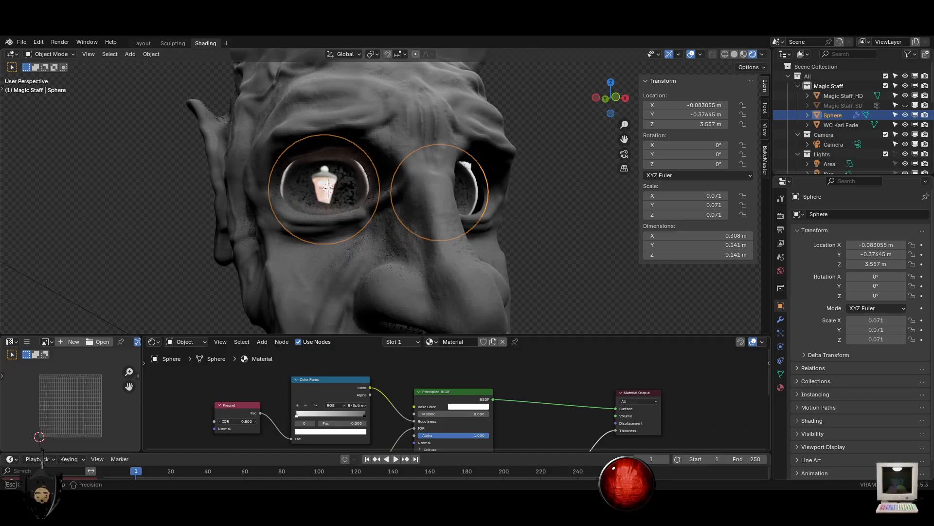
scroll(412, 417, "up", 3)
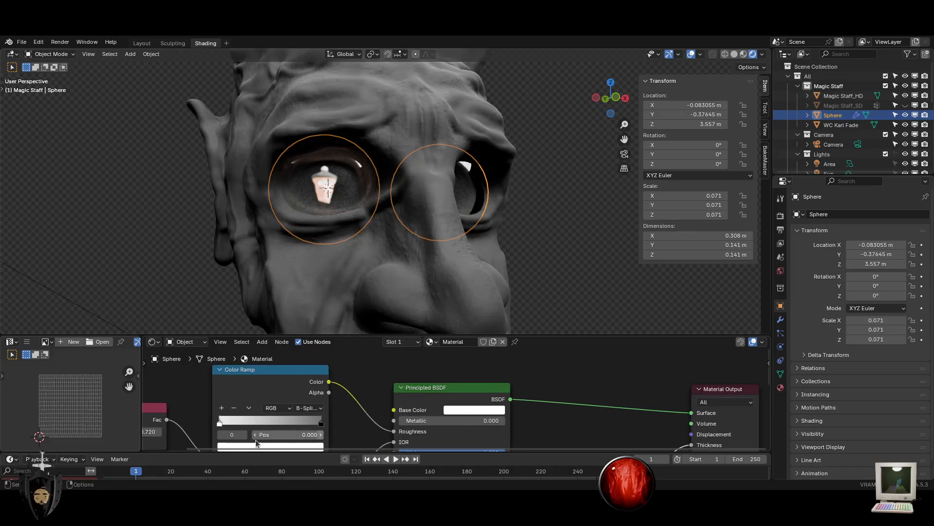
left_click_drag(300, 401, 308, 401)
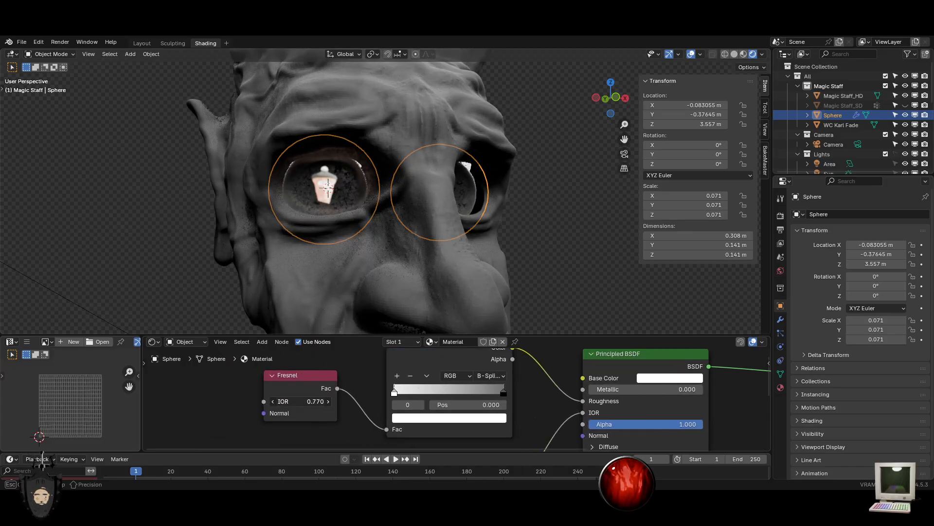
left_click(588, 237)
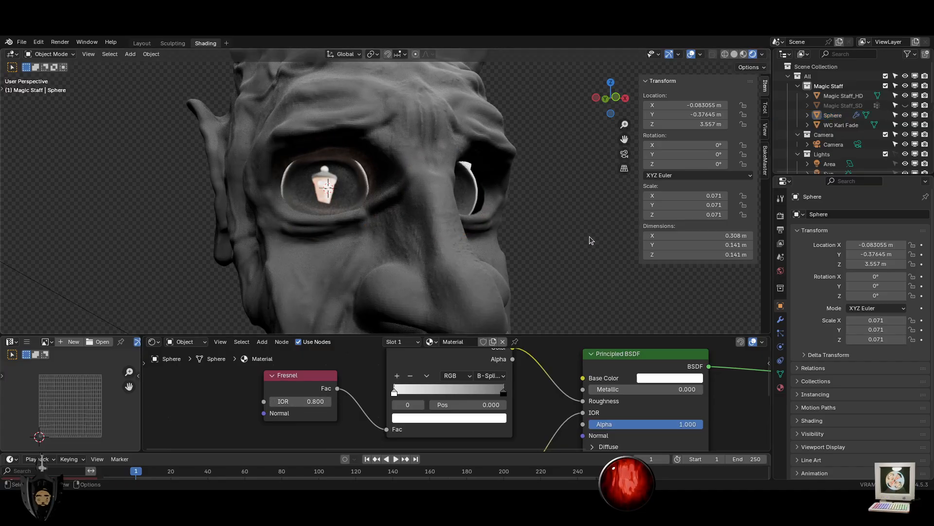
mouse_move(588, 237)
middle_mouse_down()
mouse_move(537, 259)
mouse_move(566, 236)
mouse_move(588, 242)
middle_mouse_up()
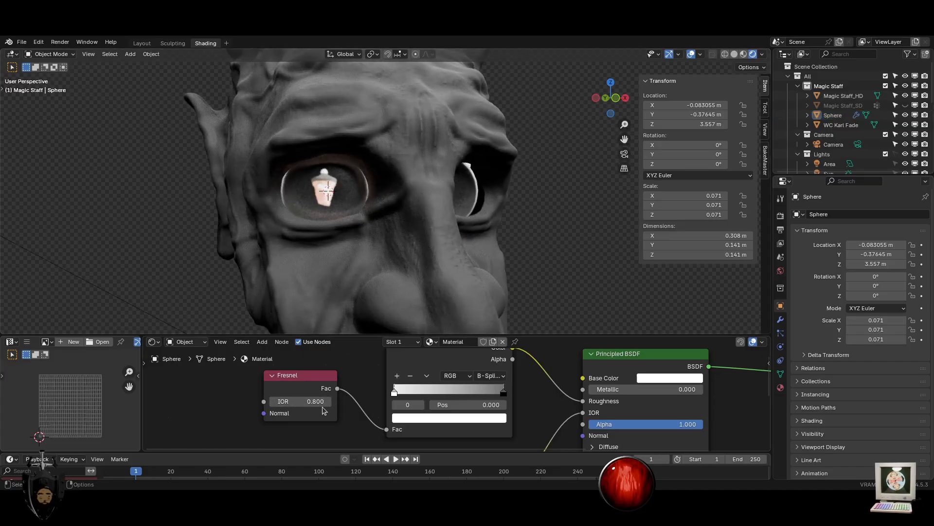
left_click_drag(319, 401, 317, 400)
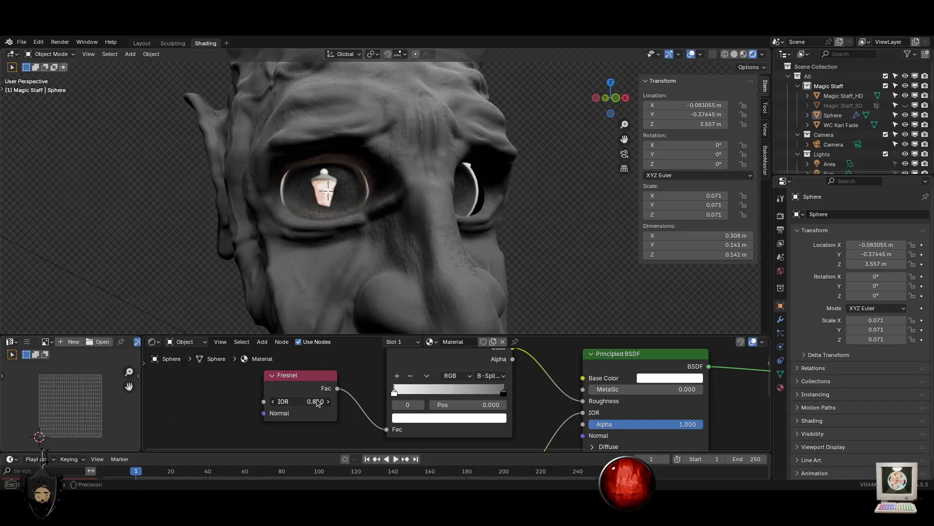
Test the upper Color Ramp's black stop at position 0.559 and settle on 1.0
scroll(507, 248, "down", 4)
middle_click_drag(507, 262, 442, 262)
scroll(469, 228, "up", 4)
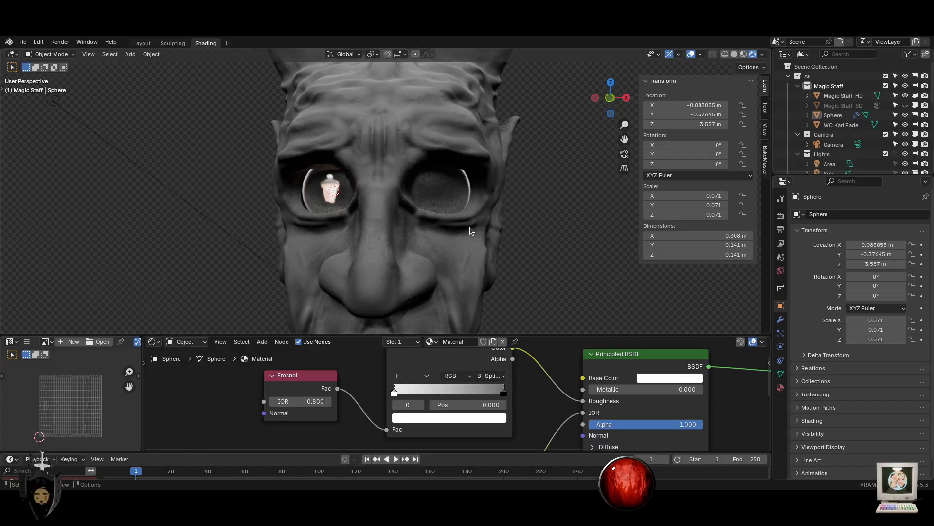
middle_click_drag(209, 144, 273, 168)
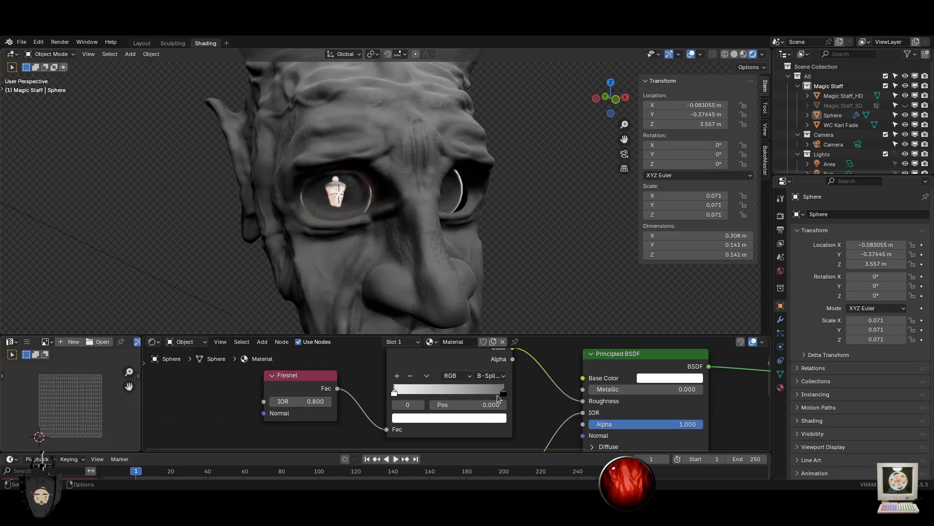
left_click_drag(504, 391, 456, 392)
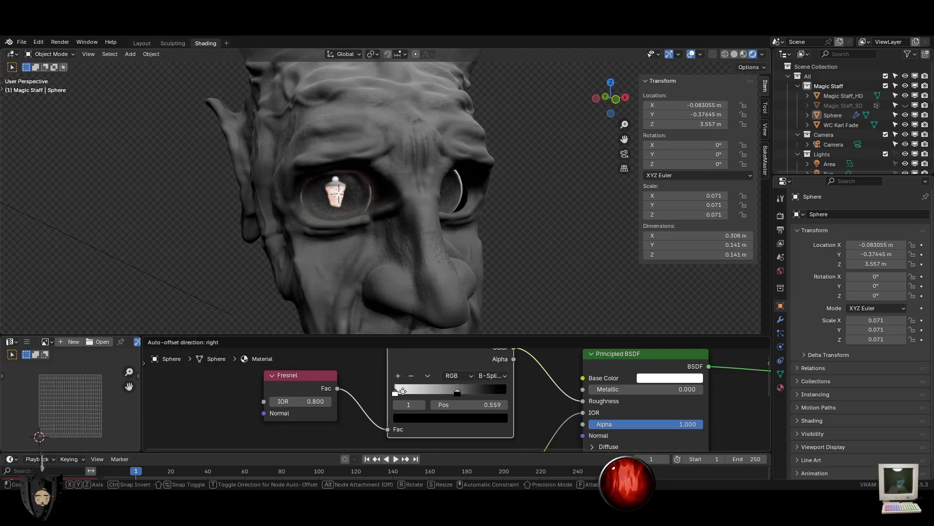
left_click_drag(396, 391, 667, 403)
left_click(449, 391)
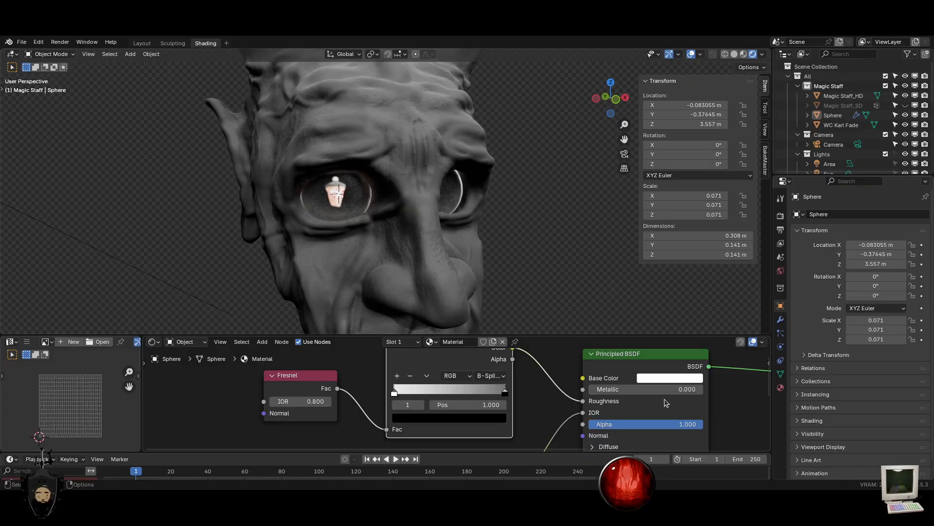
Try darkening the Principled BSDF's Base Color to a grey with value 0.384 in the eye material
left_click(681, 377)
mouse_move(733, 221)
left_mouse_down()
mouse_move(732, 257)
mouse_move(732, 212)
mouse_move(733, 235)
left_mouse_up()
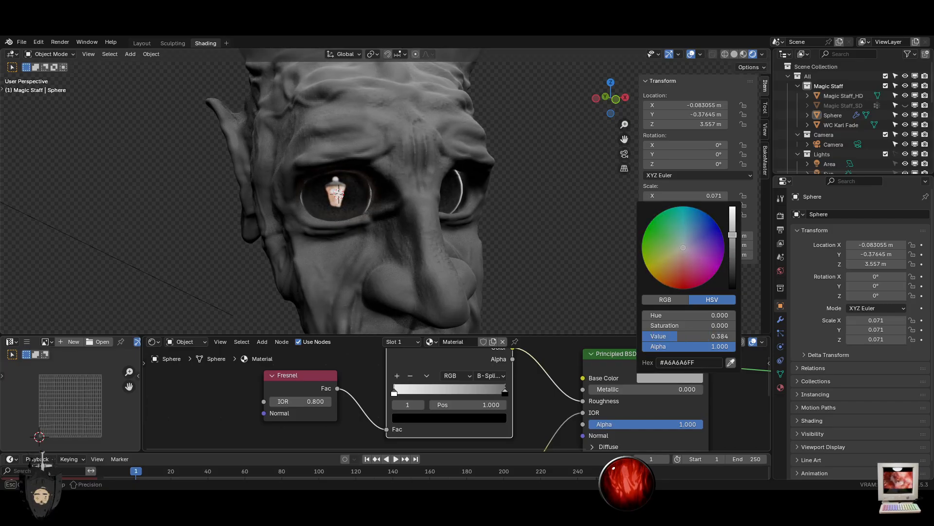
right_click(733, 234)
Test an IOR of 0.7 on the Fresnel node feeding the upper Color Ramp and return it to 0.8
middle_click_drag(457, 253, 381, 269)
scroll(381, 270, "up", 5)
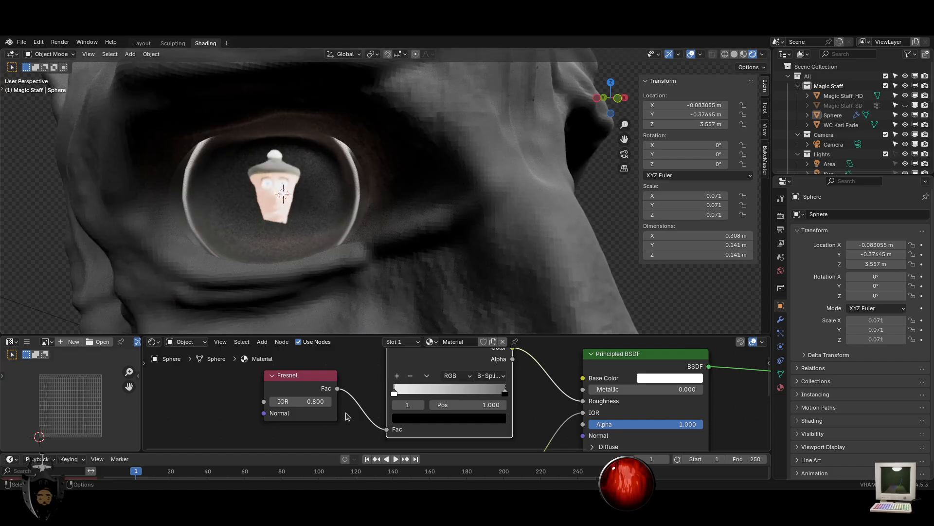
left_click_drag(311, 401, 298, 401)
scroll(438, 280, "down", 5)
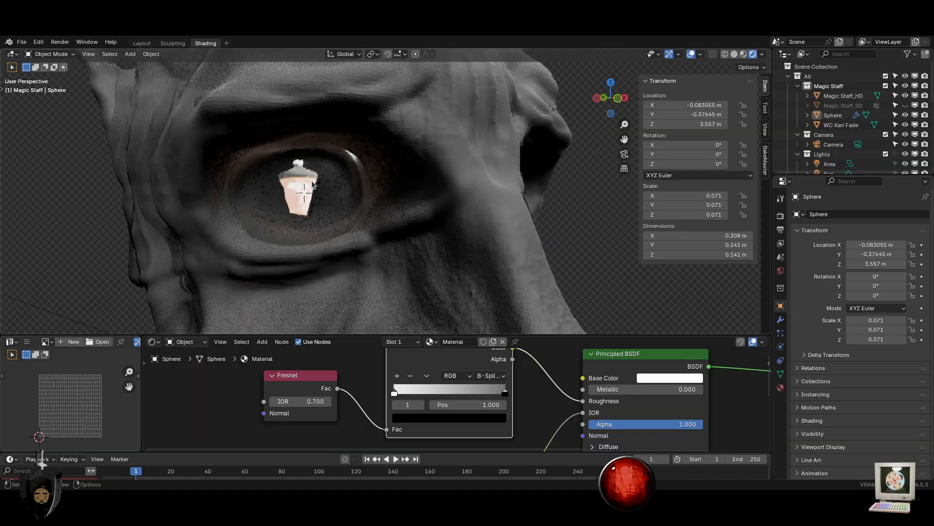
mouse_move(472, 261)
middle_mouse_down()
mouse_move(431, 259)
mouse_move(464, 257)
middle_mouse_up()
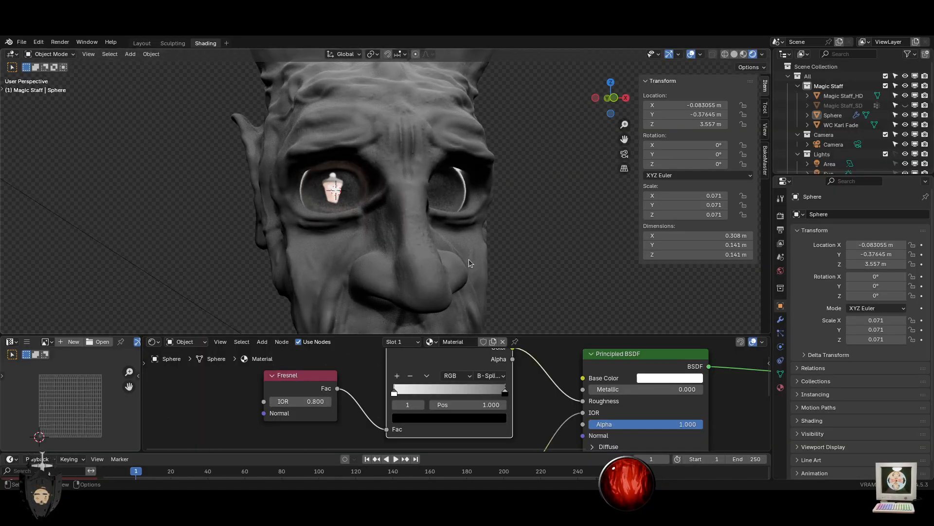
Save the Magic Staff file and review the whole horned head with its eyes
scroll(586, 383, "down", 3)
scroll(505, 195, "down", 4)
key("ctrl+s")
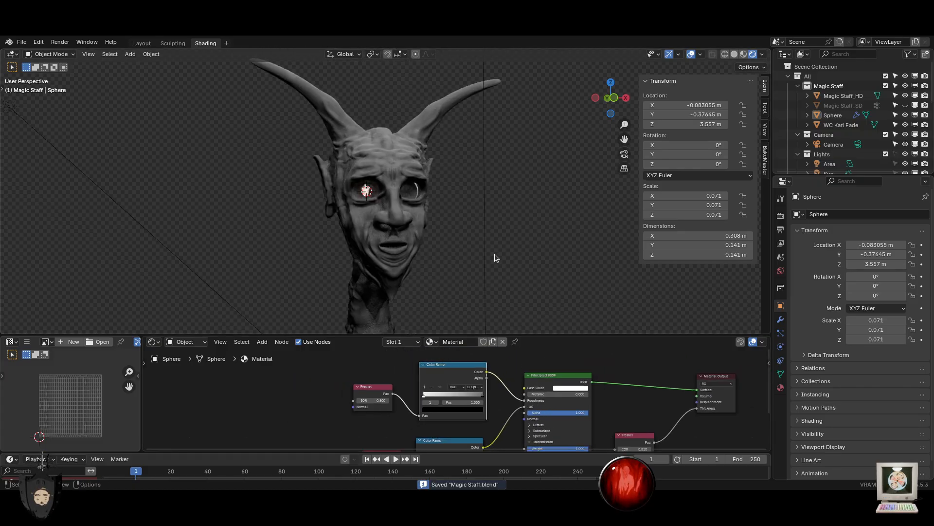
middle_click_drag(495, 258, 316, 209)
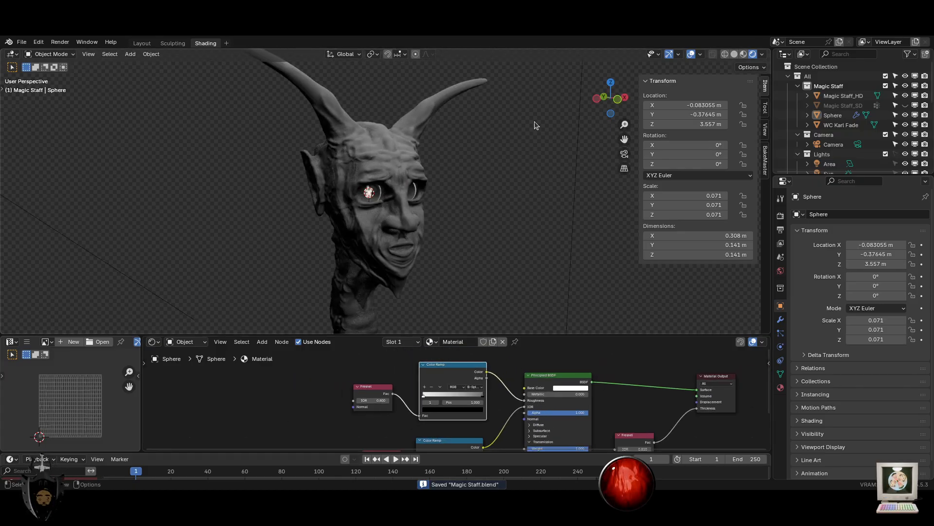
scroll(528, 261, "up", 3)
scroll(528, 261, "down", 3)
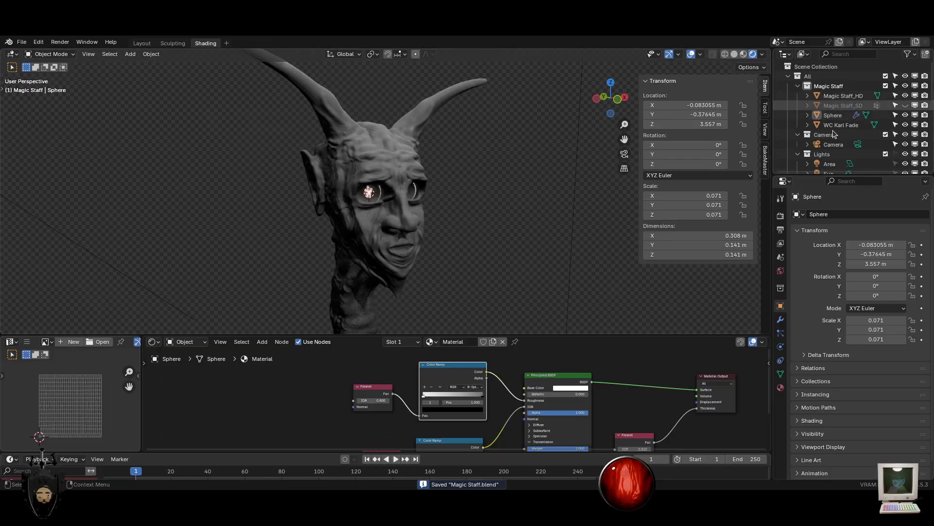
Select the eye spheres and test an IOR of about 0.45 on the Fresnel node feeding the lower Color Ramp
left_click(839, 106)
left_click(836, 115)
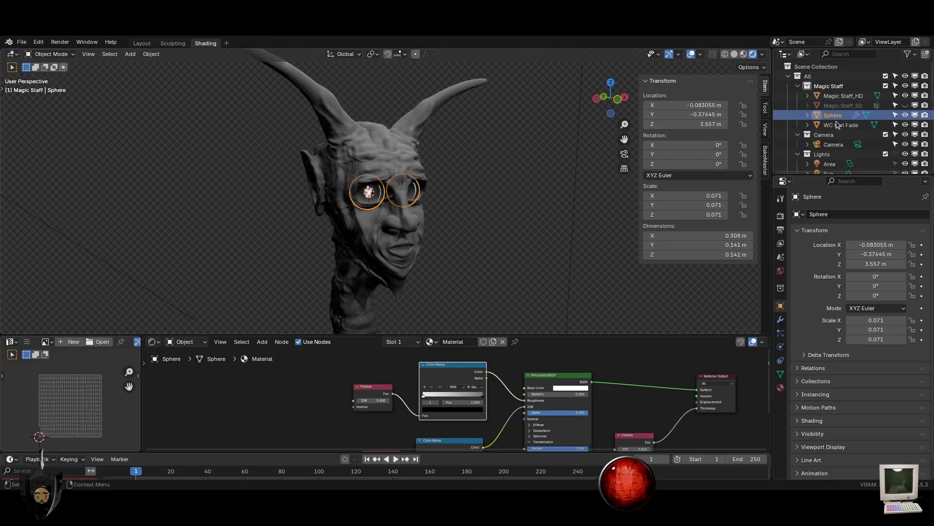
scroll(507, 265, "up", 3)
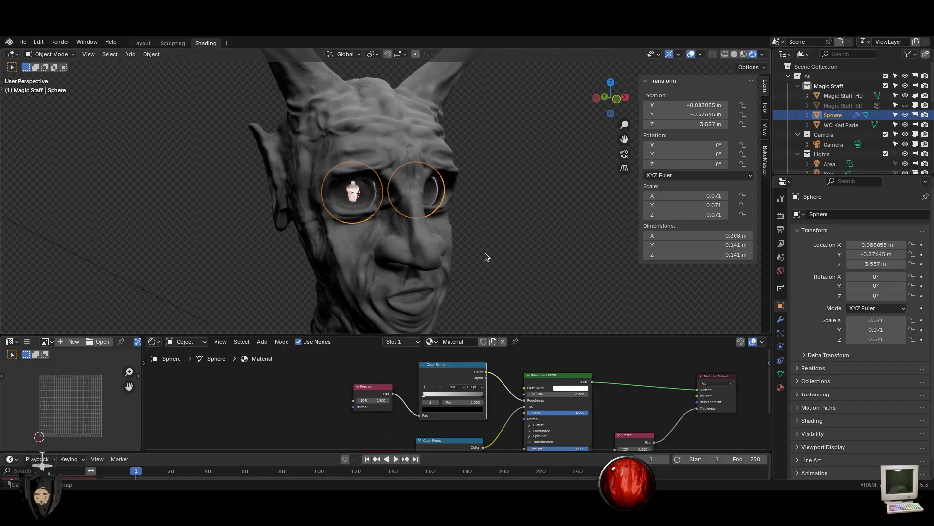
scroll(487, 256, "up", 2)
scroll(451, 257, "up", 4)
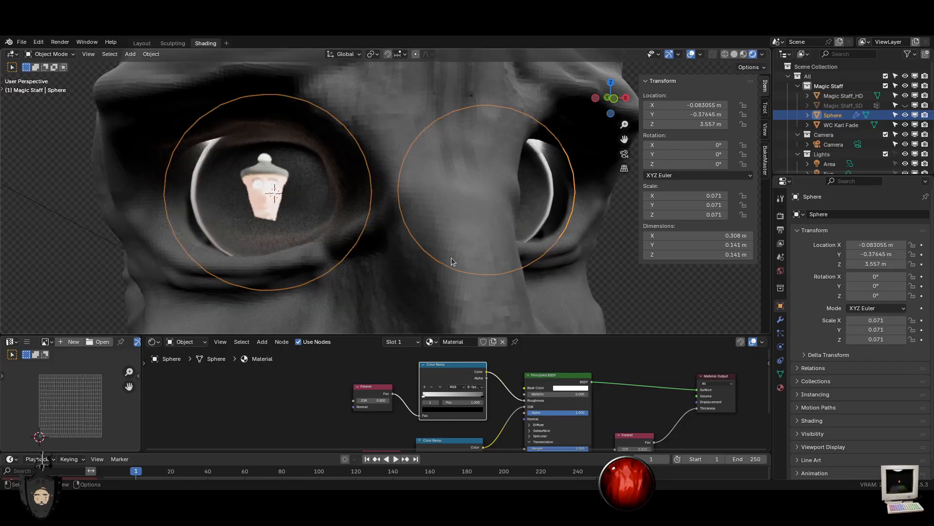
scroll(454, 258, "up", 3)
scroll(455, 254, "down", 3)
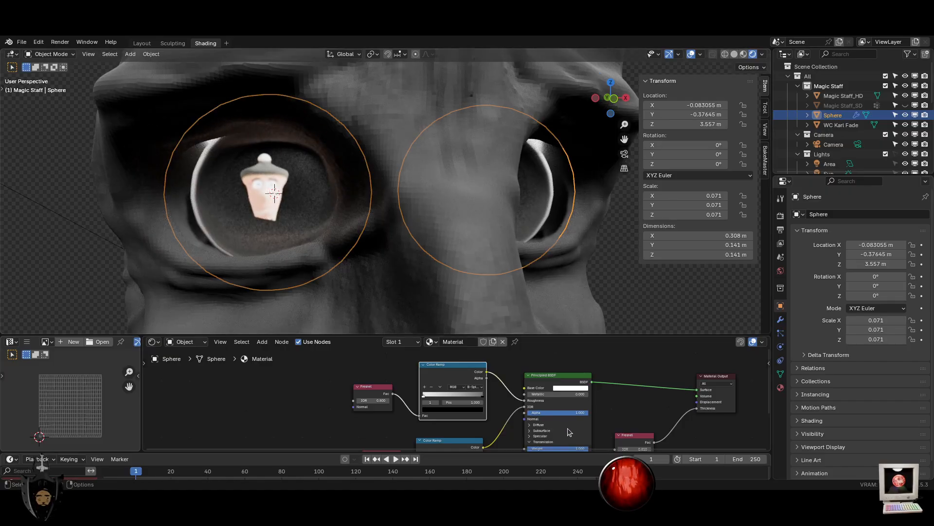
scroll(517, 422, "up", 1)
middle_click_drag(427, 419, 442, 374)
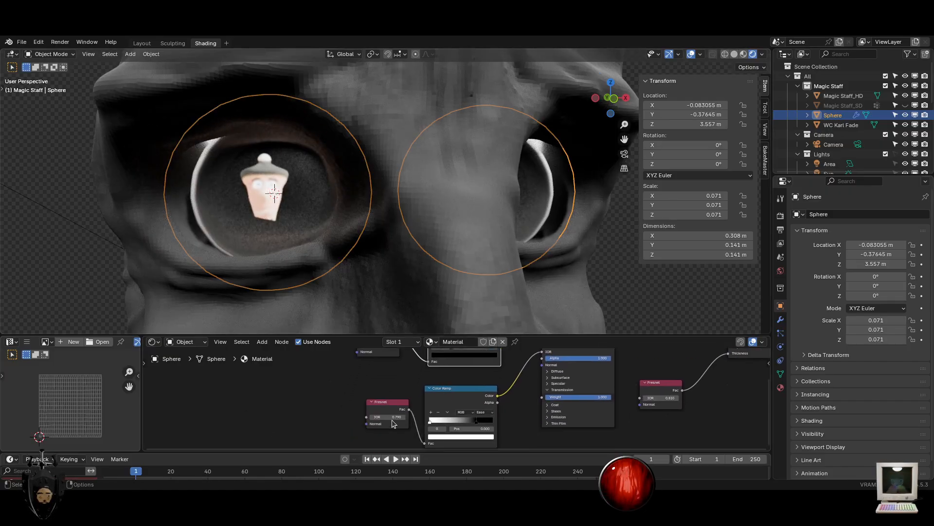
left_click_drag(395, 424, 343, 417)
key("Escape")
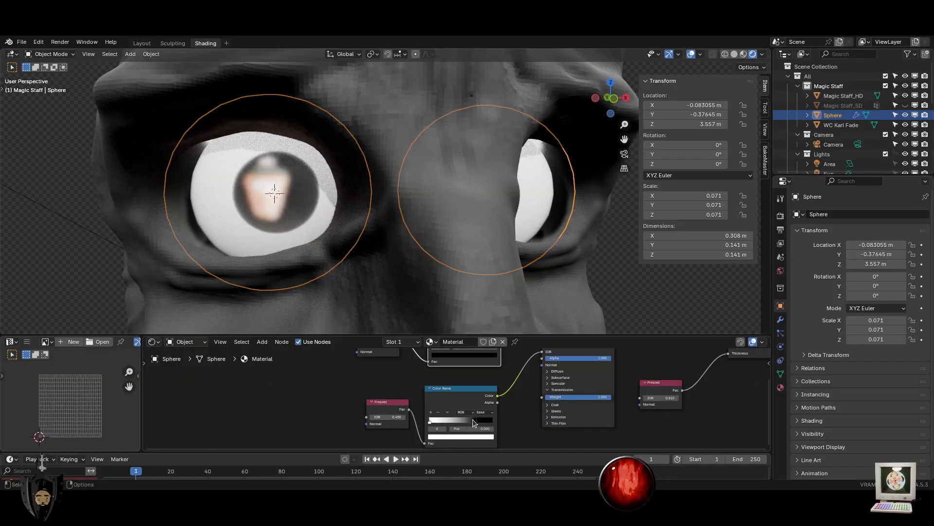
Test raising the IOR of the Fresnel node linked to the Material Output's Thickness to about 3.11
scroll(472, 381, "up", 2, "shift")
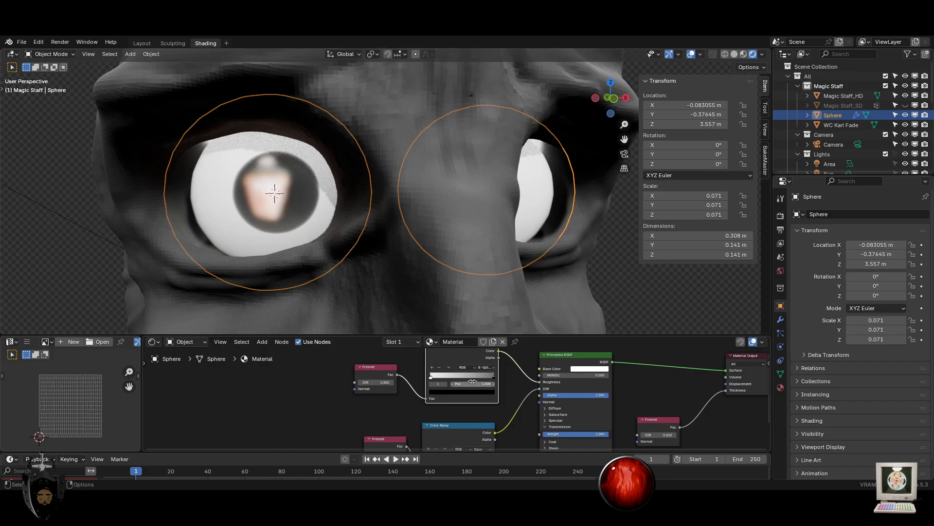
left_click(439, 378)
left_click_drag(662, 435, 779, 435)
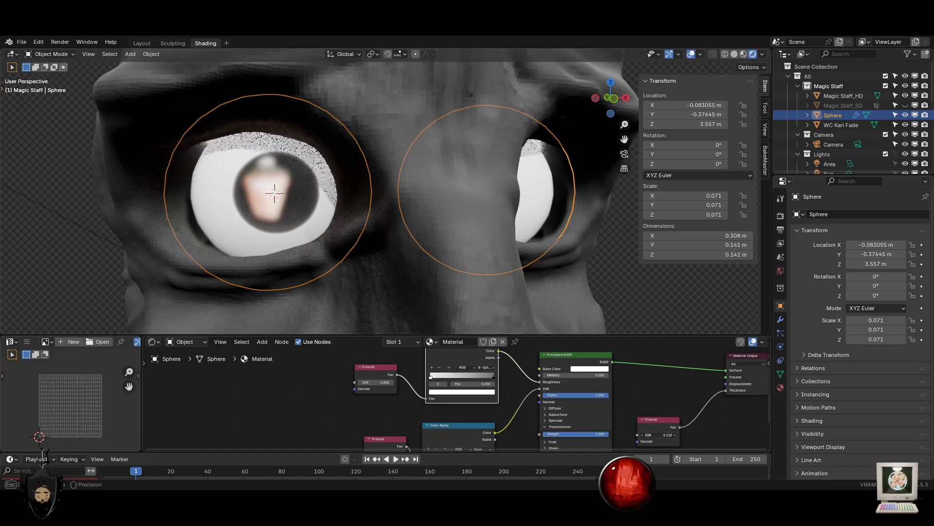
key("Escape")
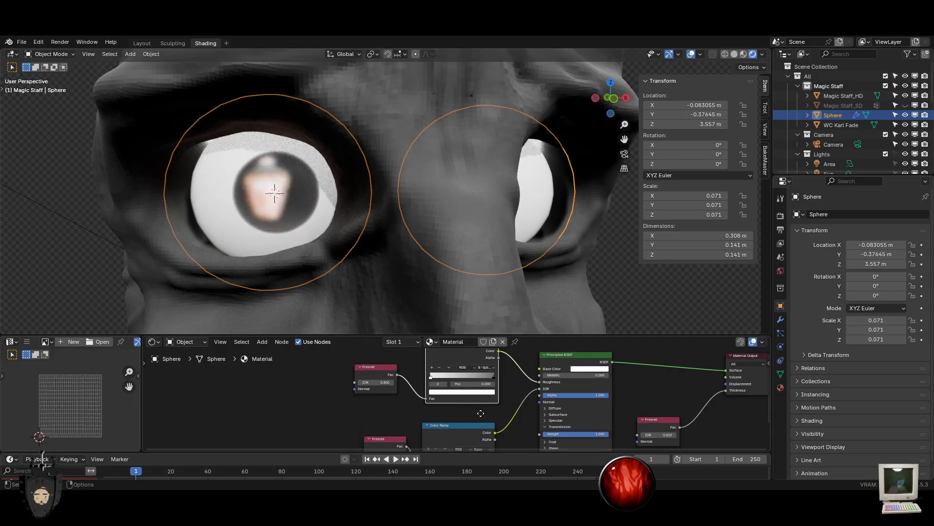
Try linking the lower Fresnel node directly to the Principled BSDF's Roughness, vary its IOR, and undo both changes
middle_click_drag(480, 413, 487, 380)
middle_click_drag(442, 408, 425, 418)
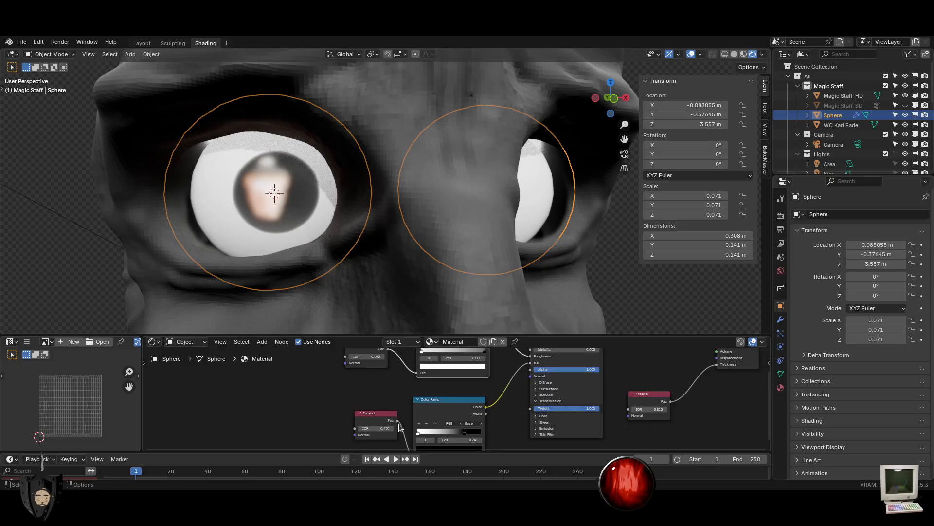
left_click_drag(397, 423, 531, 369)
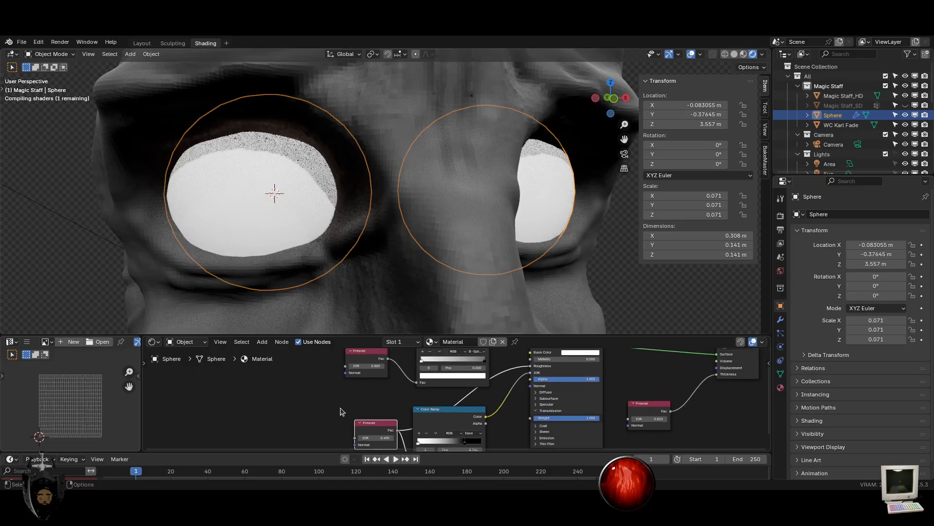
left_click_drag(372, 437, 421, 437)
key("ctrl+z")
key("ctrl+z")
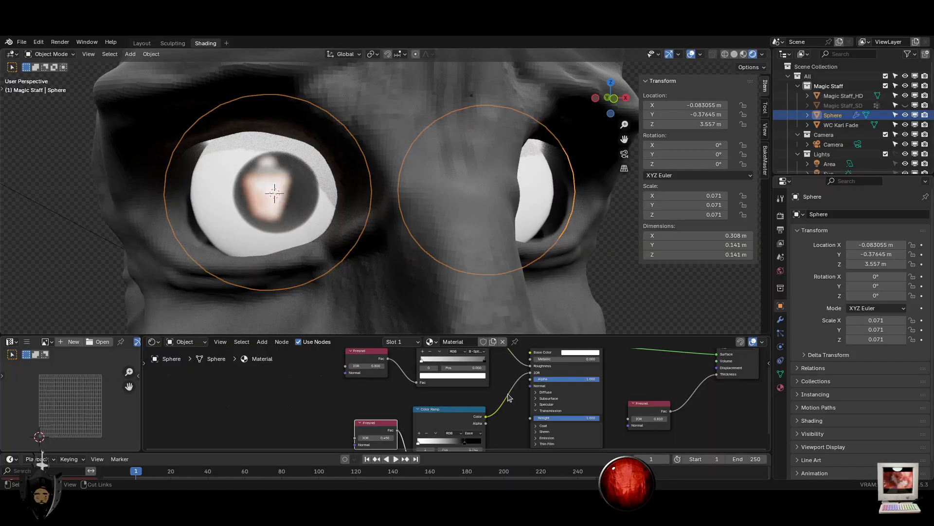
Test an IOR of about 16 on the Fresnel node feeding the upper Color Ramp and cancel it
middle_click_drag(509, 397, 508, 426)
left_click_drag(451, 387, 827, 394)
key("ctrl+z")
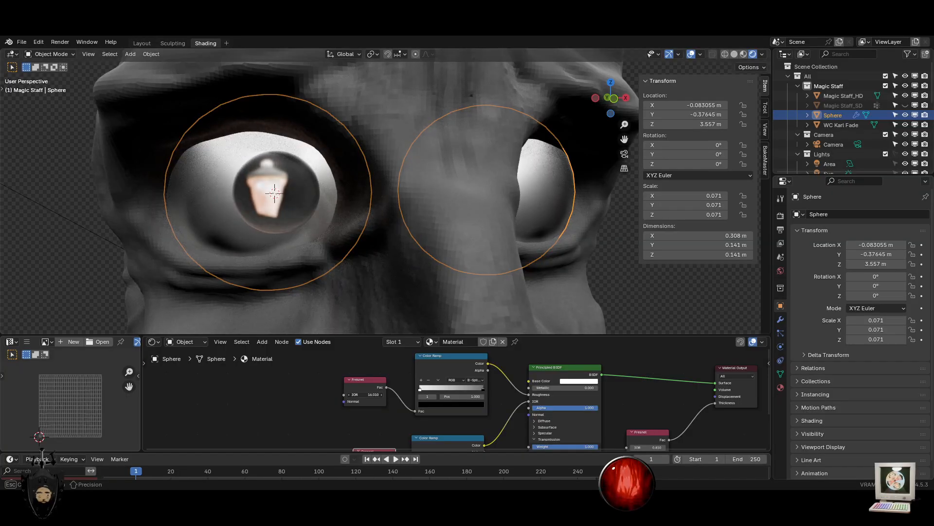
key("Escape")
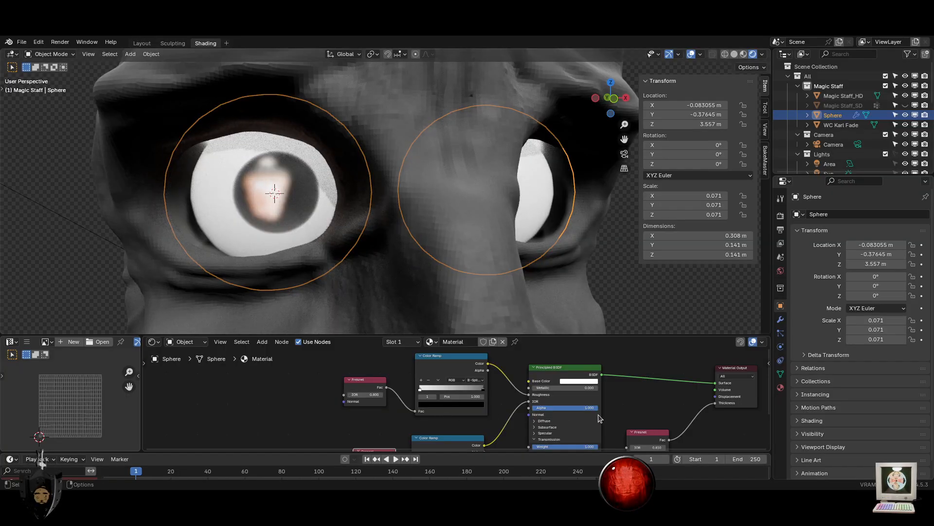
Undo the test changes to the eye material to restore its see-through look
scroll(570, 390, "down", 2)
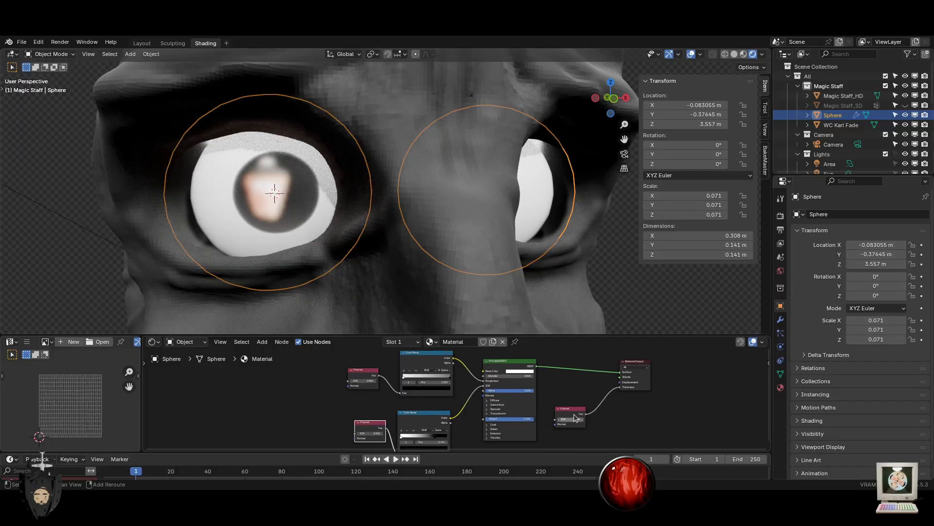
left_click(338, 242)
key("ctrl+z")
scroll(338, 242, "down", 5)
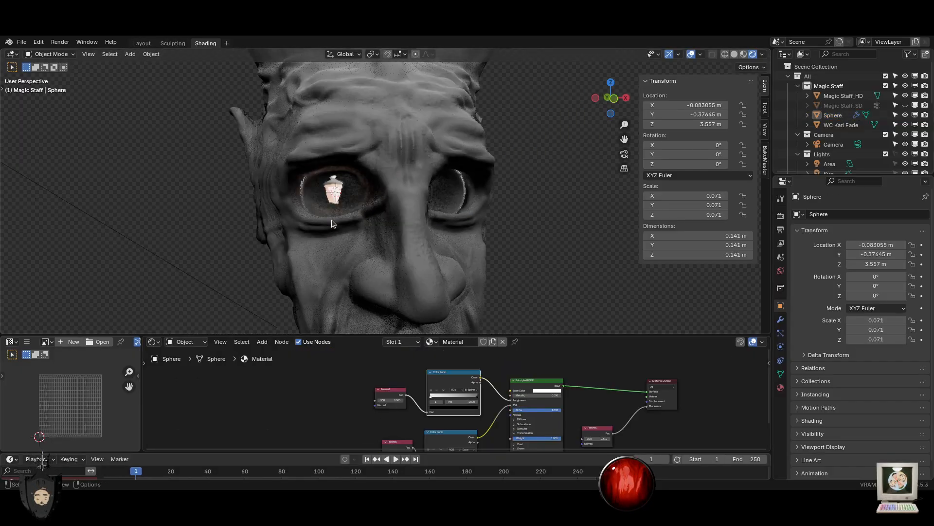
Hide the eye spheres and select the WC Karl Fade image plane inside the eye socket
middle_click_drag(337, 243, 343, 202)
scroll(325, 236, "down", 1)
scroll(342, 197, "up", 3)
left_click(343, 194)
key("h")
scroll(340, 207, "up", 3)
left_click(294, 215)
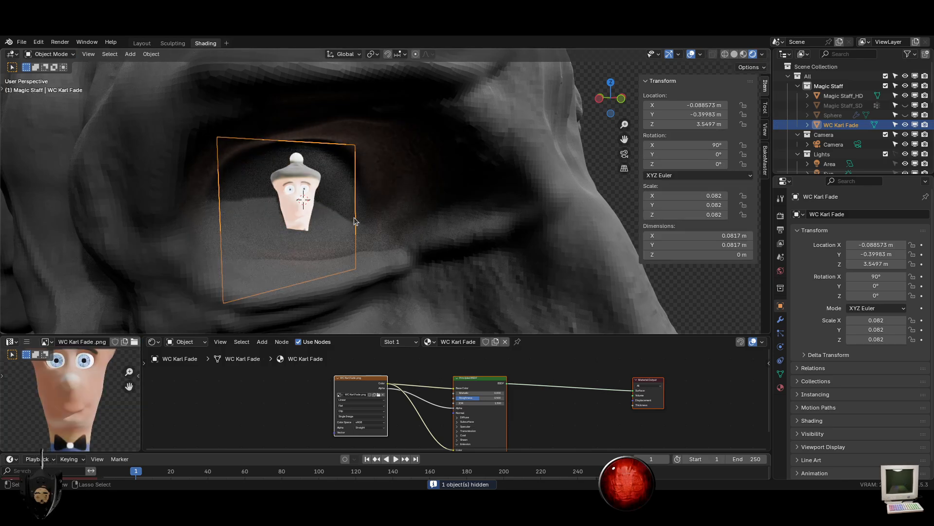
Add a Subdivision modifier with viewport level 4 to the WC Karl Fade plane and make it Simple
key("ctrl+1")
key("ctrl+3")
left_click(781, 320)
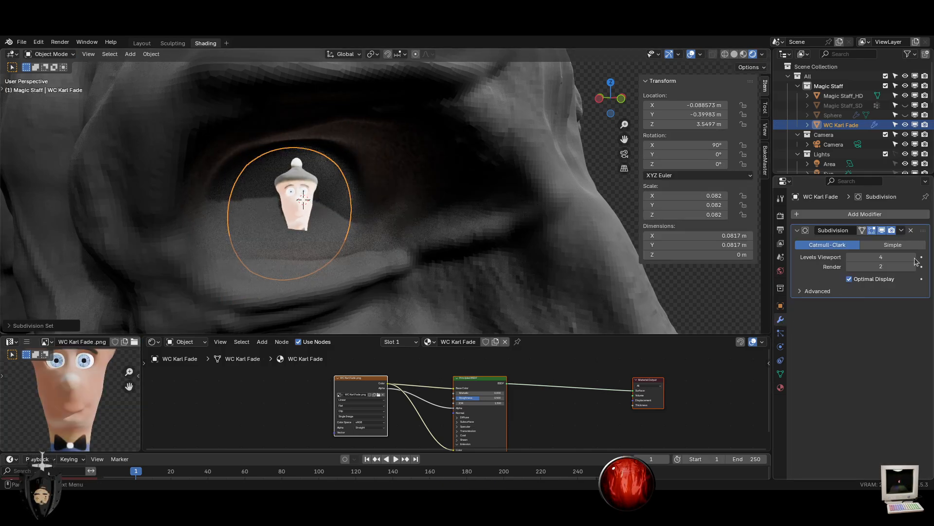
left_click(893, 245)
Add a Wave modifier to the WC Karl Fade plane and inspect its curvature from the side
left_click(860, 214)
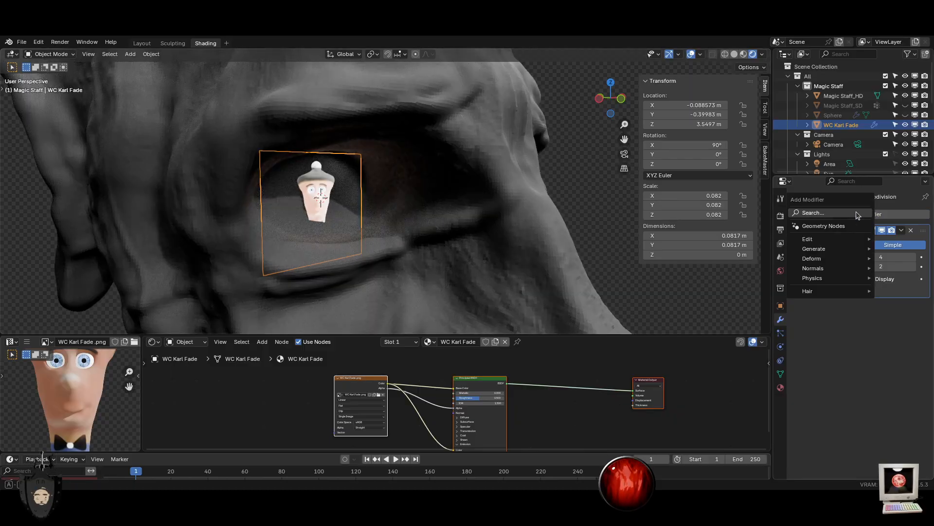
type("wa")
left_click(744, 243)
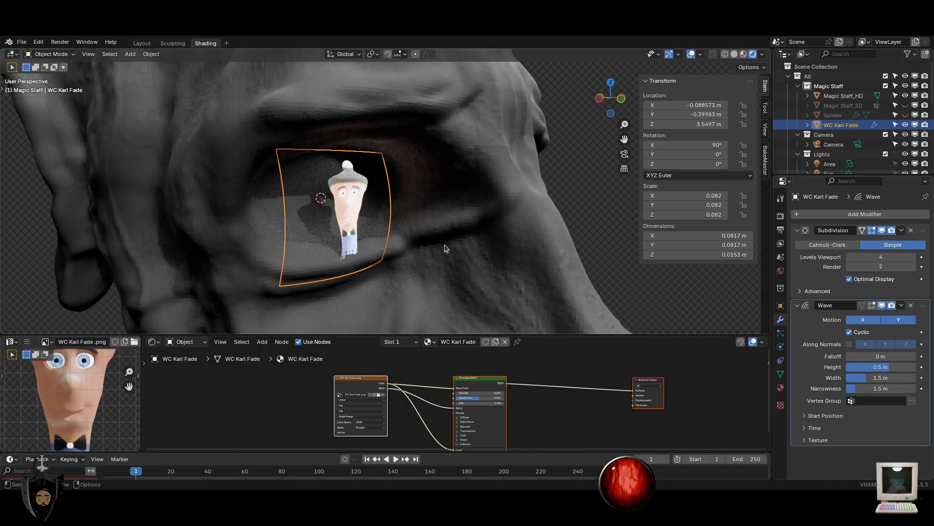
middle_click_drag(378, 201, 429, 206)
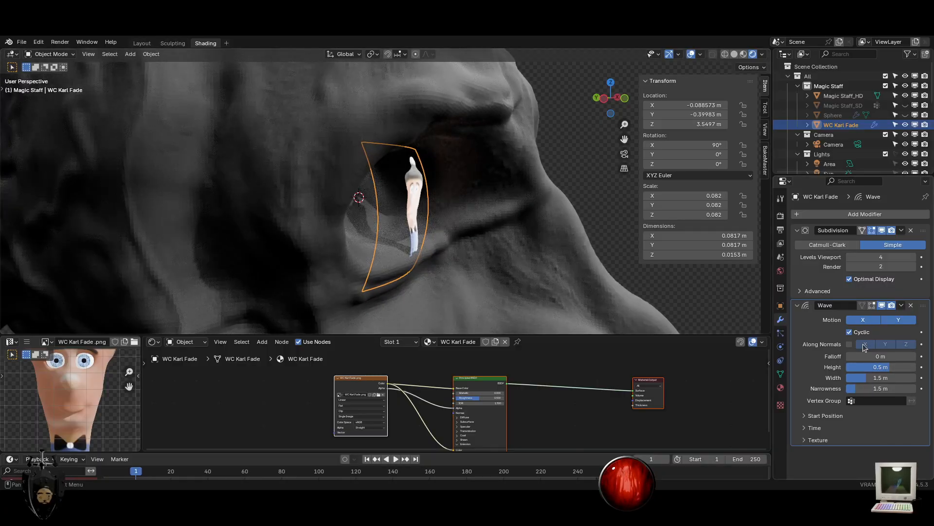
Set the Wave modifier's Height to 1.2 m and its Speed to 0
mouse_move(881, 367)
left_mouse_down()
mouse_move(867, 367)
mouse_move(895, 367)
left_mouse_up()
left_click(813, 427)
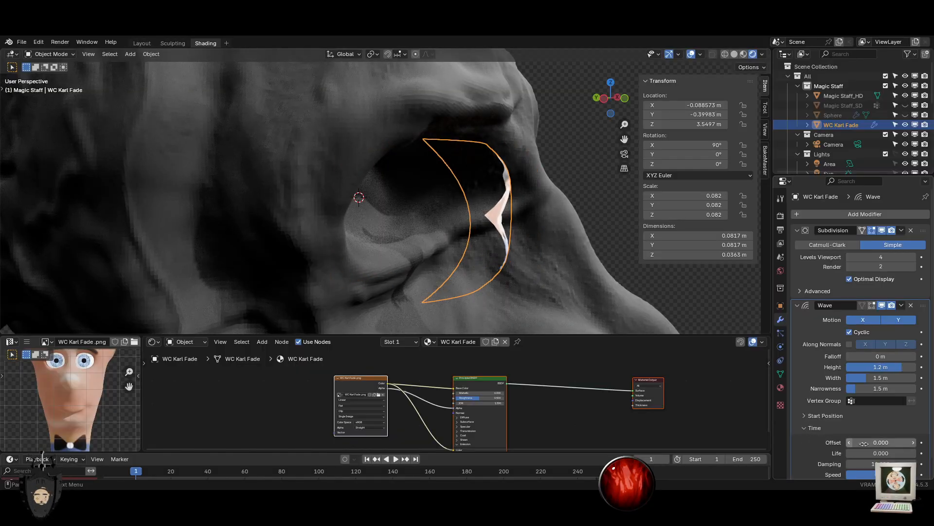
scroll(810, 428, "down", 1)
left_click_drag(895, 460, 876, 460)
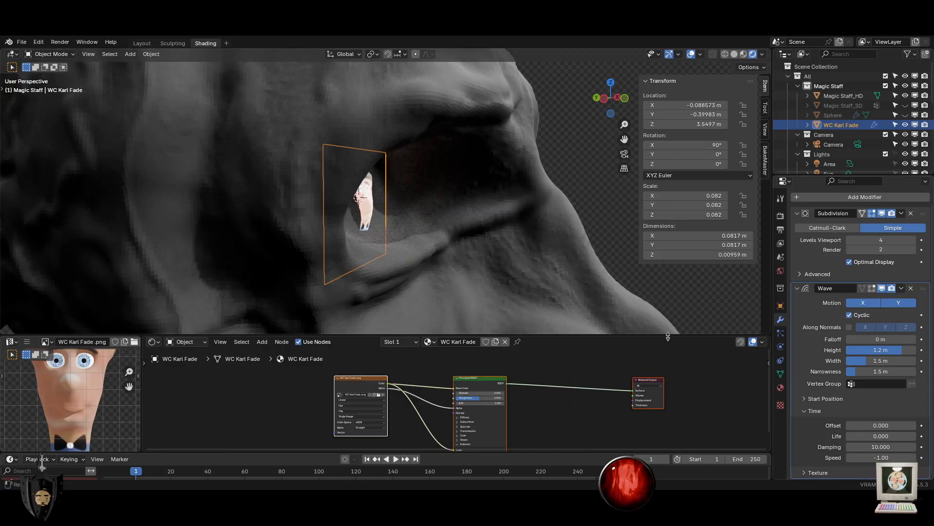
type("0")
key("Return")
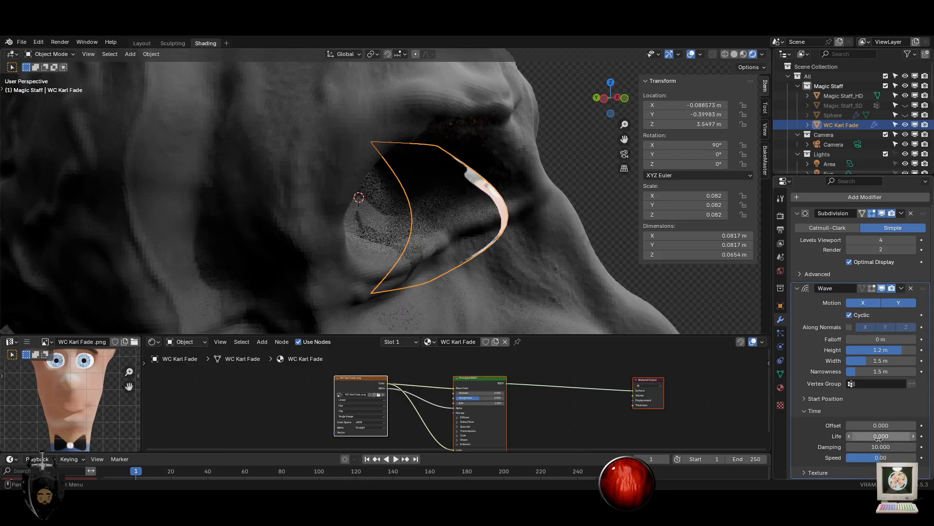
Reduce the Wave modifier's Height to 0.32 m to flatten the image plane's bulge
middle_click_drag(469, 257, 446, 257)
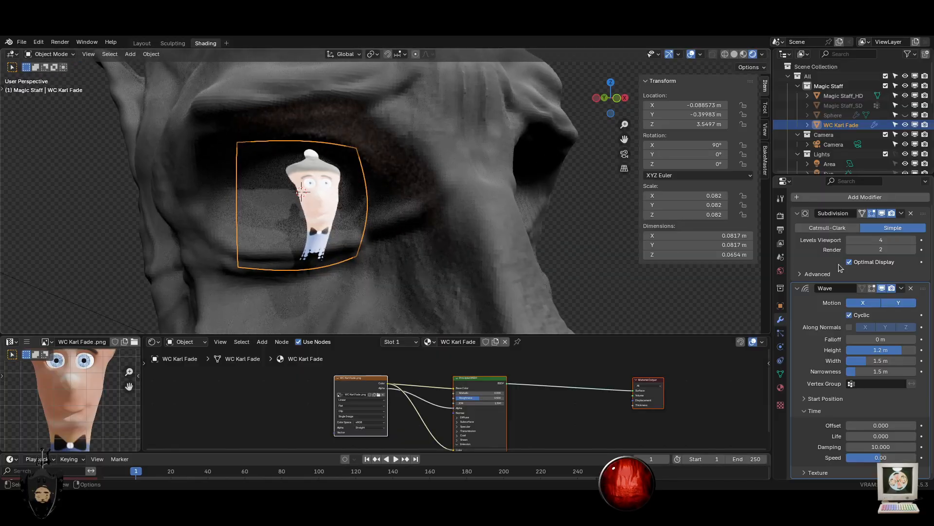
mouse_move(903, 349)
left_mouse_down()
mouse_move(868, 350)
mouse_move(894, 350)
left_mouse_up()
scroll(357, 244, "down", 4)
middle_click_drag(358, 244, 413, 244)
left_click_drag(901, 350, 881, 350)
Reveal all hidden objects and hide only Magic Staff_SD again
middle_click_drag(540, 243, 404, 263)
key("alt+h")
left_click(404, 263)
key("h")
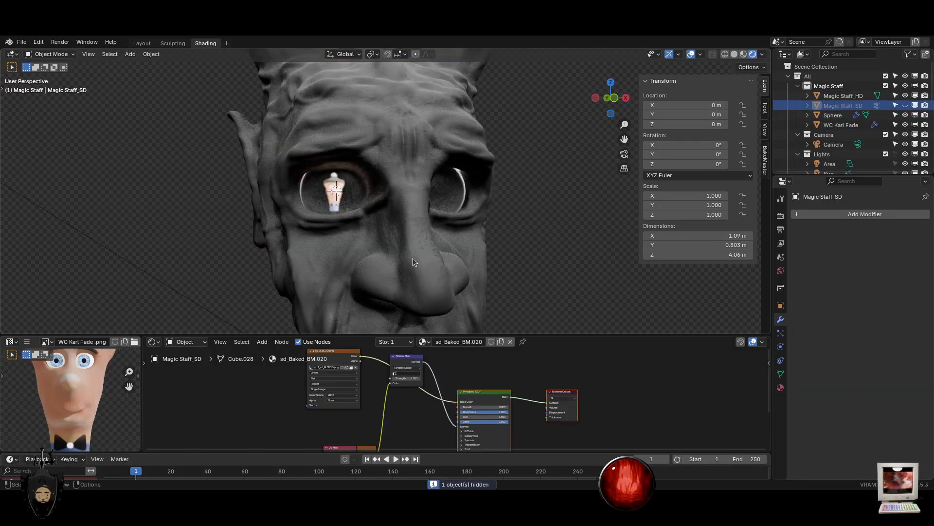
Select the WC Karl Fade plane, turn off the viewport overlays, and set its Wave Height to 0.54 m
scroll(428, 252, "up", 3)
left_click(295, 197)
left_click(295, 195)
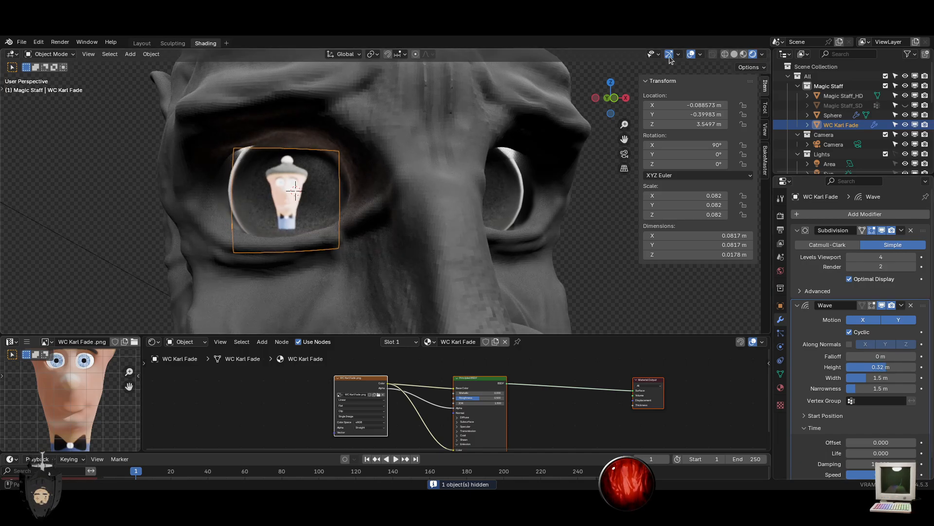
left_click(691, 55)
left_click_drag(882, 367, 886, 366)
middle_click_drag(272, 228, 388, 268)
scroll(400, 240, "down", 4)
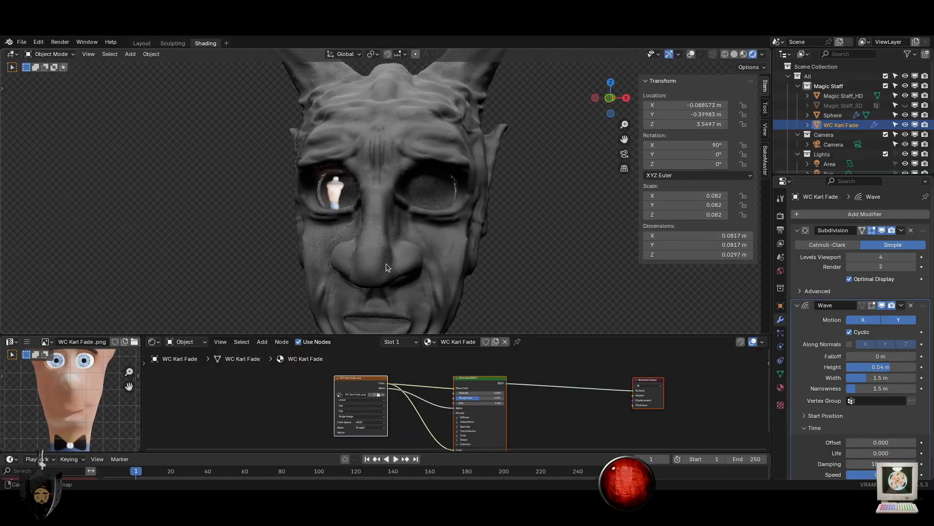
Save the Magic Staff.blend file
scroll(388, 268, "down", 3)
key("ctrl+s")
scroll(509, 285, "up", 3)
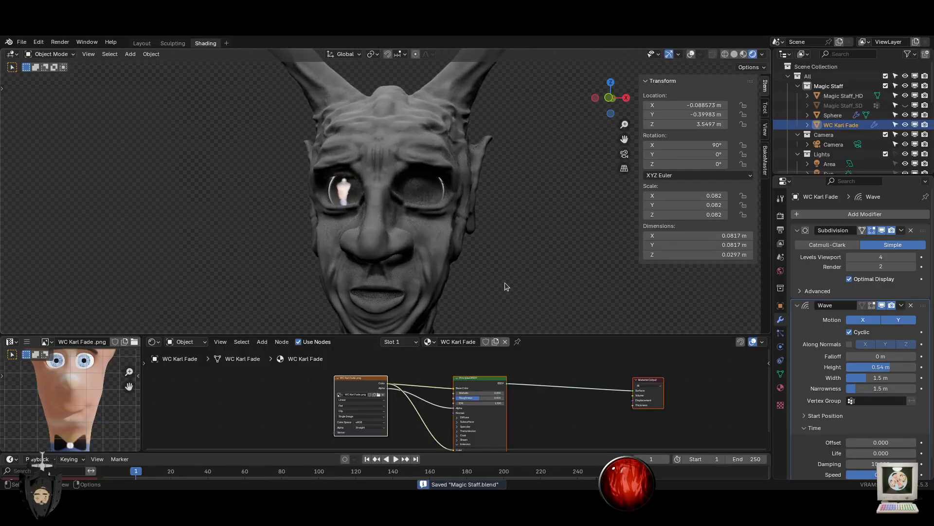
scroll(486, 285, "up", 1)
scroll(399, 398, "up", 5)
scroll(379, 397, "down", 4)
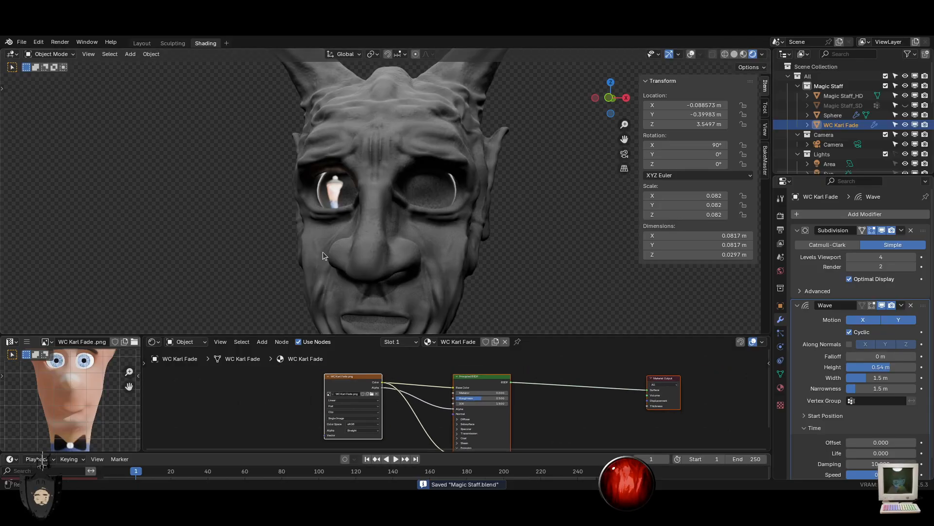
Add SmileyC.mov as an image plane and rotate it 90° about the X axis
key("q")
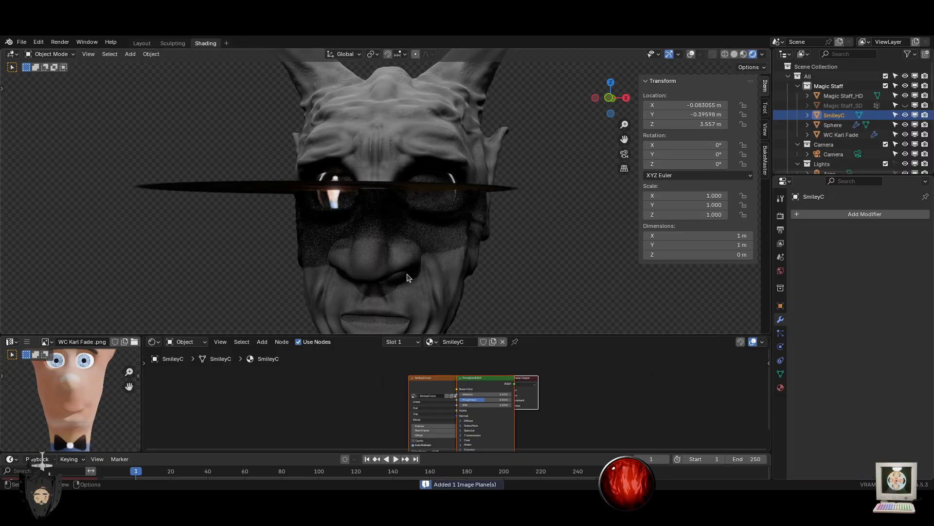
scroll(430, 219, "down", 4)
type("r")
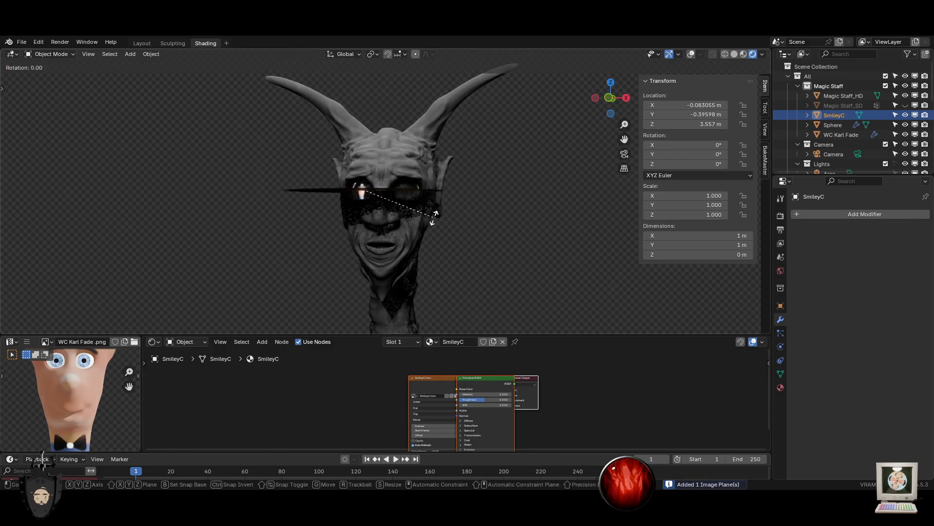
type("x90")
key("Return")
Move the SmileyC plane out of the head along the X axis to about -1.01 m
key("g")
key("x")
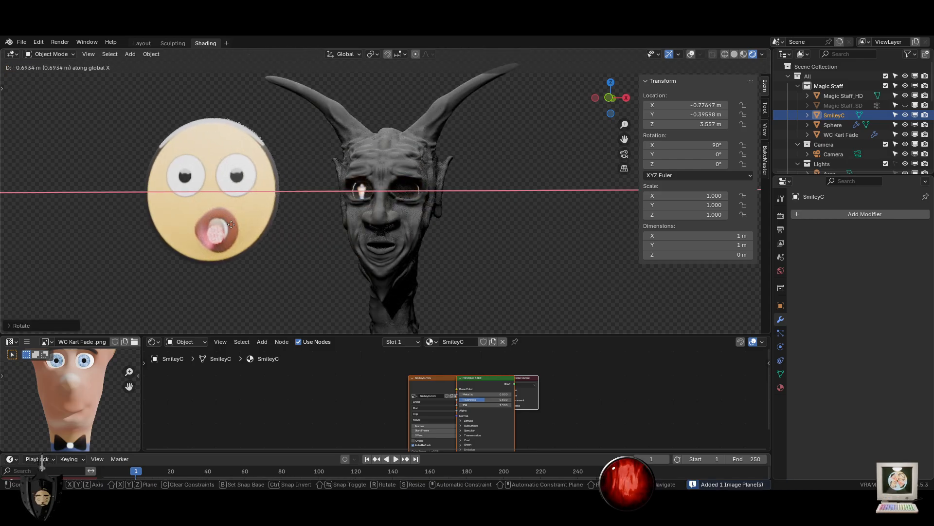
key("Return")
Separate the SmileyC.mov texture node from the shader and preview the smiley movie in playback
left_click_drag(431, 383, 316, 375)
scroll(321, 436, "up", 4)
middle_click_drag(320, 437, 422, 390)
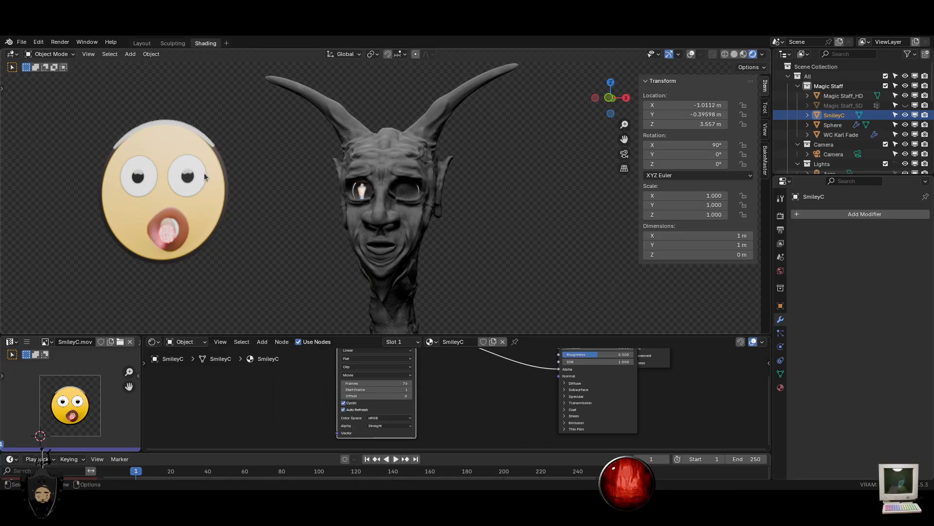
key("space")
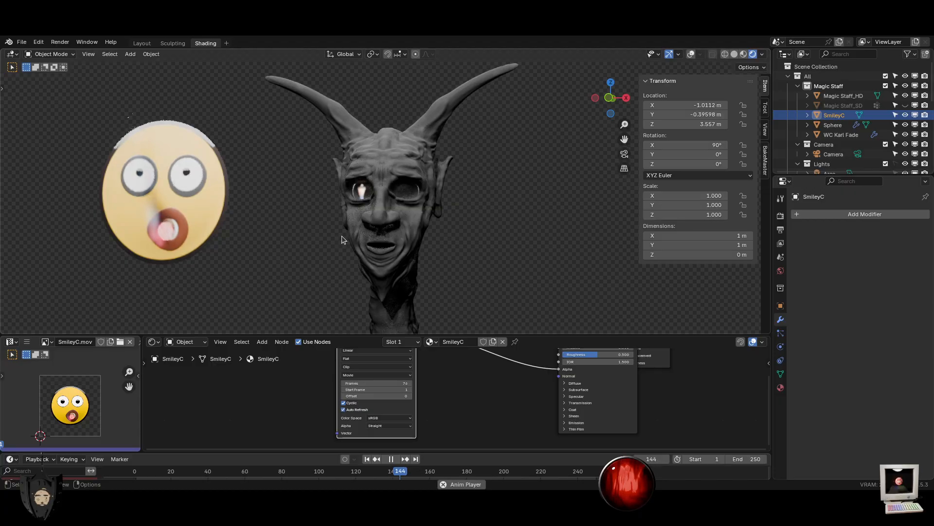
key("space")
Scale the SmileyC plane to about 0.426 and move it along X to about -0.72 m
key("s")
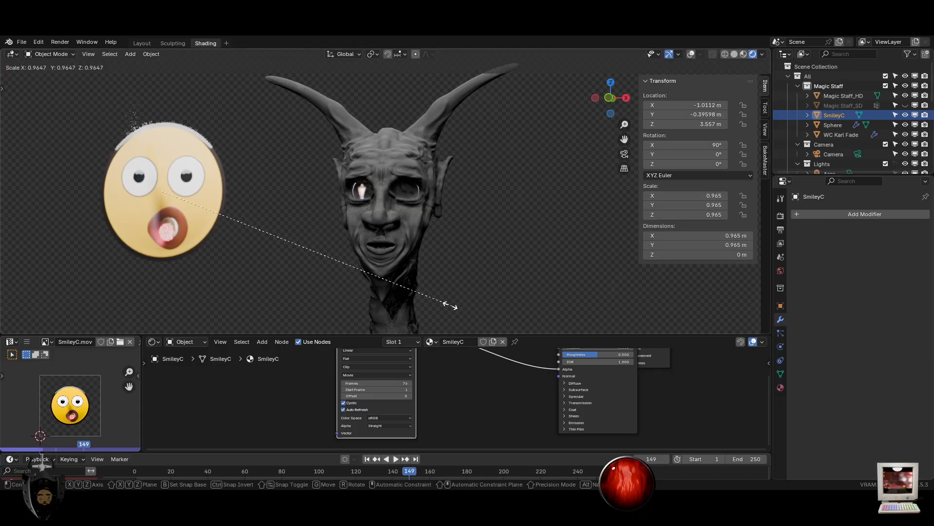
left_click(282, 258)
left_click(781, 387)
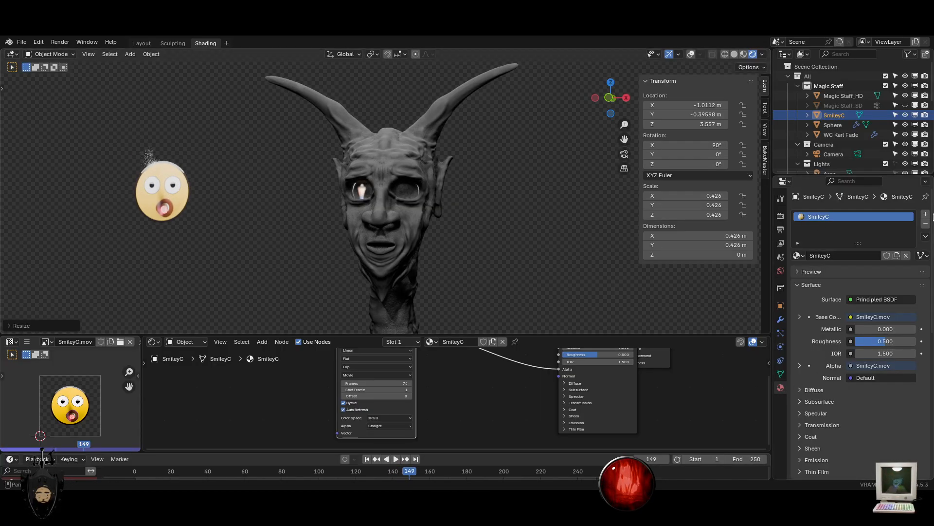
key("g")
key("x")
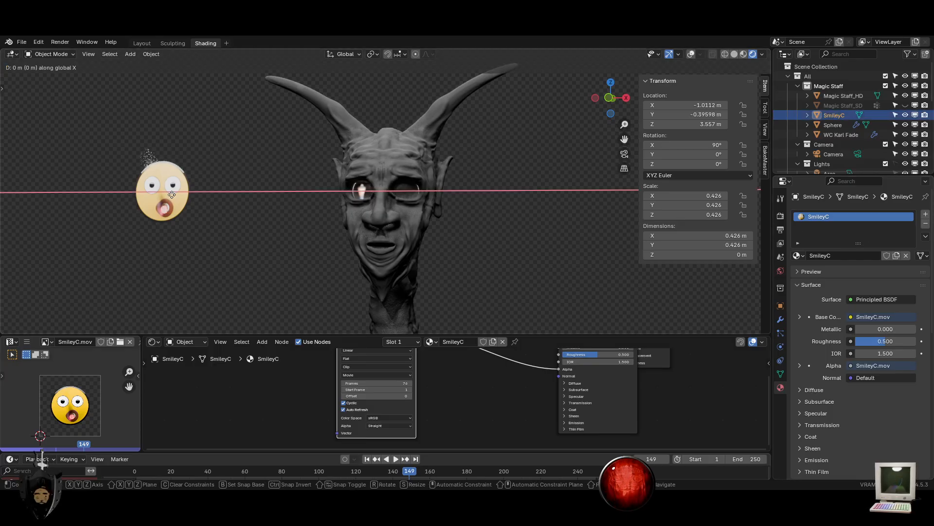
left_click(290, 254)
scroll(290, 254, "up", 5)
scroll(290, 253, "down", 5)
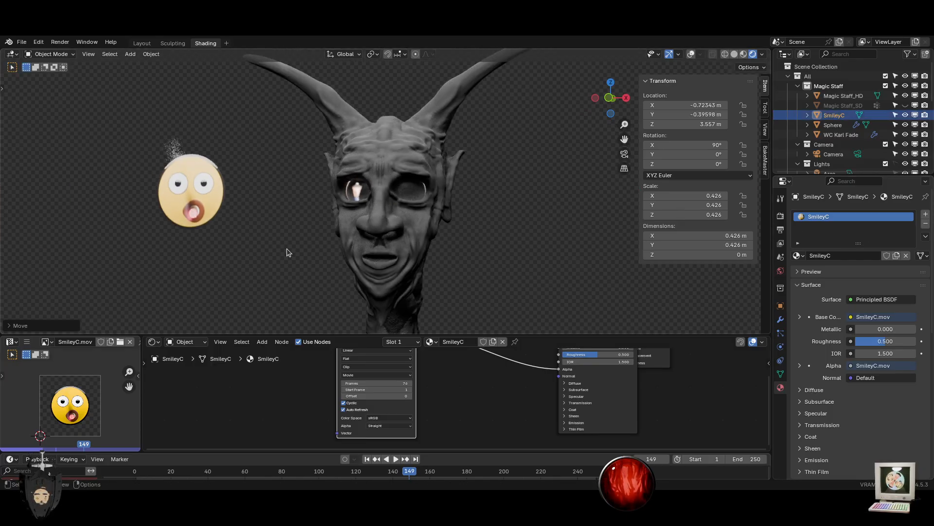
scroll(214, 202, "up", 2)
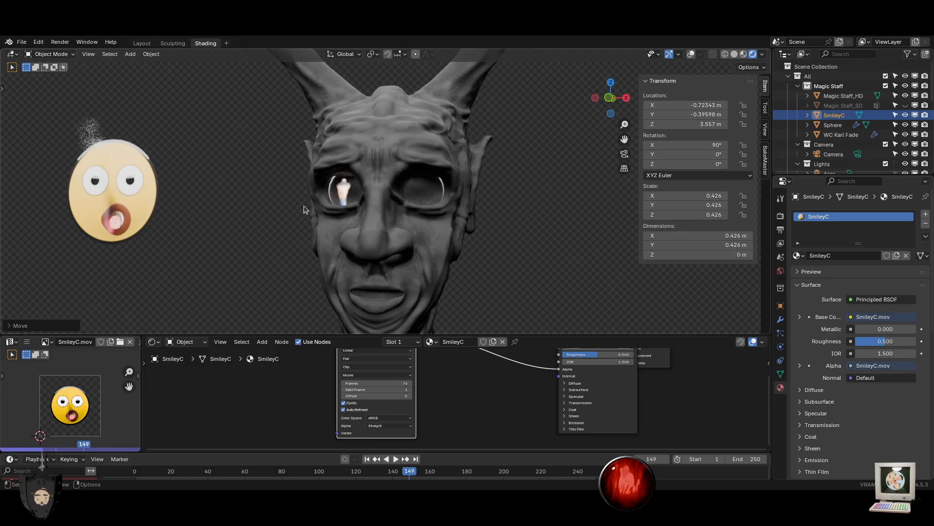
Hide Magic Staff_HD and the eye Sphere to expose the WC Karl Fade plane
left_click(353, 195)
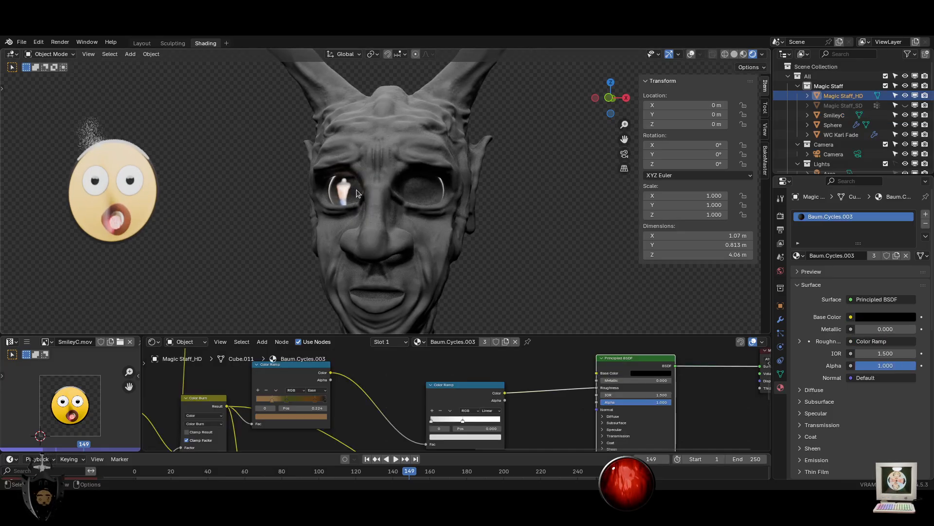
key("h")
left_click(376, 197)
key("h")
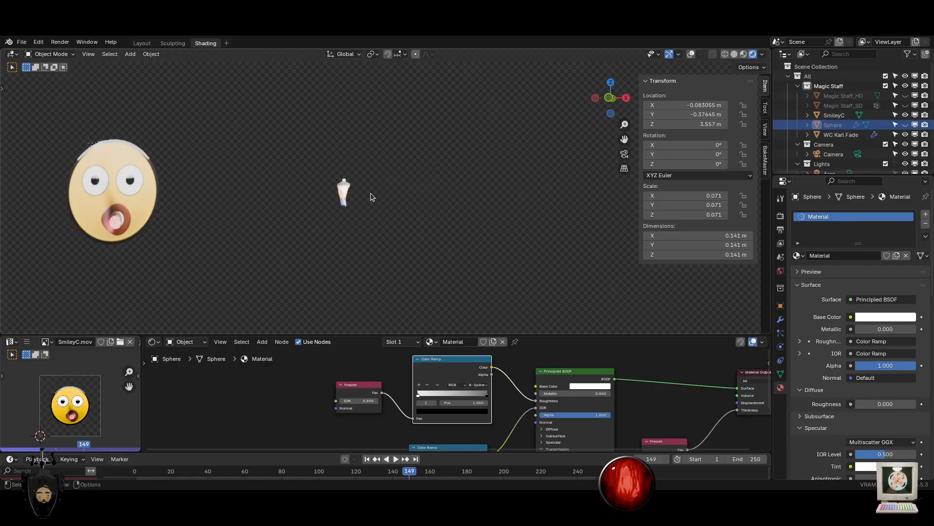
Select the SmileyC plane and assign its SmileyC material to the WC Karl Fade plane as well
left_click(373, 197)
scroll(629, 234, "up", 3)
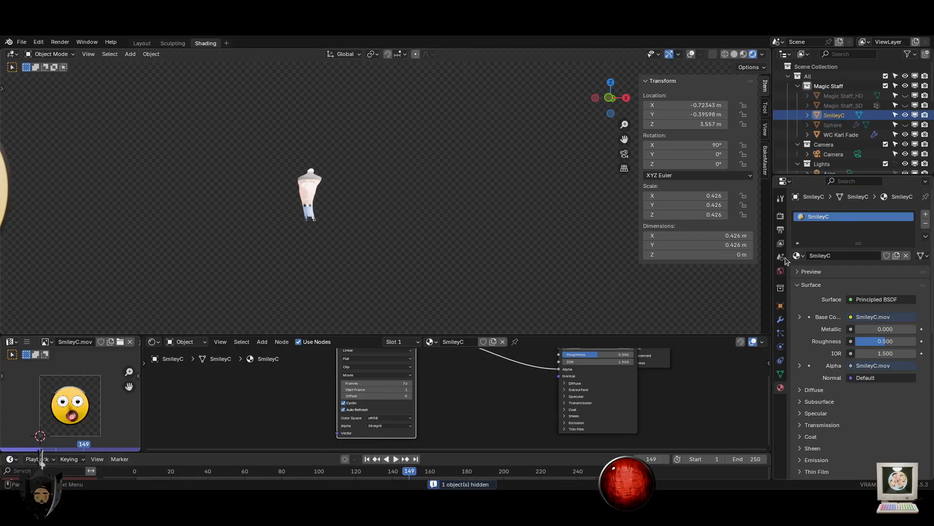
left_click_drag(797, 255, 312, 191)
Reveal all hidden objects, clear the selection, and hide only Magic Staff_SD again
key("alt+h")
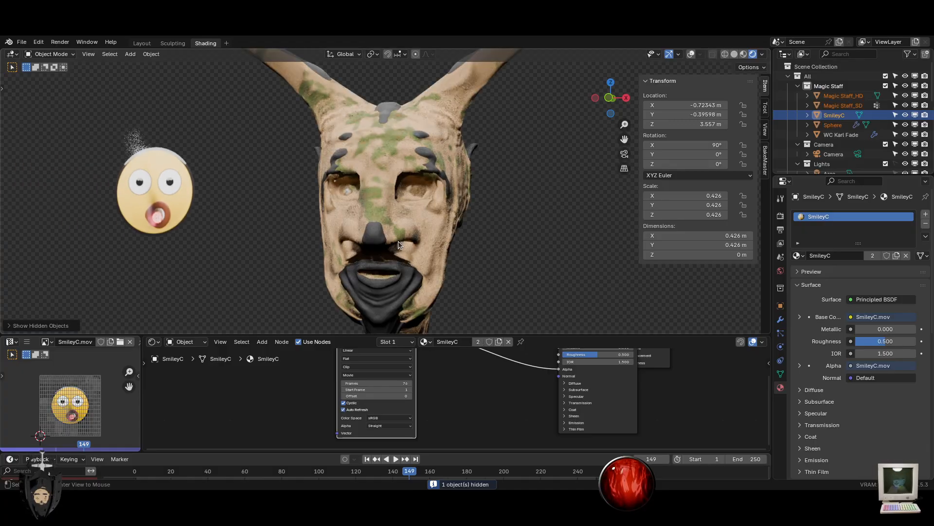
key("alt+a")
scroll(366, 238, "up", 3)
left_click(377, 237)
key("h")
Play the animation and examine the smiley movie inside the staff head's eye up close
scroll(375, 237, "up", 2)
mouse_move(375, 238)
middle_mouse_down()
mouse_move(356, 239)
mouse_move(369, 236)
middle_mouse_up()
key("space")
scroll(368, 238, "up", 2)
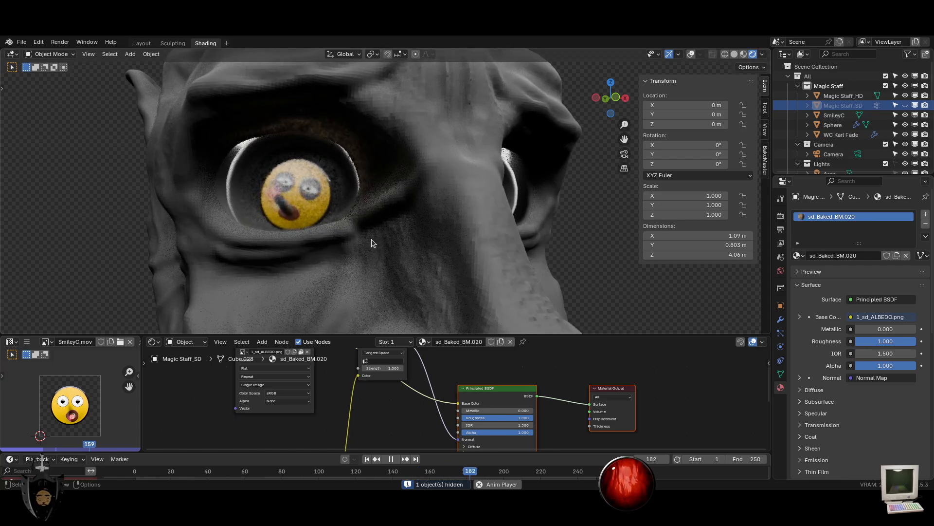
scroll(558, 267, "down", 5)
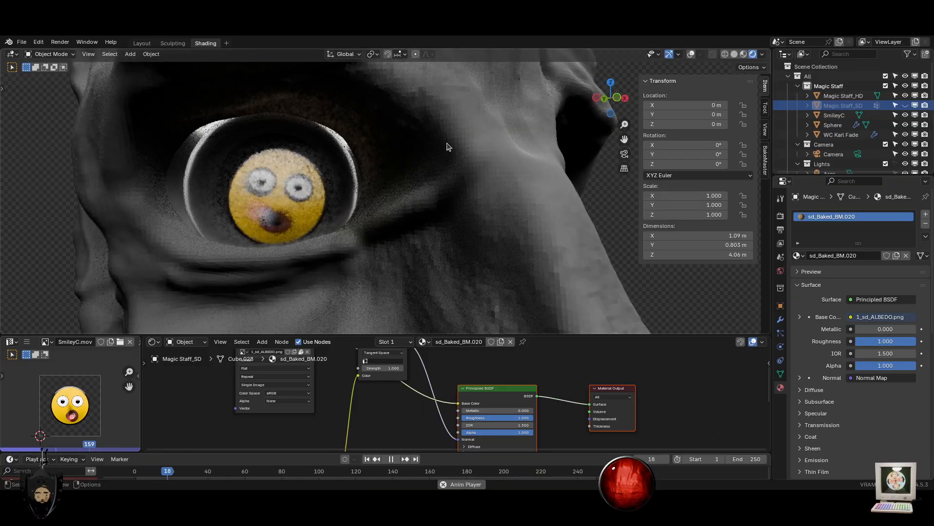
key("space")
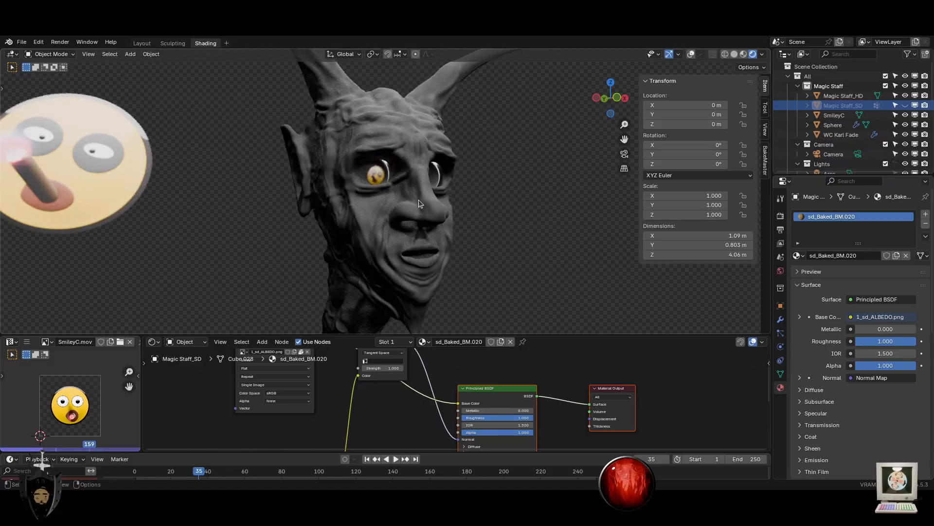
Move the SmileyC plane farther from the head along the X axis to about -1.21 m
left_click(205, 175)
key("g")
key("x")
left_click(181, 181)
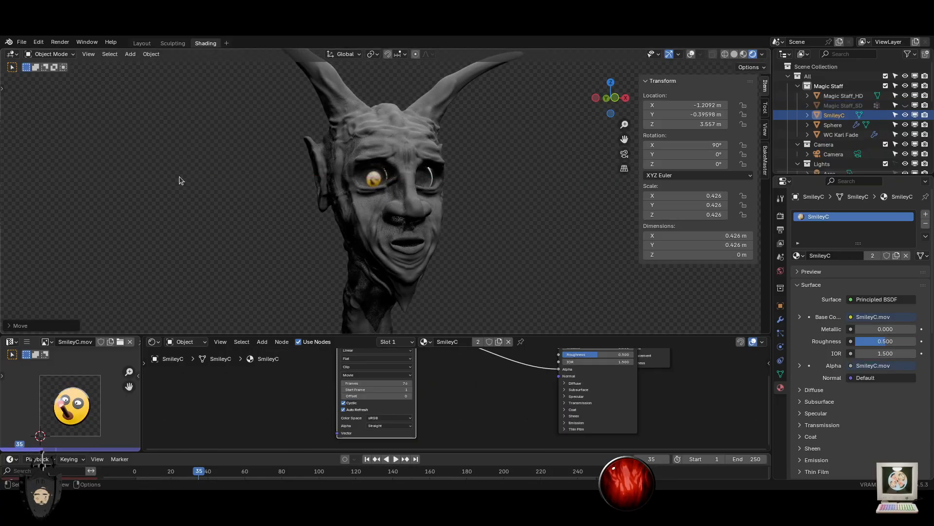
key("KP_Decimal")
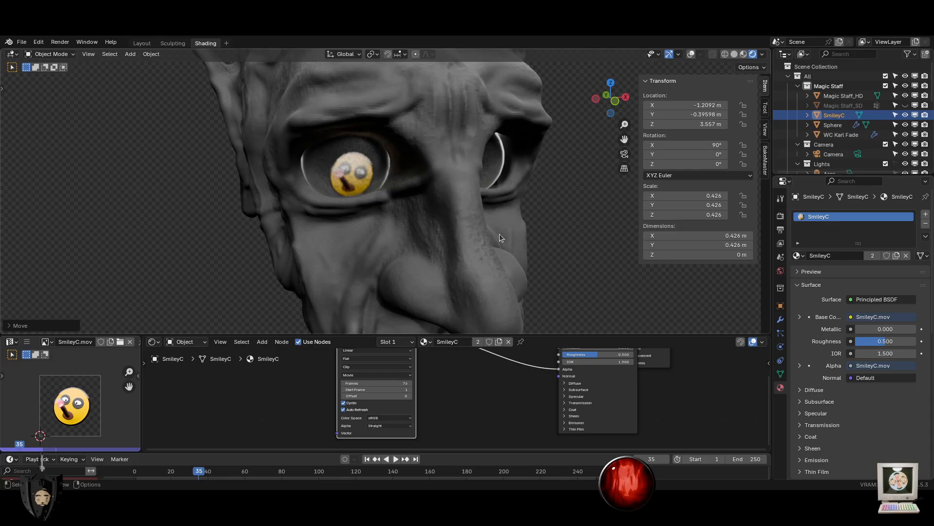
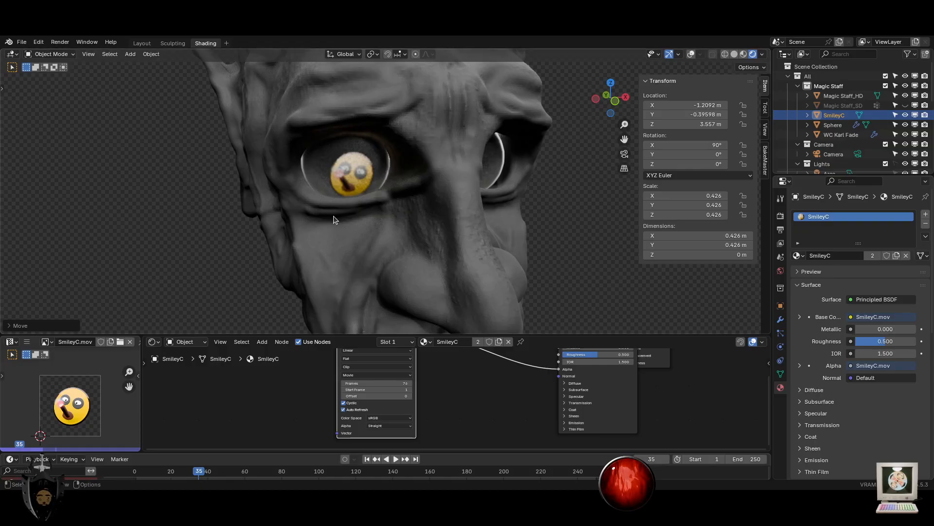
middle_click_drag(534, 171, 448, 233)
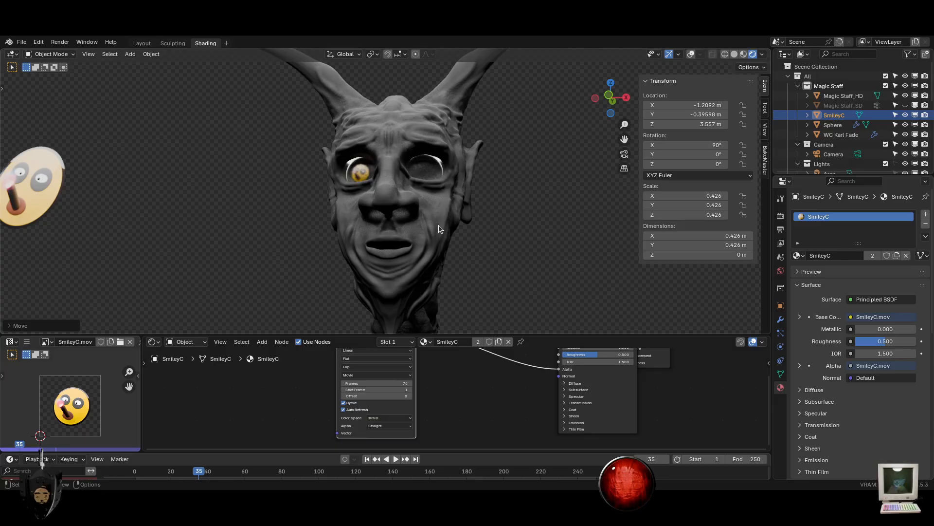
scroll(438, 225, "up", 4)
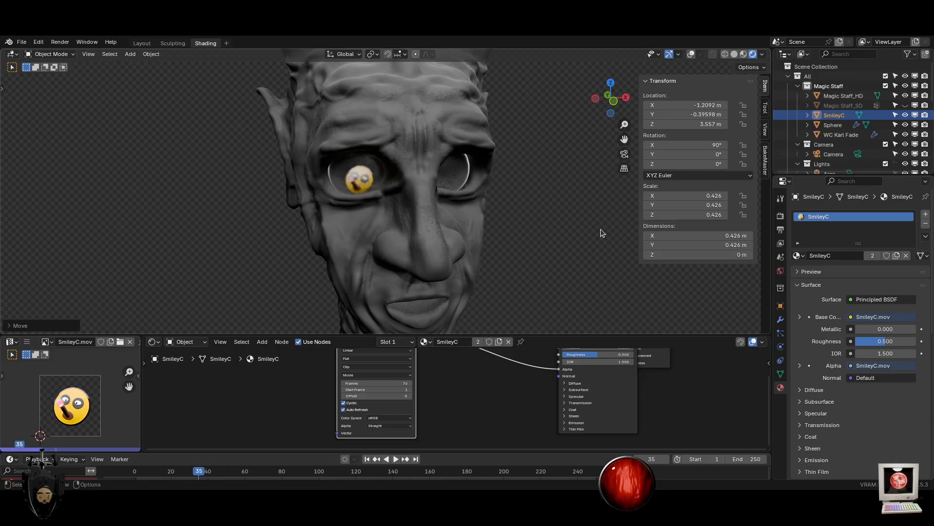
scroll(480, 219, "down", 3)
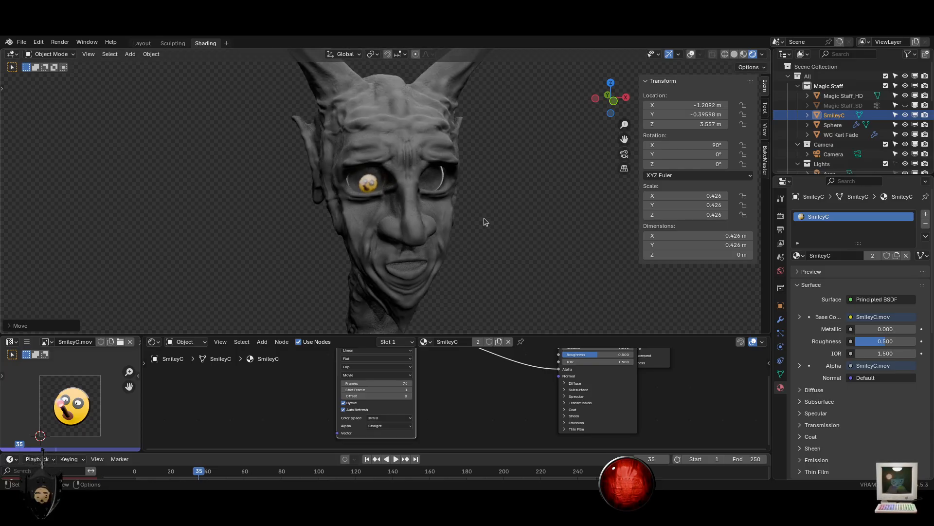
Spread out the Principled BSDF and Material Output nodes of the SmileyC material
middle_click_drag(443, 408, 369, 448)
left_click_drag(646, 437, 573, 356)
key("g")
left_click(683, 382)
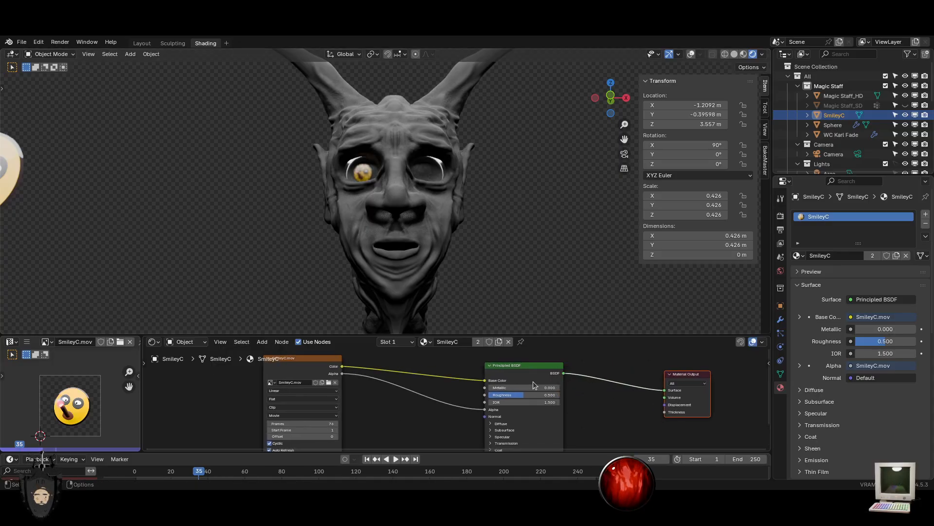
left_click_drag(535, 378, 515, 371)
middle_click_drag(411, 246, 413, 258)
scroll(380, 197, "up", 5)
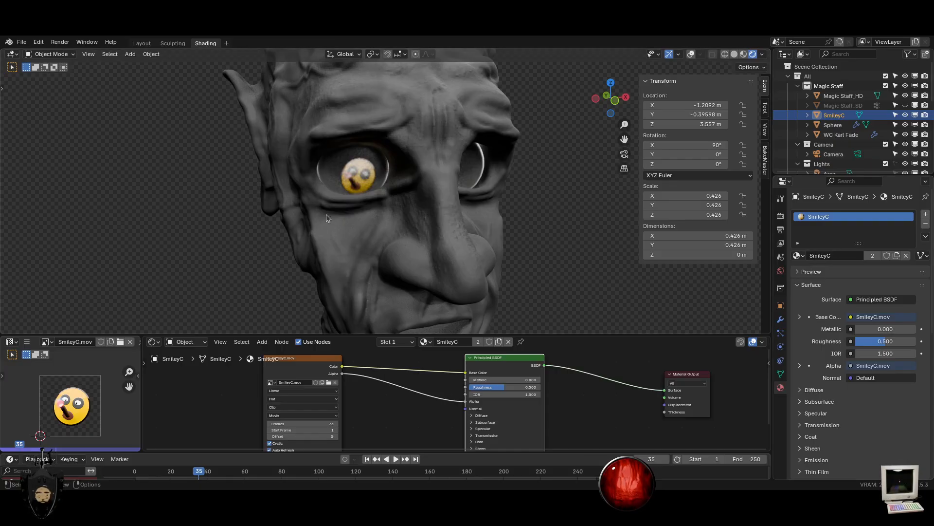
middle_click_drag(528, 262, 450, 261)
scroll(267, 237, "down", 3)
middle_click_drag(267, 237, 331, 231)
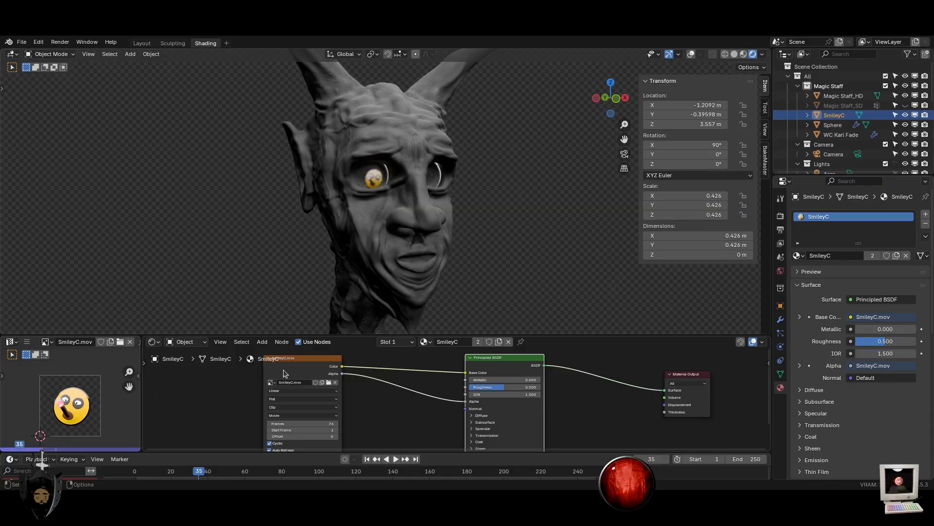
Move the SmileyC.mov texture node farther from the shader and enlarge the Shader Editor area
left_click_drag(297, 368, 269, 369)
scroll(402, 420, "down", 2)
middle_click_drag(402, 420, 379, 436)
scroll(399, 401, "up", 1)
scroll(379, 436, "up", 2)
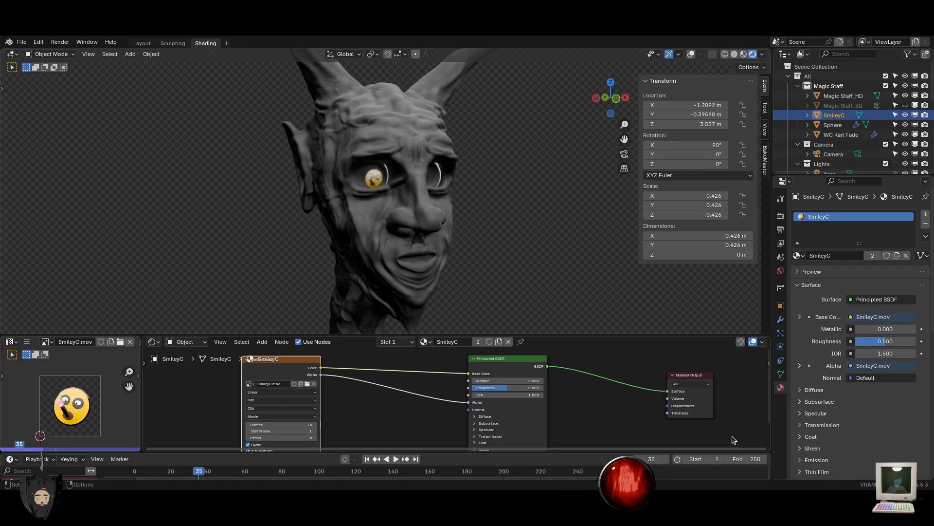
left_click_drag(735, 437, 486, 348)
left_click_drag(580, 327, 581, 287)
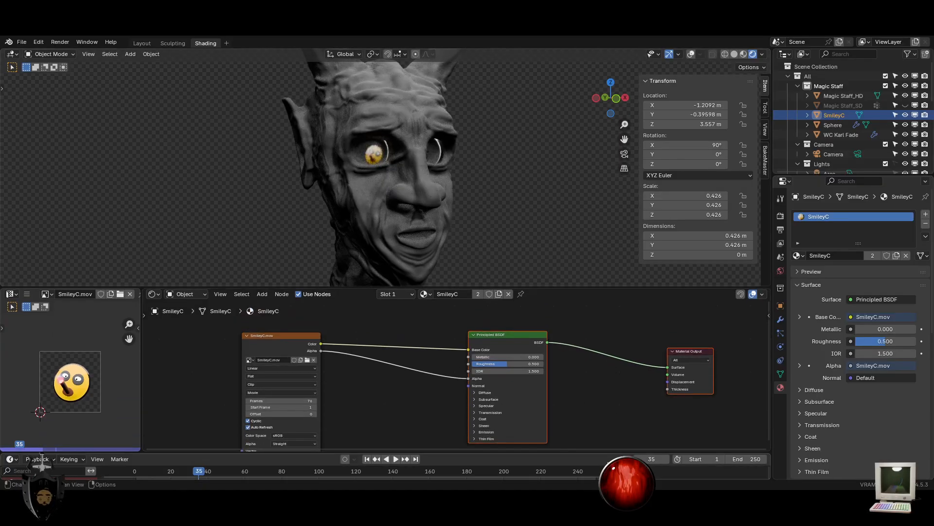
Reposition the SmileyC.mov texture and Material Output nodes closer to the Principled BSDF
scroll(642, 430, "up", 1)
left_click_drag(255, 339, 342, 326)
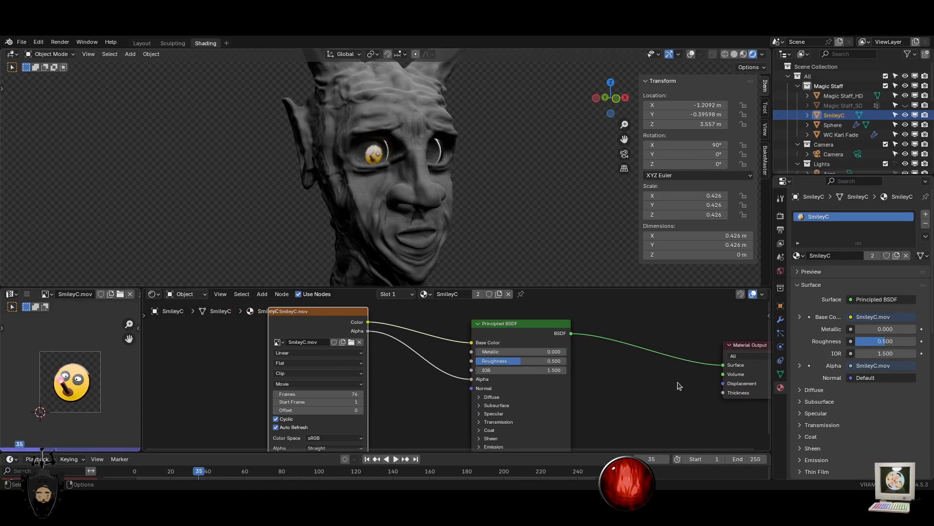
scroll(659, 405, "down", 1)
left_click_drag(734, 418, 660, 330)
left_click_drag(708, 353, 637, 330)
scroll(589, 393, "down", 4)
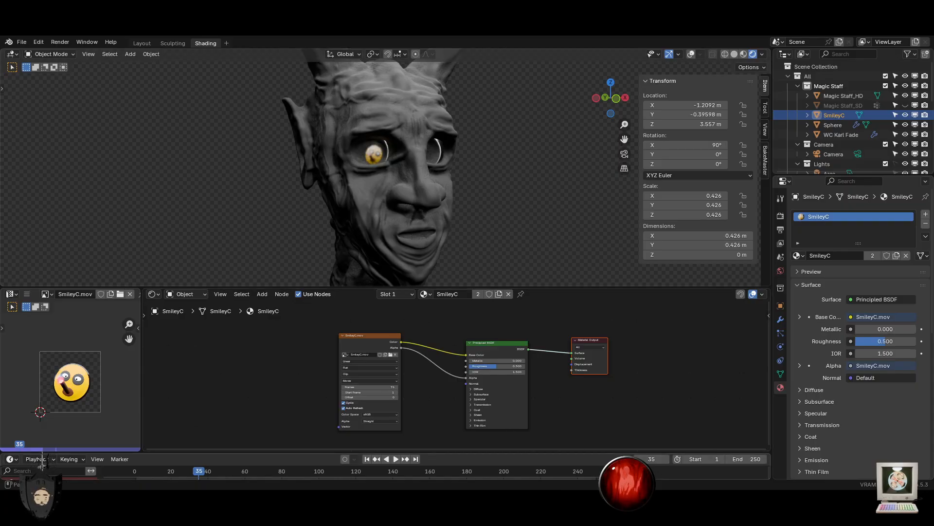
scroll(460, 410, "up", 5)
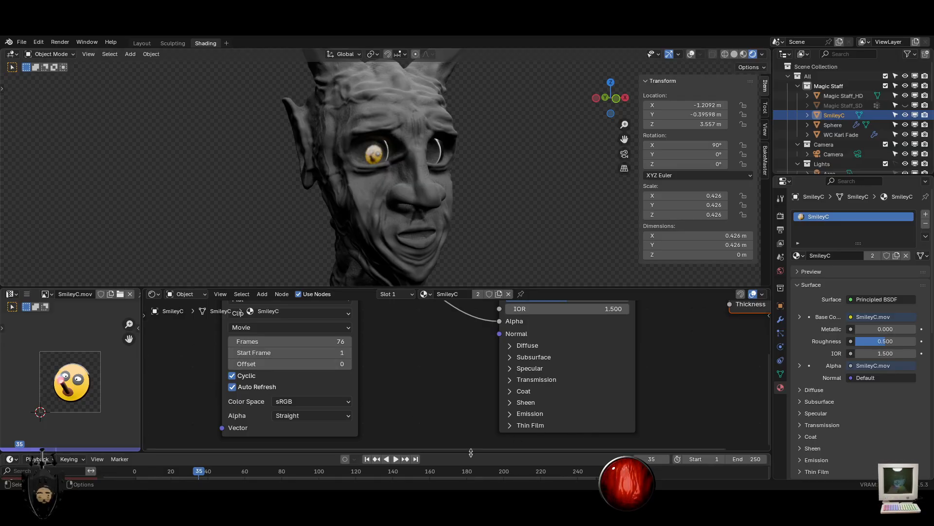
scroll(489, 402, "down", 3)
middle_click_drag(682, 376, 649, 393)
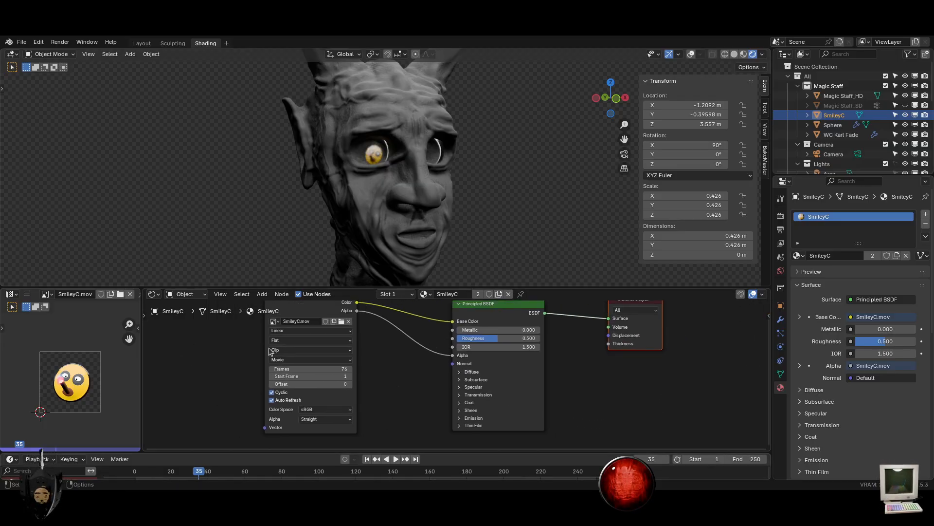
Select the glass eye sphere in front of the smiley so its material nodes are shown
middle_click_drag(386, 358, 380, 377)
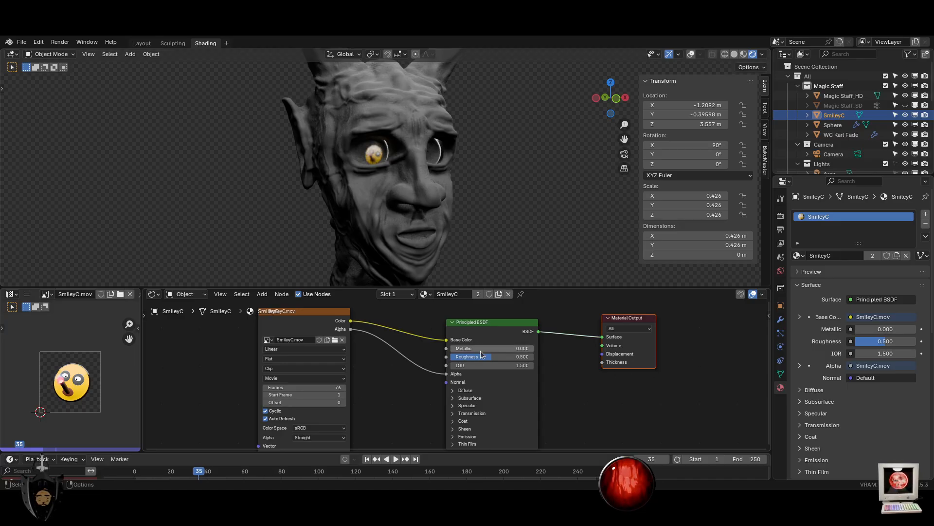
scroll(396, 182, "up", 3)
left_click(314, 136)
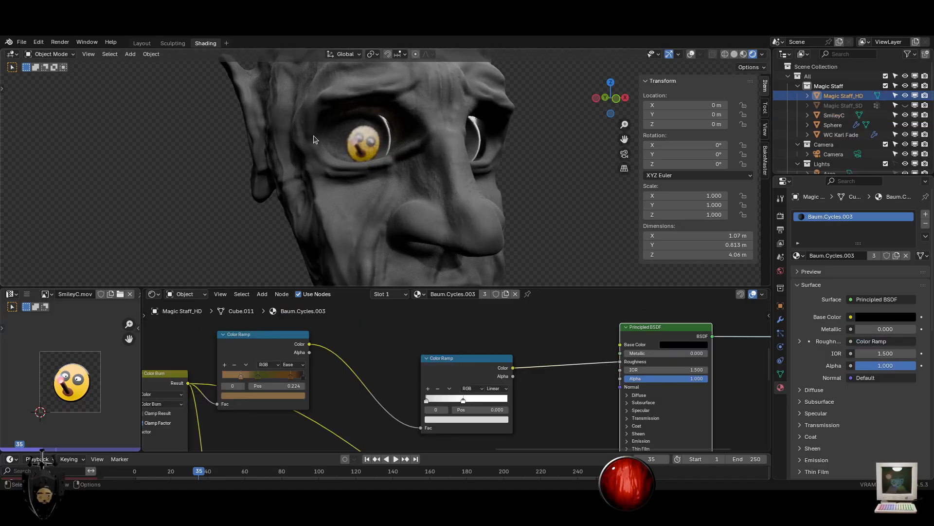
left_click(339, 141)
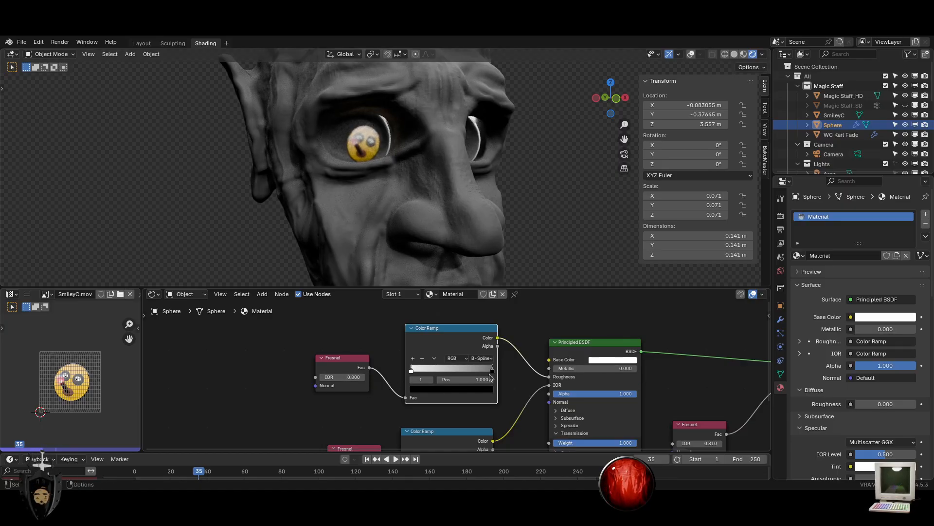
Try moving the stops of the roughness Color Ramp and raising the IOR of its Fresnel node
mouse_move(492, 372)
left_mouse_down()
mouse_move(412, 370)
mouse_move(491, 369)
left_mouse_up()
right_click(405, 372)
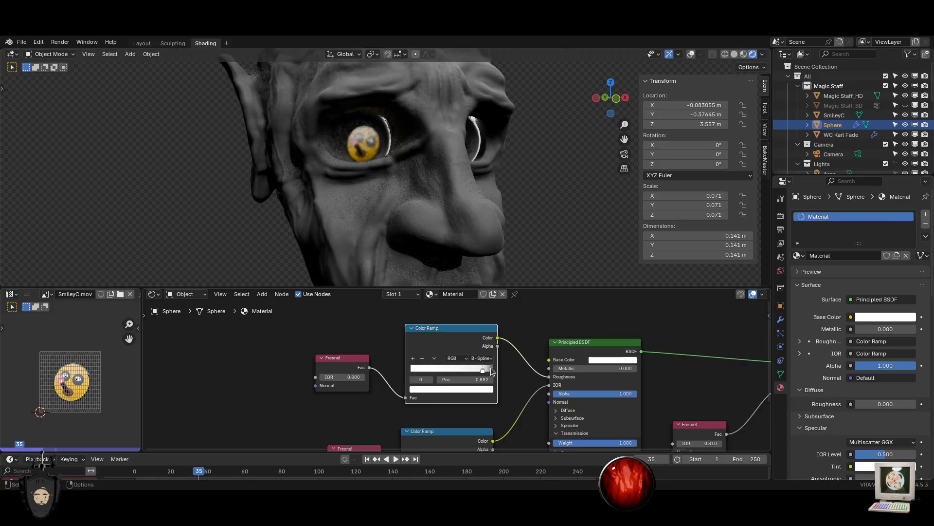
right_click(491, 371)
left_click_drag(344, 377, 458, 378)
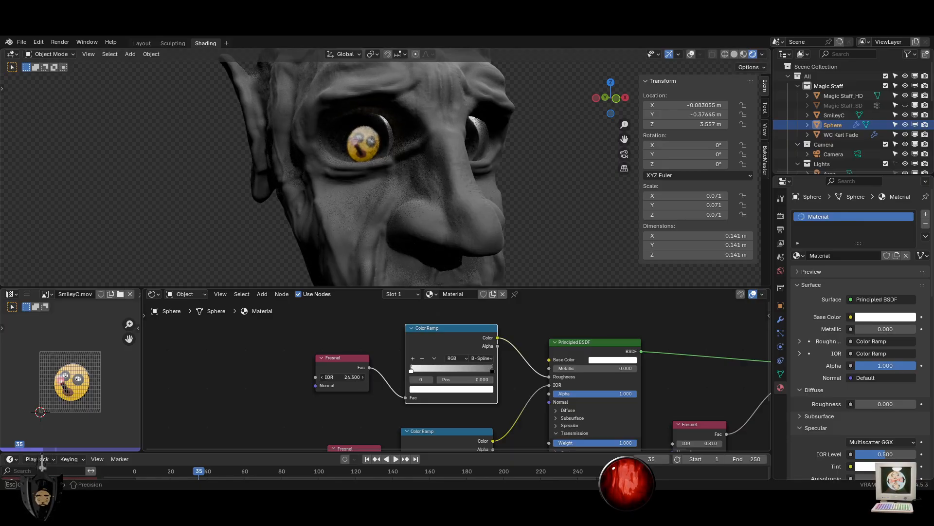
right_click(343, 377)
Try raising the IOR of the Fresnel node that feeds the lower Color Ramp
scroll(391, 401, "down", 2)
middle_click_drag(402, 446, 408, 380)
left_click_drag(366, 390, 389, 390)
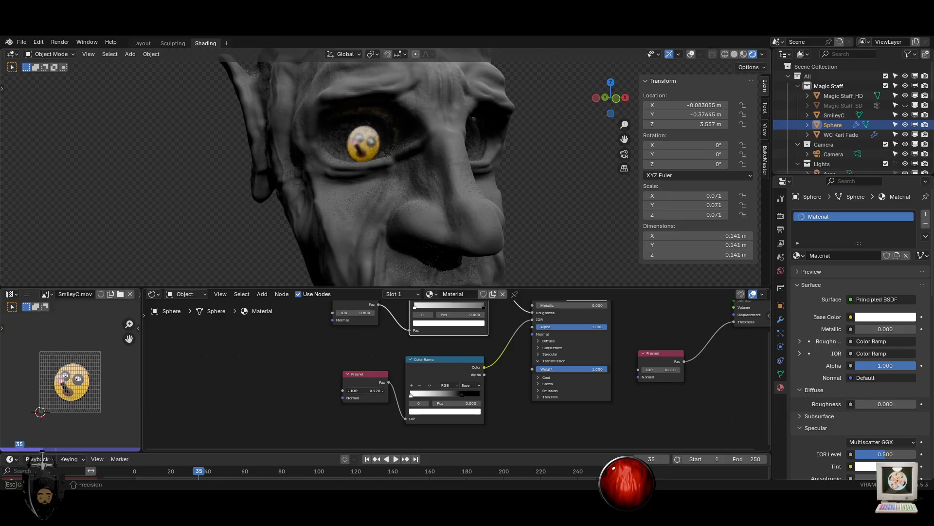
right_click(366, 391)
middle_click_drag(540, 349, 488, 413)
scroll(478, 400, "up", 2)
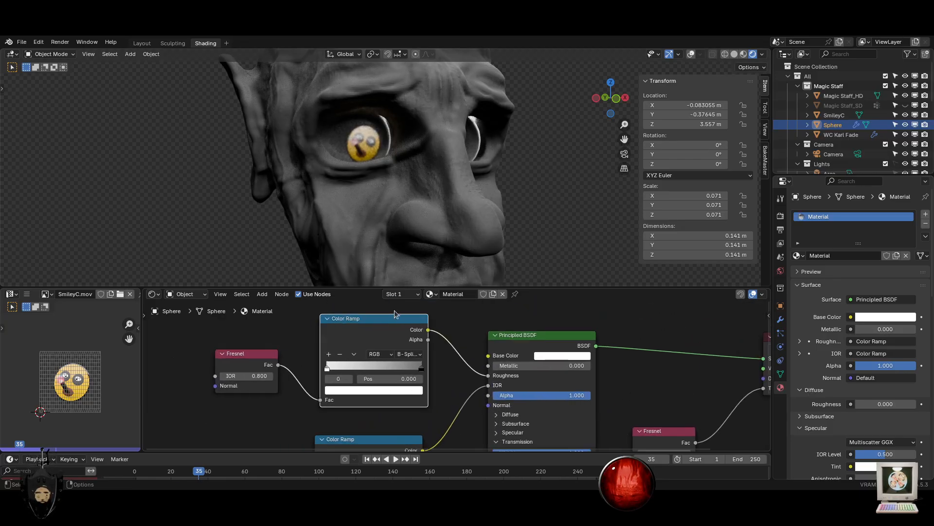
Try lowering the upper Fresnel's IOR and shifting the black stop of the roughness Color Ramp
scroll(382, 167, "up", 3)
scroll(381, 167, "up", 2)
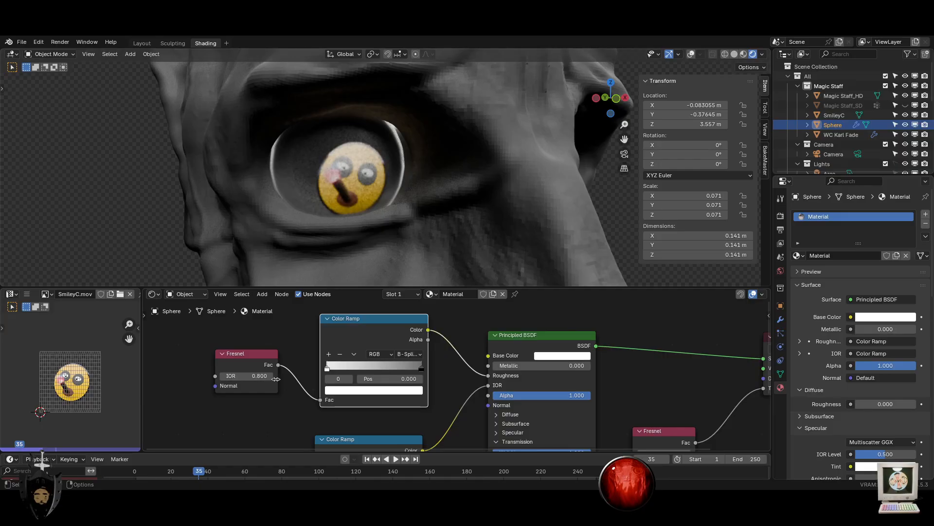
left_click_drag(249, 378, 219, 378)
key("Escape")
left_click_drag(421, 369, 354, 368)
left_click(331, 367)
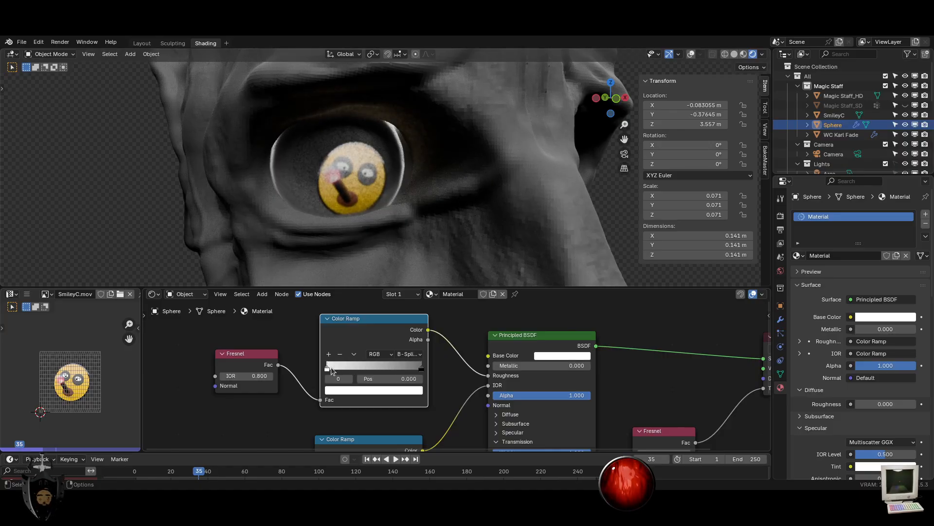
Try changing the white stop of the roughness Color Ramp to black
left_click(357, 392)
left_click_drag(407, 245, 407, 313)
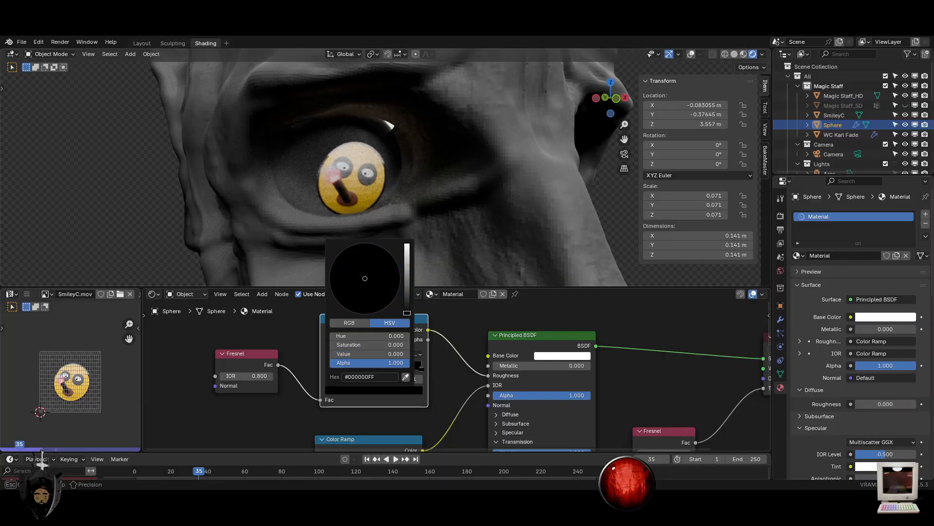
key("Escape")
Move the white stop of the roughness Color Ramp to position 0.141
left_click_drag(350, 371, 313, 361)
key("ctrl+z")
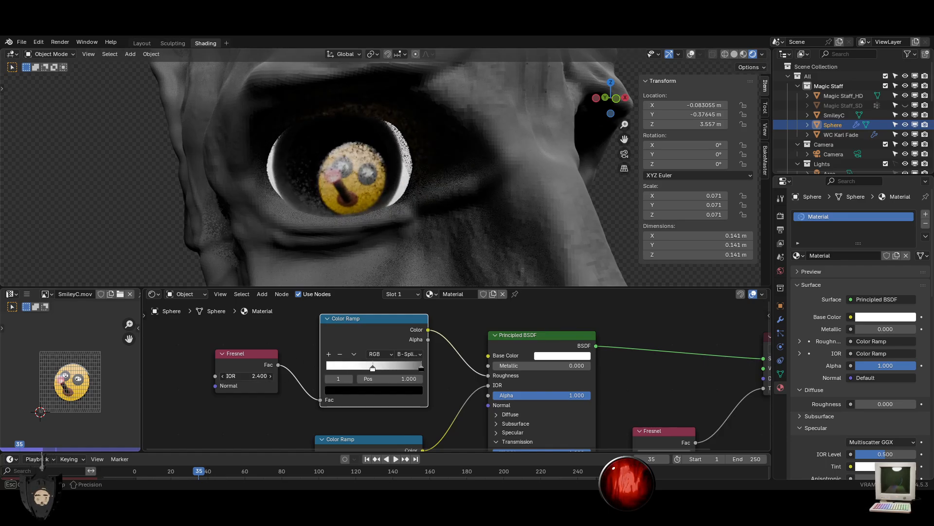
middle_click_drag(349, 219, 330, 218)
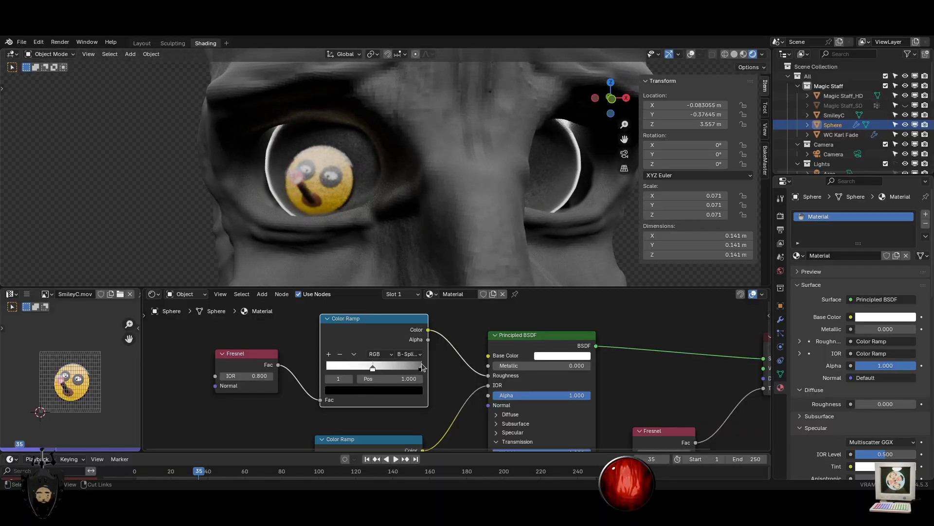
left_click_drag(373, 369, 340, 369)
Try adjusting the metallic value and base color brightness of the Principled BSDF
mouse_move(506, 365)
left_mouse_down()
mouse_move(519, 365)
mouse_move(493, 365)
left_mouse_up()
left_click(549, 356)
left_click_drag(615, 247, 616, 208)
Try moving the black stop of the IOR Color Ramp closer to its white stop
middle_click_drag(409, 363, 435, 273)
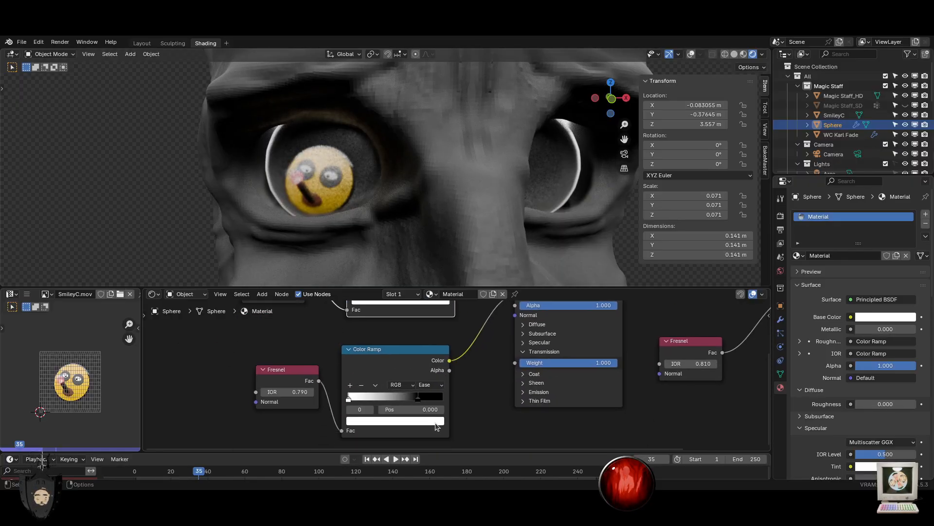
left_click(417, 397)
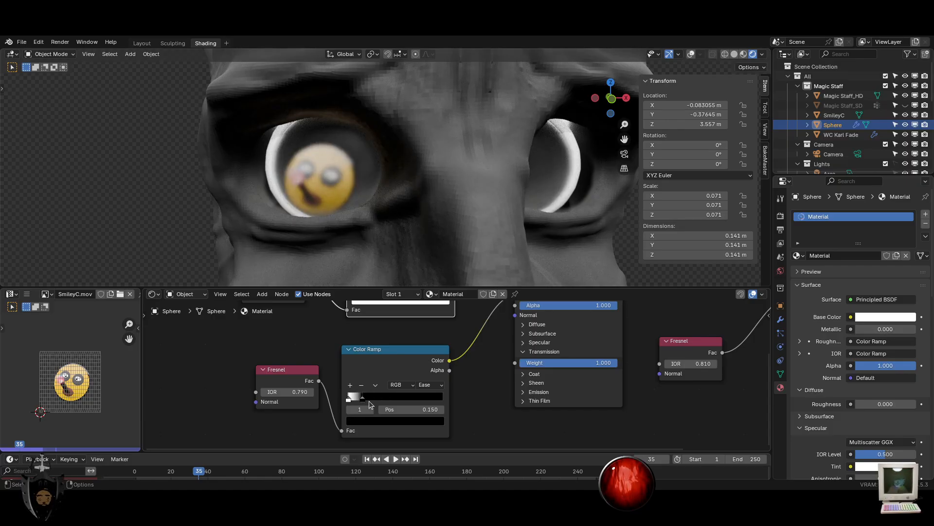
middle_click_drag(468, 375, 398, 404)
left_click_drag(382, 425, 339, 423)
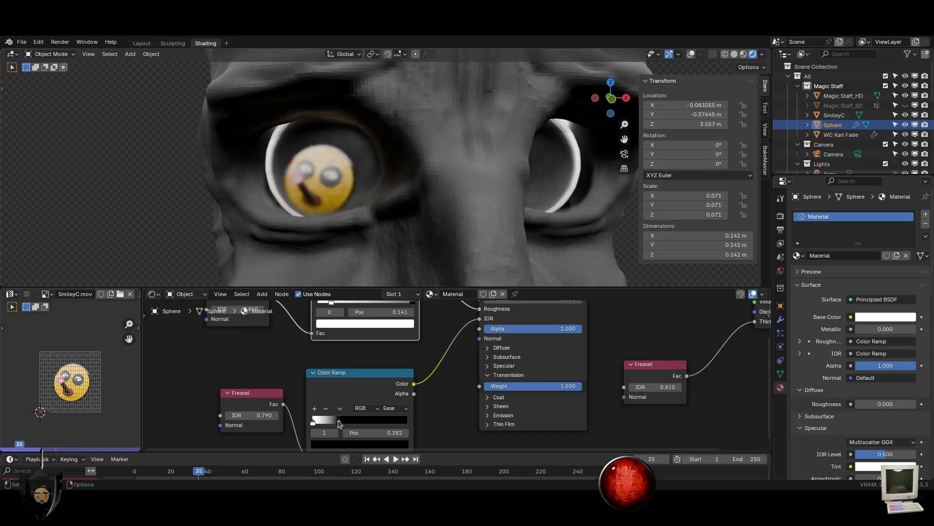
key("ctrl+z")
Move the Principled BSDF, thickness Fresnel and Material Output nodes away from the Color Ramps to make room between them
scroll(474, 403, "down", 9)
left_click_drag(654, 417, 479, 310)
key("g")
left_click(730, 290)
key("shift+a")
left_click(511, 367)
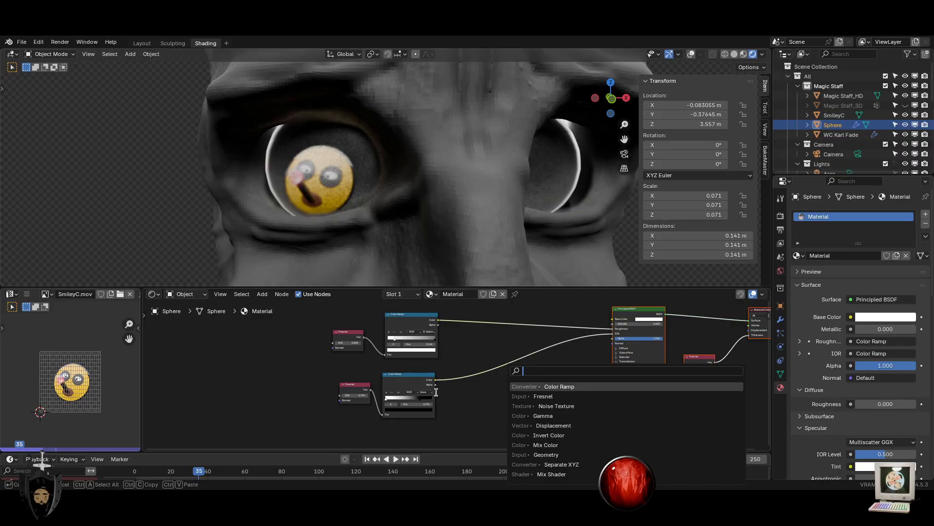
key("Escape")
scroll(466, 360, "down", 2)
key("shift+a")
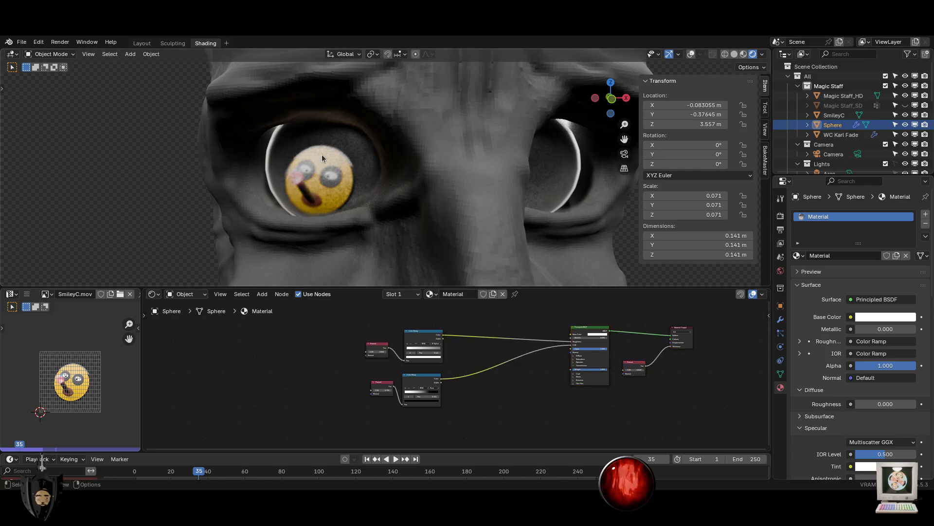
key("shift+a")
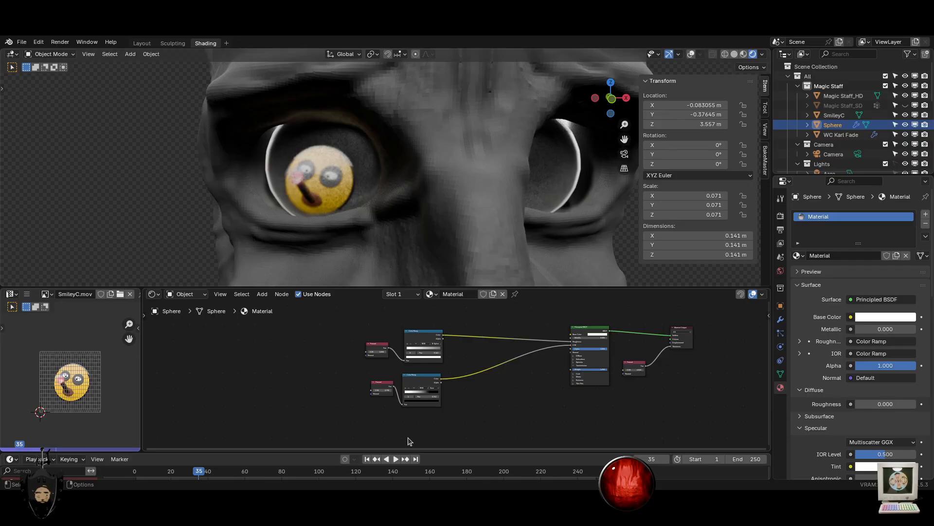
key("shift+a")
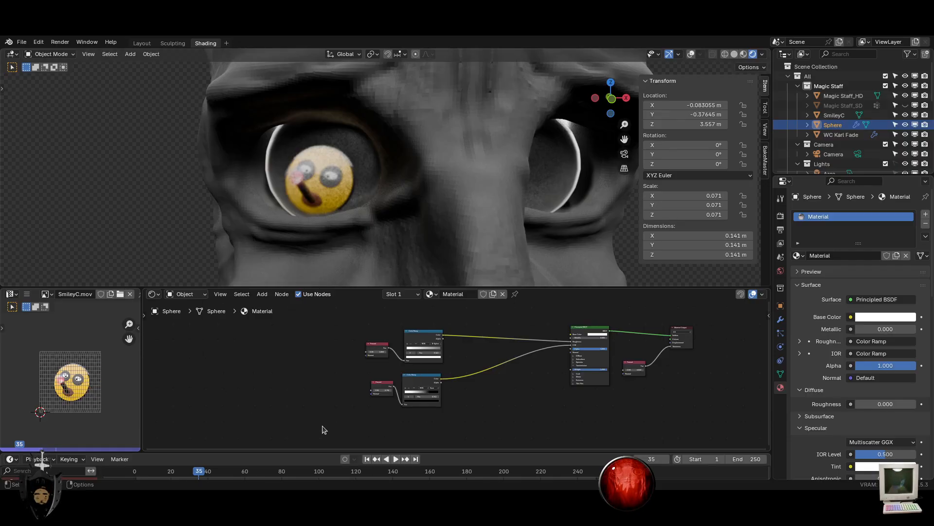
Add a Voronoi Texture node in the empty space below the Principled BSDF
key("shift+a")
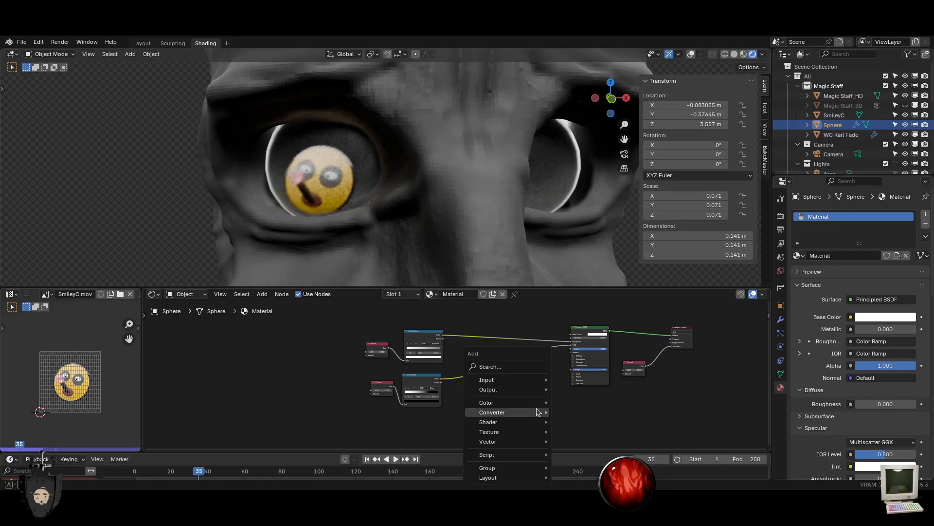
mouse_move(502, 435)
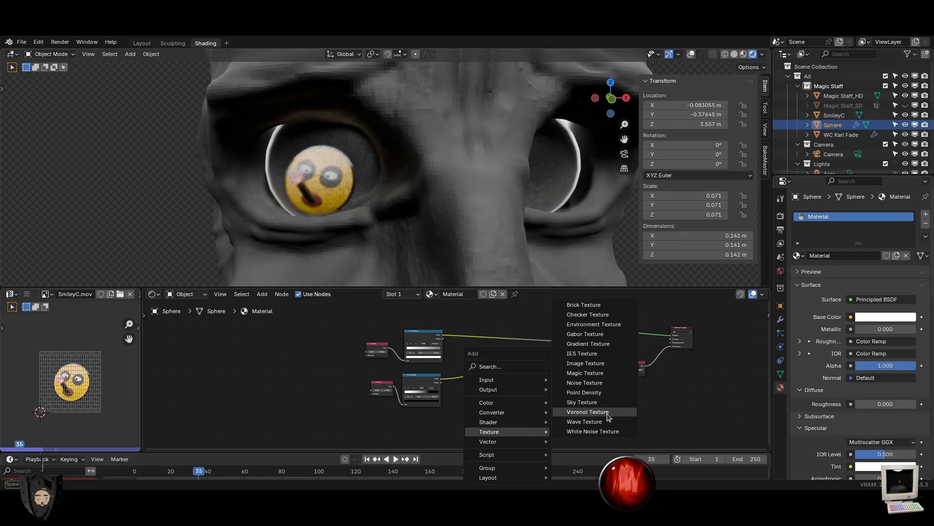
scroll(533, 403, "down", 6)
key("shift+a")
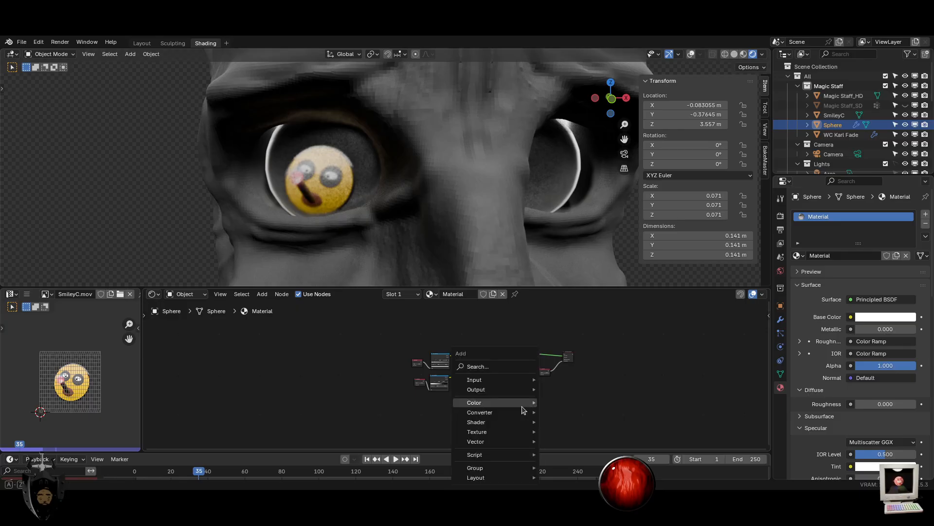
left_click(563, 411)
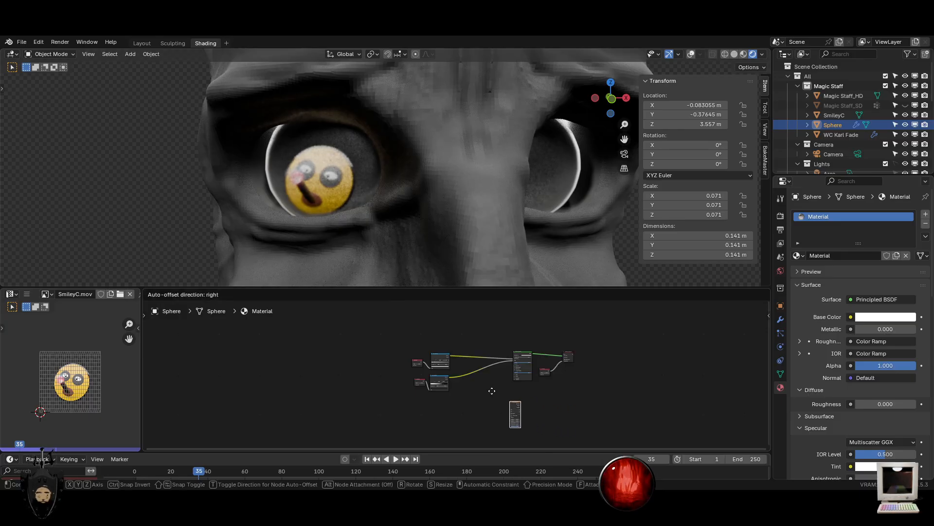
left_click(497, 393)
scroll(497, 393, "up", 5)
key("shift+a")
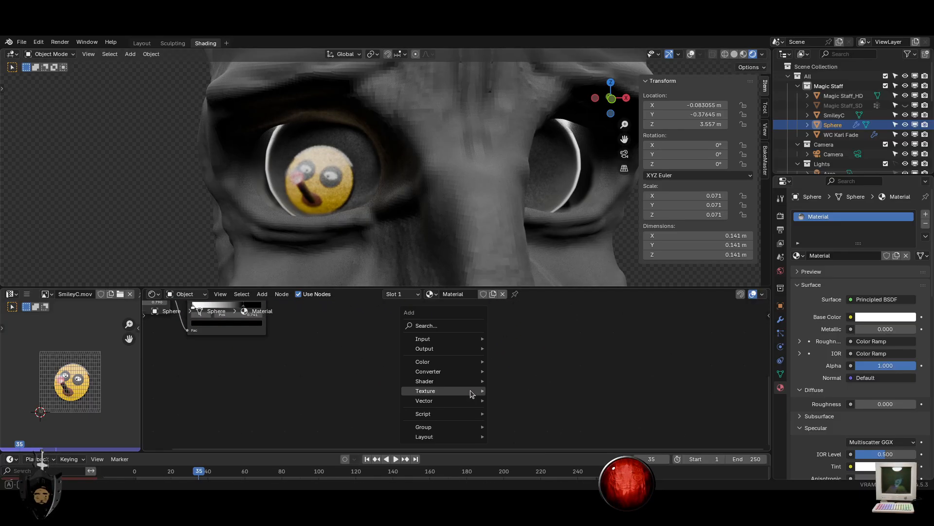
left_click(455, 330)
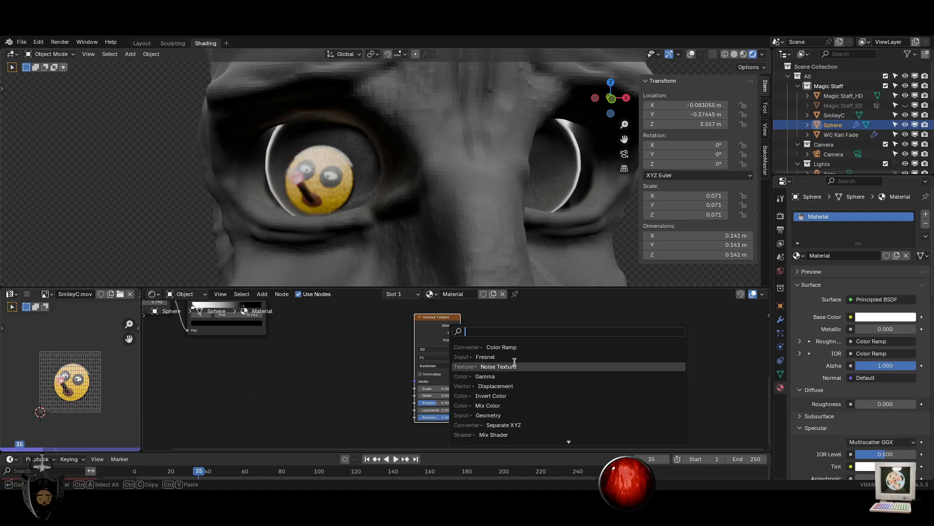
key("Escape")
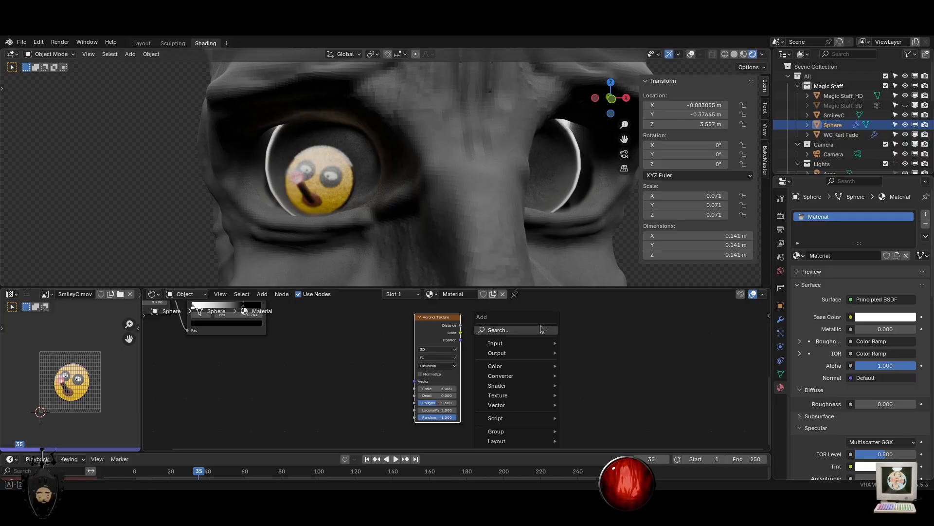
left_click(541, 327)
left_click(602, 353)
left_click(321, 338)
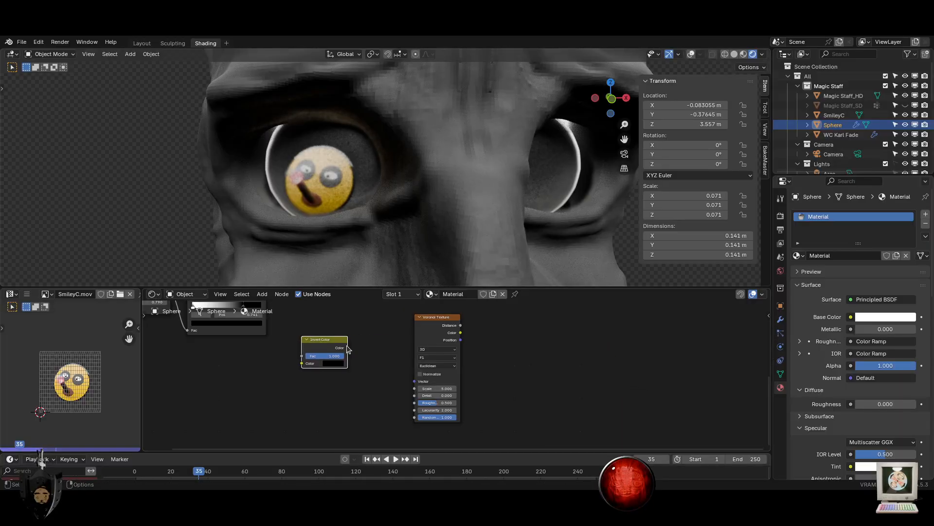
key("x")
Add a new Color Ramp node beside the Voronoi Texture
key("shift+a")
type("c")
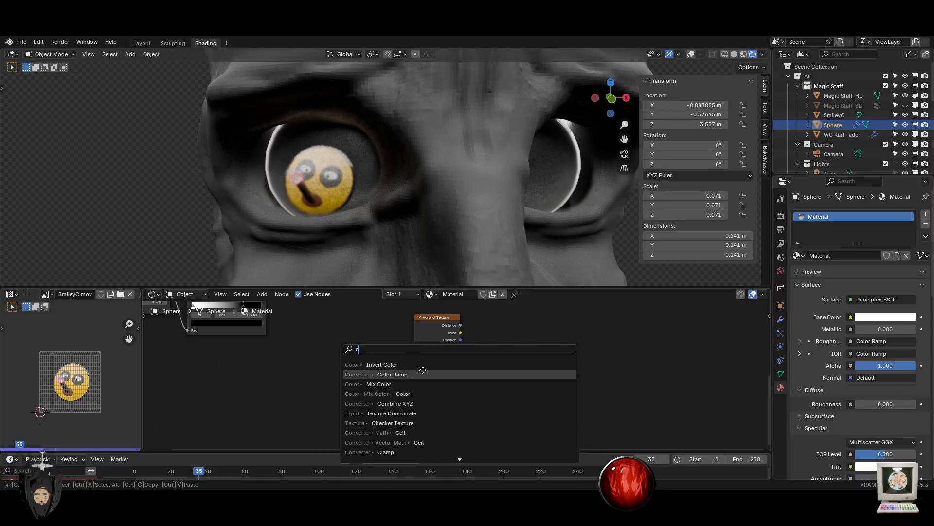
left_click(423, 371)
left_click(517, 342)
scroll(517, 342, "down", 4)
middle_click_drag(571, 355, 489, 414)
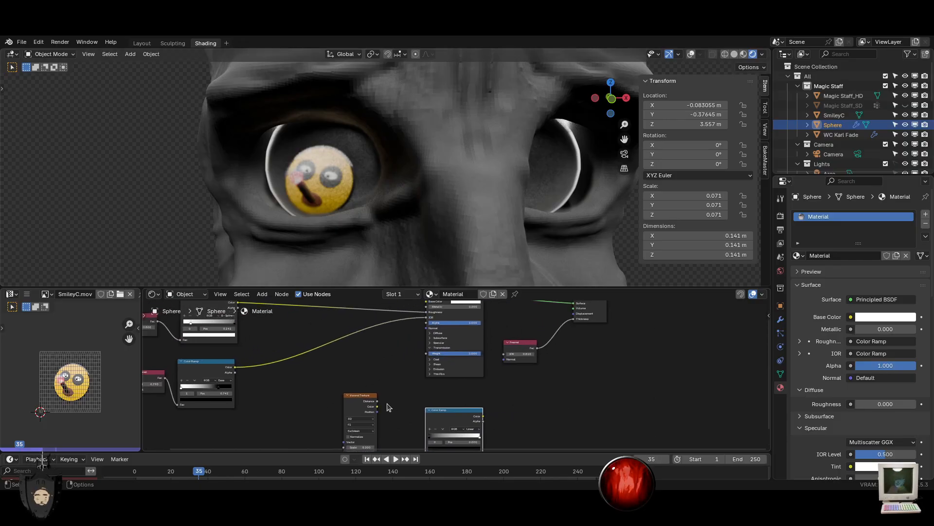
Arrange the Voronoi Texture and new Color Ramp near the existing ramps and link the Voronoi Distance output to the ramp's Fac input
left_click_drag(365, 400, 271, 415)
left_click_drag(451, 419, 237, 416)
middle_click_drag(257, 430, 267, 404)
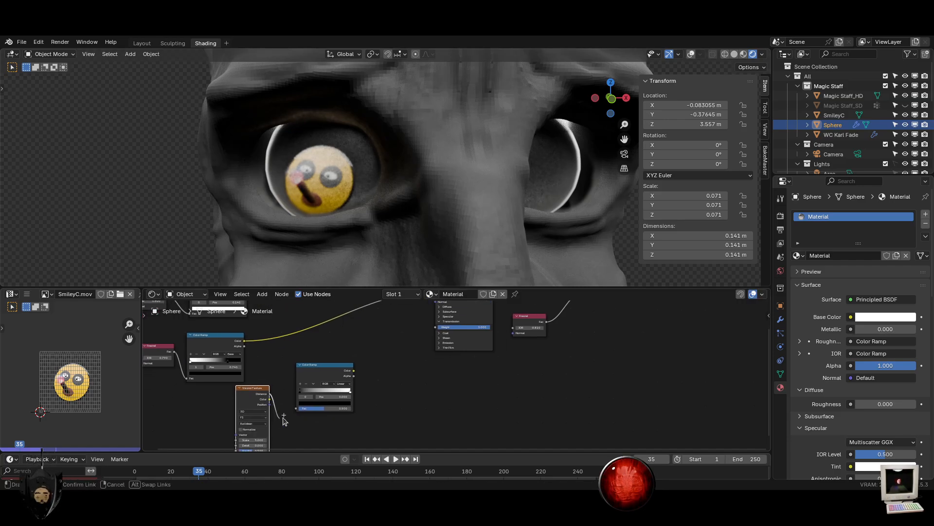
left_click_drag(297, 409, 298, 409)
middle_click_drag(394, 392, 384, 437)
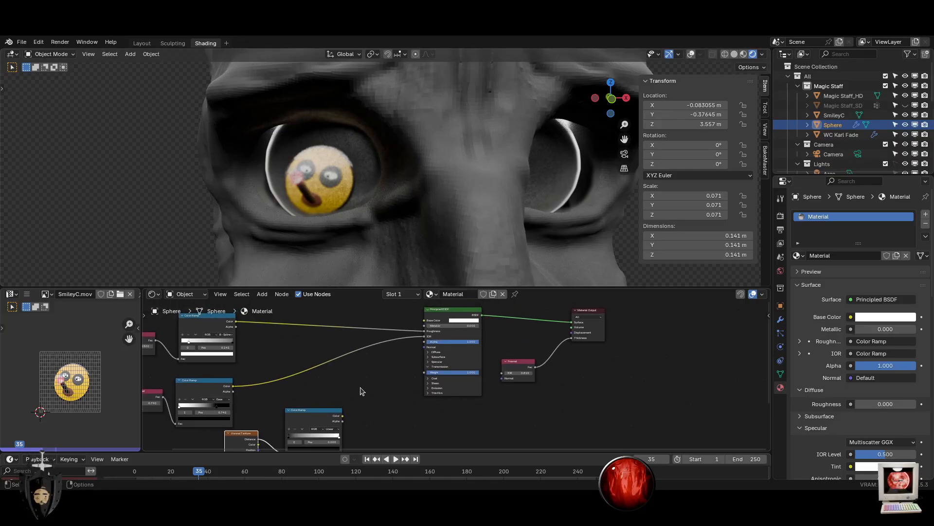
left_click_drag(321, 422, 354, 384)
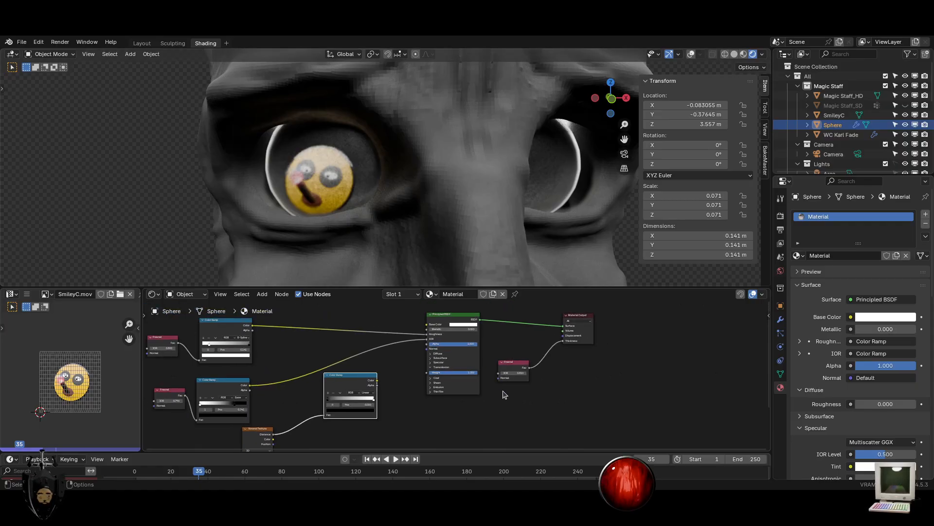
Maximize the shader editor and reposition the Voronoi Texture and its Color Ramp closer to the Principled BSDF
key("ctrl+space")
scroll(513, 381, "down", 2)
middle_click_drag(355, 328, 397, 359)
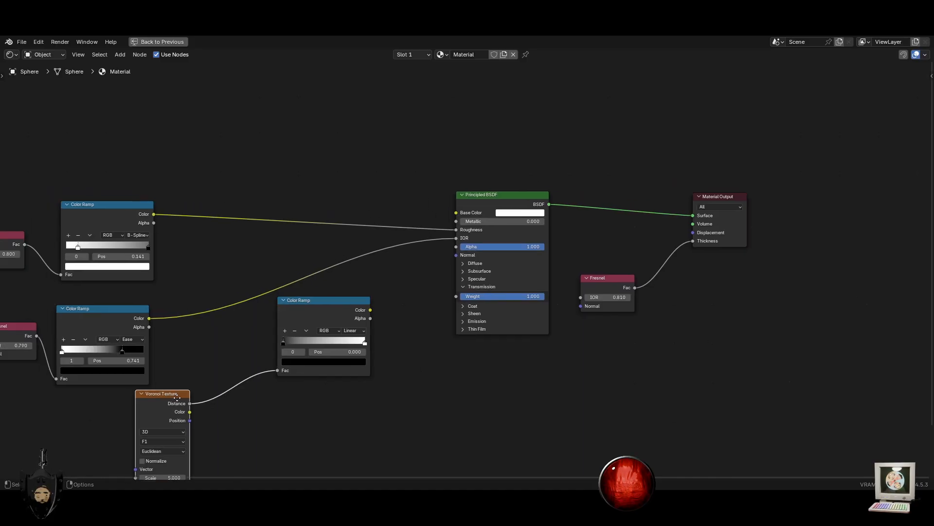
left_click(239, 364)
left_click_drag(332, 317, 365, 302)
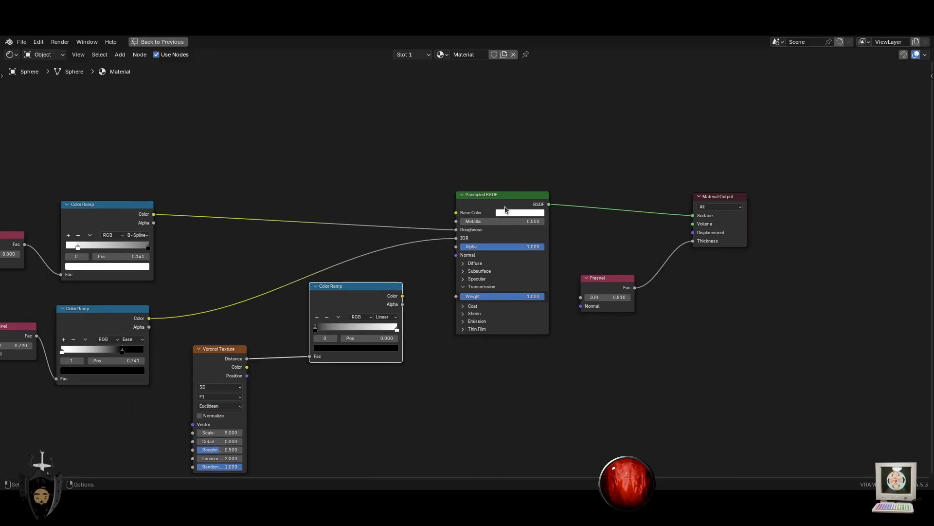
Move the Principled BSDF, the Fresnel beside it and the Material Output upward to make room around the new Color Ramp
left_click_drag(507, 206, 470, 187)
left_click_drag(621, 286, 651, 240)
left_click_drag(782, 281, 561, 154)
key("g")
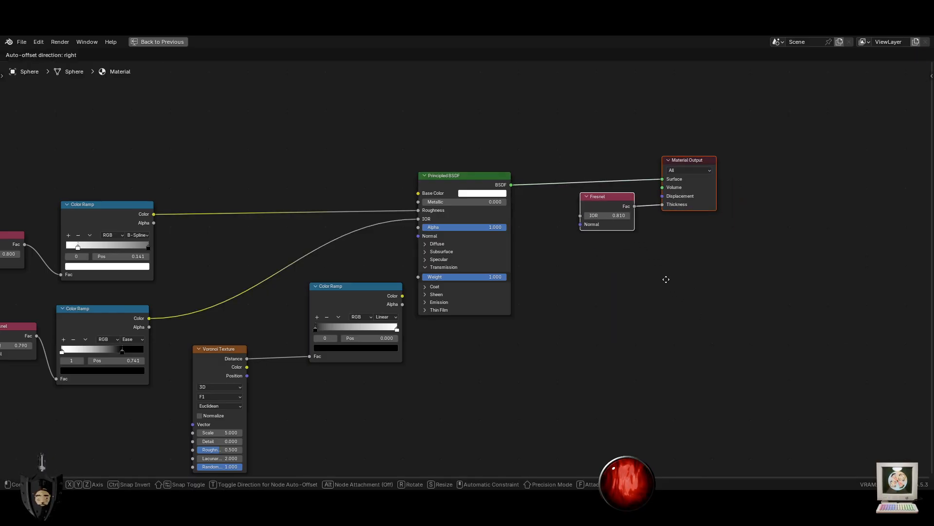
left_click(665, 278)
Link the Voronoi's Color Ramp Color output to the Principled BSDF Base Color and shift the ramp slightly toward the Voronoi Texture
left_click_drag(402, 296, 403, 274)
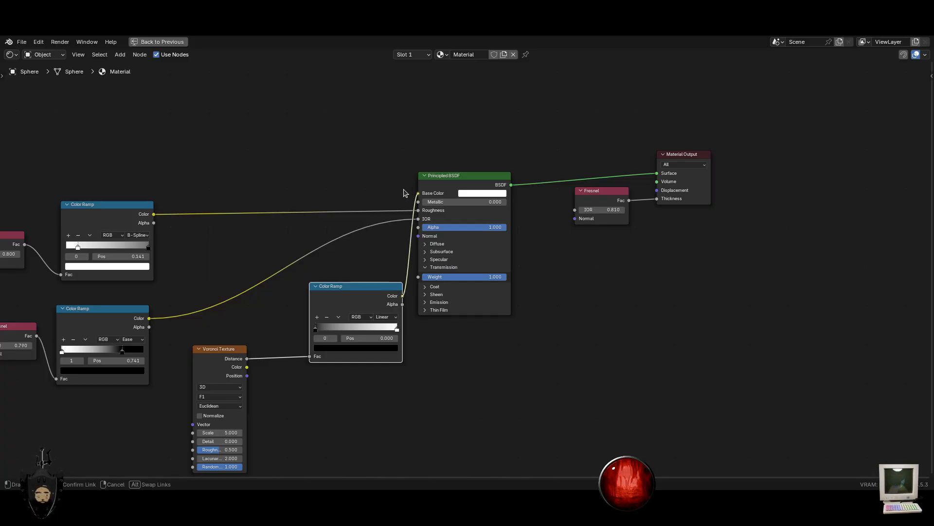
left_click_drag(403, 193, 404, 193)
key("g")
left_click(140, 417)
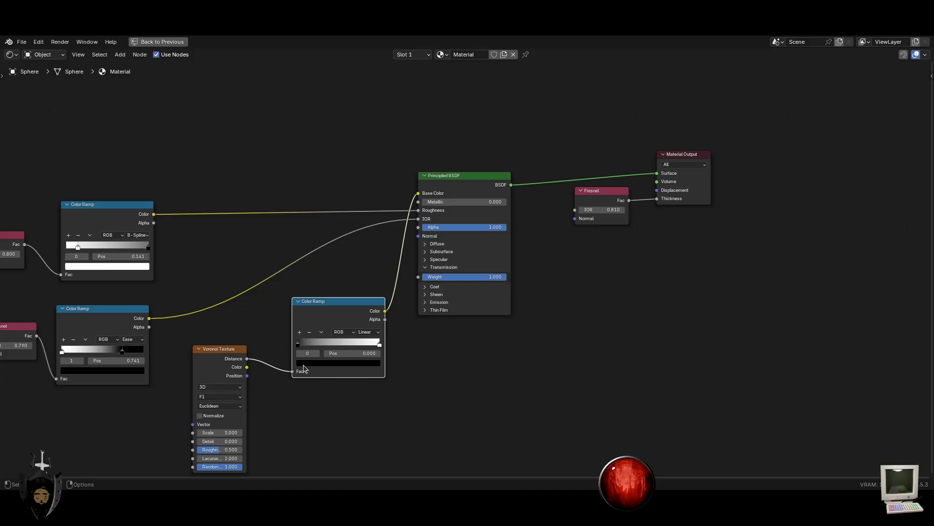
Move the Principled BSDF, Fresnel and Material Output together farther up and away from the Color Ramps
left_click_drag(799, 312, 452, 131)
key("g")
left_click(549, 291)
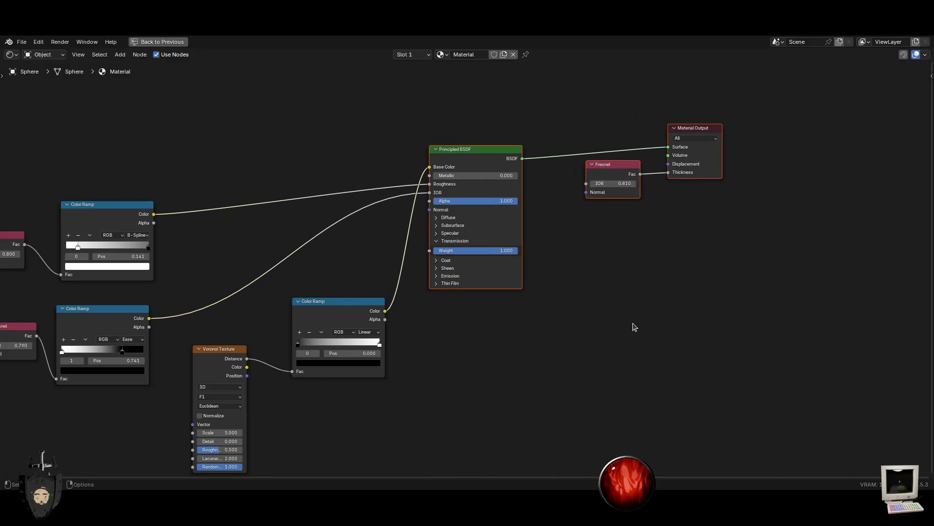
Restore the multi-editor layout and move the Voronoi Texture node slightly upward beside its Color Ramp
key("shift+a")
key("ctrl+space")
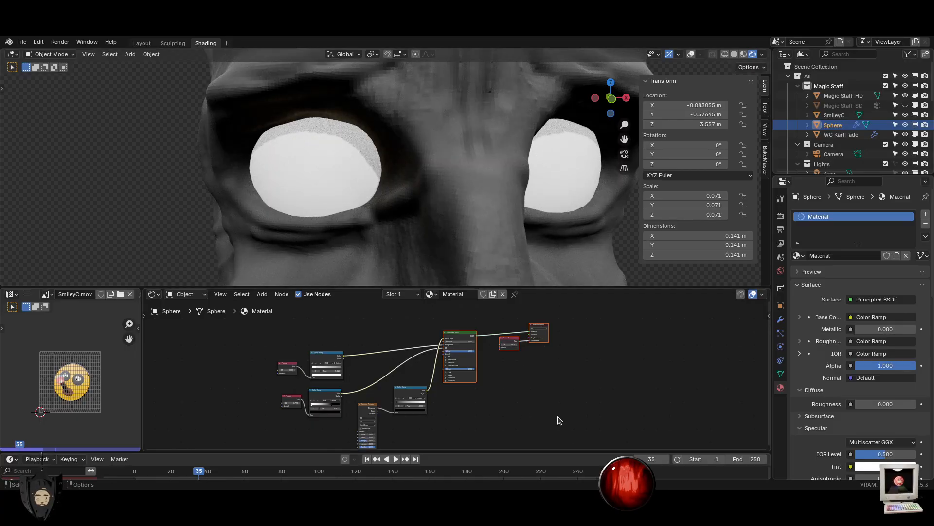
middle_click_drag(377, 396, 417, 359)
scroll(378, 422, "up", 2)
scroll(320, 370, "up", 3)
scroll(320, 374, "up", 1)
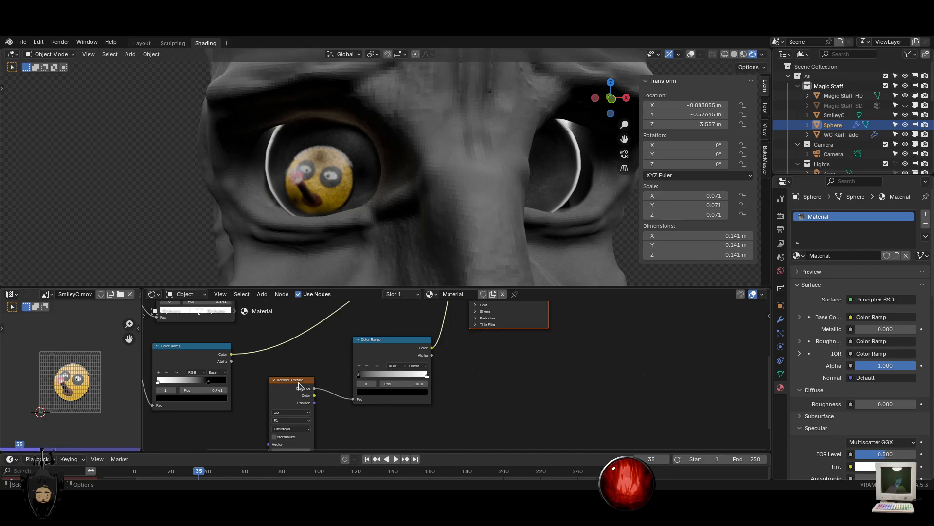
left_click_drag(299, 381, 301, 360)
scroll(441, 410, "down", 4)
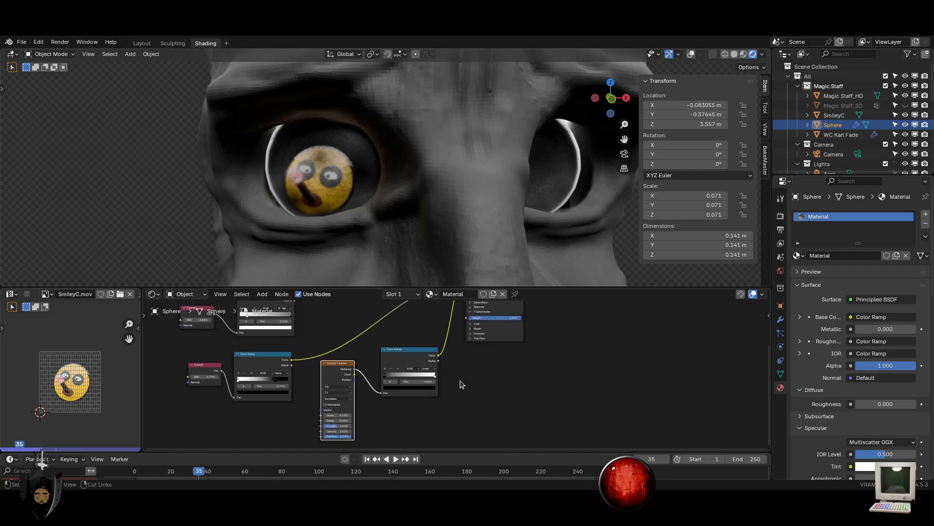
Maximize the shader editor, add a Bump node and place it just below the Principled BSDF
key("ctrl+space")
key("shift+a")
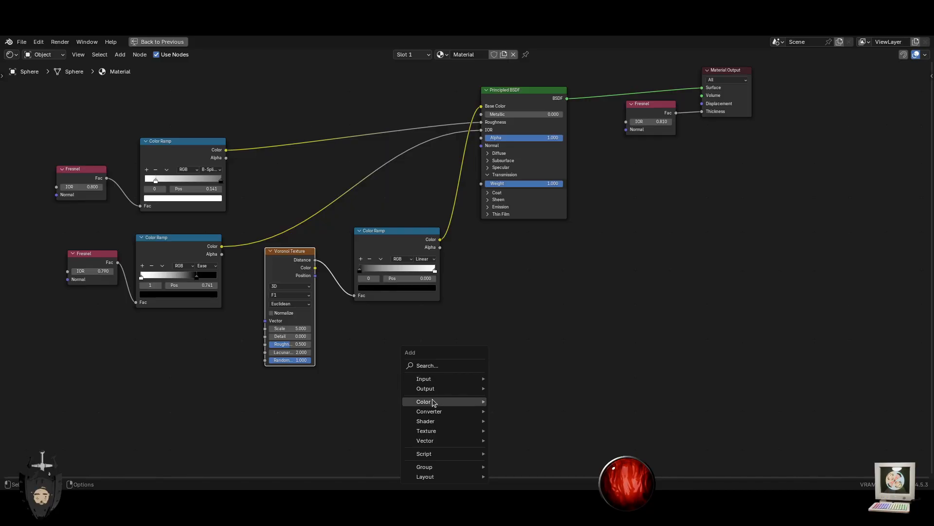
type("bump")
key("Return")
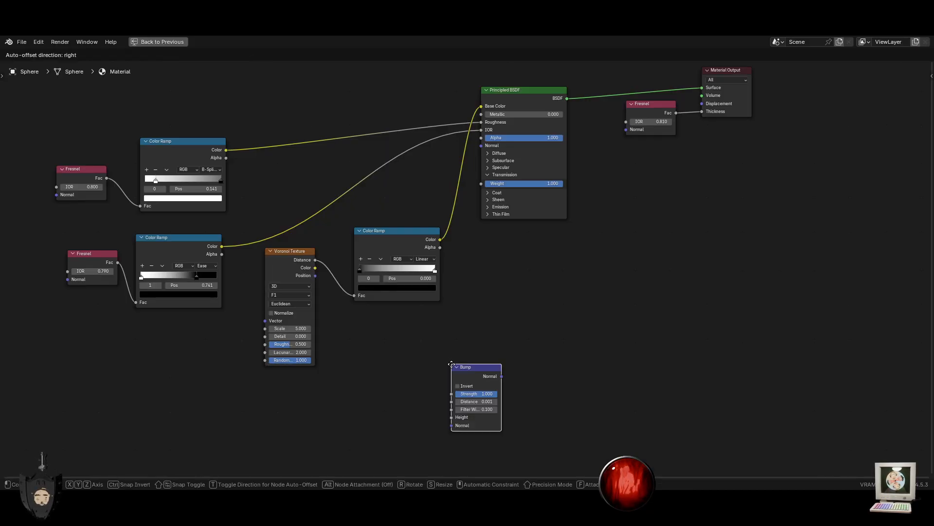
left_click(452, 220)
middle_click_drag(502, 225, 480, 261)
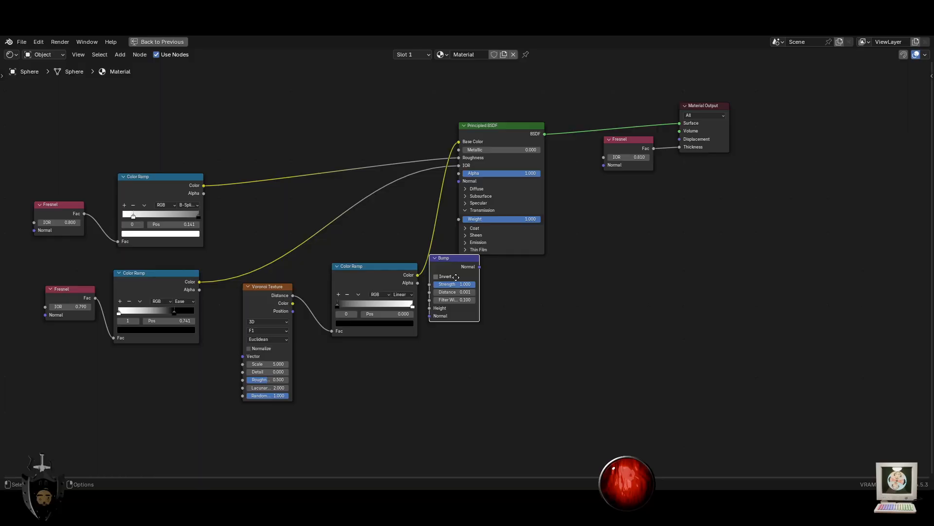
left_click(490, 299)
Bring the stops of the Voronoi's Color Ramp closer together, with the white stop at 0.577, and restore the multi-editor layout
key("shift+a")
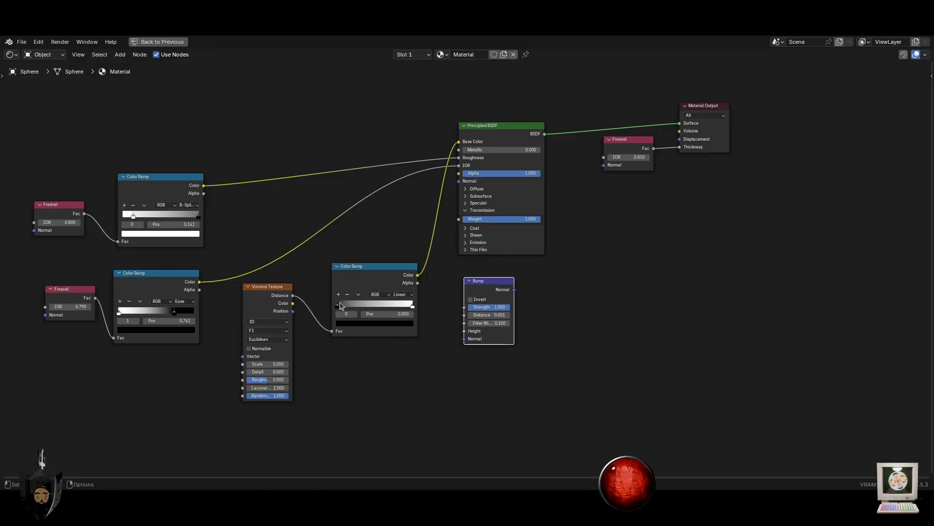
left_click(411, 304)
key("ctrl+space")
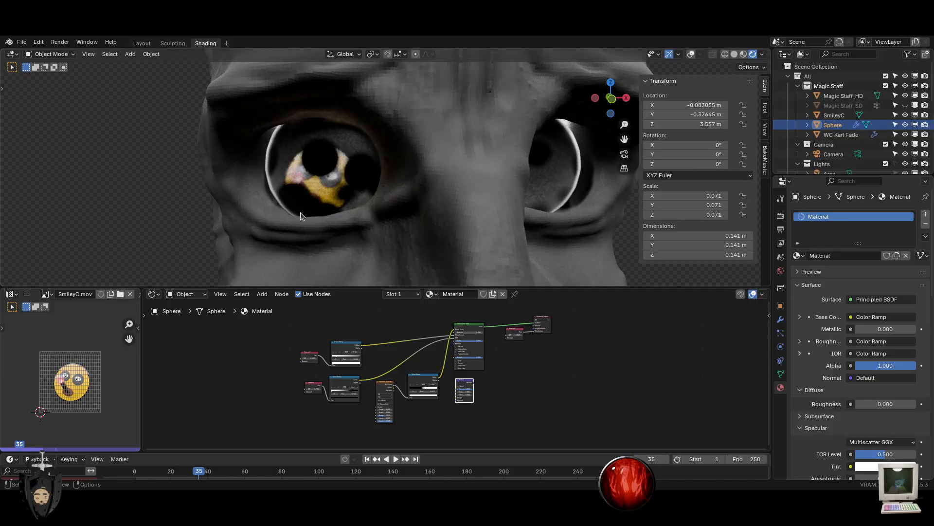
Set the Voronoi Texture's Randomness to 0 and its Scale to 58.4, checking the pattern on the eye
scroll(299, 212, "up", 4)
mouse_move(508, 352)
middle_mouse_down()
mouse_move(518, 409)
mouse_move(460, 352)
middle_mouse_up()
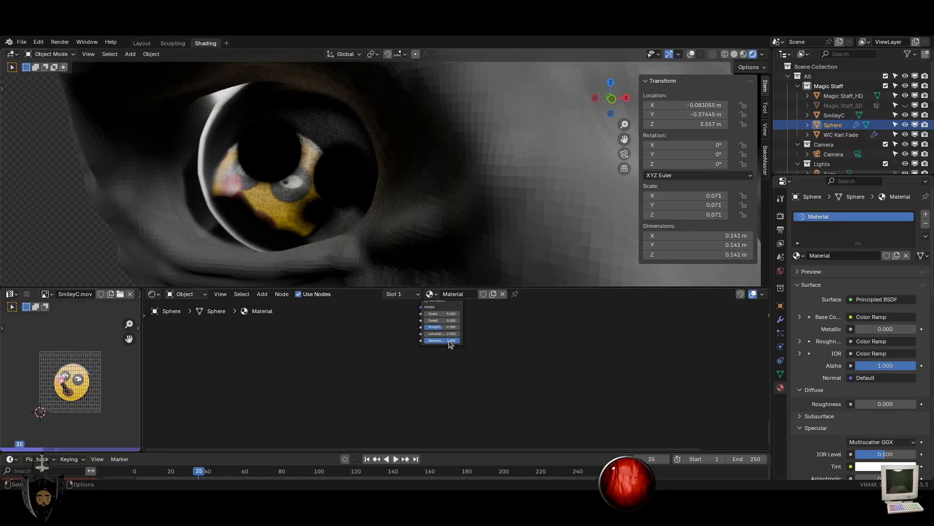
left_click_drag(458, 342, 429, 342)
middle_click_drag(458, 342, 445, 384)
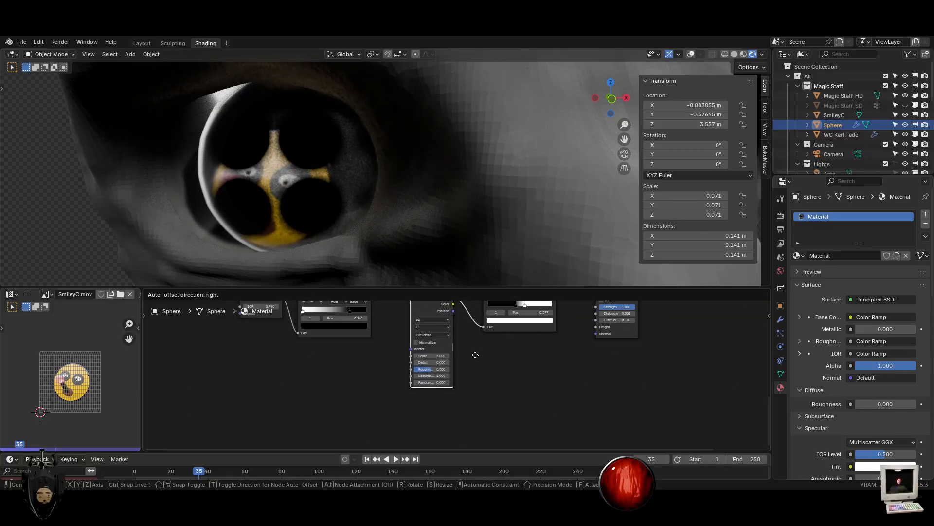
left_click_drag(436, 355, 468, 355)
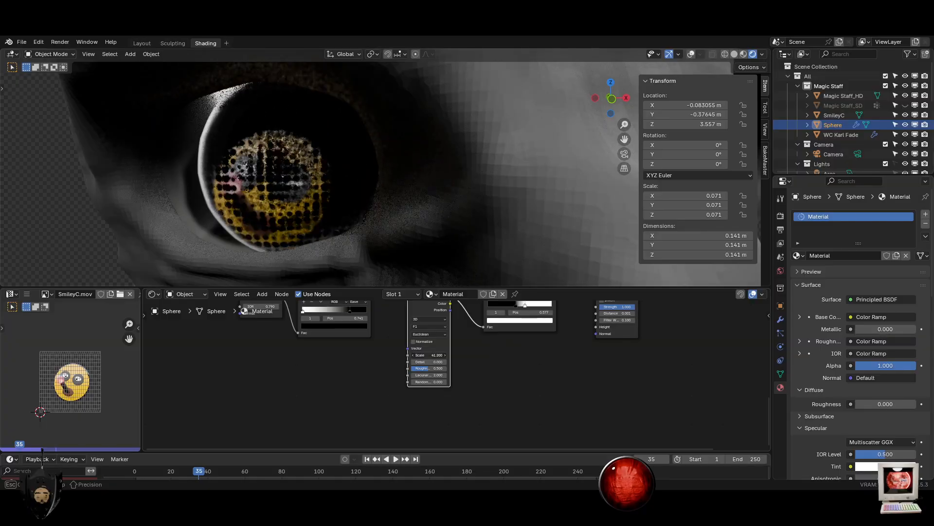
scroll(367, 202, "down", 8)
scroll(367, 200, "up", 8)
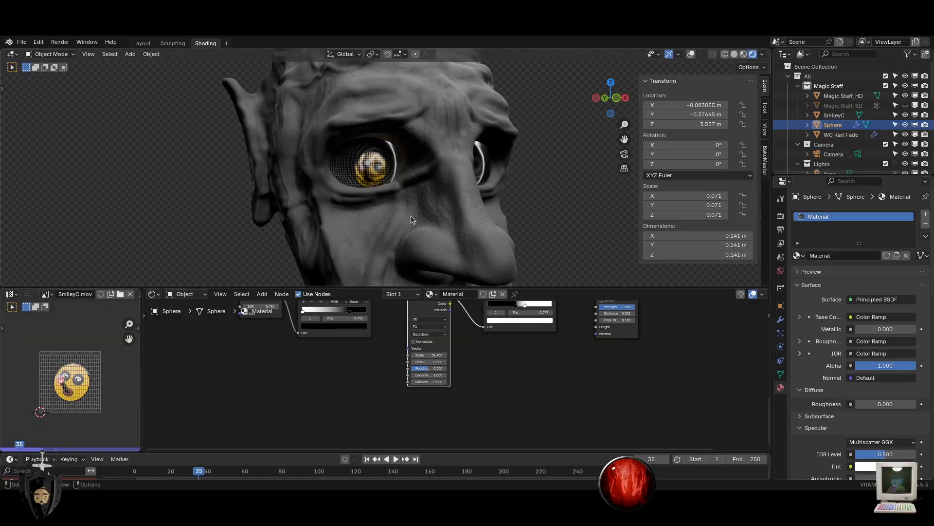
Set the Voronoi Texture's Randomness to 1 and its Scale to 41.2
scroll(448, 404, "up", 1)
left_click_drag(429, 382, 463, 381)
middle_click_drag(442, 339, 416, 372)
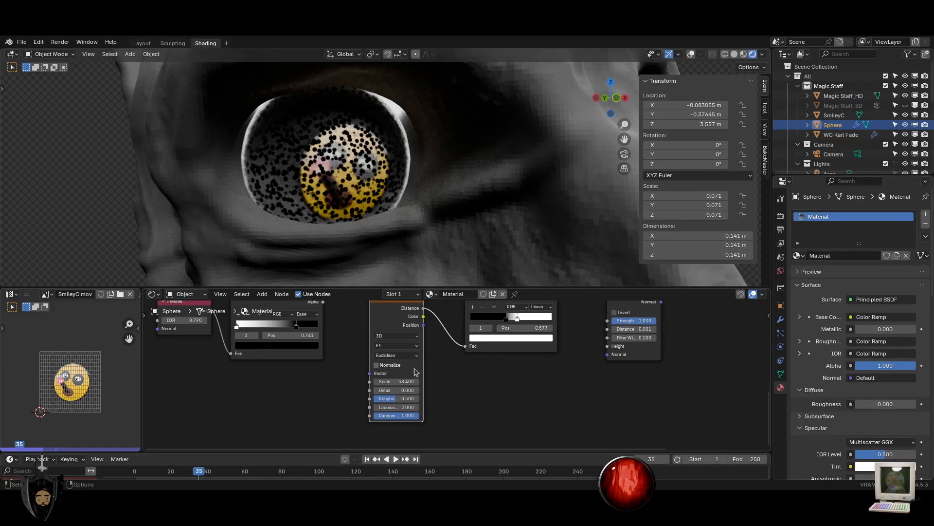
left_click_drag(396, 381, 312, 381)
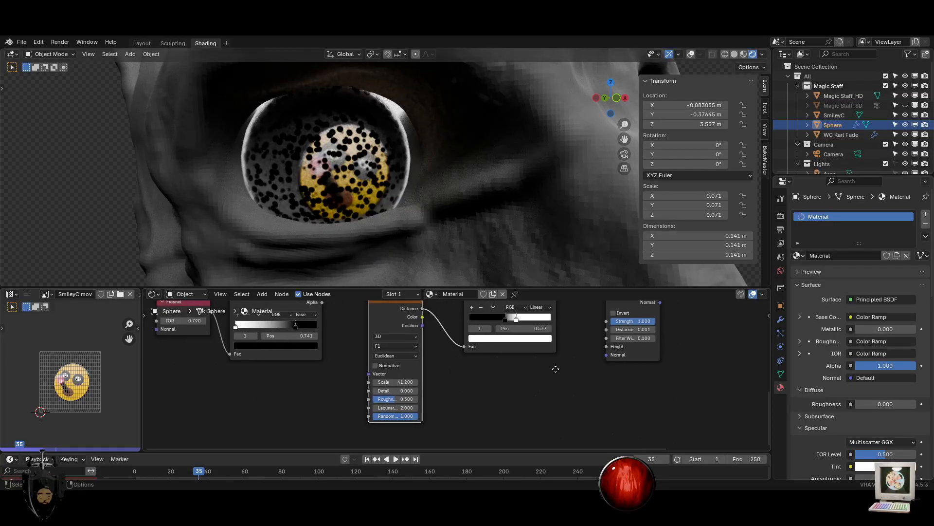
Soften the Voronoi's Color Ramp by moving the black stop to 0.245 and the white stop near the gradient's end, checking both eyes
middle_click_drag(555, 368, 489, 399)
left_click(441, 348)
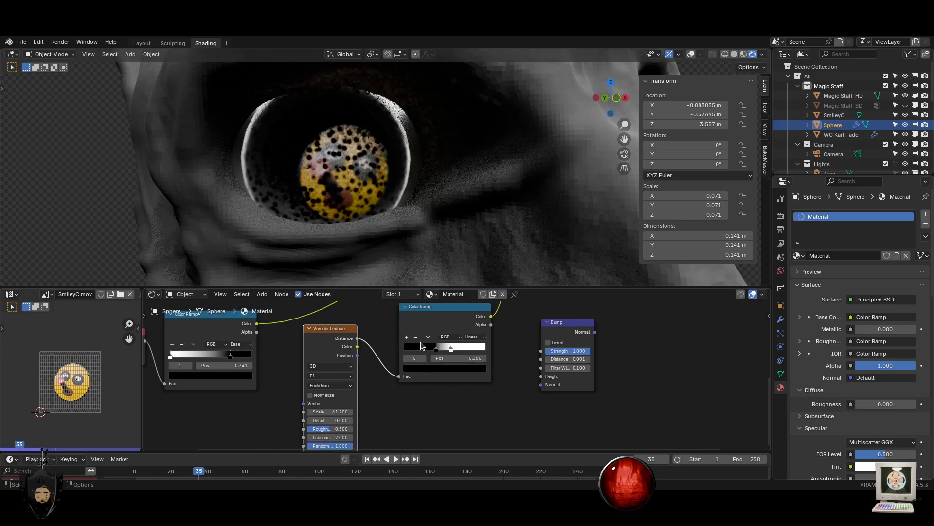
left_click_drag(452, 349, 410, 346)
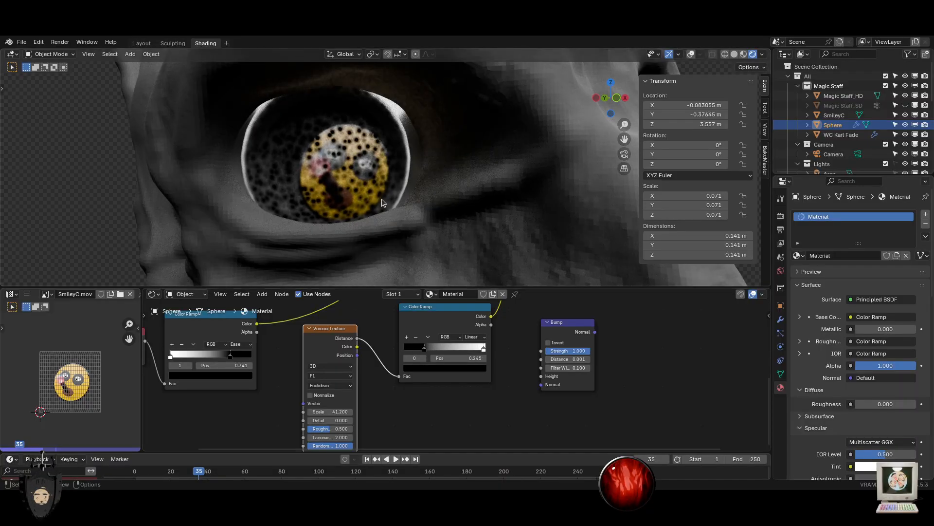
scroll(406, 224, "down", 10)
middle_click_drag(407, 223, 414, 215)
scroll(413, 216, "up", 6)
scroll(419, 369, "down", 1)
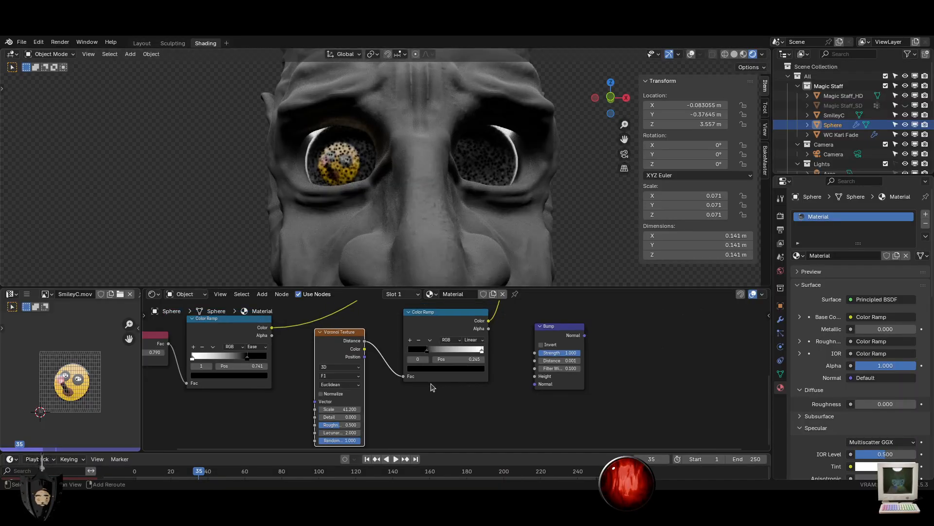
key("shift+a")
left_click(412, 368)
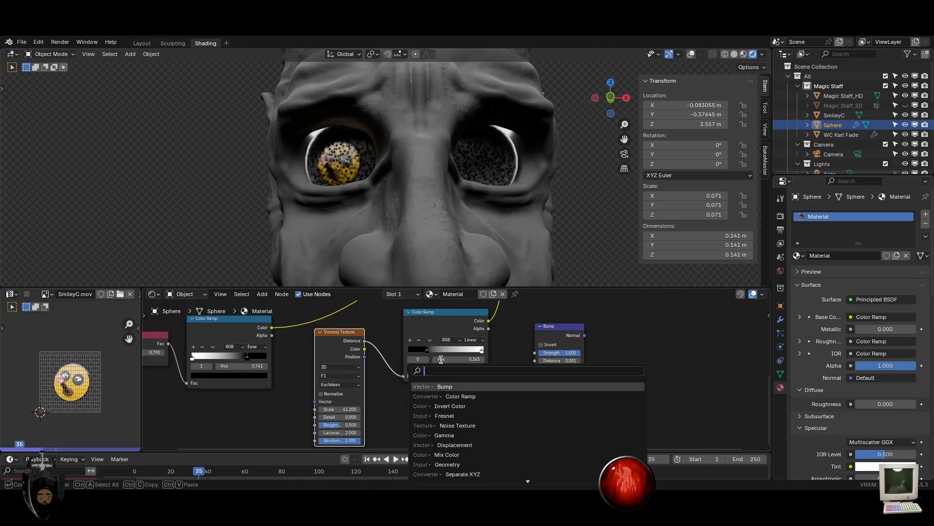
key("Escape")
Add a Texture Coordinate node below the IOR Color Ramp
key("shift+a")
mouse_move(299, 404)
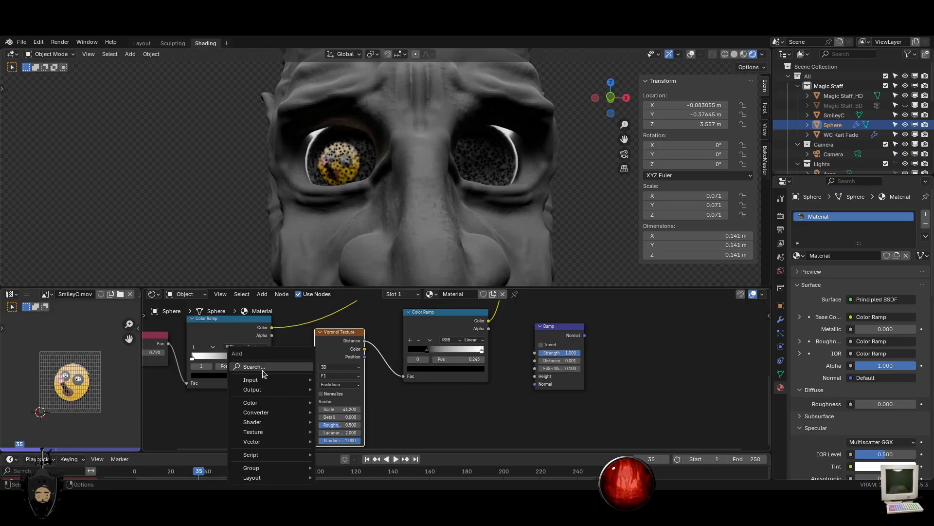
mouse_move(266, 380)
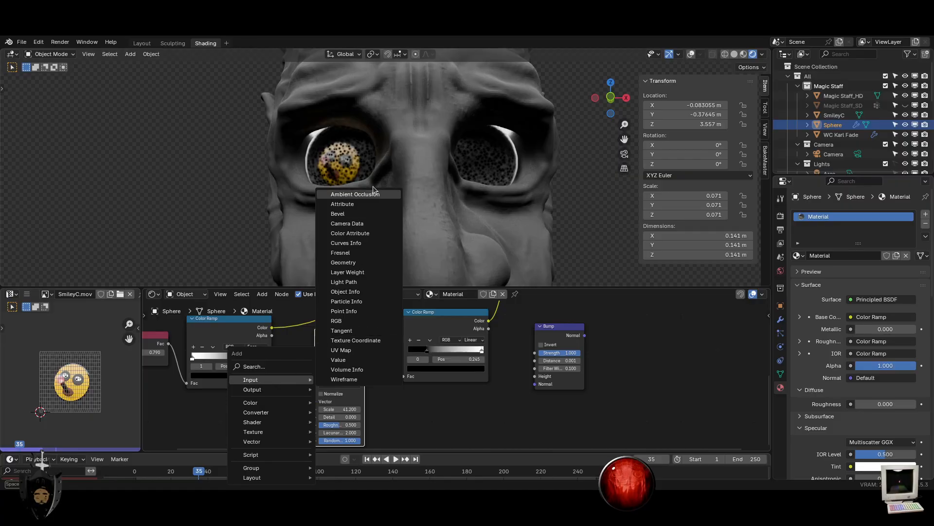
mouse_move(268, 412)
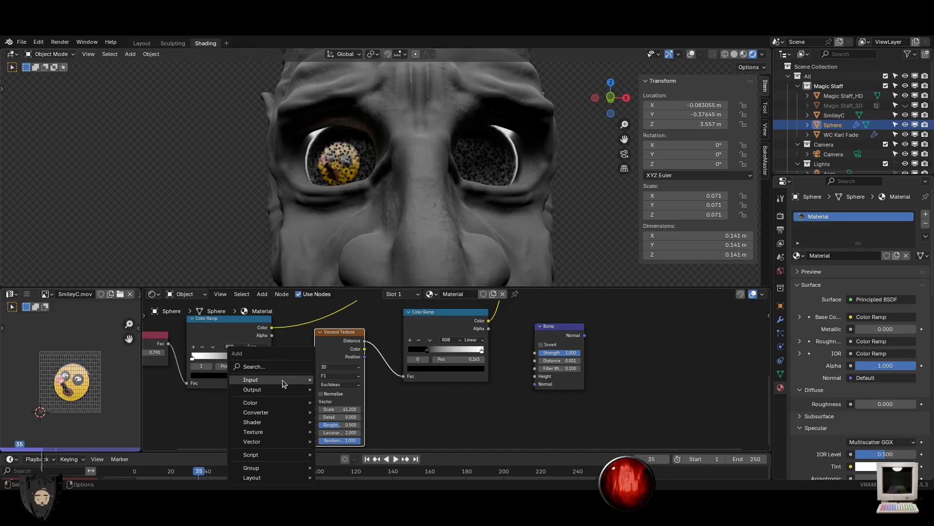
left_click(175, 398)
Add a Mapping node between the Texture Coordinate and Voronoi Texture nodes
key("shift+a")
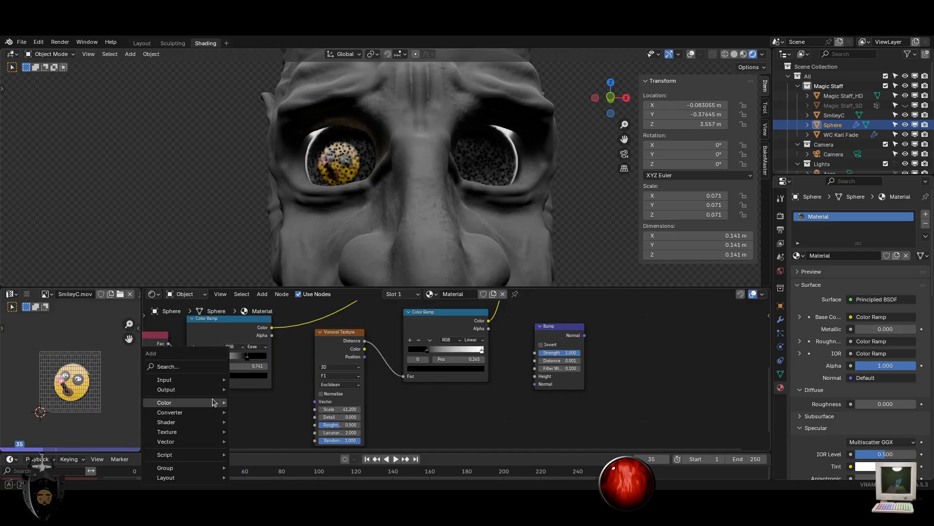
type("map")
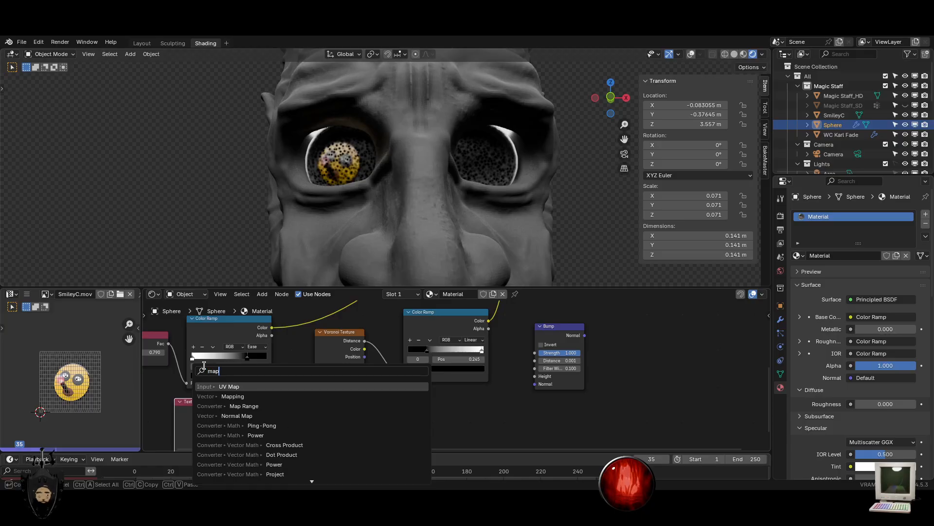
left_click(233, 396)
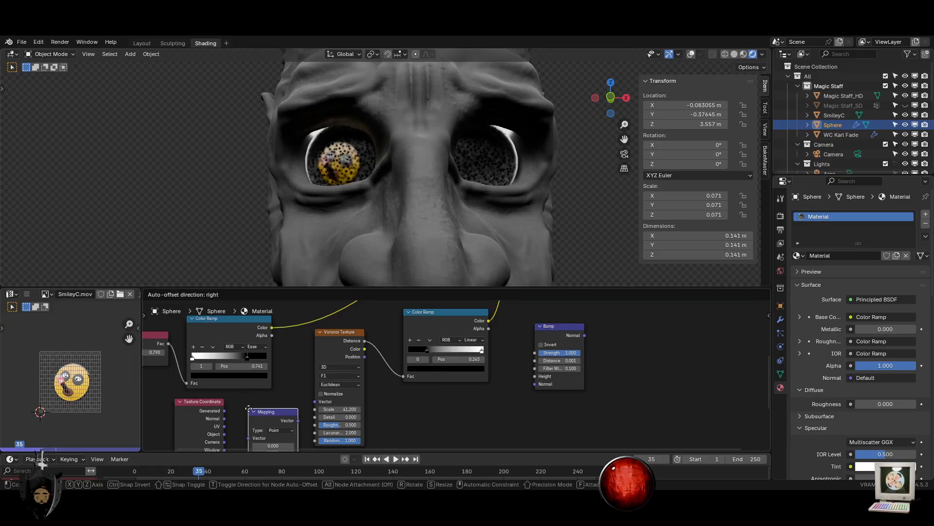
left_click(263, 414)
In the maximized shader editor, space out the Texture Coordinate and Mapping nodes and link the Generated output to the Mapping Vector input
key("ctrl+space")
key("Home")
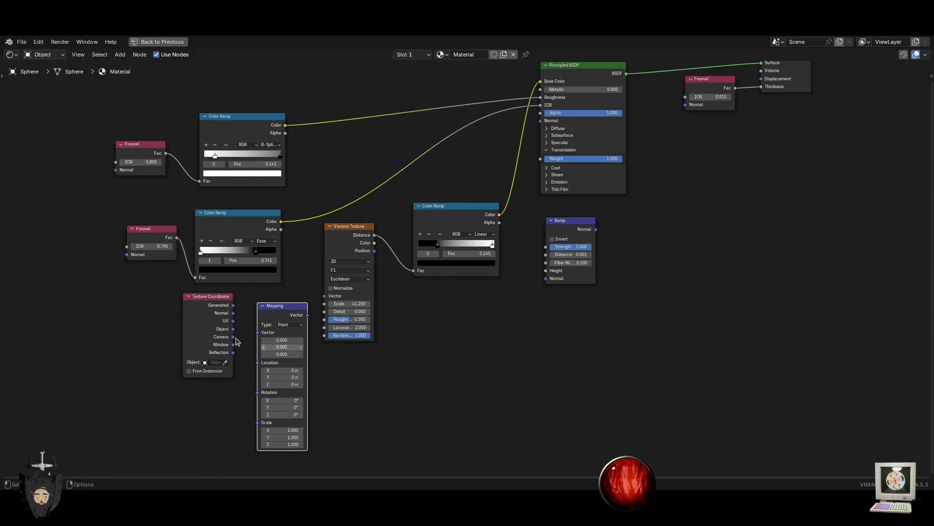
left_click_drag(239, 315, 183, 329)
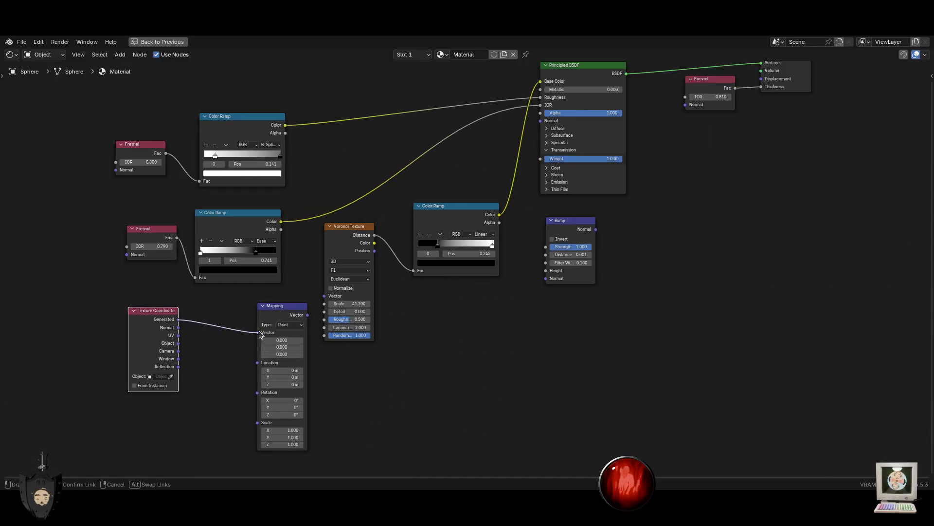
left_click_drag(260, 334, 236, 294)
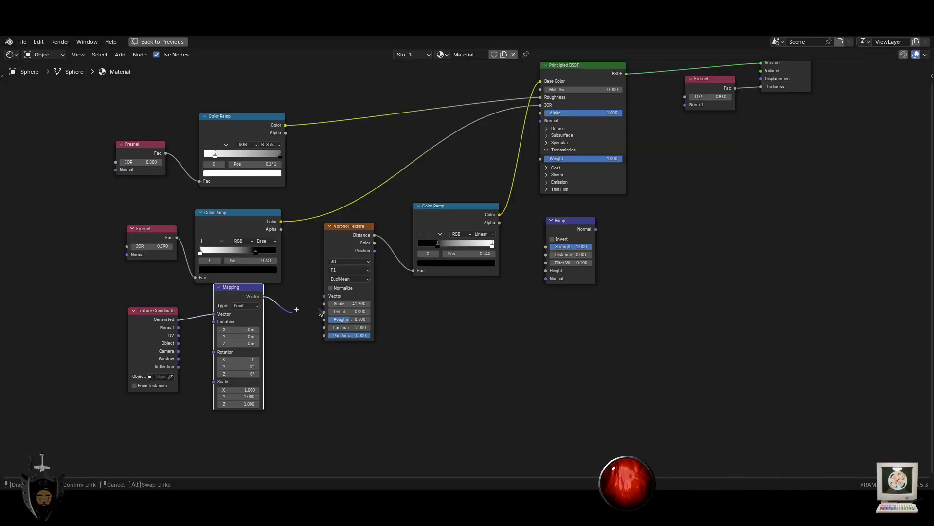
Link the Mapping output to the Voronoi Texture's Vector input, tidy the three nodes in a row and restore the multi-editor layout
left_click_drag(349, 228, 366, 247)
left_click_drag(233, 287, 268, 310)
left_click_drag(158, 315, 188, 330)
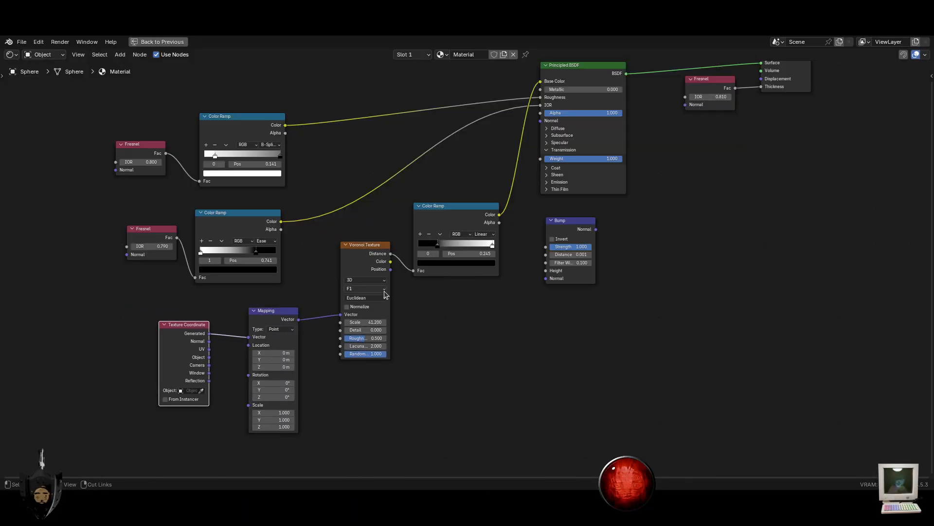
key("ctrl+space")
Try a different Voronoi Texture Scale while viewing the eye close up, and cancel the change
scroll(376, 203, "up", 5)
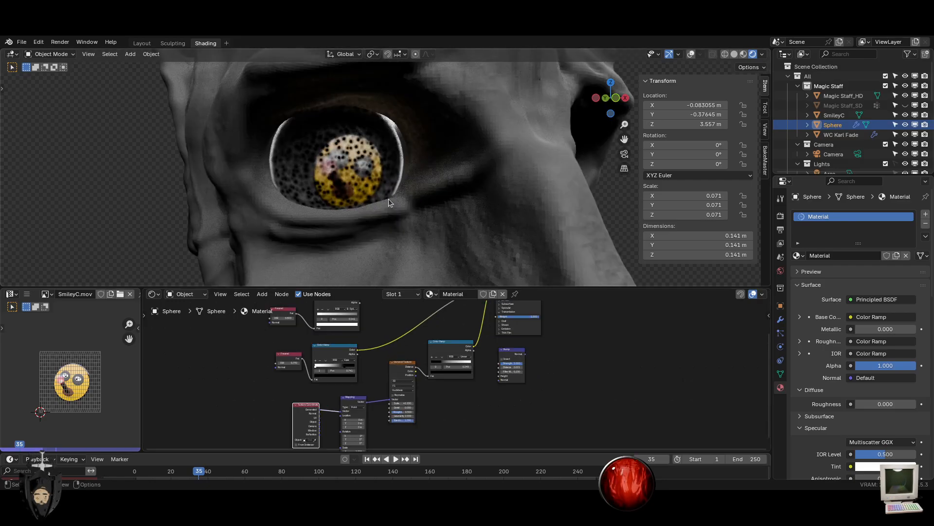
scroll(388, 201, "up", 3)
scroll(393, 427, "up", 2)
left_click_drag(384, 420, 378, 416)
right_click(377, 416)
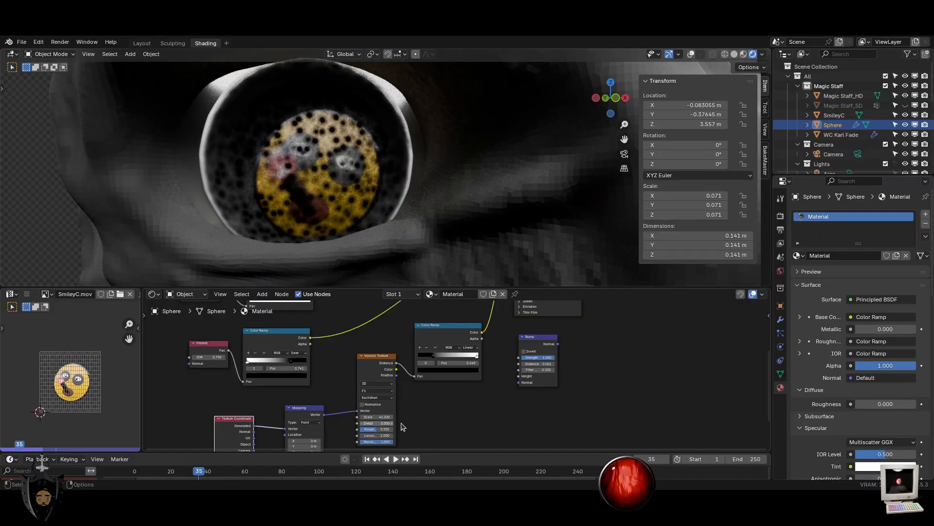
Try shifting the Mapping node's Z Location while viewing the eyes up close and from farther back, and cancel the changes
middle_click_drag(401, 424, 435, 337)
left_click_drag(337, 365, 361, 364)
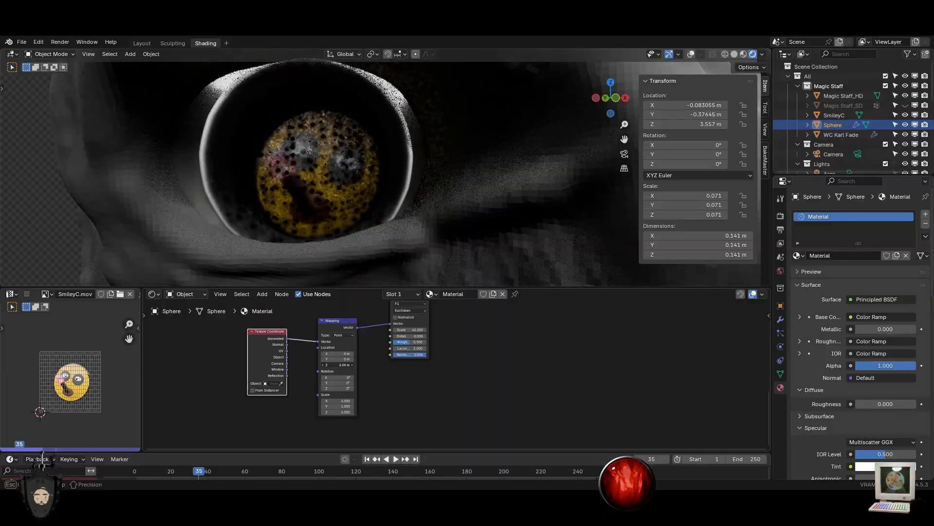
key("Escape")
scroll(397, 203, "down", 9)
middle_click_drag(398, 203, 374, 200)
scroll(373, 199, "up", 2)
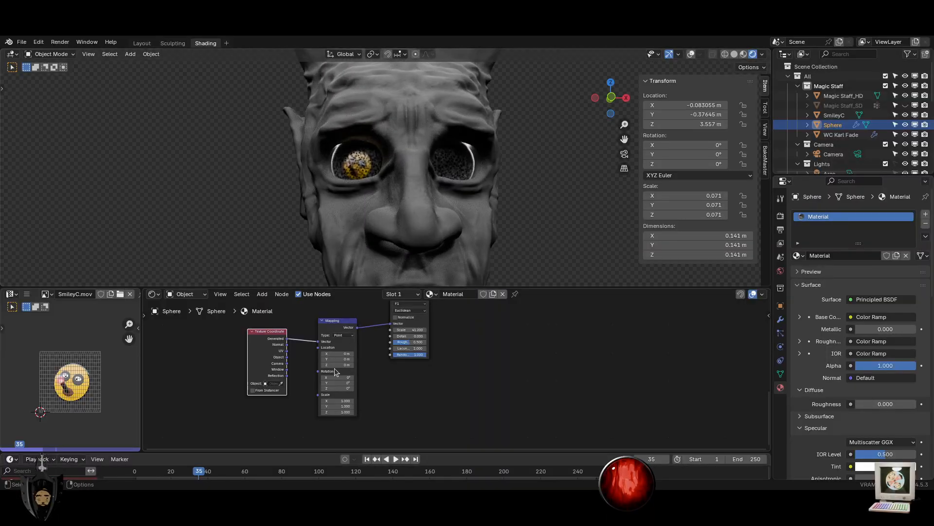
mouse_move(335, 364)
left_mouse_down()
mouse_move(359, 365)
mouse_move(352, 365)
left_mouse_up()
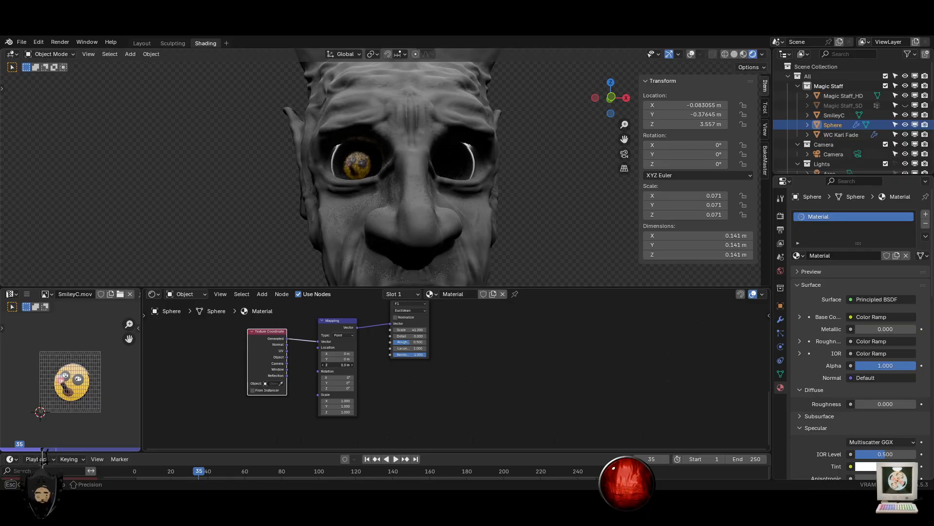
key("Escape")
Lower the Voronoi Texture's Scale to get larger spots on the eyes, checking the face from an angle
scroll(385, 209, "down", 3)
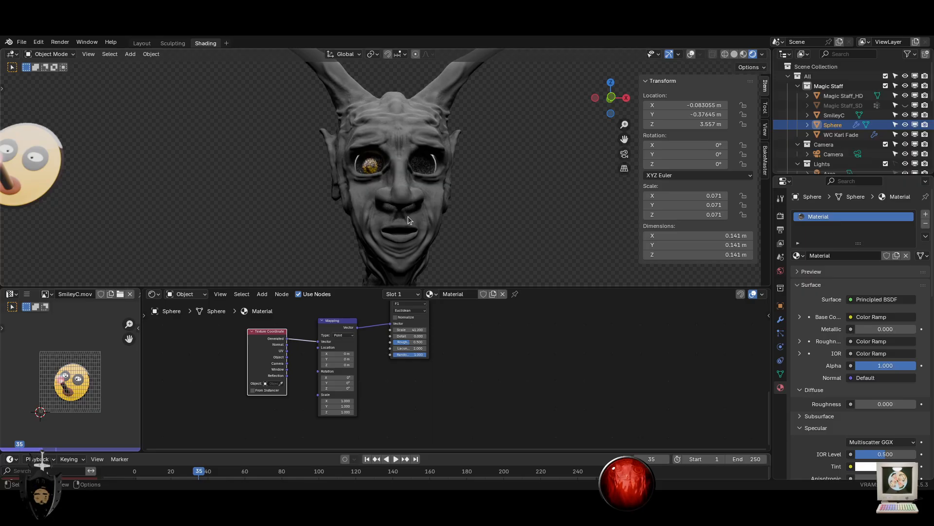
middle_click_drag(424, 232, 372, 342)
left_click_drag(424, 334, 426, 333)
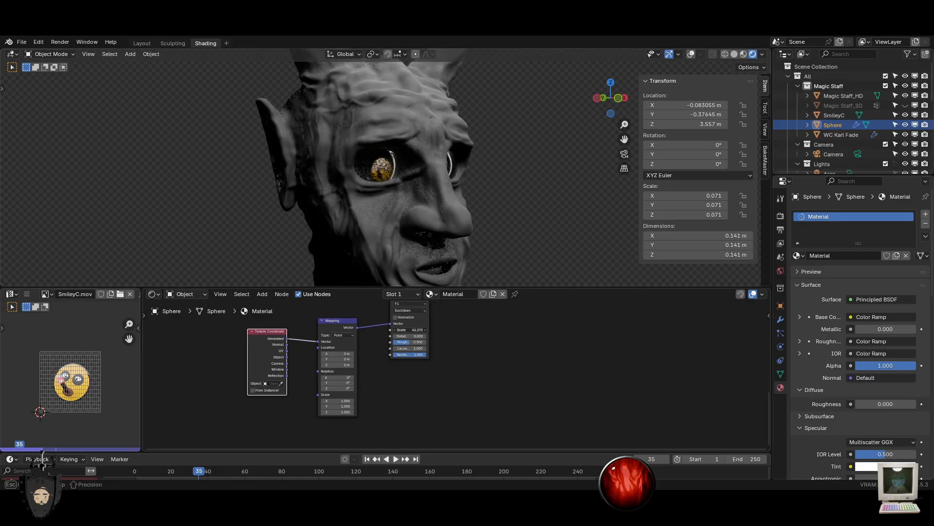
middle_click_drag(428, 234, 400, 234)
scroll(400, 234, "up", 4)
left_click_drag(415, 331, 328, 331)
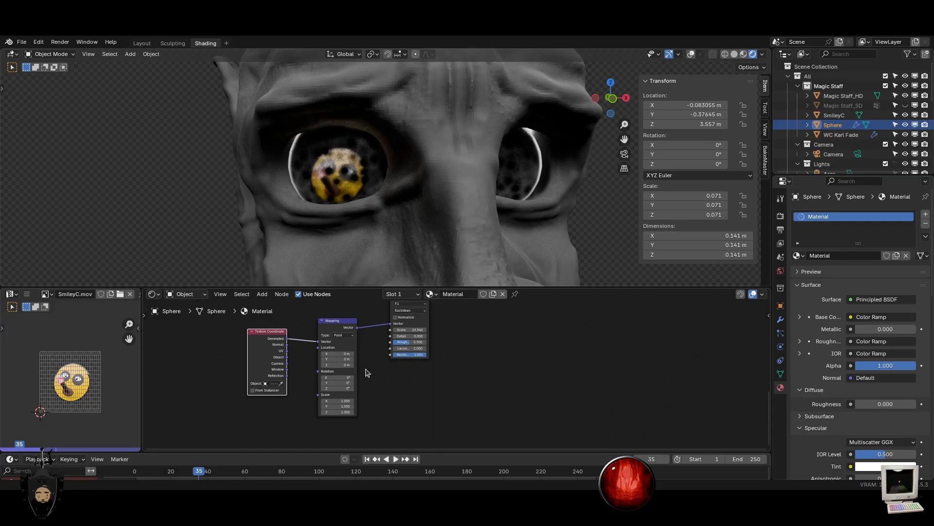
Test a Voronoi Texture Randomness of 0 on the eyes, restore it to 1, and set the Scale to 22.740
left_click_drag(407, 349, 392, 358)
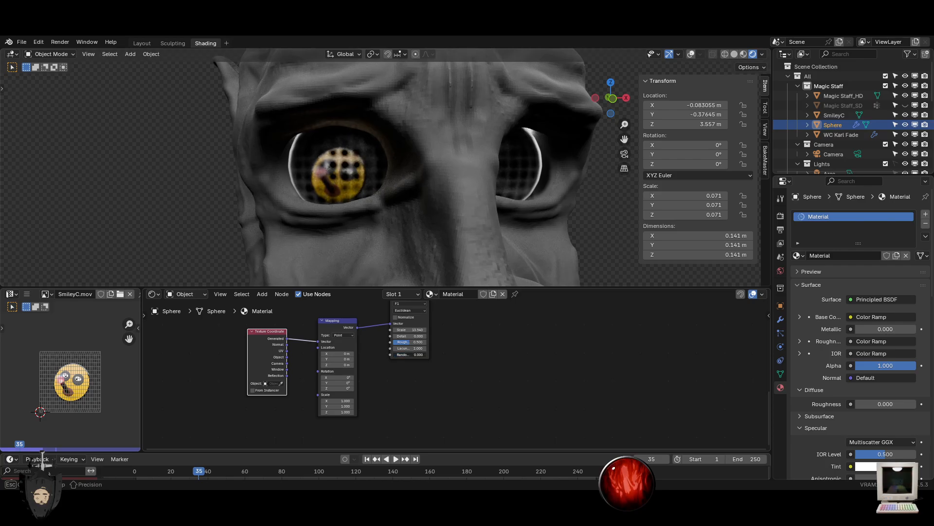
scroll(412, 211, "down", 5)
middle_click_drag(412, 211, 402, 210)
scroll(401, 210, "up", 5)
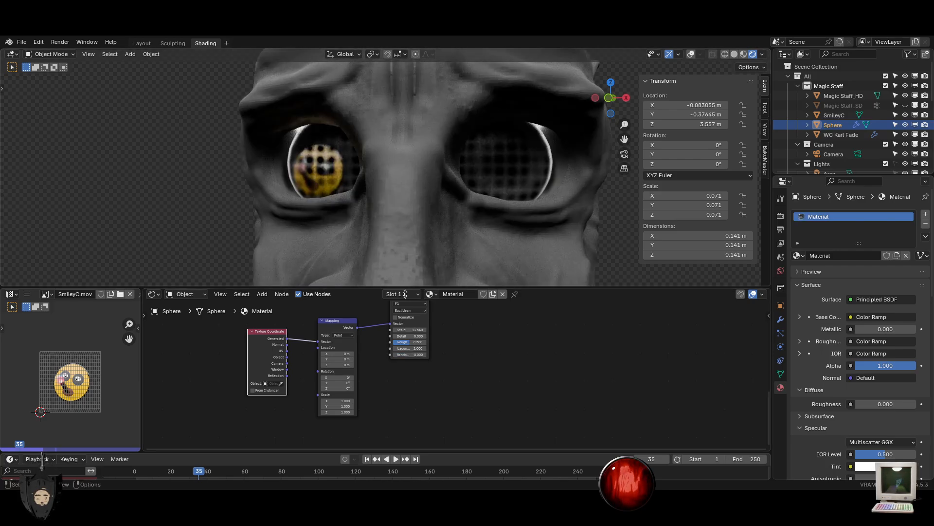
left_click_drag(416, 355, 453, 344)
Move the black stop of the Voronoi Color Ramp to position 0
scroll(393, 354, "up", 1)
middle_click_drag(554, 324, 533, 382)
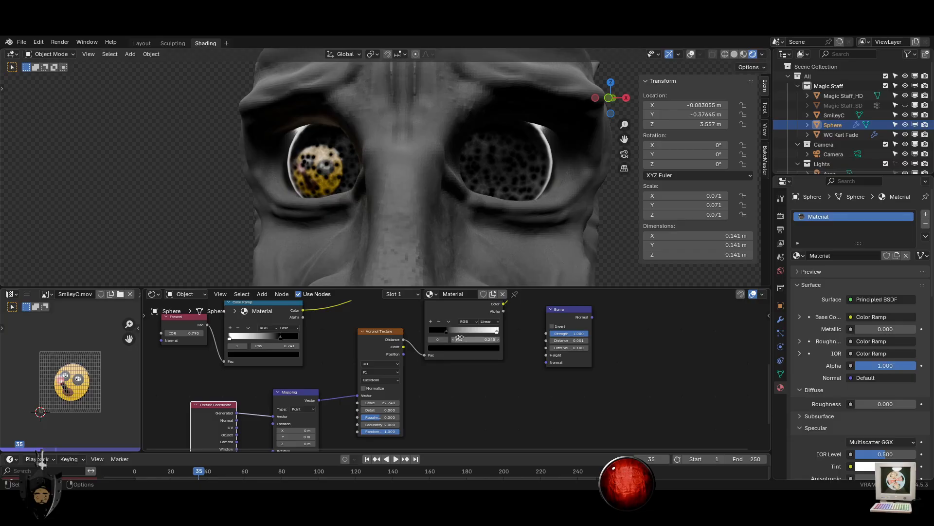
left_click_drag(423, 331, 427, 331)
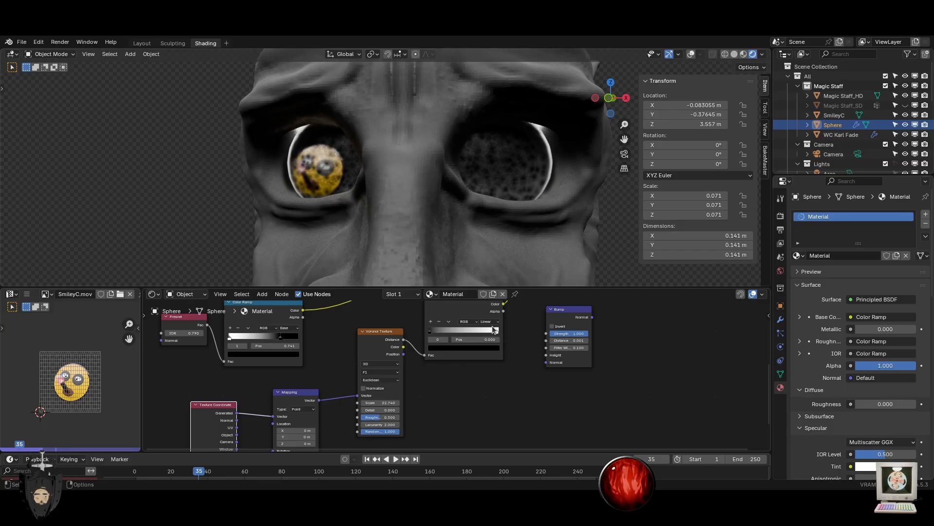
Select the Fresnel and Material Output nodes and try a different IOR on the Fresnel node feeding Thickness
middle_click_drag(494, 330, 482, 392)
scroll(462, 380, "down", 4)
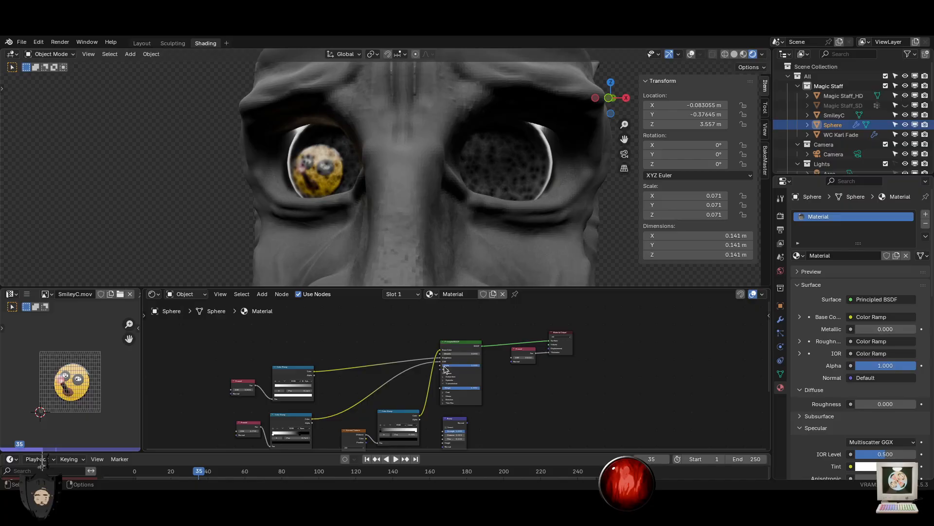
scroll(444, 369, "up", 2)
left_click_drag(667, 413, 527, 304)
scroll(579, 372, "up", 2)
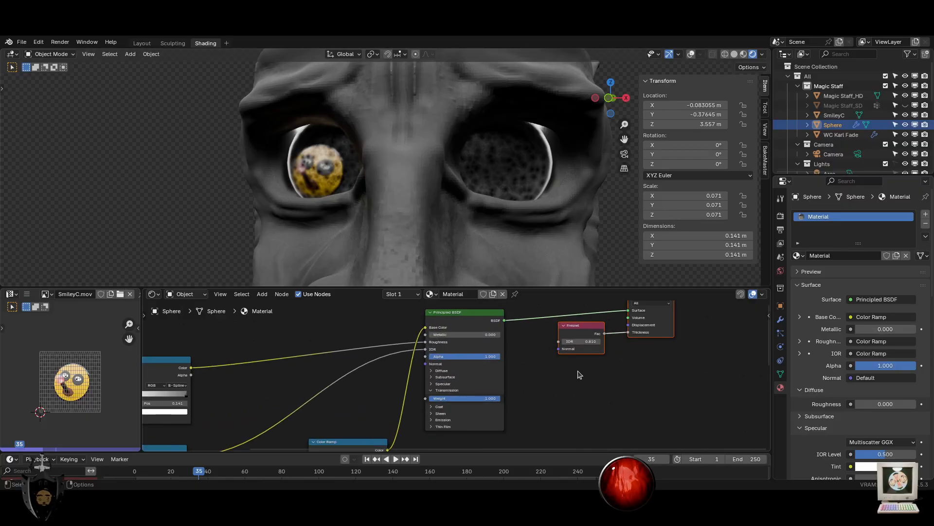
left_click_drag(572, 340, 548, 340)
Link the Voronoi Color Ramp's Color output to the Bump node's Height input
scroll(555, 371, "down", 3, "shift")
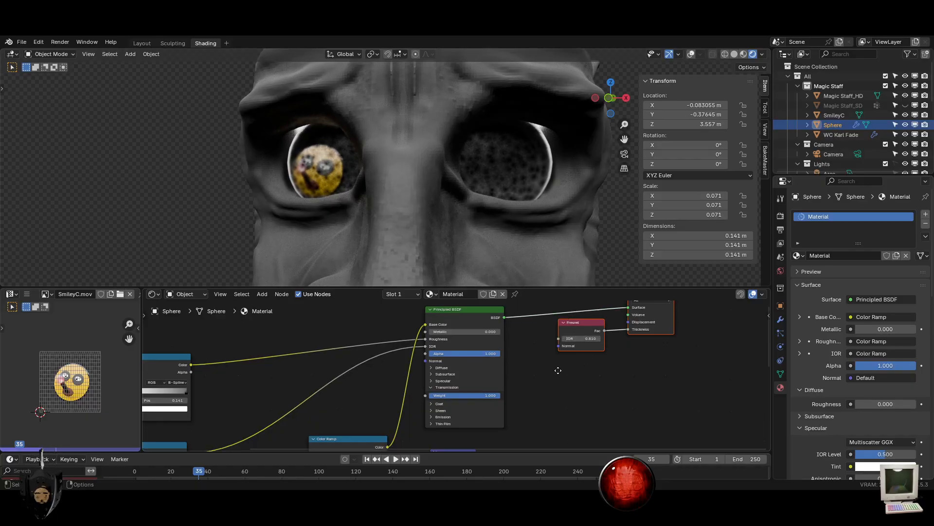
left_click_drag(515, 384, 408, 408)
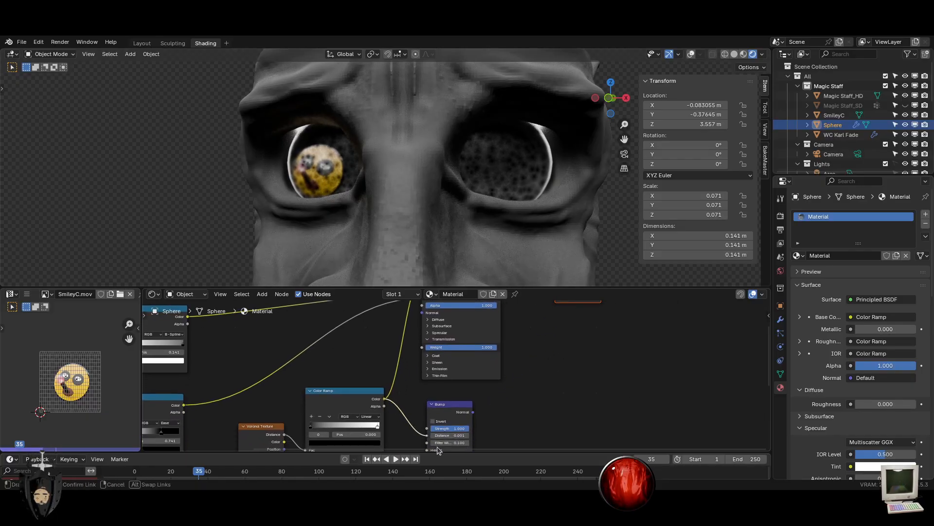
left_click_drag(438, 450, 431, 408)
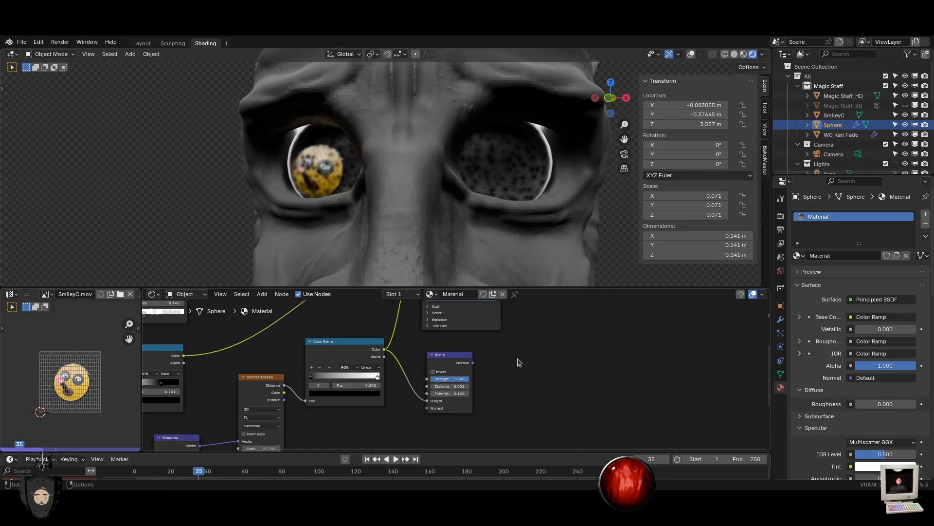
Try the Bump Normal output on the Fresnel node's Normal input, and connect it to the Principled BSDF's Normal input instead
middle_click_drag(520, 362, 495, 419)
left_click_drag(570, 232, 532, 340)
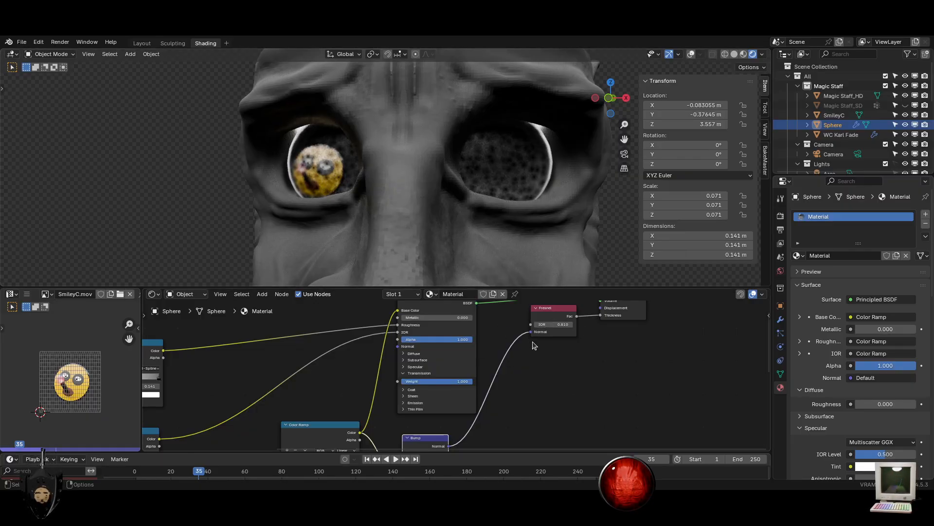
left_click_drag(398, 349, 398, 347)
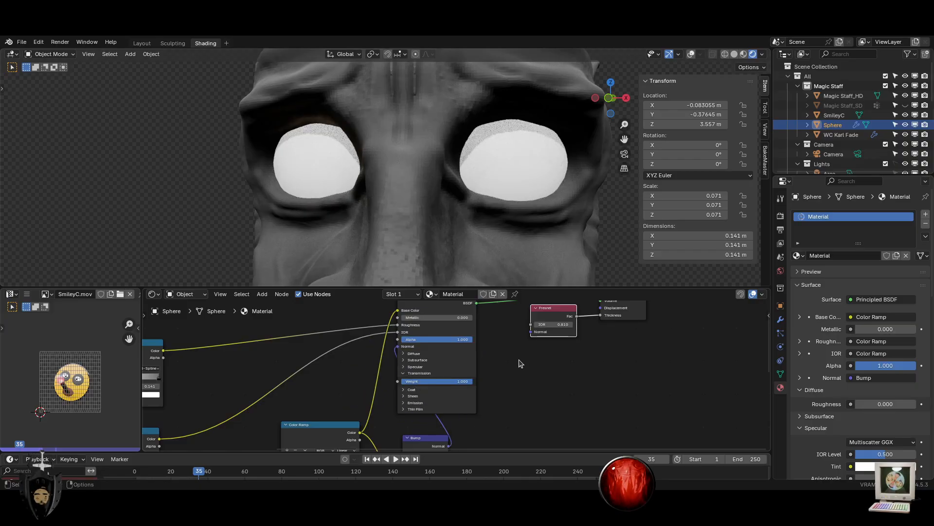
Disconnect the Color Ramp from the Principled BSDF's Base Color and view the eye from the side
middle_click_drag(397, 313, 411, 348)
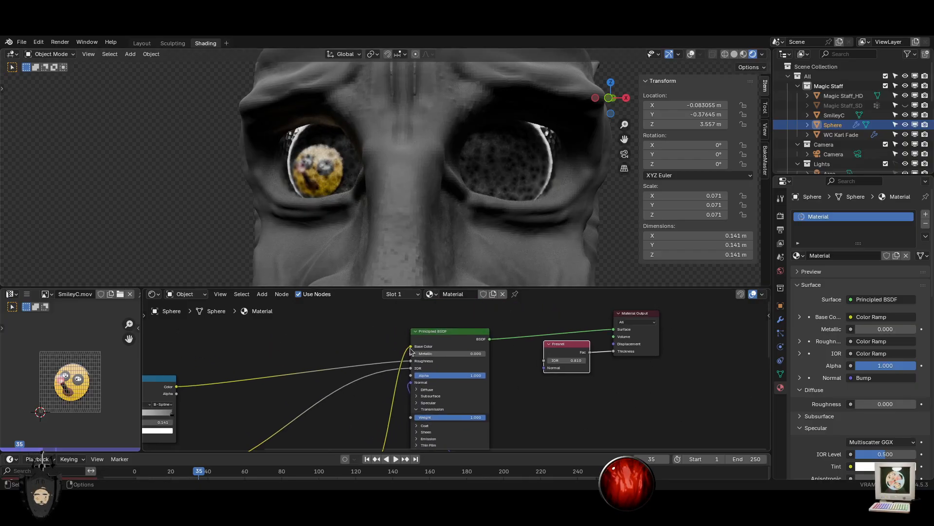
left_click_drag(395, 344, 301, 256)
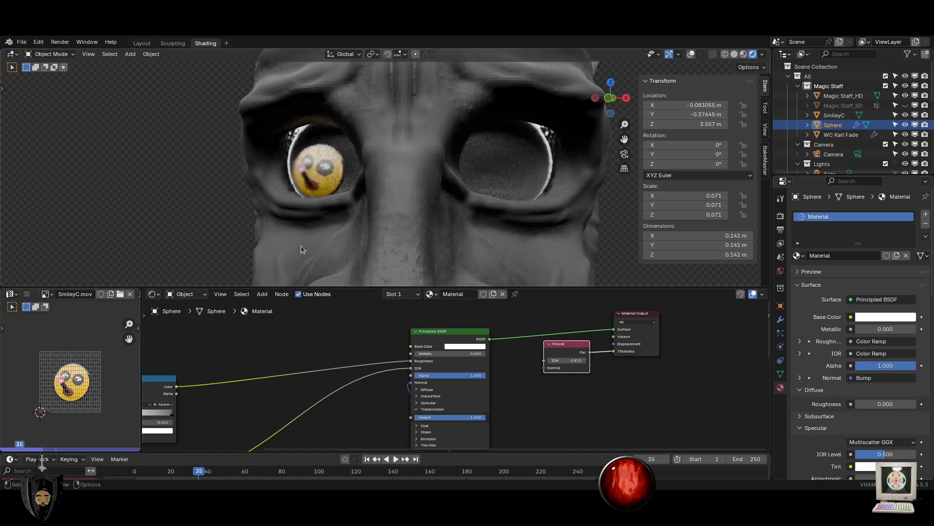
middle_click_drag(343, 139, 391, 177)
scroll(390, 177, "up", 2)
Set the Bump Distance to 0.031 and reverse the Color Ramp, with the white stop at 0 and the black stop at about 0.4
middle_click_drag(478, 379, 513, 417)
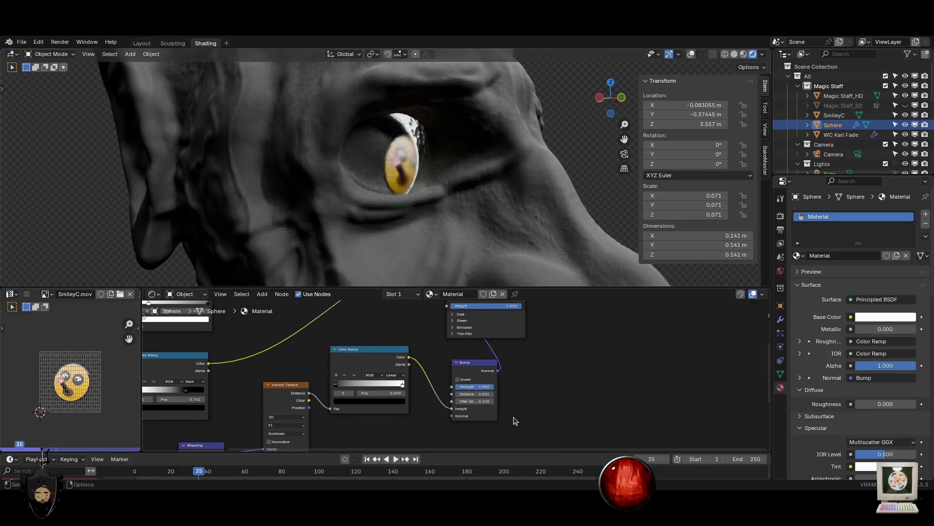
left_click_drag(338, 382, 362, 385)
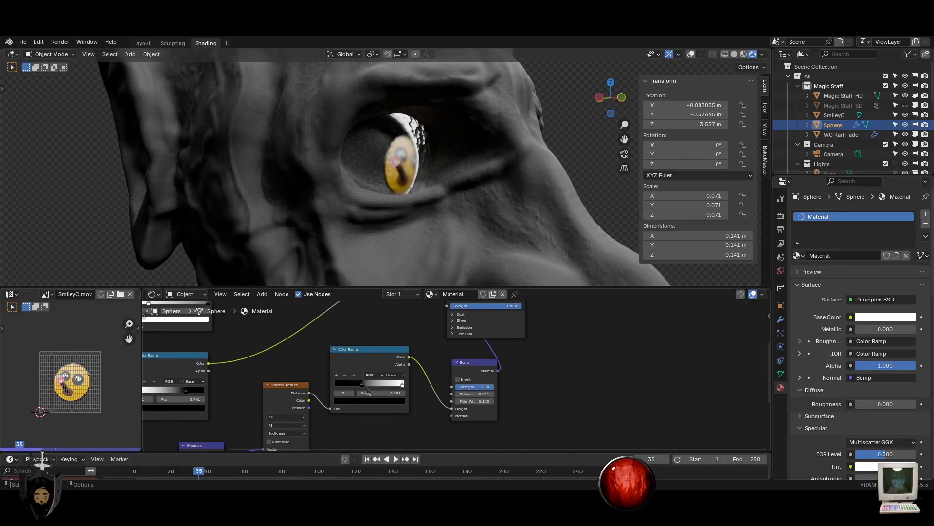
mouse_move(478, 394)
left_mouse_down()
mouse_move(489, 393)
mouse_move(477, 394)
left_mouse_up()
left_click_drag(400, 387, 327, 387)
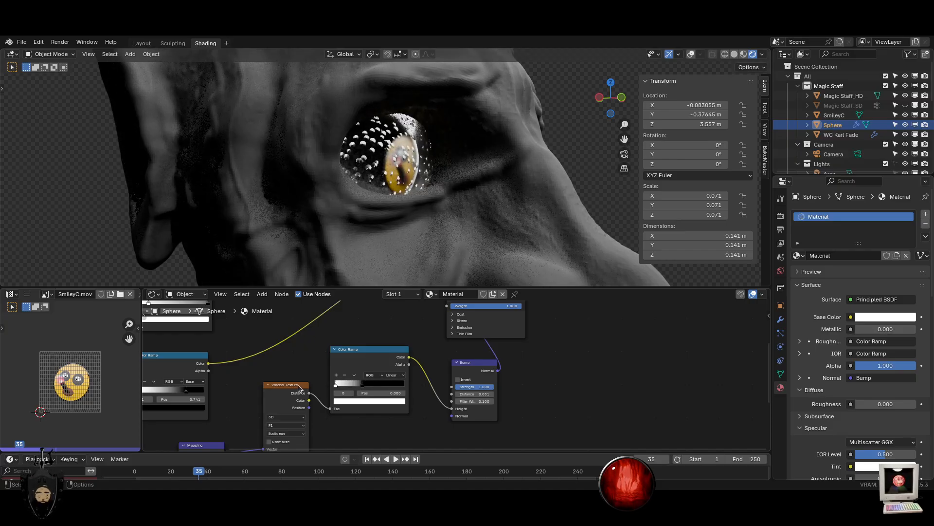
left_click(362, 385)
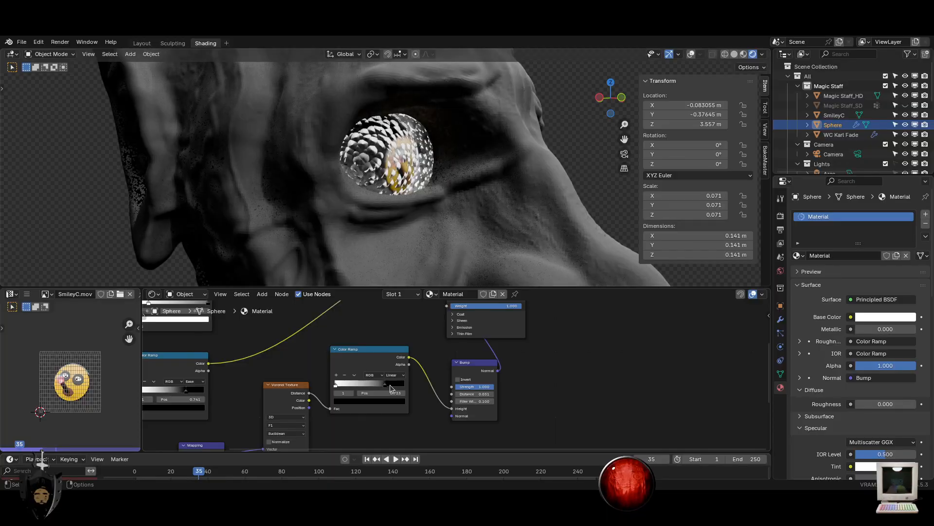
Set the Voronoi Texture's Randomness to 0 and the Bump Strength to 0.758, and check both eyes from the front
middle_click_drag(310, 435, 308, 389)
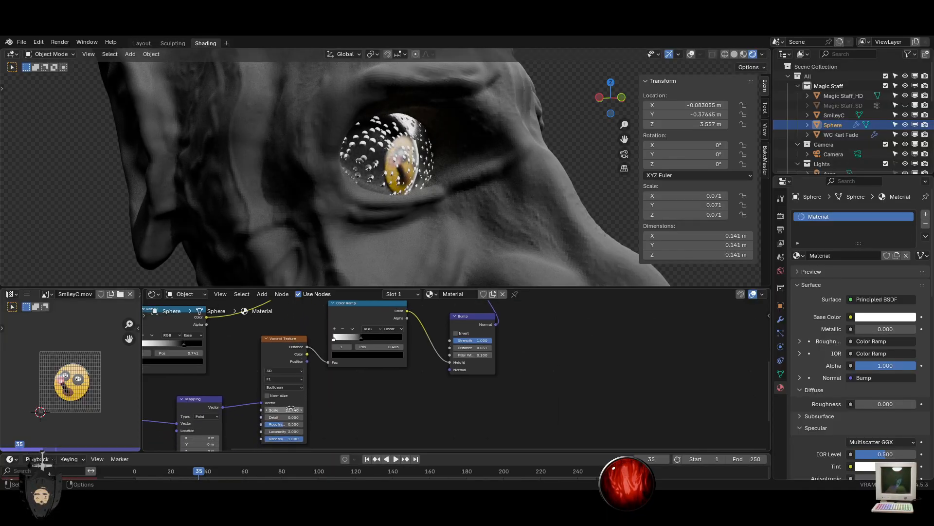
left_click_drag(287, 410, 248, 439)
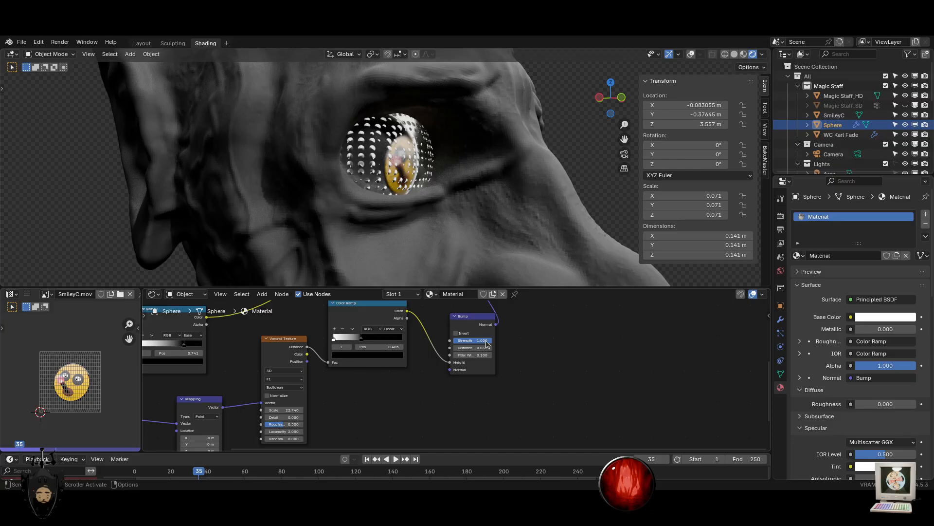
left_click_drag(487, 343, 494, 308)
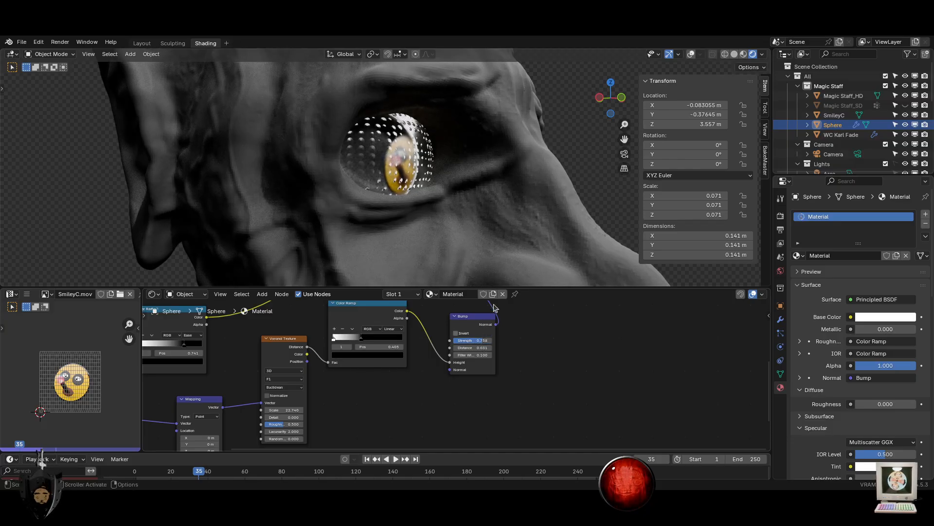
middle_click_drag(553, 238, 505, 247)
scroll(504, 249, "down", 3)
scroll(504, 253, "up", 3)
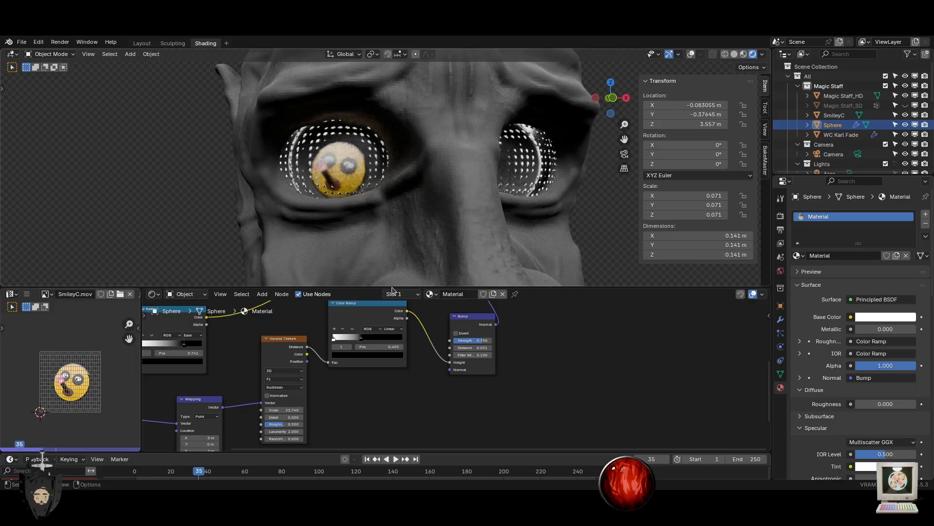
Raise the Voronoi Scale to about 130, and move the Color Ramp's black stop near the end and its white stop to 0.645
left_click_drag(286, 410, 336, 410)
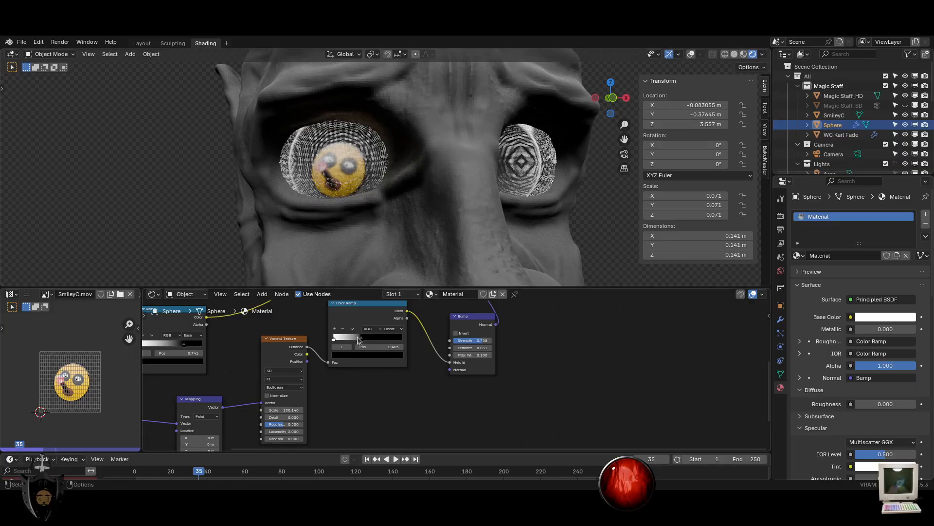
left_click_drag(360, 338, 426, 342)
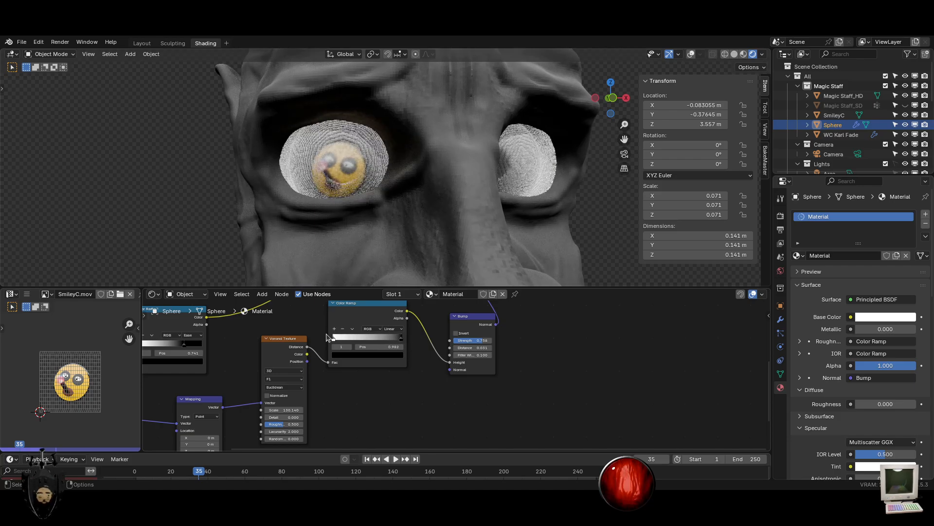
mouse_move(329, 337)
left_mouse_down()
mouse_move(398, 342)
mouse_move(386, 341)
left_mouse_up()
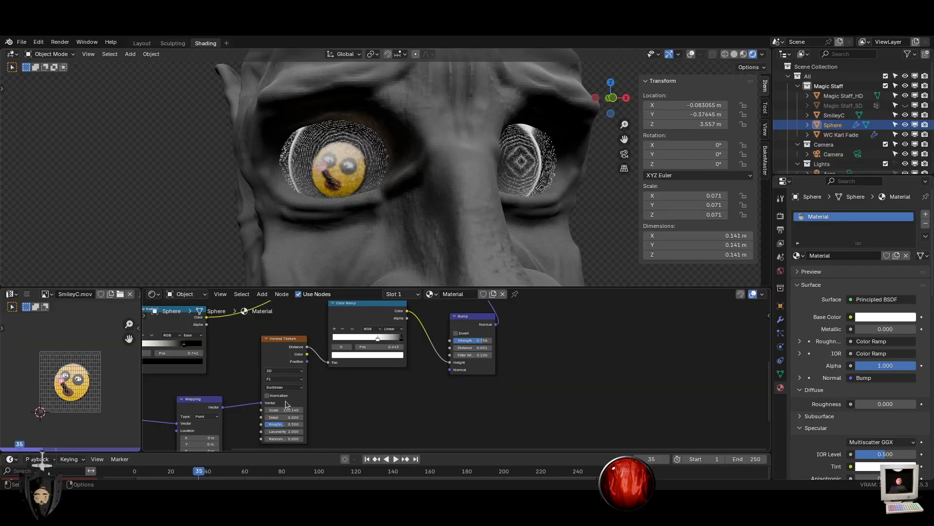
Reset the Voronoi Texture's Scale to 1 and raise it again to a fine dotted pattern coarser than before
type("1")
key("Return")
left_click_drag(291, 410, 311, 410)
Deselect everything, try a different Bump Strength while viewing the eye from the side, and undo the change
middle_click_drag(387, 193, 440, 205)
key("alt+a")
scroll(440, 206, "down", 3)
scroll(440, 206, "up", 3)
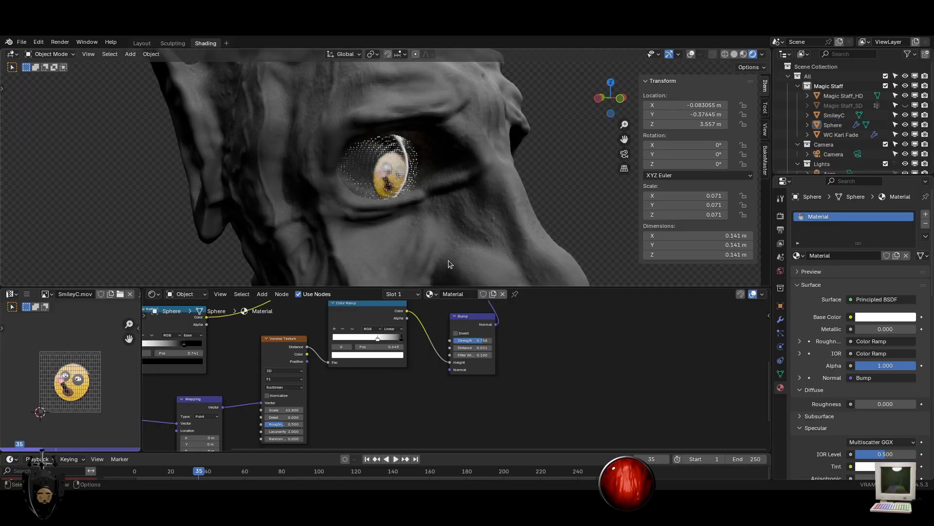
left_click_drag(482, 344, 488, 344)
key("ctrl+z")
Maximize the shader editor and move the Principled BSDF, Fresnel and Material Output nodes well away from the texture nodes
key("ctrl+space")
scroll(513, 253, "up", 2)
middle_click_drag(597, 180, 545, 407)
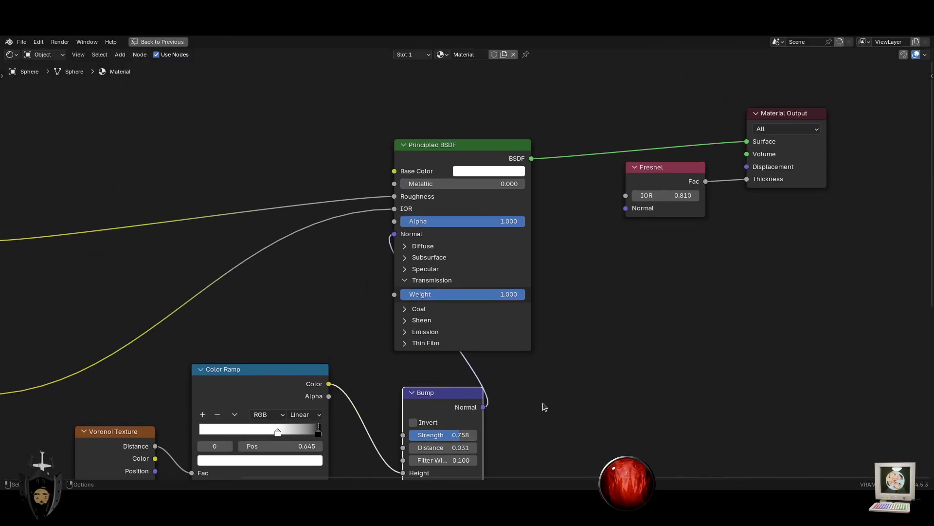
key("Home")
left_click_drag(768, 308, 460, 401)
key("g")
left_click(774, 412)
Move the Voronoi Texture, its Color Ramp and the Bump node together closer to the Principled BSDF and slightly lower
middle_click_drag(548, 393, 504, 272)
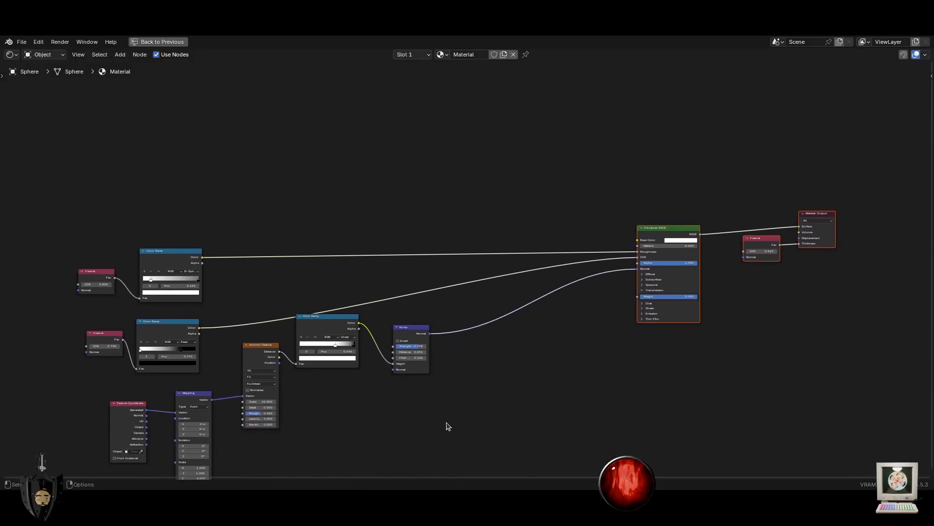
left_click_drag(453, 423, 270, 346)
key("g")
left_click(360, 372)
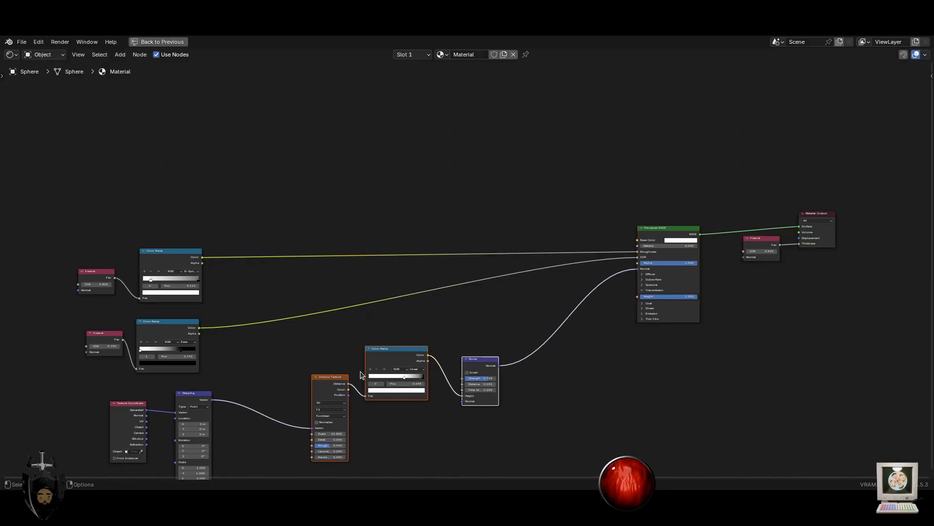
Add a Mix Color node and insert it into the link between the lower Color Ramp and the Principled BSDF's IOR
middle_click_drag(557, 354, 531, 365)
key("shift+a")
left_click(534, 363)
type("m")
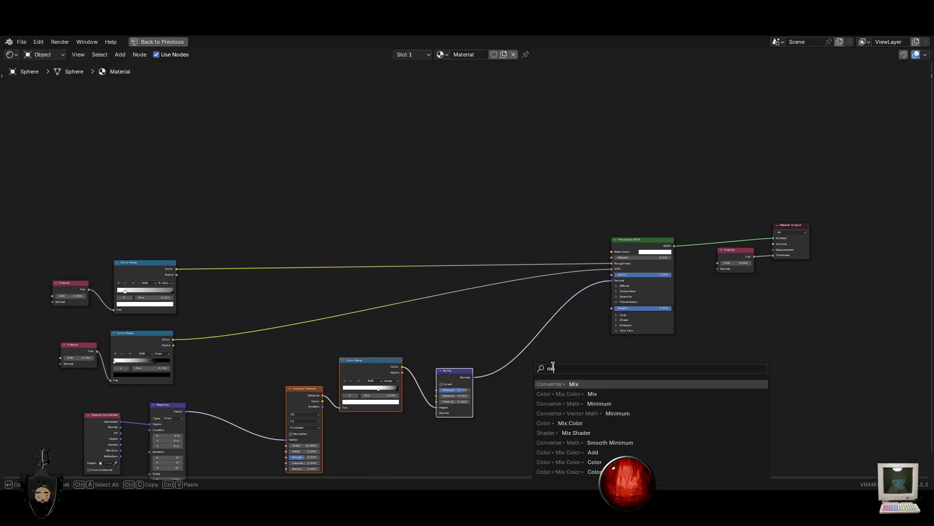
type("ix")
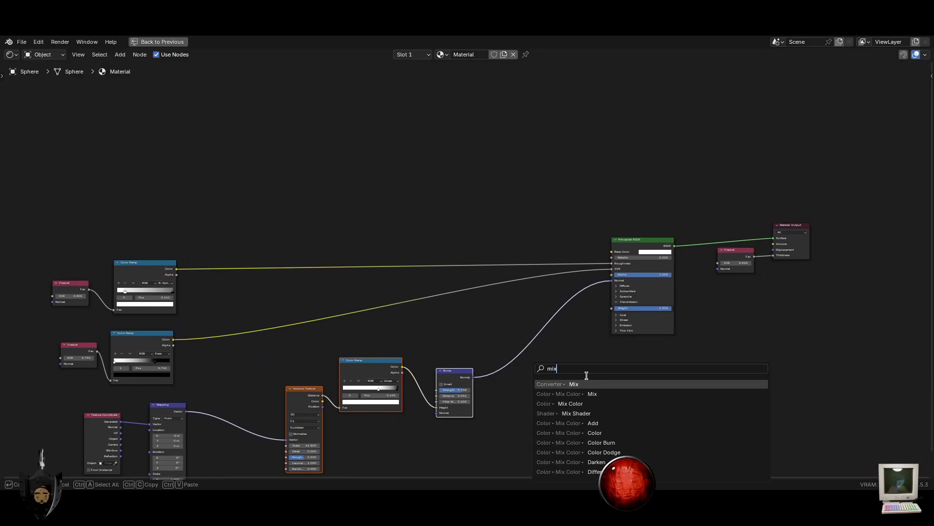
left_click(553, 392)
left_click(516, 321)
Feed the Voronoi Color Ramp's Color output into the Mix node's Factor and set its B color to black
scroll(519, 372, "up", 3)
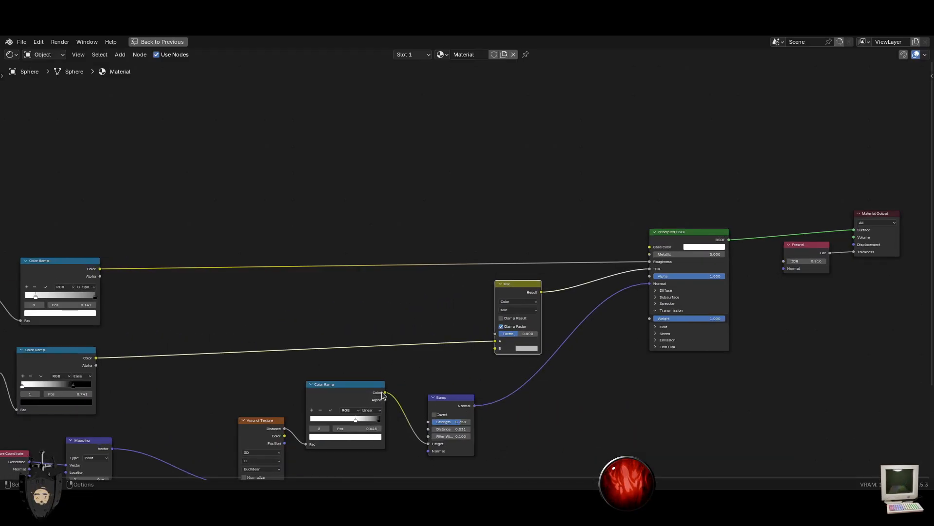
left_click_drag(384, 393, 508, 330)
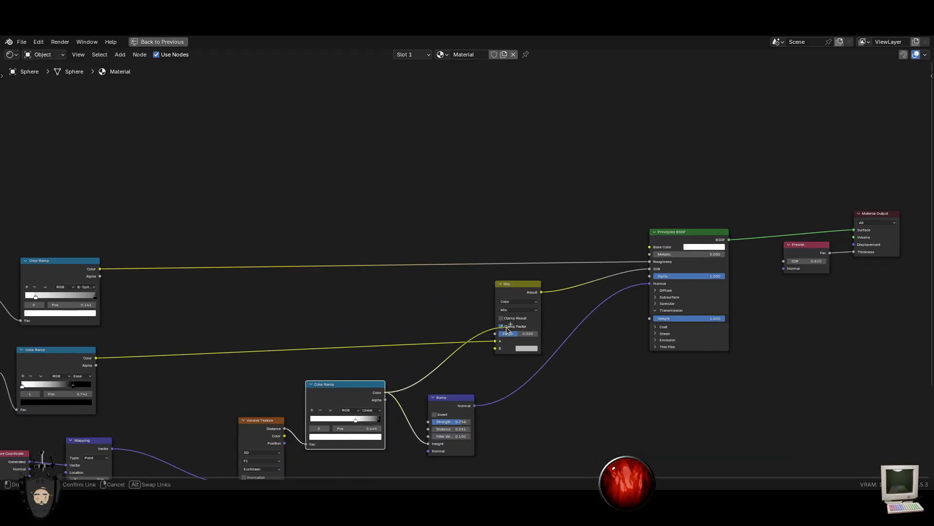
left_click(525, 348)
left_click_drag(579, 268, 578, 295)
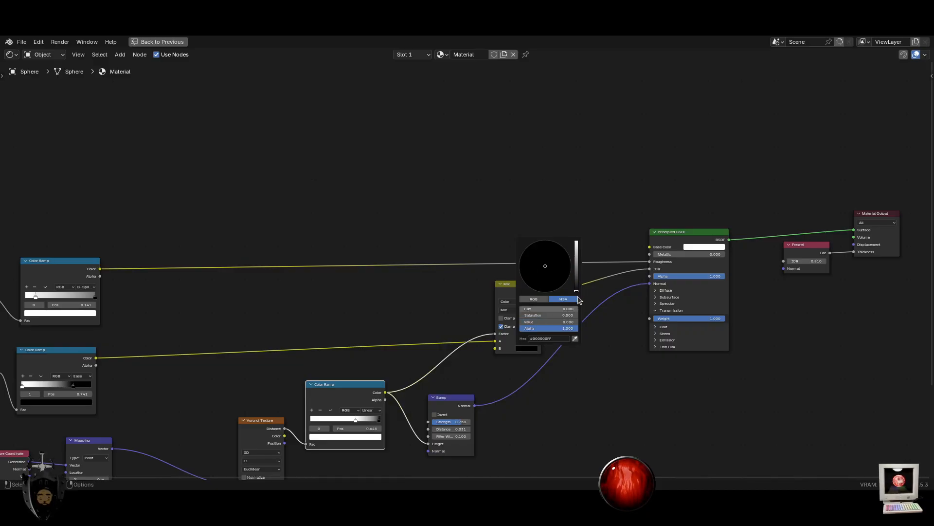
Restore the full workspace layout and examine the eye up close with the Bump node detached from the Principled BSDF's Normal
key("ctrl+space")
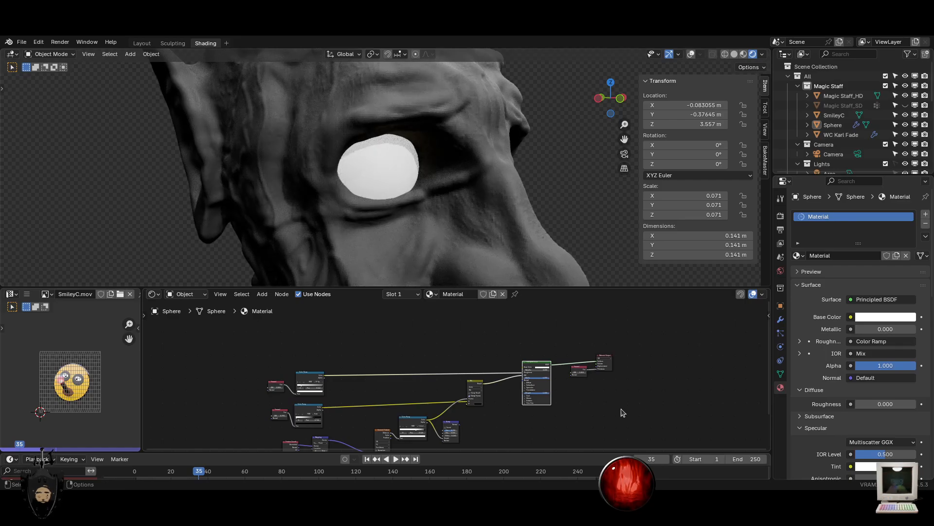
scroll(575, 393, "up", 2)
scroll(399, 173, "up", 4)
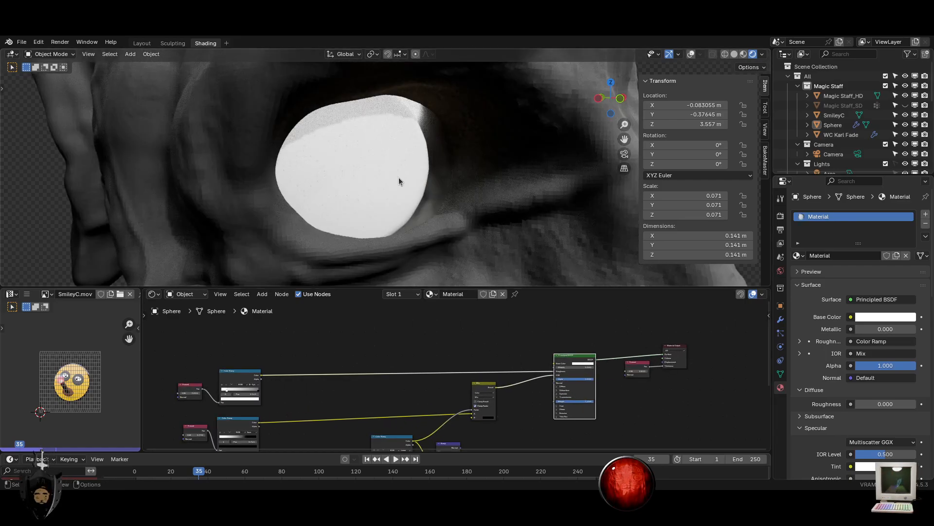
scroll(401, 194, "down", 3)
middle_click_drag(408, 212, 378, 204)
scroll(387, 224, "up", 4)
scroll(453, 399, "up", 5)
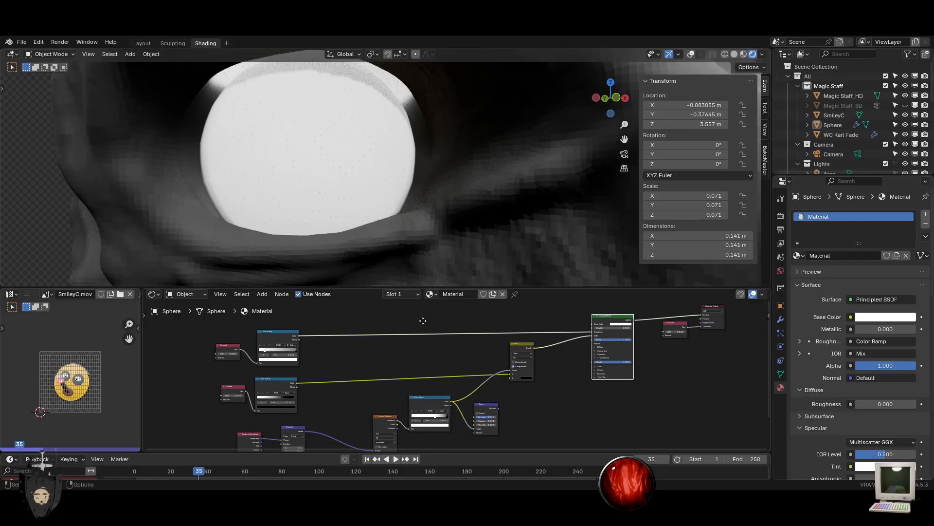
Reverse the Voronoi's Color Ramp to run from black to white, and set the Voronoi Scale to 15.9 and Randomness to 1
left_click_drag(495, 364, 450, 365)
middle_click_drag(451, 369, 455, 317)
left_click_drag(404, 385, 385, 384)
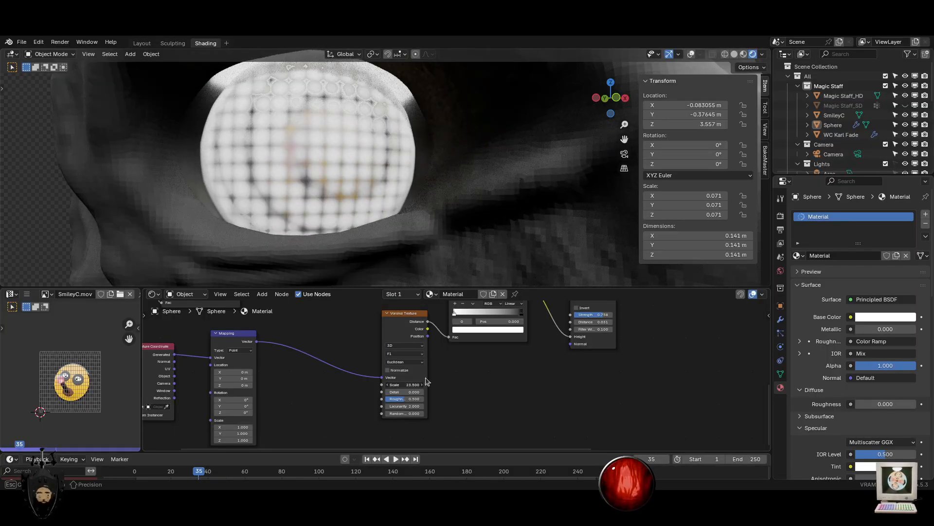
left_click_drag(522, 312, 454, 312)
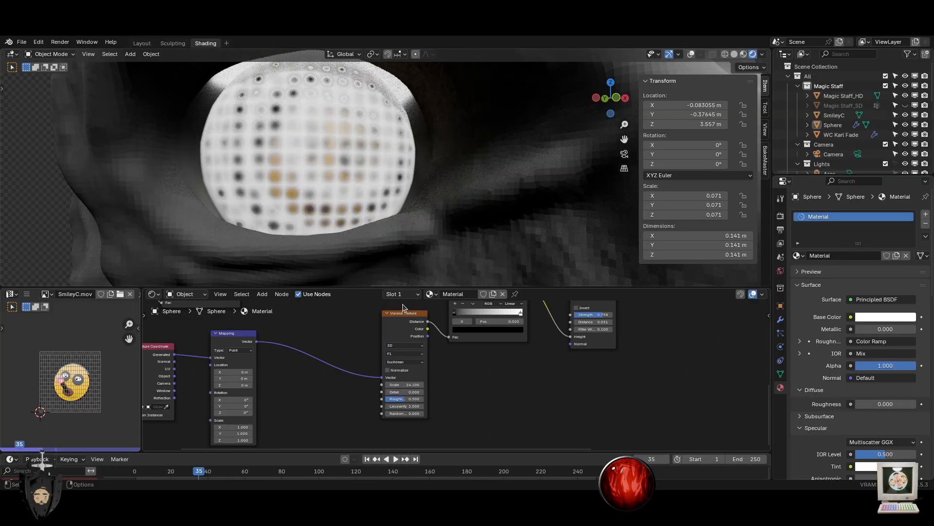
left_click_drag(412, 385, 418, 414)
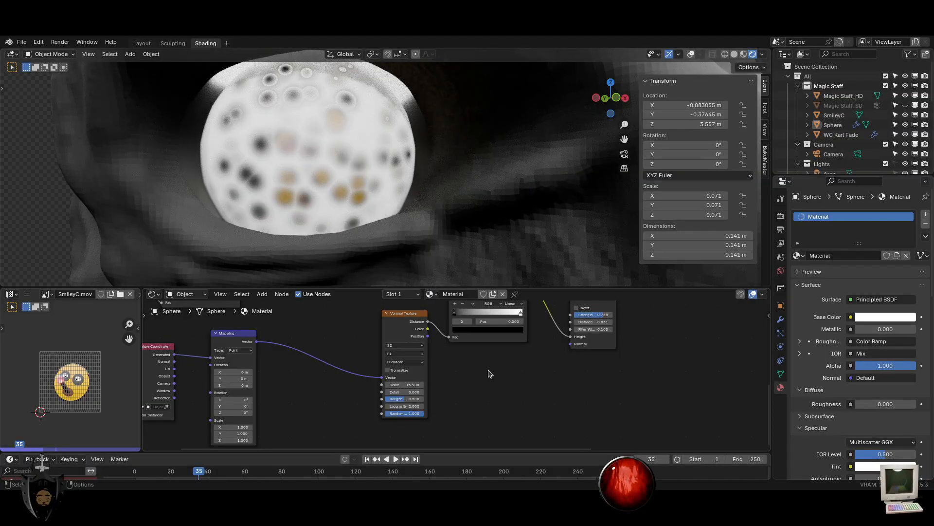
Darken the Voronoi Color Ramp's white stop at position 0.977 to grey, view both eyes from the front and save the file
middle_click_drag(490, 374, 445, 420)
left_click(472, 359)
left_click(453, 375)
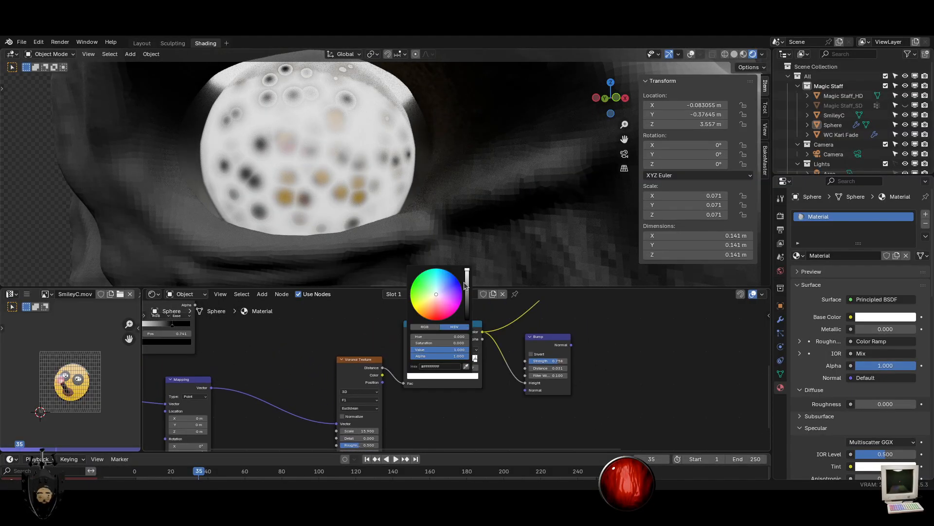
scroll(412, 214, "down", 4)
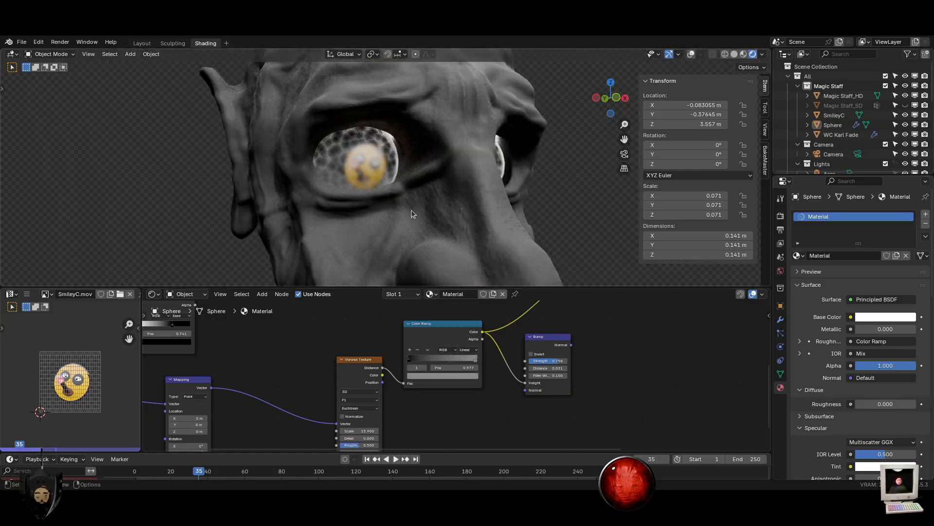
middle_click_drag(489, 211, 432, 212)
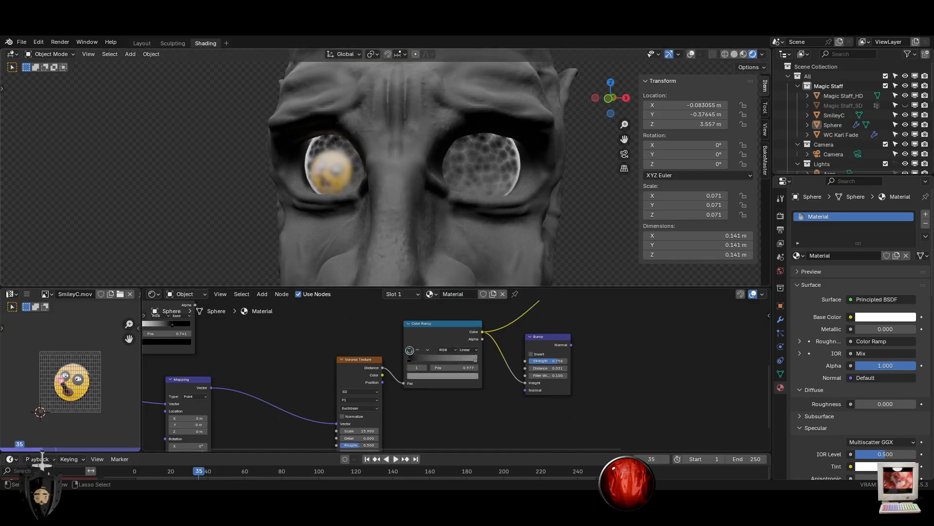
key("ctrl+s")
Try a bright yellow Base Color on the Principled BSDF and play the animation
scroll(404, 392, "up", 1)
left_click(452, 376)
scroll(649, 378, "down", 4)
middle_click_drag(654, 346, 753, 305)
middle_click_drag(490, 338, 552, 360)
scroll(443, 369, "up", 1)
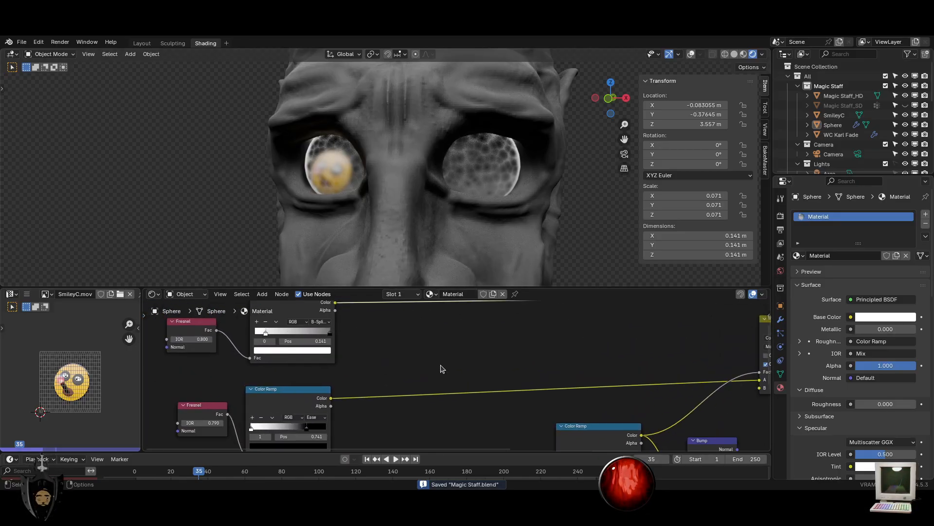
middle_click_drag(730, 336, 496, 379)
left_click(626, 333)
left_click_drag(640, 266, 623, 259)
key("space")
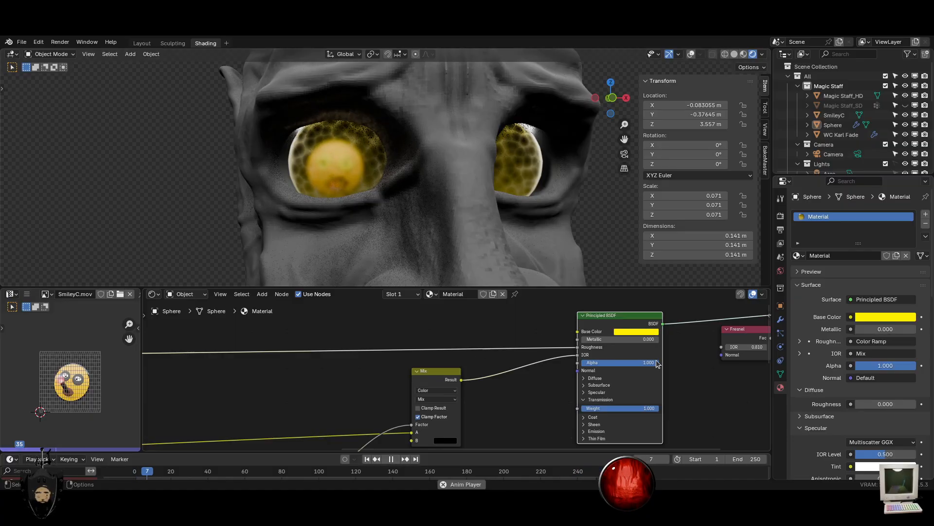
Set the Principled BSDF's Base Color to a very light neutral grey and make the timeline area slightly taller
left_click(647, 332)
left_click(646, 245)
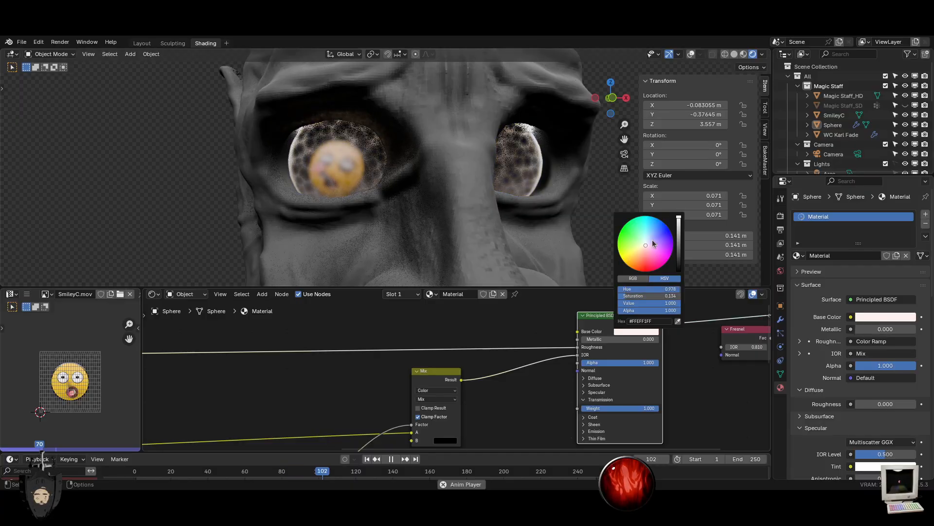
mouse_move(679, 222)
left_mouse_down()
mouse_move(679, 255)
mouse_move(679, 240)
left_mouse_up()
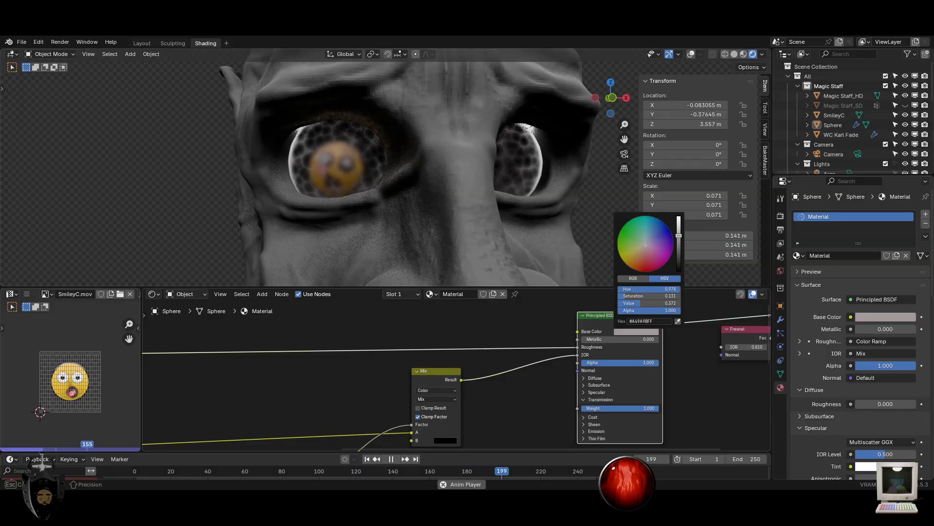
left_click(647, 332)
mouse_move(679, 228)
left_mouse_down()
mouse_move(679, 263)
mouse_move(679, 218)
left_mouse_up()
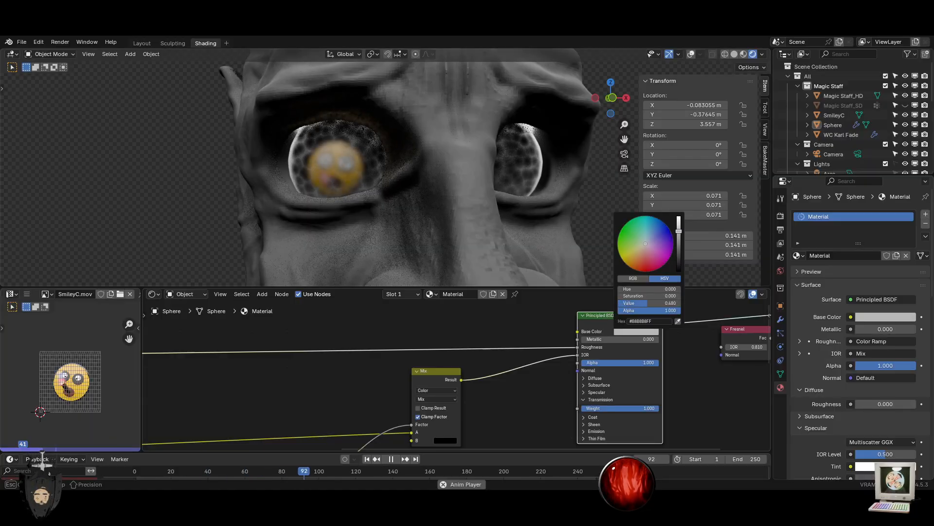
scroll(509, 364, "down", 2)
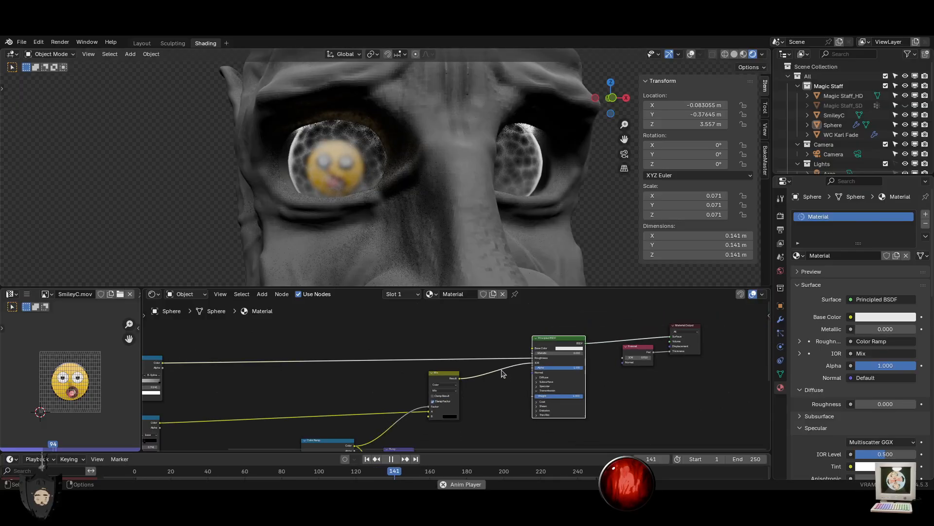
left_click_drag(477, 453, 501, 442)
Inspect the eye within the whole head, then up close and from the side
scroll(365, 212, "down", 8)
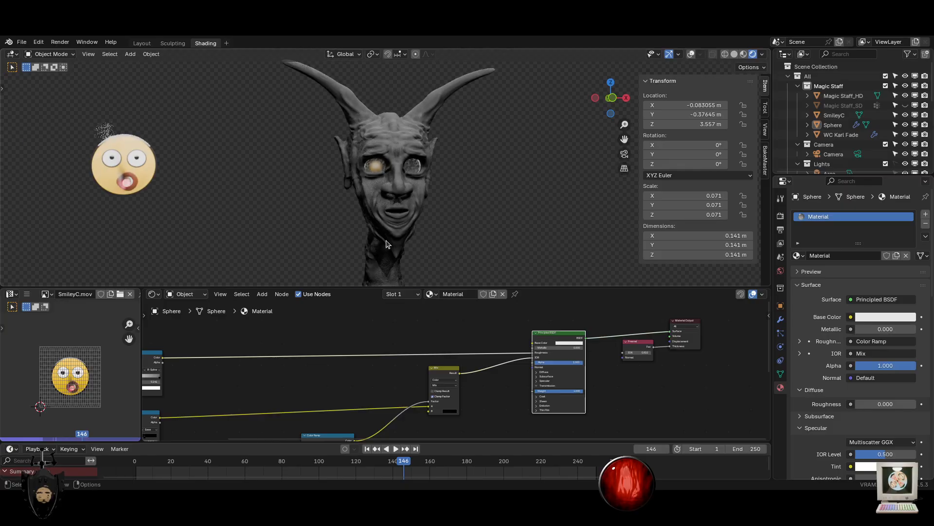
middle_click_drag(388, 248, 417, 259)
scroll(388, 261, "up", 8)
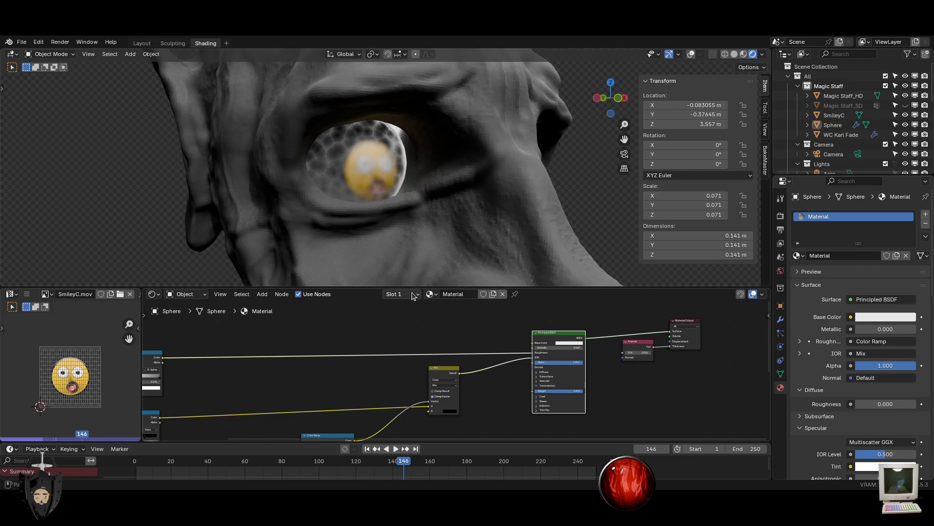
middle_click_drag(487, 209, 459, 222)
middle_click_drag(325, 204, 385, 180)
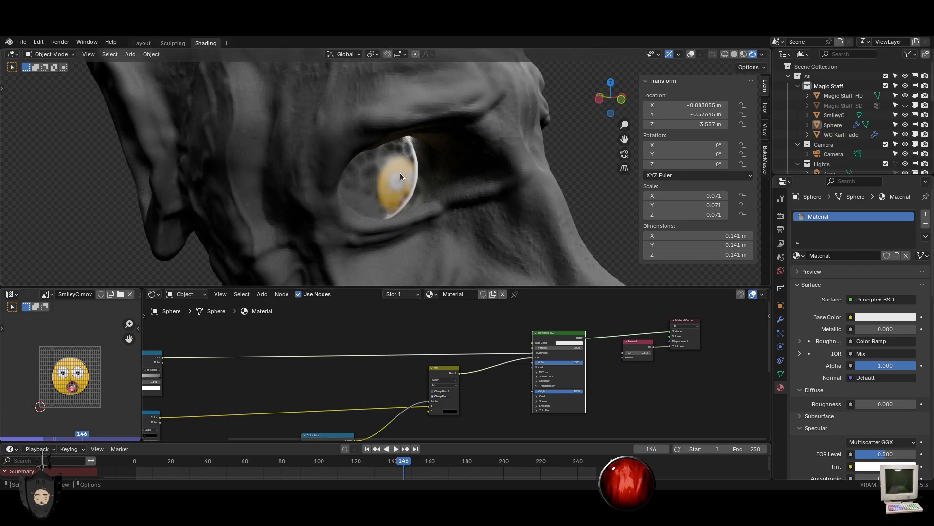
Select the glass eye sphere and try a much darker grey Base Color on its Principled BSDF
left_click(400, 173)
scroll(525, 395, "up", 1)
scroll(525, 394, "up", 4)
middle_click_drag(442, 415, 453, 390)
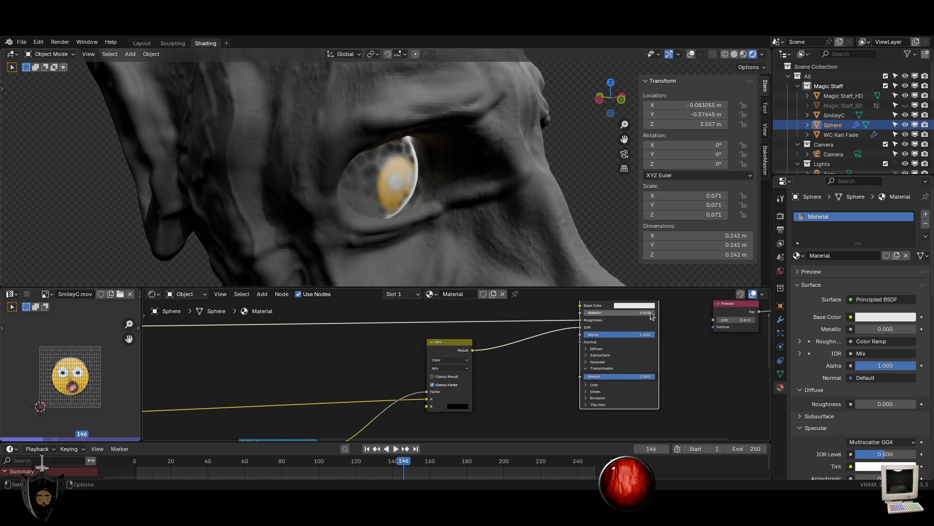
middle_click_drag(628, 309, 555, 359)
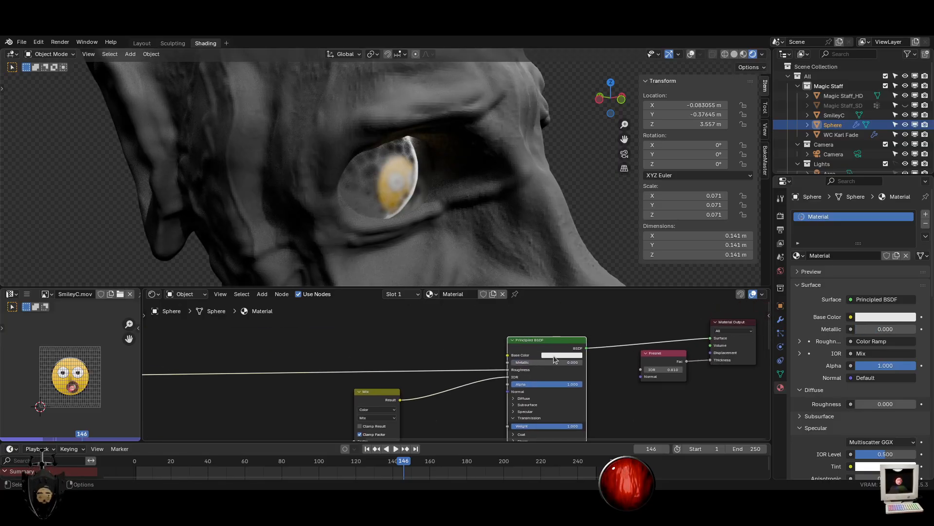
left_click(564, 355)
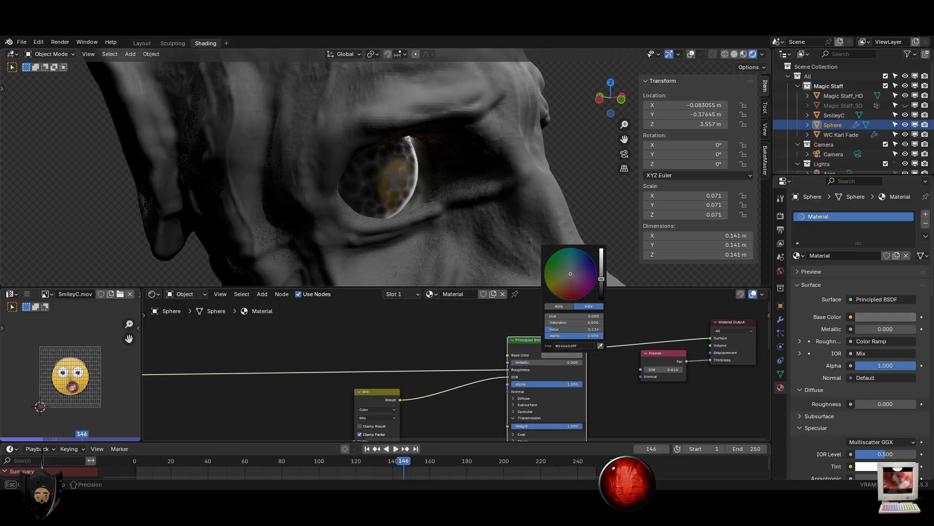
Connect the Bump node's Normal output to the Principled BSDF's Normal input, check the eye up close and save the file
middle_click_drag(334, 421, 490, 345)
middle_click_drag(463, 413, 482, 322)
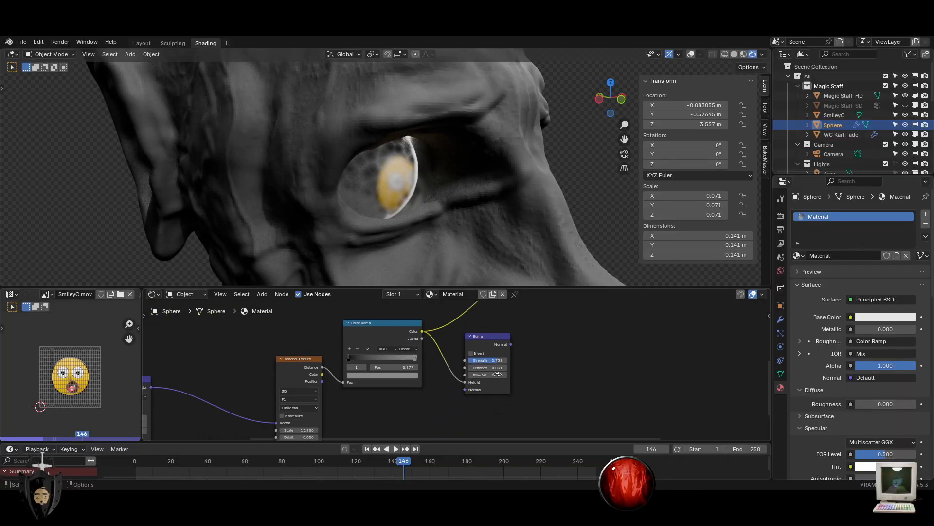
scroll(462, 395, "down", 2)
middle_click_drag(578, 336, 420, 389)
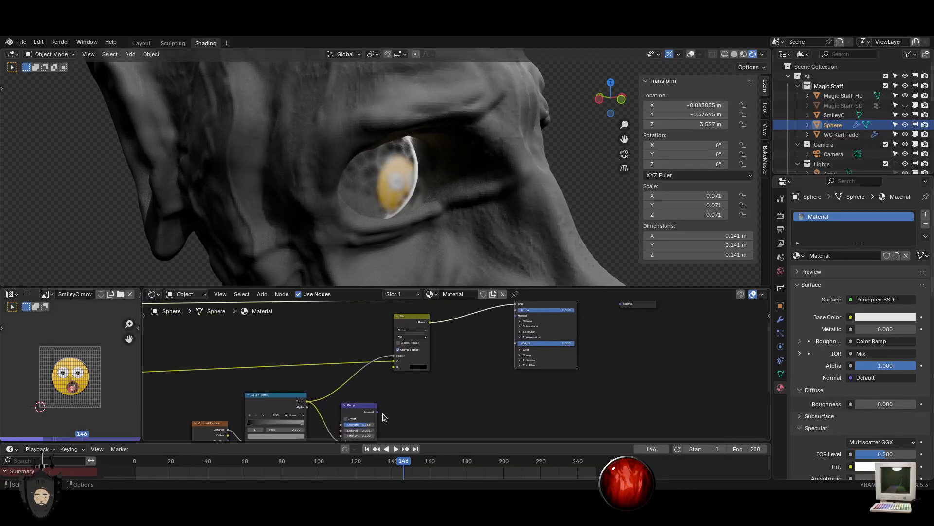
left_click_drag(378, 412, 514, 319)
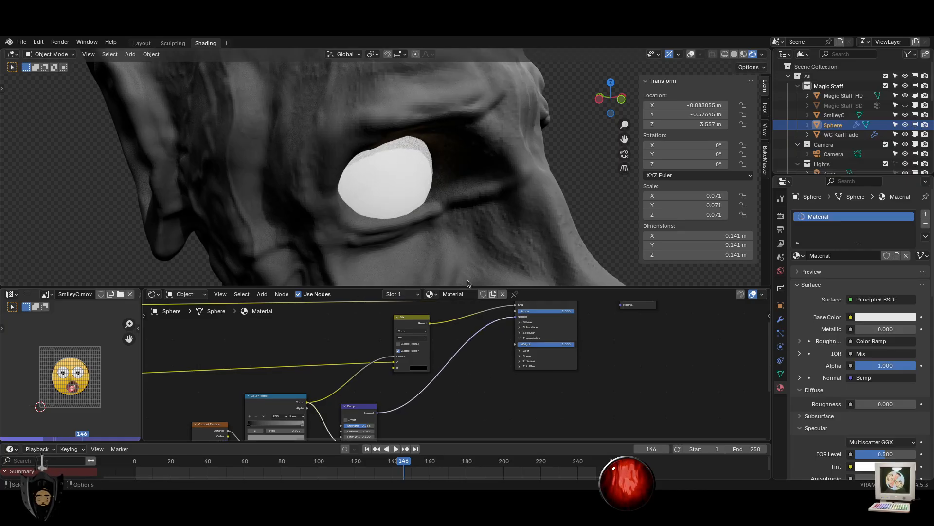
middle_click_drag(448, 104, 420, 216)
scroll(393, 219, "down", 4)
scroll(420, 216, "up", 4)
scroll(427, 213, "up", 4)
key("ctrl+s")
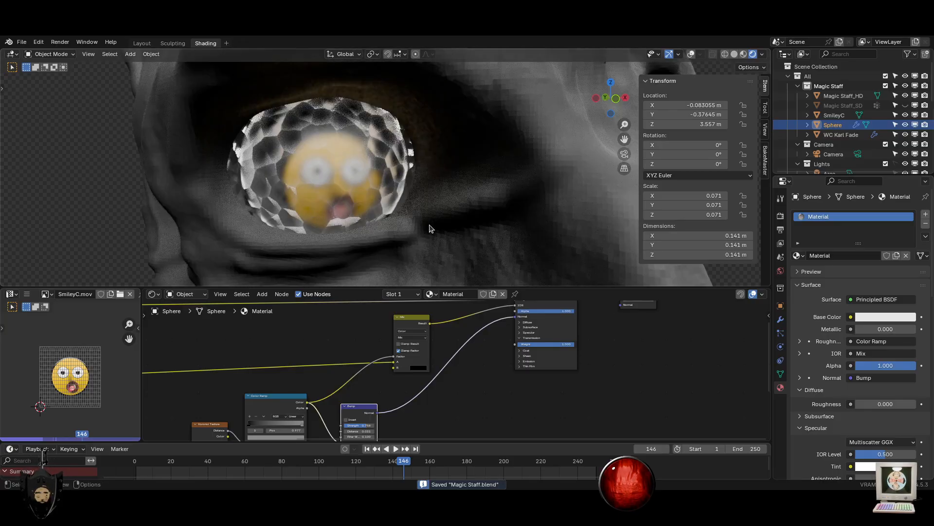
Play the animation and examine the faceted glass of both eyes from the front
key("space")
scroll(421, 234, "down", 3)
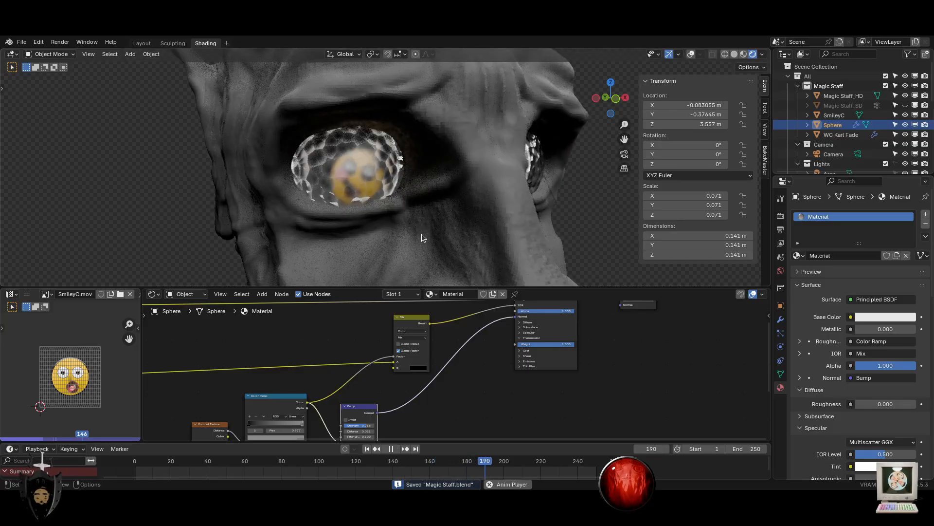
middle_click_drag(422, 234, 397, 230)
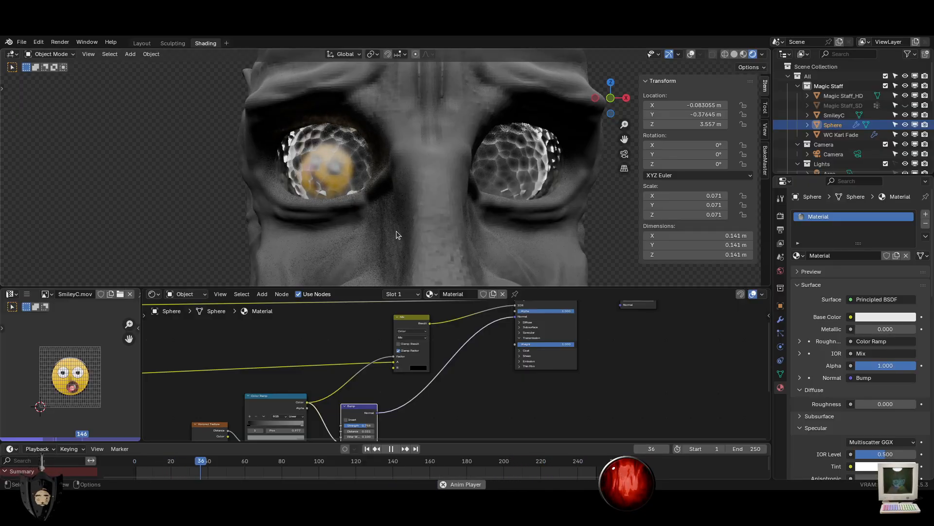
scroll(300, 241, "up", 2)
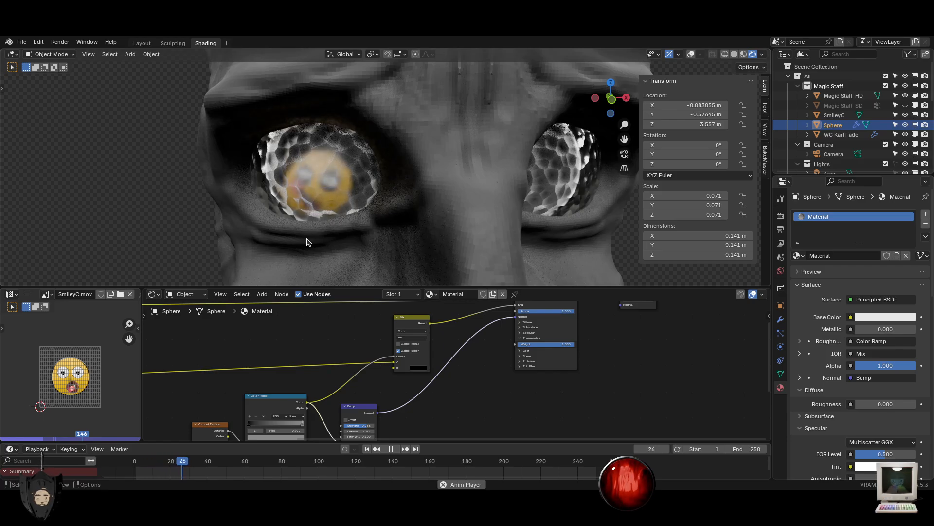
Stop the playback and move the Mix node farther away from the Principled BSDF
scroll(496, 384, "down", 3)
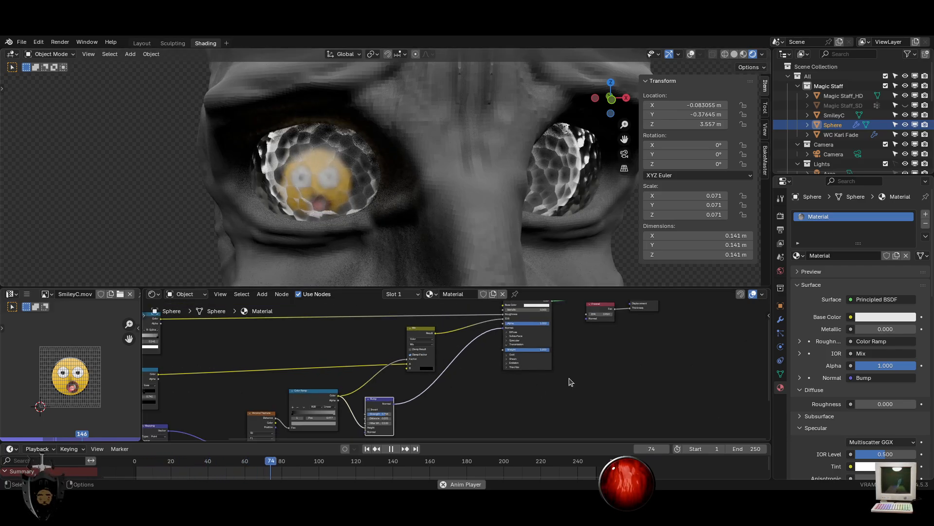
scroll(471, 363, "up", 10)
left_click_drag(414, 356, 389, 356)
middle_click_drag(521, 365, 347, 454)
left_click_drag(380, 380, 342, 376)
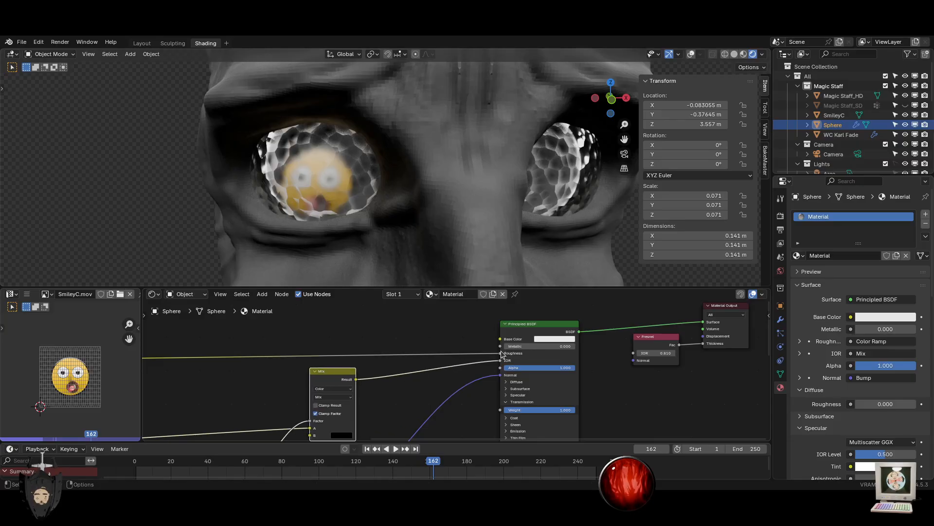
Set the Principled BSDF's Base Color to white and try moving the dark stop of the Voronoi Color Ramp
left_click(554, 339)
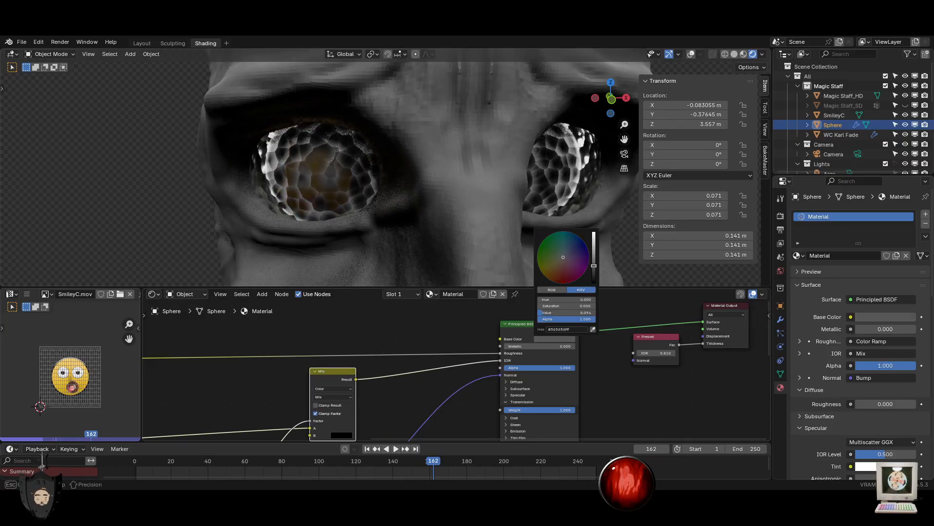
middle_click_drag(538, 345, 471, 408)
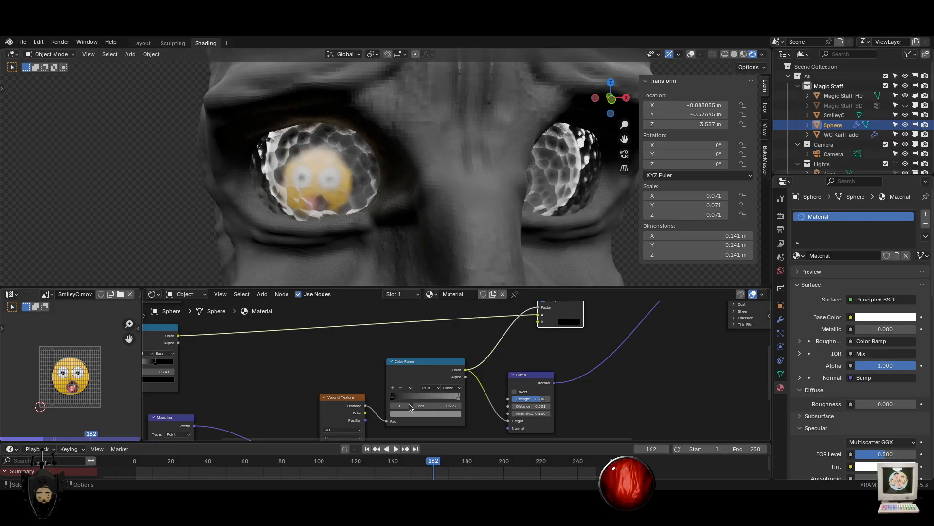
mouse_move(399, 402)
left_mouse_down()
mouse_move(474, 394)
mouse_move(423, 397)
left_mouse_up()
right_click(474, 395)
right_click(425, 395)
middle_click_drag(409, 407, 479, 308)
Set the Voronoi Texture's Scale to 7.6 and try a Randomness of 0
left_click_drag(415, 371, 404, 400)
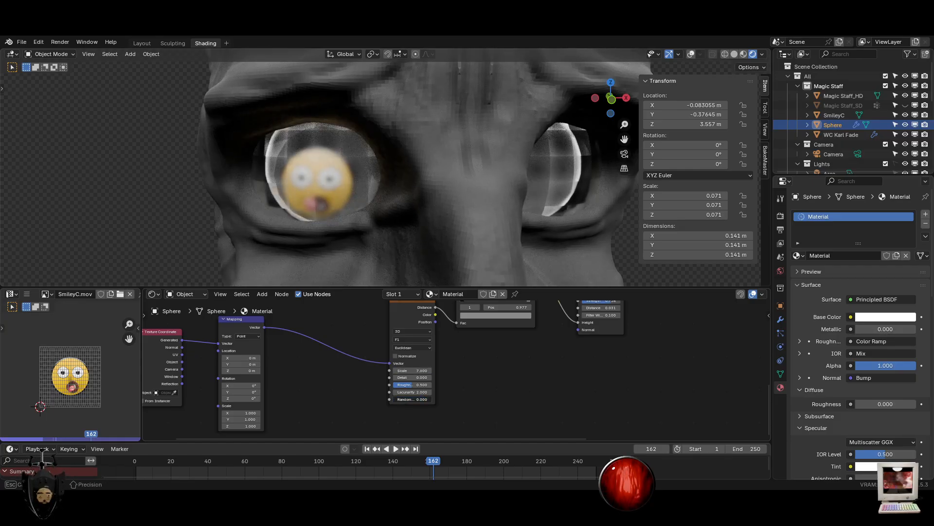
Try other brightness values for the Voronoi Color Ramp's light stop and another position for its dark stop
middle_click_drag(505, 358, 463, 420)
scroll(464, 418, "up", 3)
left_click(457, 366)
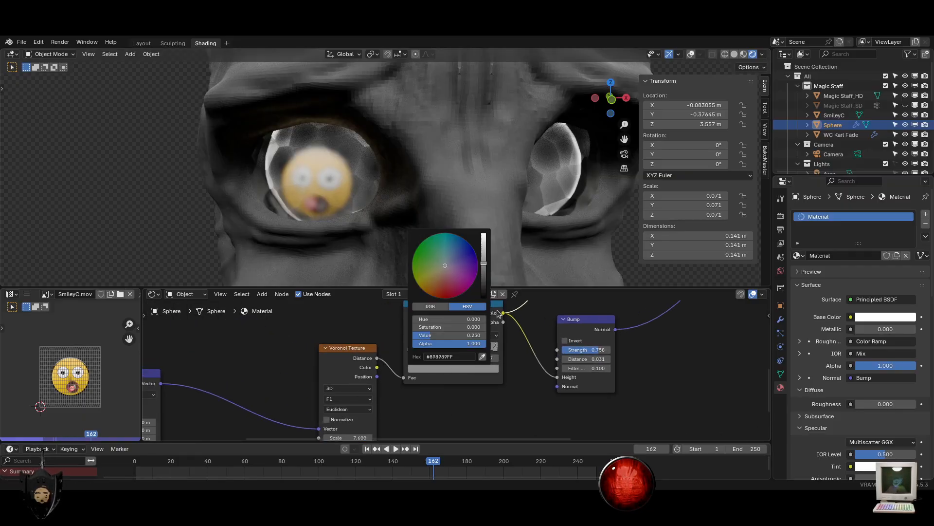
left_click_drag(485, 269, 483, 233)
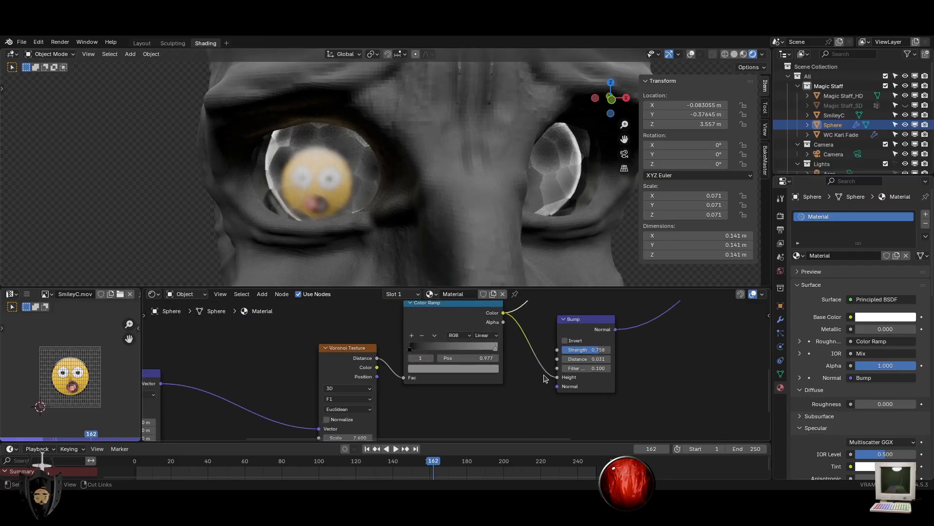
middle_click_drag(569, 354, 558, 359)
left_click_drag(398, 353, 453, 350)
right_click(453, 350)
left_click(482, 351)
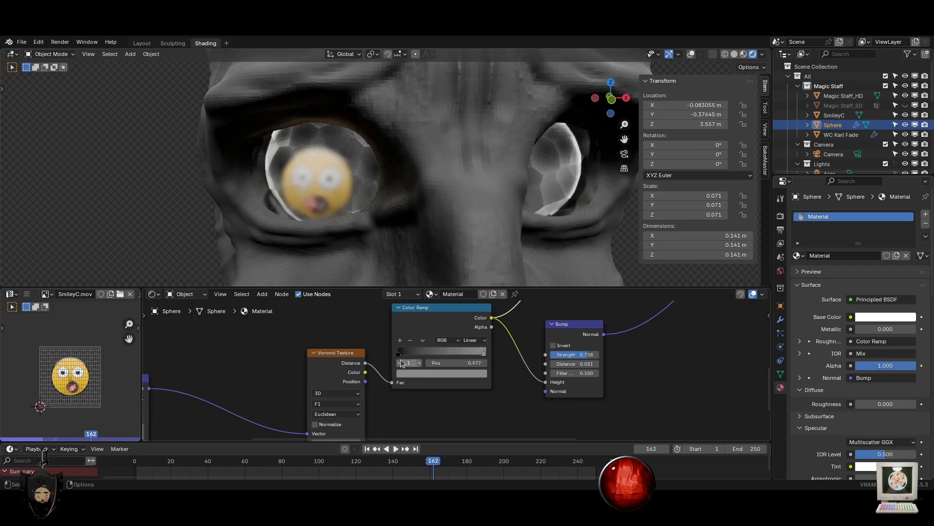
Try a different strength for the Bump node, then cancel the change
middle_click_drag(506, 360, 414, 384)
left_click_drag(434, 395, 457, 402)
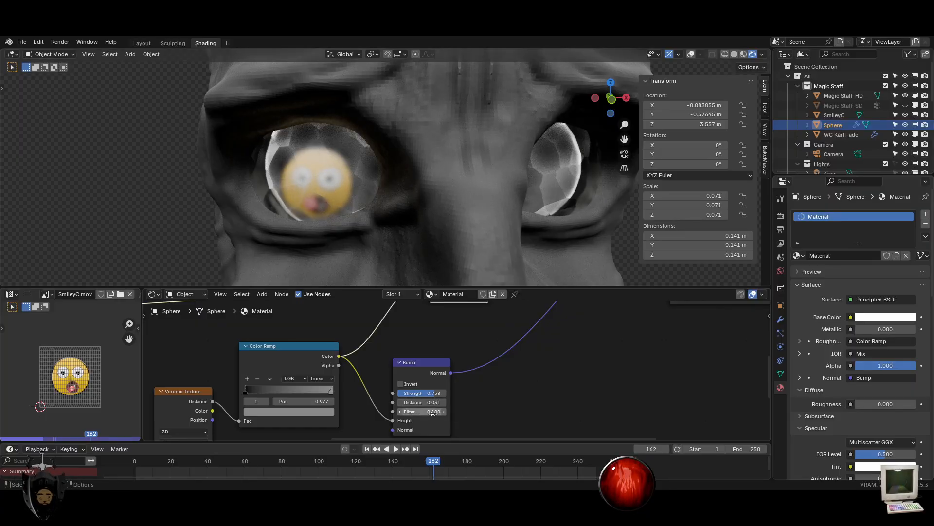
key("Escape")
Fine-tune the Voronoi Texture's Scale and check the facets of both eyes from the front
middle_click_drag(358, 414, 407, 326)
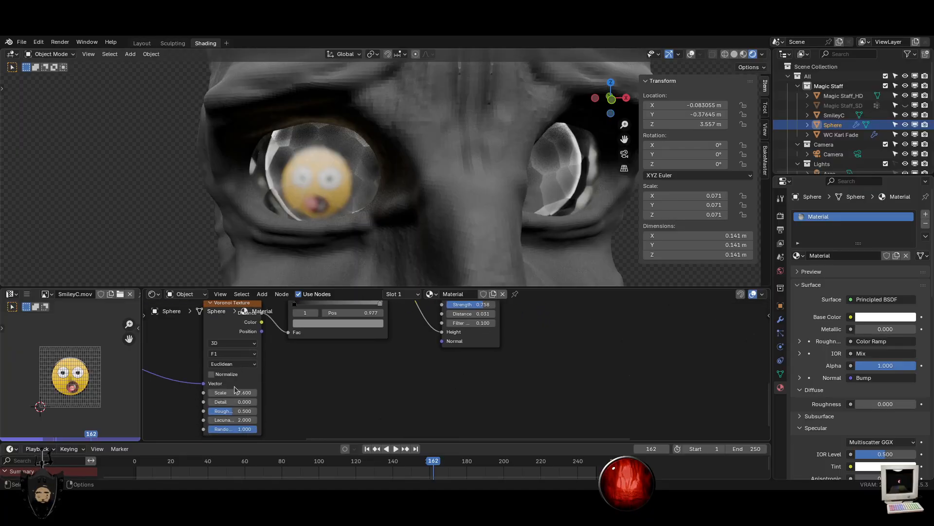
left_click_drag(232, 392, 214, 400)
scroll(346, 375, "down", 10)
middle_click_drag(375, 305, 323, 384)
scroll(475, 168, "down", 5)
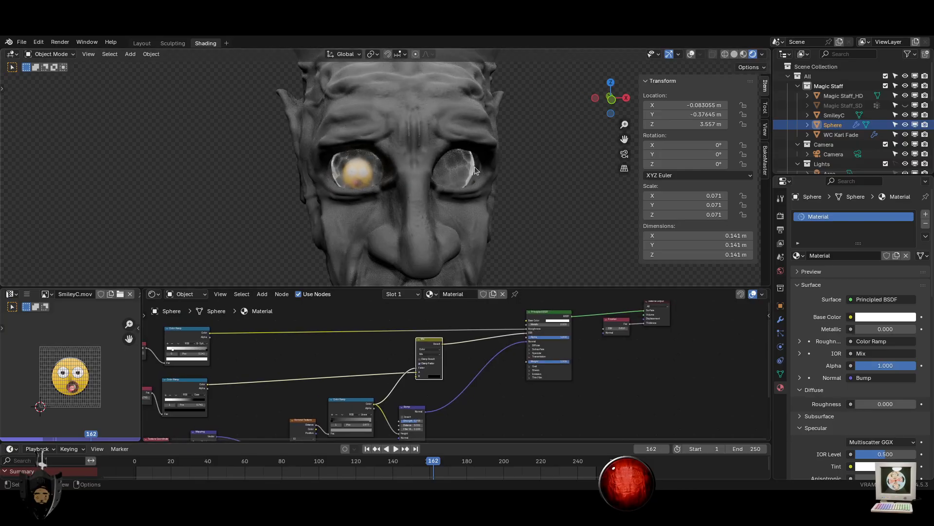
scroll(511, 218, "up", 2)
scroll(588, 324, "up", 2)
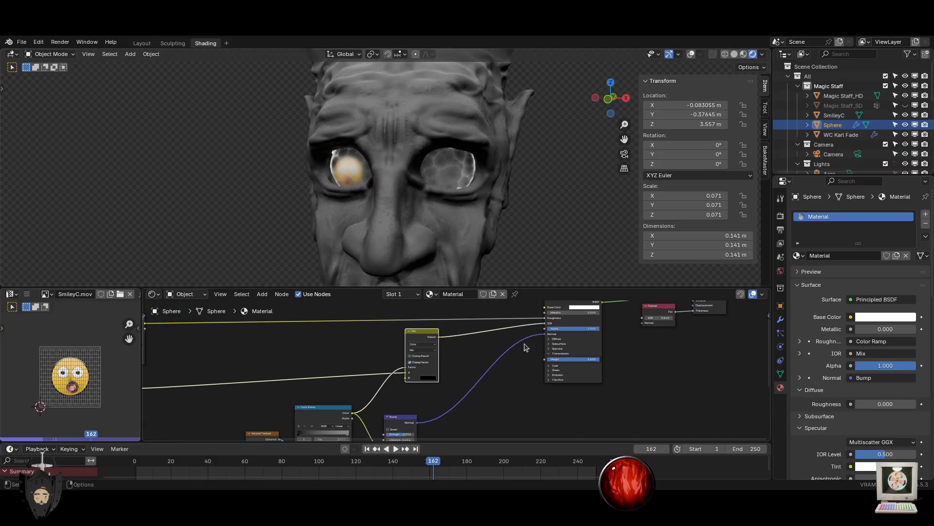
Raise the IOR of the Fresnel node feeding the roughness Color Ramp to 33.3 and check the whole face
middle_click_drag(258, 347, 592, 375)
scroll(390, 389, "up", 7)
left_click_drag(307, 376, 345, 376)
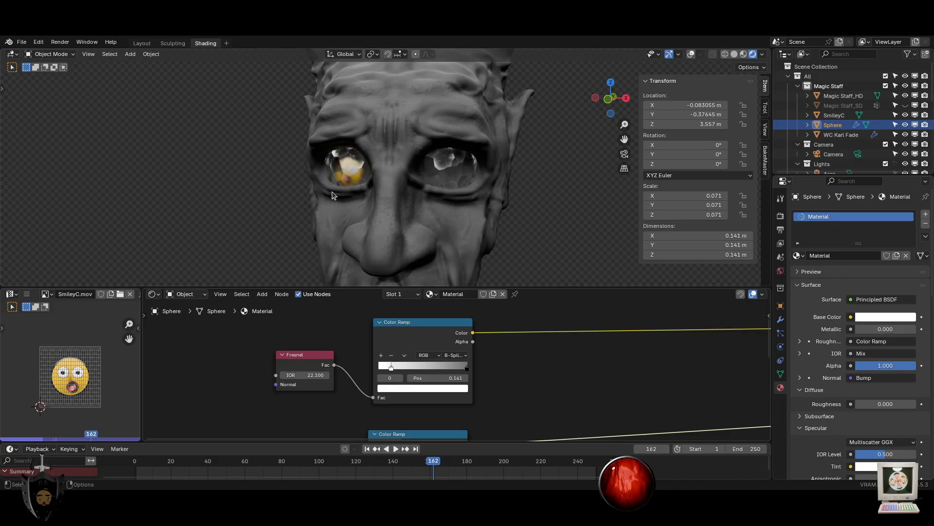
middle_click_drag(333, 195, 383, 193)
scroll(383, 193, "up", 6)
left_click_drag(310, 378, 358, 378)
scroll(468, 231, "down", 8)
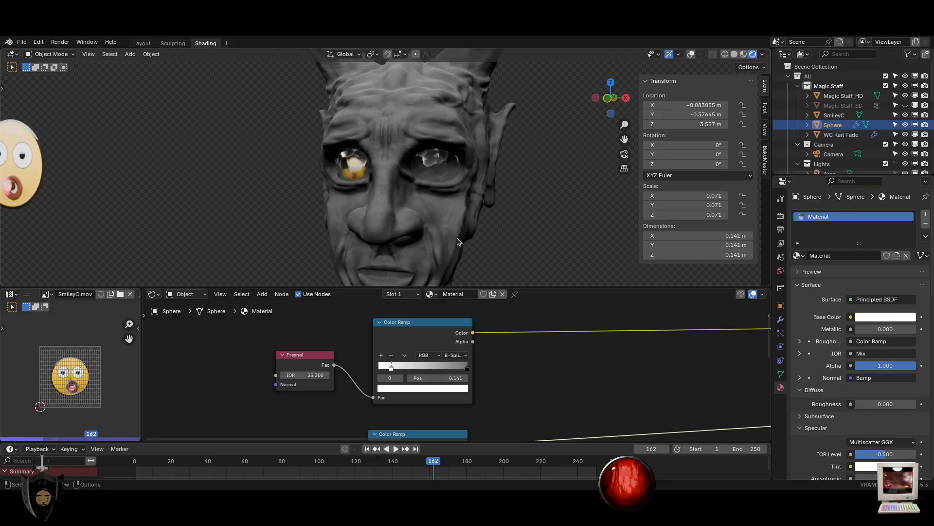
scroll(287, 258, "down", 2)
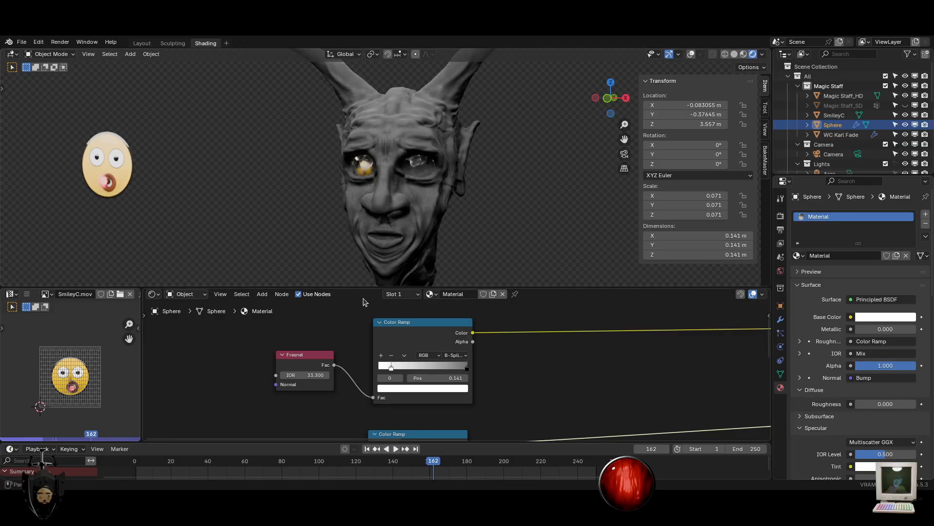
Enlarge the 3D viewport above the node editor, turn the head slightly and save the file
left_click_drag(364, 286, 344, 314)
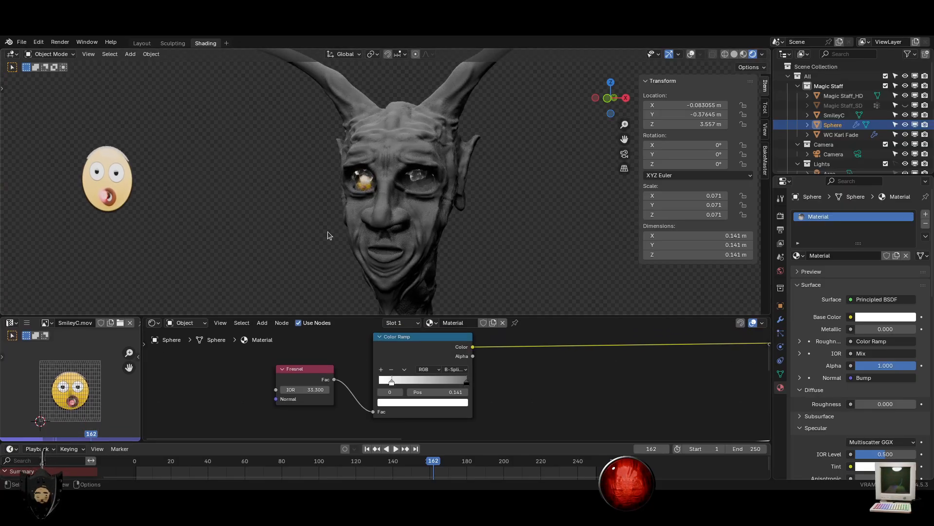
scroll(336, 235, "up", 4)
middle_click_drag(389, 239, 424, 259)
key("ctrl+s")
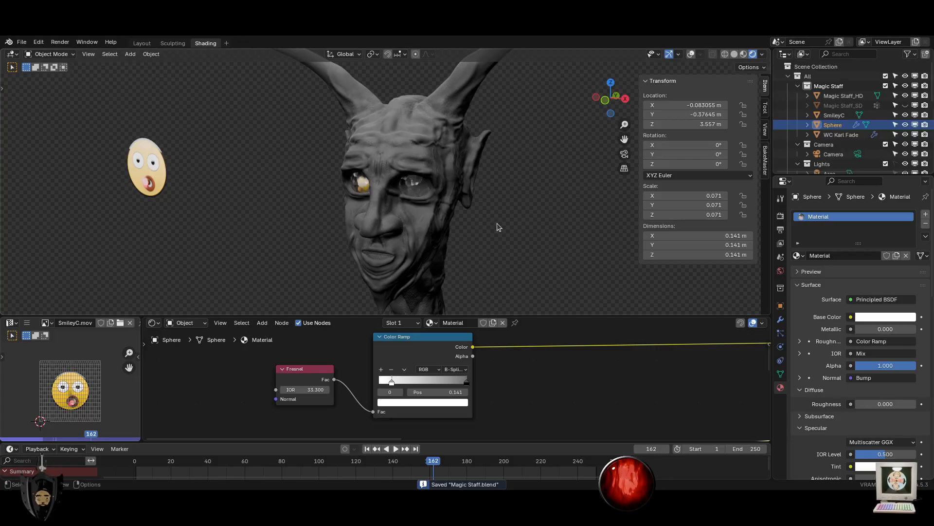
Examine the glass eye with the smiley from the side, up close and from the front
scroll(423, 204, "up", 5)
middle_click_drag(423, 206, 449, 178)
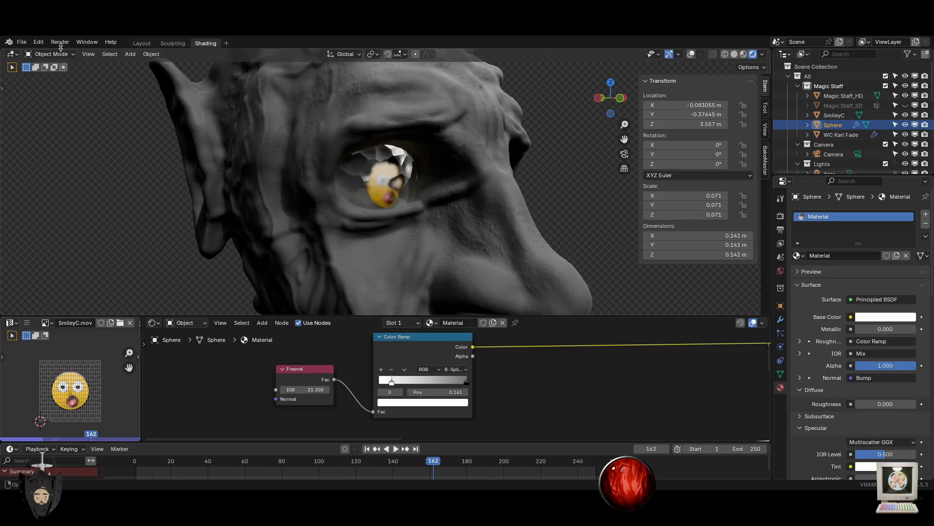
scroll(292, 161, "down", 6)
scroll(466, 210, "up", 4)
middle_click_drag(488, 207, 439, 227)
scroll(466, 210, "down", 4)
scroll(433, 223, "up", 4)
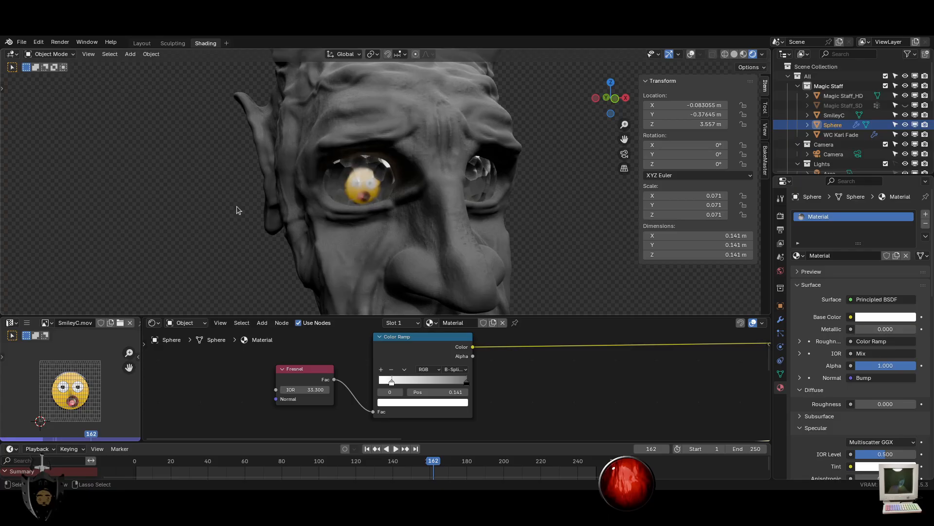
scroll(479, 209, "down", 5)
middle_click_drag(503, 231, 499, 234)
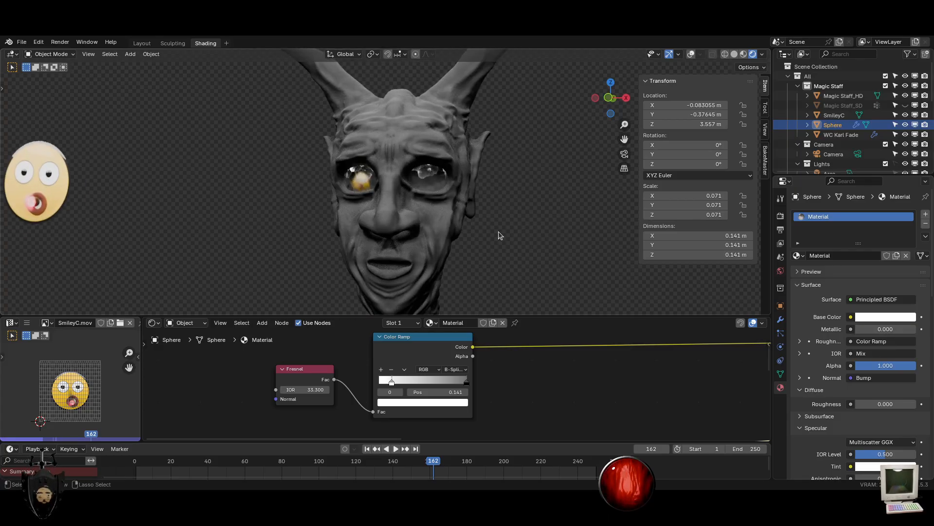
Save the file, play the animation briefly and check the smiley's refraction through the glass eye
key("ctrl+s")
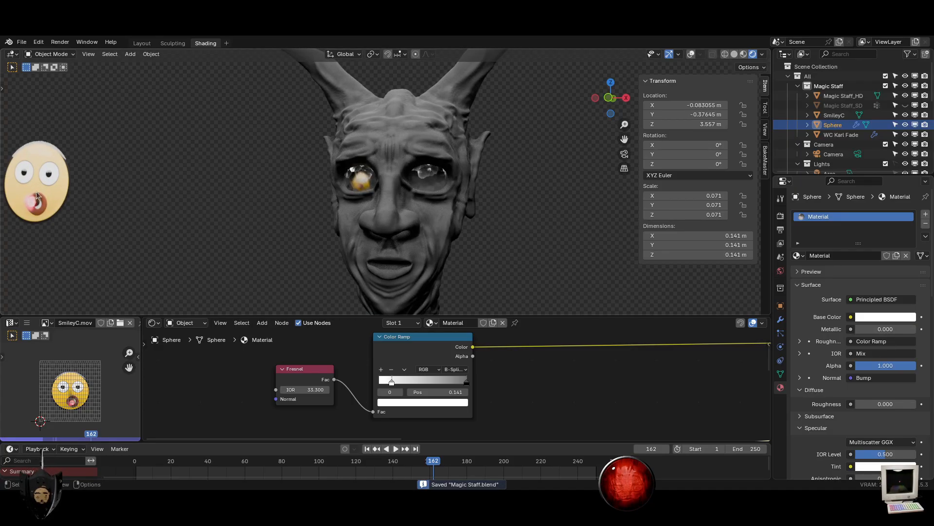
key("space")
scroll(306, 250, "up", 4)
scroll(306, 250, "up", 2)
key("space")
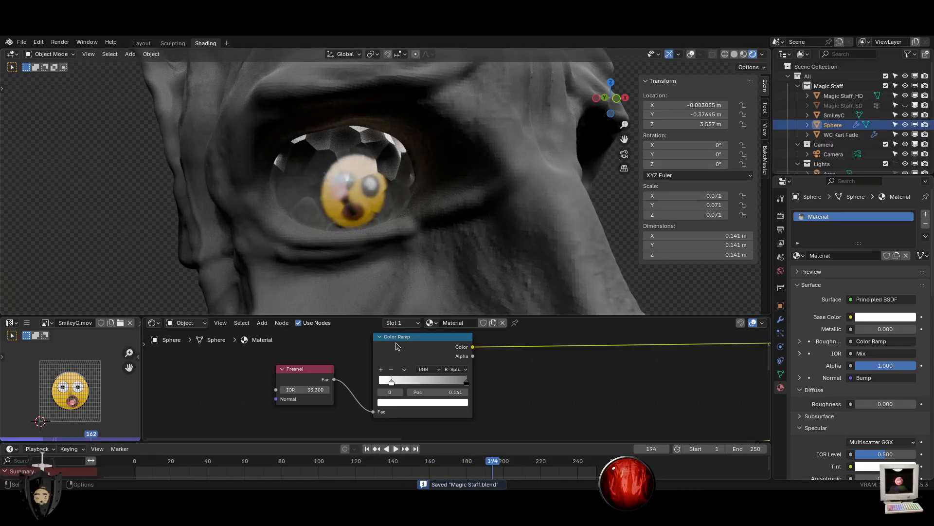
scroll(362, 249, "down", 4)
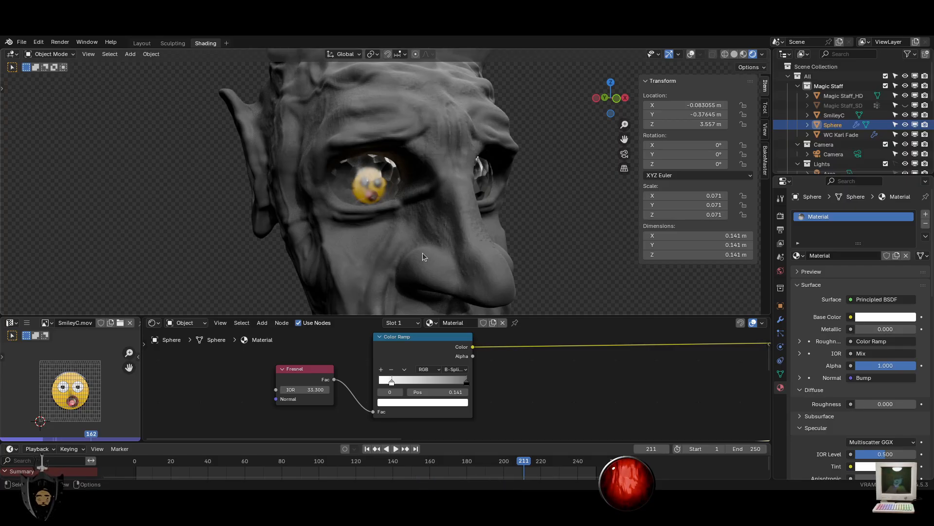
scroll(422, 253, "down", 5)
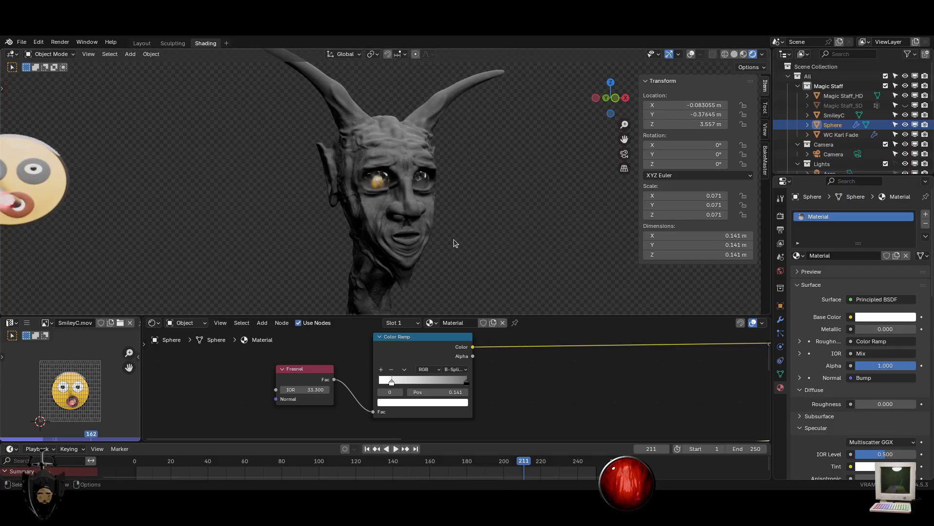
Examine the head and the smiley's glass eye at varying distances in walk navigation, using a slower walking speed
key("shift+grave")
key("w")
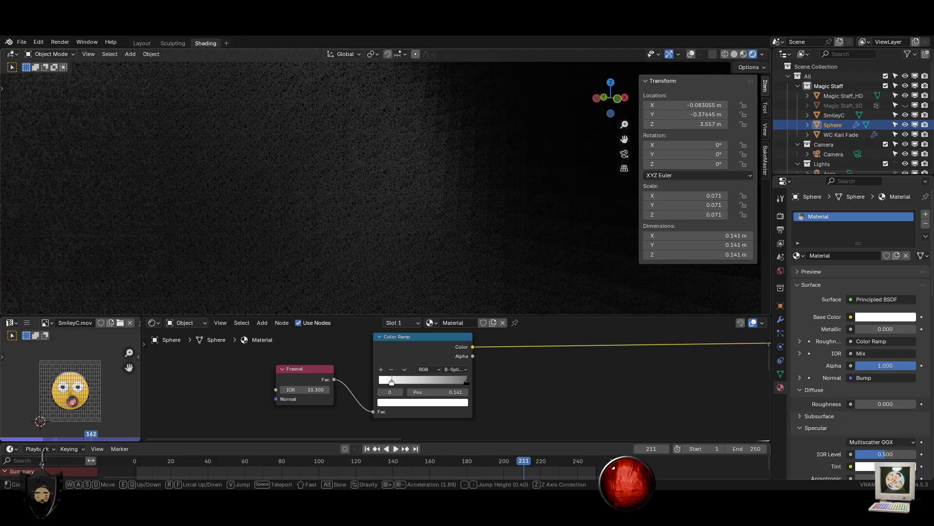
key("s")
scroll(386, 186, "down", 6)
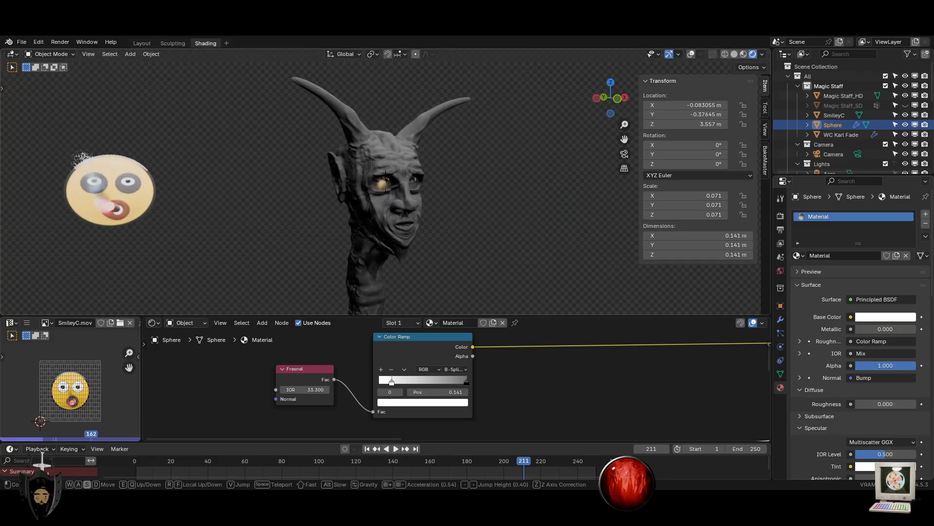
key("w")
key("s")
scroll(385, 180, "down", 7)
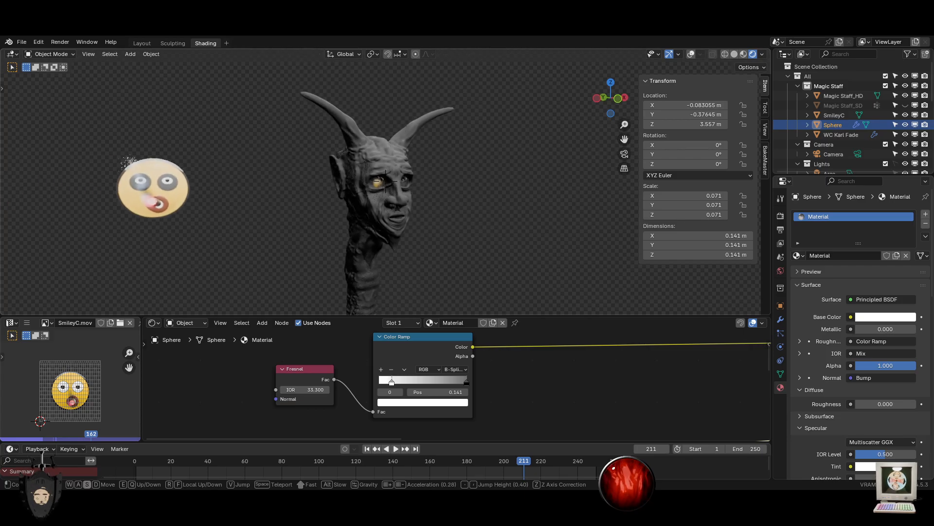
key("w")
scroll(385, 180, "down", 1)
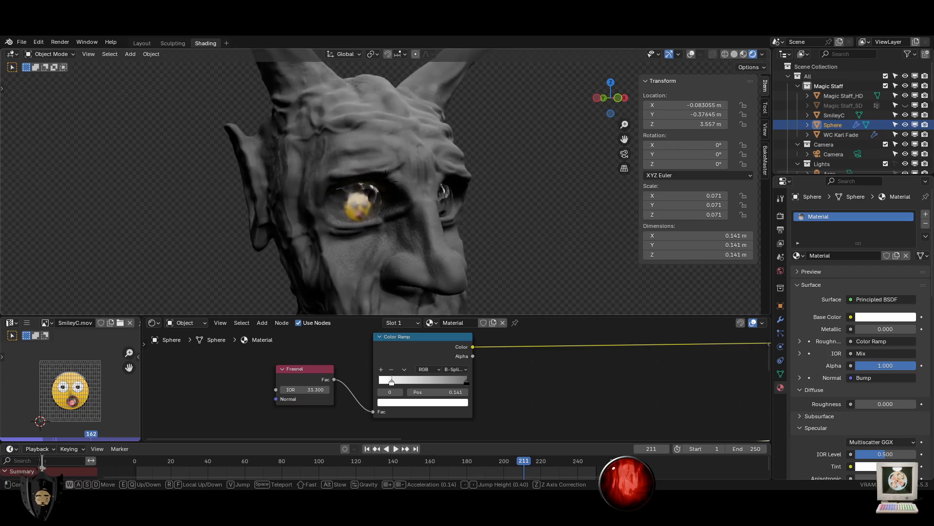
key("w")
scroll(388, 176, "down", 1)
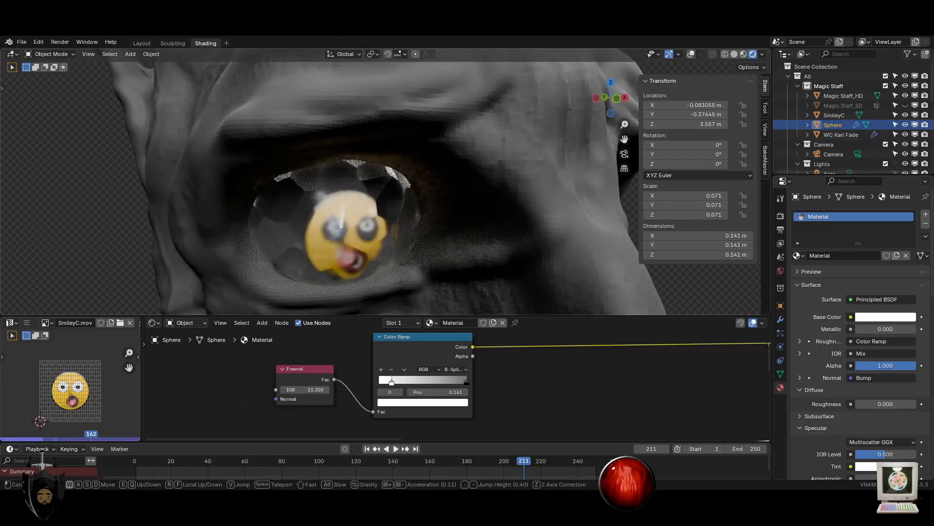
key("w")
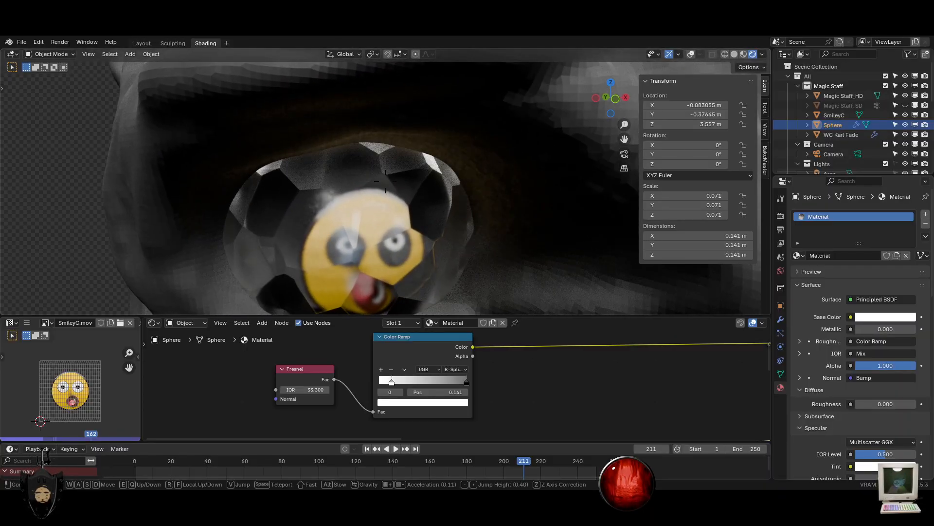
key("Escape")
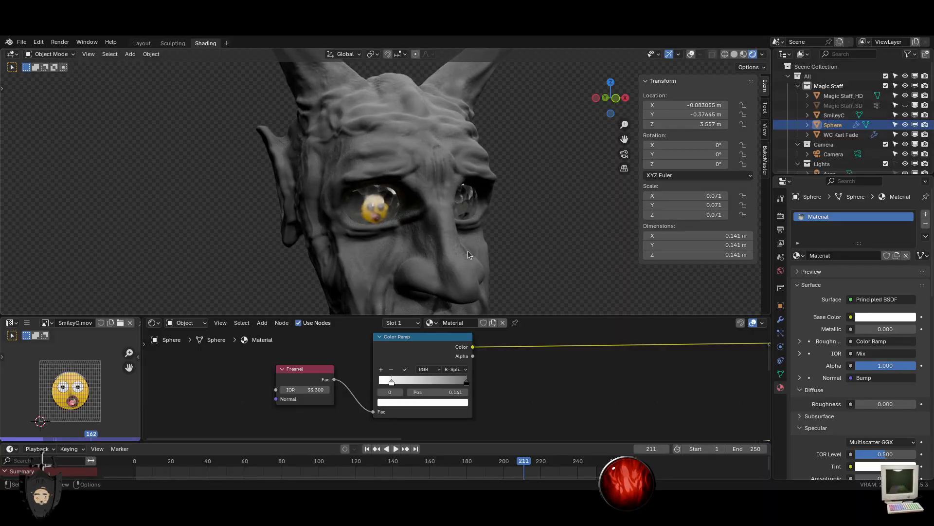
Walk around the face to inspect both glass eyes up close and play a short stretch of the animation
key("shift+grave")
key("s")
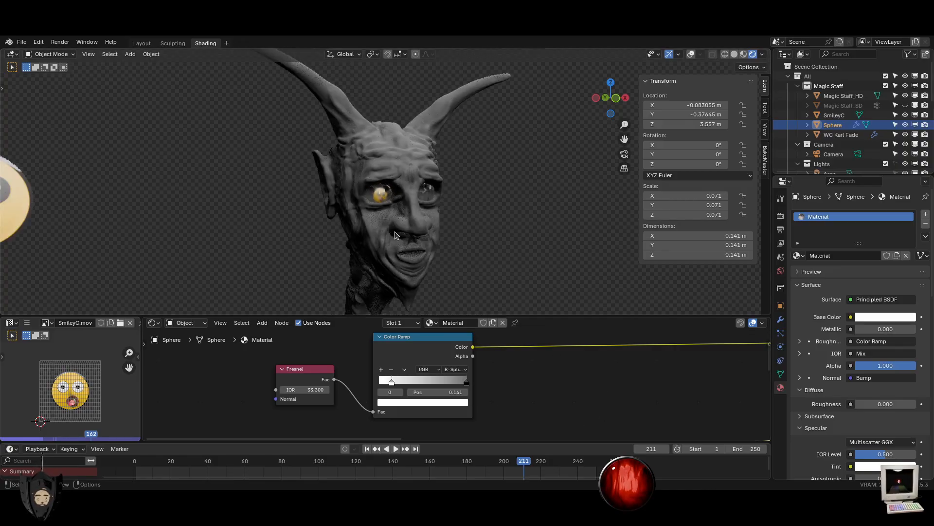
key("w")
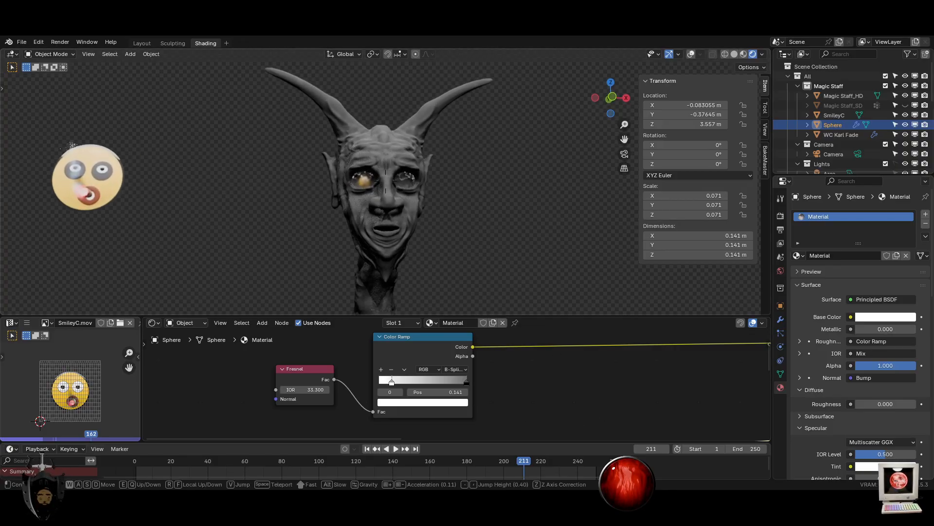
key("d")
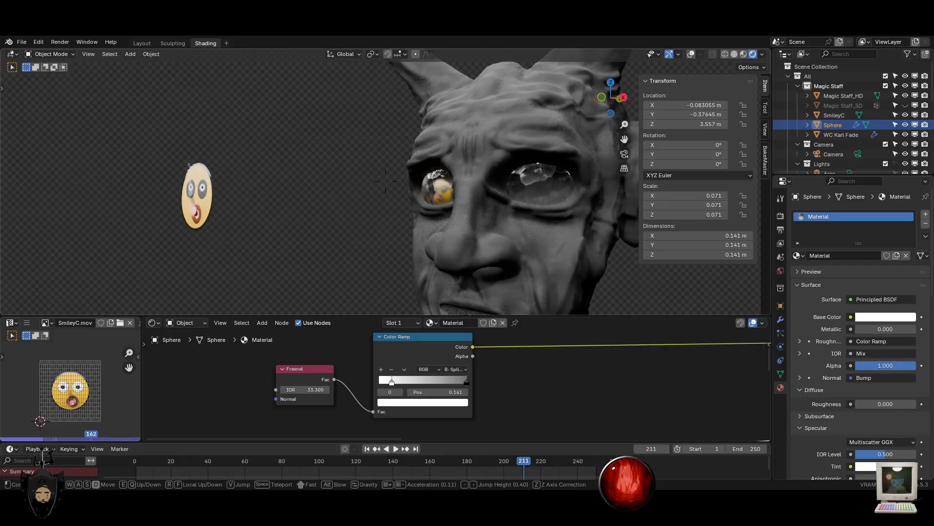
key("a")
key("w")
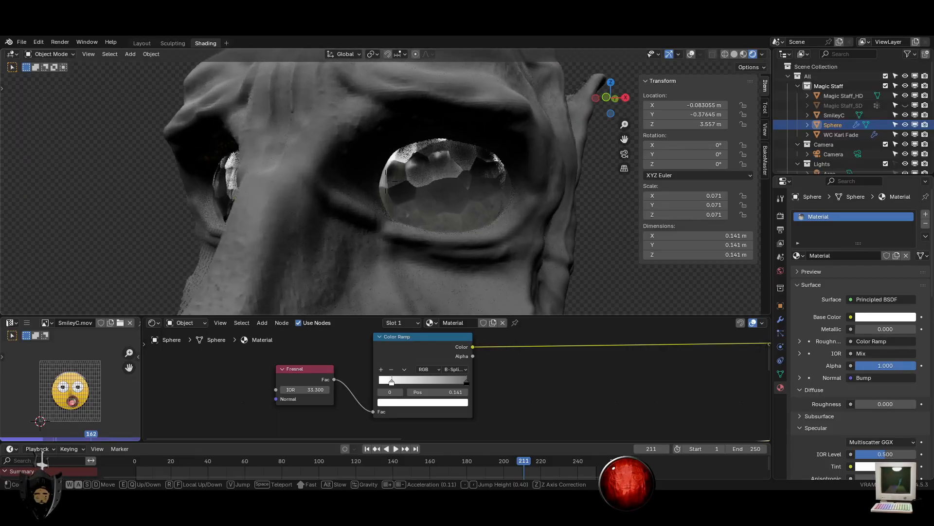
left_click(411, 256)
key("space")
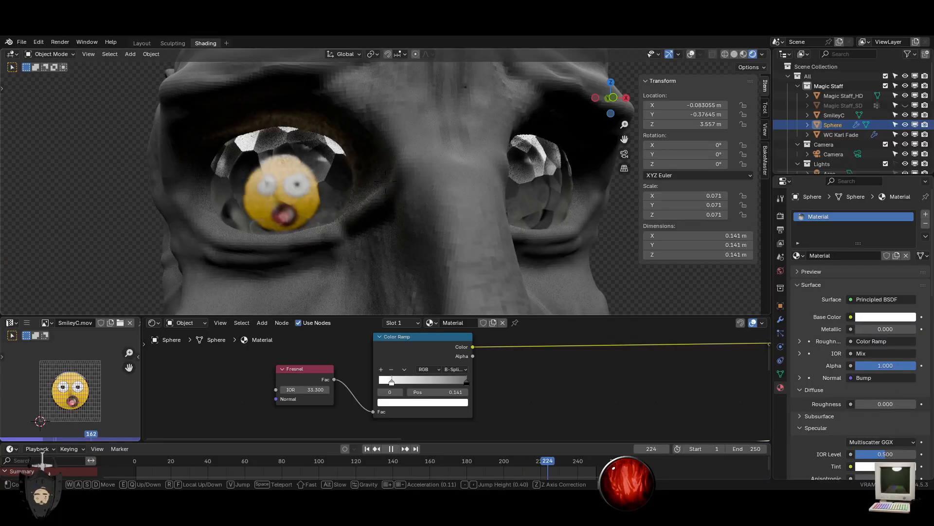
key("space")
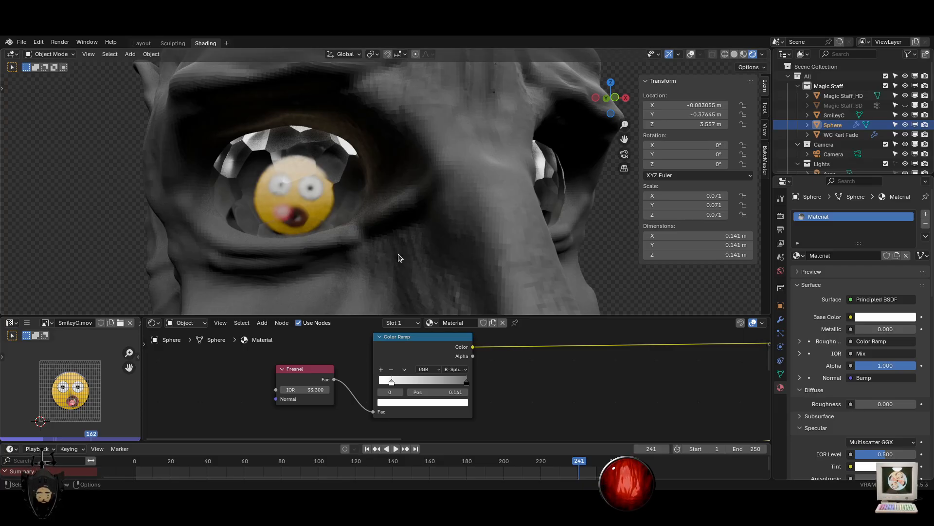
Try moving the light stop of the roughness Color Ramp while viewing the glass eye from the side, then undo it
scroll(412, 229, "down", 4)
scroll(412, 224, "up", 3)
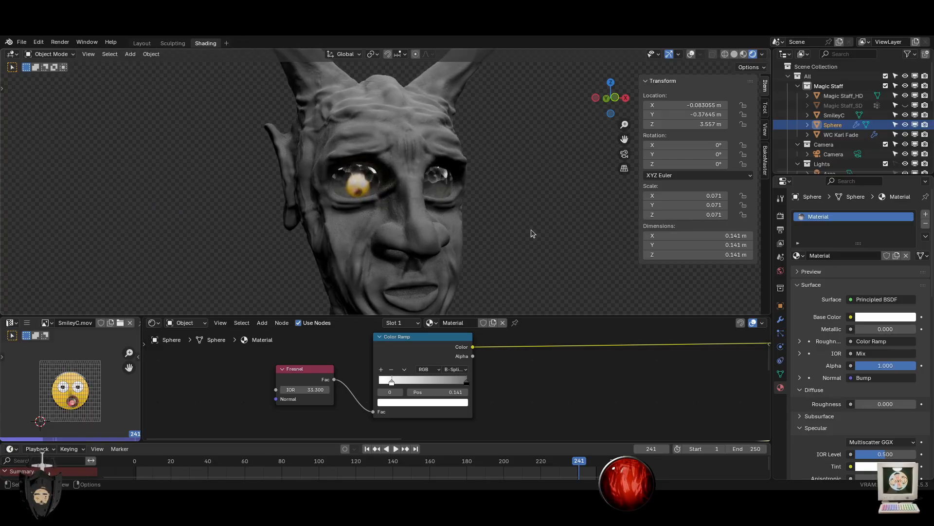
scroll(533, 234, "up", 2)
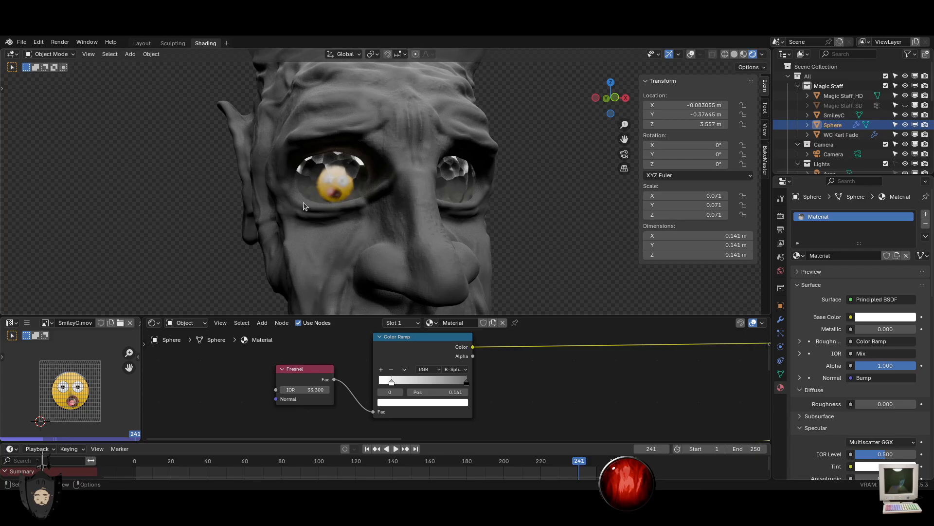
middle_click_drag(303, 206, 351, 213)
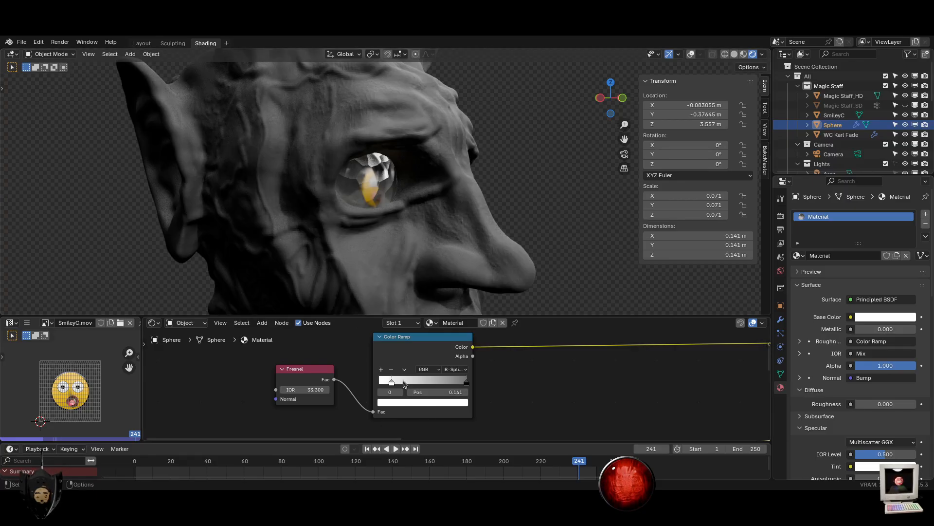
left_click_drag(392, 381, 436, 380)
key("ctrl+z")
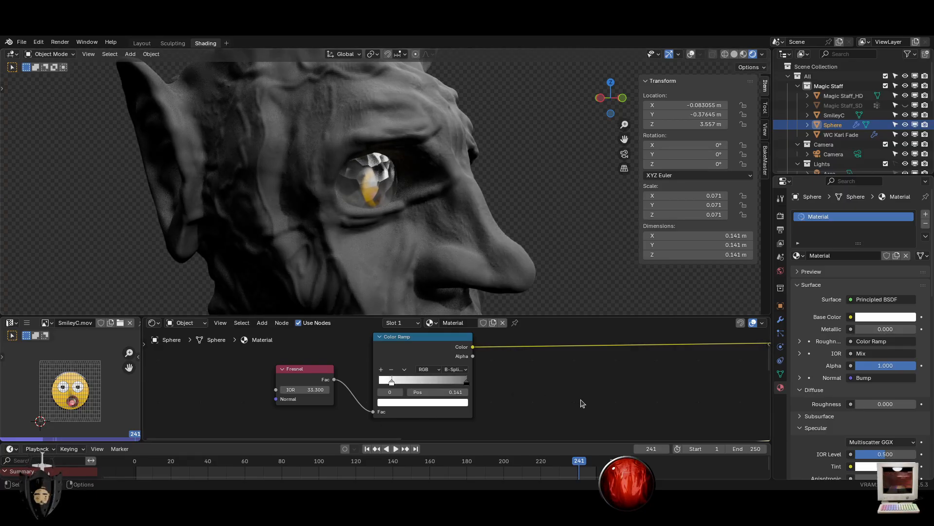
Move the roughness Fresnel and Color Ramp nodes close to the Principled BSDF, above the Mix node
middle_click_drag(613, 407, 381, 403)
scroll(491, 401, "down", 4)
scroll(590, 382, "down", 4)
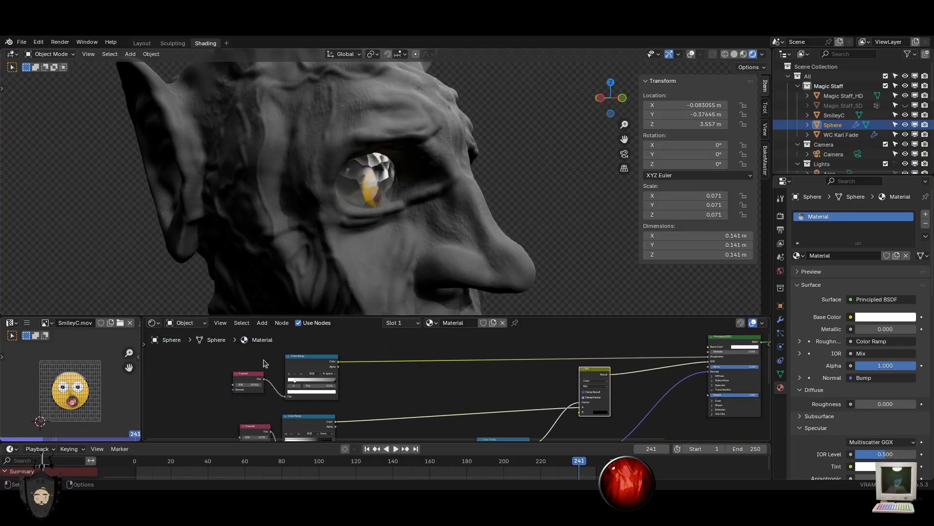
left_click_drag(228, 352, 366, 404)
key("g")
left_click(684, 392)
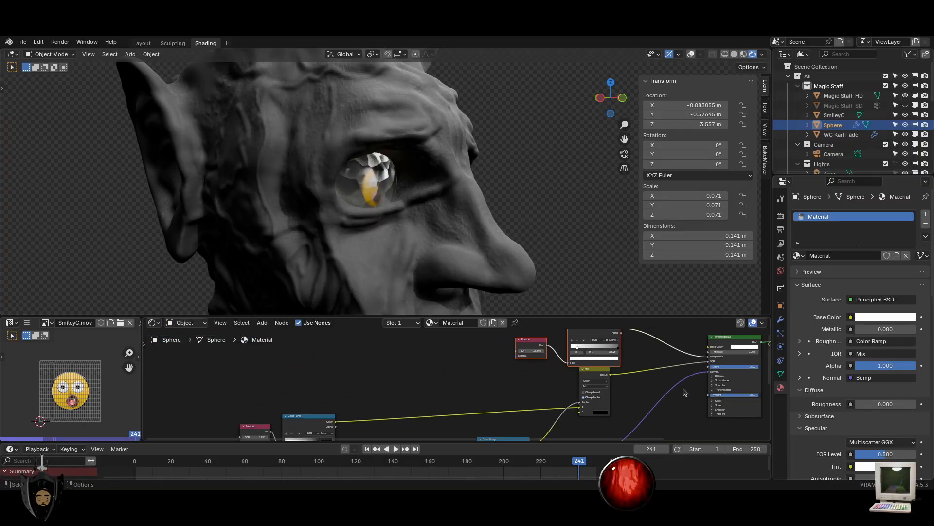
Move the black stop of the roughness Color Ramp to position 0.873
middle_click_drag(683, 392, 527, 401)
scroll(527, 400, "up", 1)
scroll(521, 366, "up", 3)
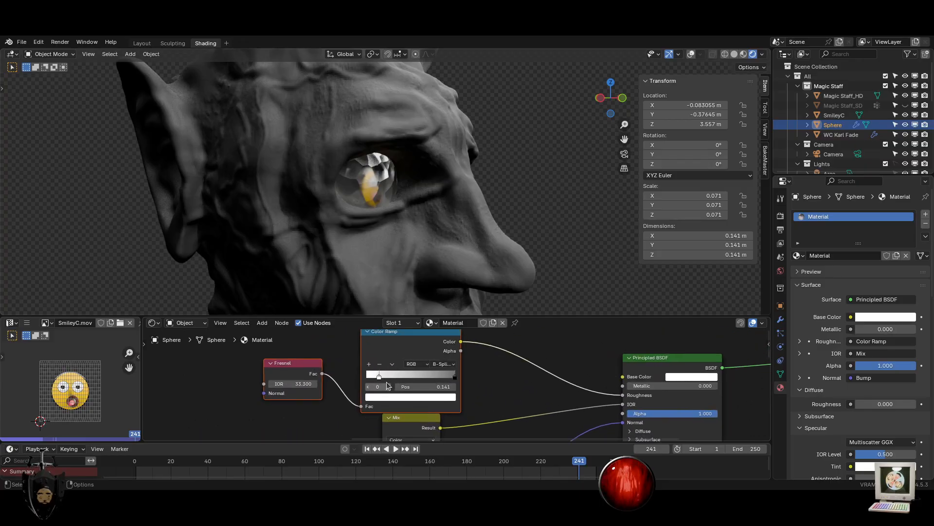
mouse_move(380, 374)
left_mouse_down()
mouse_move(434, 373)
mouse_move(381, 375)
left_mouse_up()
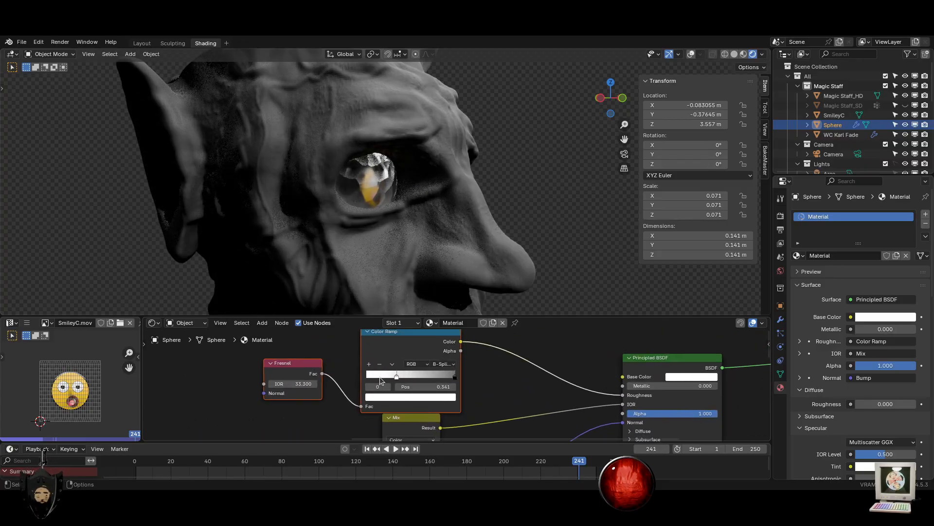
mouse_move(452, 376)
left_mouse_down()
mouse_move(383, 374)
mouse_move(444, 377)
left_mouse_up()
key("KP_1")
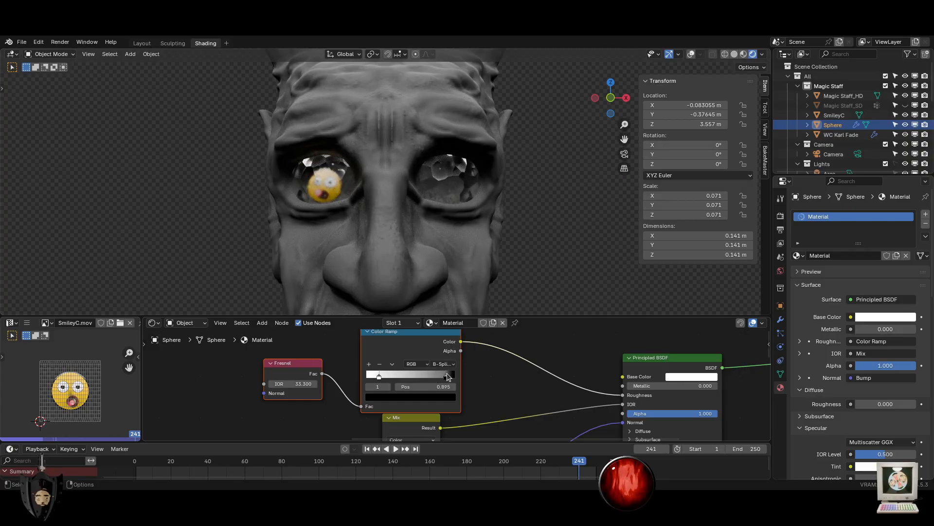
Deselect all objects and examine the glass eye with the smiley from the front, from an angle and up close
key("KP_3")
key("alt+a")
scroll(492, 248, "down", 4)
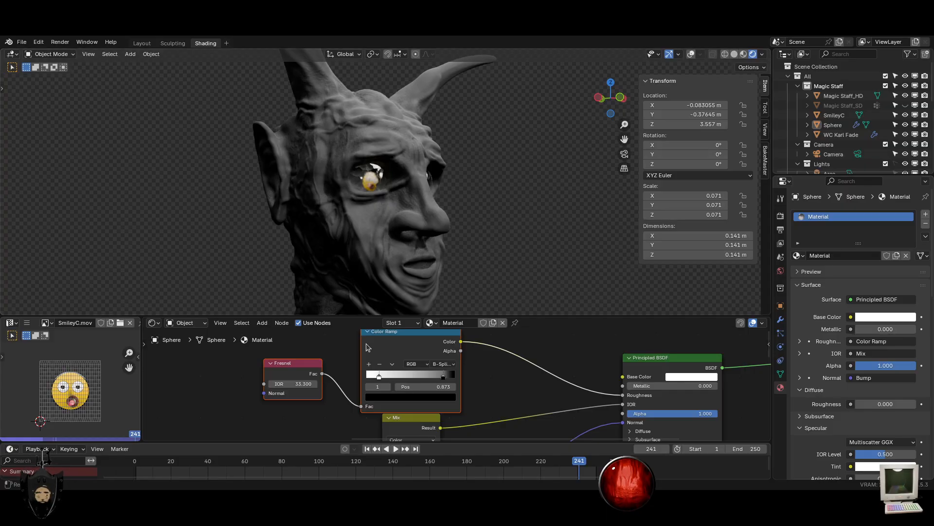
key("KP_1")
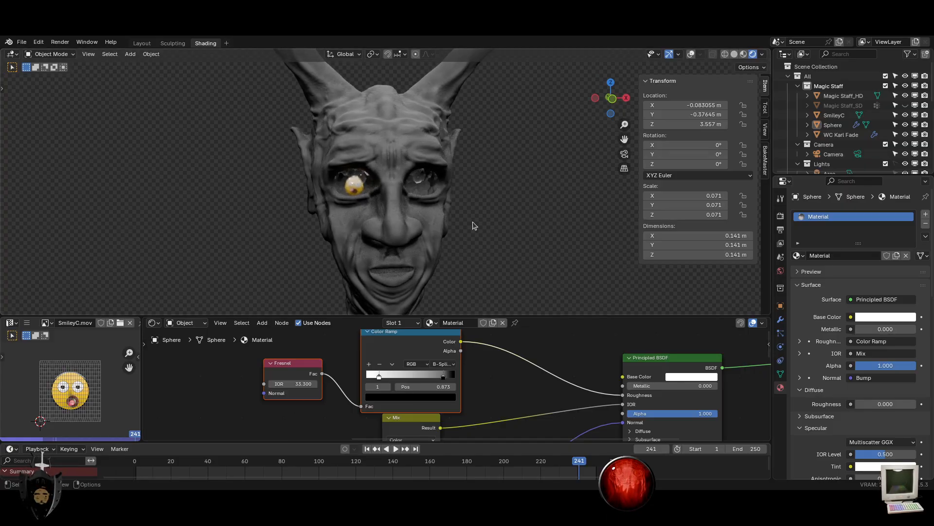
scroll(475, 214, "up", 3)
middle_click_drag(430, 238, 530, 221)
scroll(529, 221, "up", 4)
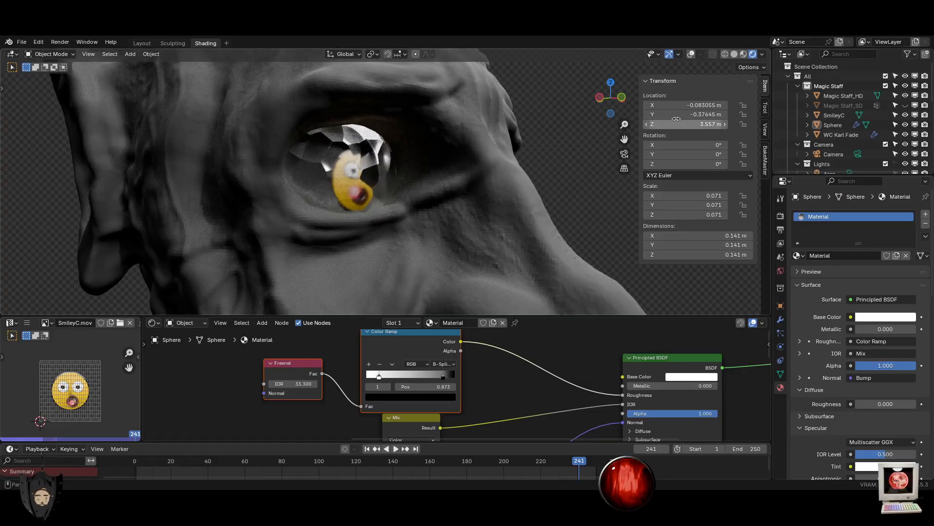
left_click_drag(687, 115, 695, 115)
right_click(695, 115)
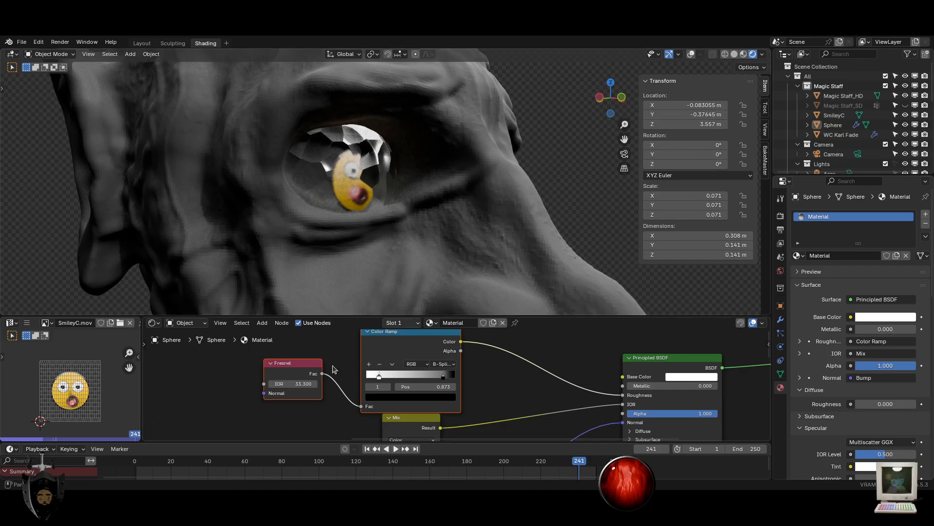
left_click_drag(294, 384, 314, 384)
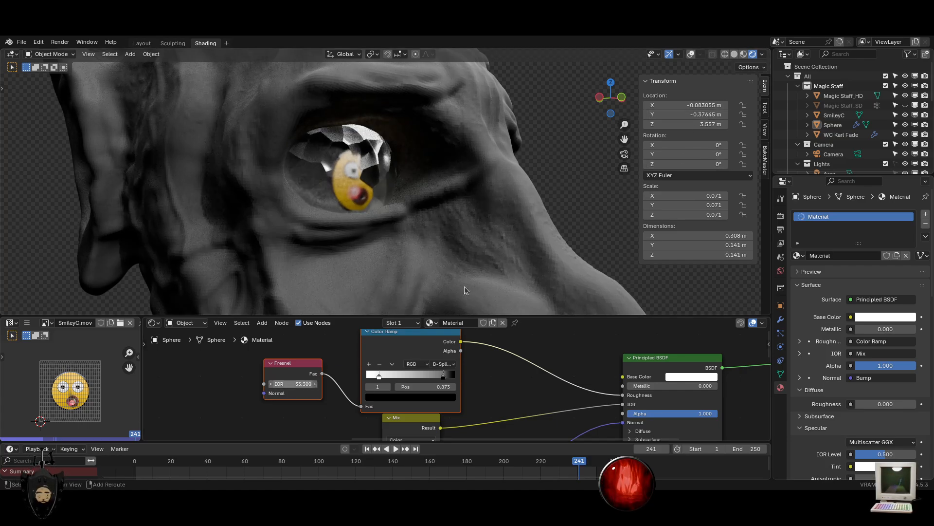
key("Escape")
scroll(443, 370, "down", 2)
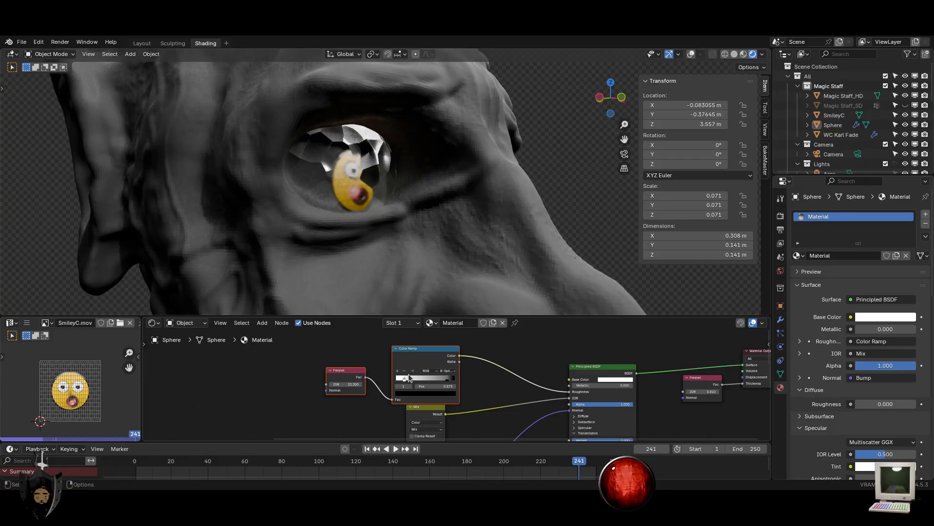
Shift the Fresnel and Color Ramp nodes nearer to the Principled BSDF, then try a lower Fresnel IOR and cancel it
left_click_drag(412, 381, 493, 345)
scroll(457, 385, "up", 2)
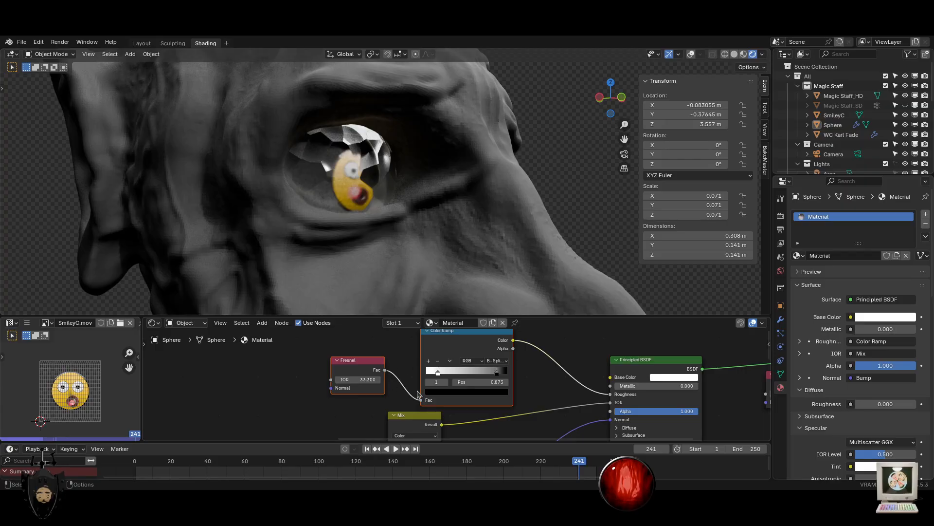
mouse_move(360, 379)
left_mouse_down()
mouse_move(373, 379)
mouse_move(344, 379)
left_mouse_up()
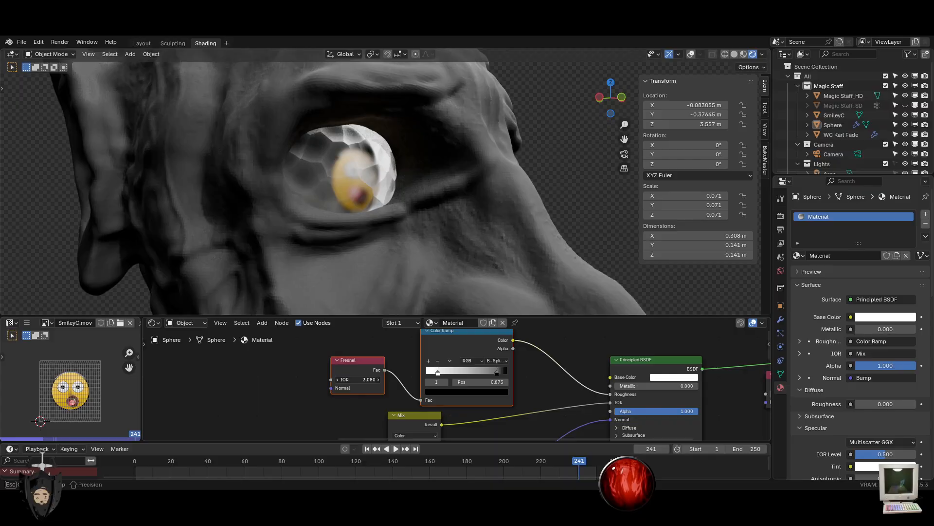
key("Escape")
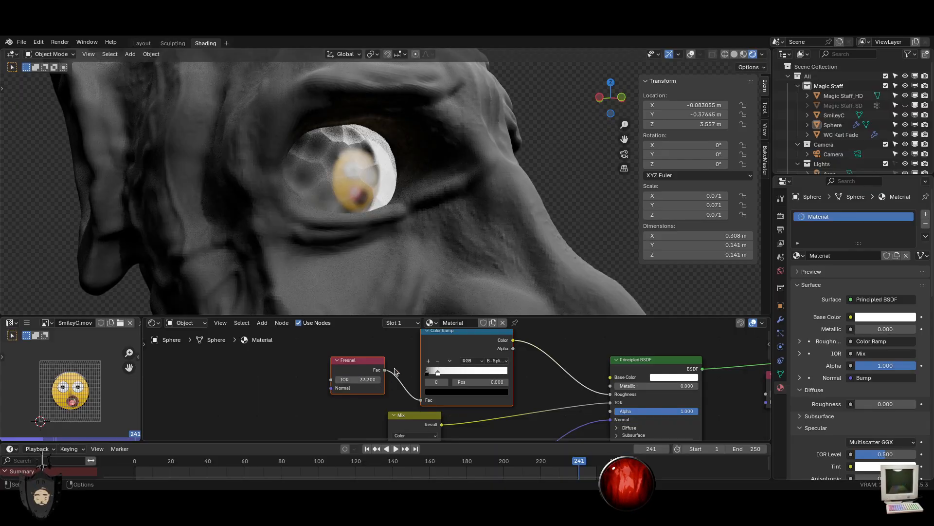
Play the animation and move the smiley inside the glass eye to about X -0.092, Y -0.400, Z 3.553 m
middle_click_drag(438, 195, 431, 238)
key("space")
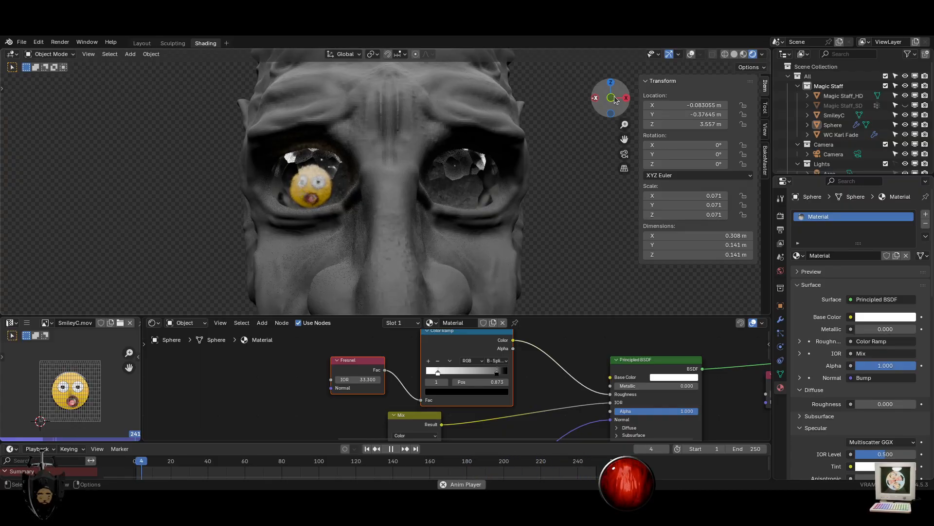
scroll(344, 168, "down", 3)
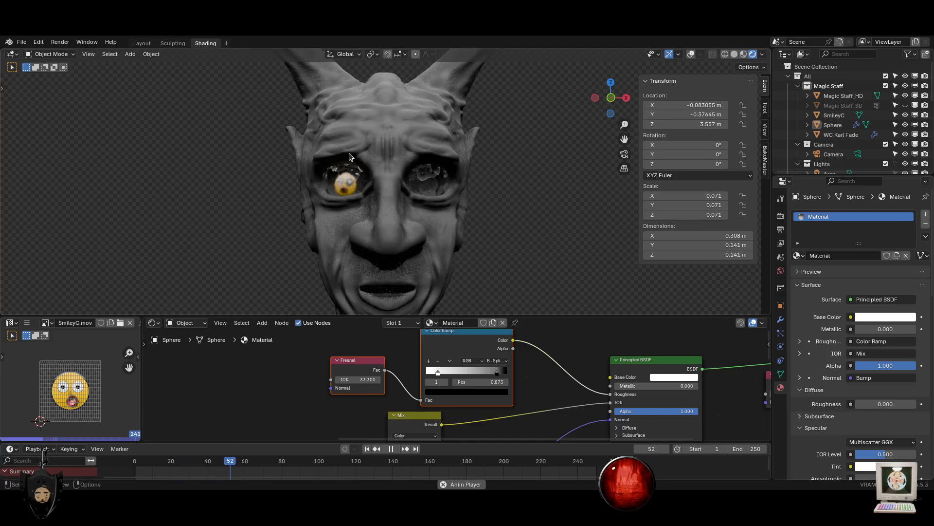
scroll(331, 180, "up", 3)
left_click(327, 184)
key("g")
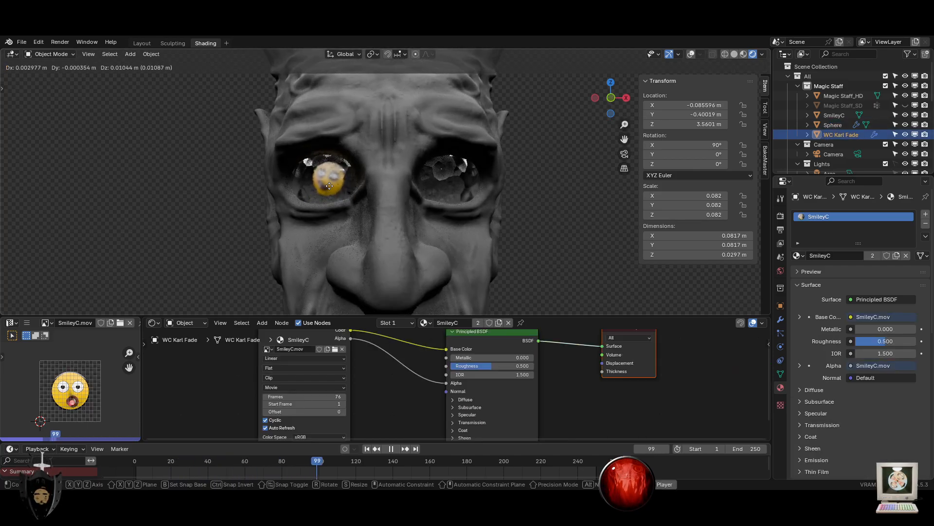
left_click(329, 190)
Examine the animated smiley through the glass eye from several angles and distances during playback
scroll(439, 227, "down", 3)
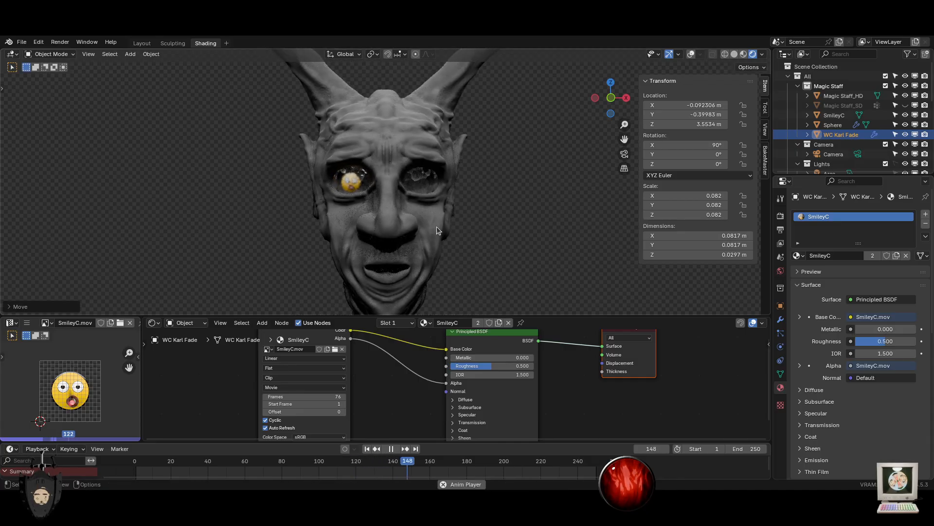
middle_click_drag(424, 222, 443, 220)
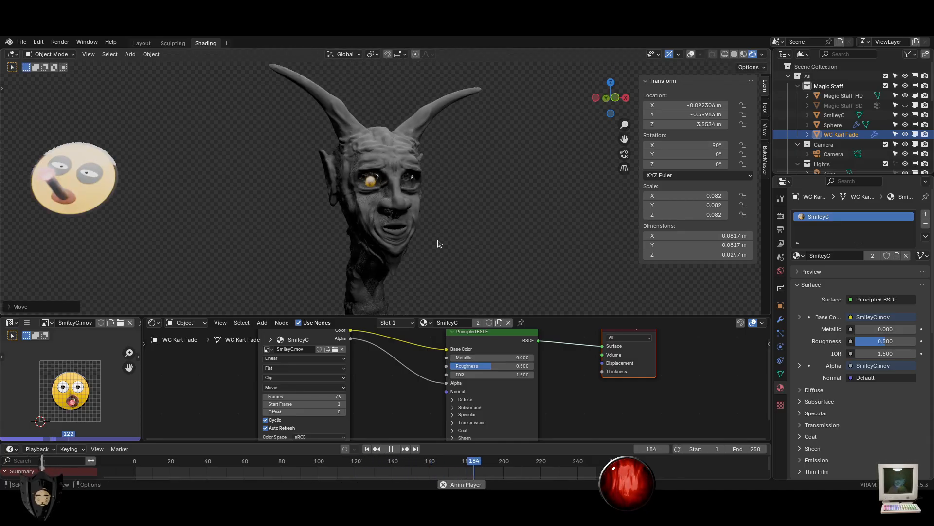
scroll(435, 219, "up", 5)
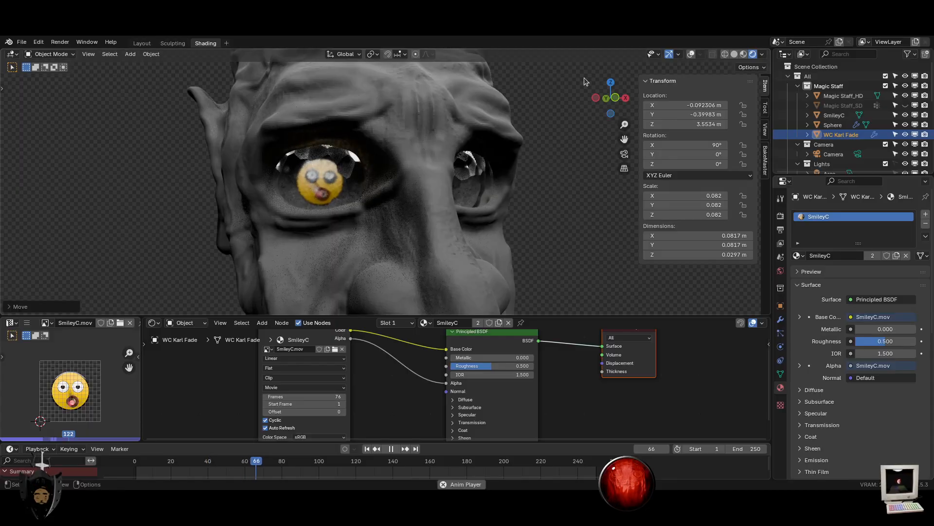
scroll(558, 194, "down", 5)
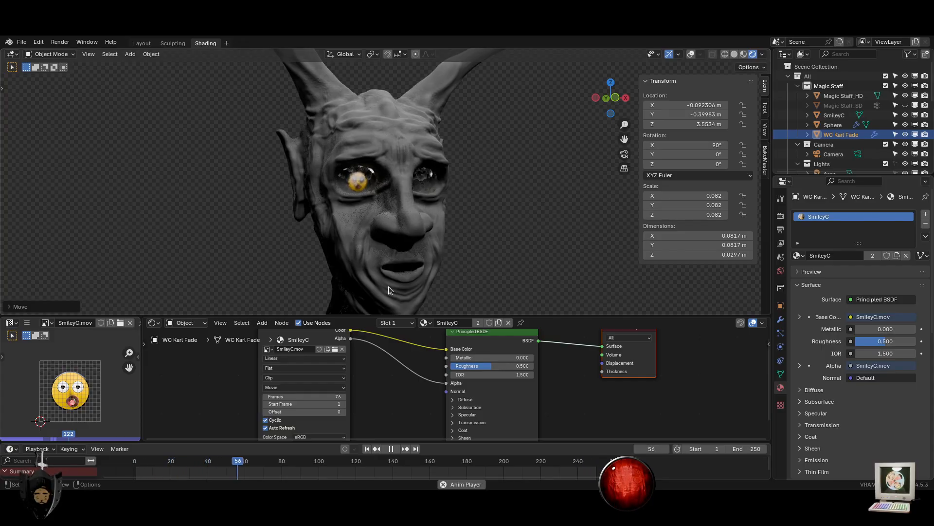
scroll(457, 199, "up", 2)
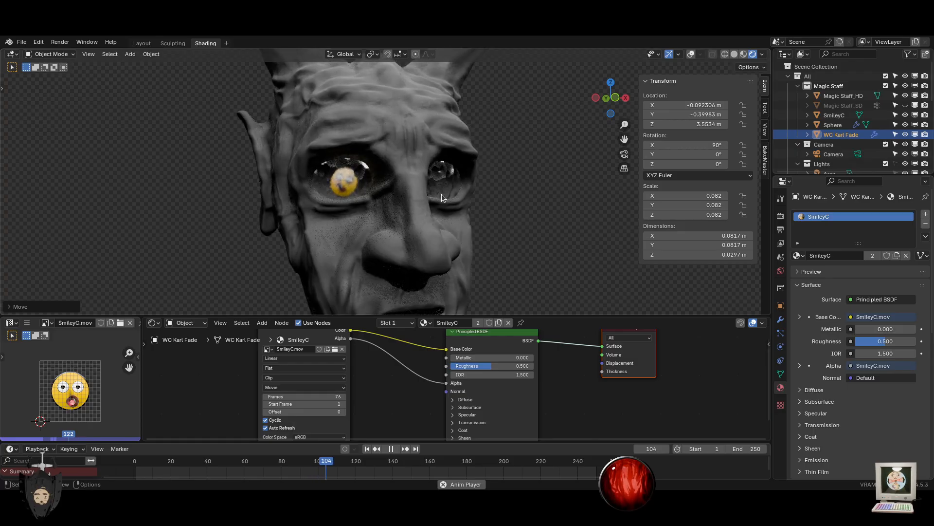
middle_click_drag(538, 191, 513, 189)
scroll(509, 190, "down", 2)
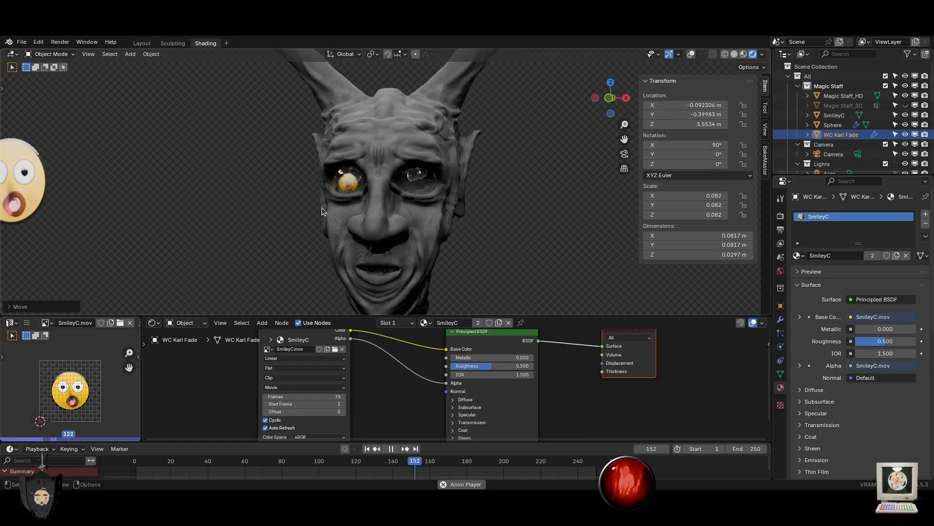
scroll(341, 215, "up", 5)
scroll(341, 214, "down", 3)
middle_click_drag(341, 214, 375, 224)
scroll(375, 224, "down", 5)
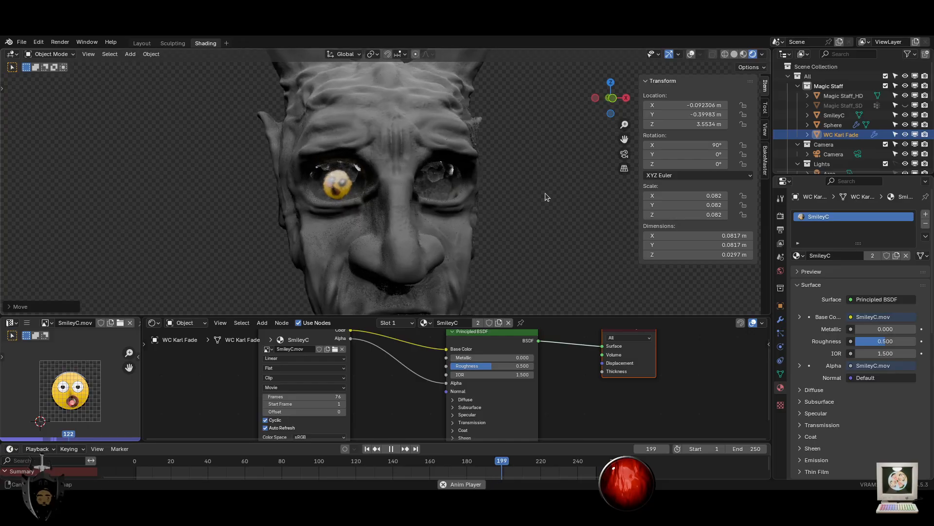
Maximize the 3D viewport and delete the large stray smiley floating beside the head
key("ctrl+space")
left_click(116, 270)
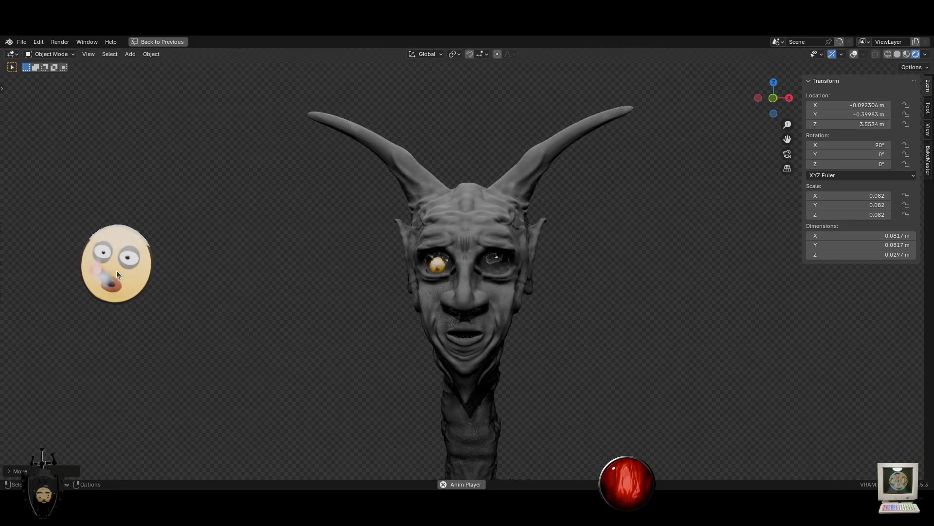
key("x")
left_click(114, 269)
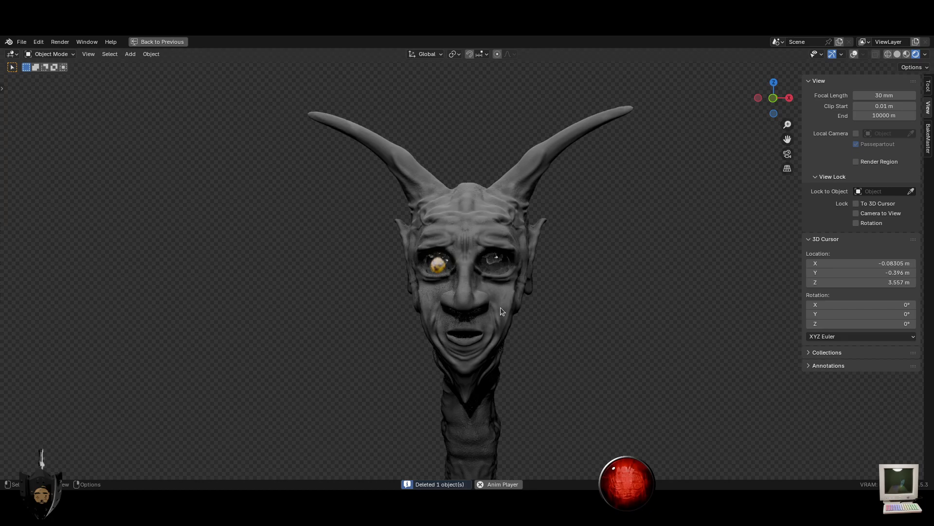
Examine the head and both glass eyes from the front and side, and select the smiley inside the eye
scroll(497, 308, "up", 4)
middle_click_drag(495, 308, 519, 308)
scroll(521, 306, "down", 1)
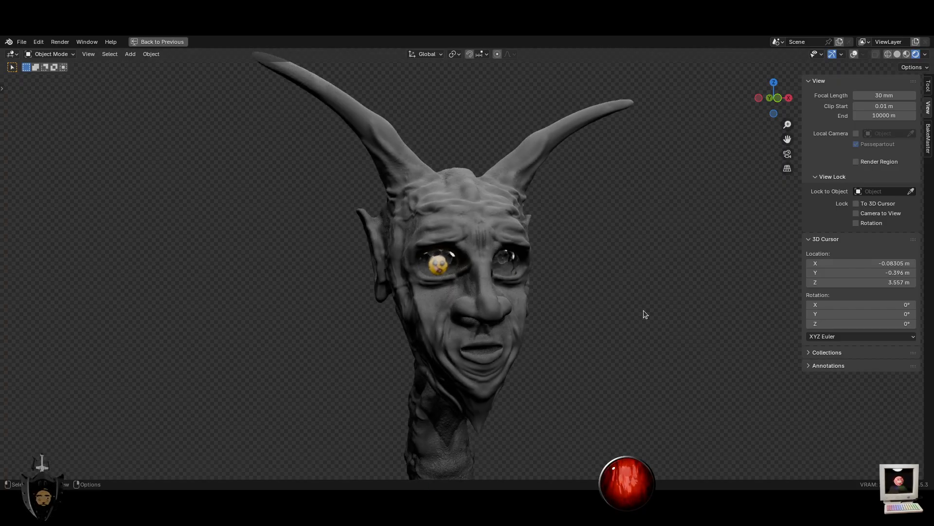
middle_click_drag(644, 320, 357, 313)
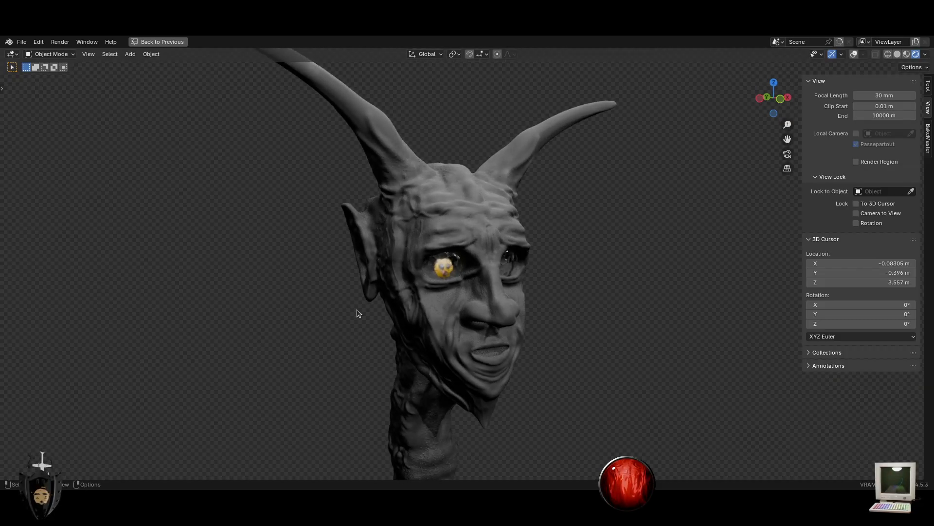
scroll(518, 303, "up", 3)
middle_click_drag(519, 303, 579, 300)
left_click(472, 257)
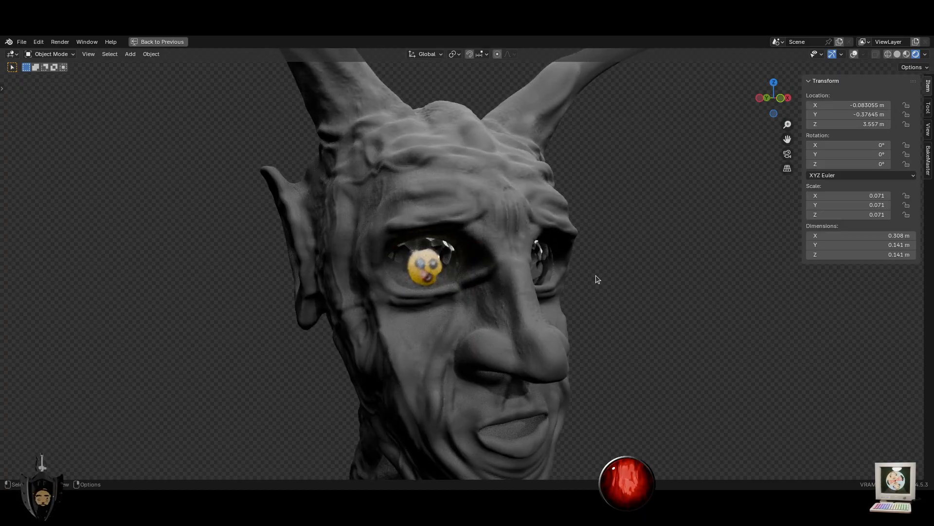
middle_click_drag(597, 279, 440, 265)
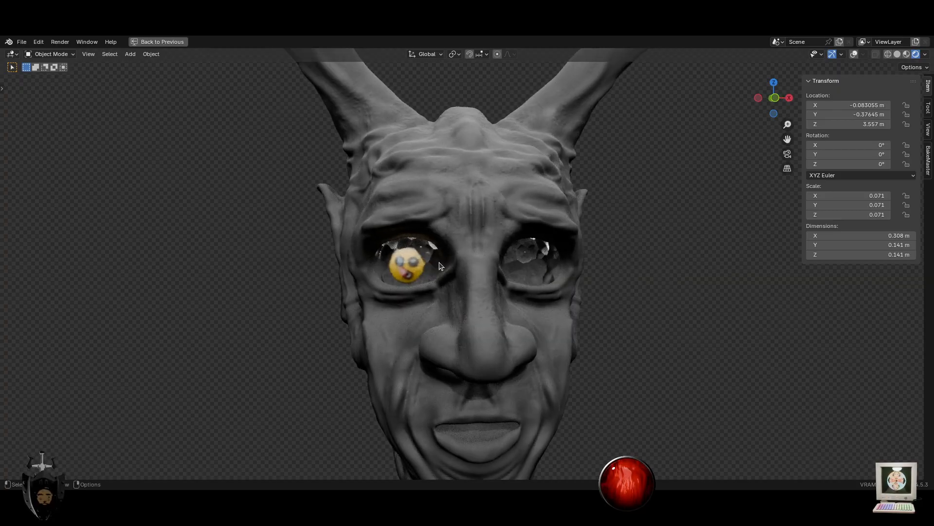
left_click(413, 263)
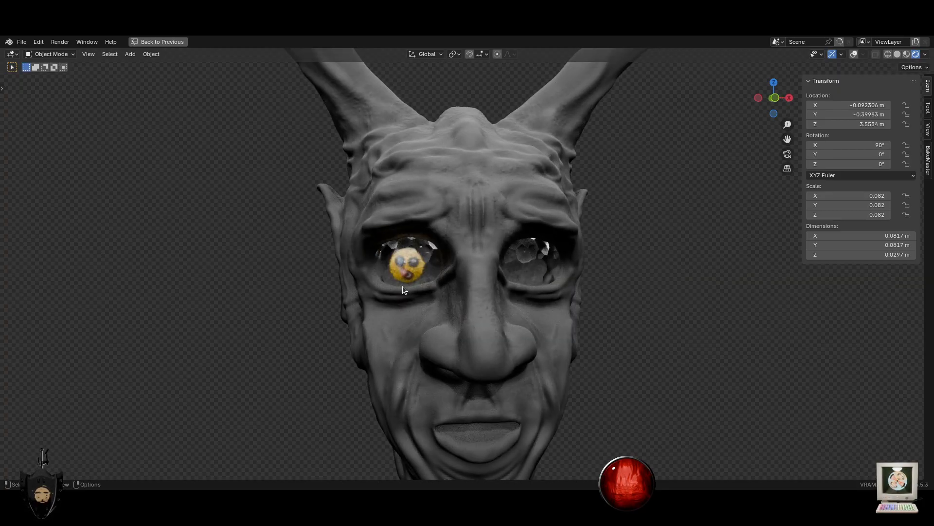
Select the glass eyes sphere object and hide it to expose the smiley
key("shift+a")
left_click(405, 264)
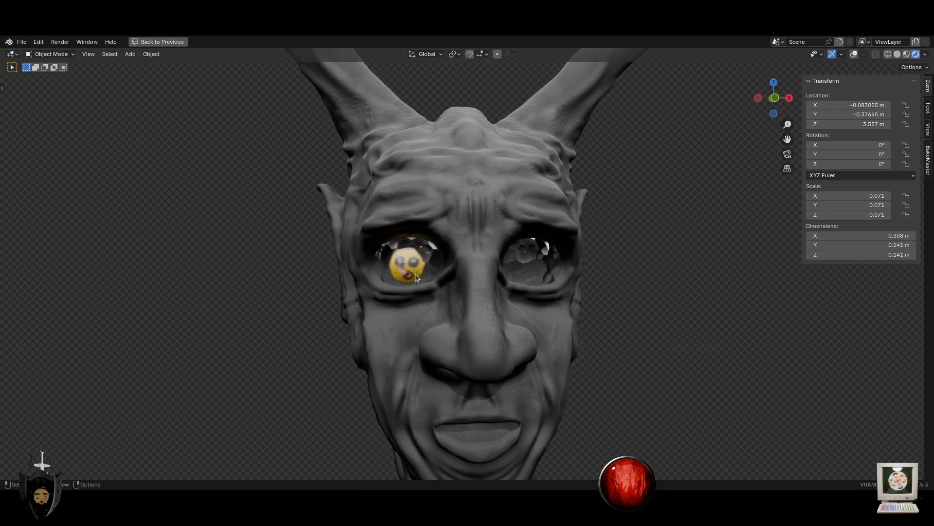
key("g")
right_click(408, 267)
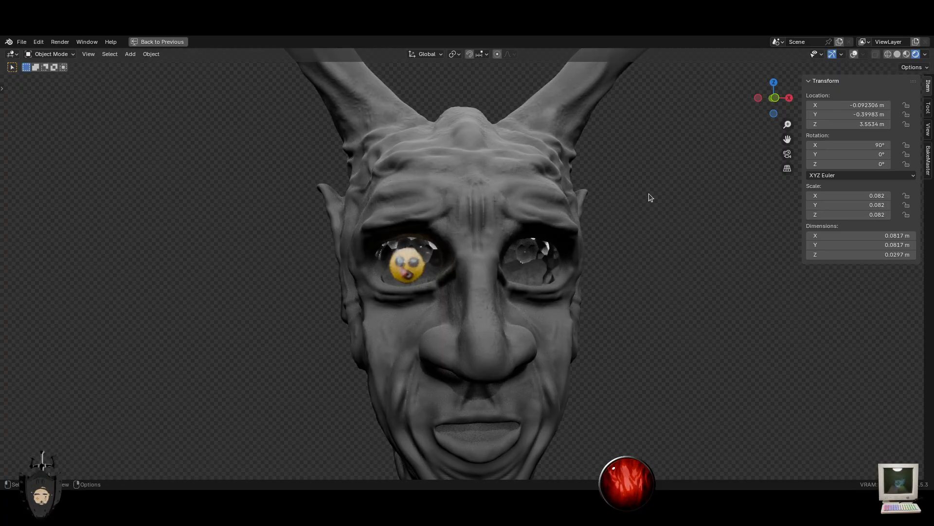
key("h")
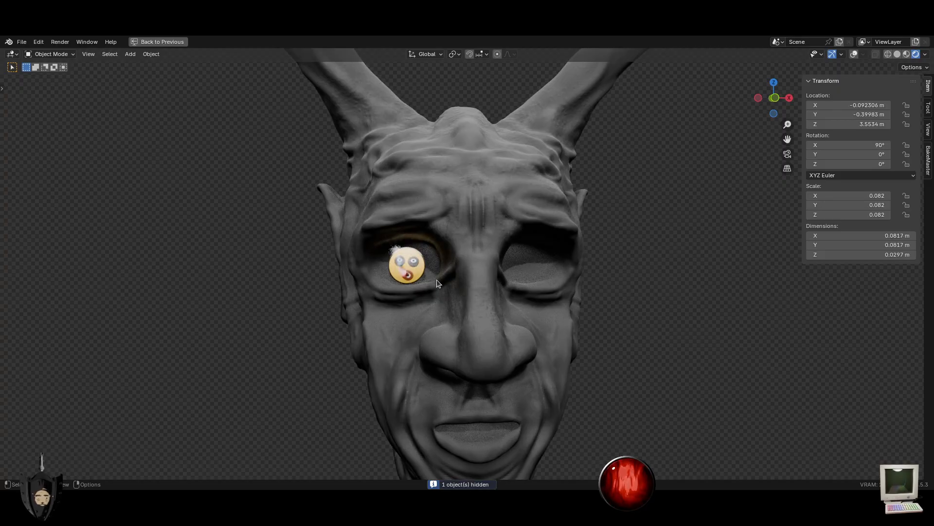
Duplicate the smiley along the X axis into the other eye socket, at about X 0.087 m
key("shift+d")
key("x")
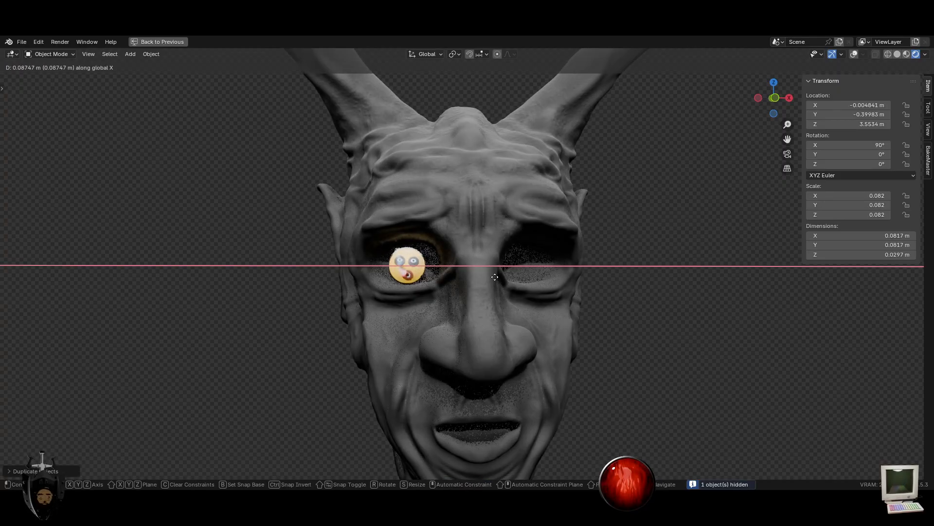
left_click(537, 274)
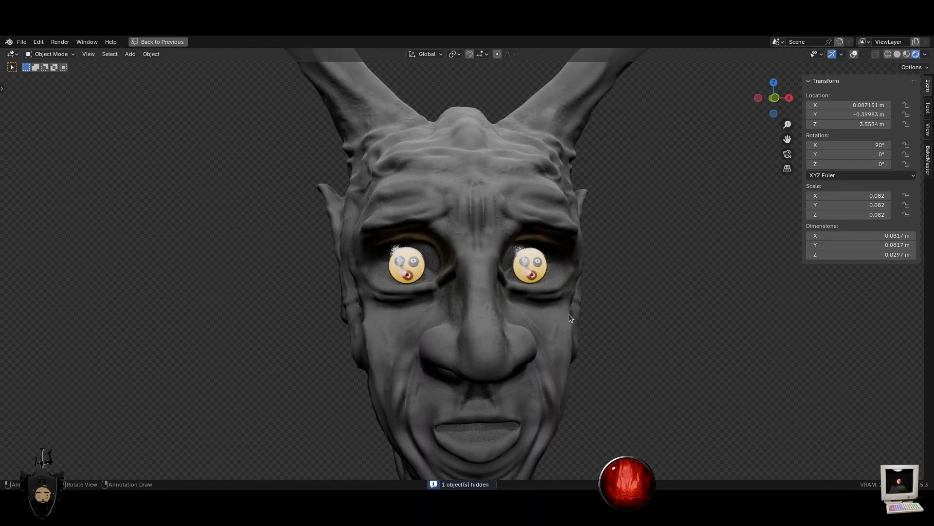
Restore the full layout, import the MANA BLOOD KUGEL FACE movie as a mesh plane and rotate it 90° about X
key("ctrl+space")
key("shift+a")
key("q")
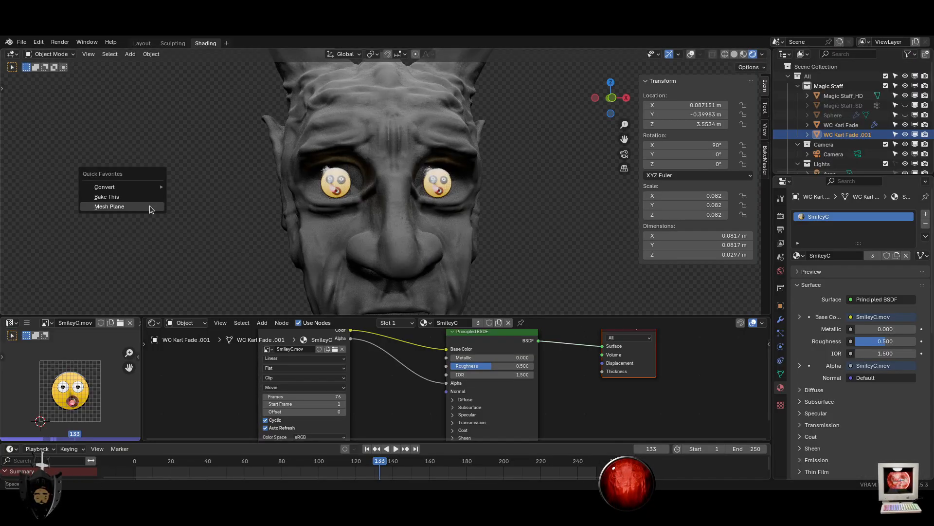
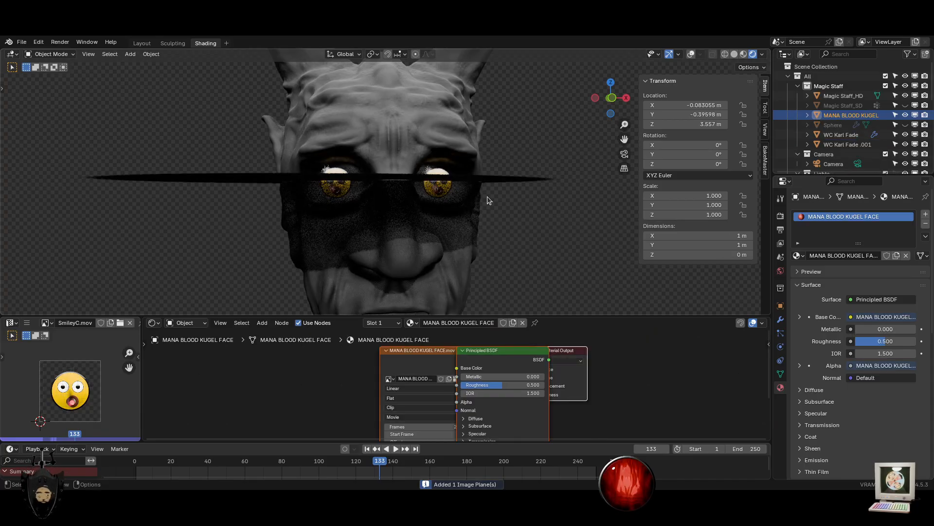
key("r")
key("x")
key("9")
key("0")
key("Return")
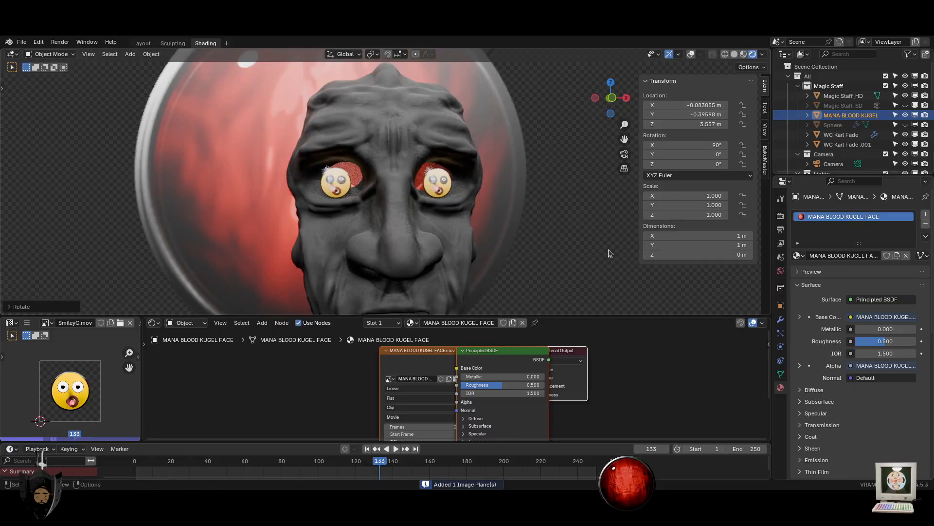
Move the red orb plane beside the head to about X -0.778, Y -0.326, Z 3.406 m and preview its animation
scroll(611, 254, "down", 3)
key("g")
left_click(323, 229)
key("space")
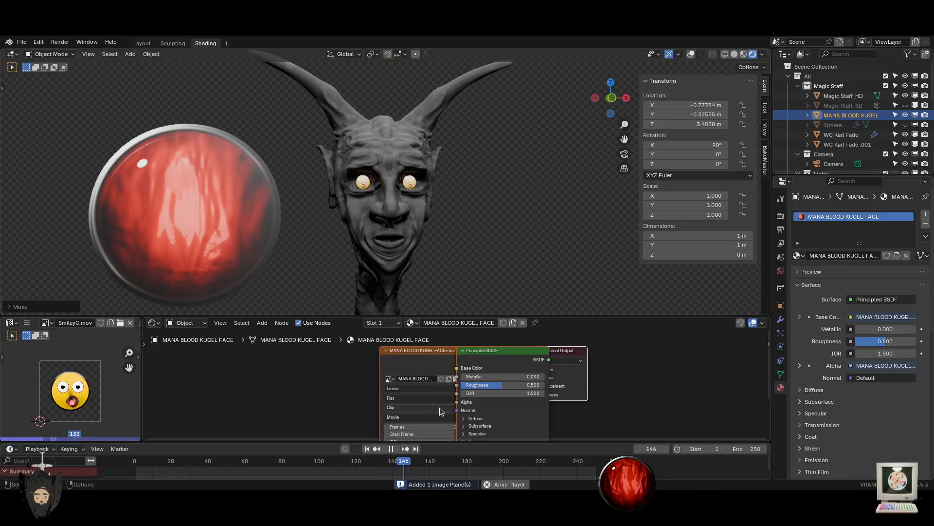
left_click_drag(441, 412, 352, 398)
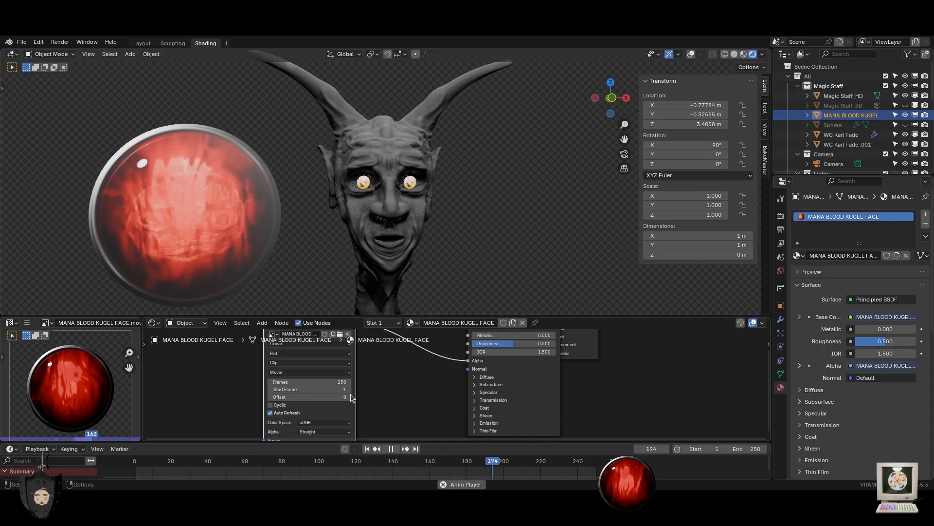
key("space")
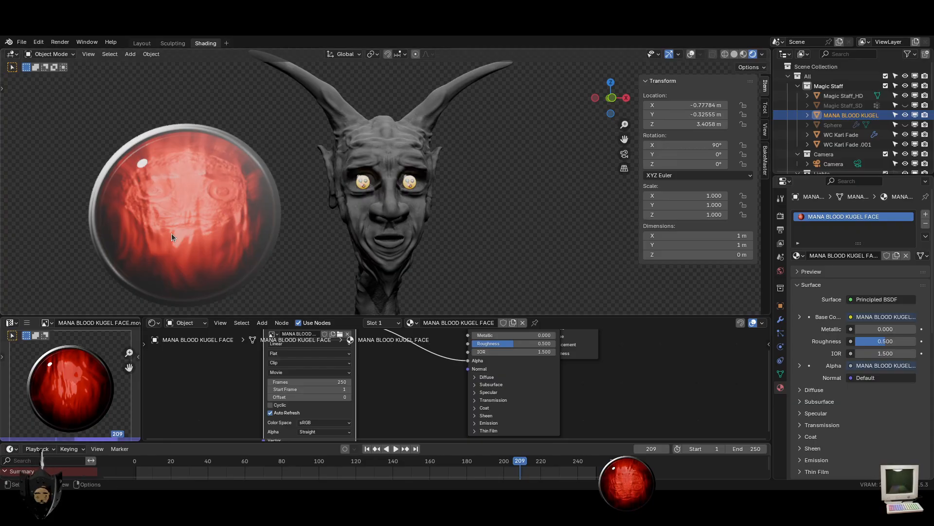
Set the red orb material's roughness to 0 and examine the plane beside the head
key("g")
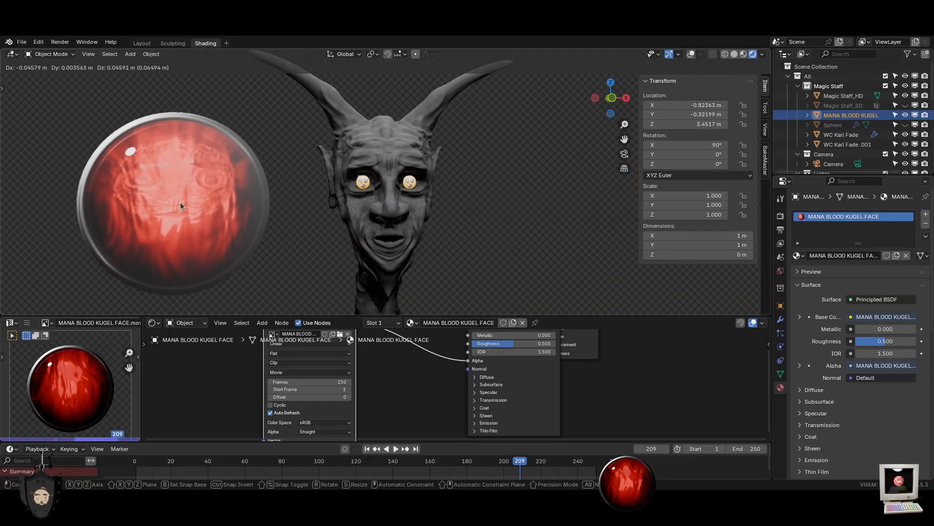
left_click(263, 217)
left_click_drag(516, 343, 474, 343)
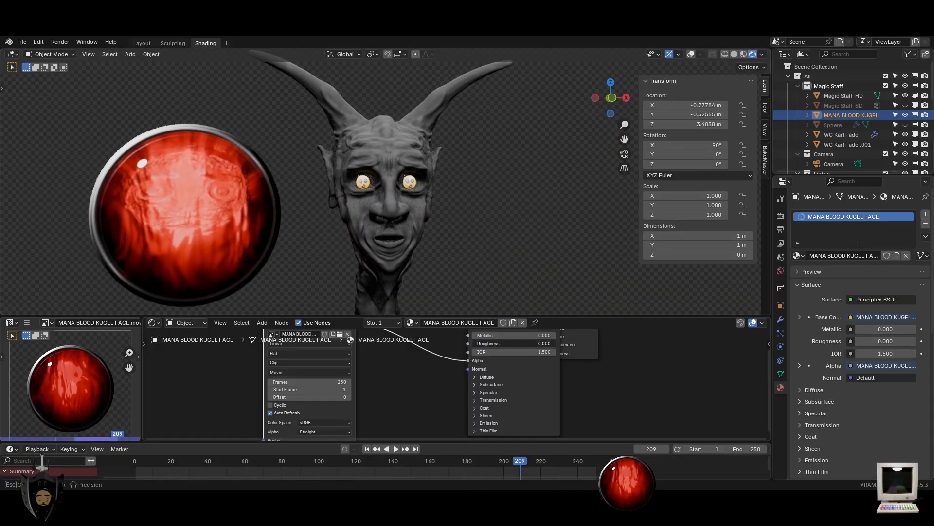
scroll(230, 246, "down", 2)
mouse_move(237, 246)
middle_mouse_down()
mouse_move(346, 243)
mouse_move(184, 267)
mouse_move(229, 260)
middle_mouse_up()
scroll(117, 193, "up", 2)
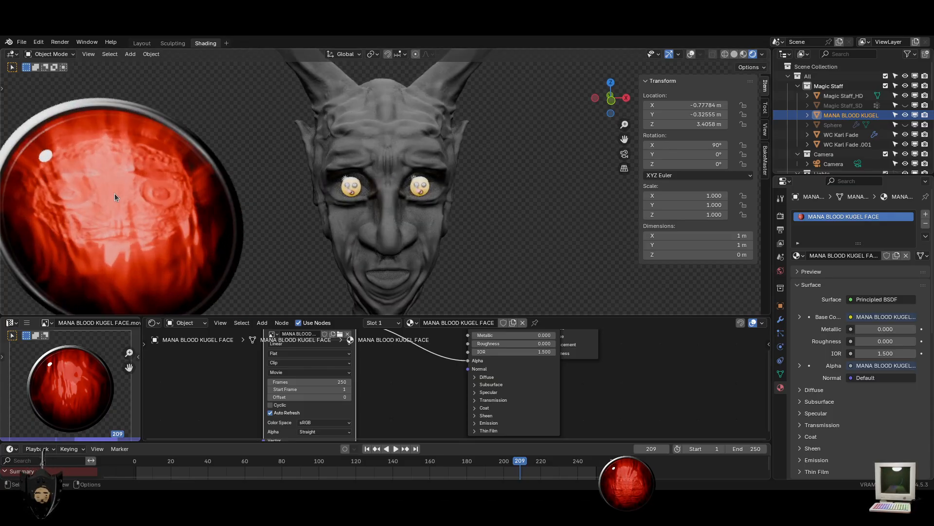
scroll(195, 219, "down", 2)
scroll(225, 195, "up", 4)
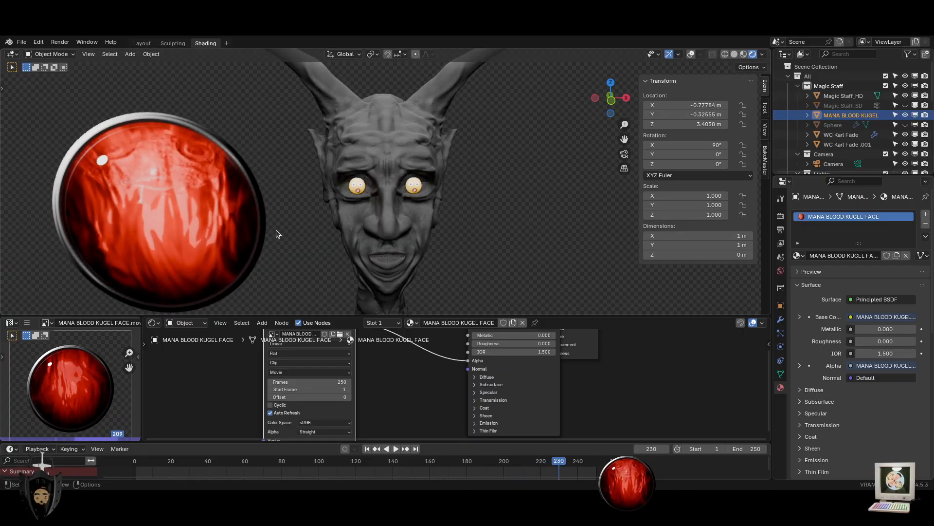
Assign the MANA BLOOD KUGEL FACE material to the duplicated smiley and delete the large red orb plane
left_click(424, 187)
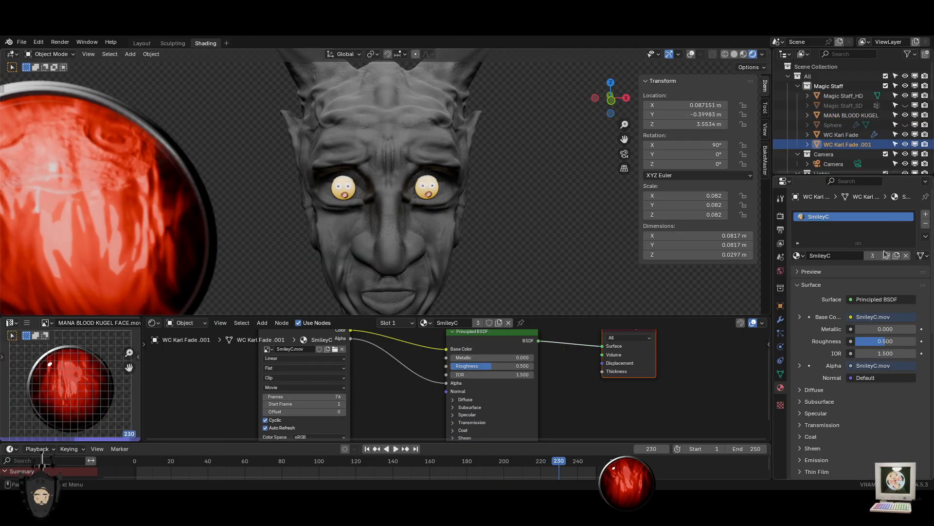
left_click(188, 210)
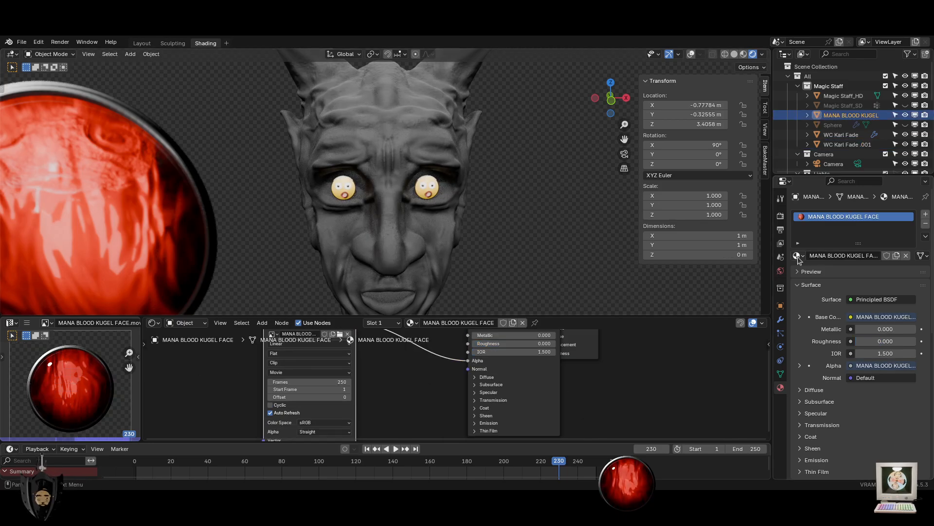
left_click_drag(798, 256, 409, 188)
key("x")
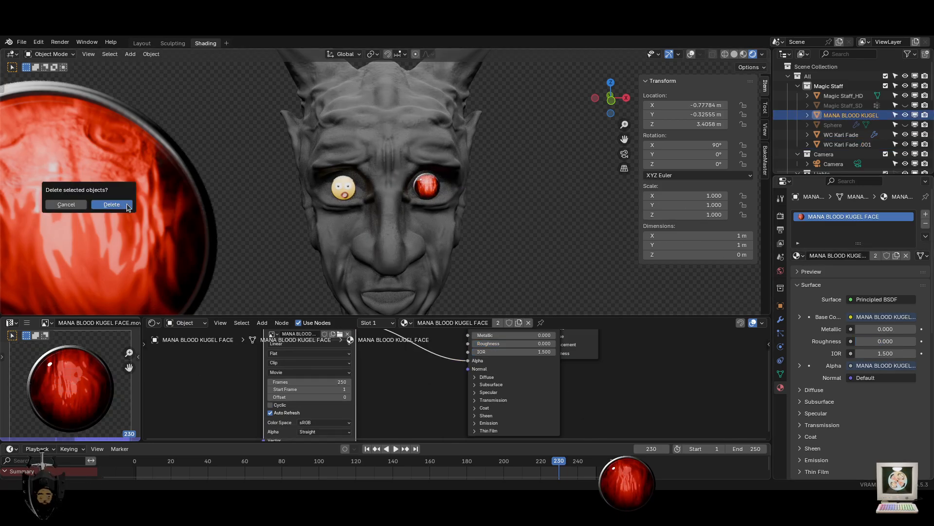
left_click(126, 203)
Unhide the glass eyes, hide Magic Staff_SD again and view the staff through the camera
key("alt+h")
key("h")
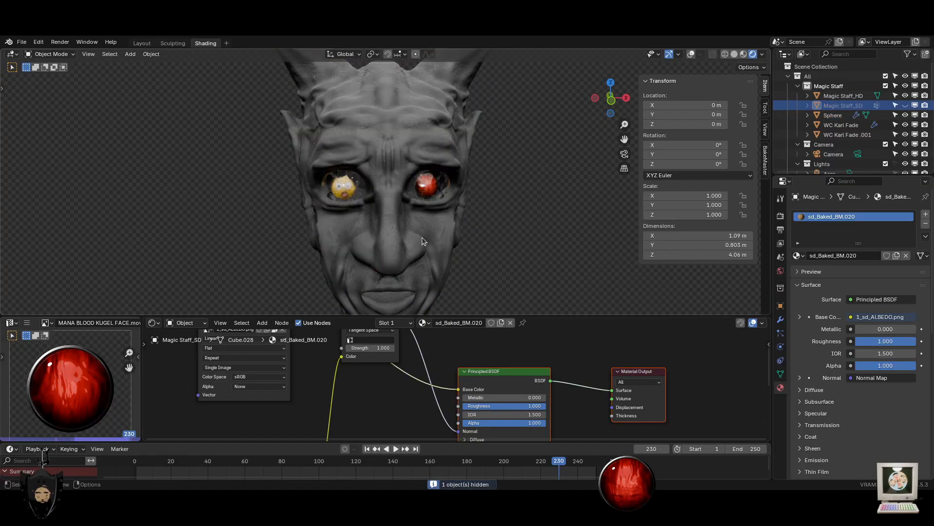
key("KP_0")
middle_click_drag(533, 203, 437, 169, "shift")
left_click(372, 189)
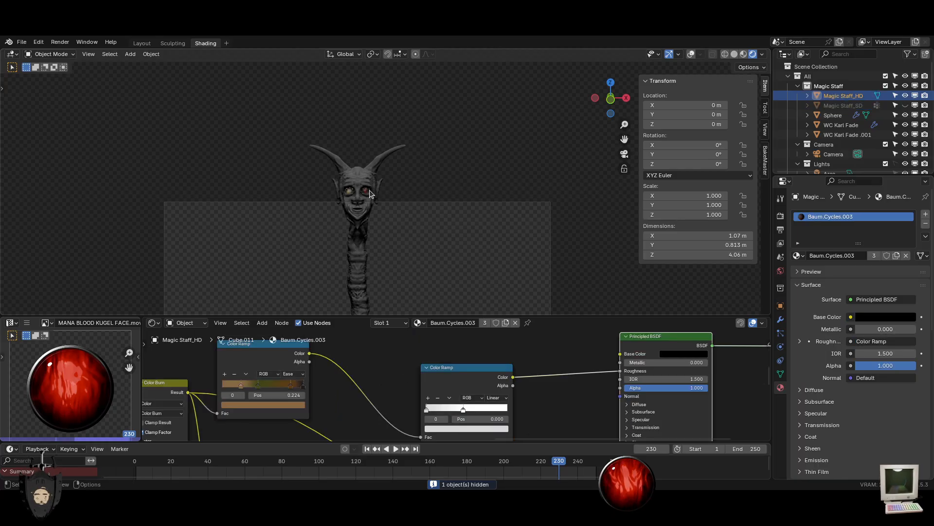
Approach the head in walk navigation and play the animation to examine the smiley and red orb through the glass eyes
middle_click_drag(370, 194, 398, 331)
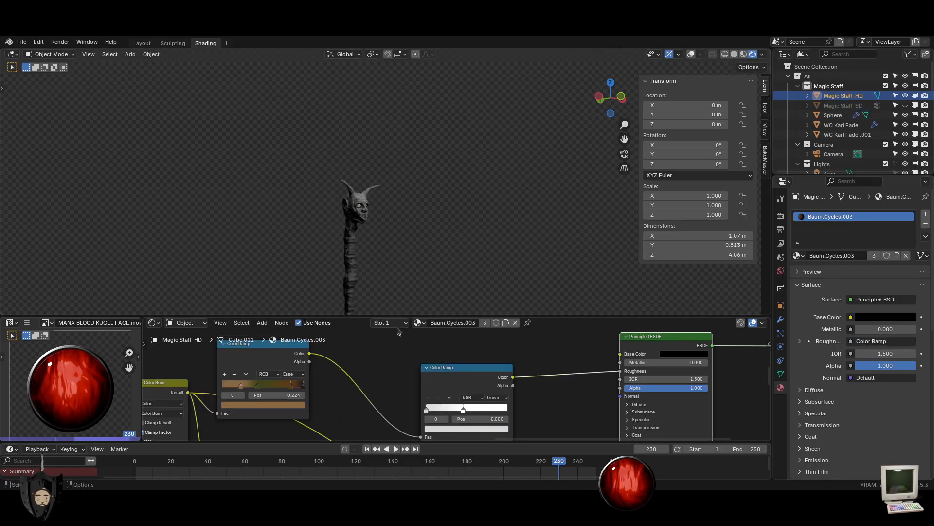
scroll(399, 282, "up", 5)
scroll(391, 263, "down", 2)
key("shift+grave")
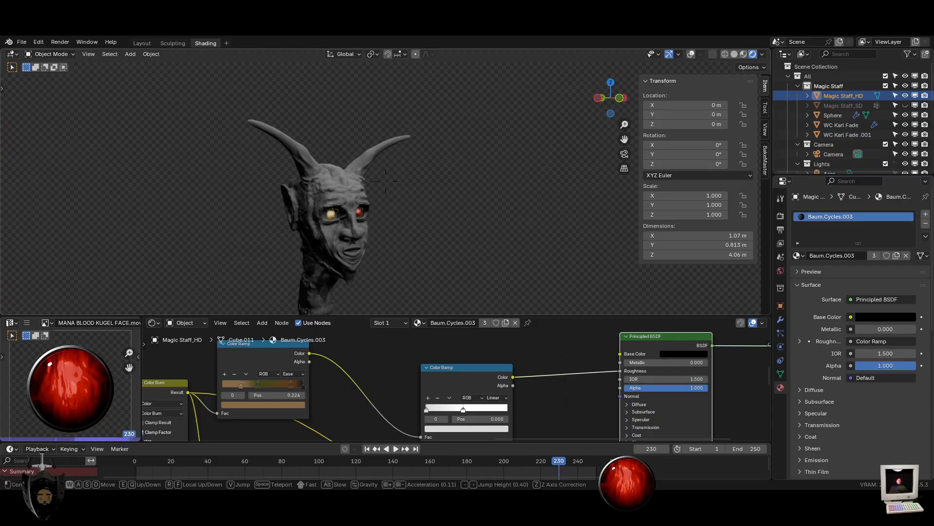
key("w")
key("d")
scroll(387, 263, "up", 5)
left_click(387, 262)
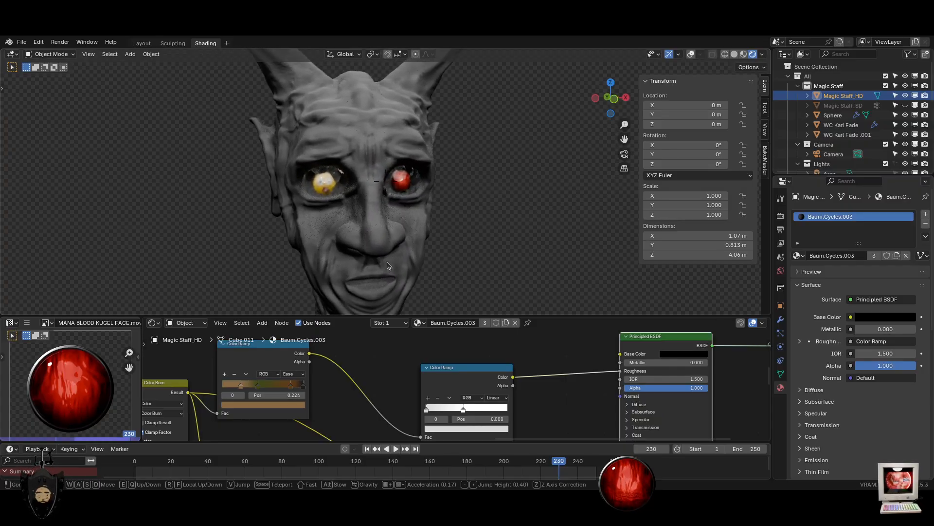
key("space")
key("shift+grave")
key("w")
key("d")
left_click(449, 251)
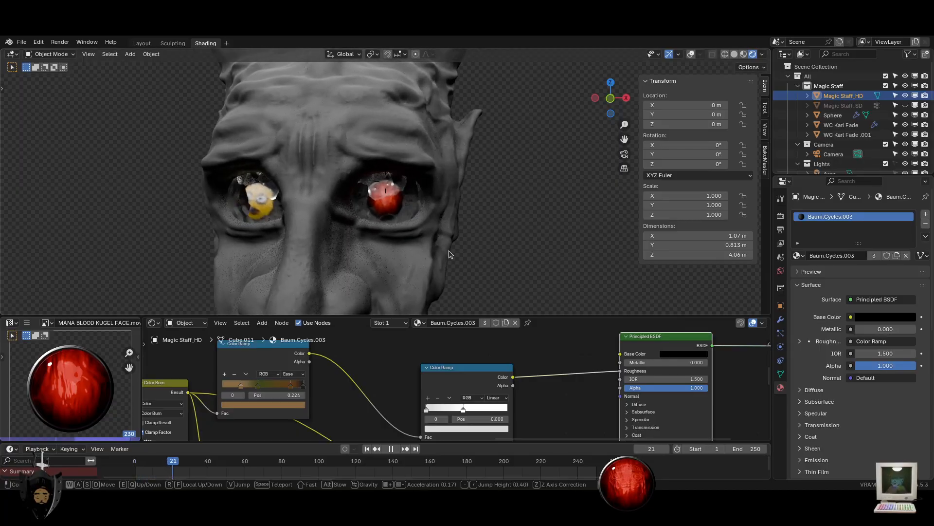
scroll(447, 254, "up", 1)
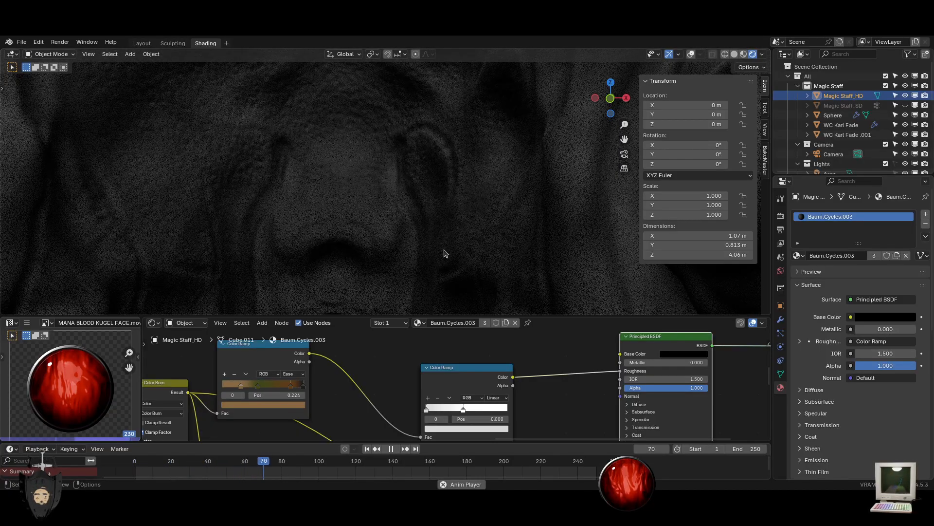
Examine both glass eyes from the front and the red orb close up from the side during playback
scroll(444, 253, "down", 3)
left_click(431, 238)
scroll(420, 277, "down", 7)
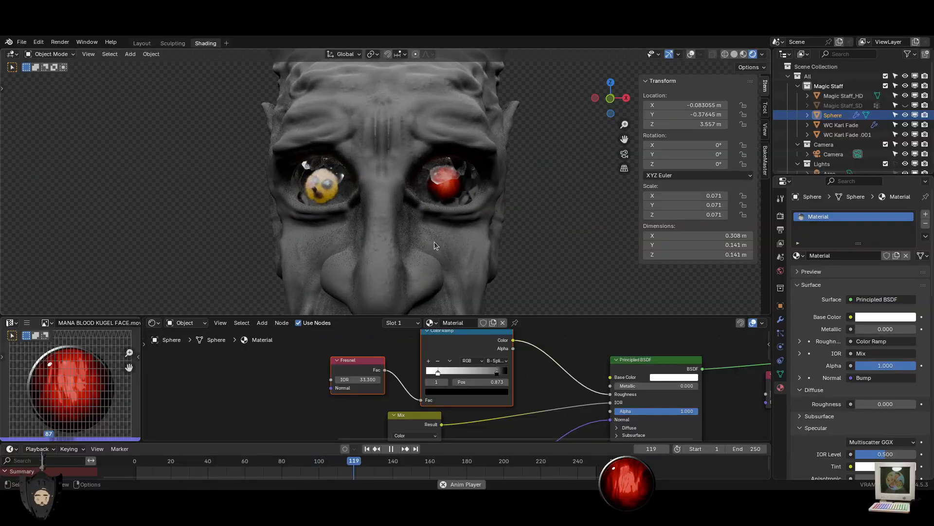
key("alt+a")
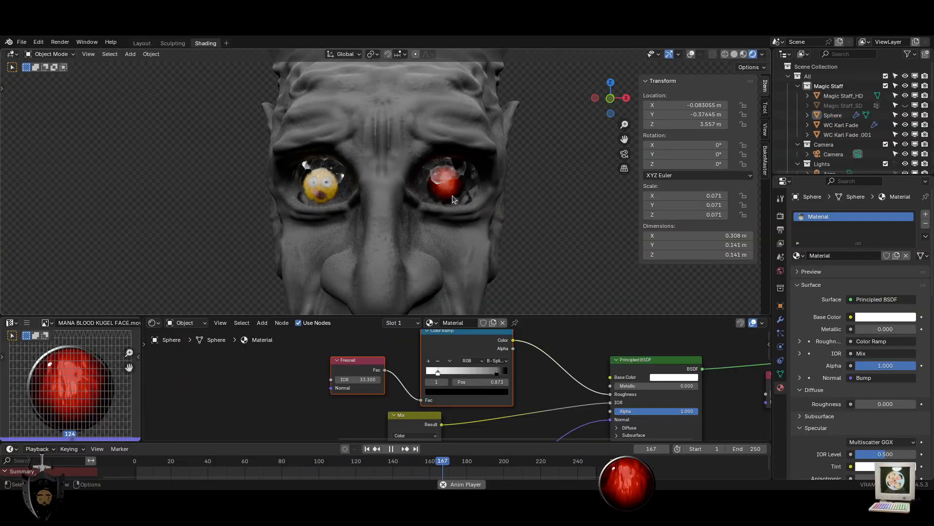
scroll(544, 199, "down", 3)
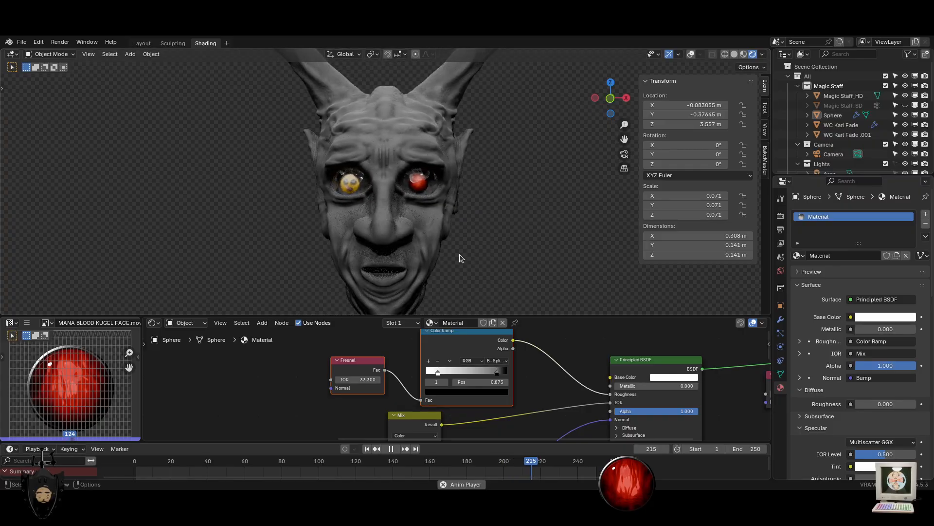
scroll(461, 256, "up", 4)
middle_click_drag(487, 229, 468, 210)
scroll(470, 209, "up", 2)
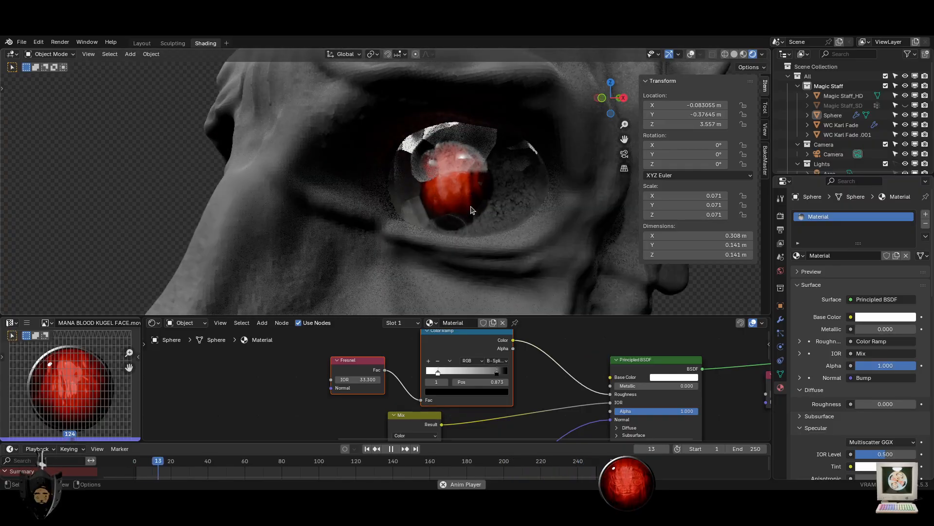
Select the red orb inside the eye and enable Cyclic on its movie texture
left_click(475, 200)
left_click(444, 197)
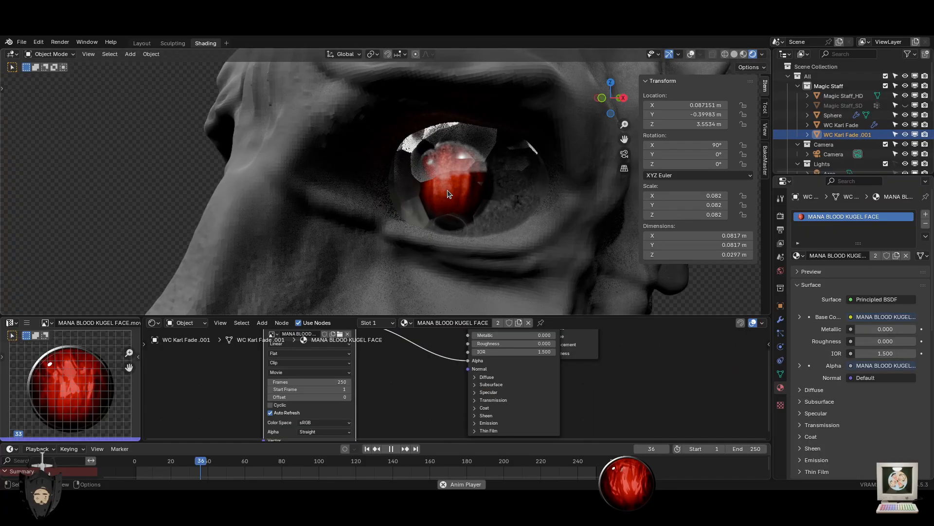
scroll(428, 229, "down", 3)
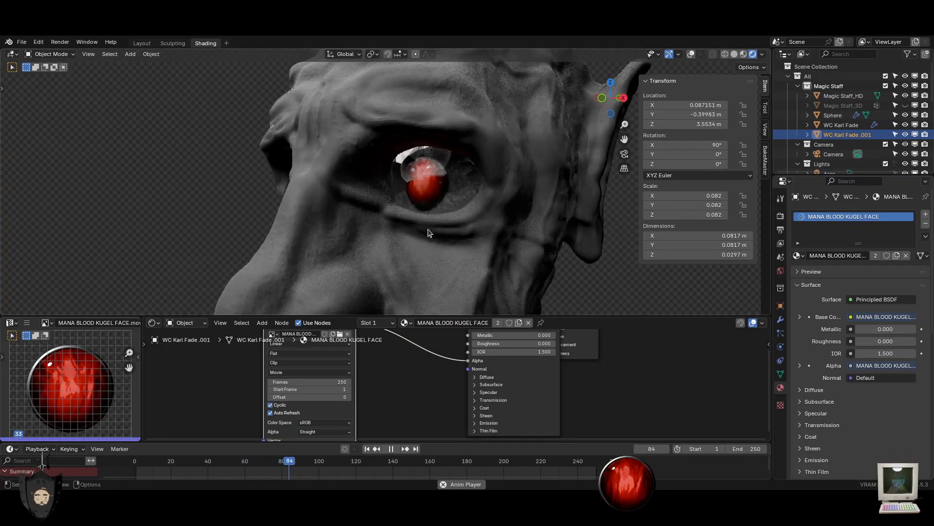
middle_click_drag(428, 229, 461, 246)
scroll(461, 244, "down", 1)
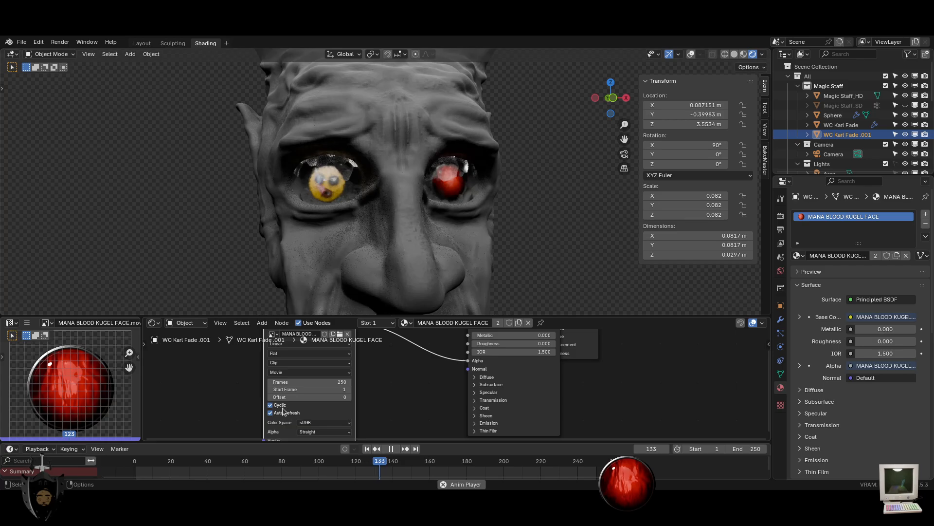
Select the glass eyes and set the dark stop of the roughness Color Ramp to position 1.000
scroll(458, 175, "up", 2)
left_click(465, 189)
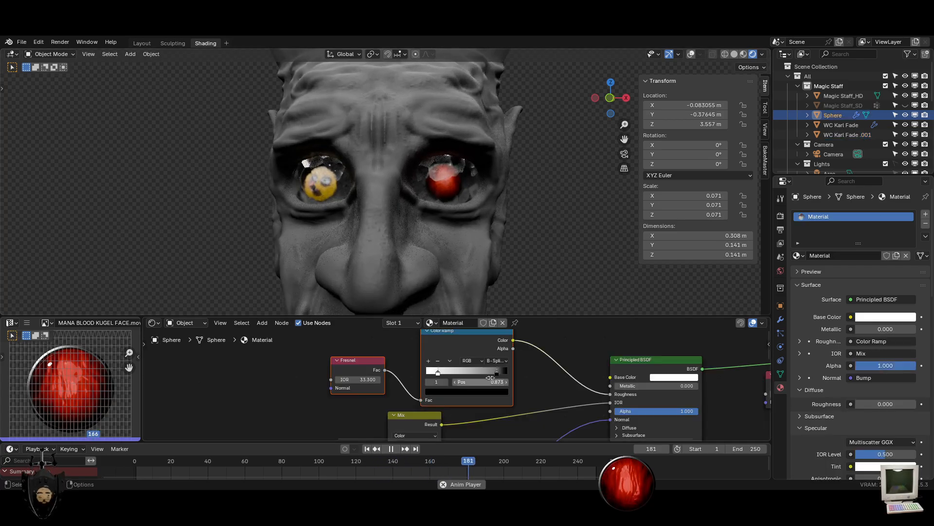
left_click_drag(496, 372, 607, 376)
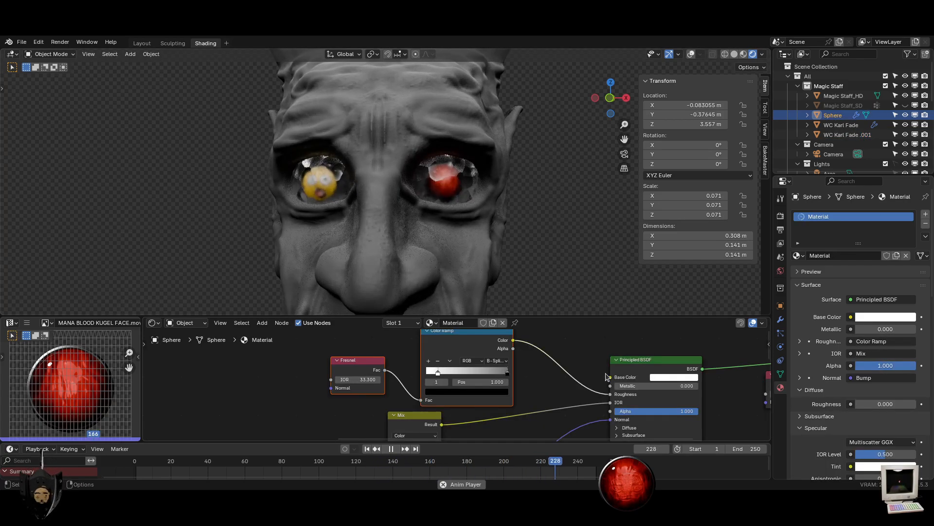
Select the red orb, connect its movie texture's Color to the shader's Emission Color and set the Emission Strength to 4
left_click(456, 190)
key("s")
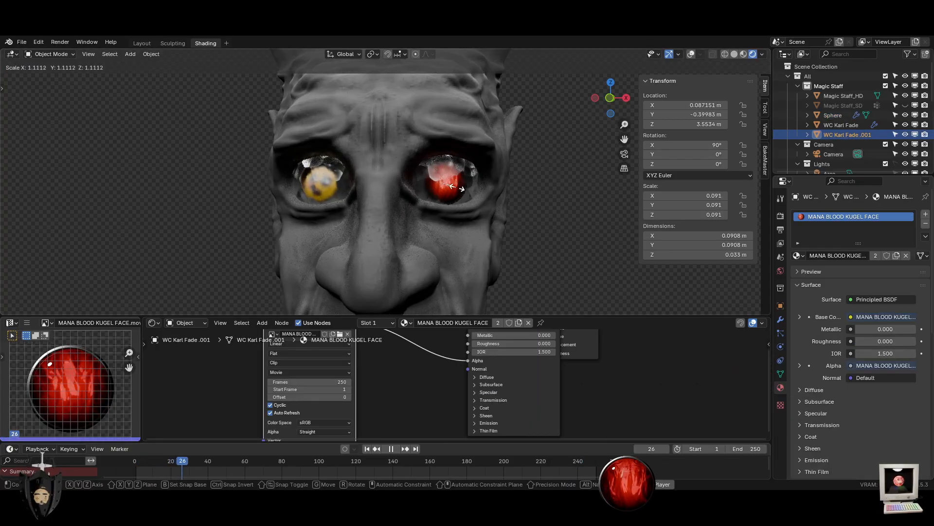
right_click(575, 252)
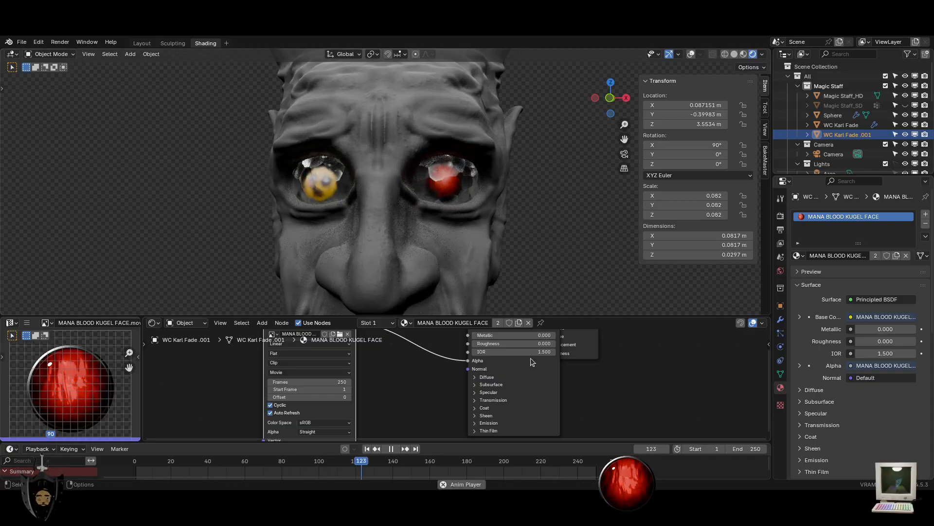
key("ctrl+space")
scroll(452, 386, "down", 2)
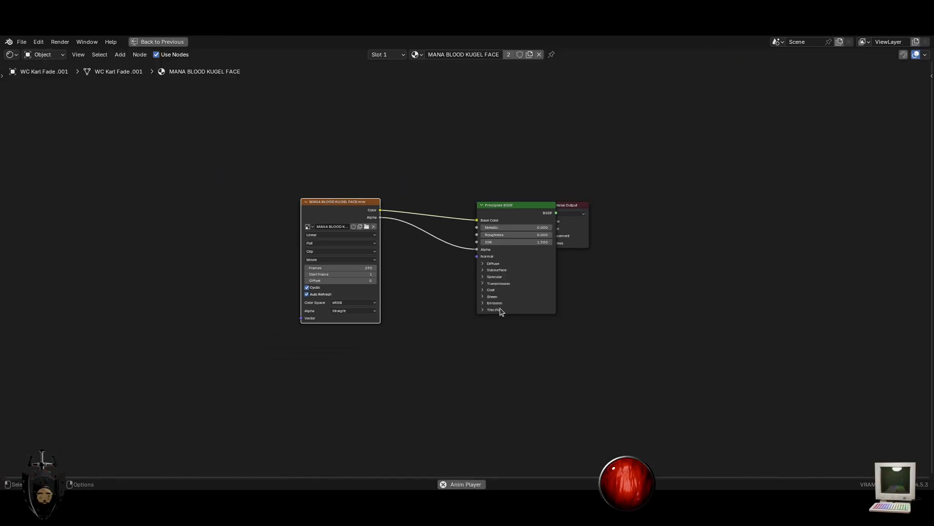
left_click(483, 304)
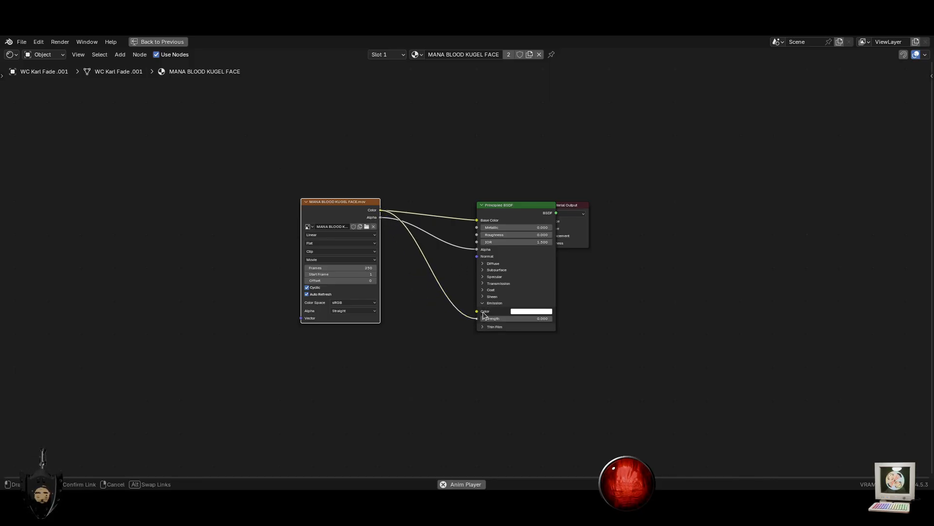
left_click_drag(481, 314, 479, 312)
type("4")
key("Return")
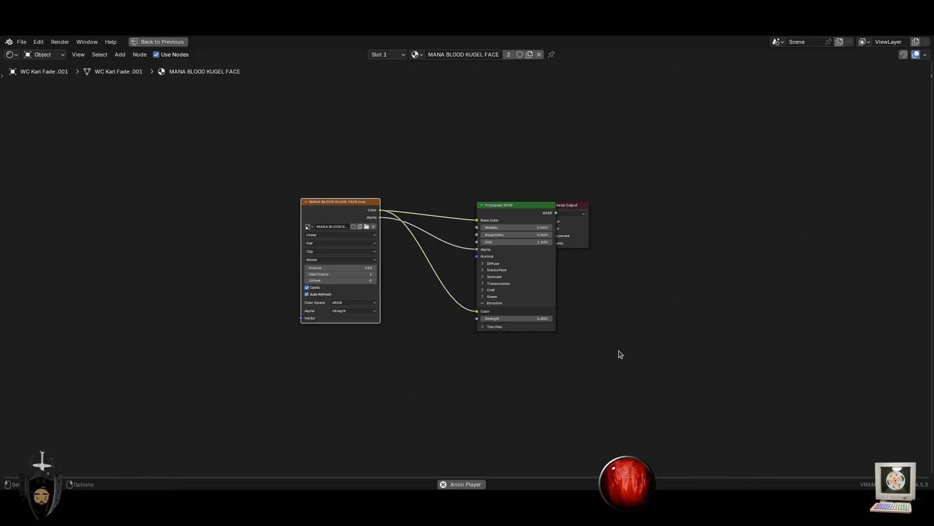
key("ctrl+space")
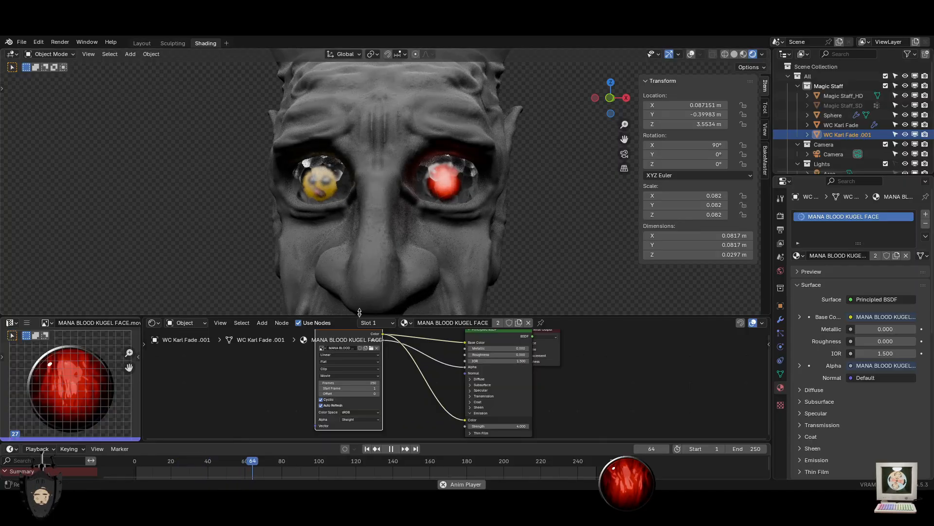
Select the glass eyes and try other values for the Fresnel IOR and the Bump strength in their material
left_click(446, 194)
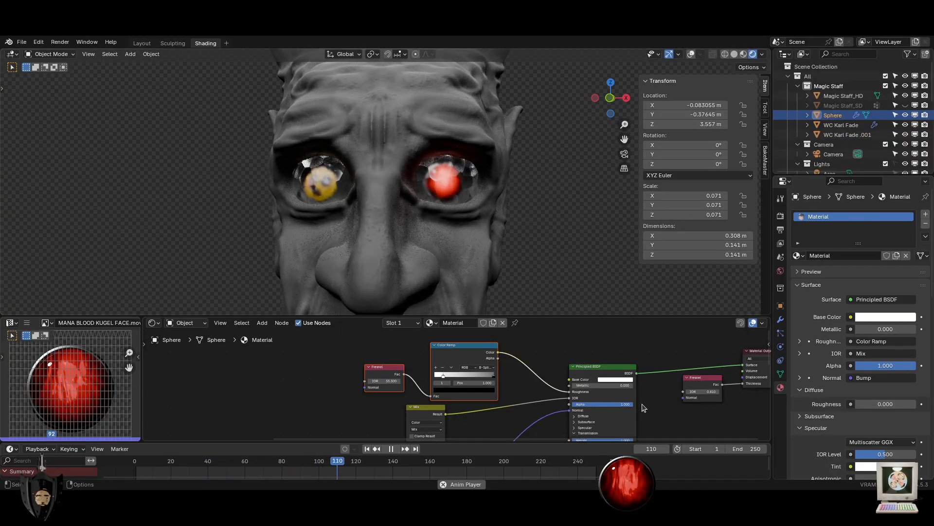
middle_click_drag(644, 408, 539, 403)
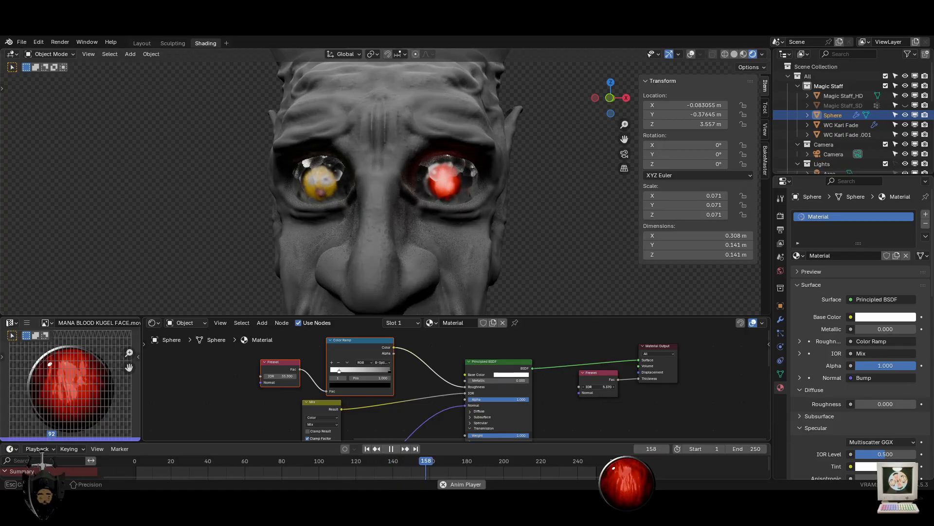
mouse_move(598, 387)
left_mouse_down()
mouse_move(580, 387)
mouse_move(592, 393)
left_mouse_up()
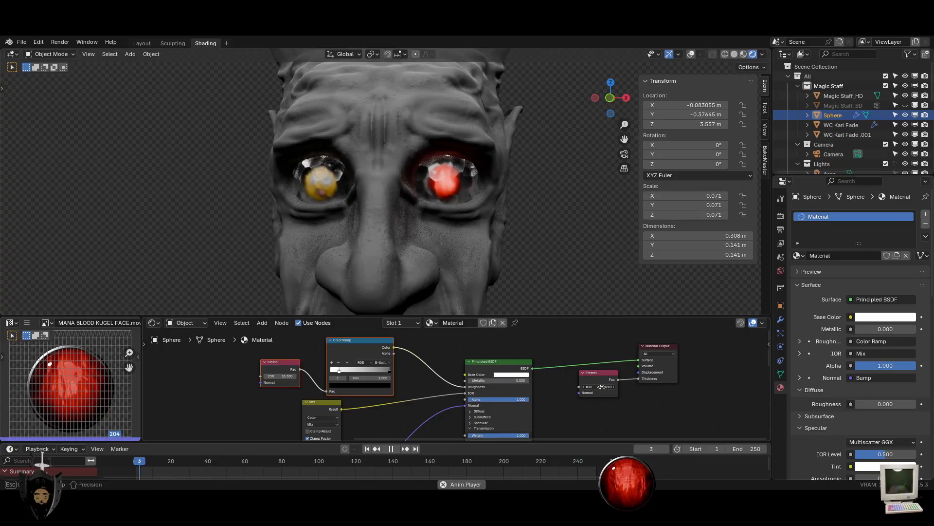
key("Escape")
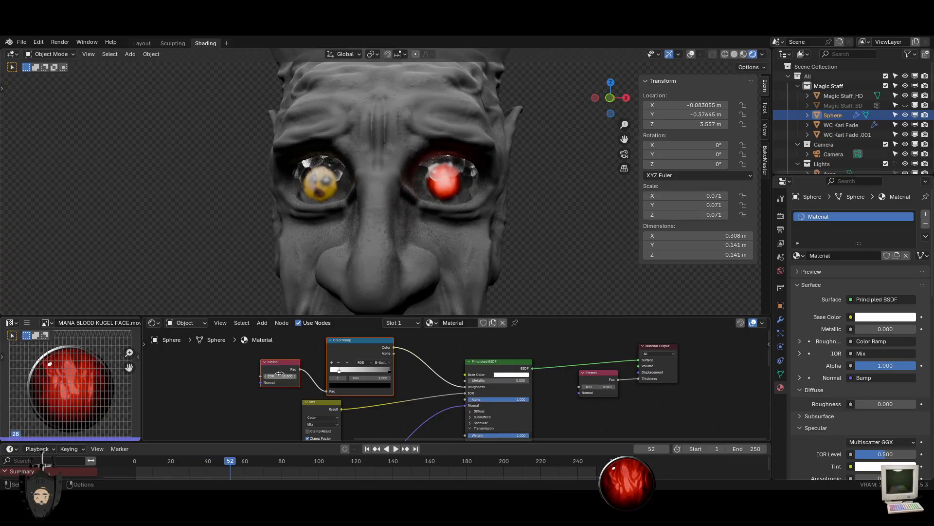
mouse_move(280, 374)
left_mouse_down()
mouse_move(304, 373)
mouse_move(291, 376)
left_mouse_up()
middle_click_drag(368, 397, 421, 273)
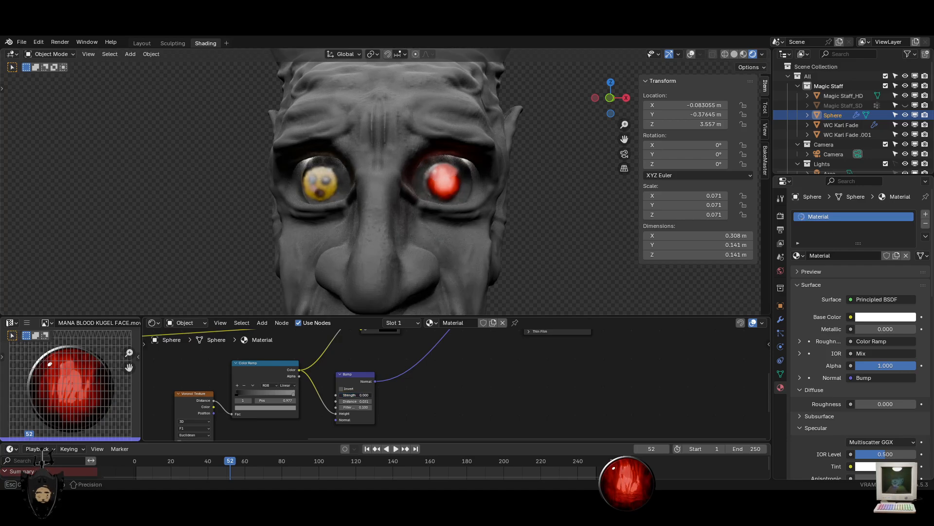
middle_click_drag(350, 372, 515, 365)
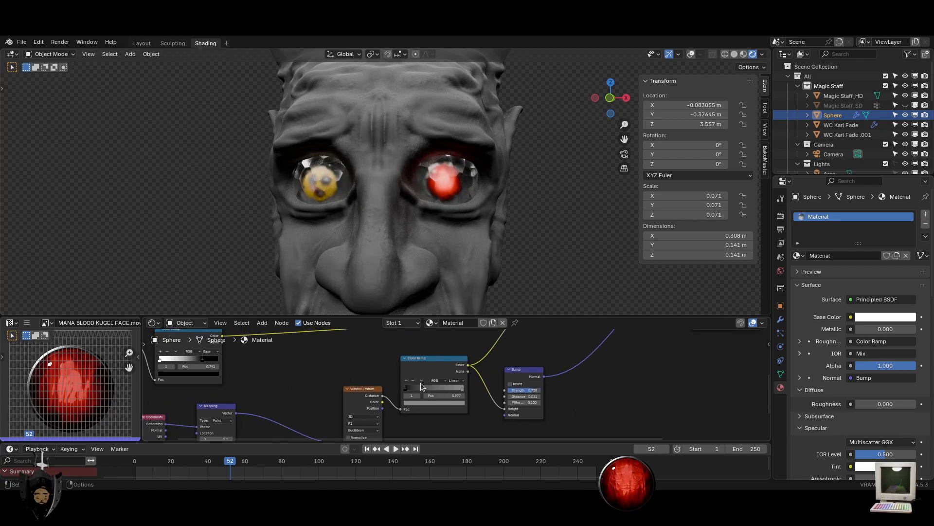
left_click_drag(415, 389, 447, 391)
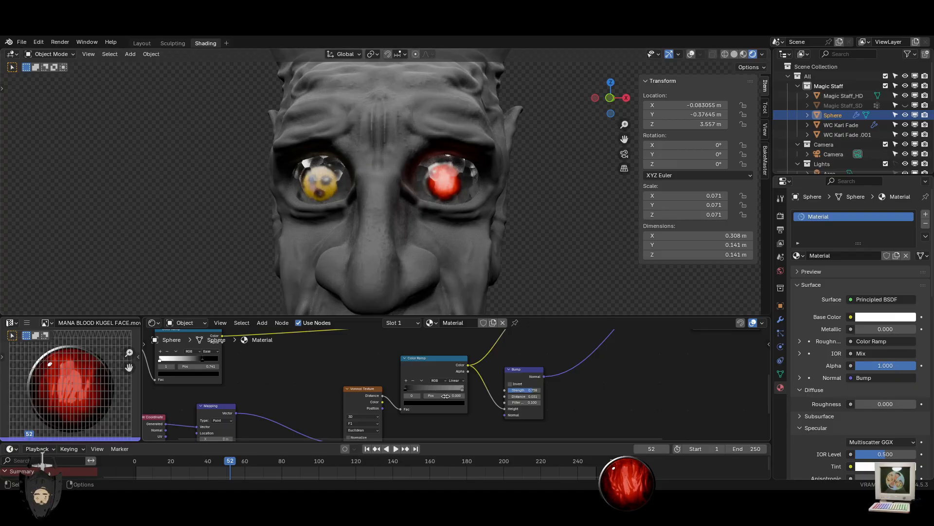
Move the outlying Fresnel node and its Color Ramp closer to the Mix node in the glass material
middle_click_drag(394, 378, 482, 451)
middle_click_drag(229, 348, 243, 354)
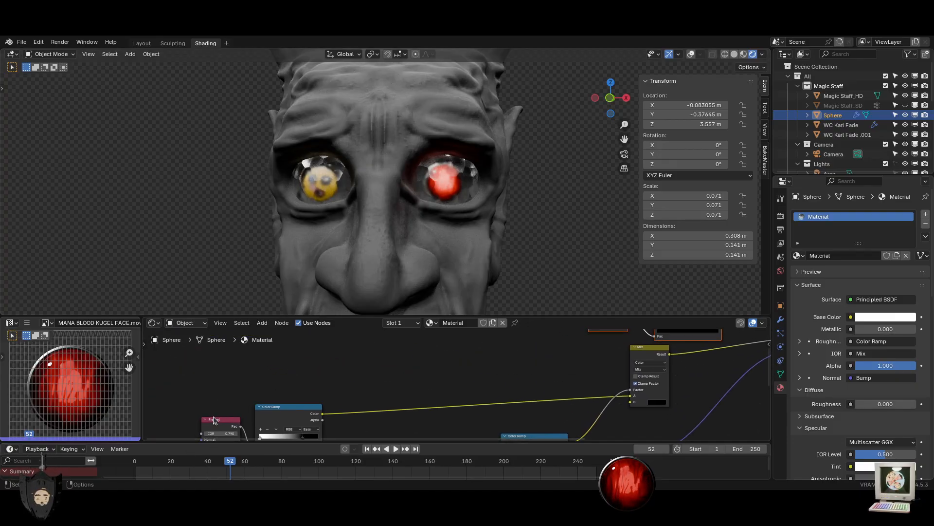
left_click(281, 415, "shift")
key("g")
left_click(696, 326)
Move the texture node chain, from Texture Coordinate through to Bump, closer to the Mix node as one group
key("ctrl+space")
scroll(574, 363, "down", 8)
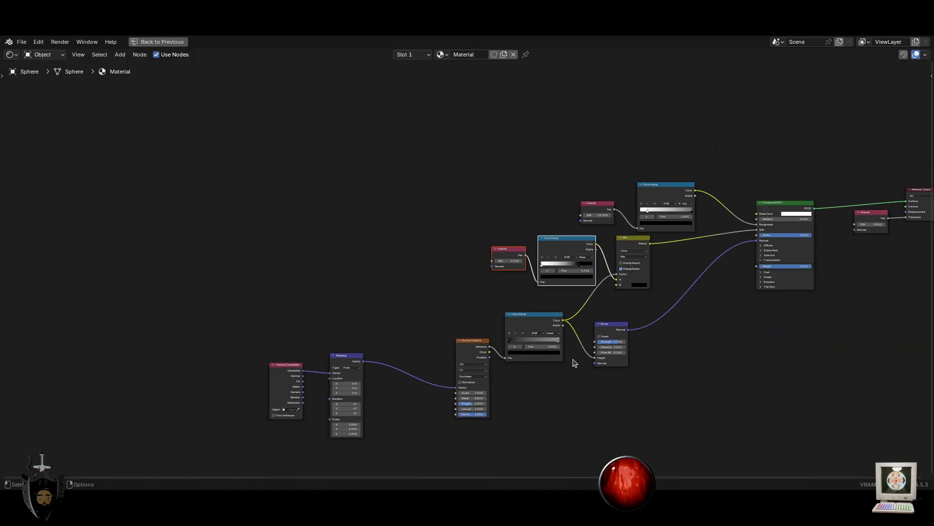
middle_click_drag(585, 375, 473, 360)
scroll(474, 360, "up", 2)
left_click_drag(143, 354, 574, 479)
key("g")
left_click(641, 443)
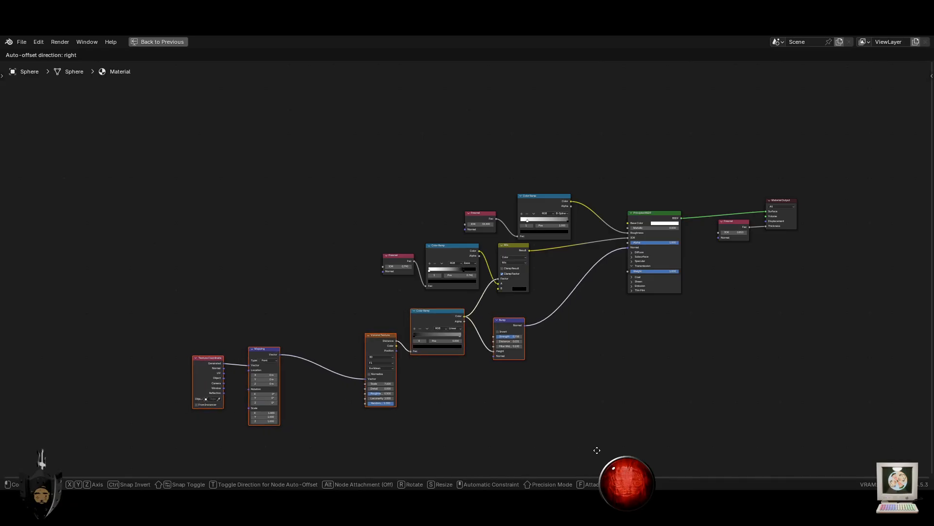
scroll(657, 439, "up", 1)
middle_click_drag(656, 439, 601, 409)
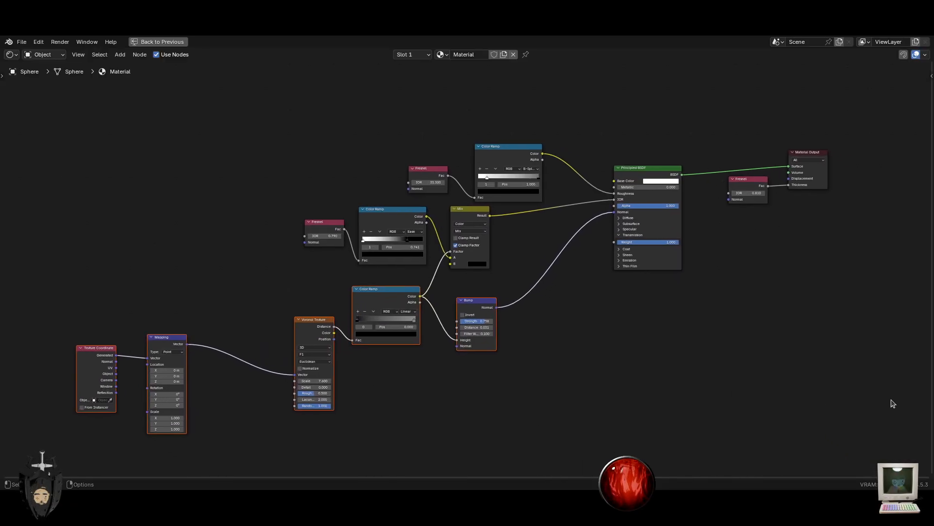
Move the Principled BSDF, thickness Fresnel and Material Output closer to the other nodes, and Texture Coordinate with Mapping closer to the Voronoi Texture
left_click_drag(893, 398, 696, 133)
left_click_drag(890, 116, 614, 285)
key("g")
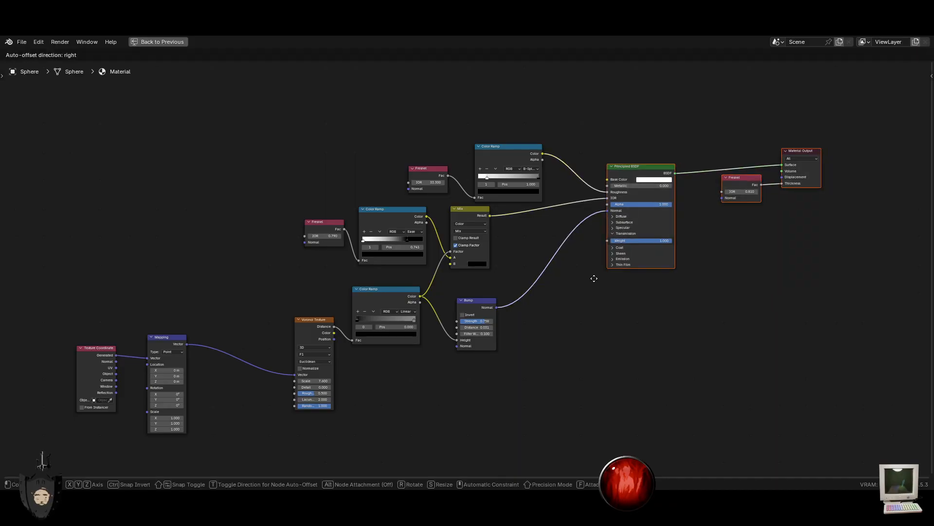
left_click(553, 269)
left_click_drag(147, 381, 247, 439)
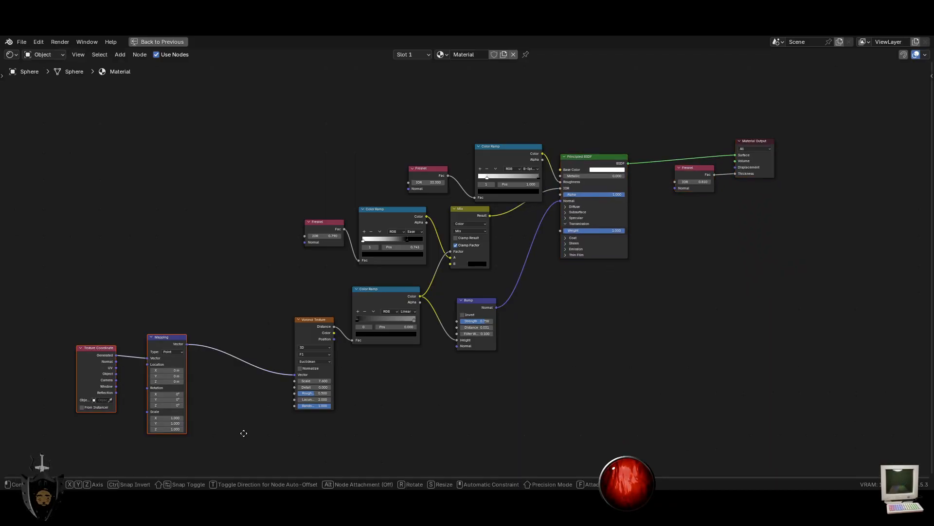
key("g")
left_click(333, 425)
scroll(740, 319, "up", 3)
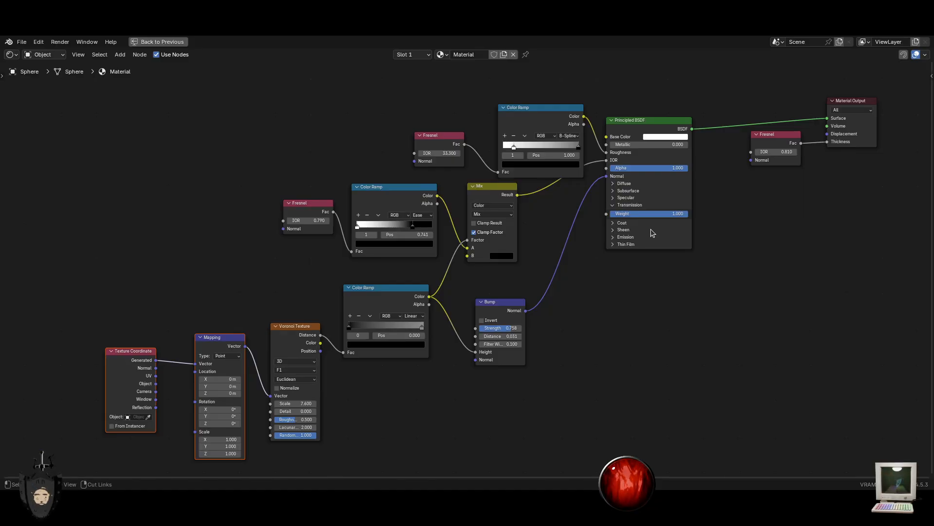
Examine the red orb eye close up and try other Fresnel IOR values in the glass eye material
key("ctrl+space")
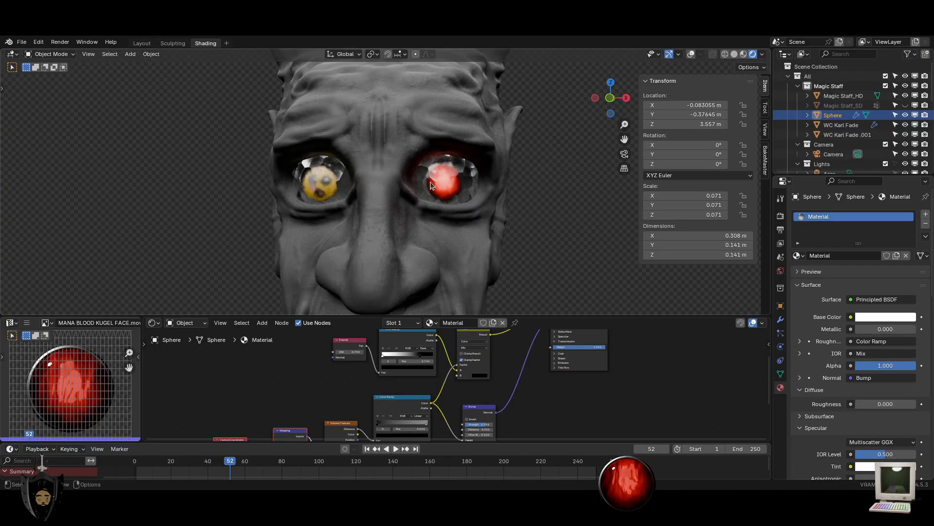
scroll(474, 199, "up", 5)
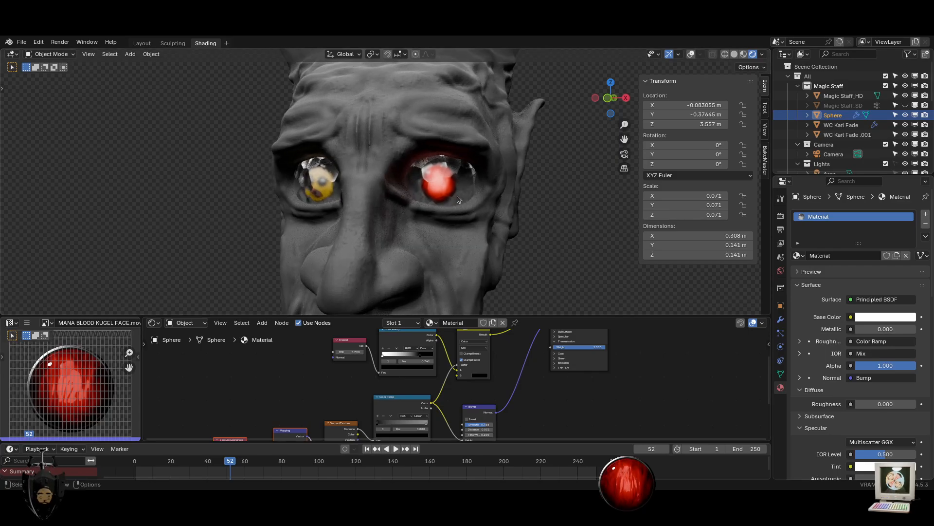
left_click(474, 200)
scroll(318, 369, "up", 2)
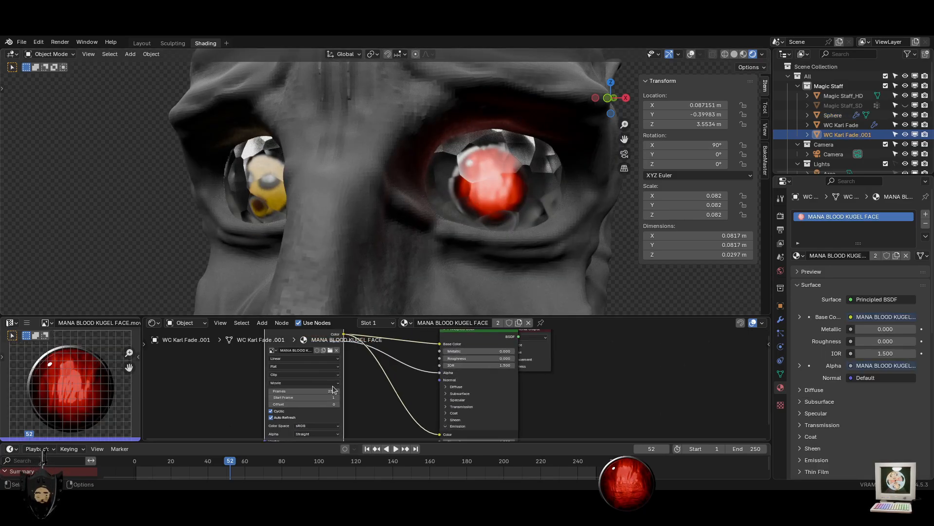
left_click(462, 196)
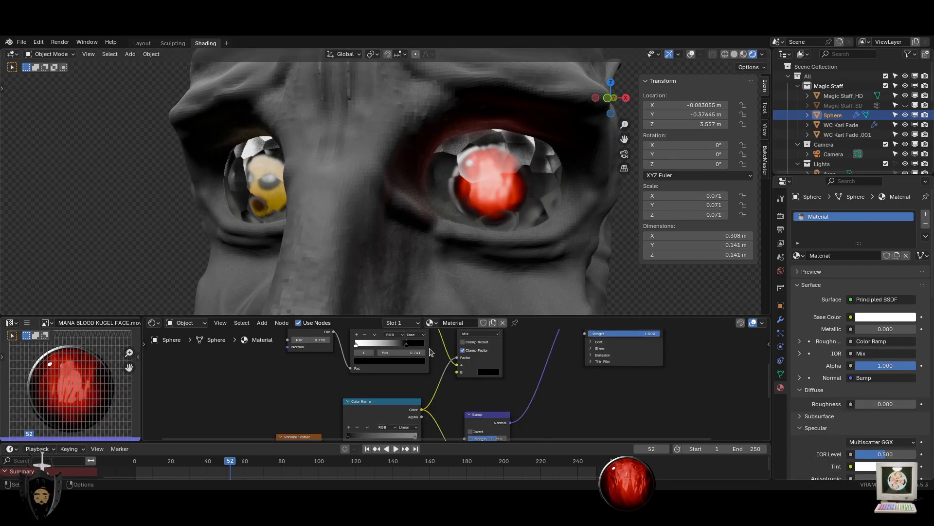
middle_click_drag(430, 348, 451, 392)
left_click_drag(342, 384, 438, 384)
middle_click_drag(472, 340, 471, 400)
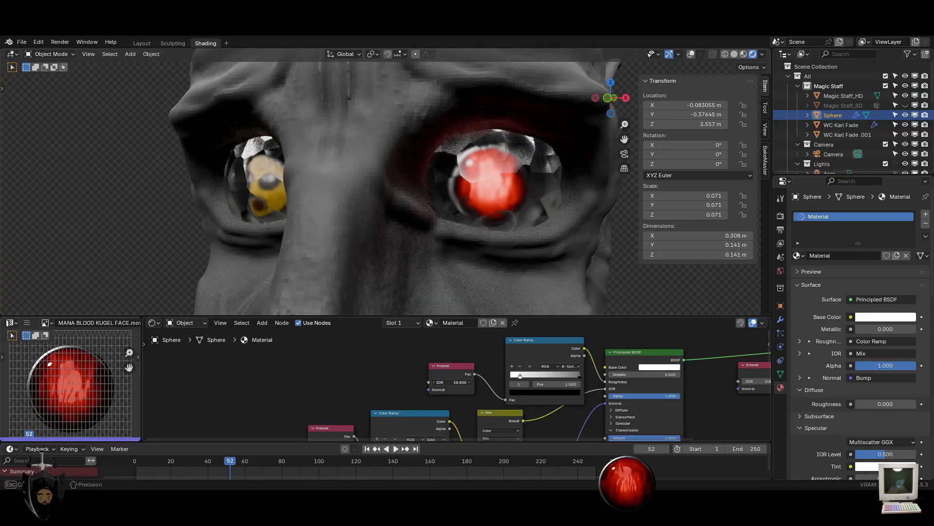
Duplicate the glass material's entire node tree and place the copy well apart from the original nodes
scroll(448, 373, "down", 3)
key("ctrl+space")
scroll(447, 375, "down", 5)
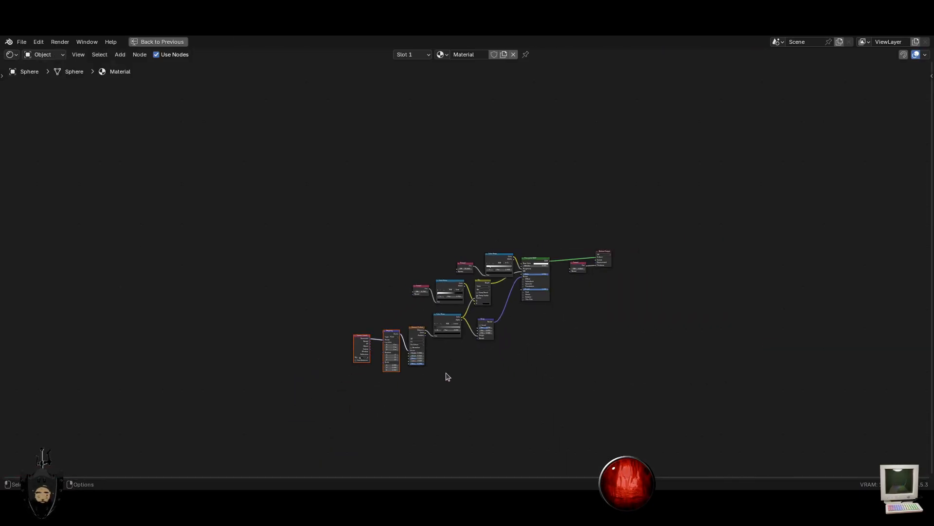
left_click_drag(239, 212, 706, 430)
key("shift+d")
left_click(232, 285)
scroll(487, 399, "up", 3)
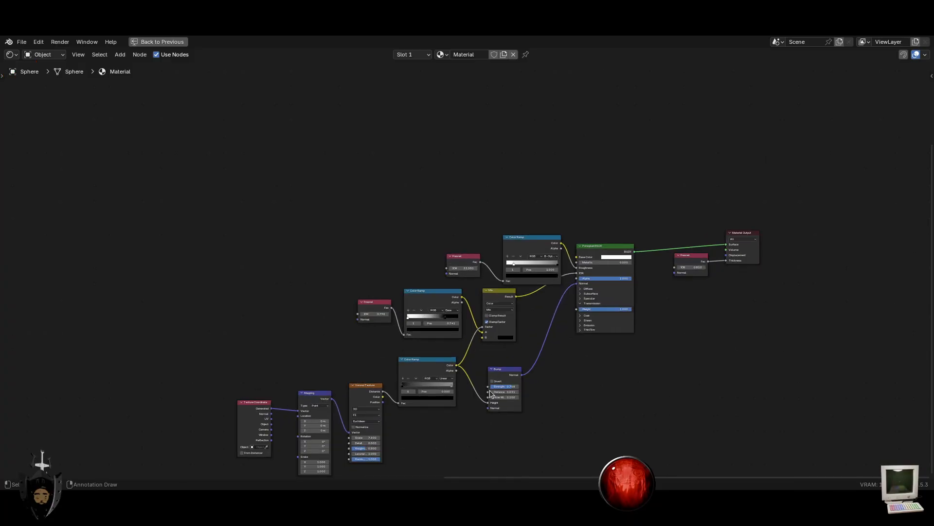
scroll(487, 331, "down", 2)
scroll(440, 335, "down", 1)
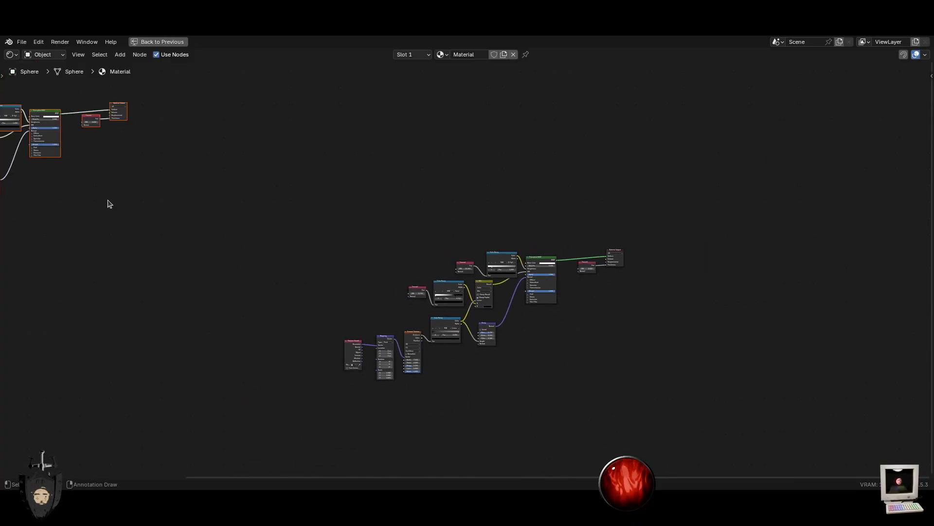
scroll(445, 347, "up", 3)
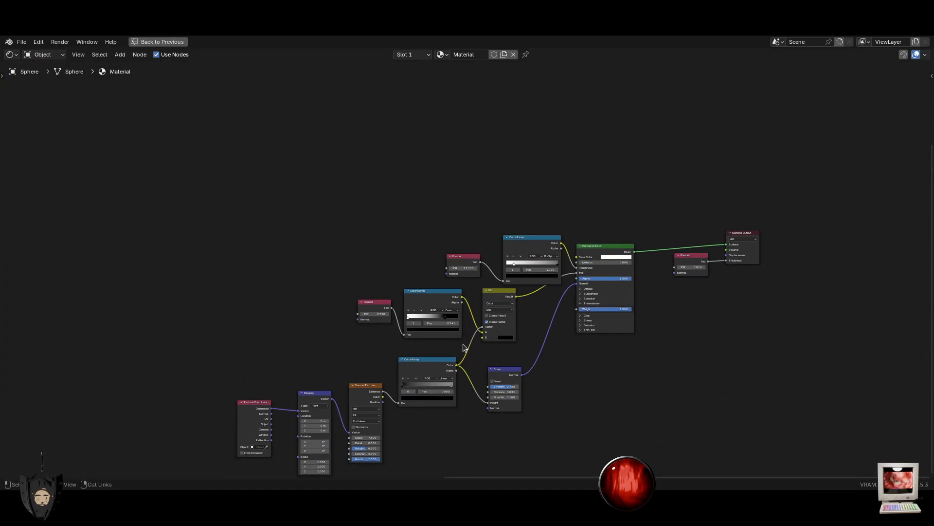
Increase the Voronoi Texture's scale for much smaller glass facets and reduce the Bump strength to 0.350
key("ctrl+space")
scroll(455, 426, "up", 3)
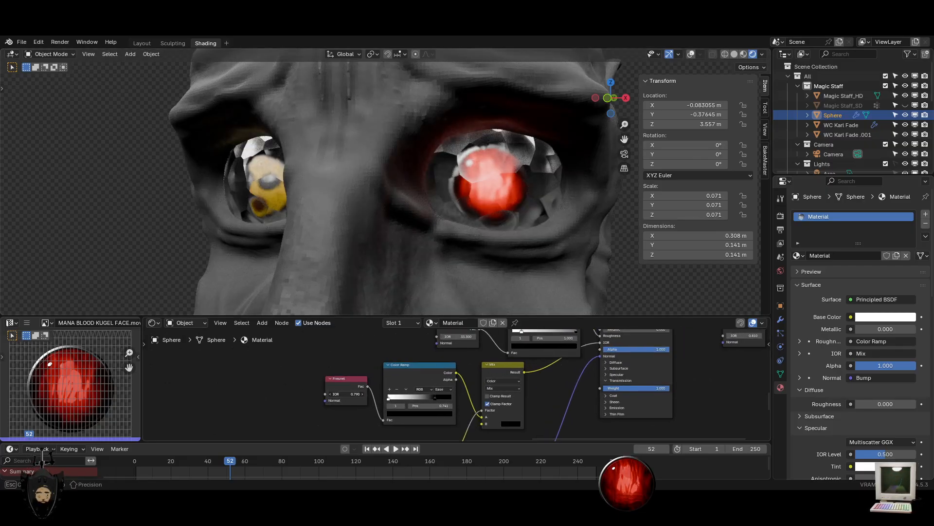
left_click_drag(346, 394, 345, 394)
middle_click_drag(346, 394, 315, 440)
mouse_move(433, 384)
left_mouse_down()
mouse_move(442, 383)
mouse_move(434, 384)
left_mouse_up()
middle_click_drag(441, 423, 513, 387)
middle_click_drag(340, 397, 360, 441)
mouse_move(391, 404)
left_mouse_down()
mouse_move(501, 404)
mouse_move(484, 404)
mouse_move(564, 374)
mouse_move(565, 343)
mouse_move(552, 343)
left_mouse_up()
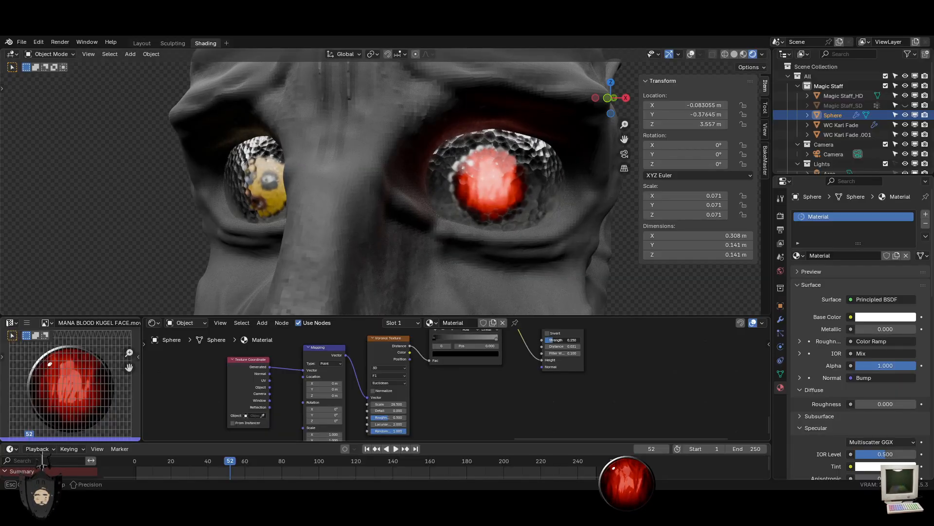
Undo the last Voronoi and bump texture changes on the eye sphere's material
left_click_drag(552, 342, 552, 340)
key("ctrl+z")
key("ctrl+z")
Adjust the IOR of the Fresnel nodes feeding the two color ramps in the eye sphere's material
middle_click_drag(467, 418, 498, 354)
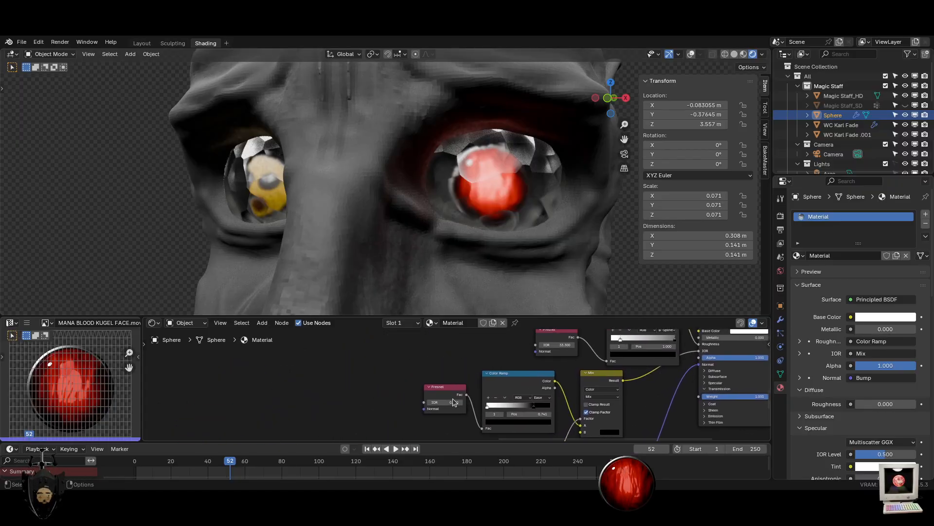
mouse_move(443, 403)
left_mouse_down()
mouse_move(477, 403)
mouse_move(457, 402)
left_mouse_up()
middle_click_drag(612, 357, 504, 377)
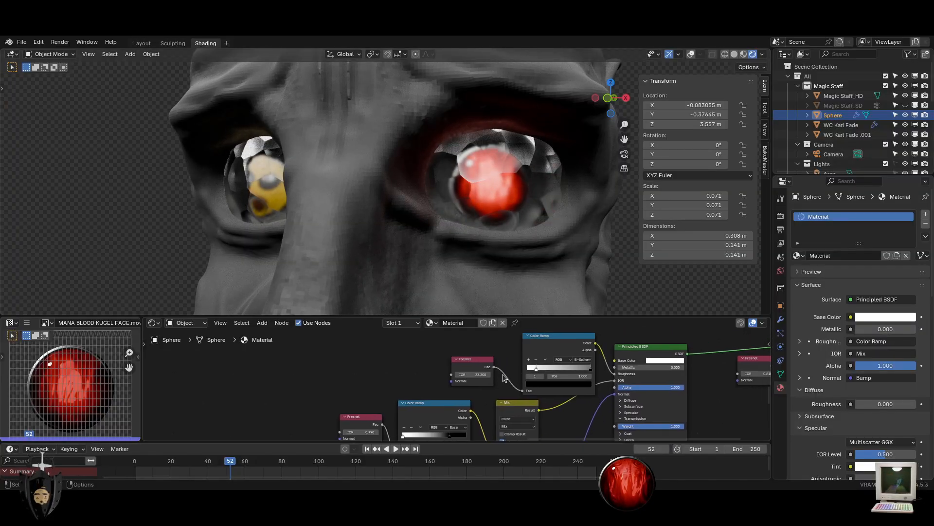
mouse_move(473, 374)
left_mouse_down()
mouse_move(438, 374)
mouse_move(472, 374)
left_mouse_up()
middle_click_drag(591, 371, 554, 372)
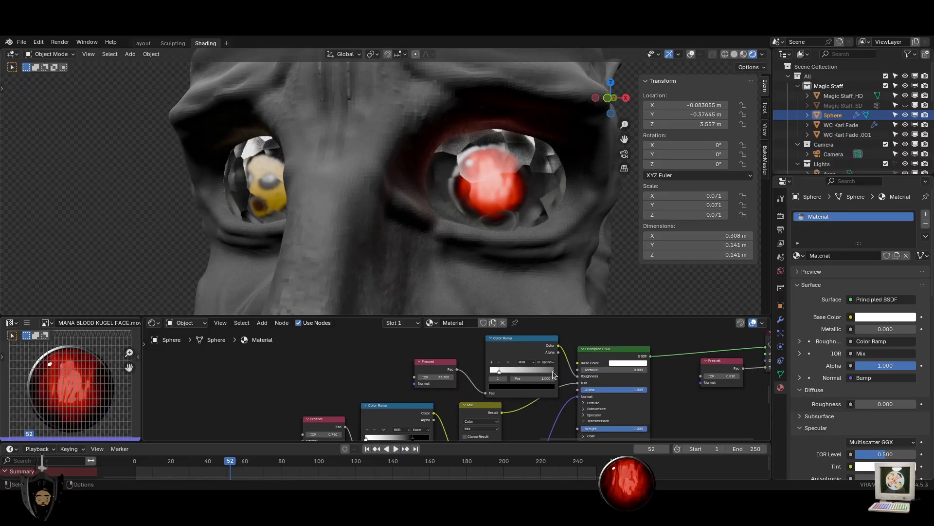
Tweak the roughness color ramp's end stop and set the IOR of the Fresnel node behind the Mix node's ramp to 0.790
mouse_move(554, 375)
left_mouse_down()
mouse_move(507, 374)
mouse_move(564, 369)
left_mouse_up()
scroll(586, 387, "down", 4)
middle_click_drag(696, 388, 550, 375)
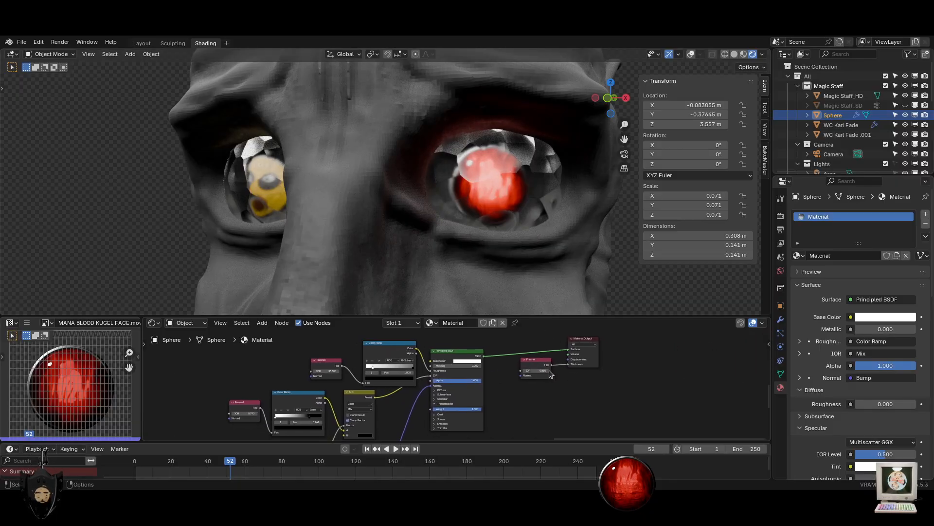
scroll(456, 361, "up", 3)
middle_click_drag(194, 436, 346, 390)
mouse_move(335, 379)
left_mouse_down()
mouse_move(374, 379)
mouse_move(340, 379)
mouse_move(351, 379)
left_mouse_up()
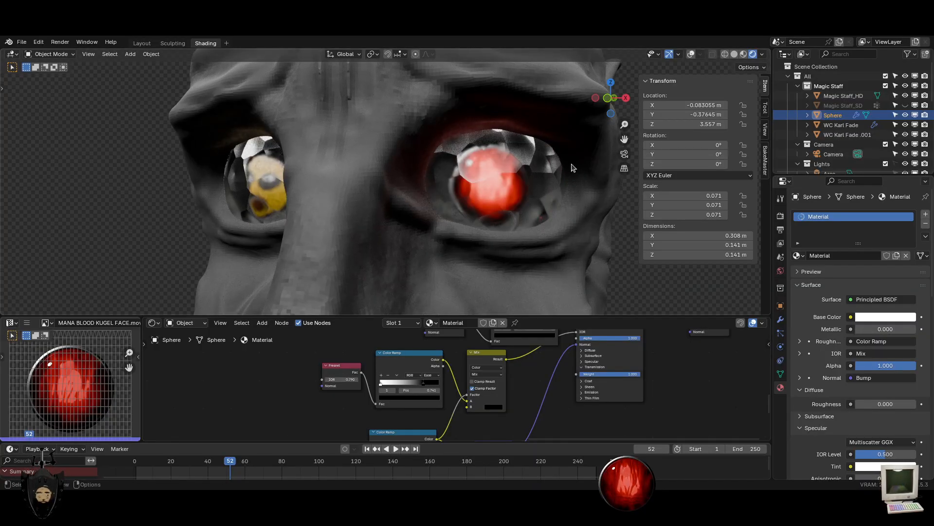
left_click(515, 202)
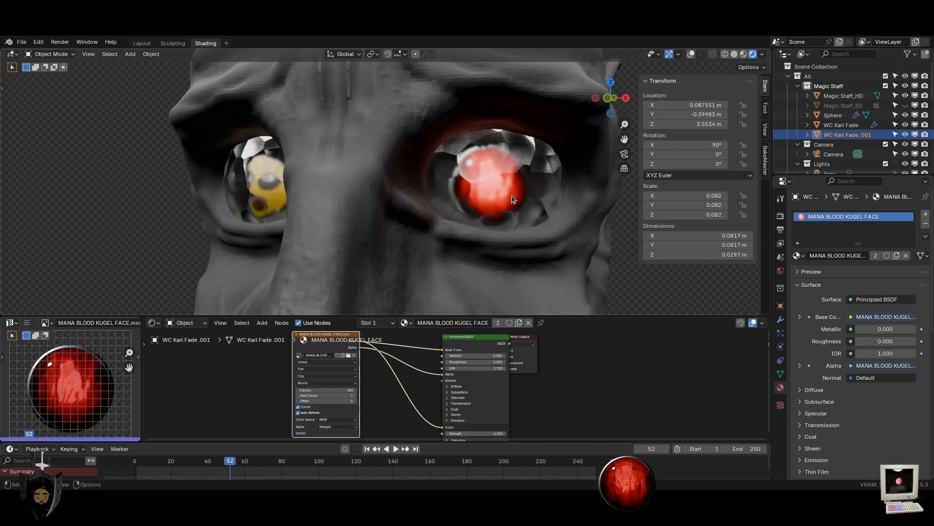
left_click(509, 198)
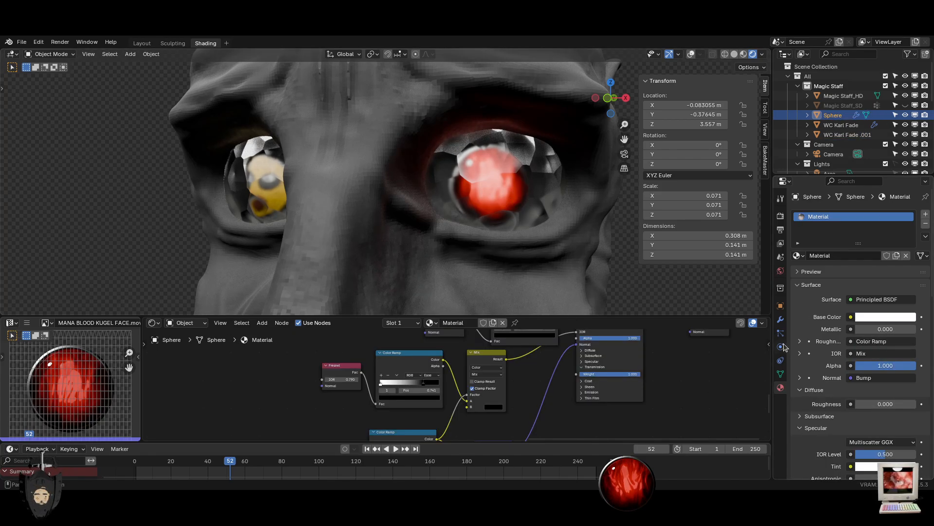
left_click(780, 319)
left_click(803, 214)
type("s")
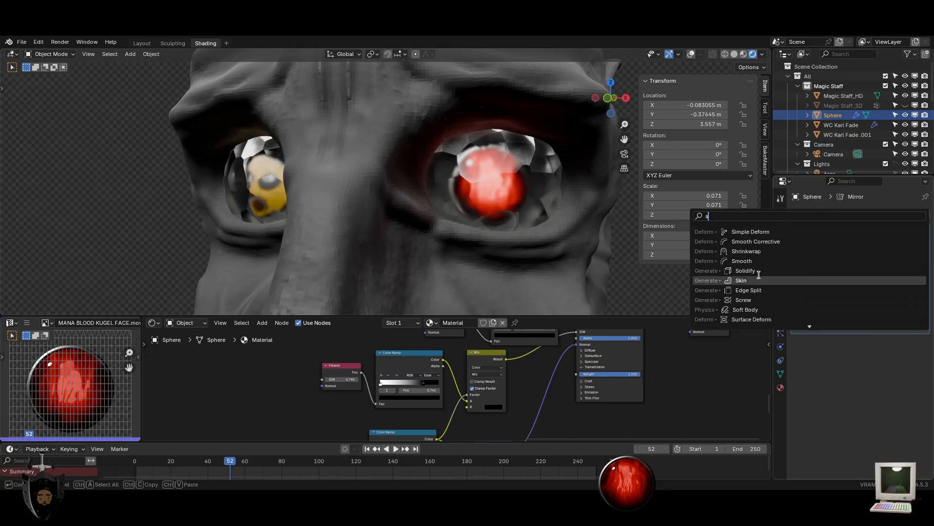
left_click(760, 251)
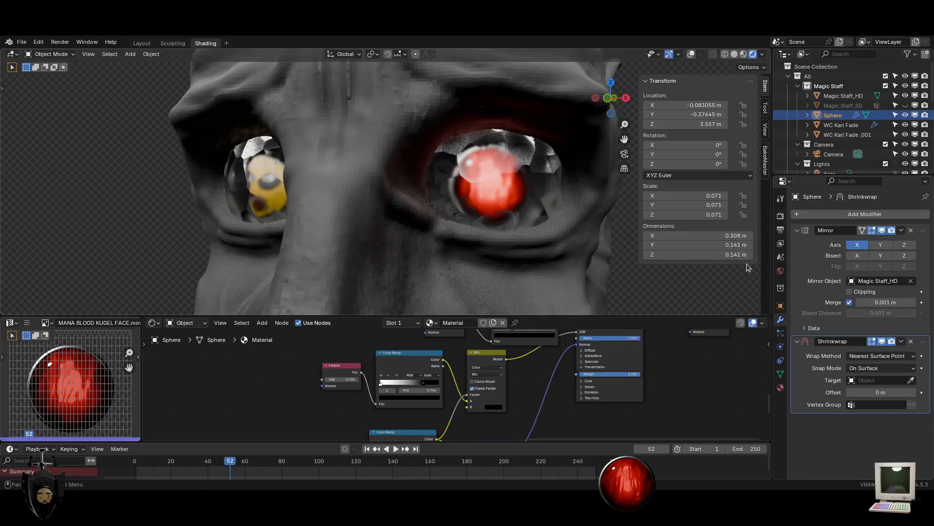
left_click(493, 185)
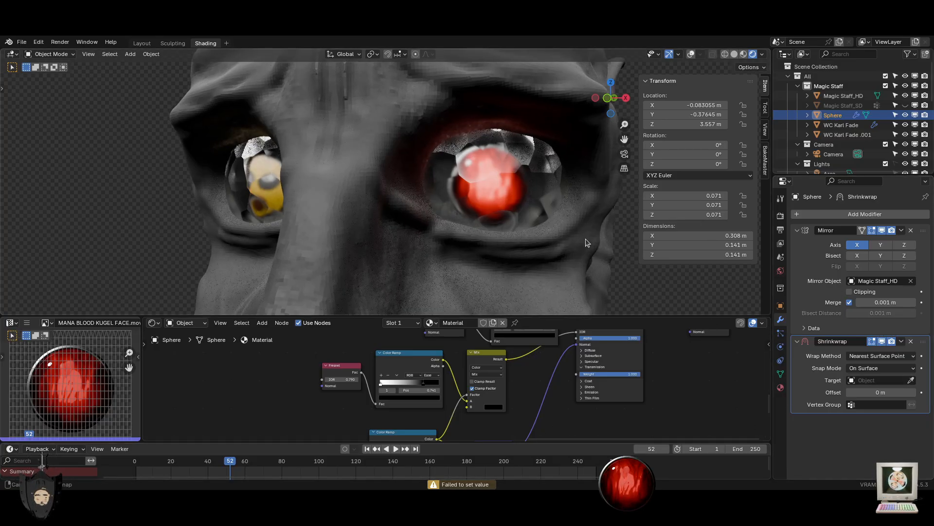
middle_click_drag(546, 162, 435, 211)
scroll(435, 211, "up", 4)
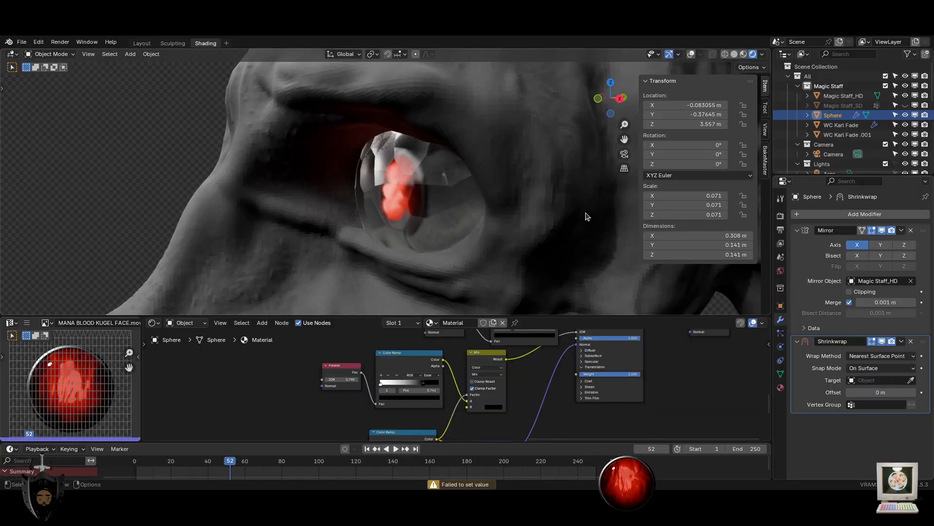
left_click(910, 343)
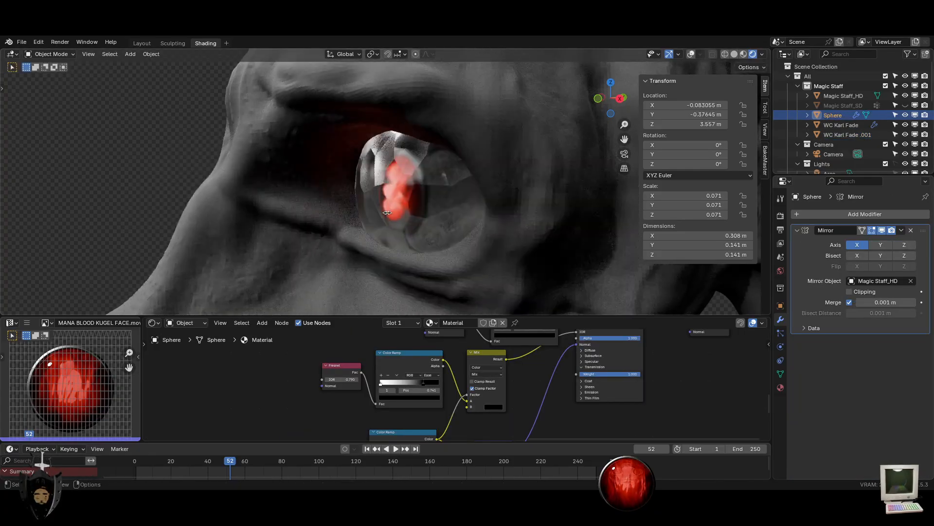
Show the viewport overlays and add a Shrinkwrap modifier to the red eye plane with Sphere as its target
left_click(395, 211)
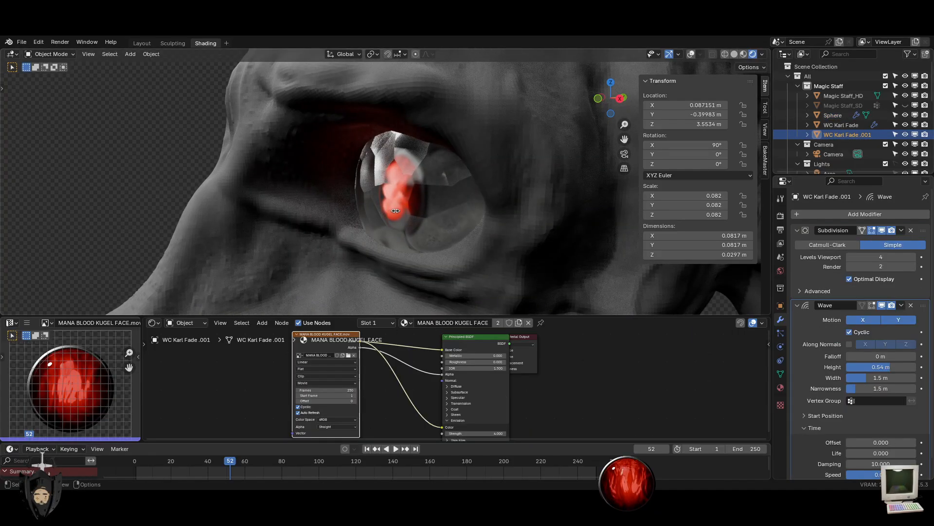
left_click(691, 55)
scroll(545, 241, "up", 3)
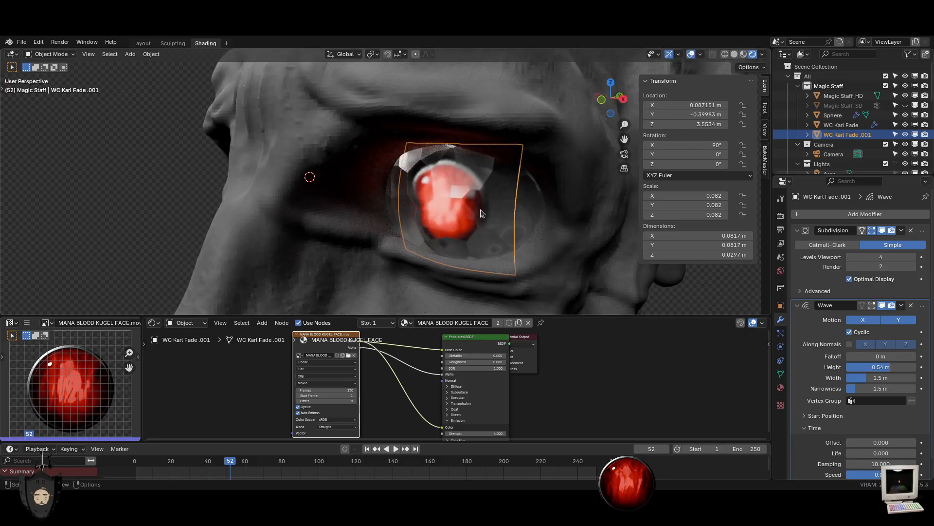
left_click(798, 305)
left_click(831, 215)
type("s")
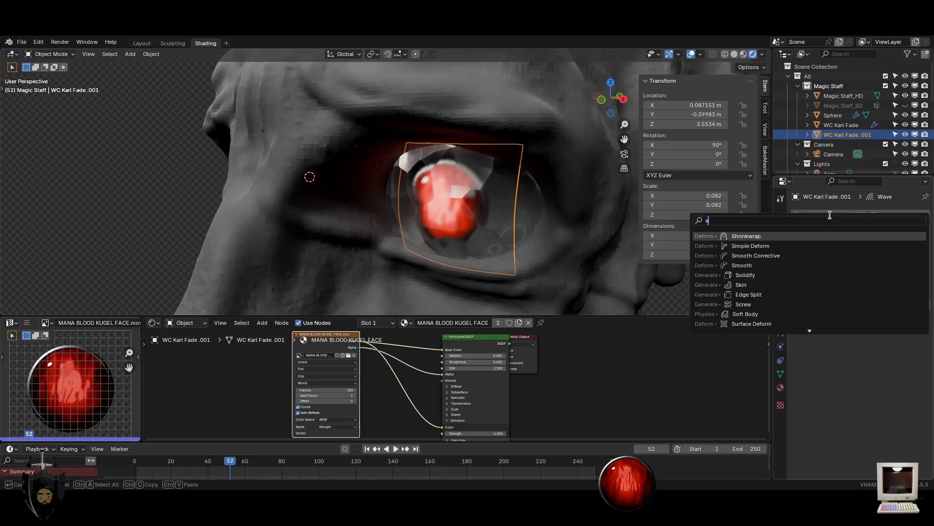
left_click(803, 236)
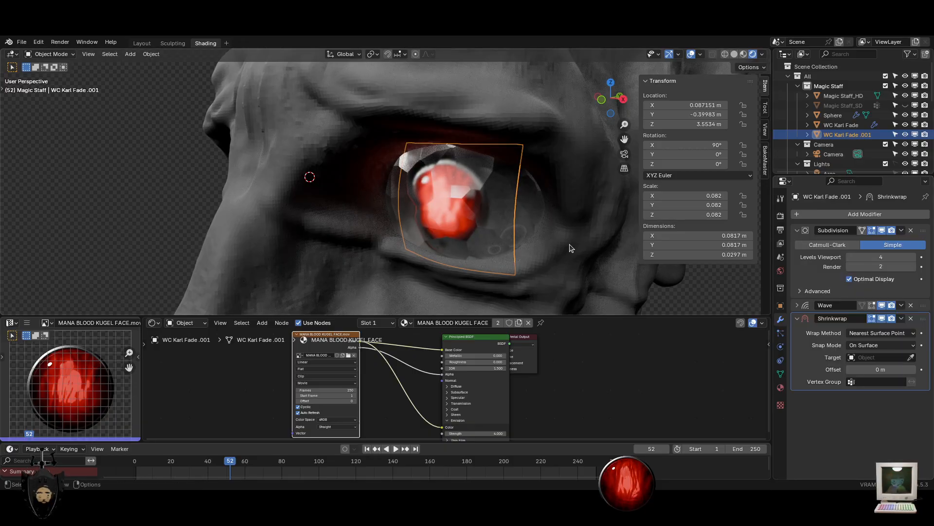
left_click(527, 218)
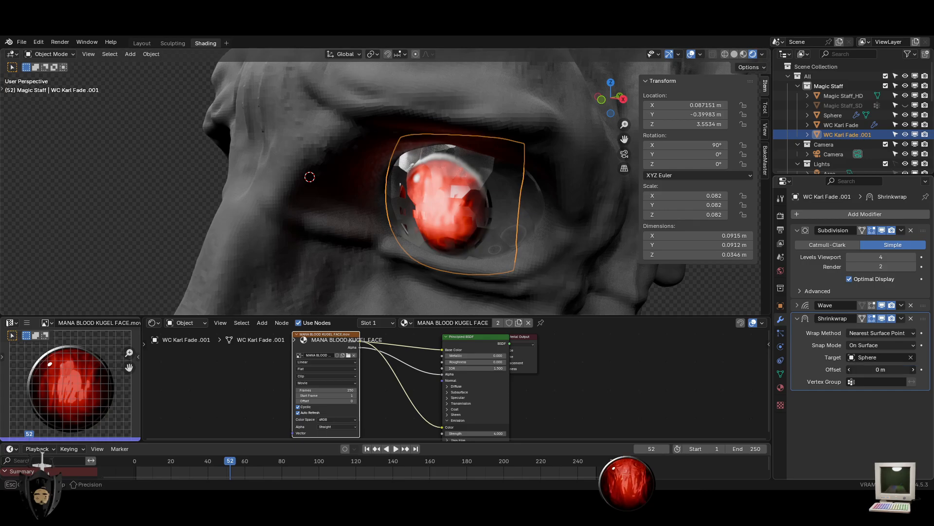
Disable the Wave modifier's viewport display on the red eye plane, keeping the Shrinkwrap offset at 0 m
middle_click_drag(447, 261, 612, 244)
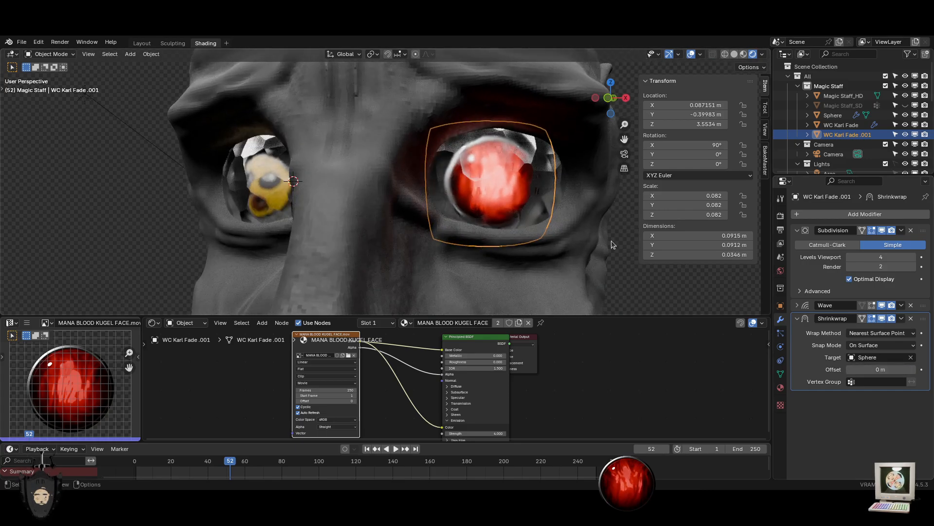
left_click_drag(882, 369, 875, 369)
key("Escape")
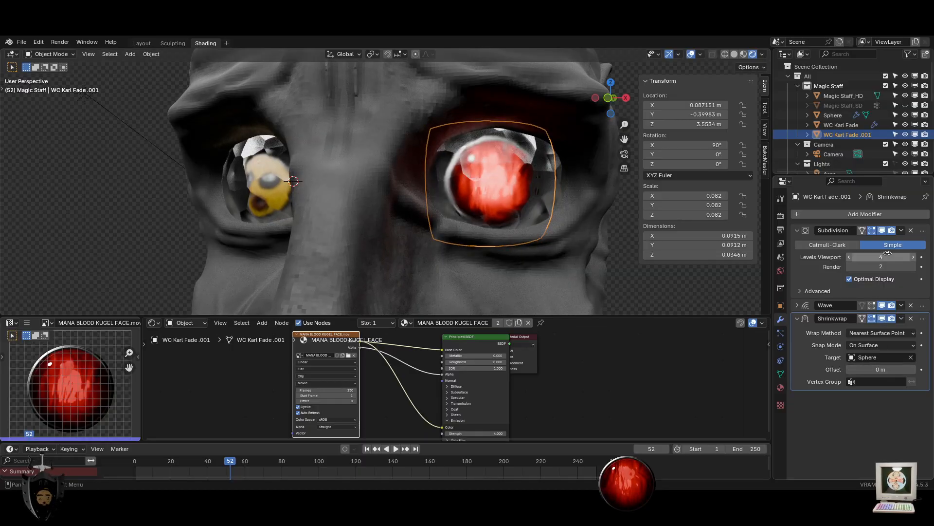
left_click(881, 305)
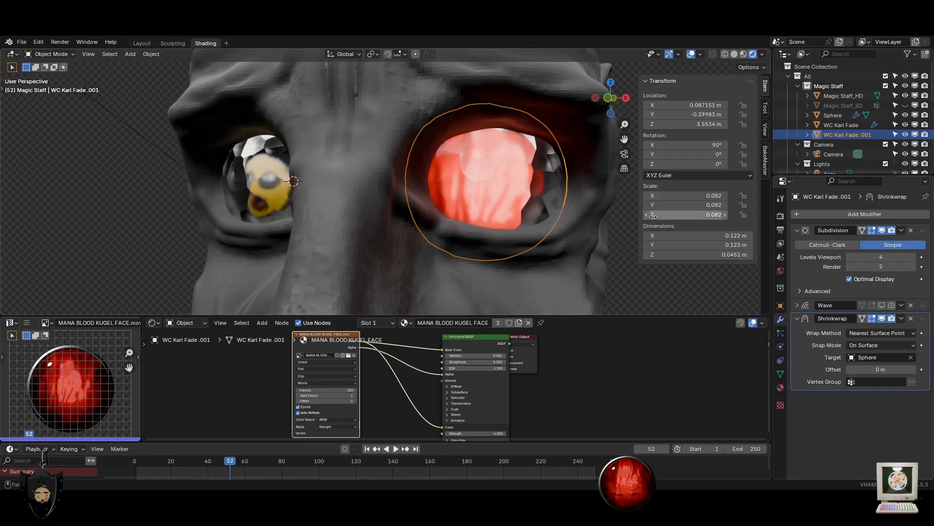
scroll(409, 284, "down", 2)
middle_click_drag(420, 278, 392, 286)
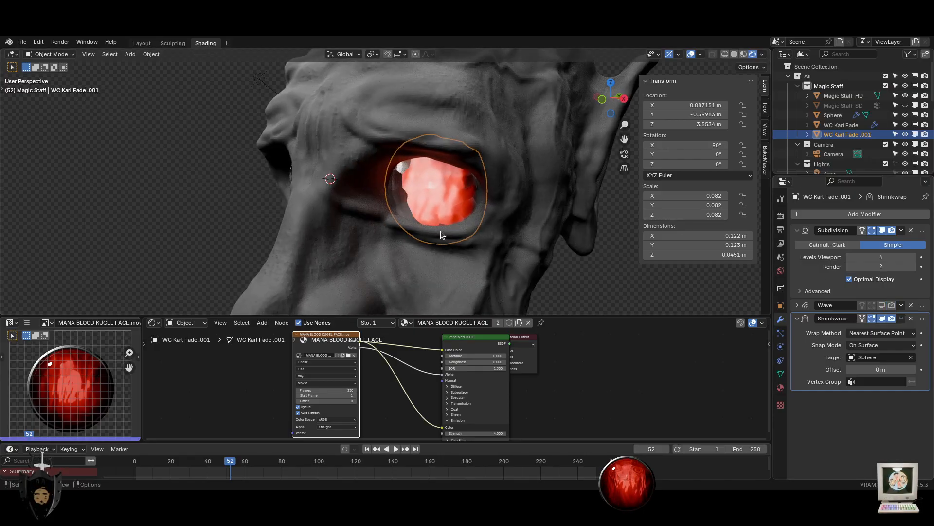
key("s")
key("Escape")
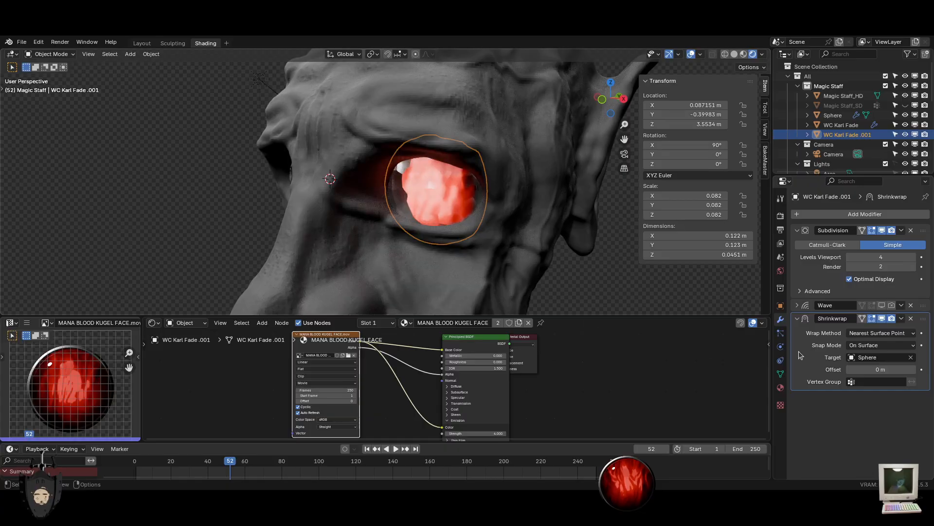
left_click(865, 214)
type("dec")
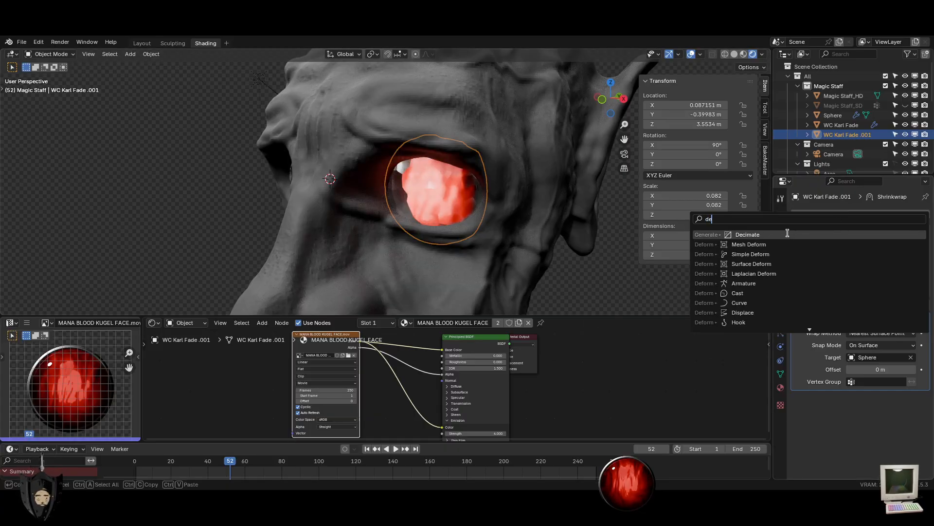
key("Return")
left_click(911, 398)
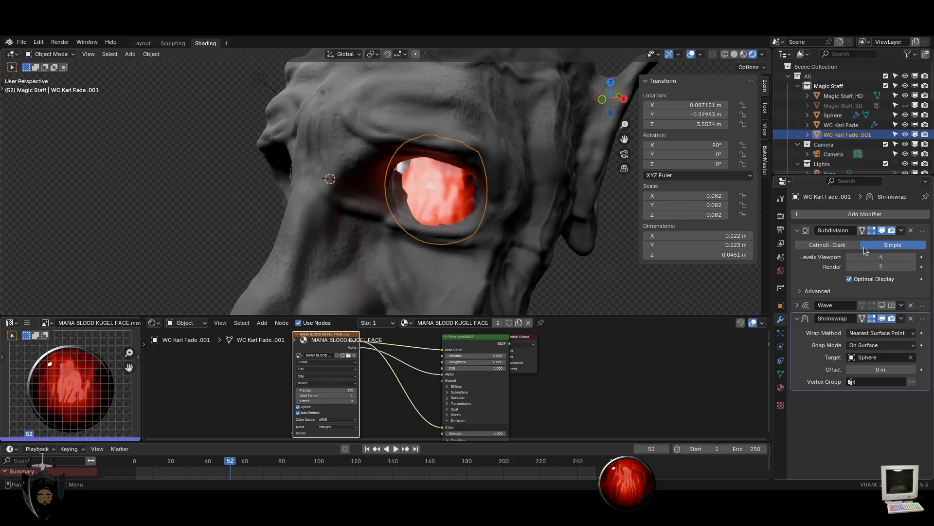
Add a Displace modifier to the red eye plane below the Shrinkwrap, with strength 1.000
left_click(843, 216)
type("disp")
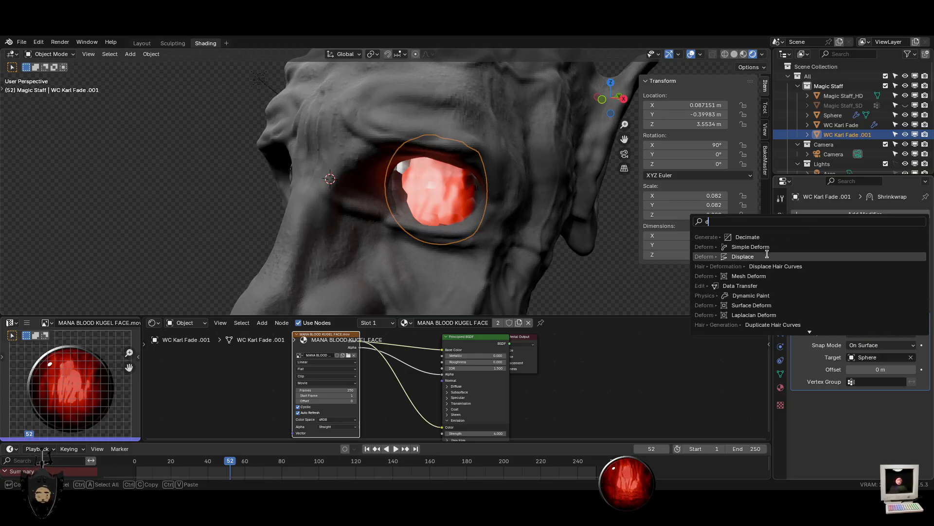
left_click(769, 255)
left_click_drag(896, 458, 842, 458)
key("Escape")
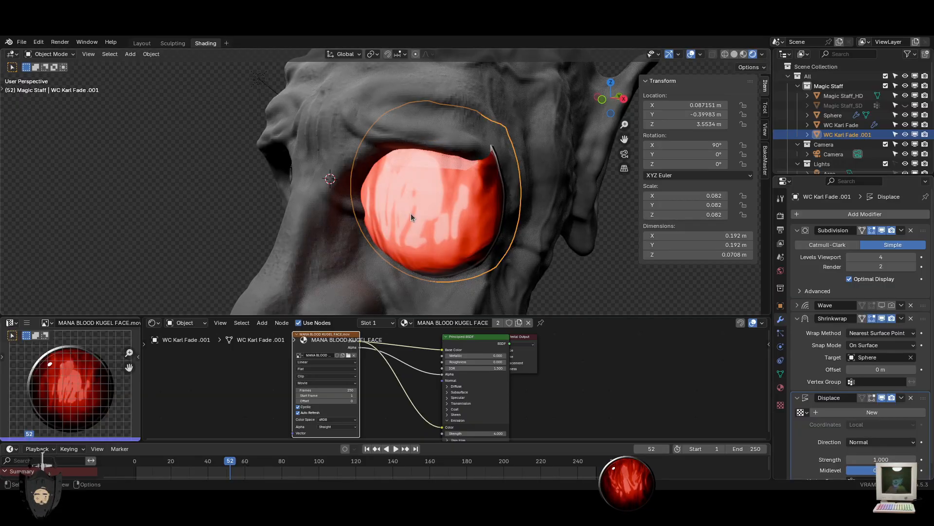
Isolate the displaced red eye plane by hiding all other objects and view it from the side
key("ctrl+i")
middle_click_drag(511, 159, 347, 173)
scroll(852, 421, "down", 1)
left_click_drag(896, 452, 861, 451)
key("Escape")
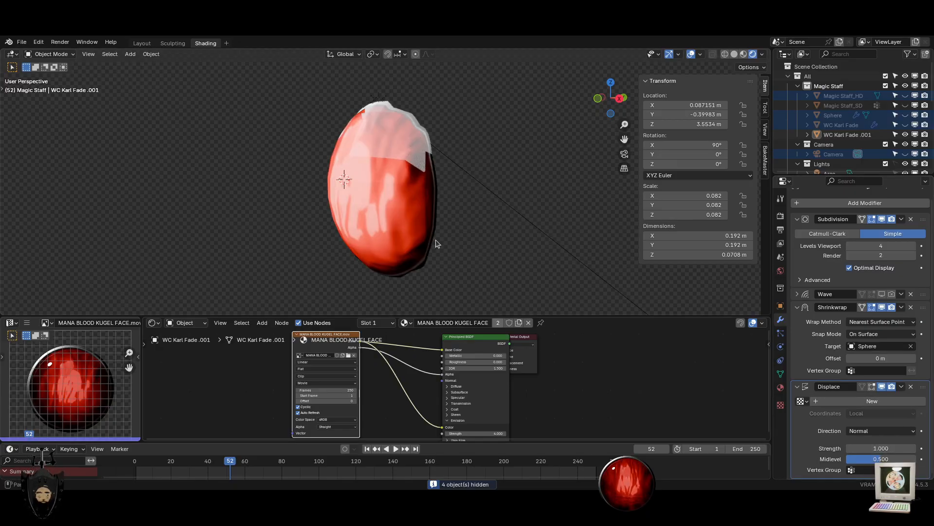
Unhide all objects and hide only Magic Staff_SD again
key("alt+h")
left_click(502, 201)
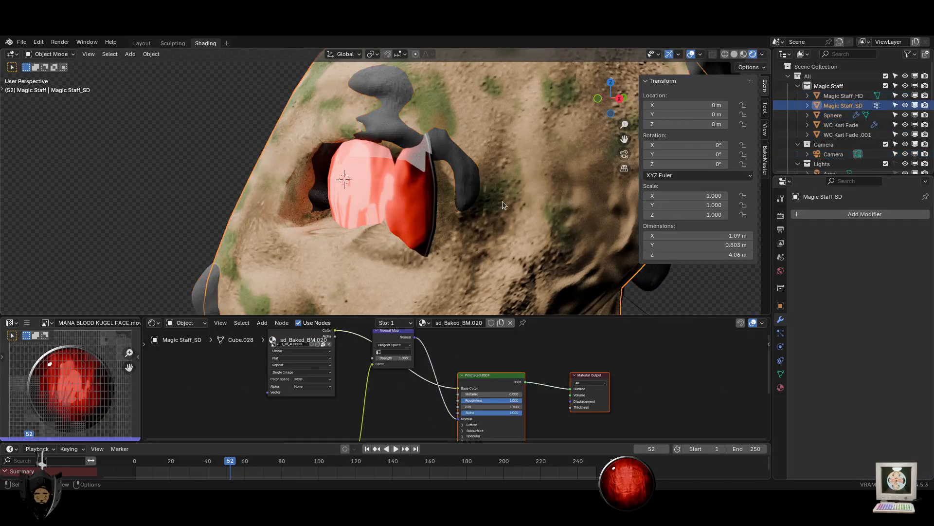
key("h")
scroll(483, 225, "up", 4)
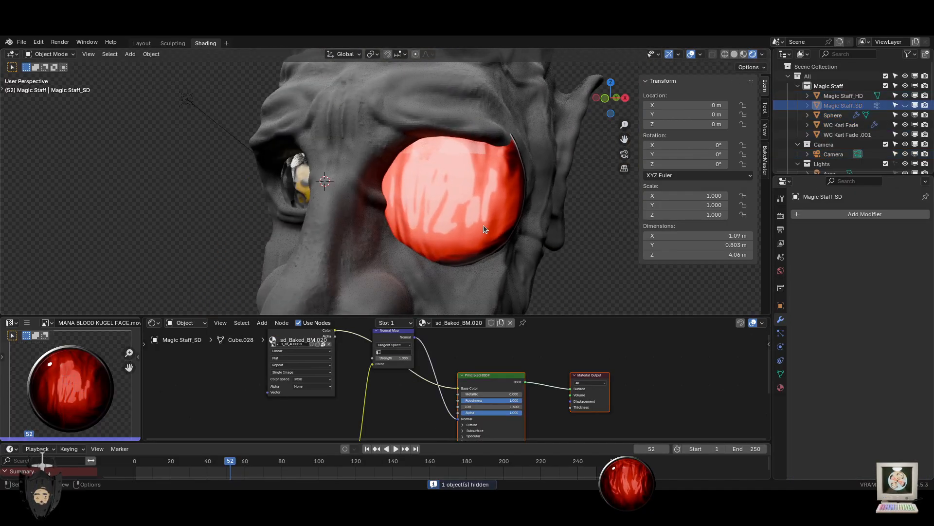
Select the red eye plane and set its Displace strength to -0.320
left_click(483, 225)
left_click_drag(874, 459, 839, 459)
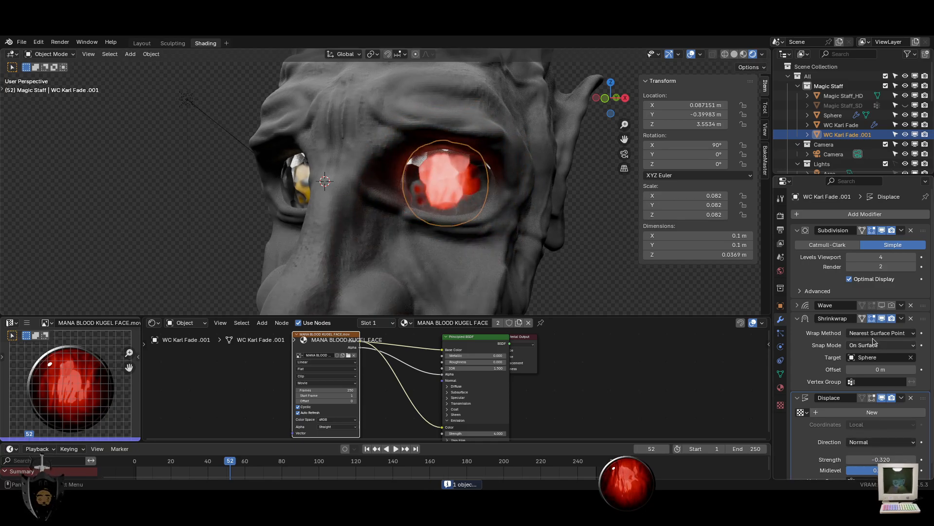
mouse_move(881, 369)
left_mouse_down()
mouse_move(866, 370)
mouse_move(881, 369)
left_mouse_up()
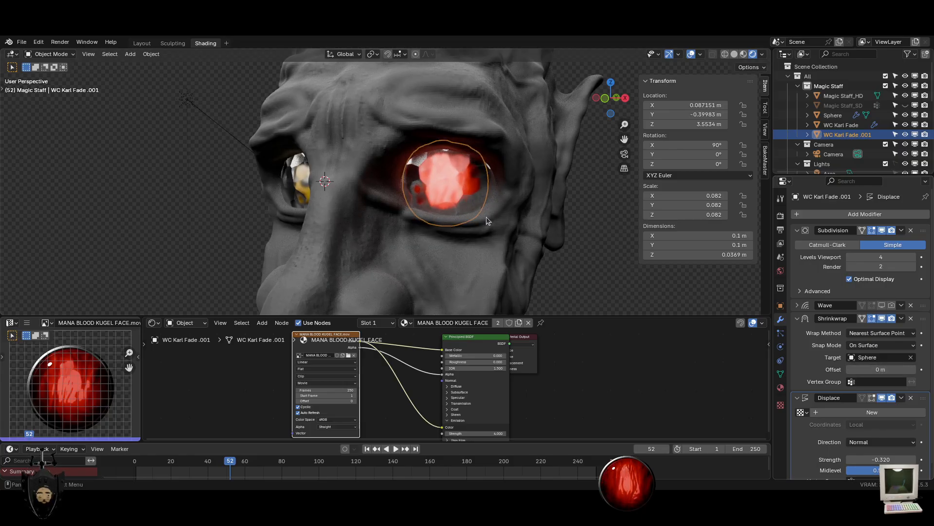
Play the animation with nothing selected and examine both eyes from the front
mouse_move(486, 217)
middle_mouse_down()
mouse_move(534, 198)
mouse_move(495, 228)
middle_mouse_up()
key("space")
key("alt+a")
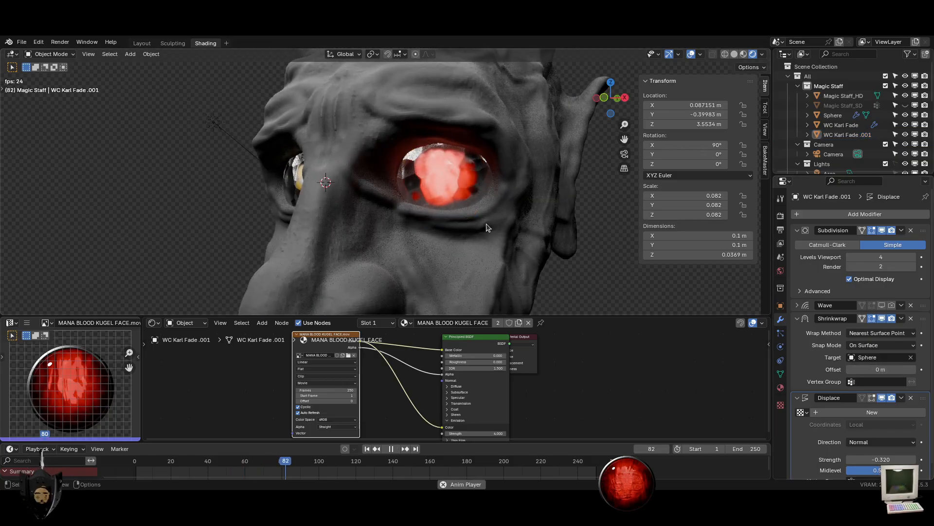
scroll(486, 226, "down", 5)
middle_click_drag(422, 254, 449, 253)
scroll(449, 253, "up", 3)
scroll(449, 256, "up", 1)
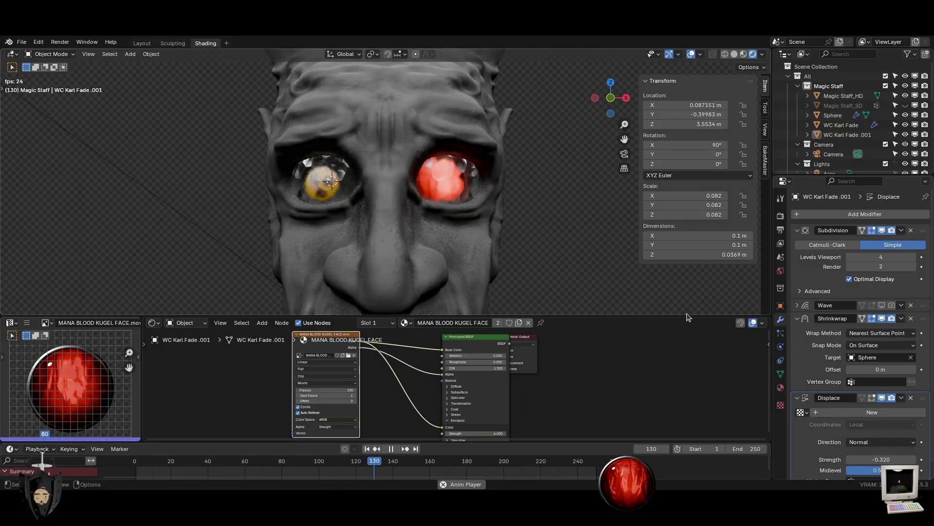
Set the red eye plane's Displace strength to -0.260 while the animation plays
left_click_drag(871, 460, 889, 459)
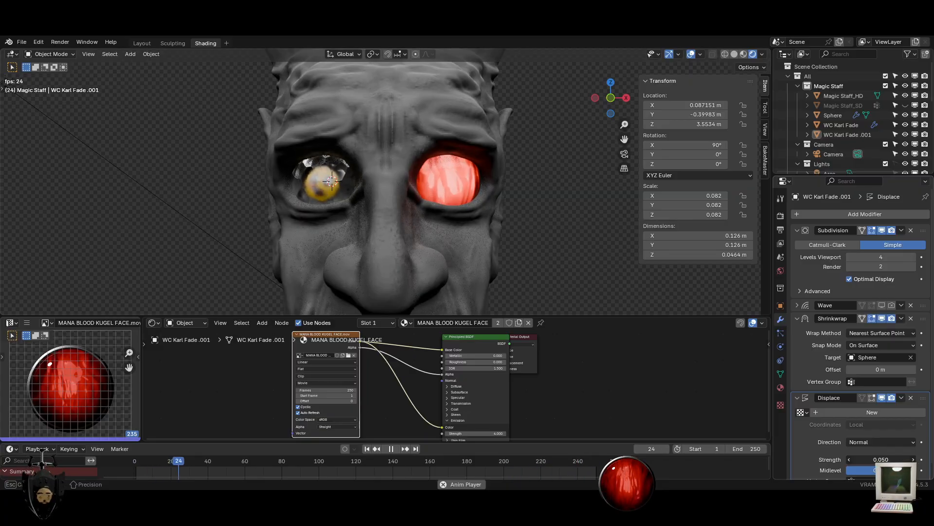
mouse_move(889, 460)
left_mouse_down()
mouse_move(853, 459)
mouse_move(874, 460)
left_mouse_up()
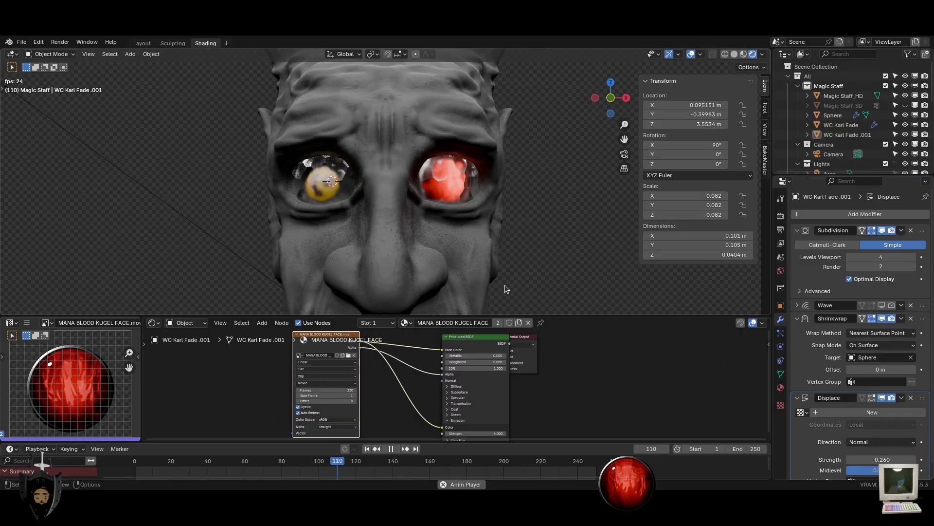
Move the Material Output node clear of the shader and insert a Gamma node between the movie texture's Color and Base Color
left_click_drag(523, 337, 638, 347)
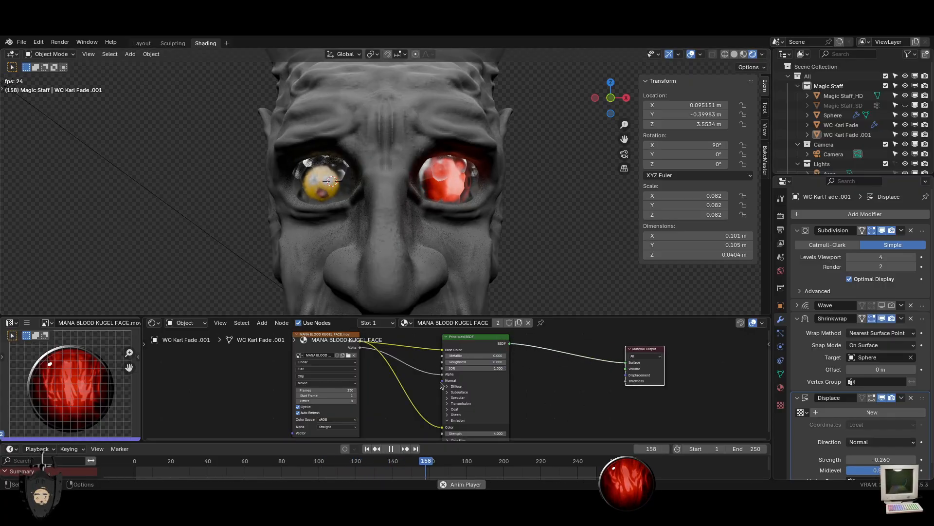
left_click_drag(471, 363, 452, 364)
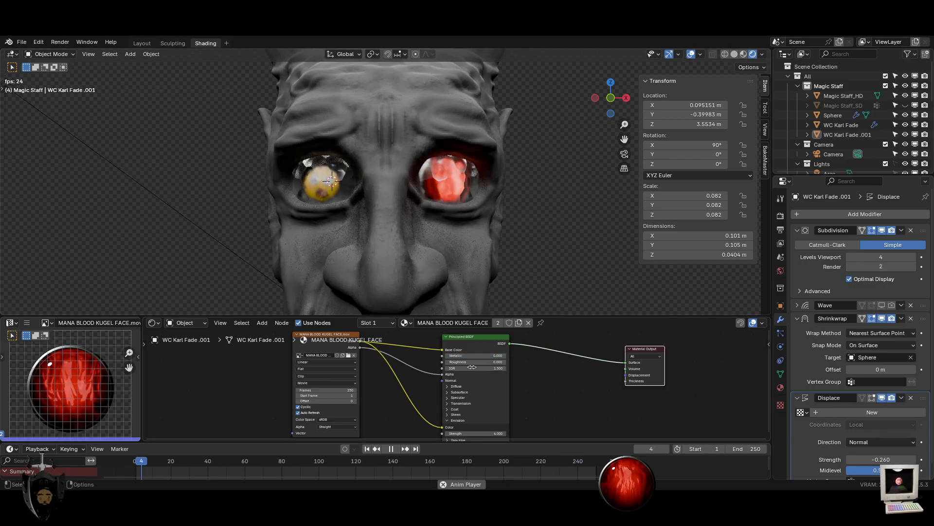
key("shift+a")
type("g")
left_click(463, 386)
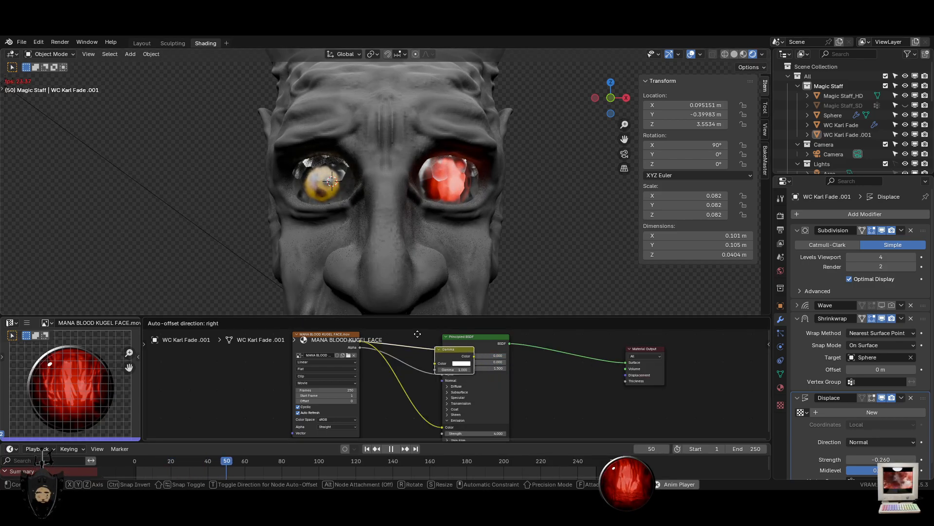
left_click(416, 380)
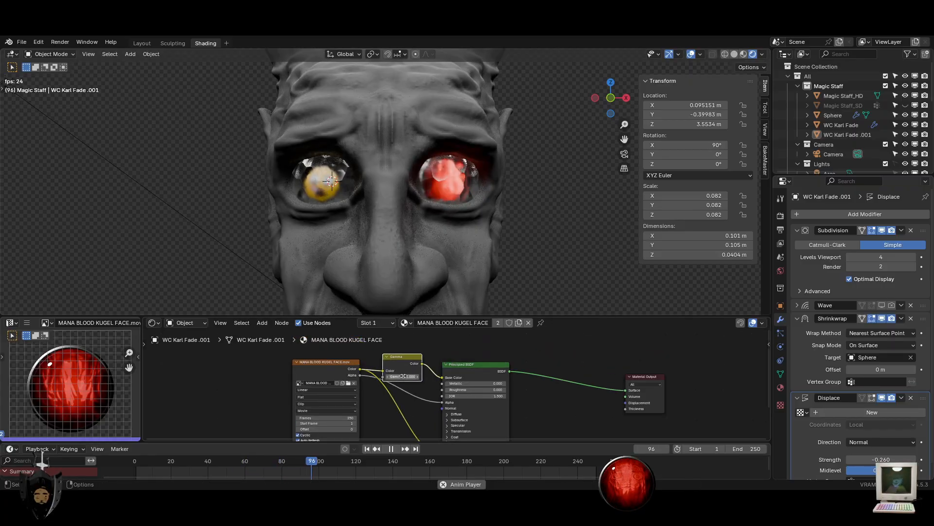
left_click_drag(411, 378, 443, 377)
key("Escape")
Duplicate the Gamma node into the link feeding the Emission Color and set its Gamma to 1.870
middle_click_drag(412, 377, 419, 344)
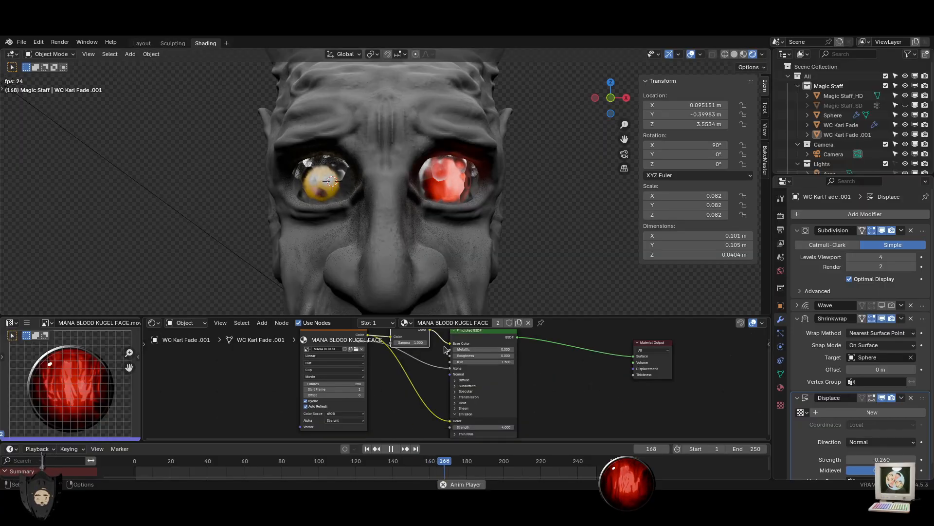
key("shift+d")
left_click(414, 393)
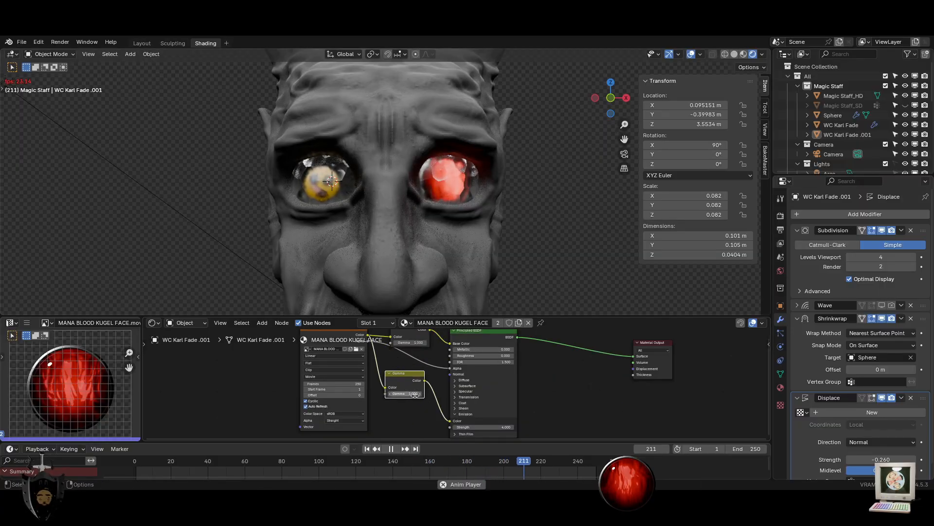
left_click_drag(407, 394, 427, 393)
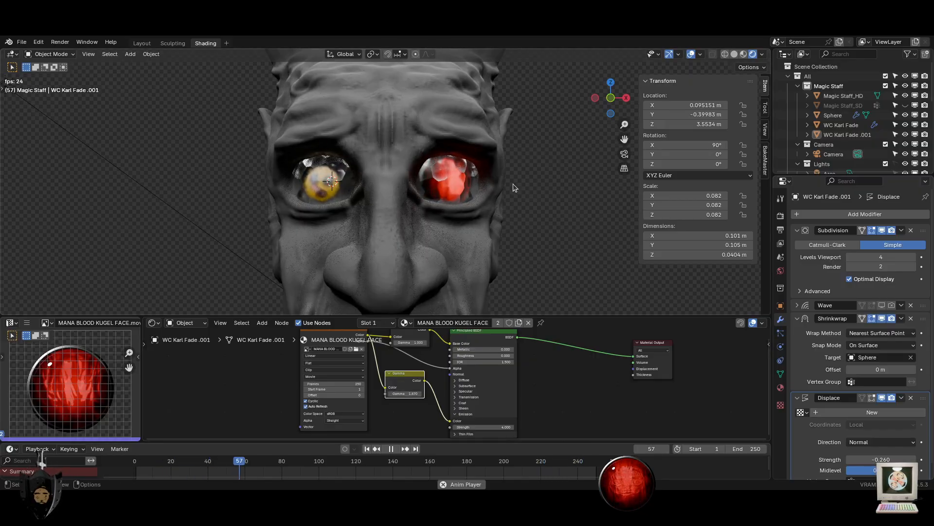
Examine the red and yellow eyes from the side, at an angle and up close while the animation plays
scroll(511, 197, "down", 4)
middle_click_drag(510, 214, 438, 217)
scroll(427, 217, "up", 4)
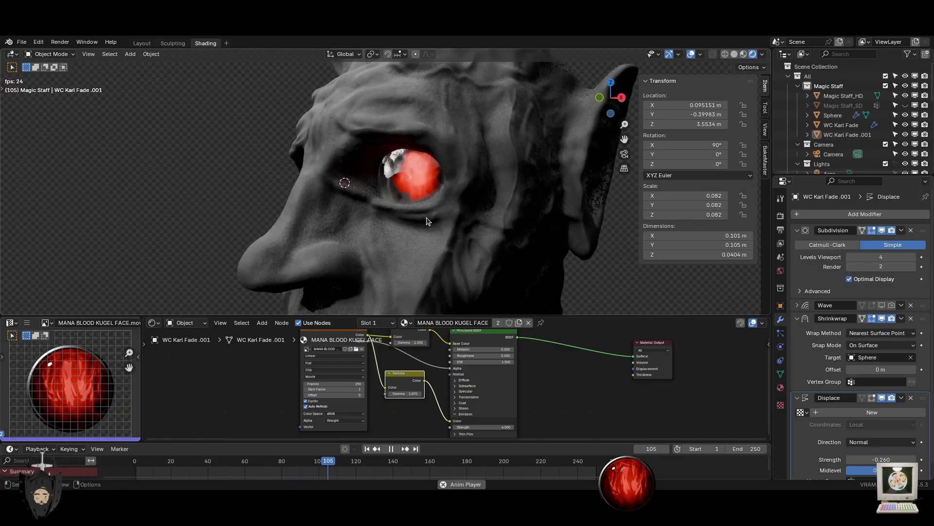
scroll(386, 188, "down", 5)
middle_click_drag(344, 250, 417, 247)
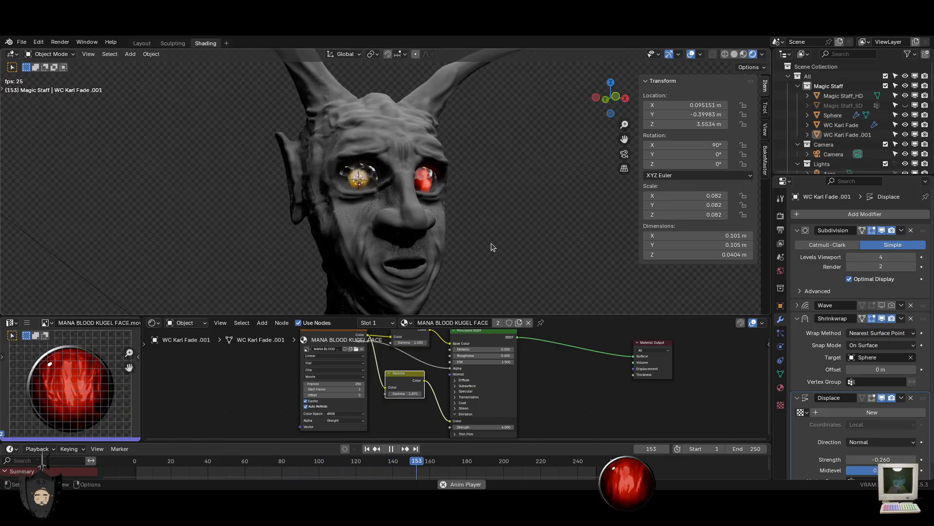
scroll(509, 240, "down", 4)
scroll(500, 246, "up", 5)
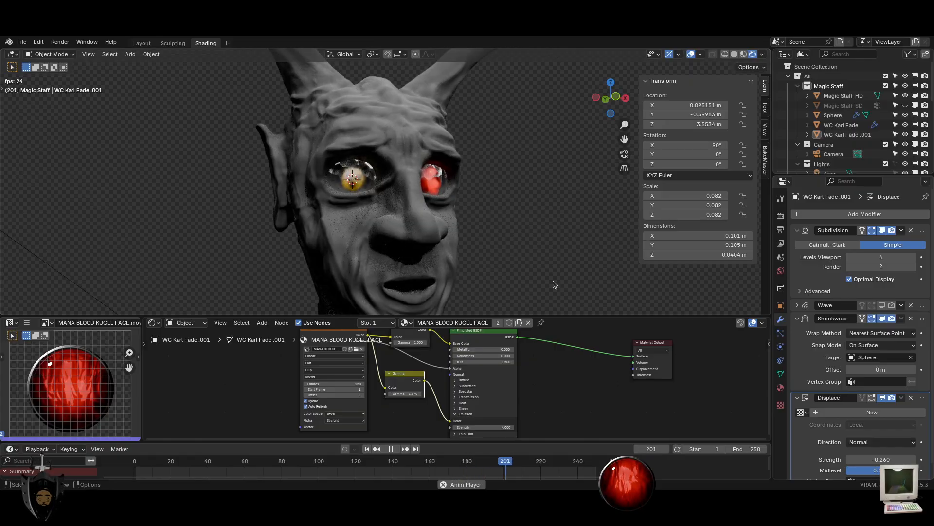
middle_click_drag(506, 195, 439, 201)
scroll(362, 228, "up", 4)
middle_click_drag(359, 229, 424, 224)
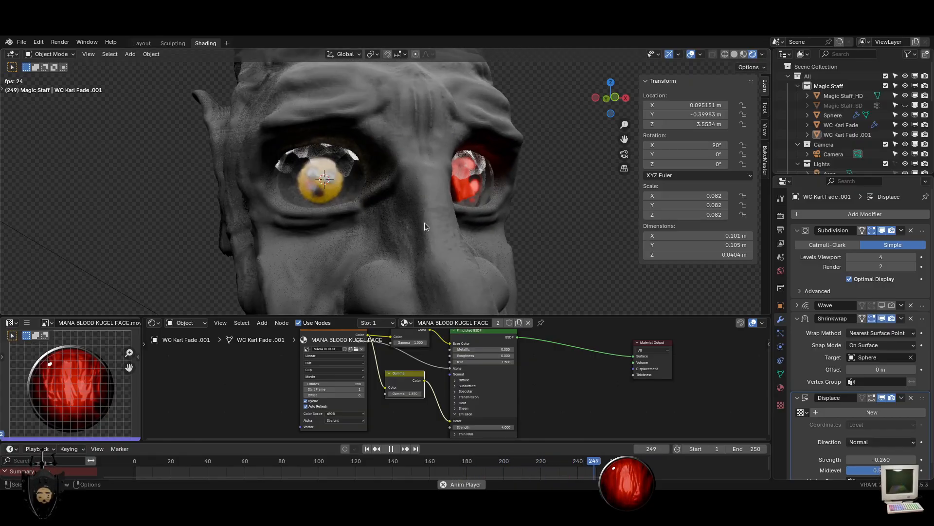
Turn off the viewport overlays and examine the glassy eyes from the front and side in rendered shading
left_click(321, 170)
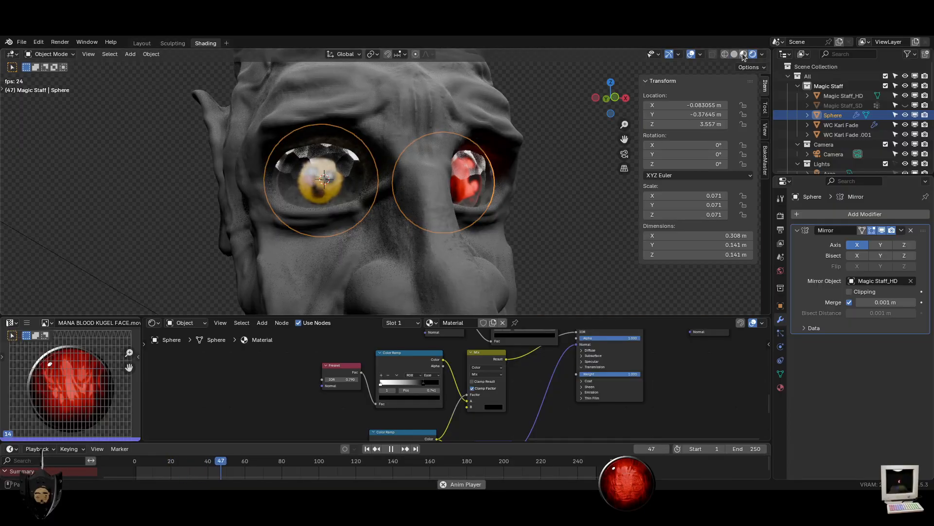
left_click(744, 54)
left_click(753, 54)
scroll(470, 149, "down", 4)
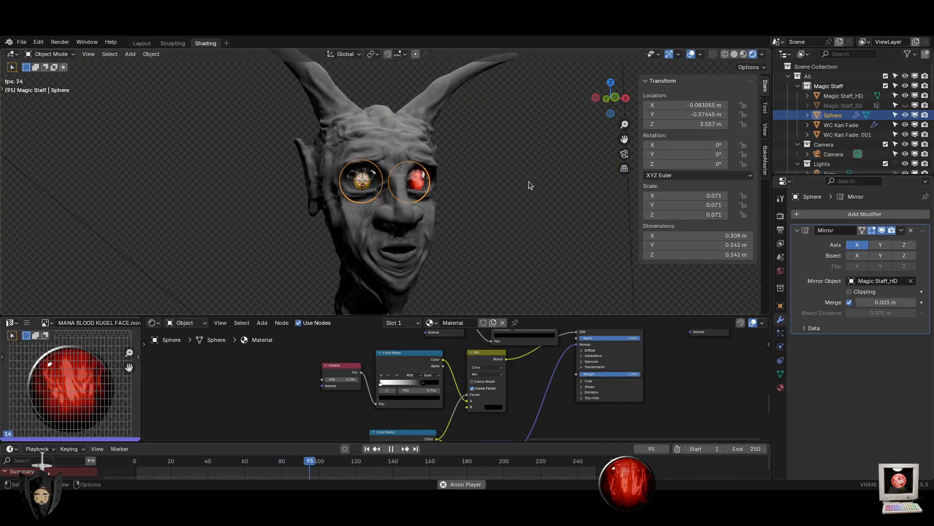
middle_click_drag(530, 185, 448, 265)
left_click(457, 196)
scroll(457, 200, "down", 2)
scroll(448, 265, "up", 4)
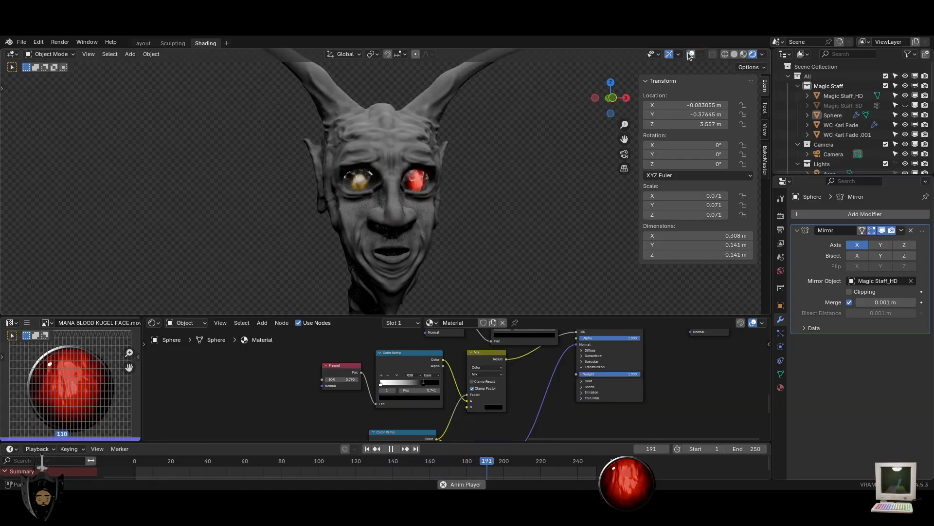
scroll(510, 208, "up", 4)
middle_click_drag(510, 208, 430, 213)
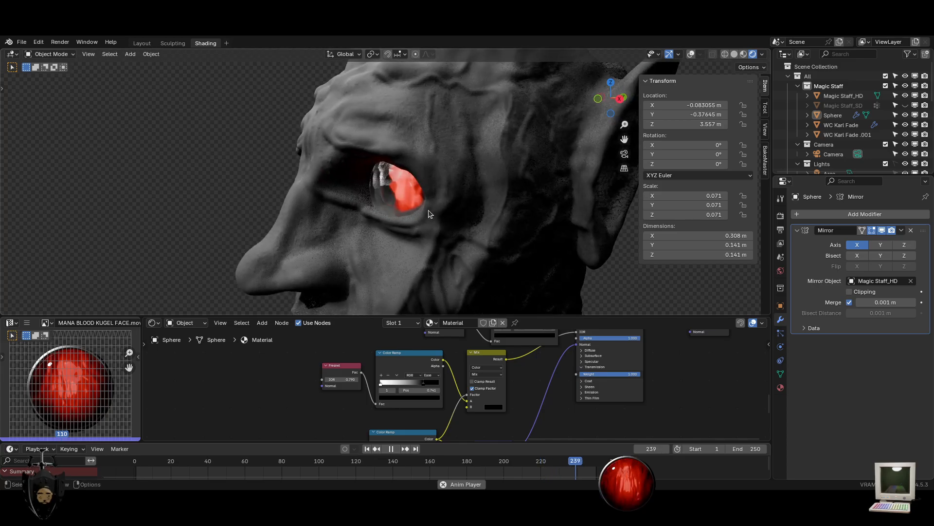
Select the glass sphere and darken its Principled BSDF Base Color from white to a medium grey
left_click(414, 188)
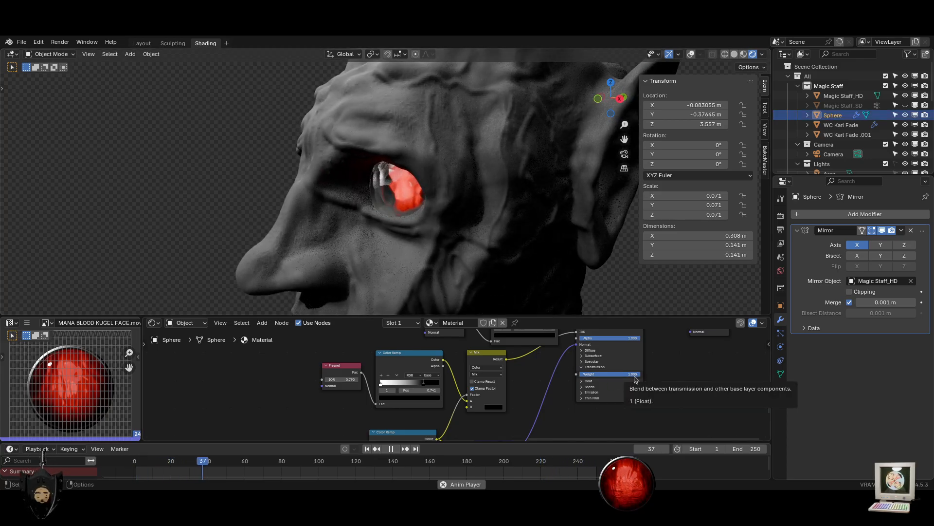
mouse_move(639, 378)
left_mouse_down()
mouse_move(614, 376)
mouse_move(641, 376)
left_mouse_up()
middle_click_drag(656, 364, 642, 406)
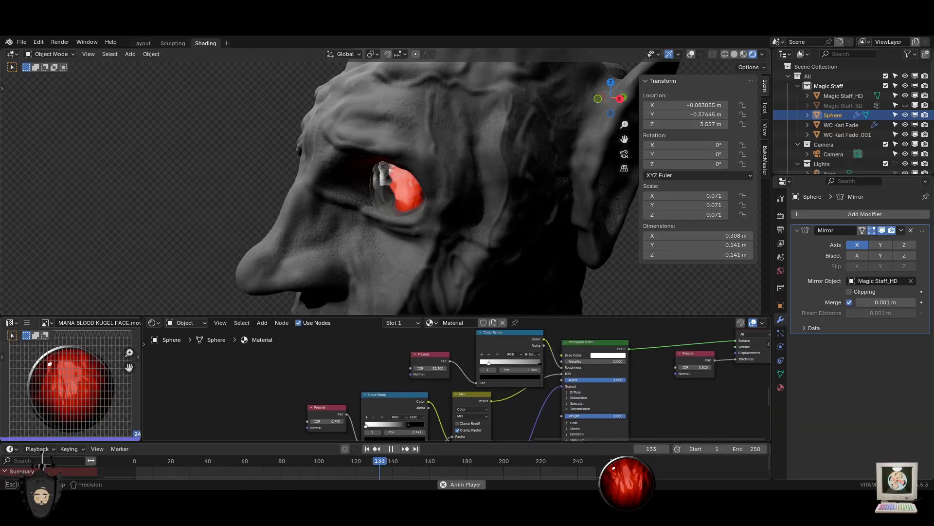
left_click(608, 355)
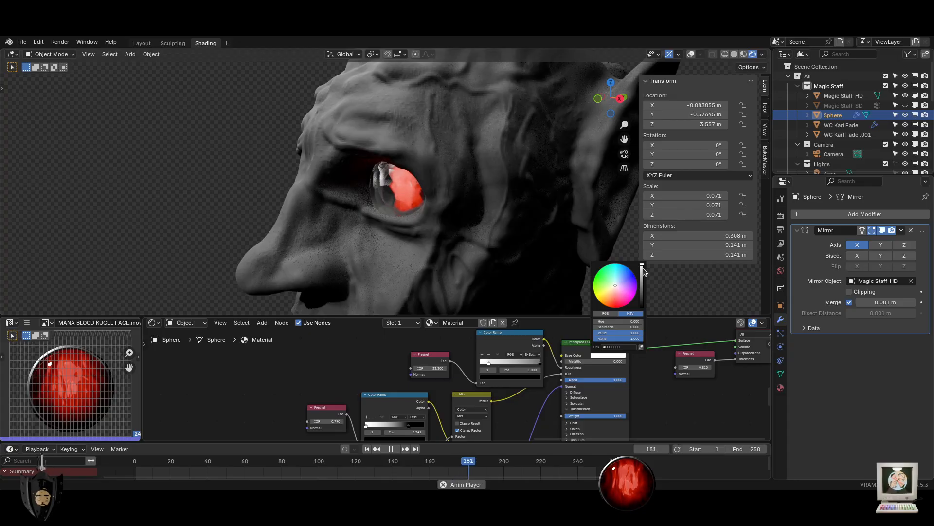
left_click_drag(643, 269, 642, 288)
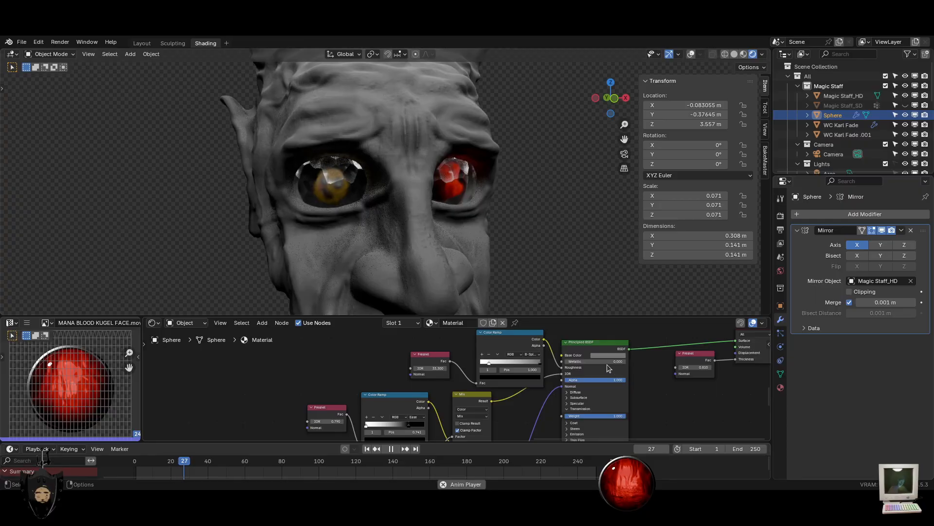
left_click_drag(582, 365, 616, 365)
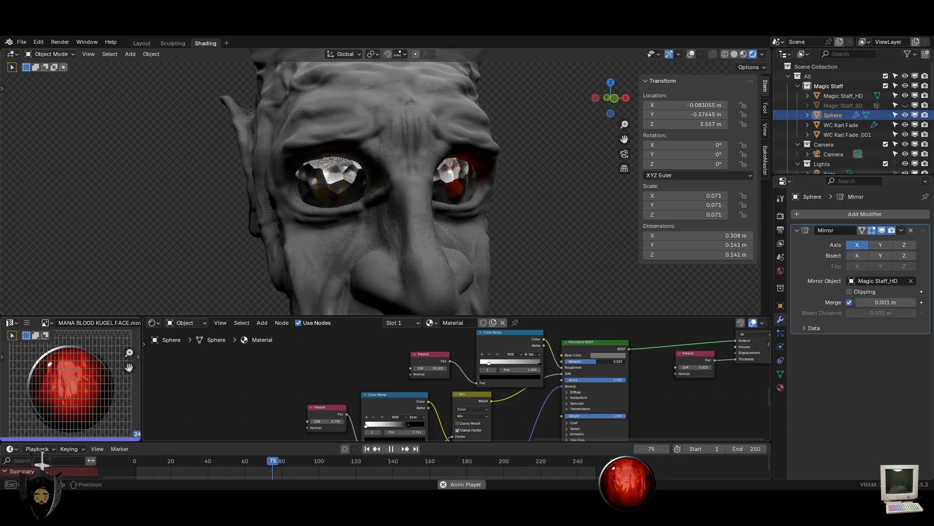
key("Escape")
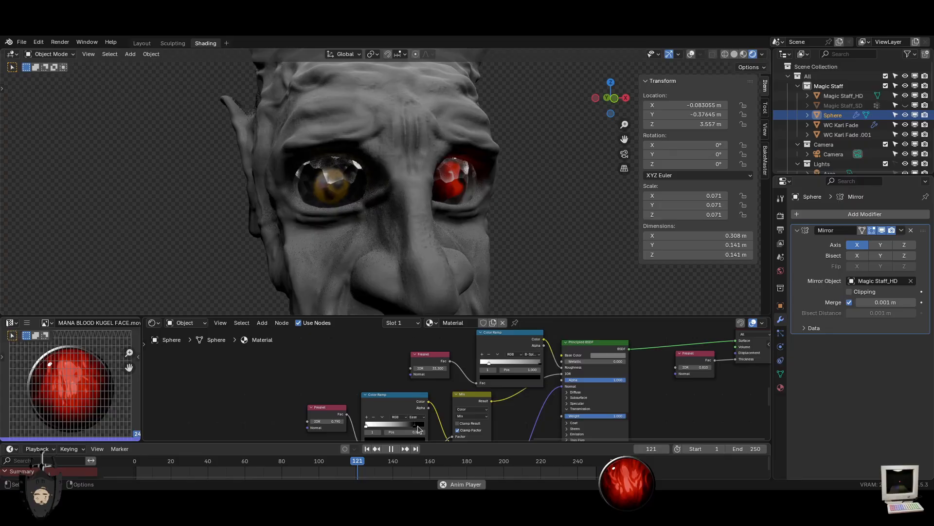
Try a different IOR on the Fresnel node feeding the lower Color Ramp and check the glass reflections on both eyes
middle_click_drag(419, 431, 406, 378)
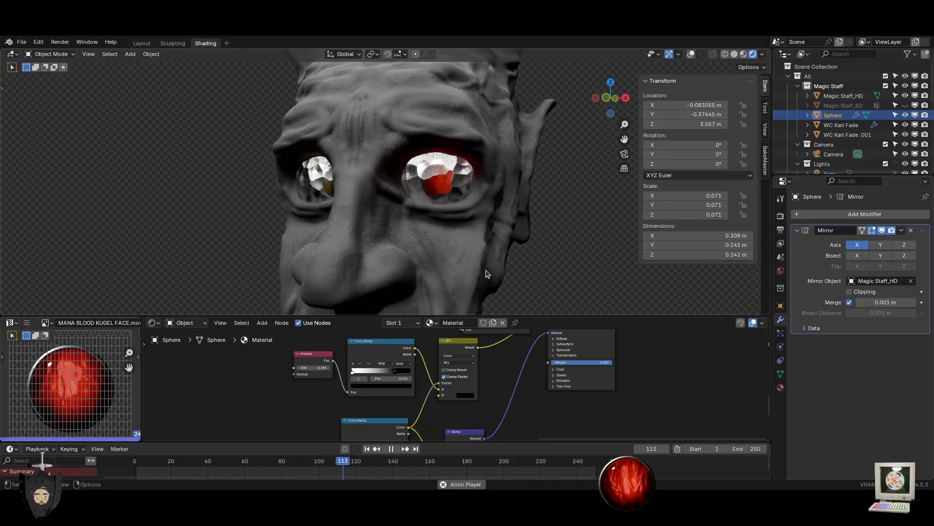
scroll(483, 269, "down", 2)
middle_click_drag(480, 268, 521, 270)
scroll(374, 385, "up", 3)
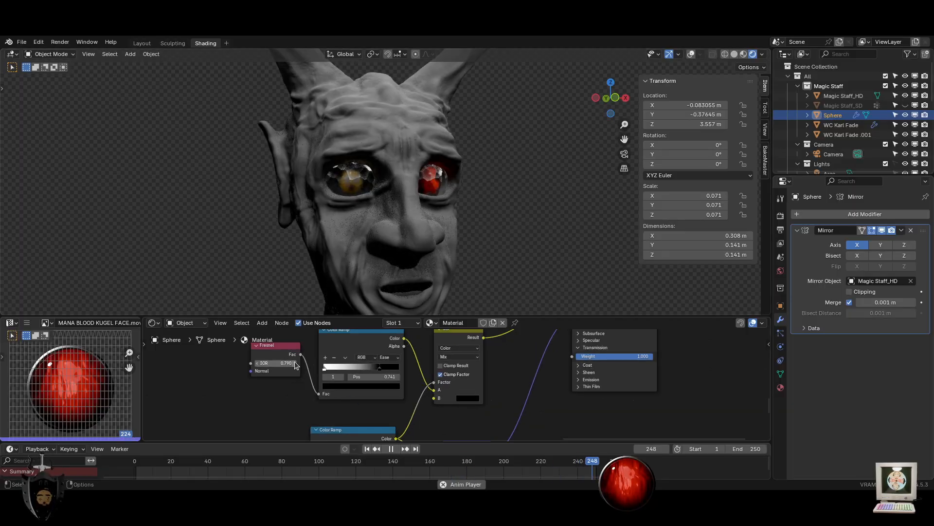
mouse_move(293, 365)
left_mouse_down()
mouse_move(324, 364)
mouse_move(298, 364)
left_mouse_up()
Move the black stop of the Voronoi Color Ramp to position 0.000 and try a lower Bump Distance
middle_click_drag(366, 432, 368, 357)
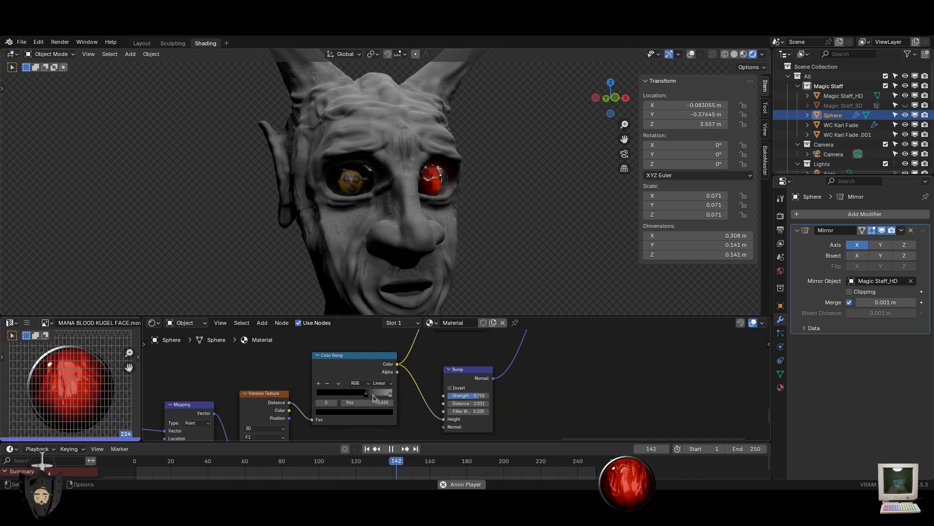
left_click_drag(368, 395, 317, 396)
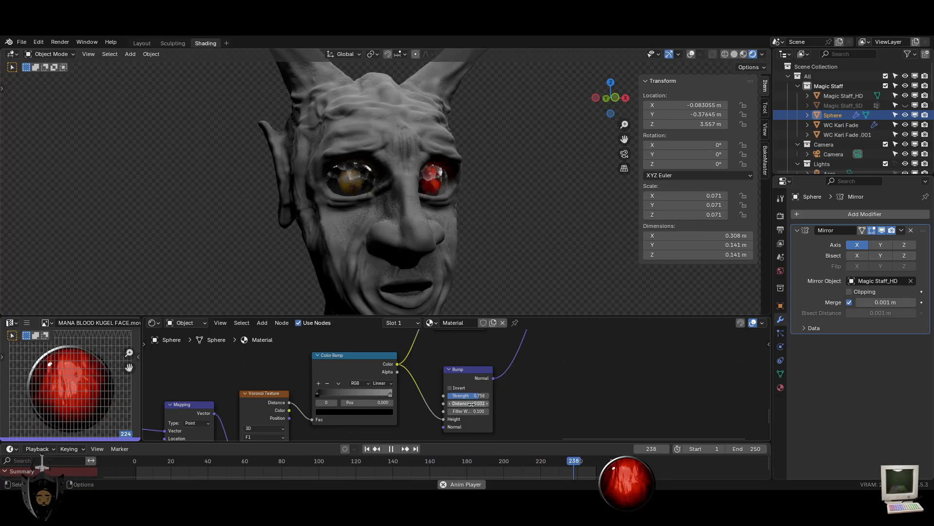
mouse_move(467, 403)
left_mouse_down()
mouse_move(487, 403)
mouse_move(457, 403)
left_mouse_up()
Try a higher Scale on the sphere material's Voronoi Texture
middle_click_drag(316, 430, 448, 399)
scroll(444, 397, "down", 3)
scroll(449, 399, "up", 3)
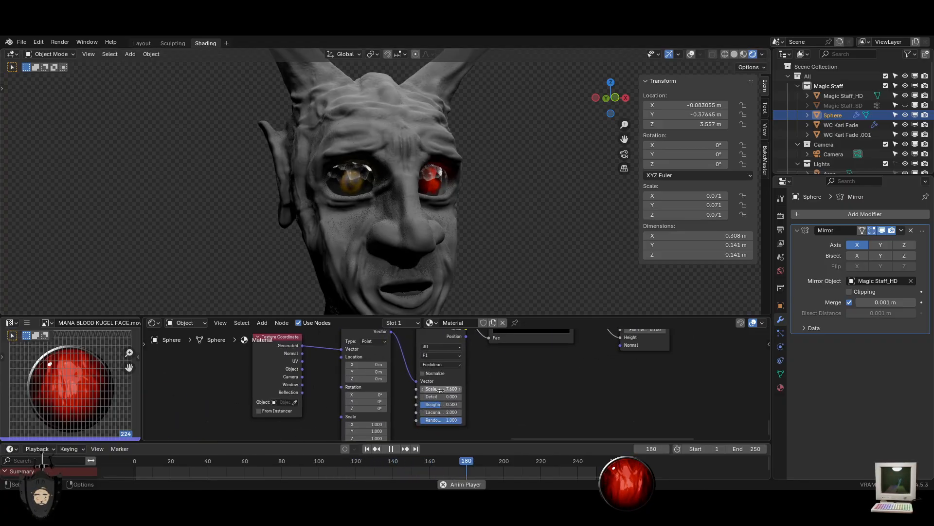
left_click_drag(441, 389, 460, 390)
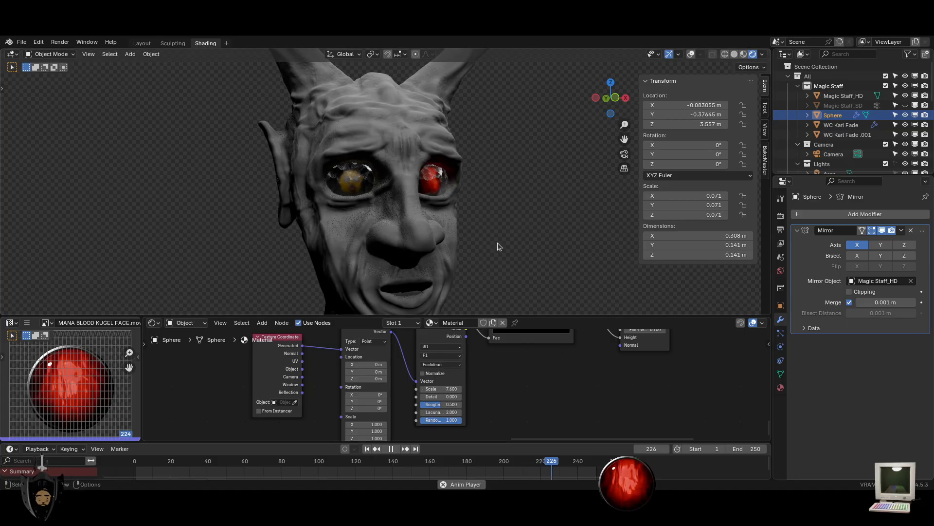
Check the eyes from the side and front and enlarge the 3D viewport over the node editor
middle_click_drag(499, 247, 381, 257)
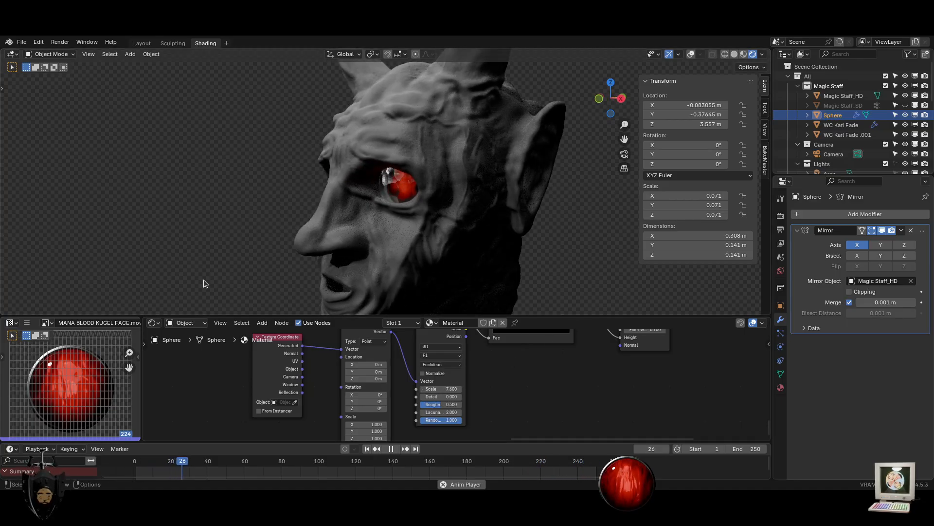
middle_click_drag(204, 283, 346, 287)
left_click_drag(588, 316, 587, 343)
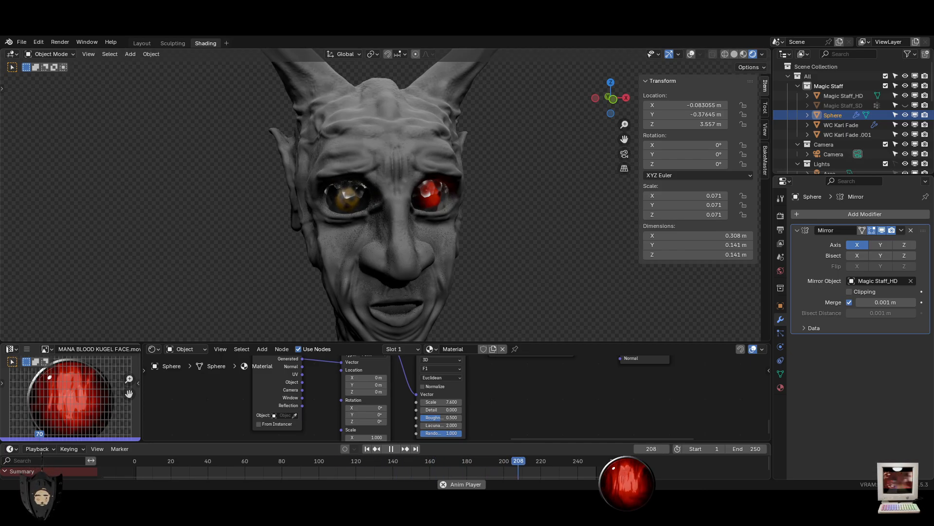
Hide the glass sphere to examine the bare eye planes behind it
left_click(434, 182)
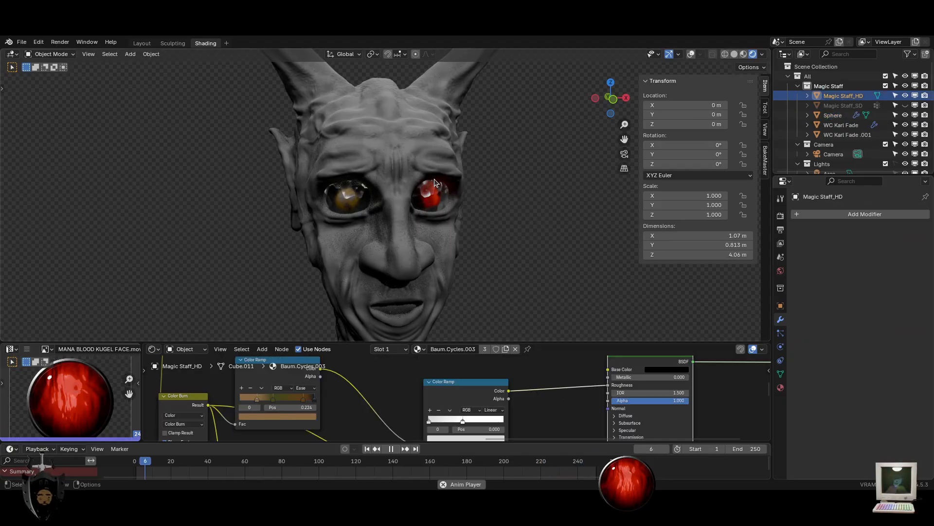
left_click(434, 182)
middle_click_drag(535, 221, 524, 223)
key("h")
right_click(517, 222)
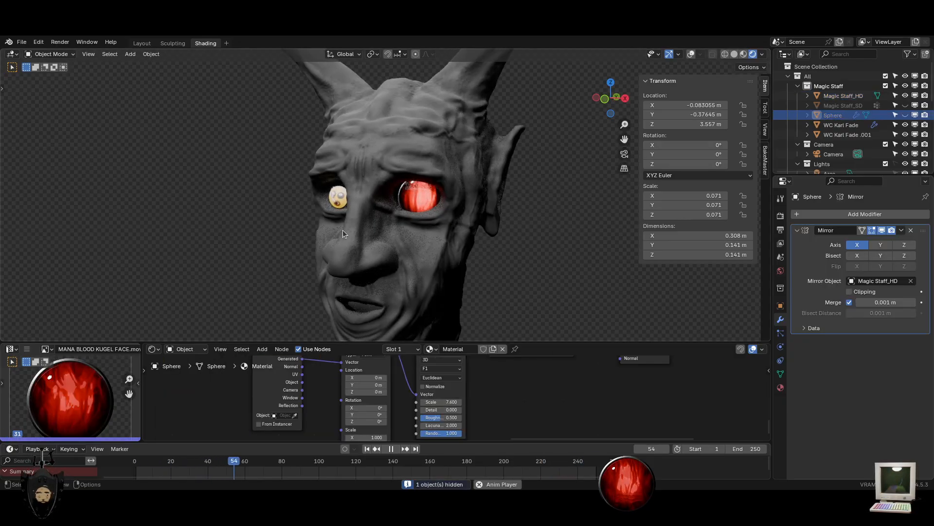
Unhide all objects, including the glass sphere, and hide only Magic Staff_SD again
key("alt+h")
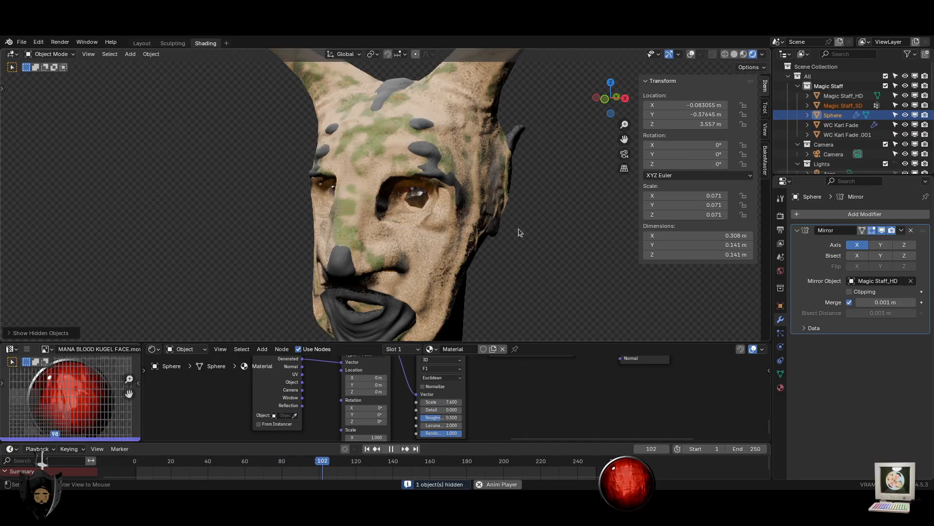
left_click(519, 231)
left_click(440, 251)
key("h")
scroll(440, 251, "up", 2)
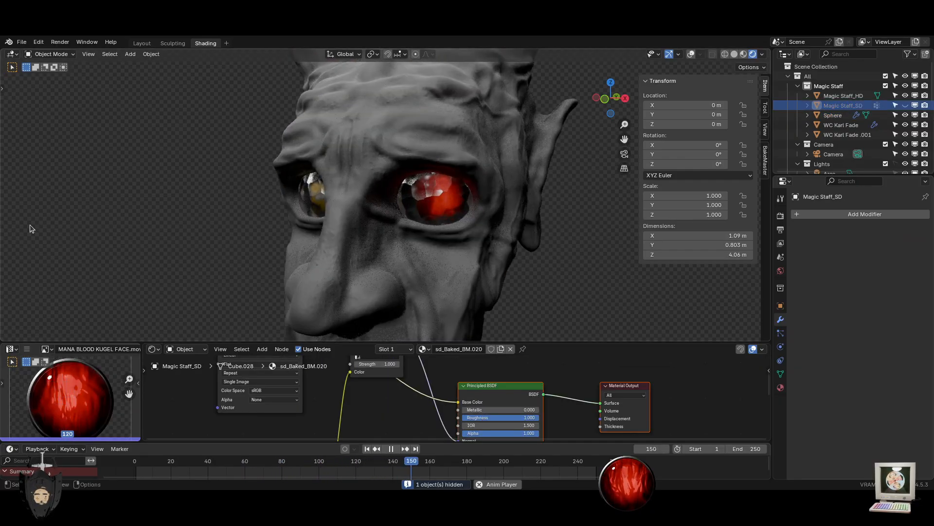
Select the glass eye sphere, view the face from the front and stop the animation playback
left_click(428, 209)
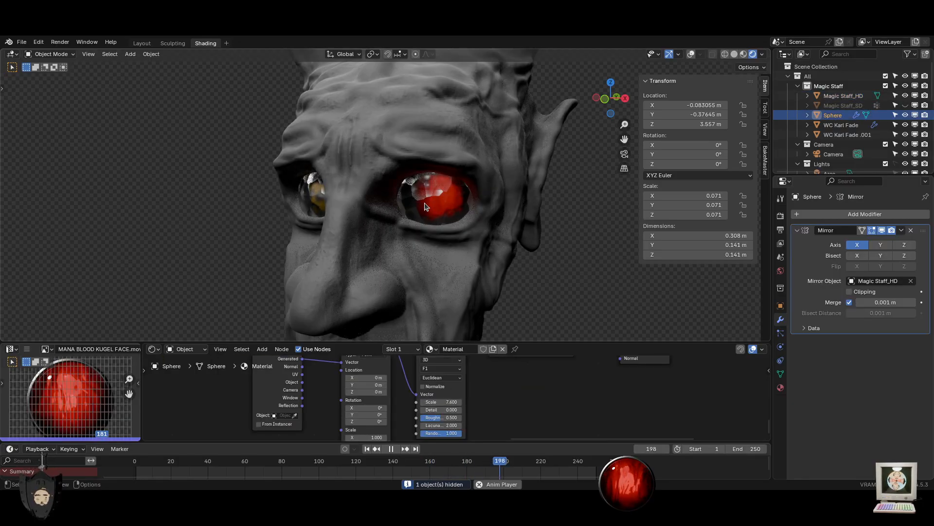
key("KP_1")
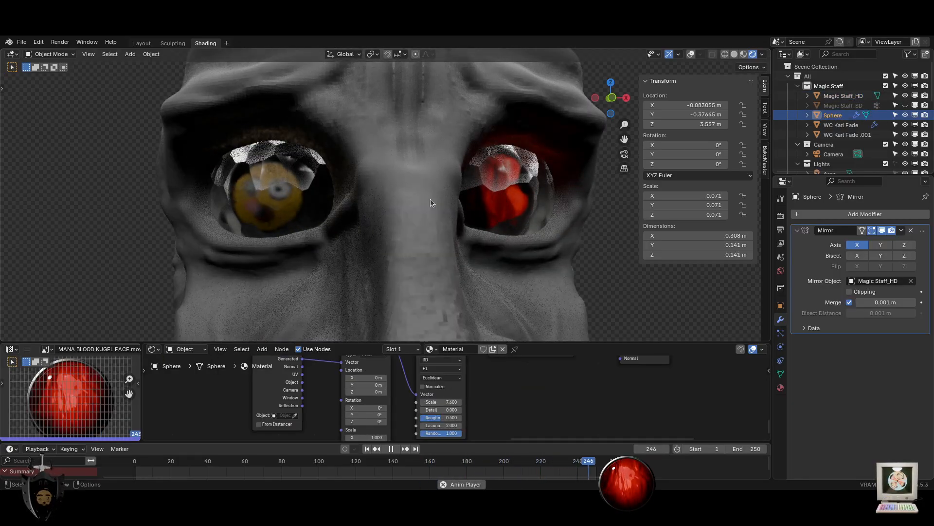
key("space")
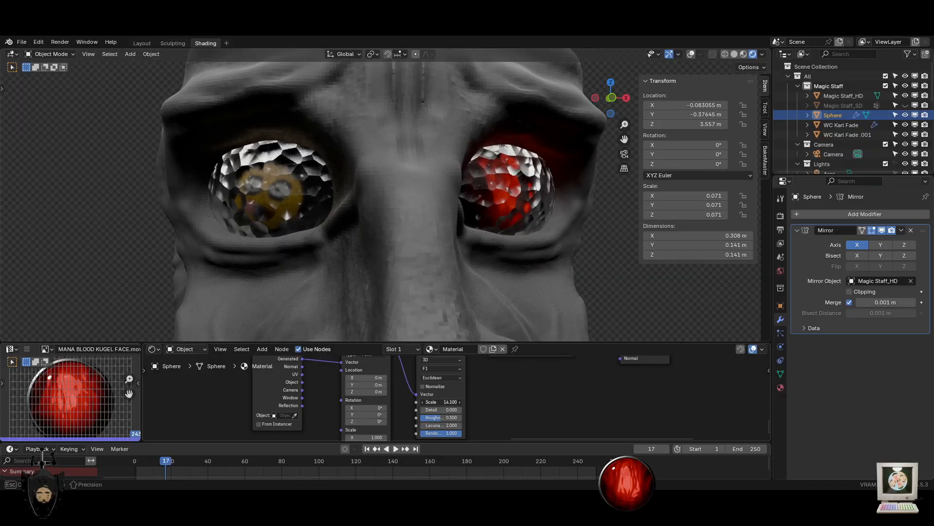
Try reversing the sphere material's Color Ramp stops, with the black stop at about 0.277
middle_click_drag(557, 382, 498, 405)
left_click_drag(440, 373, 510, 376)
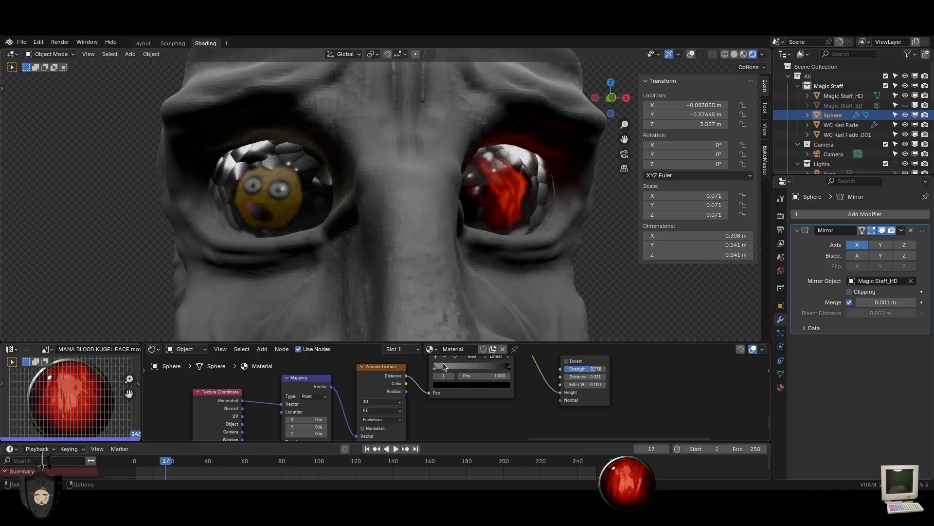
left_click(444, 366)
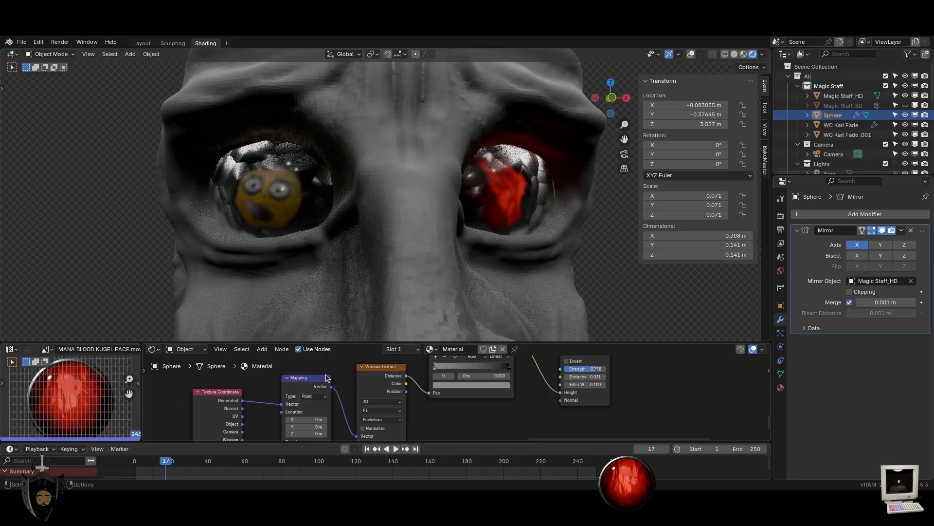
left_click_drag(509, 366, 448, 369)
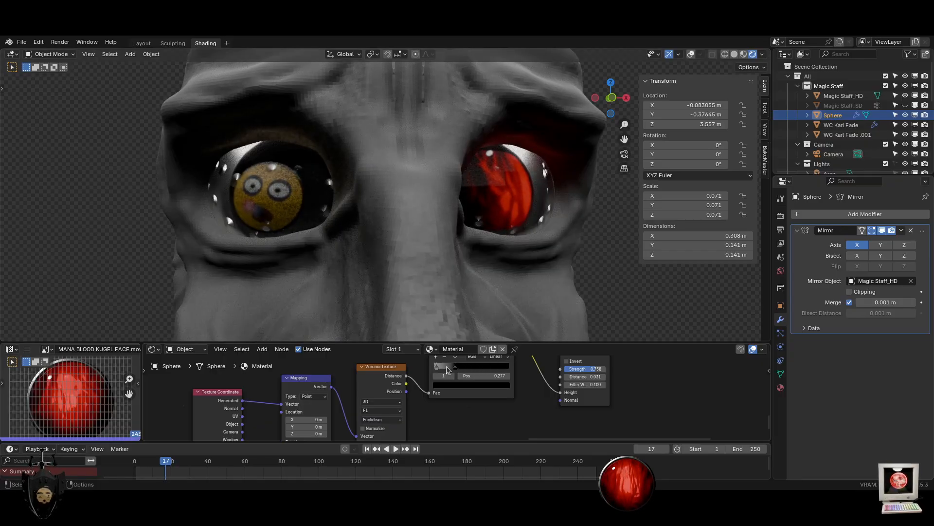
Try a Scale of 38.2 on the Voronoi Texture and undo the change
middle_click_drag(411, 397, 420, 327)
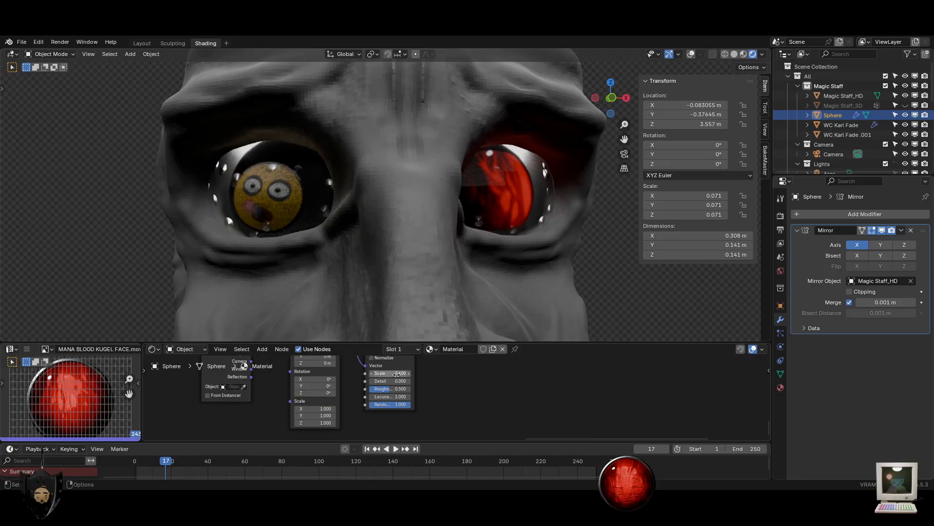
left_click_drag(549, 384, 608, 385)
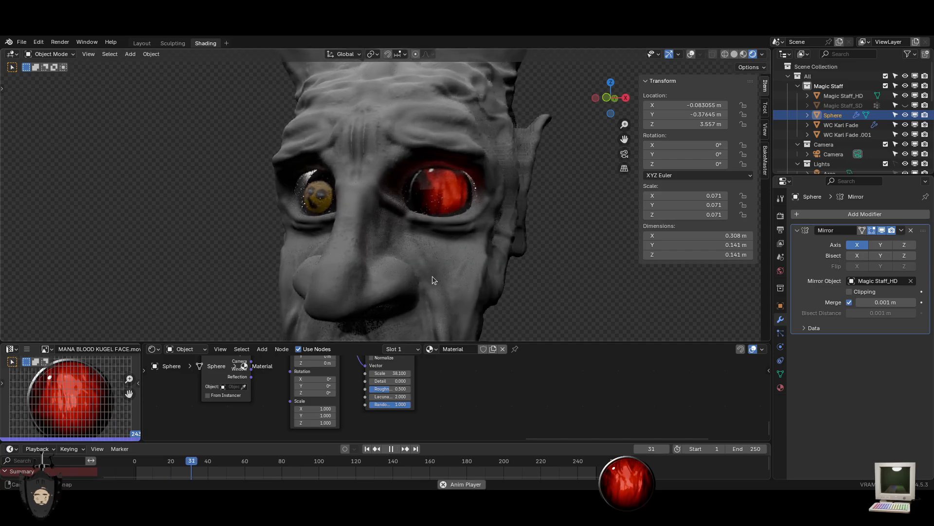
left_click_drag(403, 373, 382, 373)
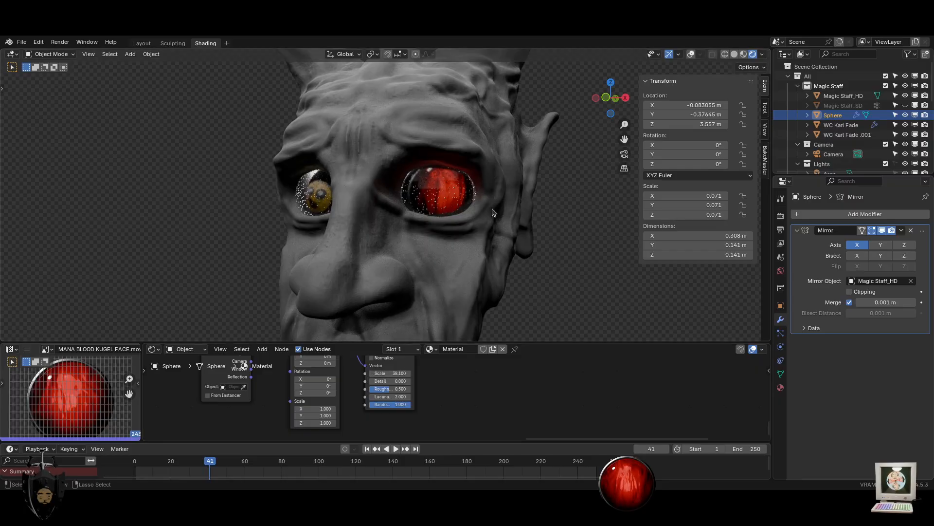
key("Escape")
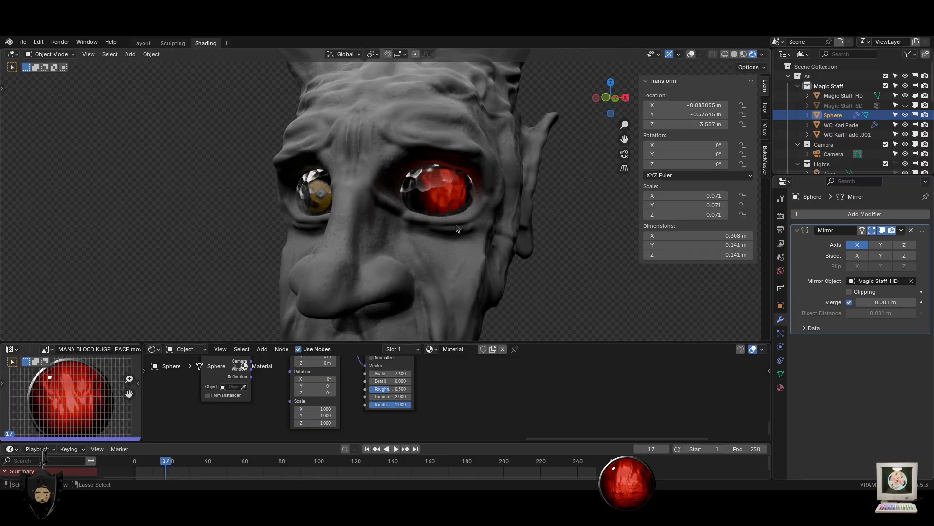
Try the Invert option on the sphere material's Bump node and inspect the eye close up
middle_click_drag(429, 390, 355, 466)
scroll(489, 403, "up", 3)
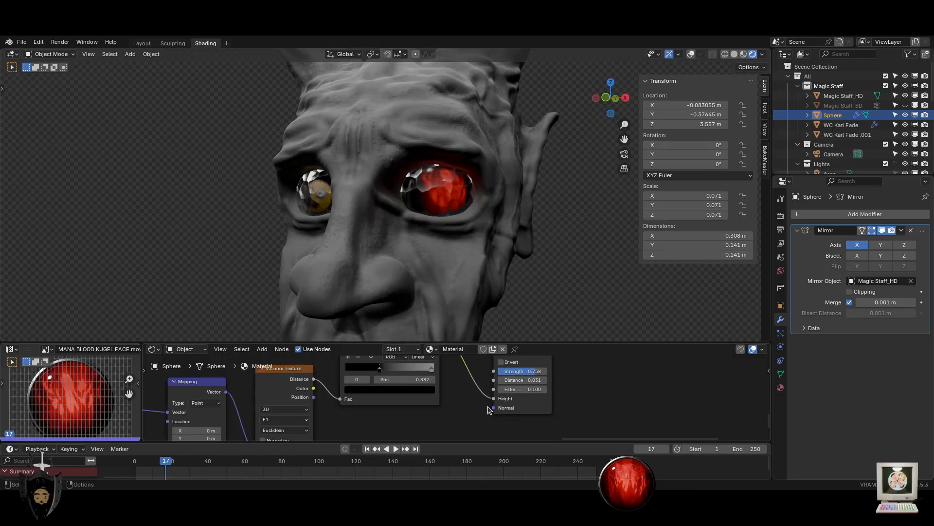
left_click(505, 359)
scroll(543, 212, "up", 5)
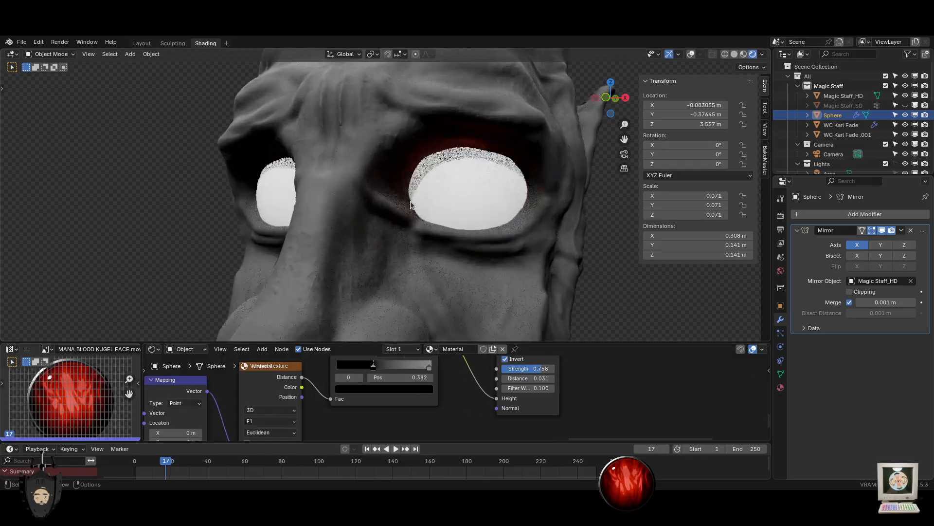
middle_click_drag(509, 374, 494, 396)
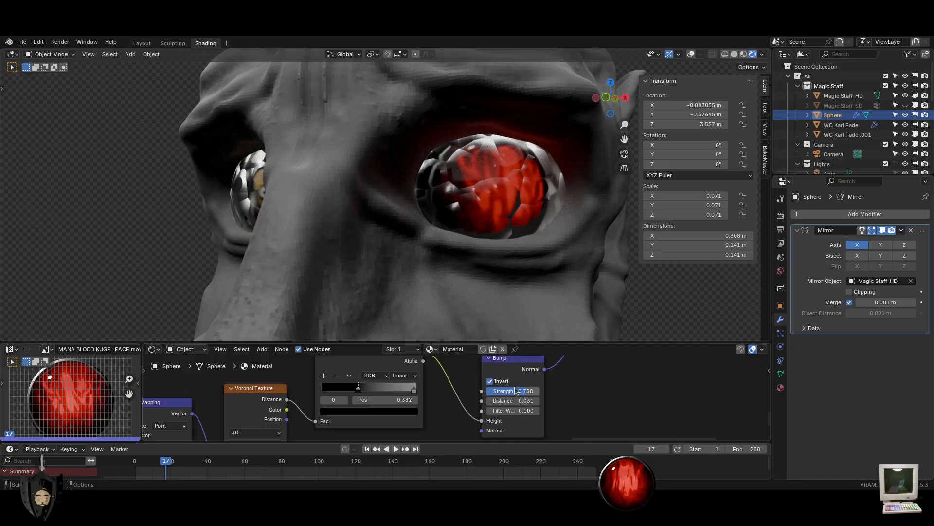
Try a Bump Strength of 0 and a different Distance, cancel both and turn Invert off
left_click_drag(506, 391, 467, 391)
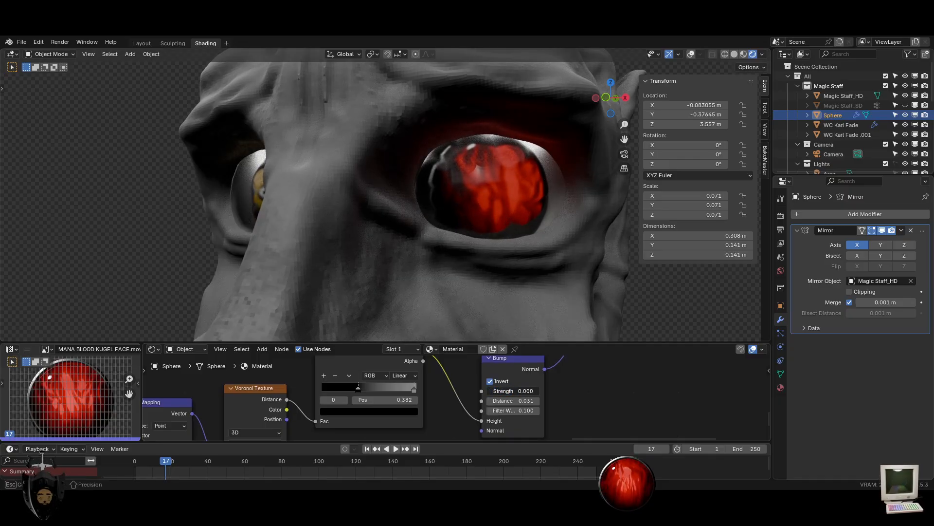
key("Escape")
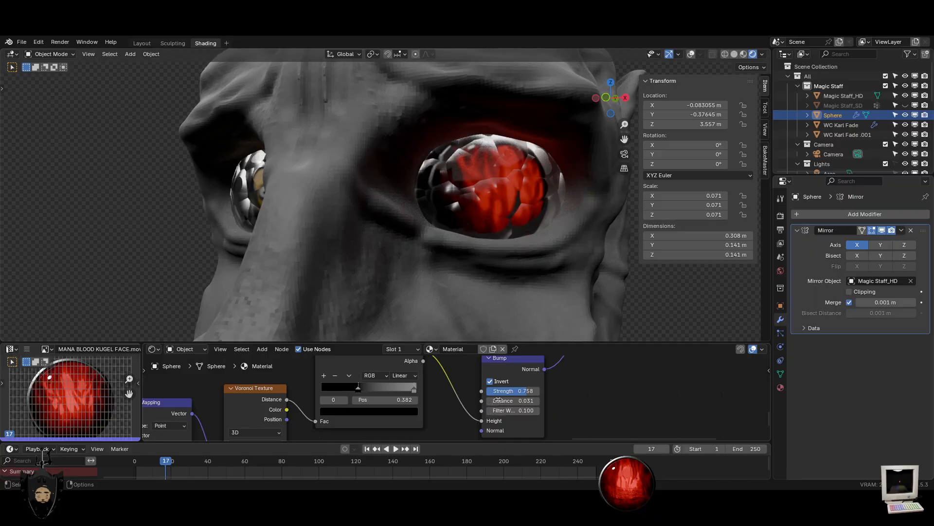
left_click_drag(513, 400, 555, 401)
key("Escape")
middle_click_drag(489, 381, 477, 393)
left_click(477, 394)
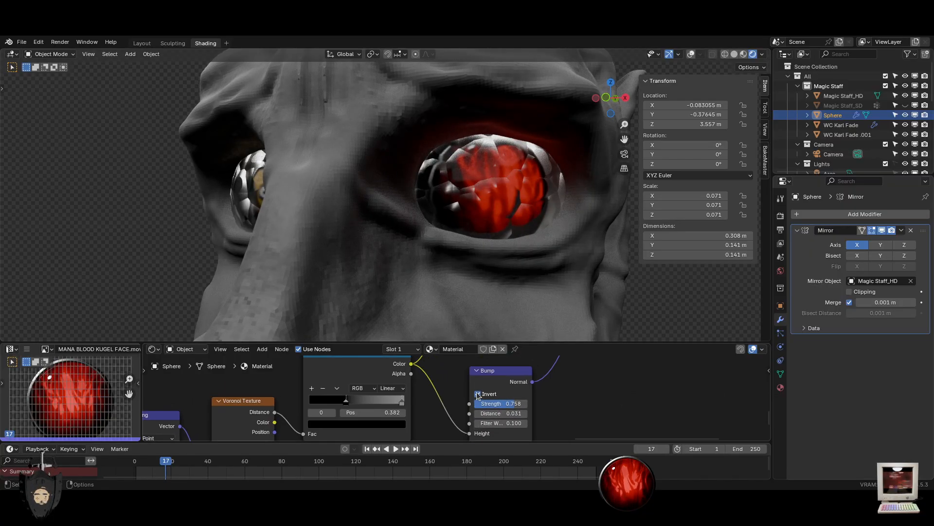
Try the Color Ramp's grey stop at about 0.386 and 0.641, playing the animation briefly in between
left_click_drag(384, 403, 341, 402)
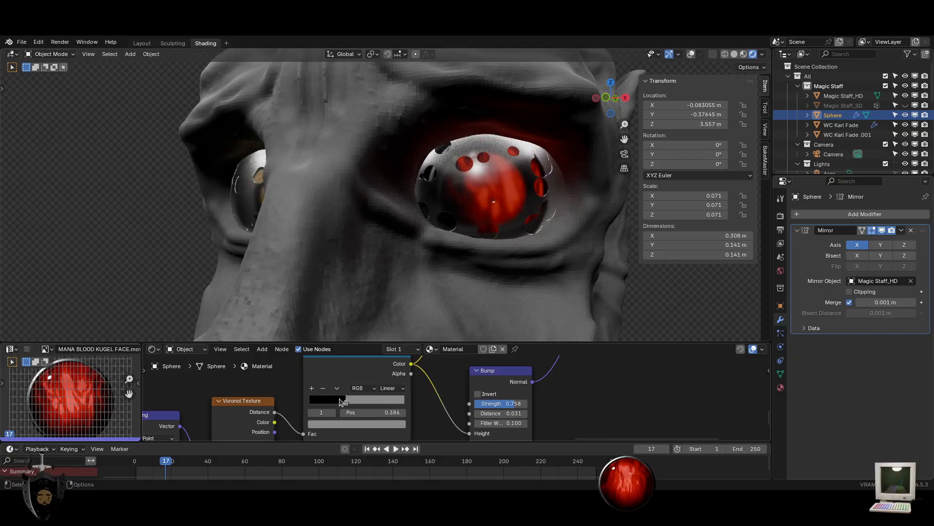
key("space")
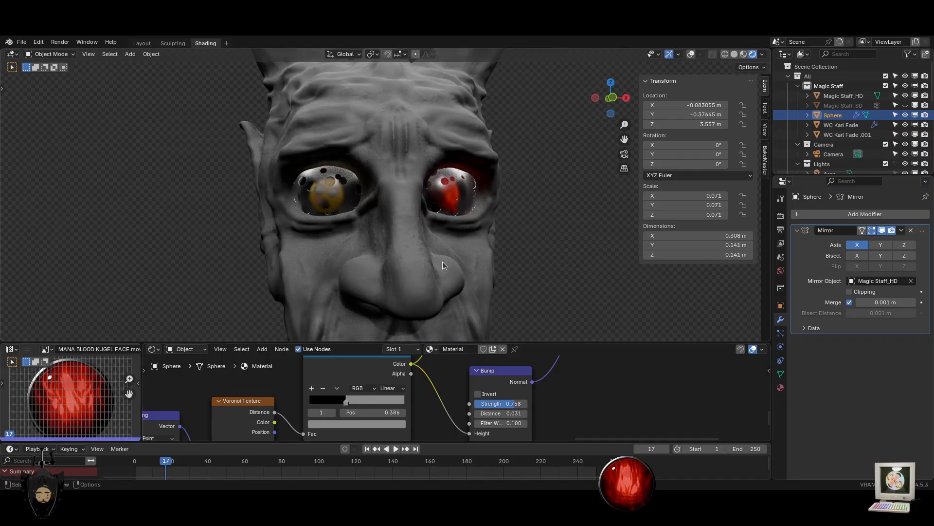
key("space")
left_click_drag(346, 402, 247, 405)
left_click_drag(346, 402, 374, 406)
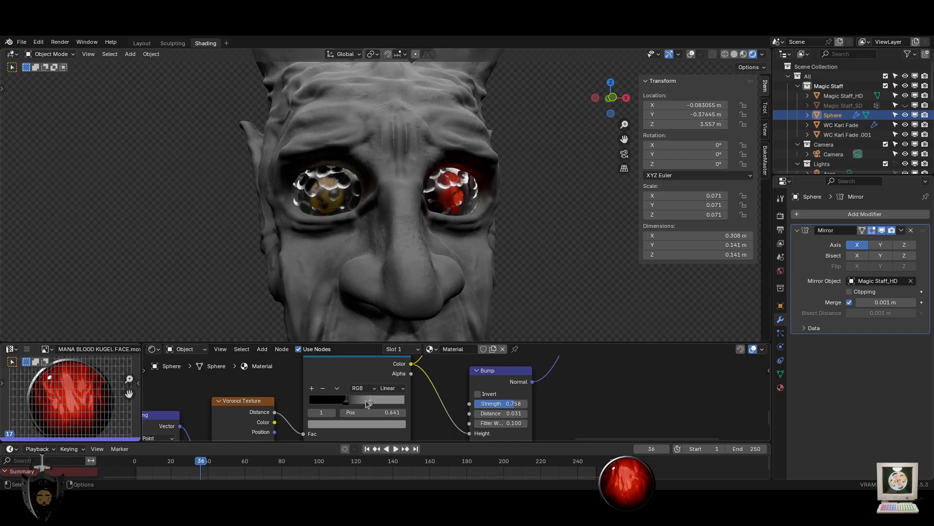
Brighten the Color Ramp's grey stop to white and move the black stop to position 0
left_click(393, 425)
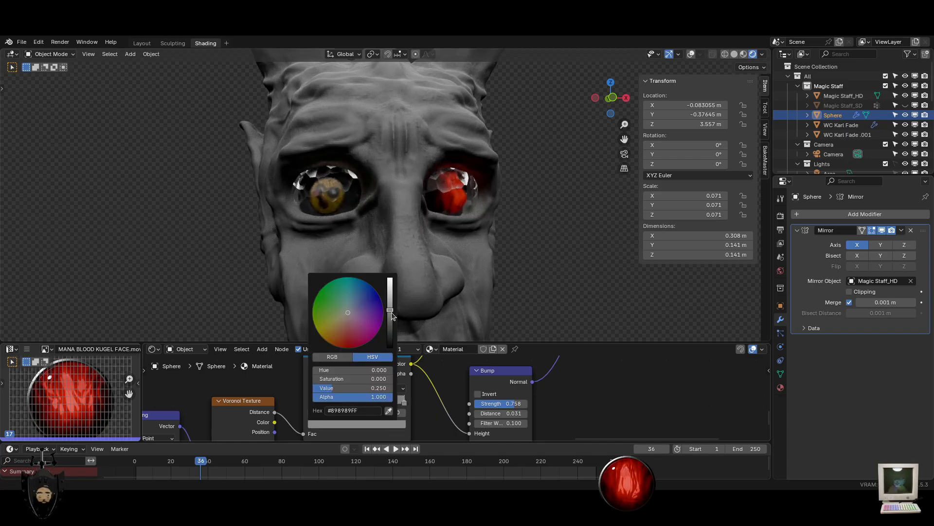
left_click_drag(392, 316, 390, 278)
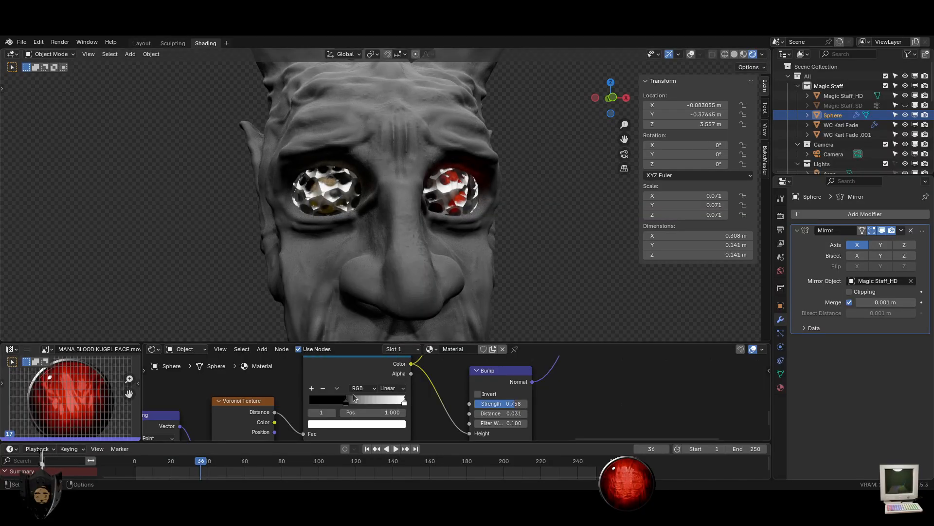
left_click_drag(355, 401, 274, 399)
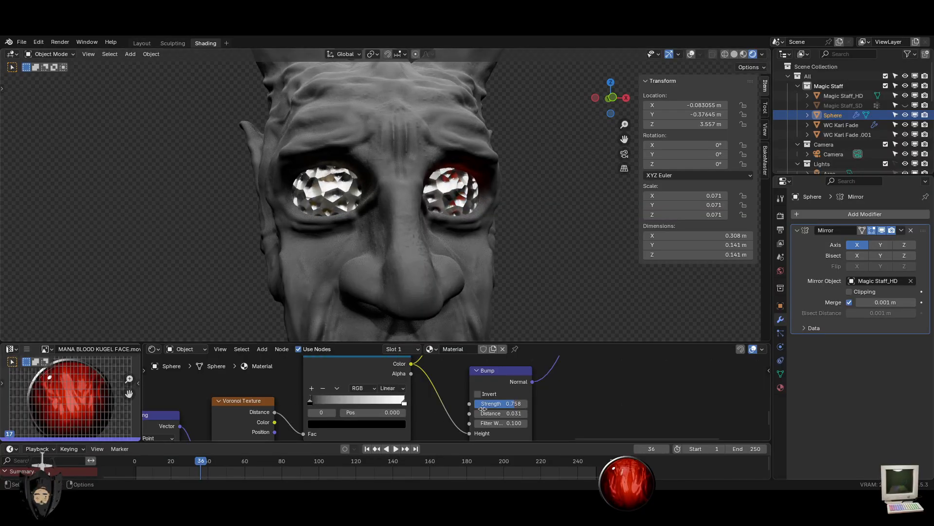
Try a lower Bump Strength, and adjust the Color Ramp stops to white at 0.923 and black at 0
left_click_drag(514, 404, 495, 403)
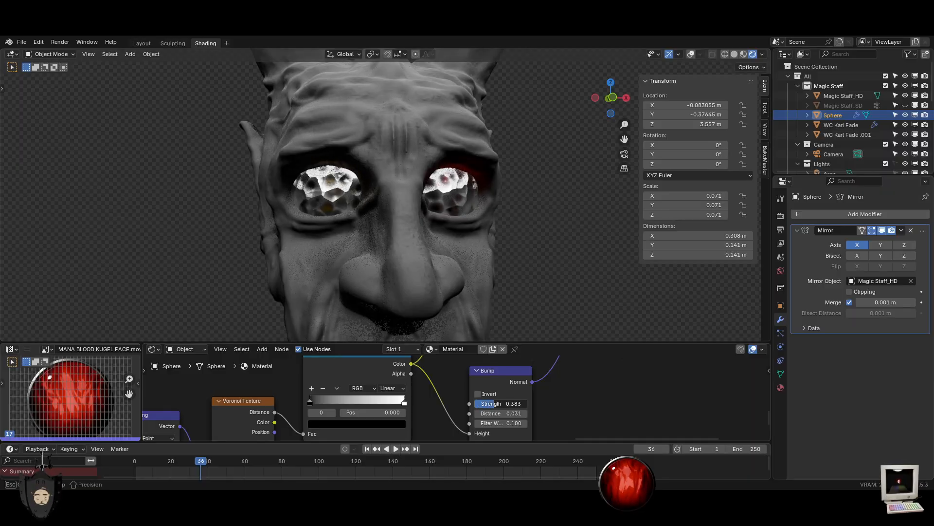
left_click_drag(404, 403, 342, 400)
right_click(352, 401)
left_click(404, 403)
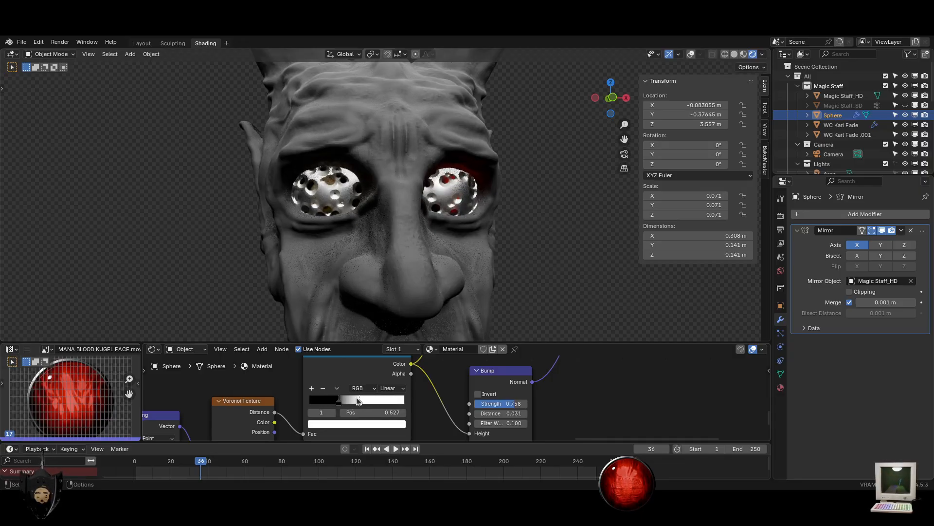
left_click_drag(404, 403, 396, 402)
left_click_drag(340, 401, 309, 401)
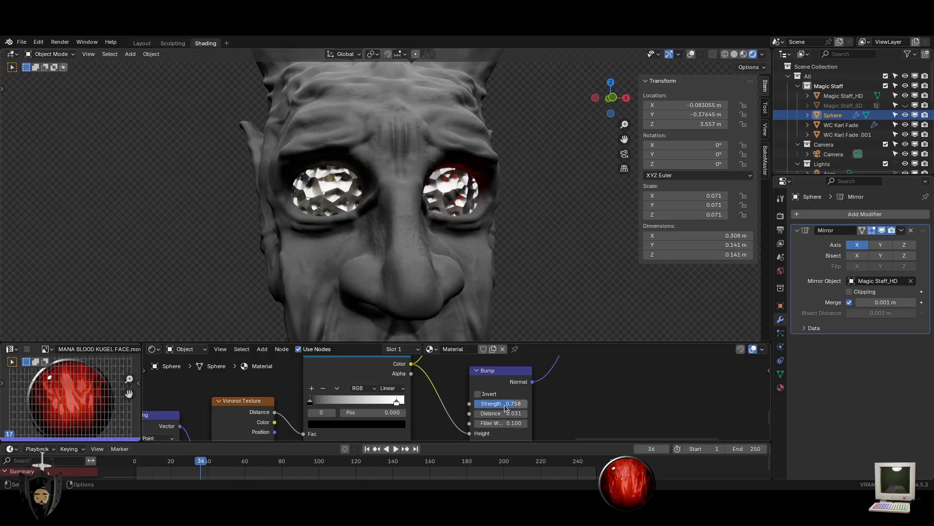
Try changing the Bump Strength and the Voronoi Texture's Randomness
left_click_drag(506, 406, 472, 407)
middle_click_drag(438, 426, 501, 337)
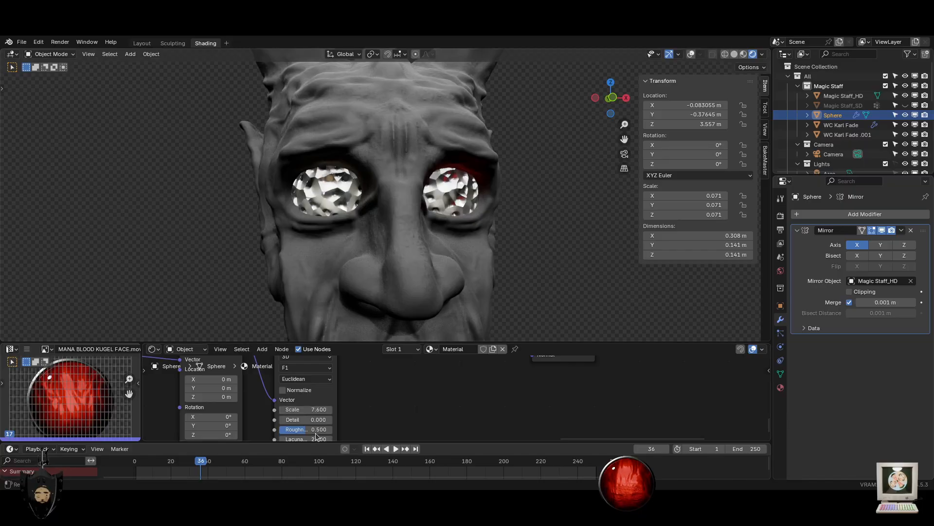
middle_click_drag(316, 401, 328, 352)
mouse_move(339, 402)
left_mouse_down()
mouse_move(295, 400)
mouse_move(344, 400)
left_mouse_up()
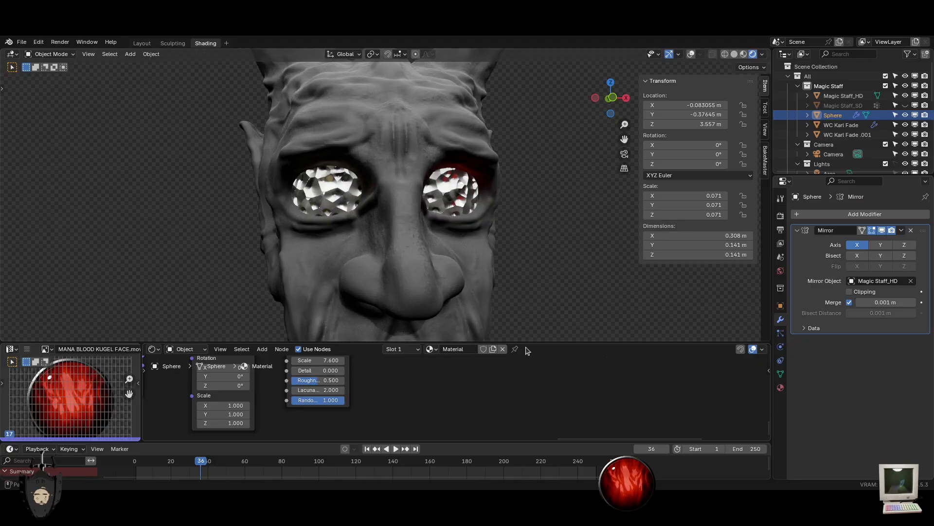
Try darkening the Color Ramp's white stop and return its Value to 1
middle_click_drag(501, 417, 415, 387)
left_click(408, 411)
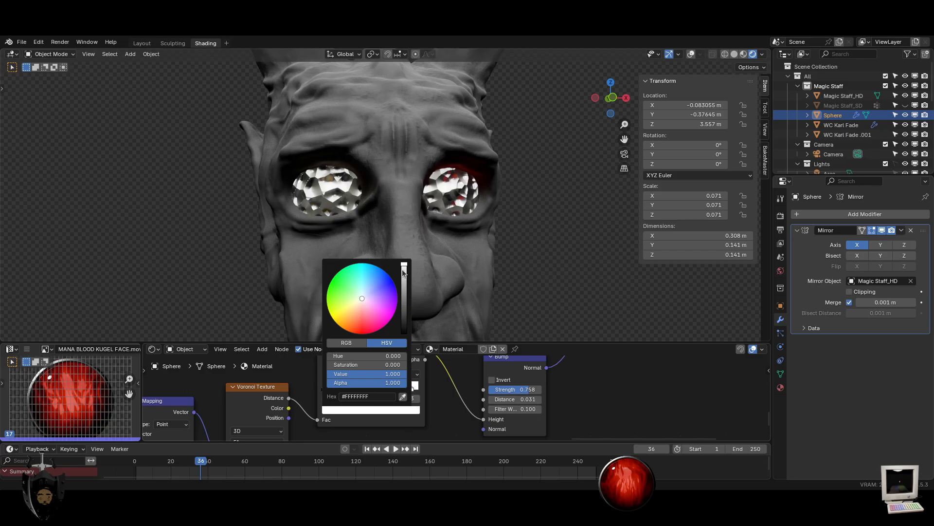
mouse_move(403, 273)
left_mouse_down()
mouse_move(404, 301)
mouse_move(404, 265)
left_mouse_up()
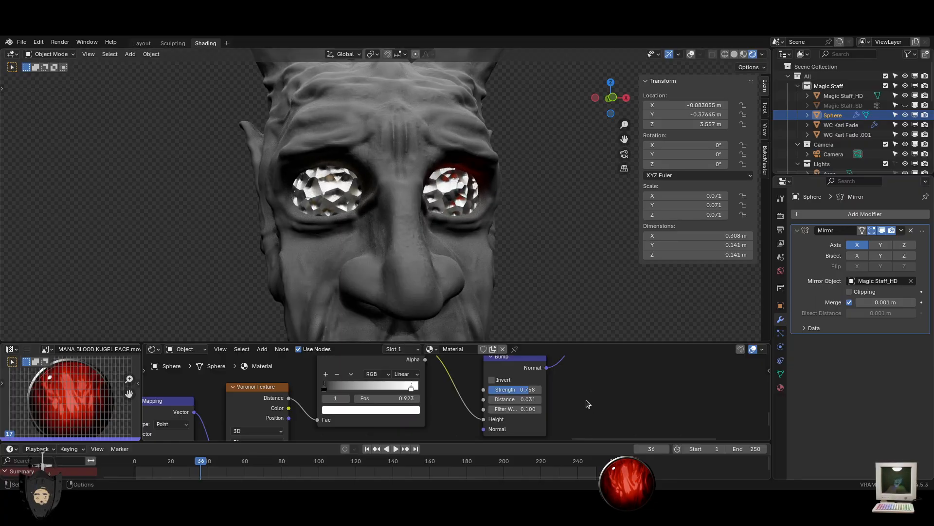
Duplicate the sphere material's entire node tree, place the copy apart from the original and activate the copy's Material Output
scroll(587, 404, "down", 2)
key("ctrl+space")
scroll(565, 392, "down", 3)
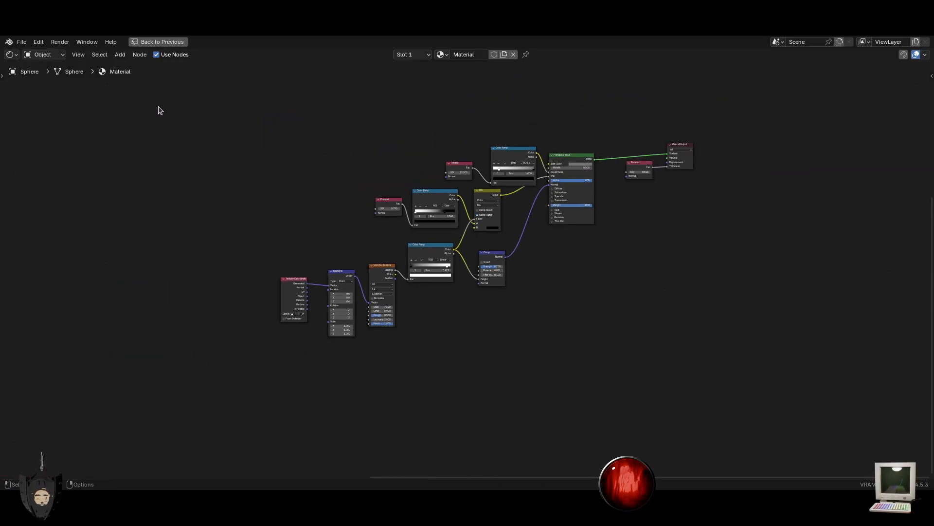
left_click_drag(158, 106, 749, 394)
middle_click_drag(750, 393, 166, 195)
scroll(478, 387, "down", 8)
left_click_drag(434, 374, 26, 86)
key("shift+d")
left_click(421, 263)
left_click(585, 273)
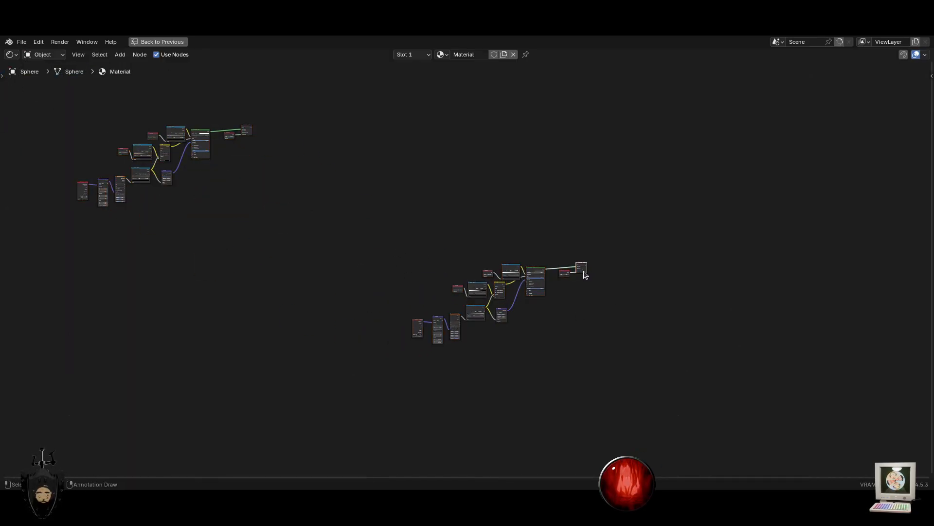
key("ctrl+space")
Inspect the glassy eyes close up, save the file and play the animation
scroll(478, 287, "up", 8)
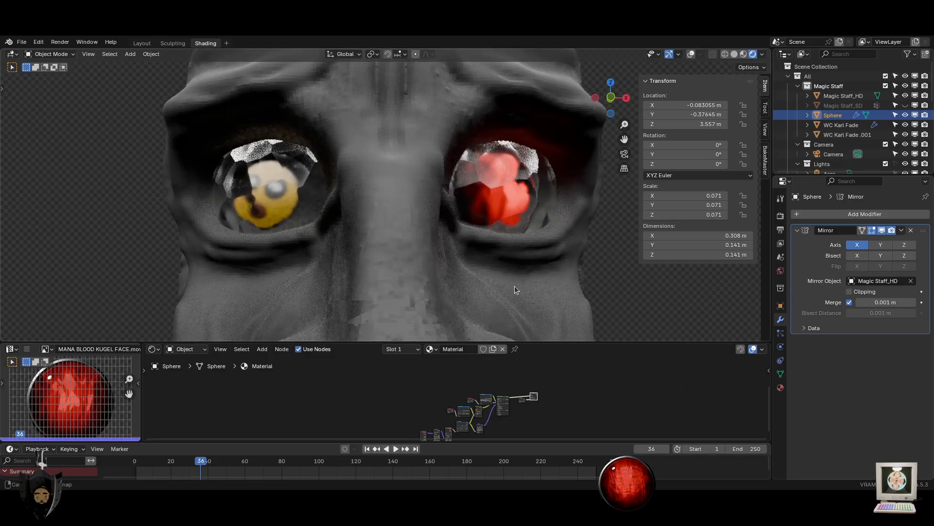
scroll(540, 415, "up", 7)
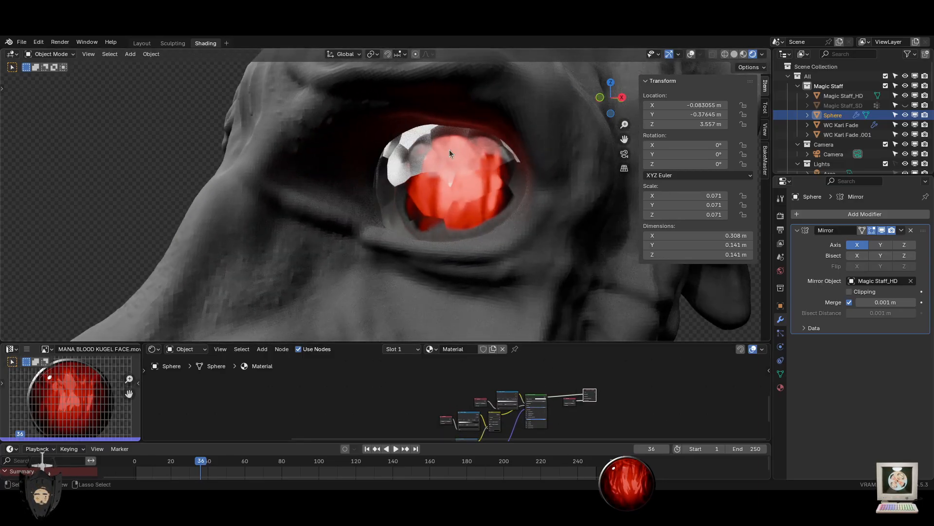
key("ctrl+s")
key("space")
middle_click_drag(453, 239, 499, 250)
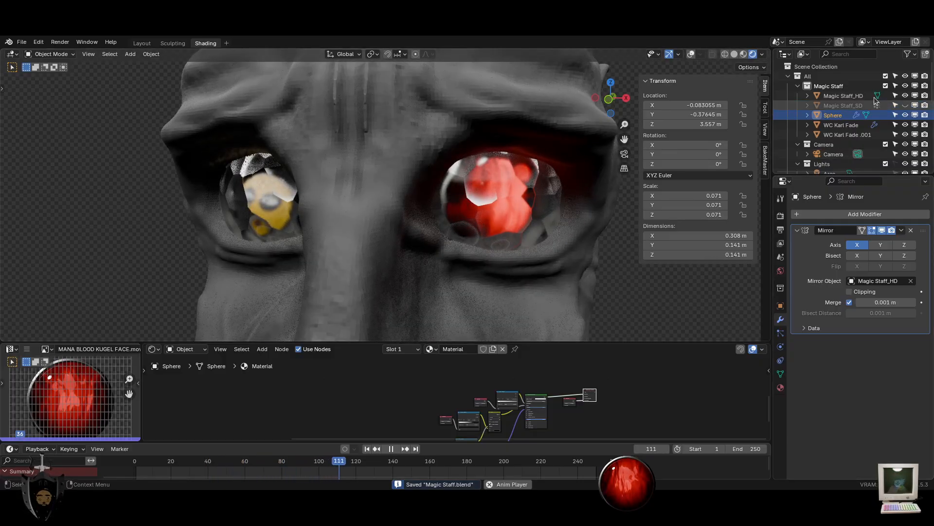
scroll(907, 146, "down", 2)
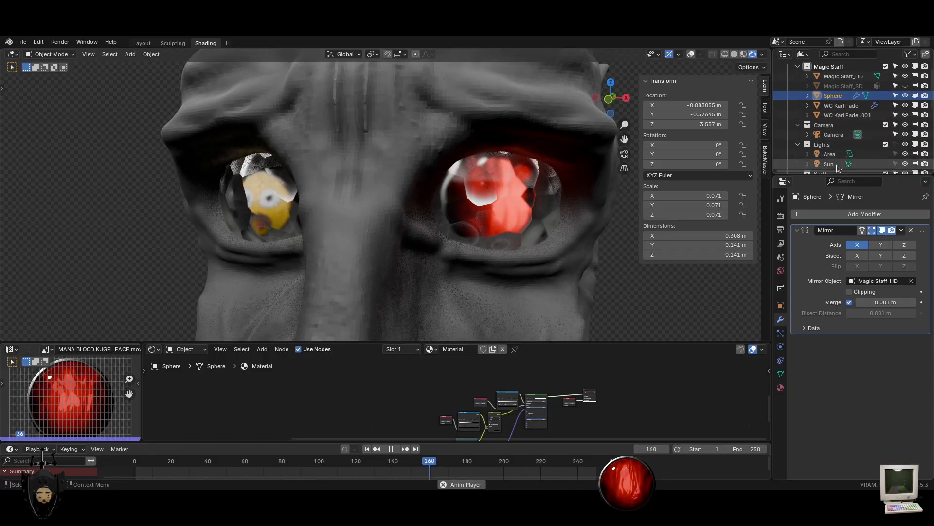
Toggle the viewport visibility of the Area and Sun lights to compare the lighting, leaving only the Sun hidden
left_click(908, 153)
left_click(907, 153)
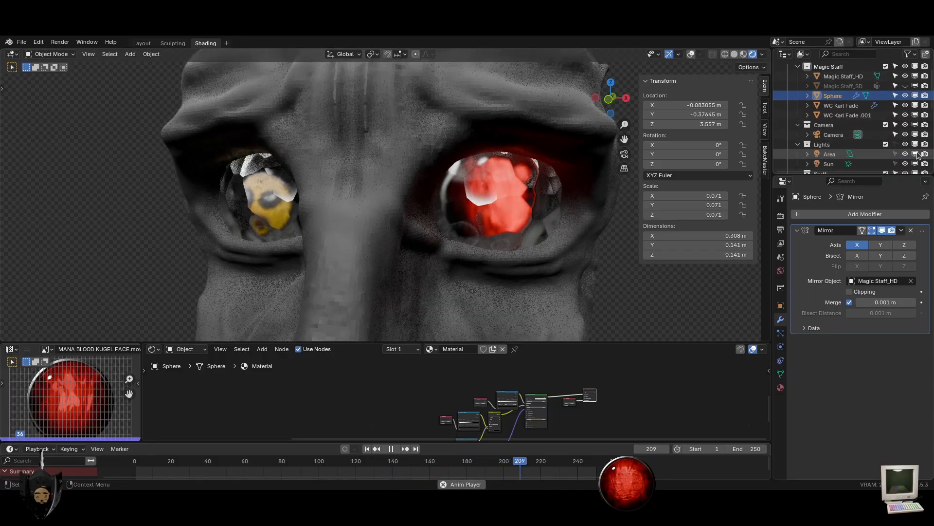
left_click(915, 164)
left_click(915, 163)
left_click(915, 163)
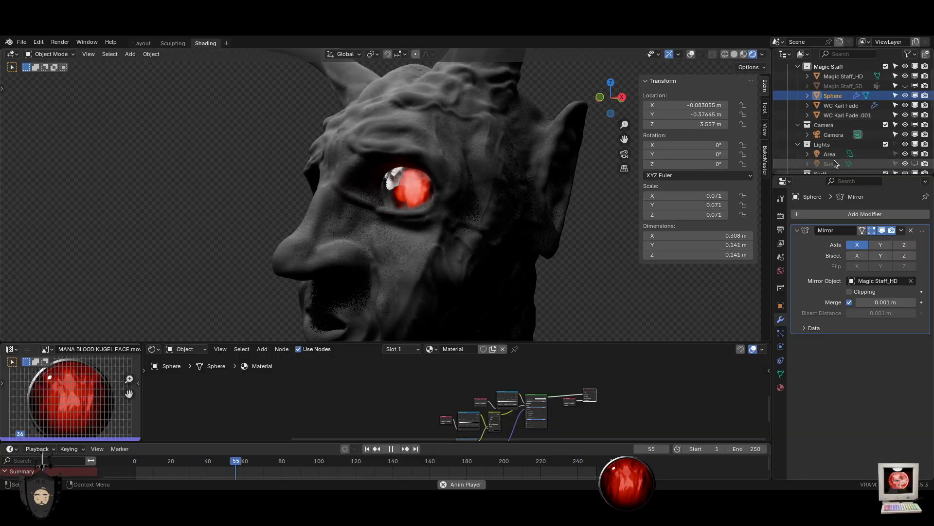
left_click(915, 155)
left_click(916, 154)
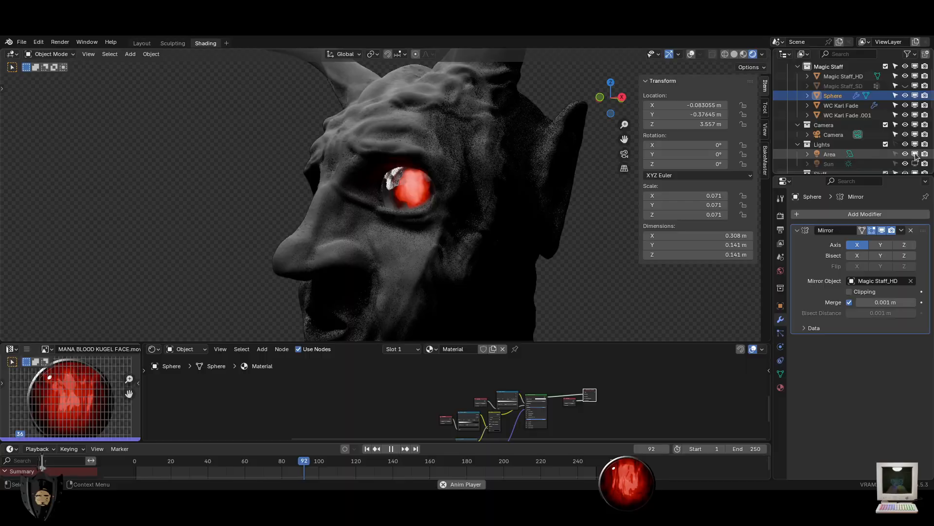
Stop the animation and set the Area light's size to 0.72 m
left_click(829, 154)
left_click(780, 346)
key("space")
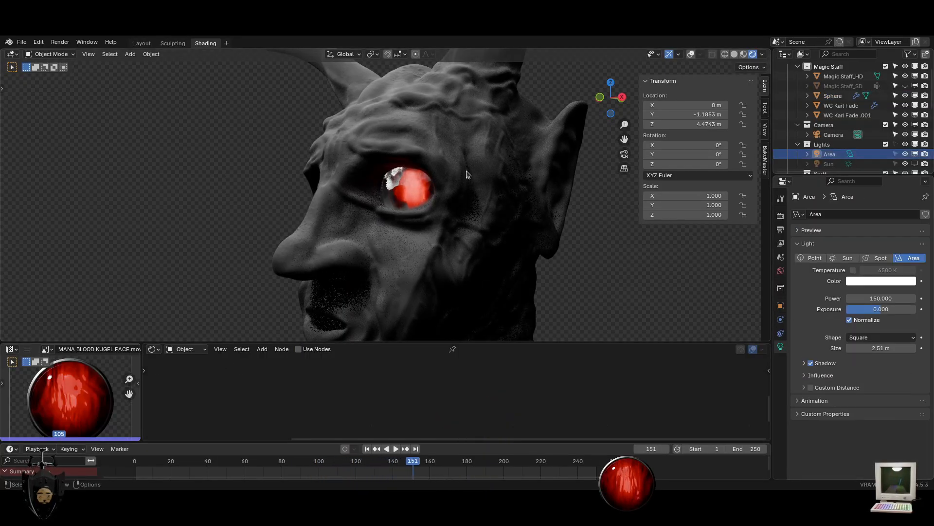
scroll(465, 221, "down", 3)
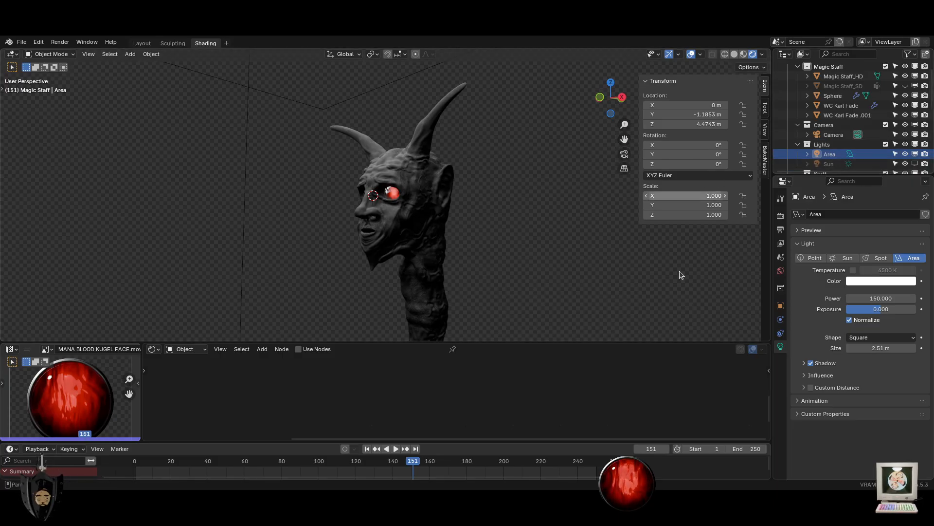
left_click_drag(881, 348, 833, 348)
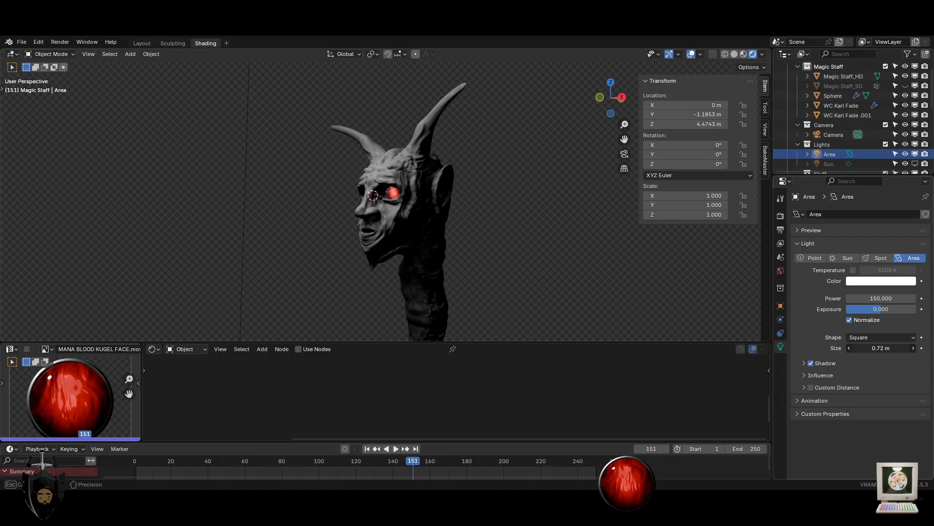
Play the animation, examine the glassy eyes from the front and close up, and stop playback
middle_click_drag(427, 259, 505, 273)
scroll(460, 253, "up", 5)
key("space")
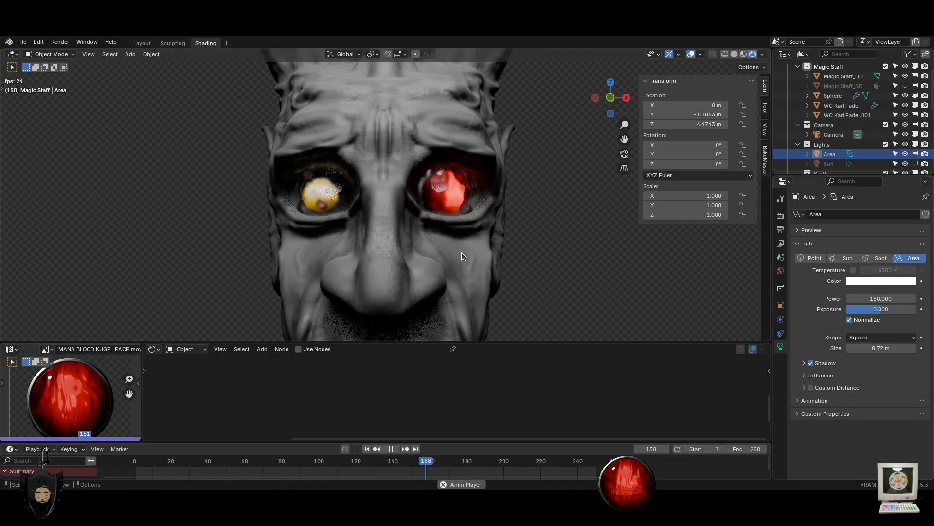
scroll(418, 241, "up", 5)
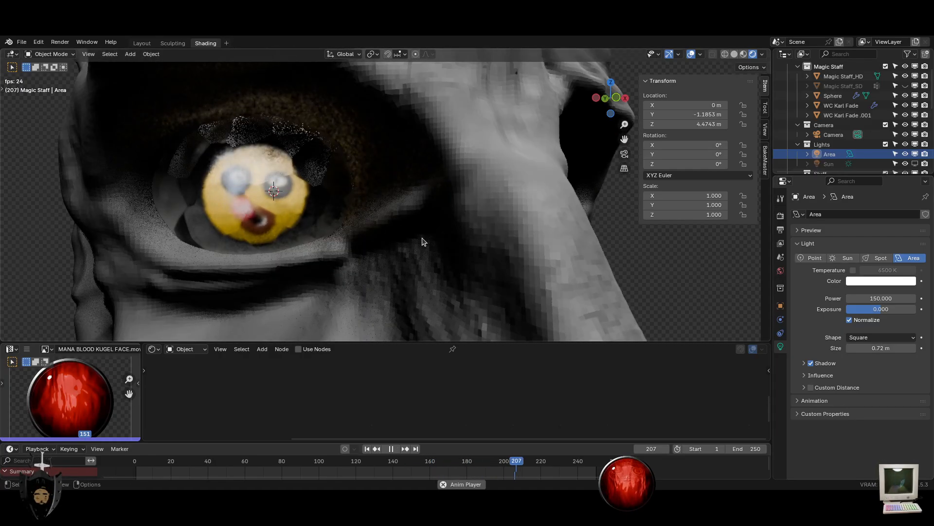
key("space")
scroll(305, 209, "down", 8)
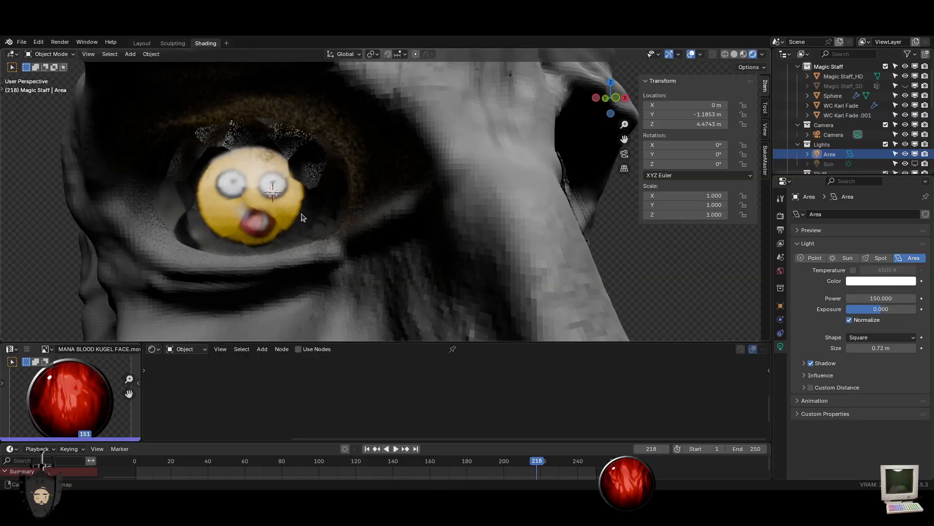
Show the Sun light and hide the Area light in the viewport, comparing the lighting during playback
left_click(915, 163)
left_click(915, 154)
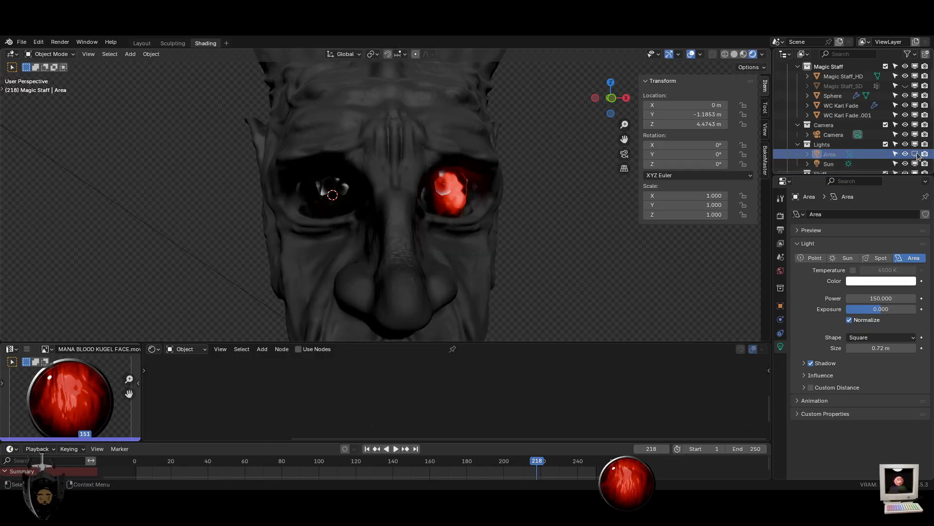
key("space")
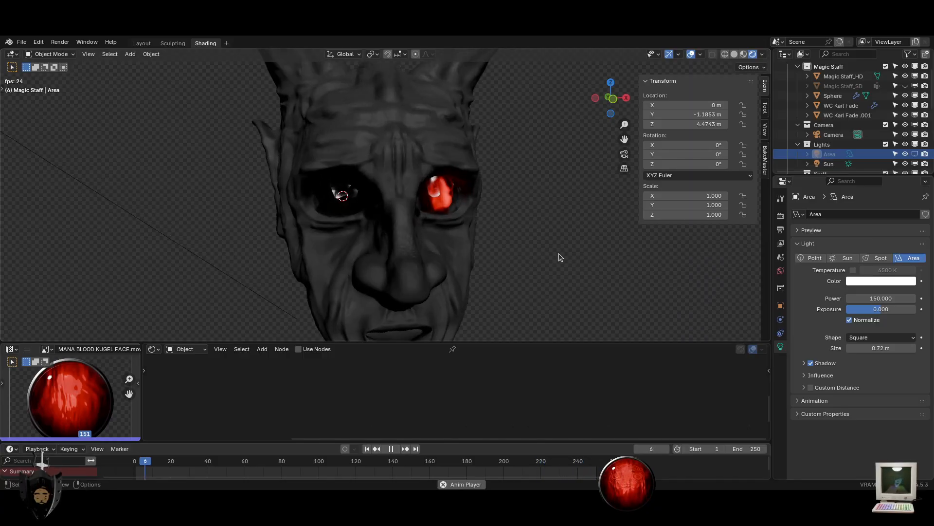
left_click(916, 155)
left_click(916, 154)
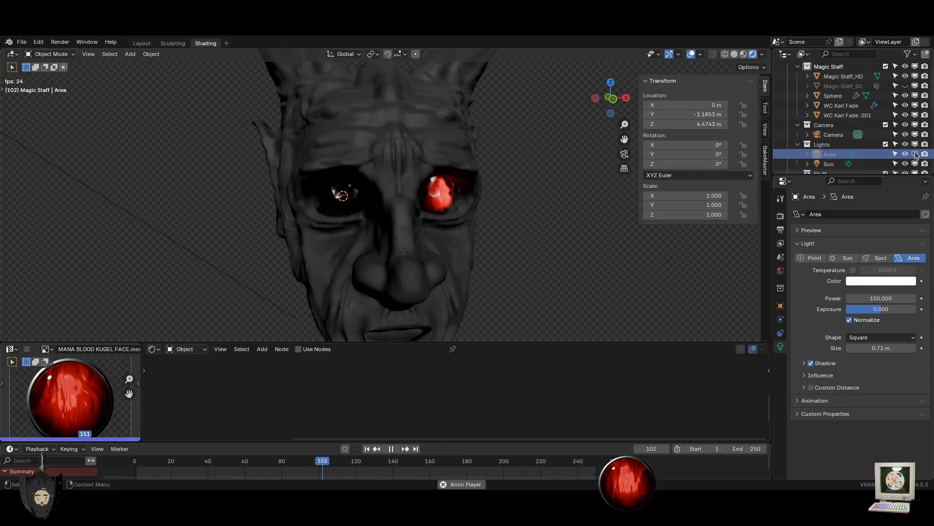
In the WC Karl Fade plane's SmileyC material, feed the movie texture's color into Emission Color and set the Emission Strength to 0.2
left_click(343, 208)
key("Home")
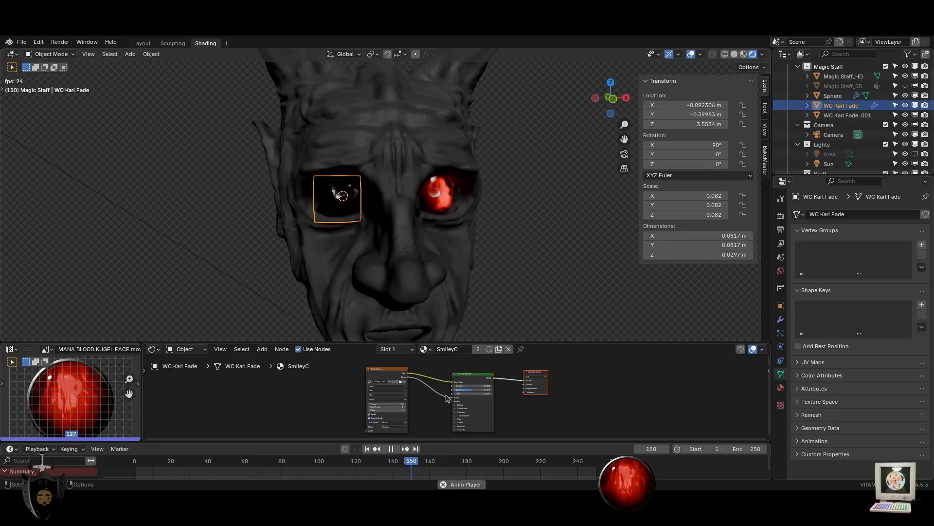
key("ctrl+space")
key("Home")
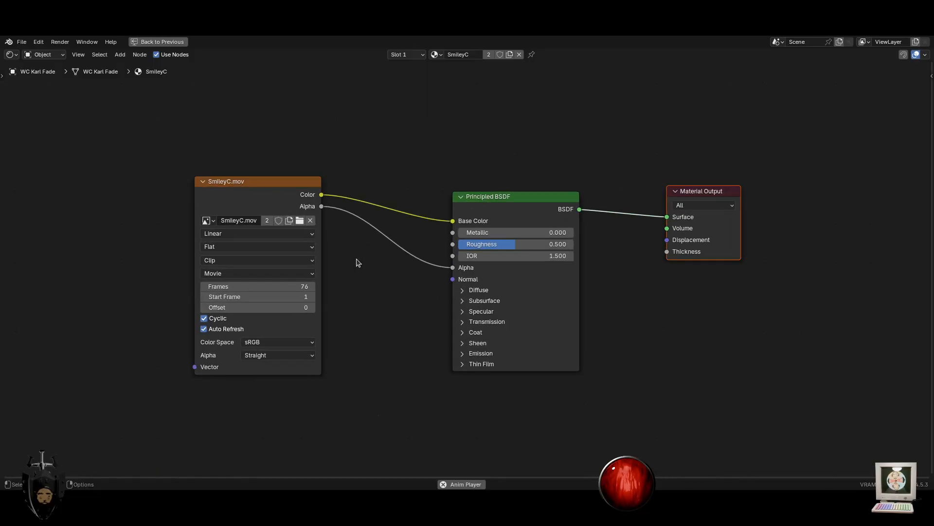
left_click(463, 354)
left_click_drag(449, 378, 453, 367)
double_click(516, 378)
type("0.2")
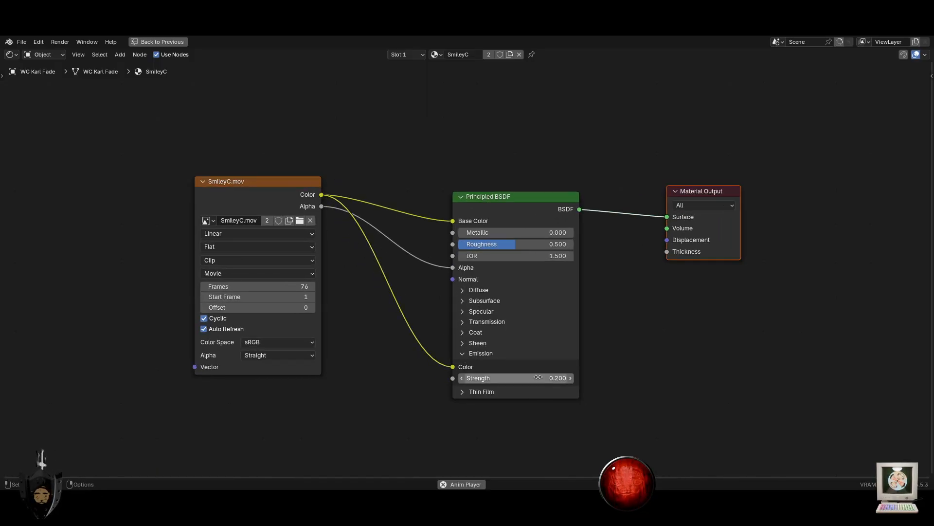
key("Return")
key("ctrl+space")
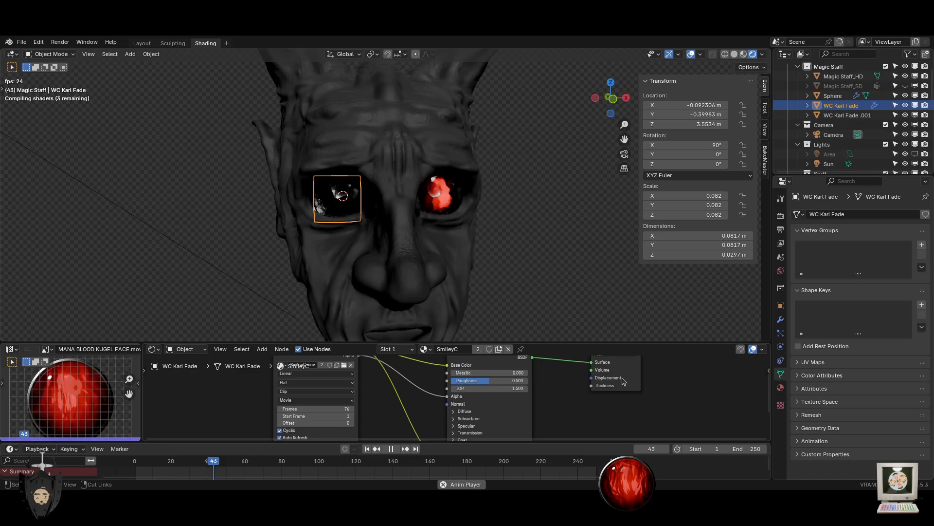
Examine the glowing smiley eye from several angles, flying close up to it and back out from the head
scroll(516, 271, "down", 5)
scroll(482, 265, "up", 5)
middle_click_drag(492, 268, 474, 282)
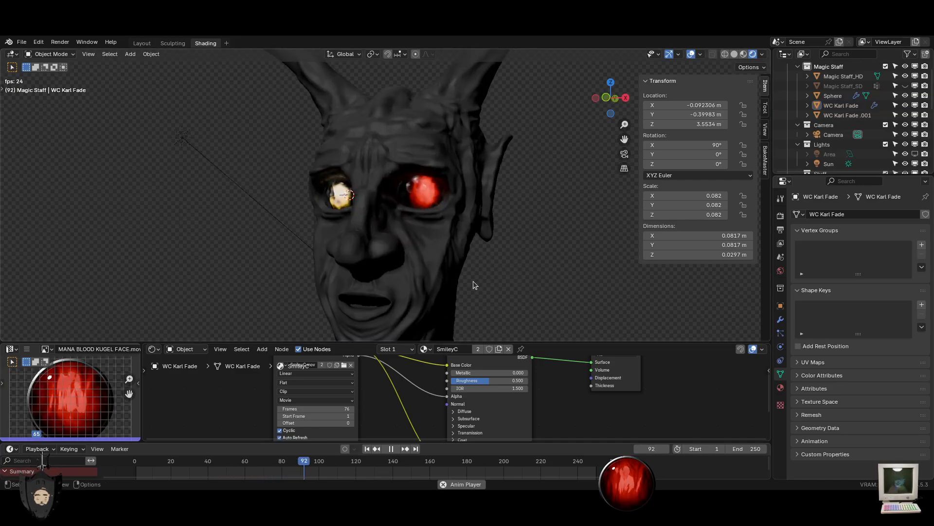
middle_click_drag(307, 295, 435, 279)
scroll(434, 279, "up", 6)
middle_click_drag(506, 276, 445, 273)
key("shift+grave")
key("w")
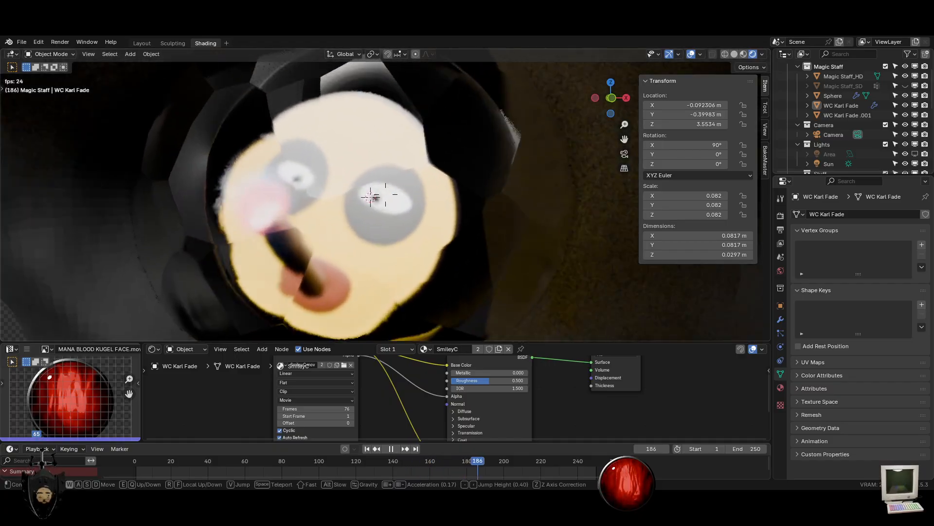
key("shift+s")
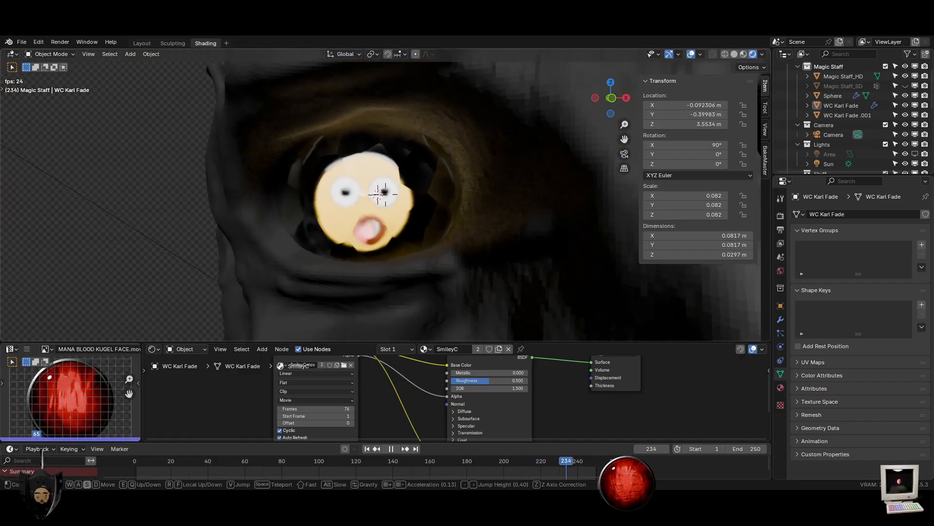
key("s")
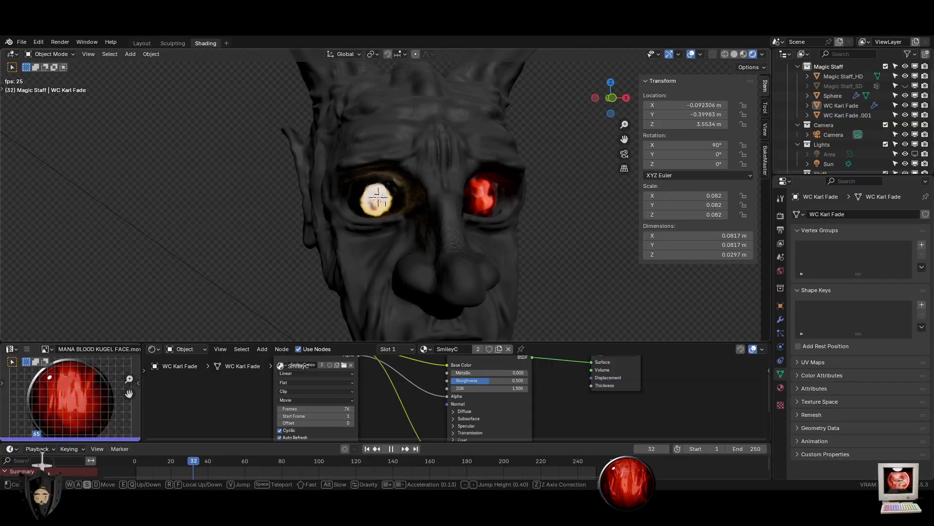
key("s")
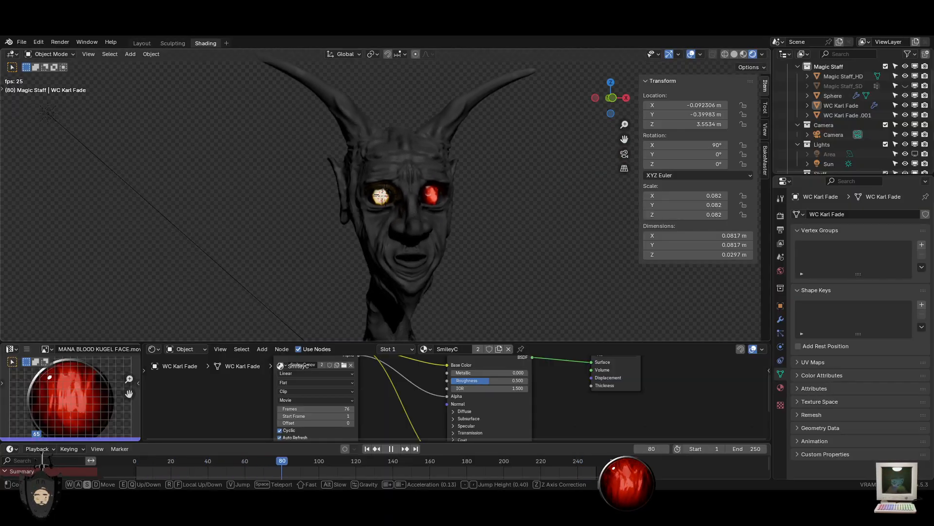
left_click(647, 134)
Hide the viewport overlays and frame the whole Magic Staff_HD object
left_click(692, 54)
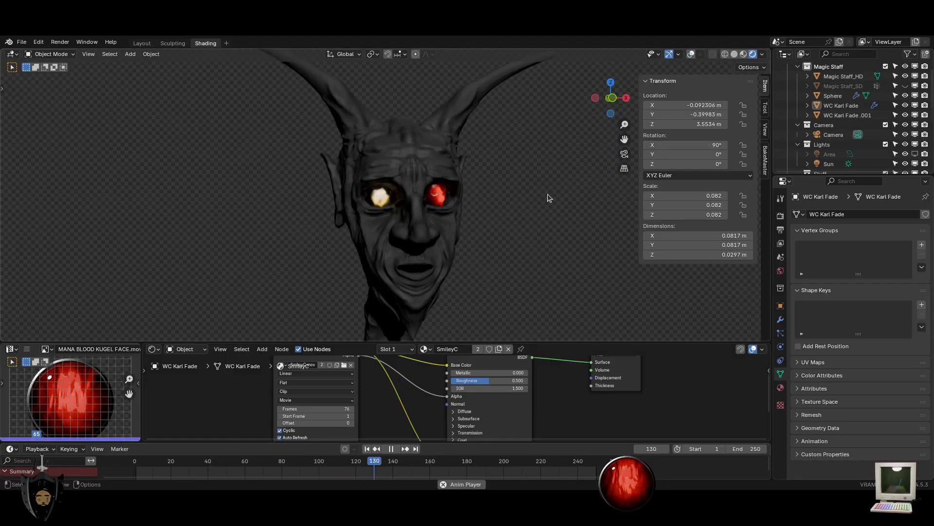
left_click(407, 254)
key("KP_Decimal")
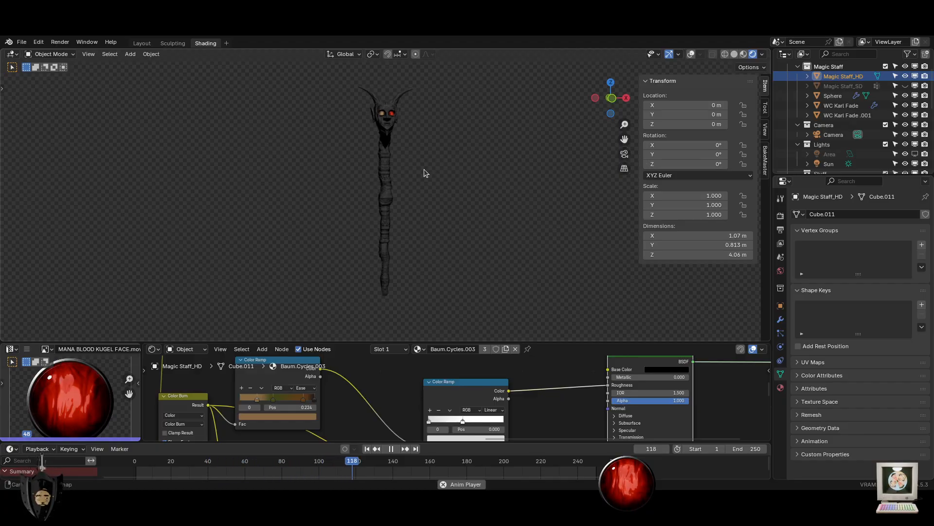
Frame the eye sphere and examine both glowing eyes from the front, close up and from each side of the head
left_click(383, 116)
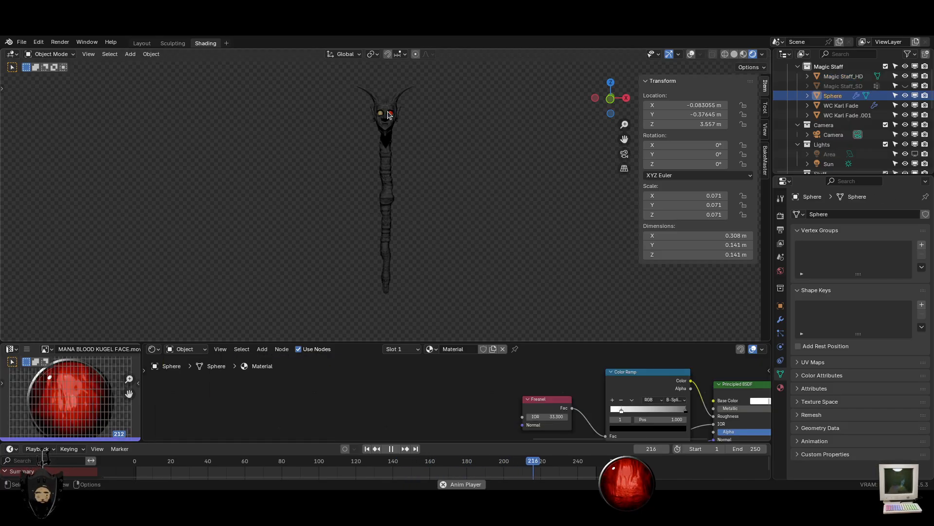
key("KP_Decimal")
scroll(396, 167, "down", 4)
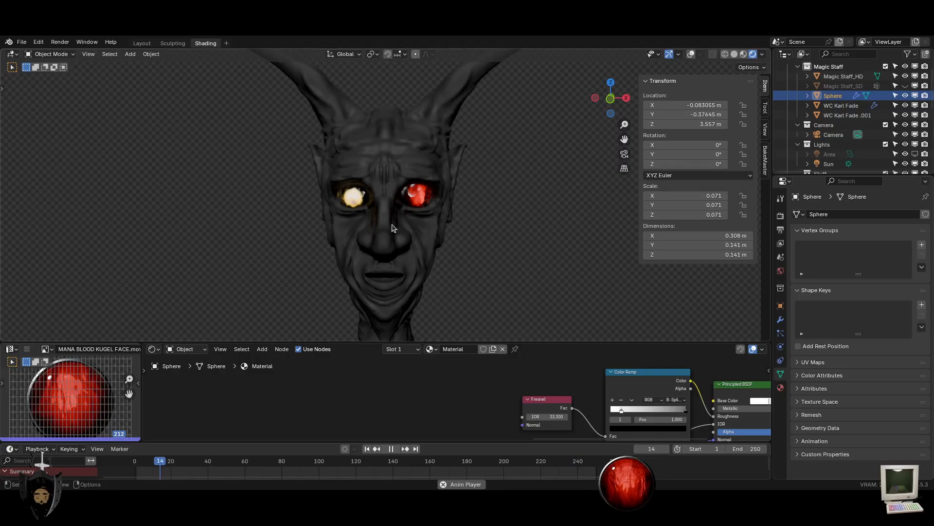
middle_click_drag(393, 224, 433, 228)
scroll(432, 228, "up", 5)
middle_click_drag(544, 271, 499, 276)
middle_click_drag(572, 281, 517, 284)
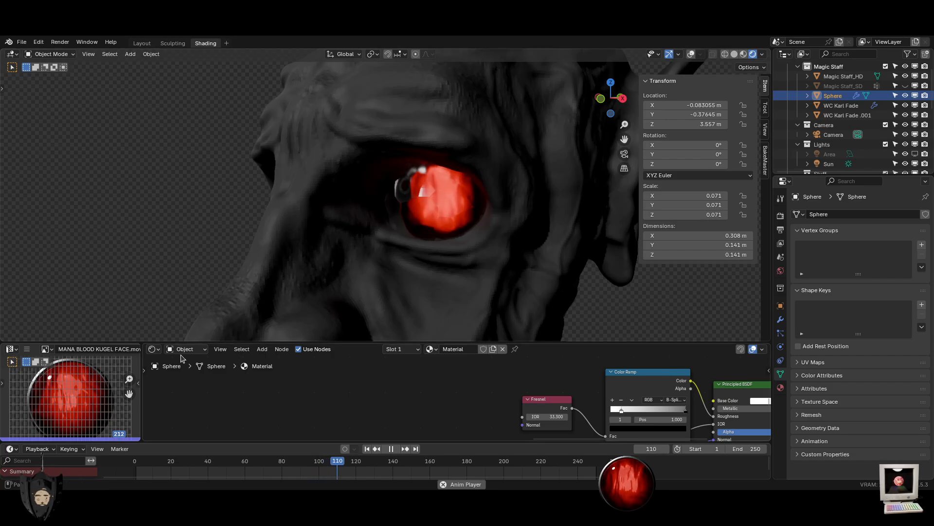
scroll(451, 274, "down", 6)
middle_click_drag(450, 274, 543, 273)
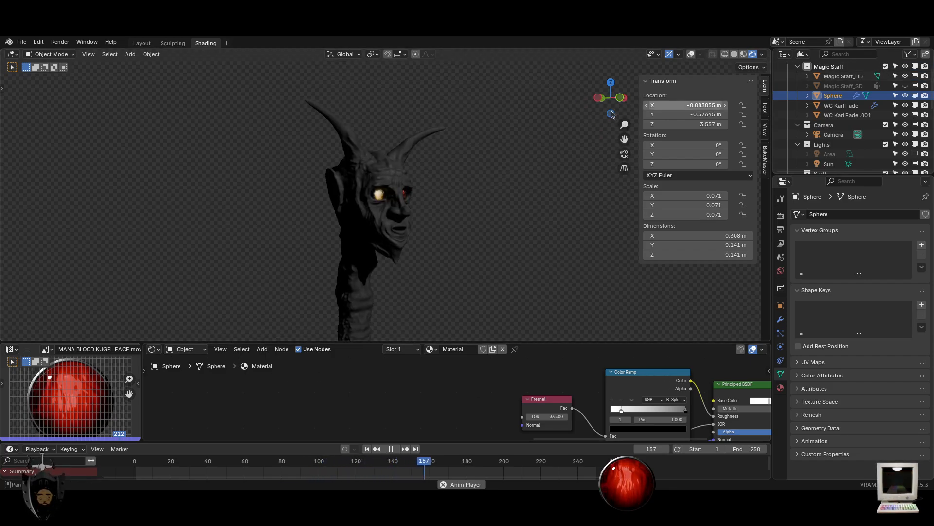
scroll(366, 254, "up", 3)
Try feeding the grayscale Color Ramp into the Base Color of the Magic Staff_HD material's Principled BSDF
left_click(367, 256)
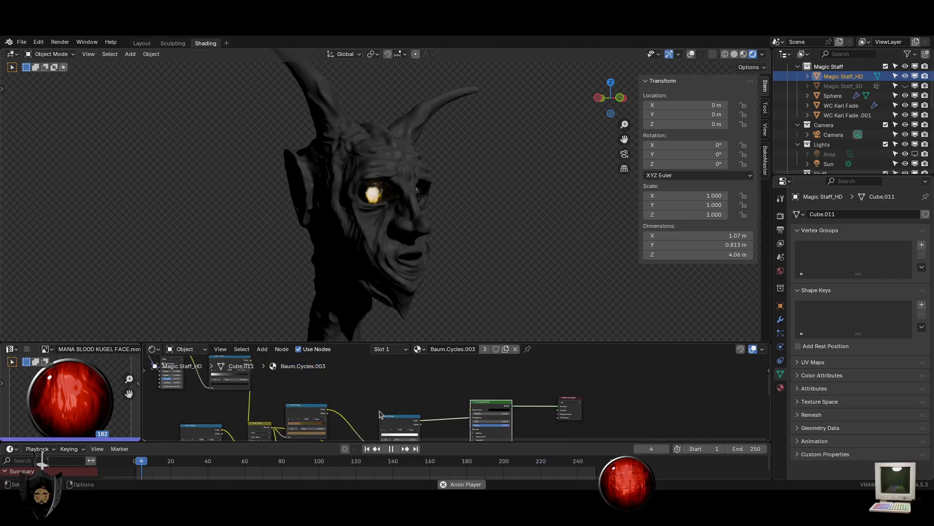
left_click_drag(415, 423, 472, 412)
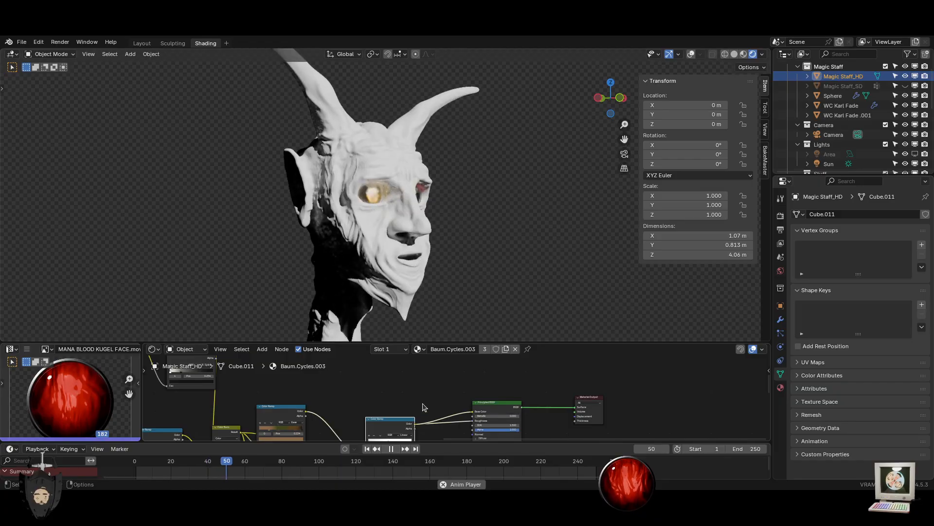
middle_click_drag(546, 296, 460, 281)
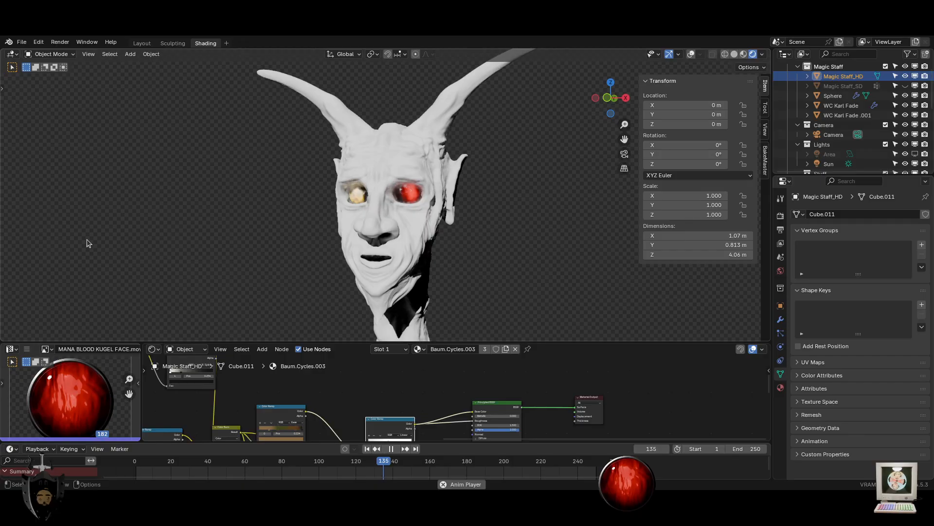
scroll(455, 407, "down", 3)
scroll(453, 409, "up", 5)
middle_click_drag(415, 410, 443, 385)
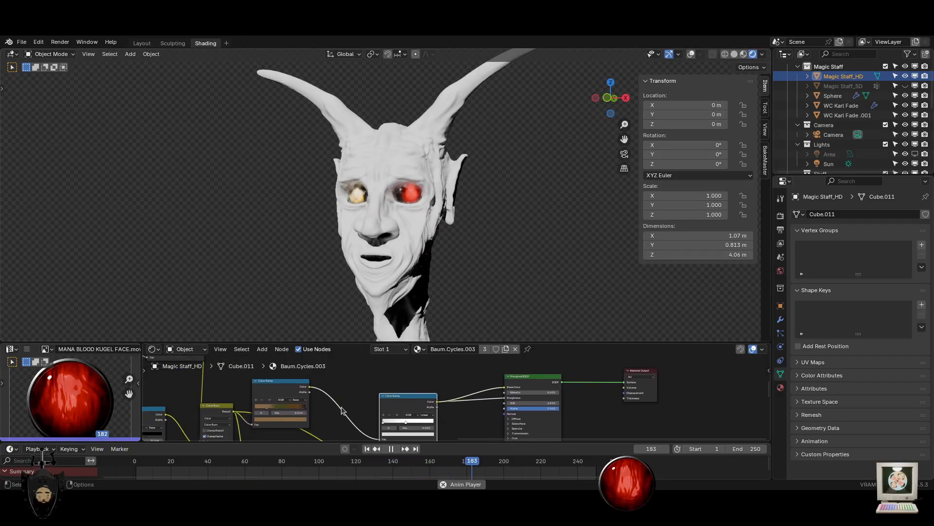
Try feeding the brown and green Color Ramp into the staff material's Base Color, inspect the head and disconnect it again
left_click_drag(421, 402, 406, 397)
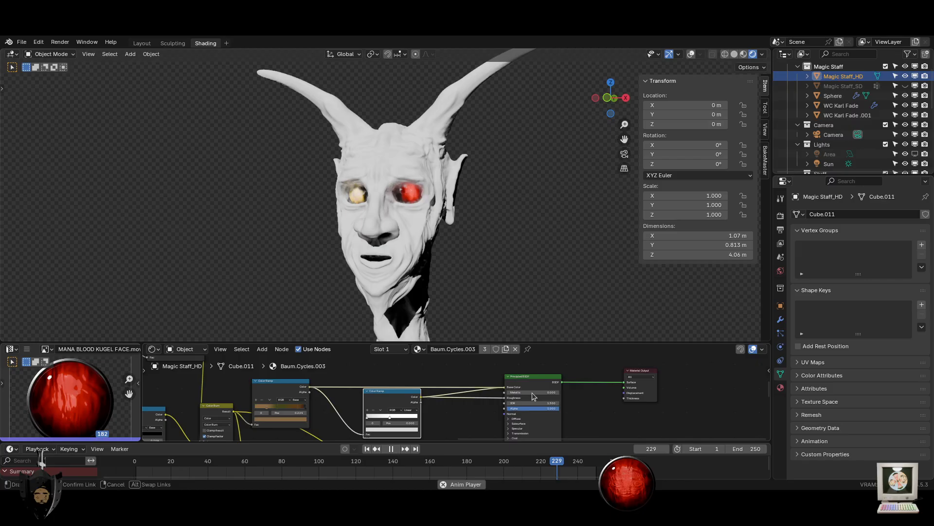
left_click_drag(533, 397, 504, 387)
scroll(422, 220, "up", 5)
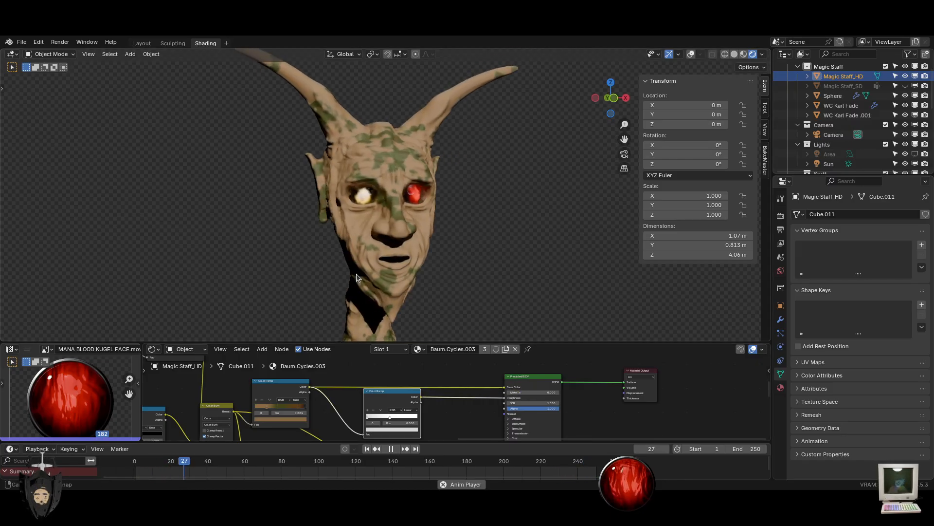
left_click(266, 423)
mouse_move(287, 400)
left_mouse_down()
mouse_move(266, 399)
mouse_move(285, 399)
left_mouse_up()
scroll(475, 282, "down", 4)
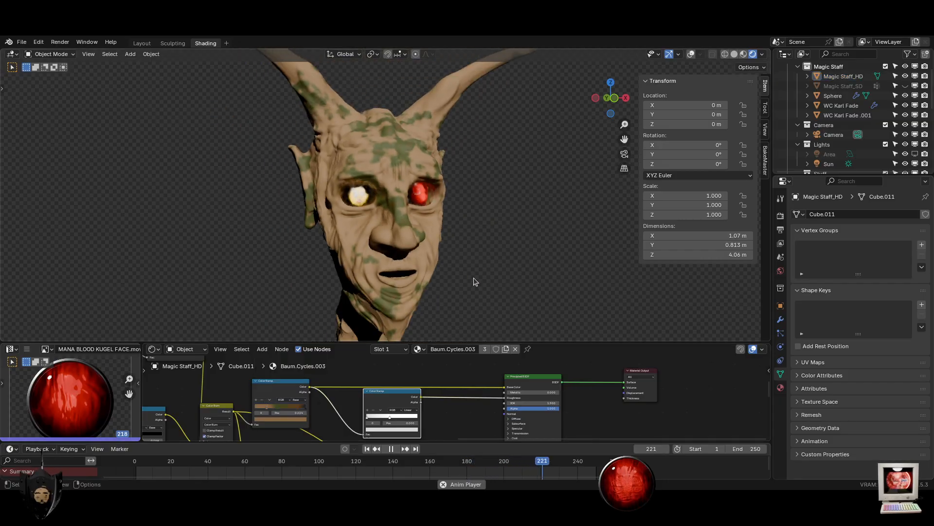
scroll(476, 281, "down", 2)
left_click_drag(505, 388, 466, 237)
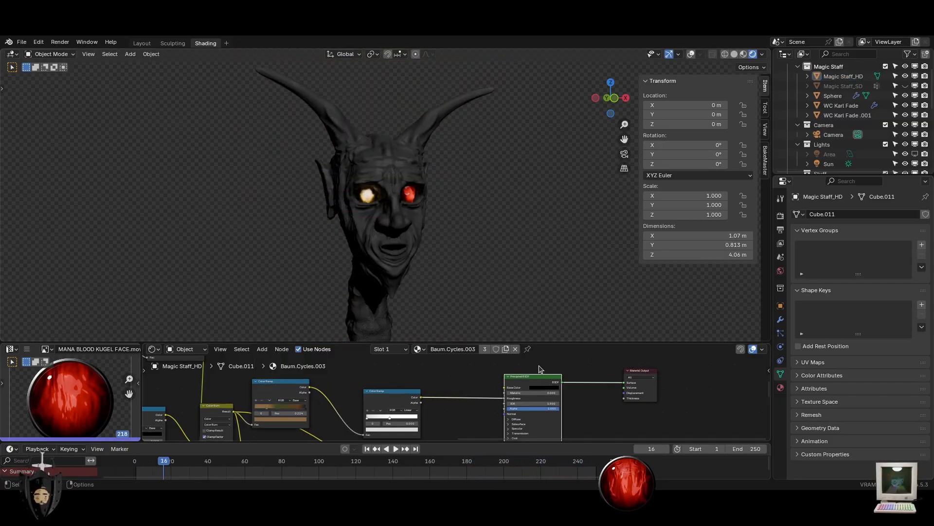
Reset the Base Color of the Magic Staff_HD material's Principled BSDF to its default, and try a brown tone on the head
key("BackSpace")
scroll(437, 283, "up", 8)
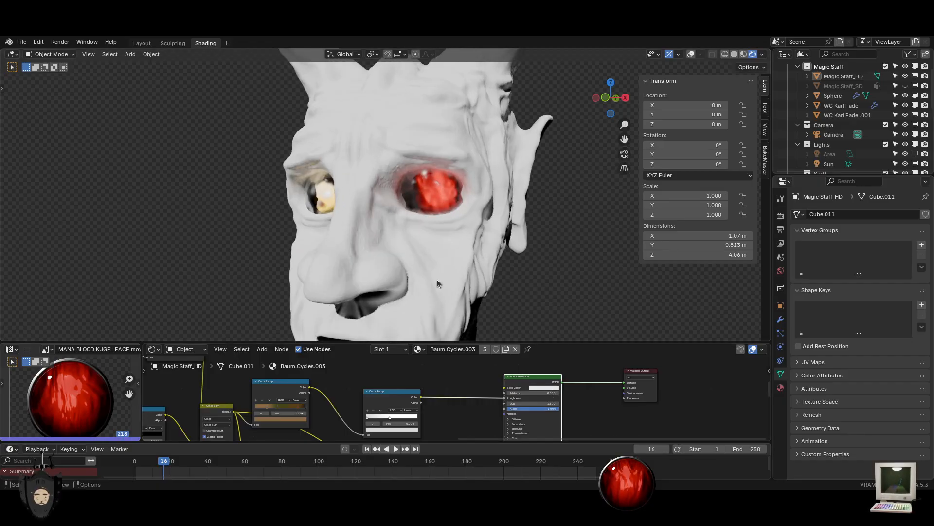
left_click(559, 388)
left_click_drag(551, 328, 573, 338)
scroll(392, 258, "down", 7)
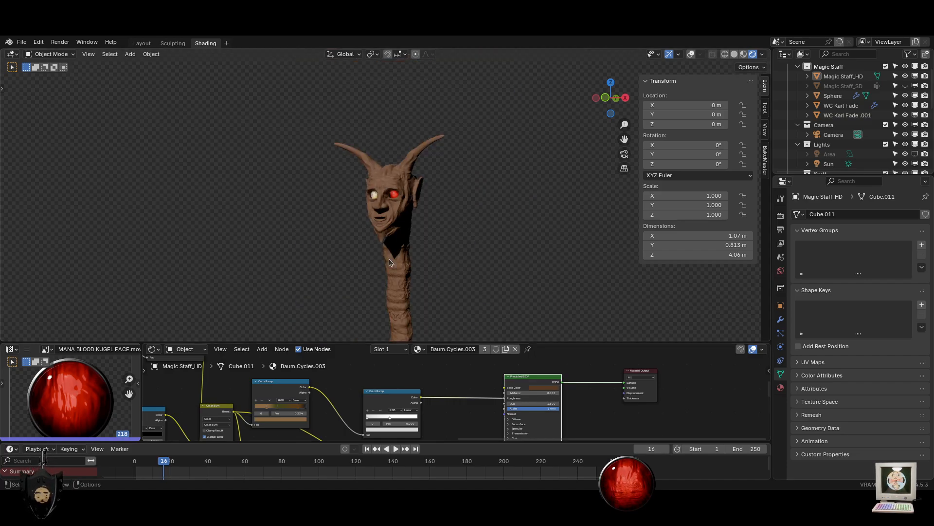
scroll(429, 252, "up", 5)
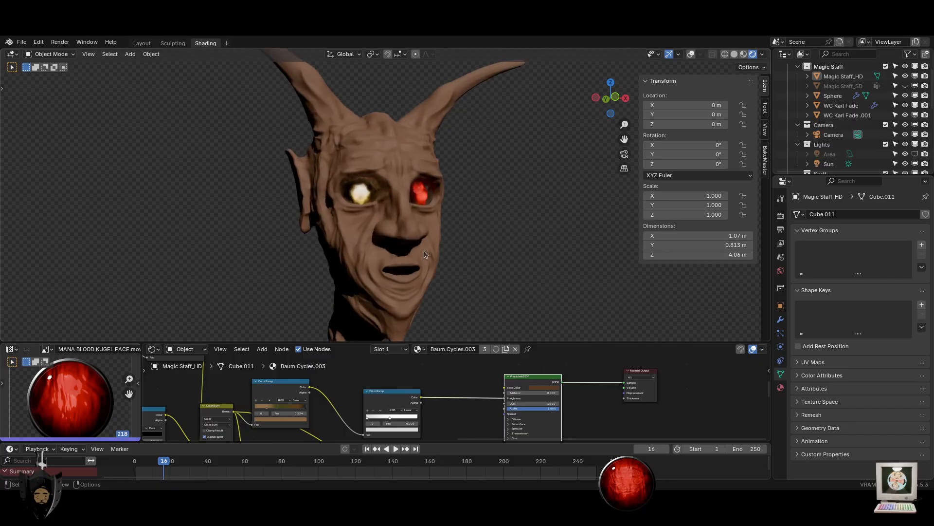
Set the Base Color of the staff material's Principled BSDF to a neutral dark grey and check the eyes up close
left_click(550, 389)
mouse_move(549, 335)
left_mouse_down()
mouse_move(566, 320)
mouse_move(551, 313)
mouse_move(549, 335)
mouse_move(573, 336)
left_mouse_up()
mouse_move(418, 236)
middle_mouse_down()
mouse_move(351, 232)
mouse_move(341, 210)
mouse_move(405, 228)
middle_mouse_up()
scroll(398, 211, "up", 8)
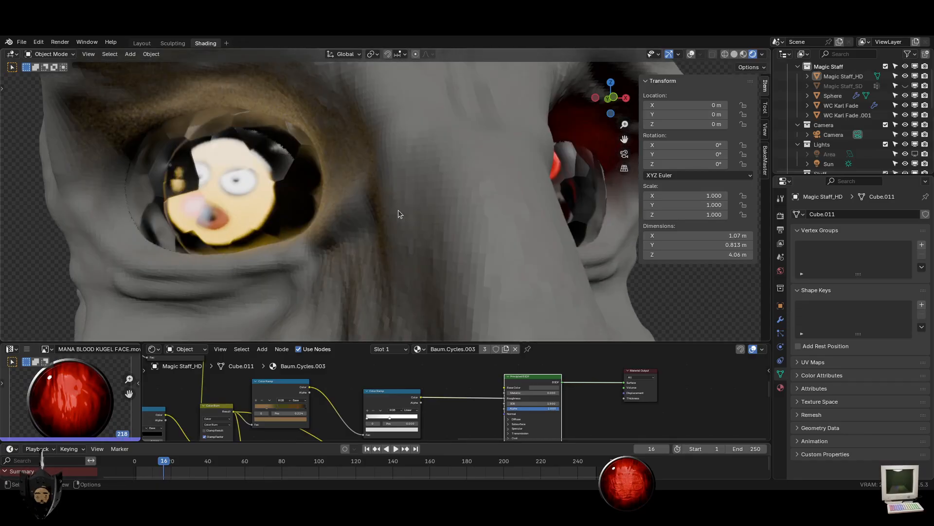
Apply smooth shading to the Magic Staff_HD object
right_click(374, 254)
left_click(375, 254)
scroll(423, 307, "down", 3)
scroll(422, 310, "down", 4)
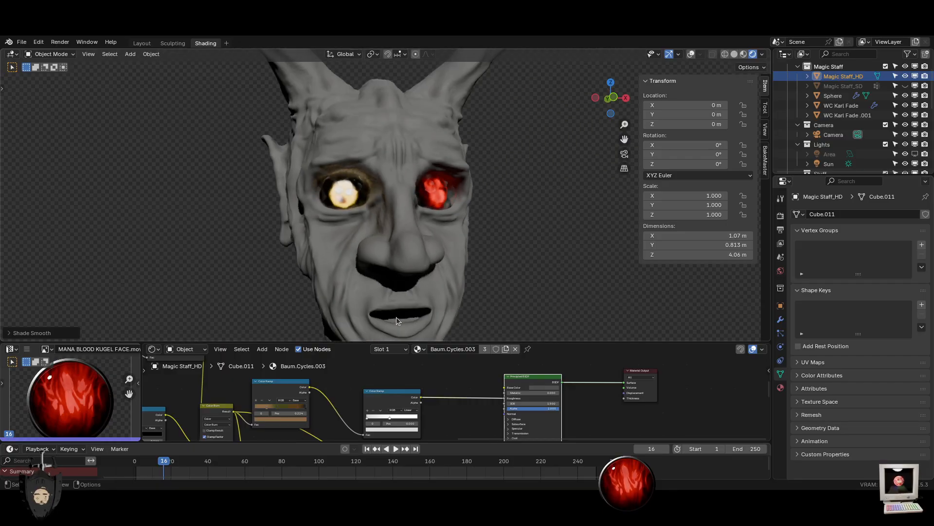
Examine the smooth-shaded staff as a whole and its grey head and eyes from several angles
middle_click_drag(396, 317, 428, 267)
scroll(431, 320, "down", 2)
scroll(423, 314, "down", 4)
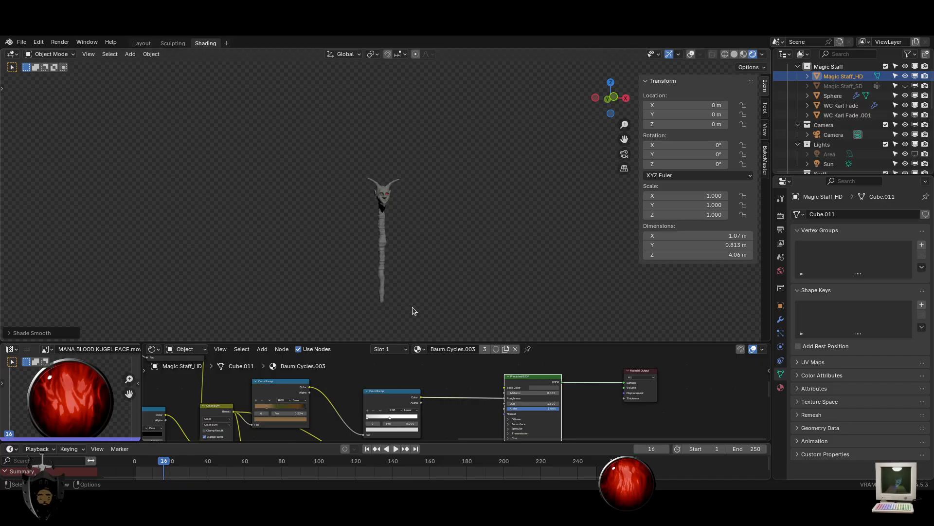
scroll(409, 306, "up", 8)
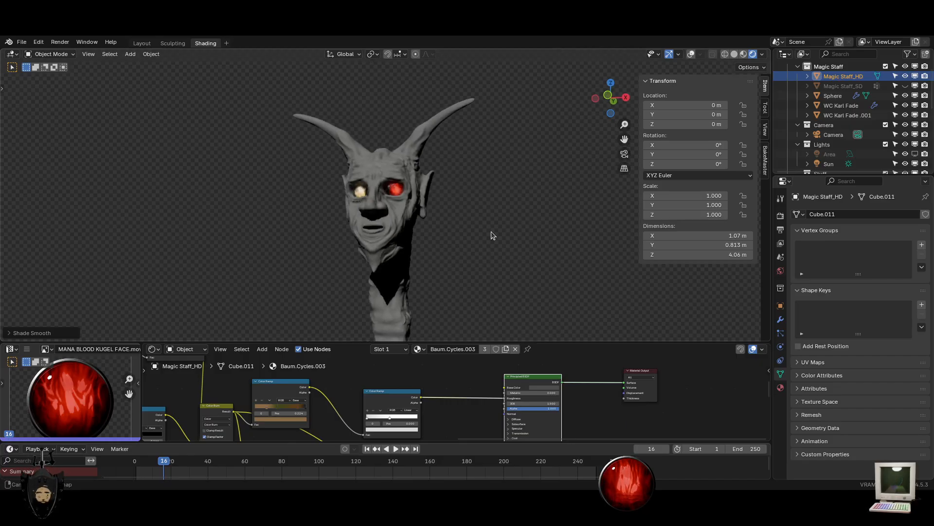
middle_click_drag(338, 251, 321, 266)
middle_click_drag(283, 239, 400, 287)
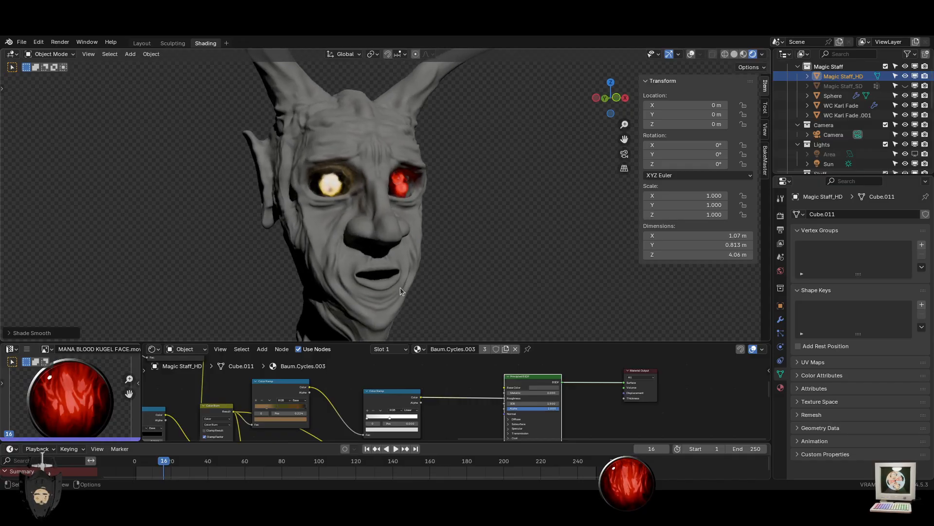
scroll(404, 267, "down", 2)
scroll(321, 162, "up", 3)
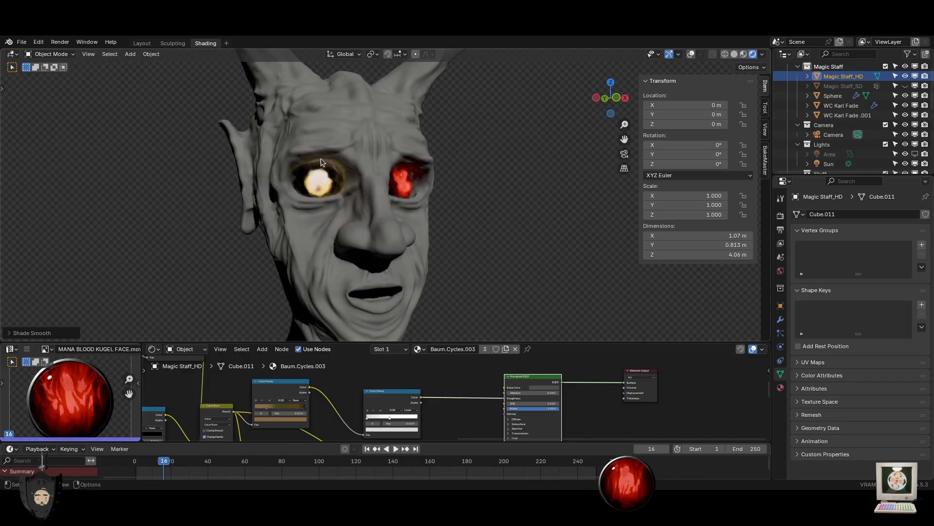
Show the viewport overlays and examine the red eye from the side of the head during playback
key("space")
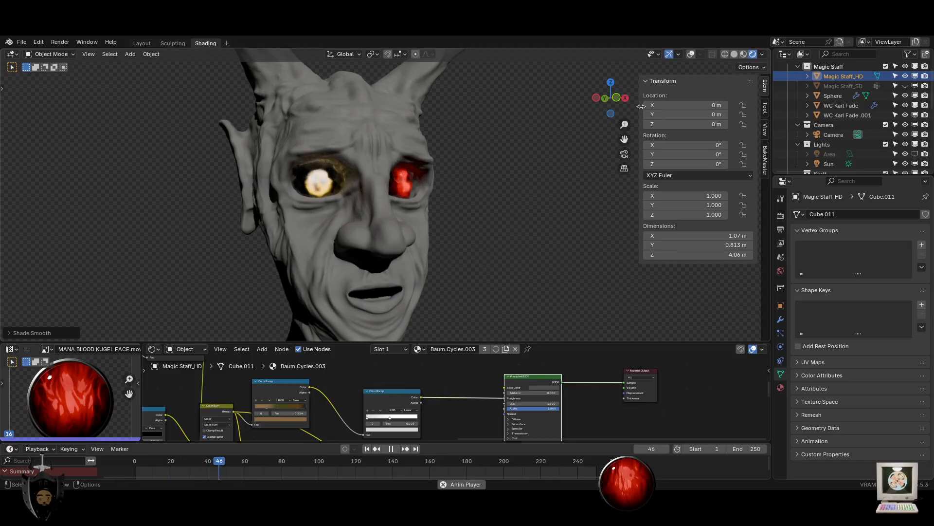
left_click(692, 53)
middle_click_drag(522, 198, 404, 244)
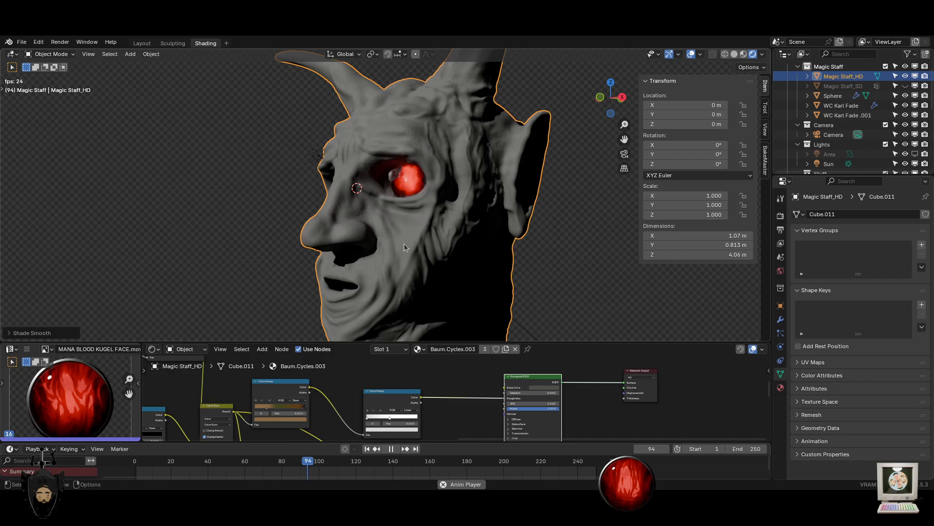
scroll(414, 249, "up", 2)
scroll(422, 256, "up", 2)
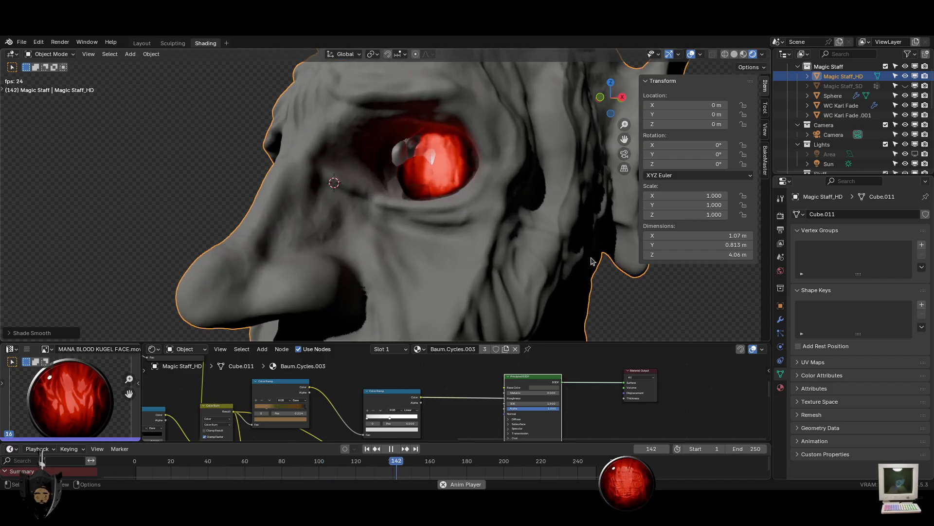
key("space")
scroll(550, 326, "down", 3)
scroll(531, 292, "down", 5)
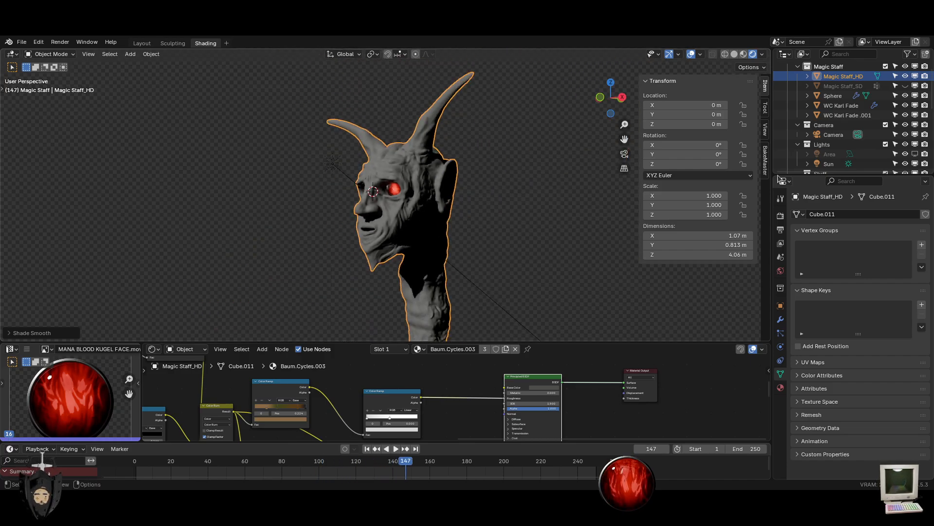
Collapse the Lights and Camera collections in the object list, face the head from the front and deselect the staff
left_click(798, 145)
left_click(798, 125)
middle_click_drag(374, 238, 439, 240)
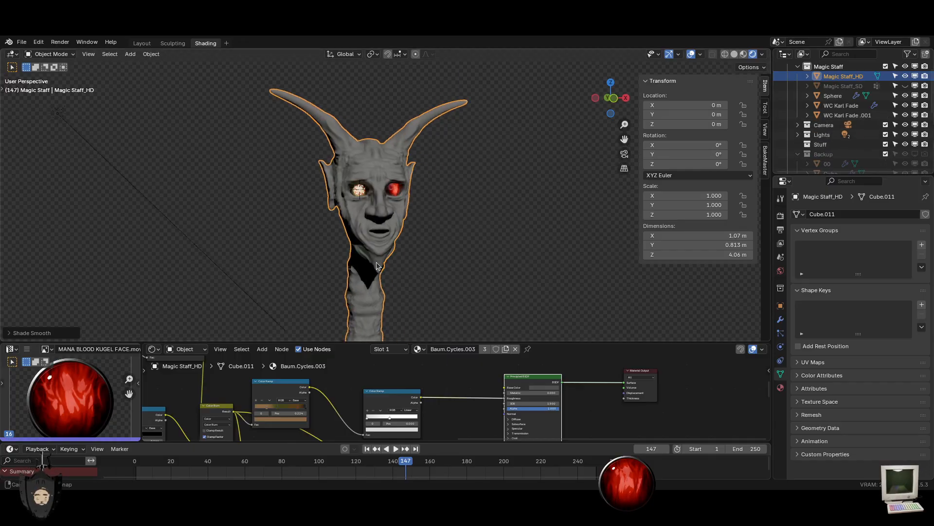
scroll(446, 218, "up", 5)
left_click(447, 219)
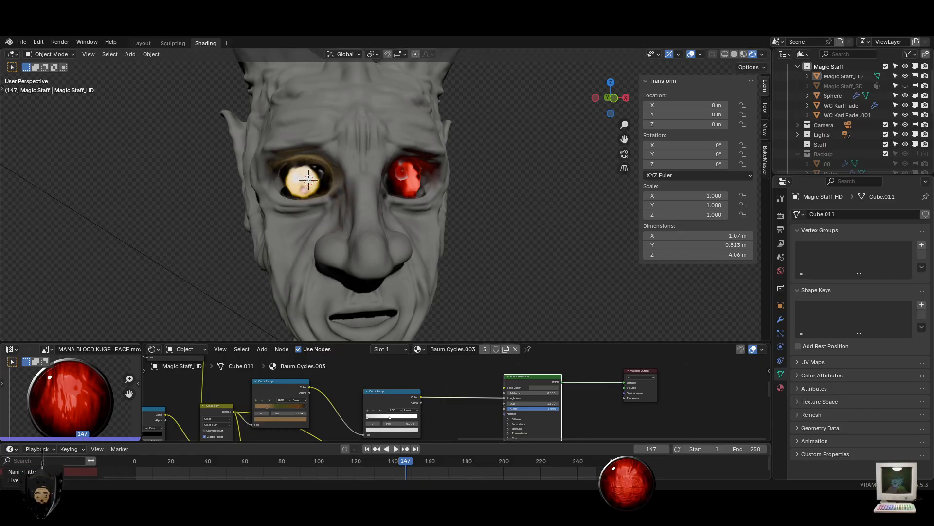
Play the animation while examining both eyes from the side and front of the face, and stop it
key("space")
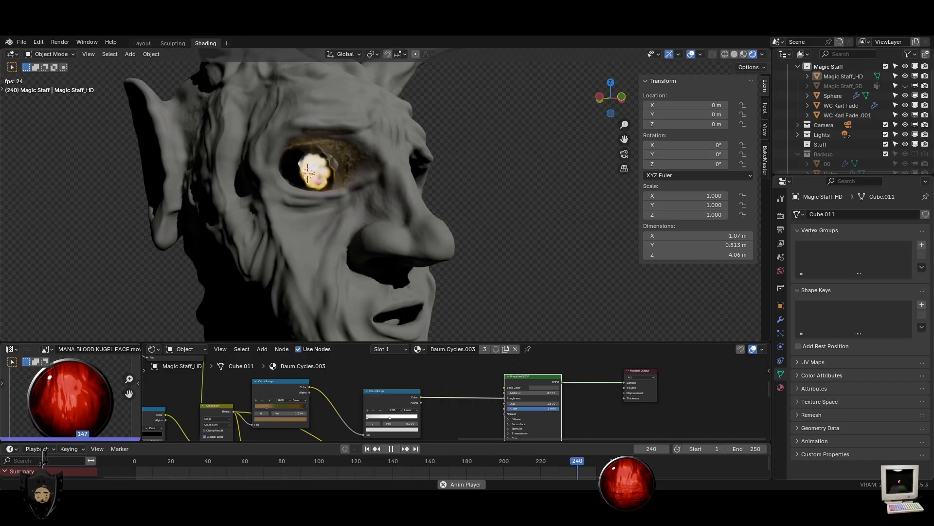
middle_click_drag(440, 195, 374, 200)
scroll(386, 204, "up", 2)
key("space")
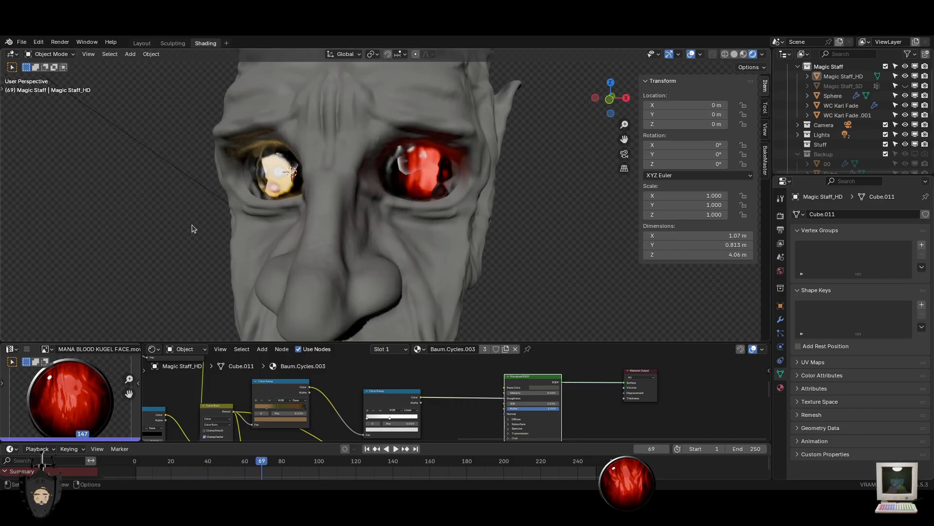
Try hiding the eye Sphere and the red WC Karl Fade .001 disc, reveal all objects and hide Magic Staff_SD again
left_click(267, 159)
key("KP_Decimal")
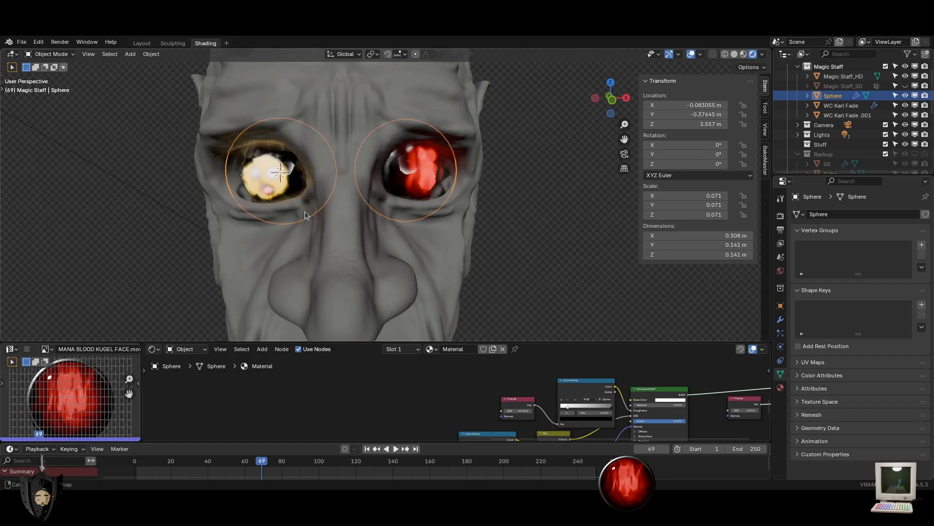
key("h")
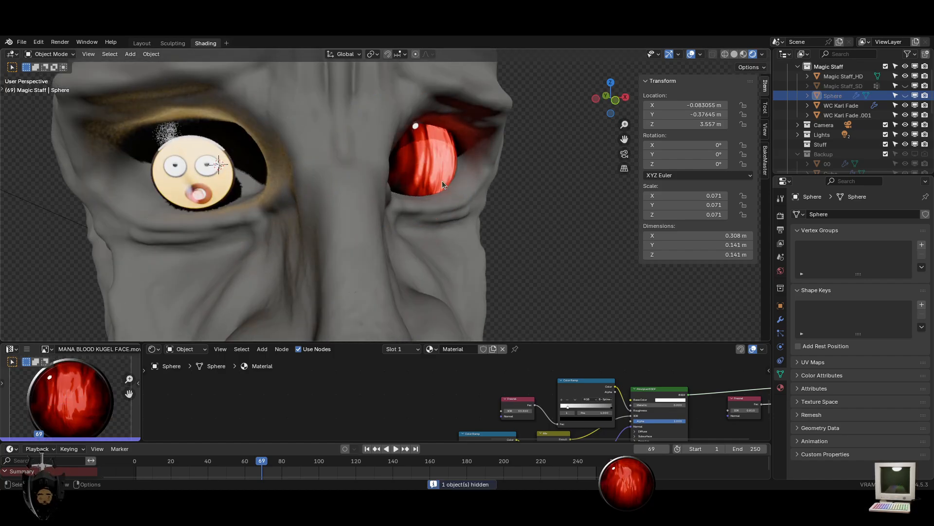
left_click(445, 166)
key("h")
key("alt+h")
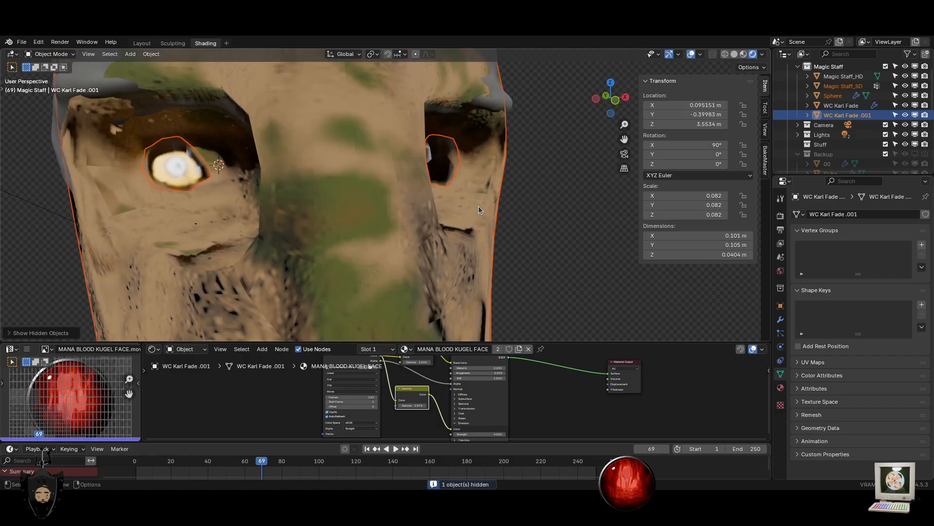
left_click(401, 230)
key("h")
key("h")
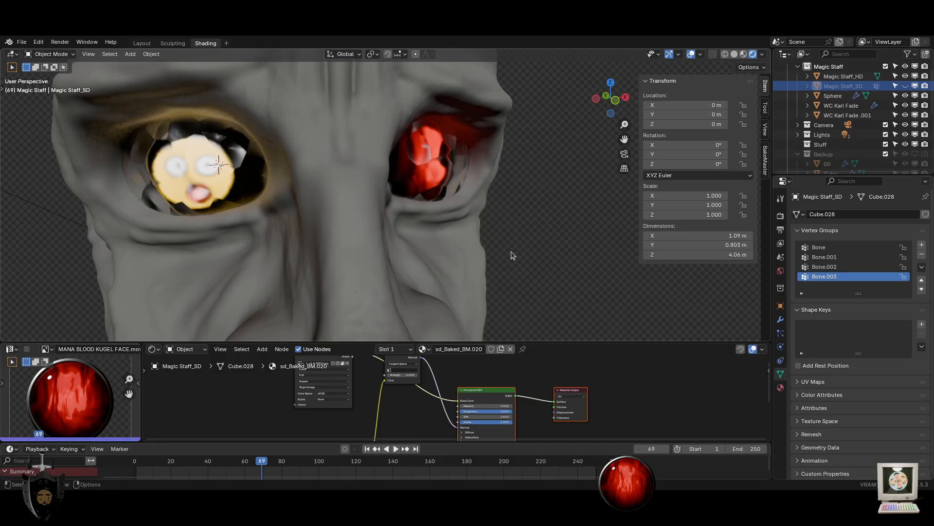
Switch the viewport to Material Preview shading and examine the head and its eyes from several angles
scroll(512, 255, "down", 6)
middle_click_drag(519, 267, 393, 244)
scroll(382, 290, "down", 3)
scroll(462, 176, "up", 4)
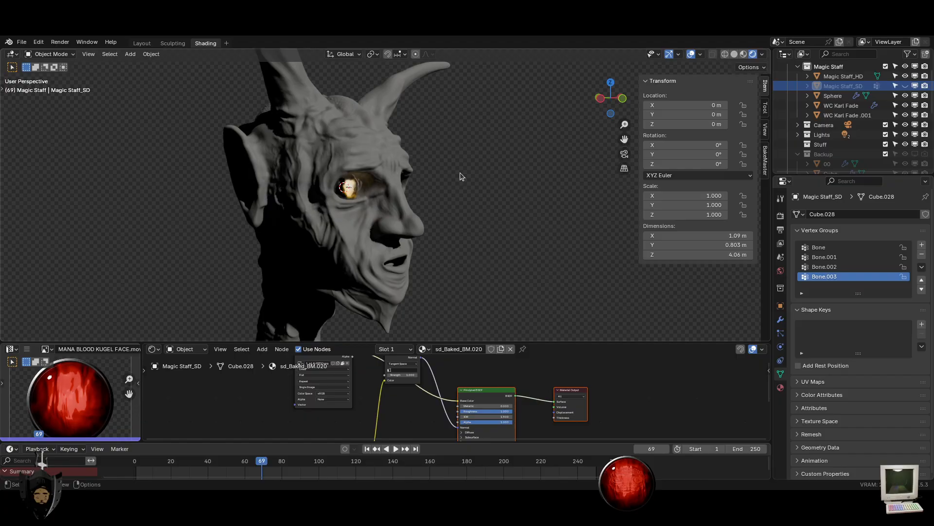
left_click(744, 54)
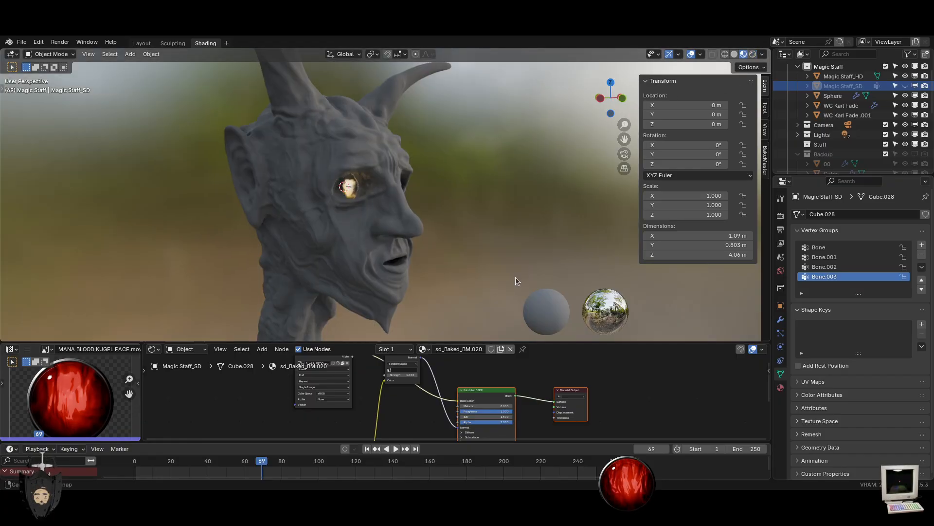
mouse_move(516, 277)
middle_mouse_down()
mouse_move(383, 267)
mouse_move(526, 277)
middle_mouse_up()
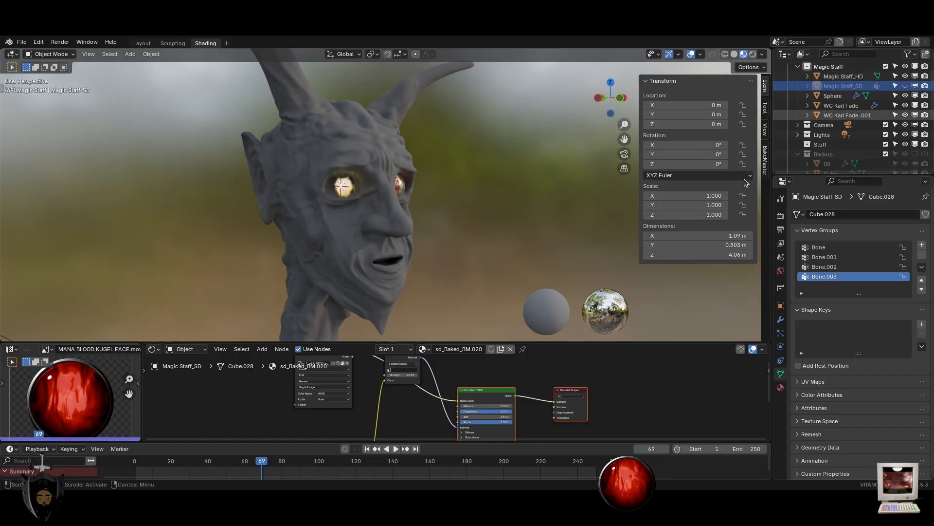
middle_click_drag(279, 240, 389, 183)
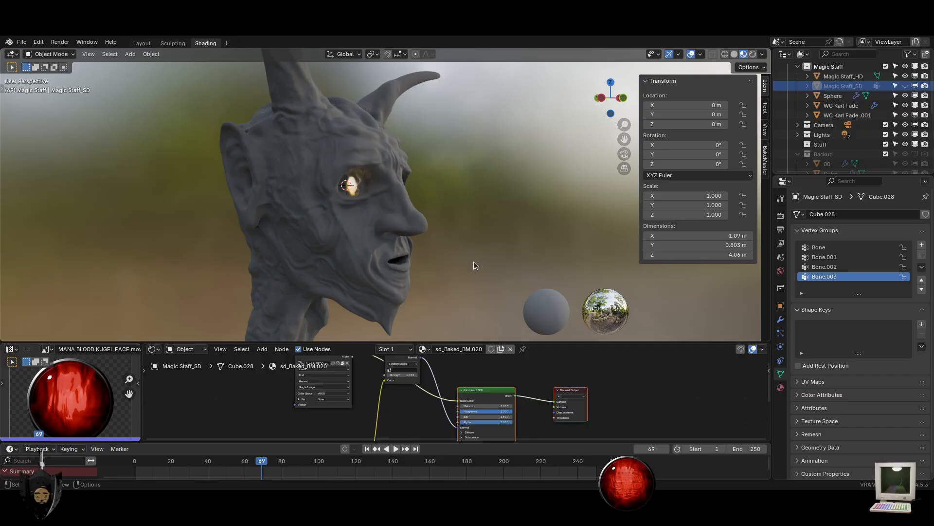
mouse_move(458, 268)
middle_mouse_down()
mouse_move(395, 236)
mouse_move(380, 241)
mouse_move(386, 296)
mouse_move(457, 238)
middle_mouse_up()
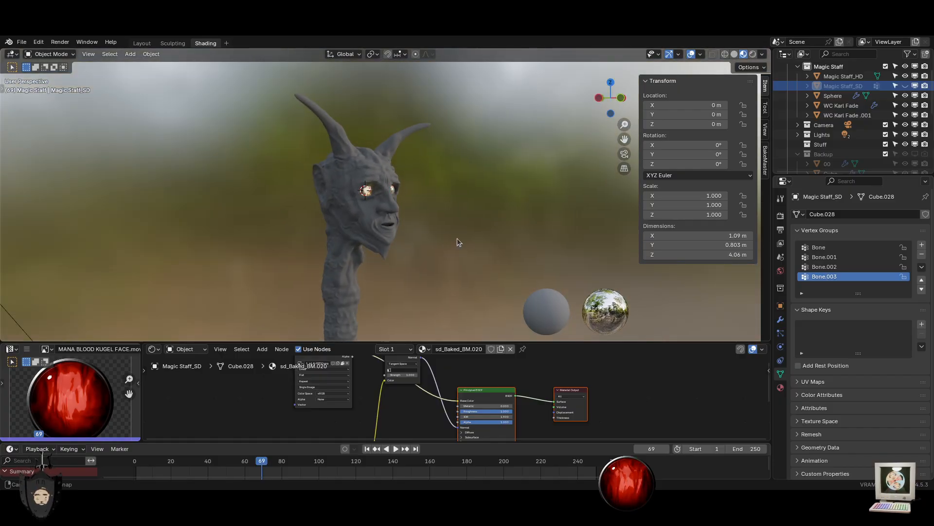
scroll(457, 238, "up", 2)
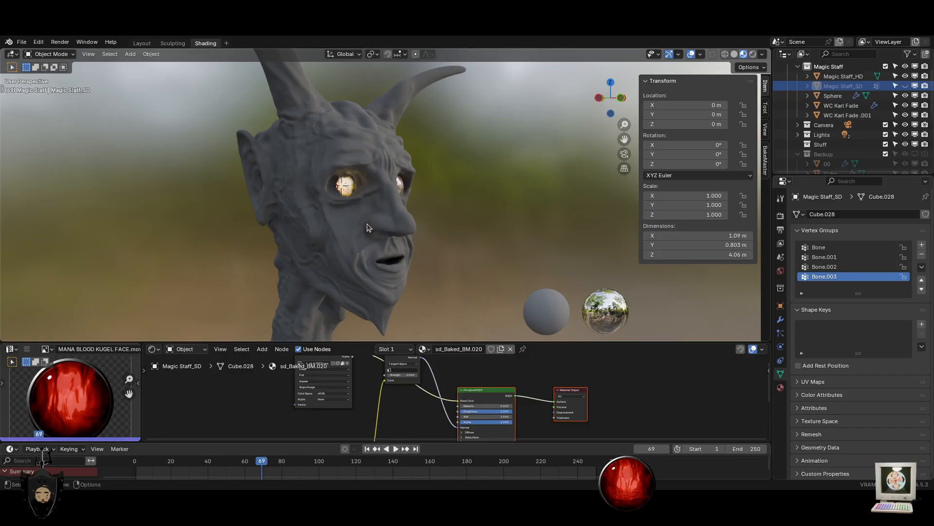
Return the viewport to Rendered shading without overlays and examine both eyes up close during playback
key("space")
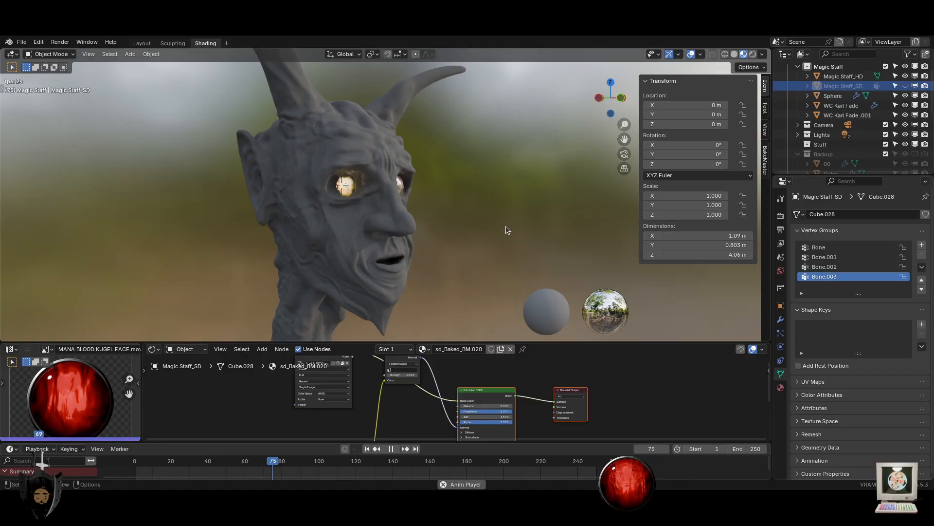
left_click(753, 54)
middle_click_drag(427, 197, 446, 201)
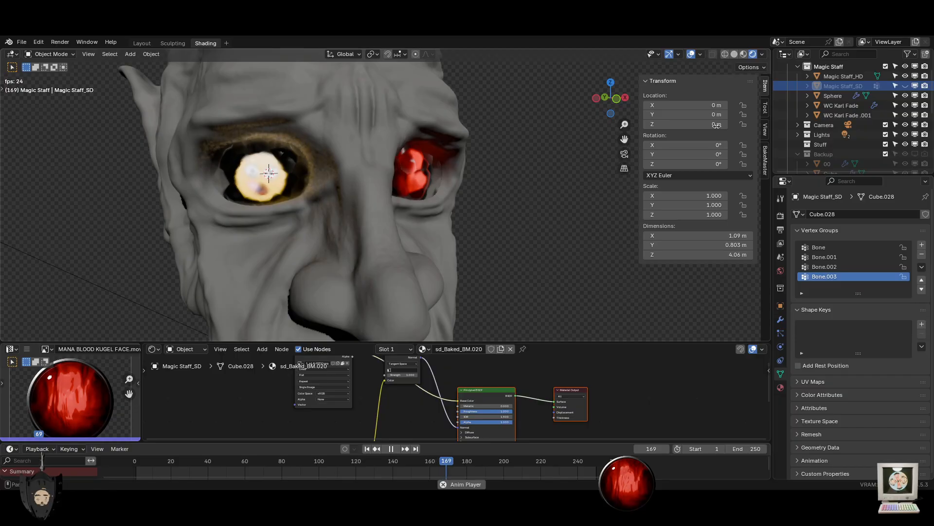
scroll(426, 222, "down", 4)
scroll(431, 259, "up", 5)
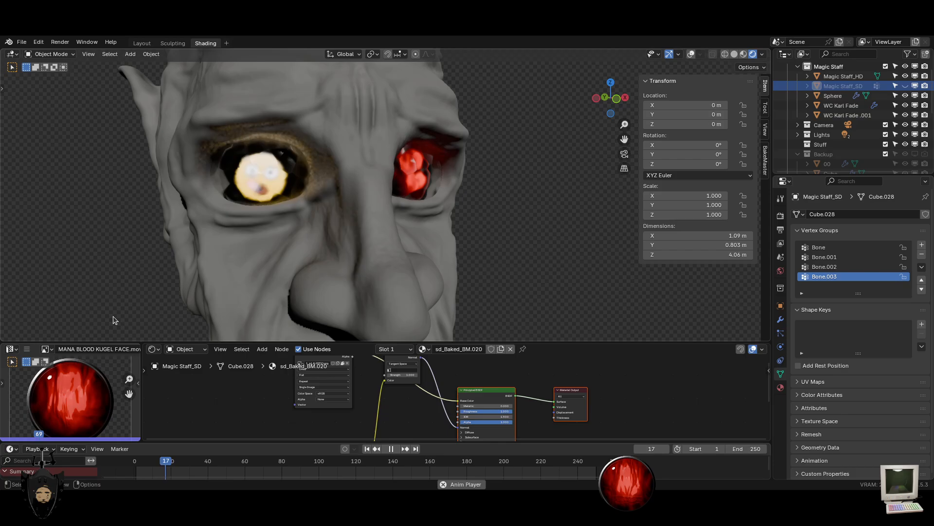
middle_click_drag(486, 268, 471, 268)
Select the eye Sphere, stop playback and darken its Principled BSDF Base Color to light grey
left_click(265, 185)
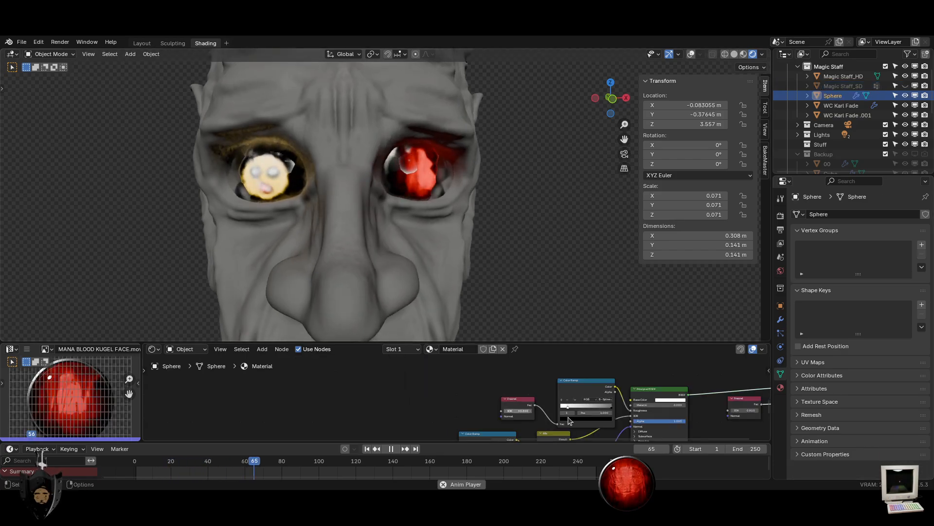
scroll(304, 223, "up", 2)
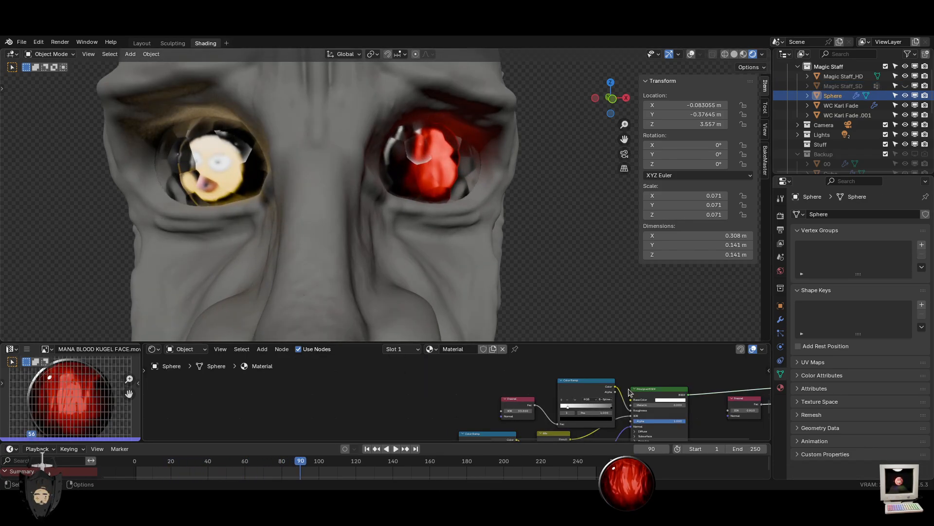
left_click(674, 401)
mouse_move(700, 323)
left_mouse_down()
mouse_move(700, 350)
mouse_move(699, 334)
left_mouse_up()
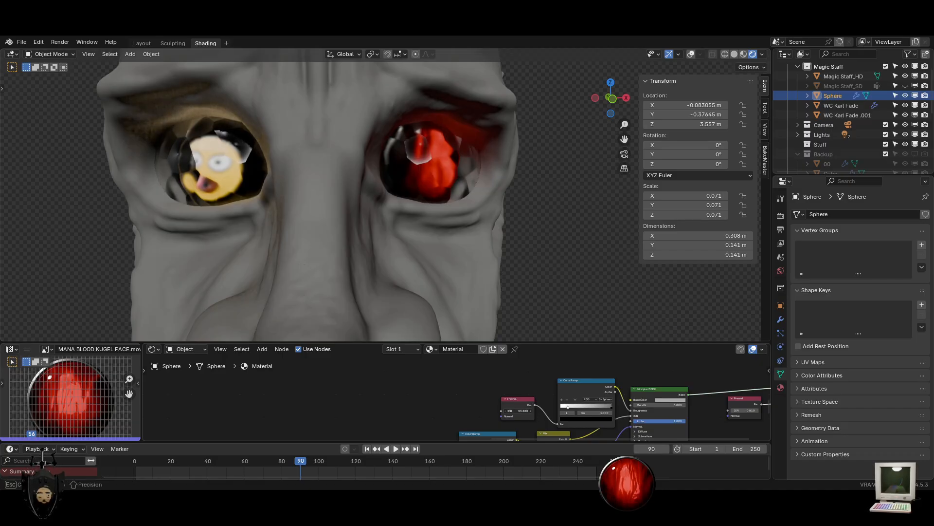
Try lowering the IOR of the Fresnel node that feeds the Color Ramp in the Sphere's material, and cancel it
left_click_drag(518, 411, 477, 410)
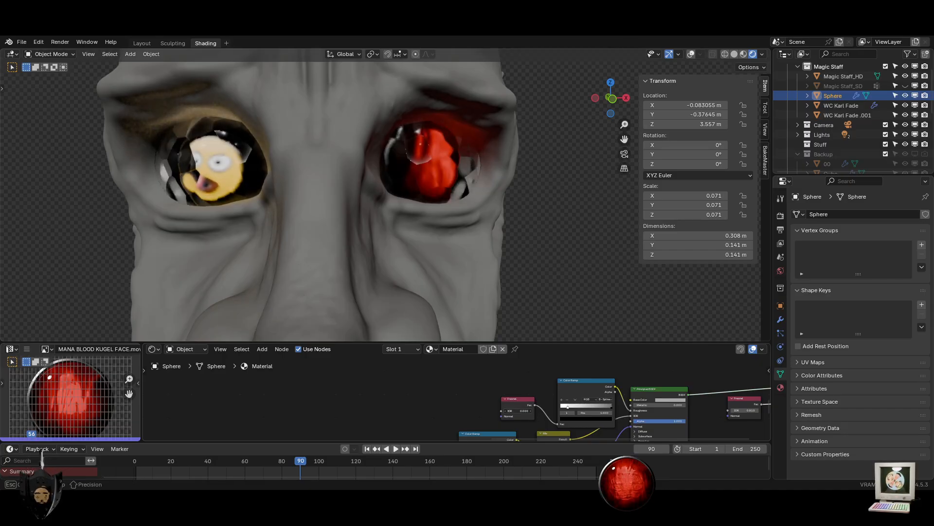
key("Escape")
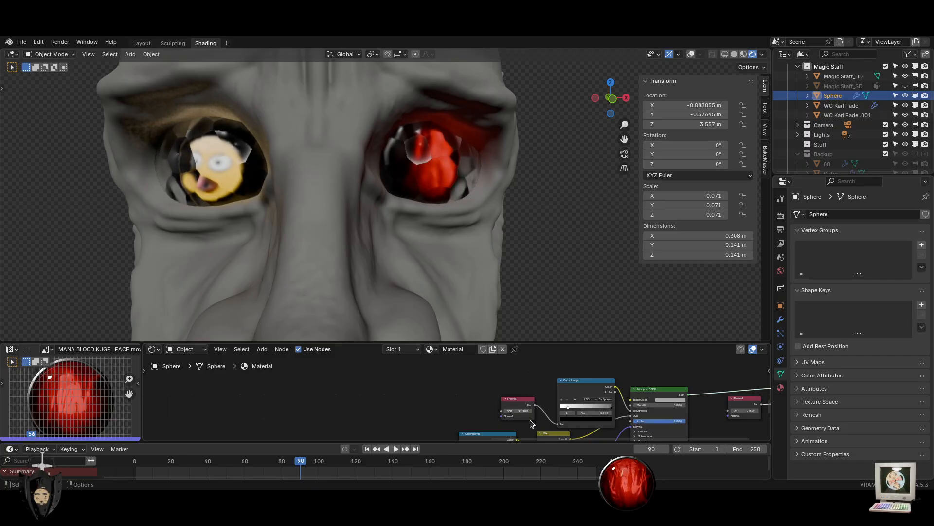
Try changing the stop positions and stop colour of the Color Ramp feeding the Sphere's Roughness, and undo the changes
scroll(570, 430, "up", 2)
middle_click_drag(680, 421, 591, 388)
mouse_move(564, 378)
left_mouse_down()
mouse_move(522, 382)
mouse_move(574, 378)
left_mouse_up()
key("ctrl+z")
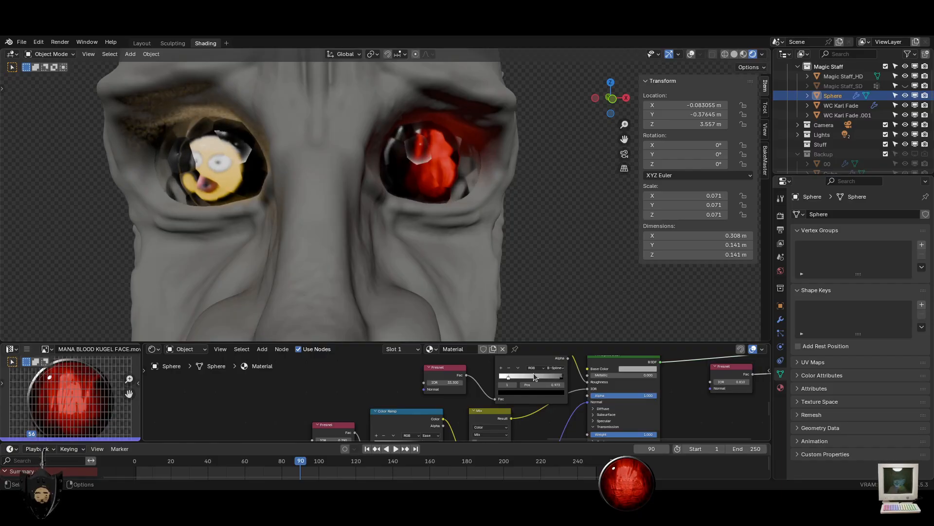
left_click(509, 378)
left_click(520, 393)
left_click_drag(554, 310, 554, 343)
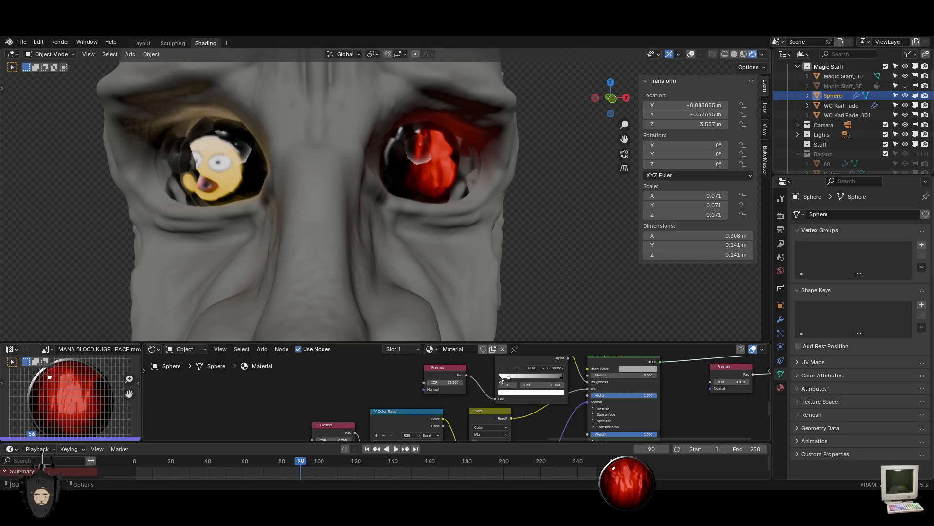
left_click_drag(559, 381, 440, 382)
key("ctrl+z")
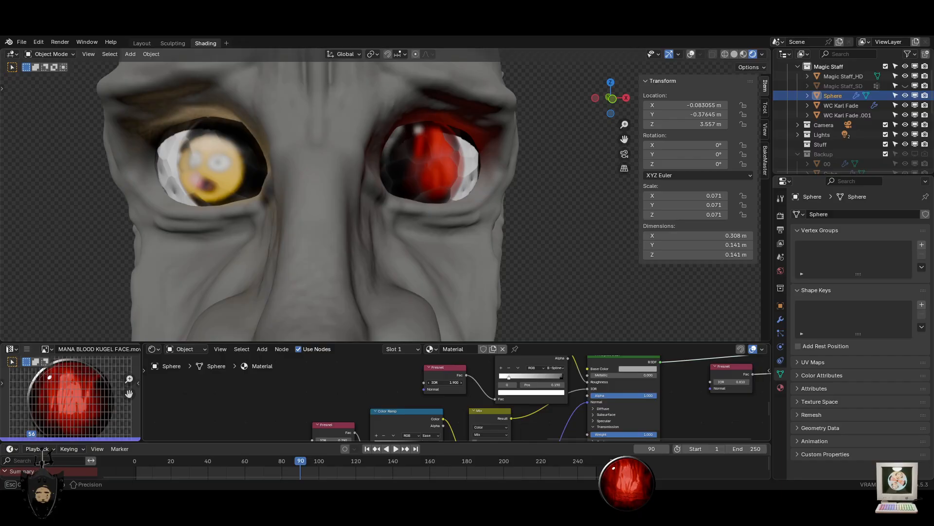
Move the Color Ramp's black stop close to the white stop and keep its colour black
left_click_drag(558, 376, 510, 380)
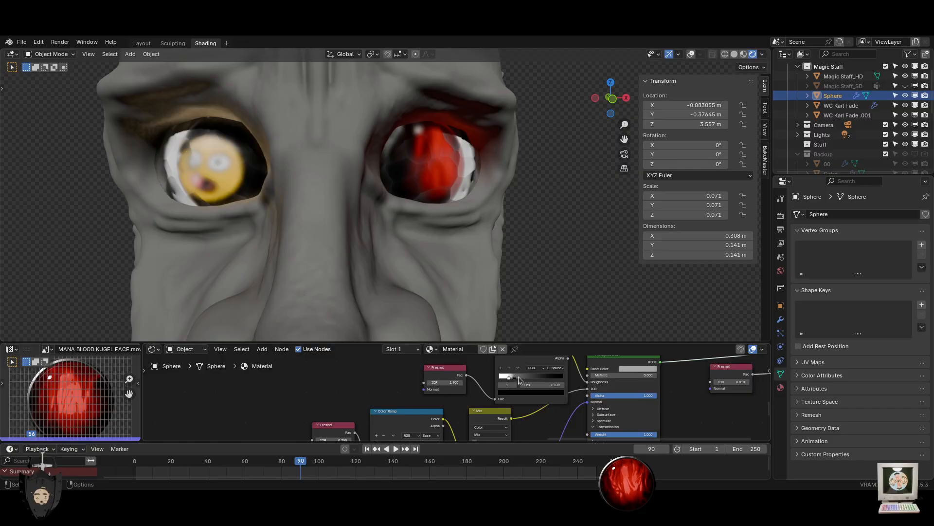
left_click(527, 397)
mouse_move(555, 338)
left_mouse_down()
mouse_move(554, 300)
mouse_move(553, 340)
left_mouse_up()
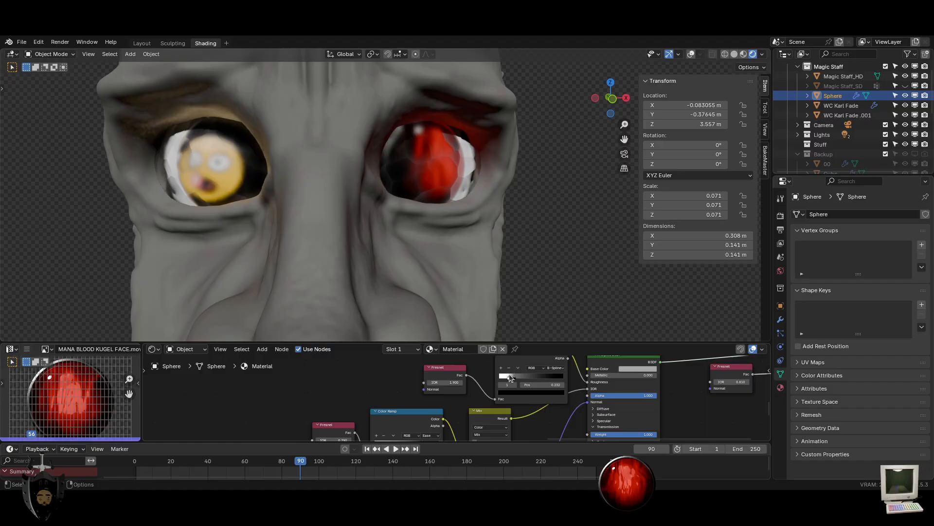
Try darkening the Color Ramp's white stop to grey, and restore it to white
left_click(509, 376)
left_click(530, 396)
left_click_drag(554, 295, 554, 314)
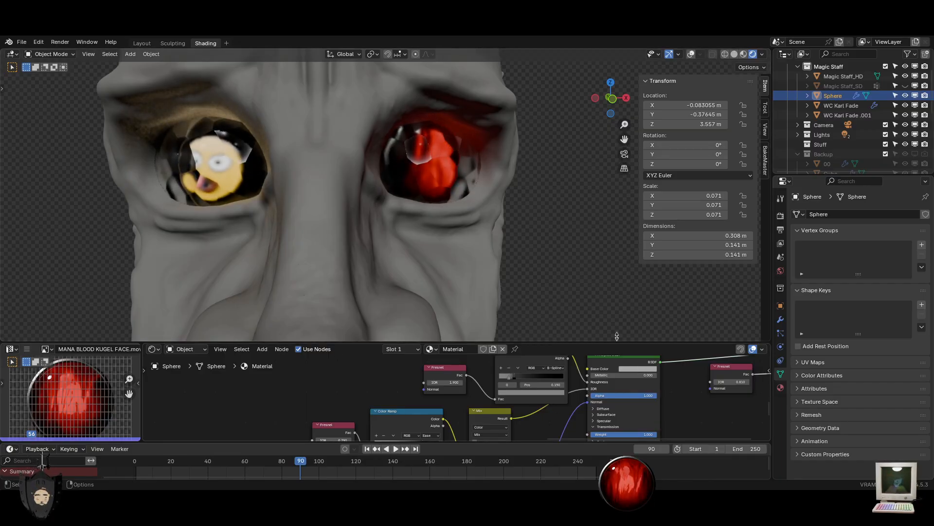
left_click(530, 392)
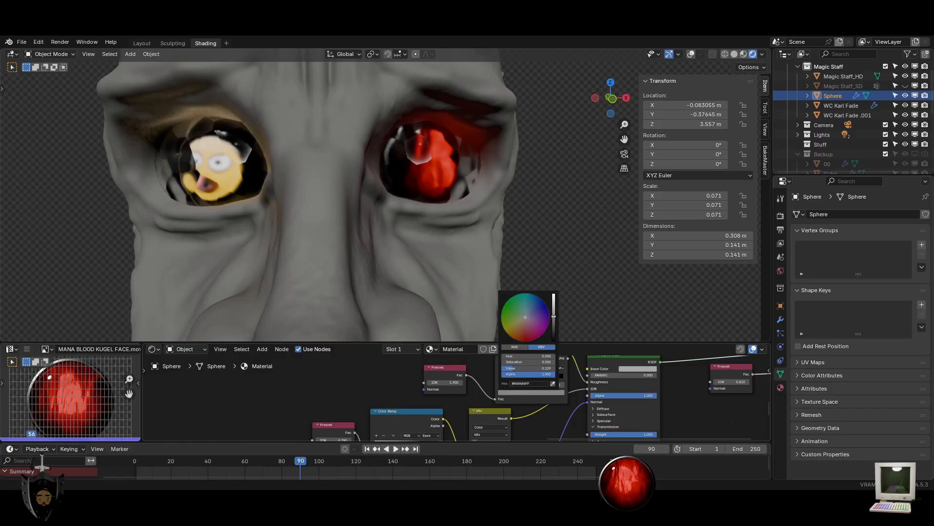
left_click_drag(553, 316, 553, 294)
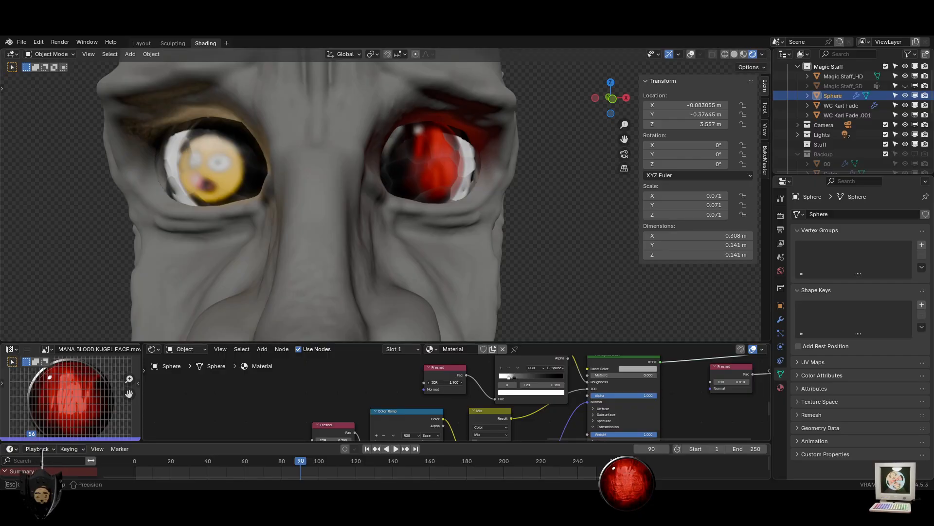
Try a different IOR on the Fresnel node and black stop position on its Color Ramp, check the eye from the side, and undo
mouse_move(445, 382)
left_mouse_down()
mouse_move(467, 382)
mouse_move(443, 382)
mouse_move(455, 382)
left_mouse_up()
left_click_drag(515, 377, 522, 381)
left_click_drag(450, 382, 465, 382)
middle_click_drag(298, 167, 330, 211)
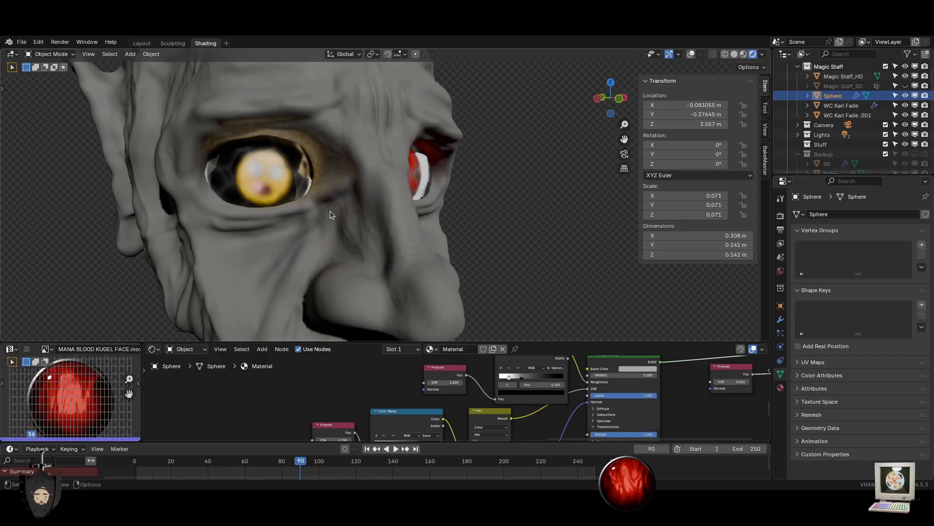
key("ctrl+z")
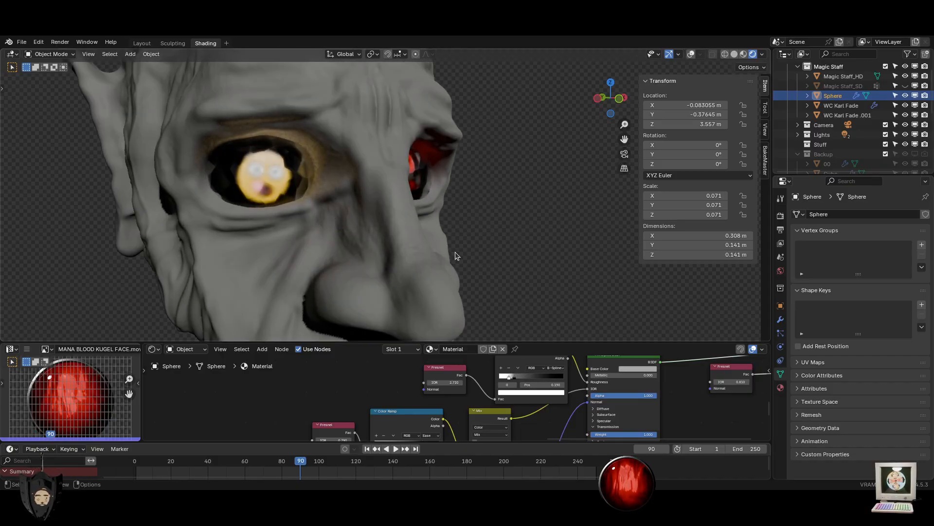
Play the animation and examine both eyes from the front, close up and from further away
middle_click_drag(490, 255, 515, 251)
key("space")
key("KP_1")
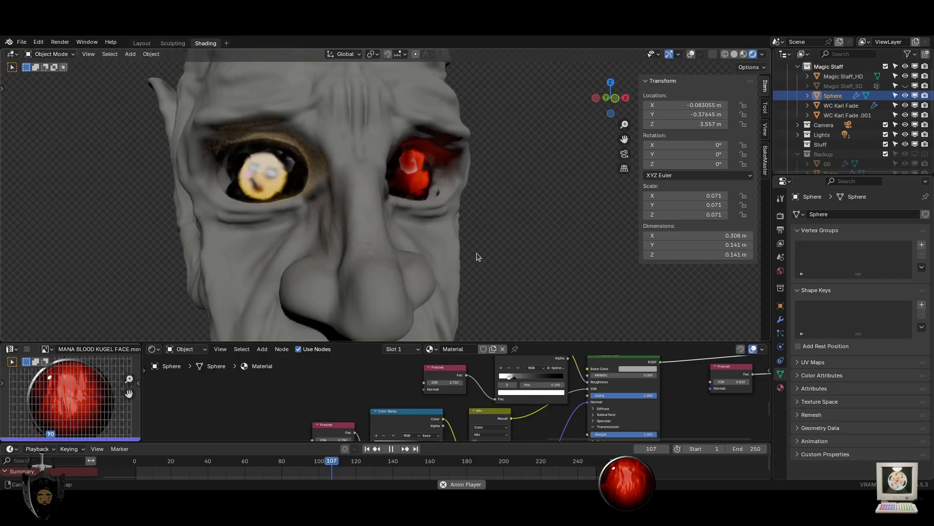
scroll(477, 285, "up", 3)
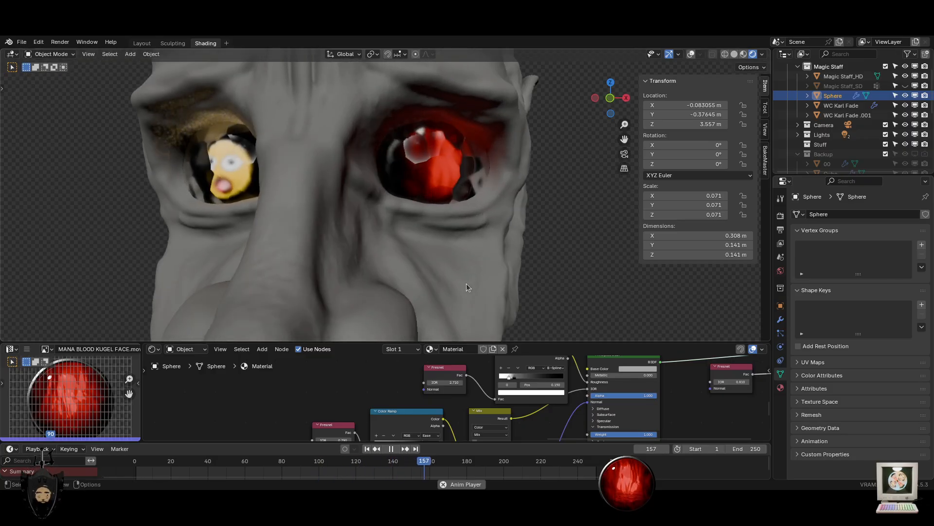
scroll(466, 283, "down", 4)
scroll(491, 289, "up", 4)
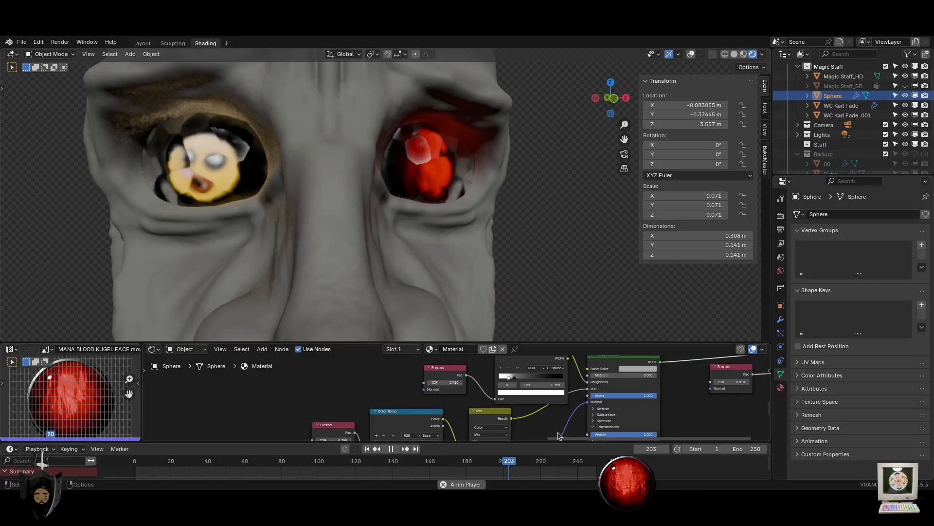
Raise the IOR of the Fresnel node feeding the Color Ramp, check the eye from the side, and stop playback
left_click_drag(445, 382, 452, 382)
scroll(323, 189, "down", 3)
middle_click_drag(329, 224, 485, 249)
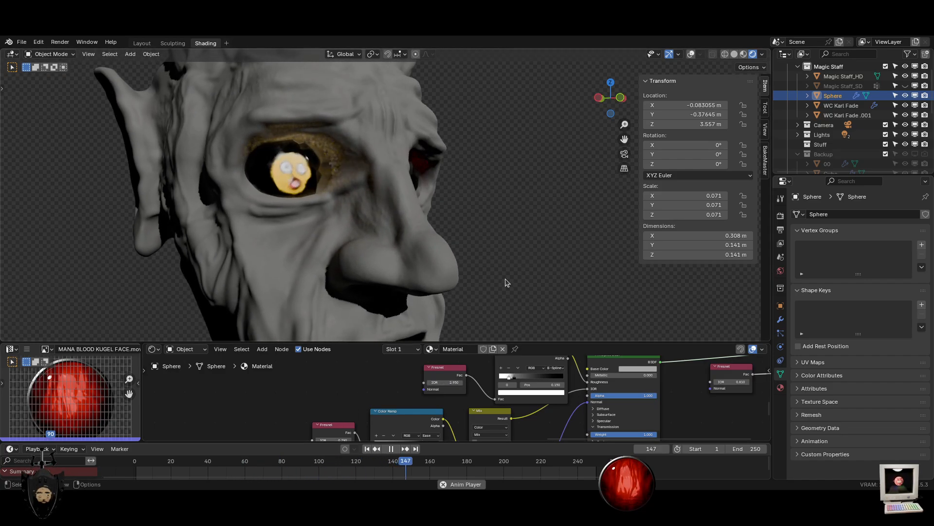
key("space")
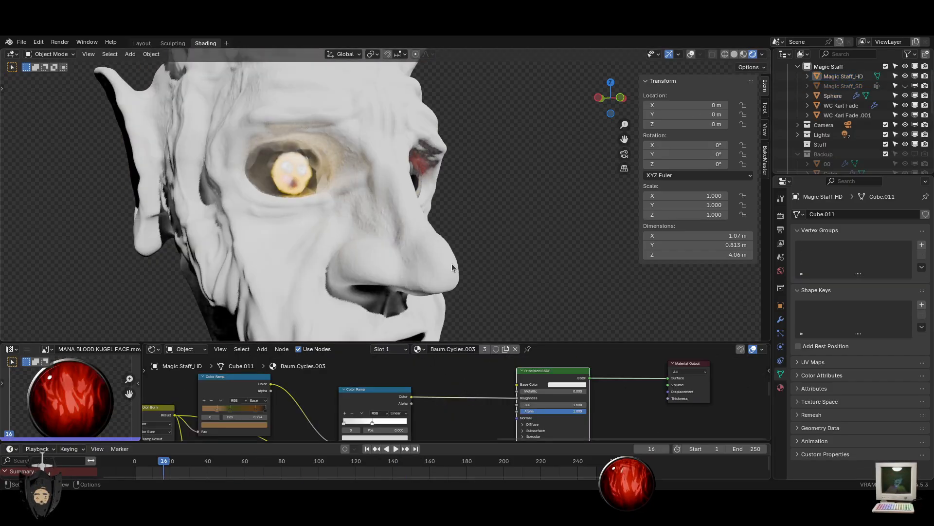
Undo the Magic Staff_HD Base Color change and the preceding edits to the eye material
key("ctrl+z")
key("ctrl+z")
key("ctrl+z")
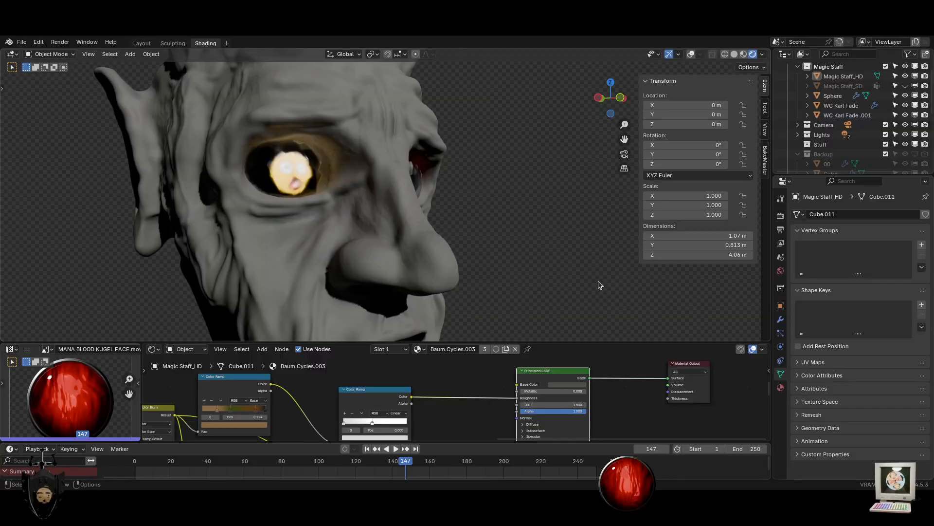
Select and frame the eye Sphere, try lowering the IOR of the Fresnel node feeding its Roughness Color Ramp, and undo it
left_click(305, 181)
key("KP_Decimal")
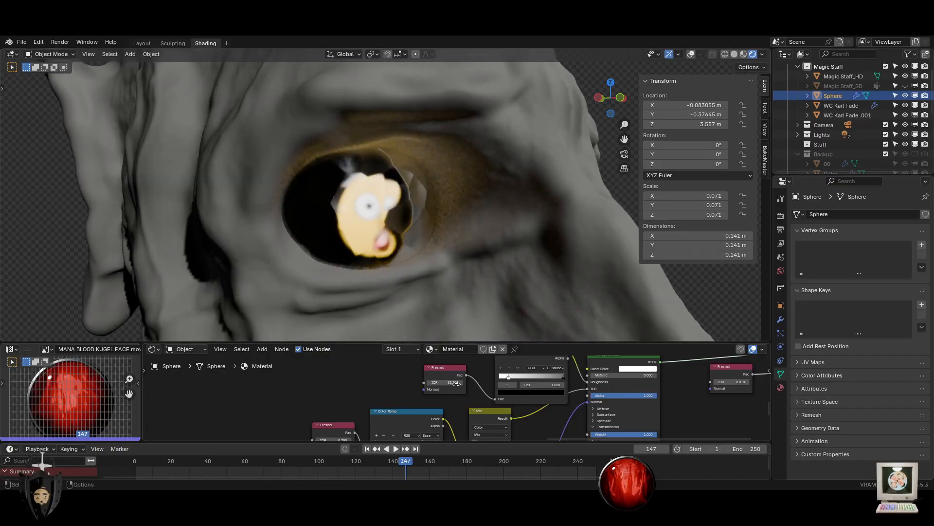
mouse_move(456, 383)
left_mouse_down()
mouse_move(504, 383)
mouse_move(446, 383)
left_mouse_up()
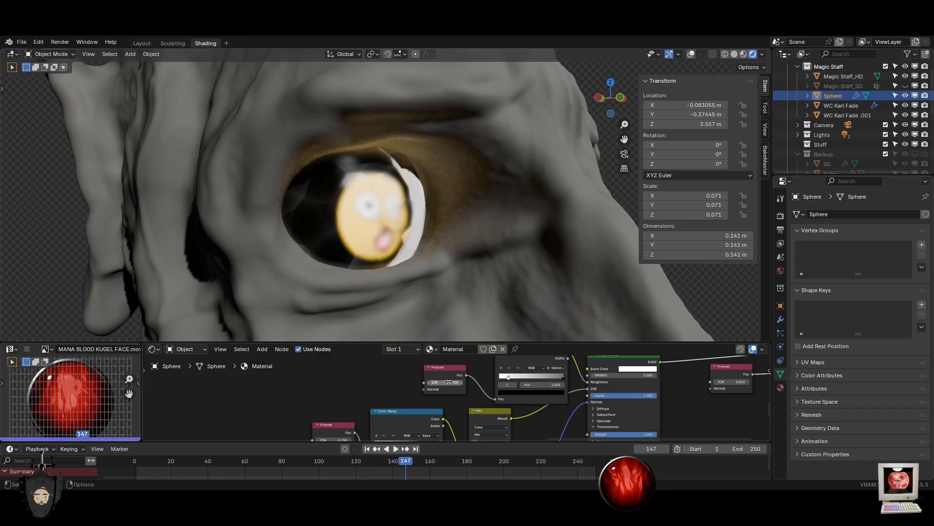
middle_click_drag(494, 233, 454, 252)
scroll(445, 240, "down", 5)
scroll(446, 244, "down", 4)
key("ctrl+z")
scroll(454, 253, "up", 4)
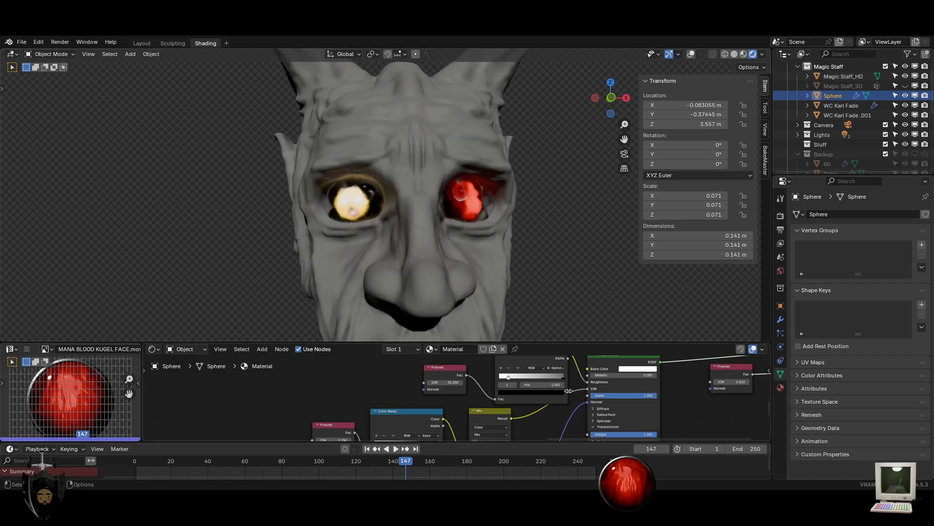
Move the black stop of the Roughness Color Ramp slightly inward toward the white stop
mouse_move(527, 376)
left_mouse_down()
mouse_move(562, 379)
mouse_move(487, 377)
mouse_move(515, 375)
left_mouse_up()
key("ctrl+z")
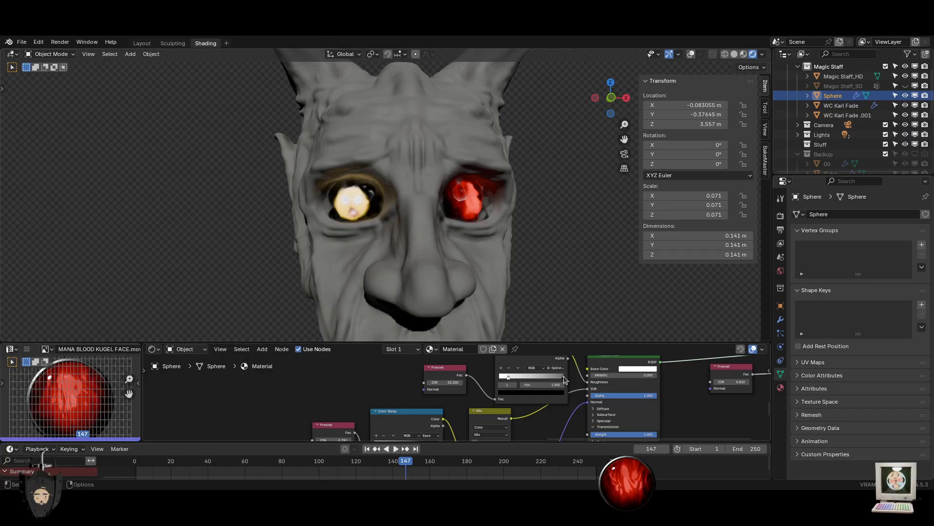
mouse_move(561, 376)
left_mouse_down()
mouse_move(541, 373)
mouse_move(564, 377)
left_mouse_up()
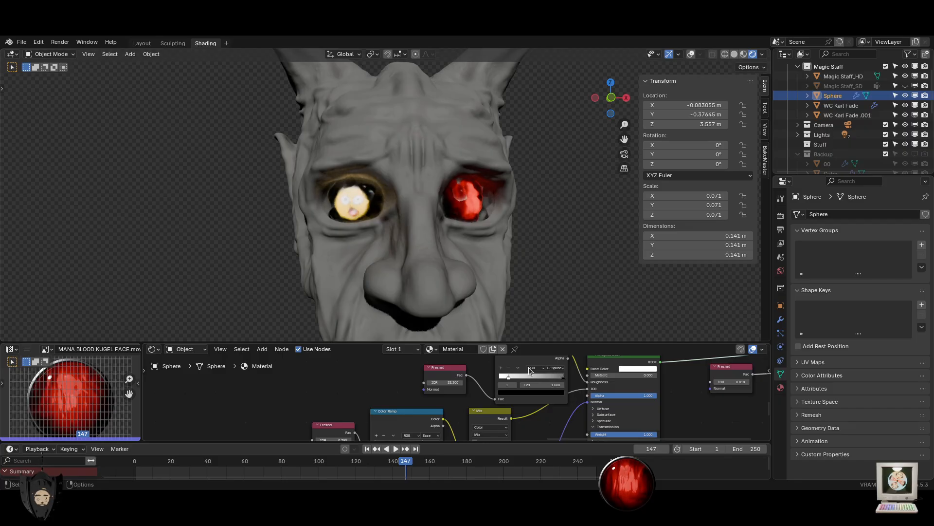
scroll(540, 324, "up", 2)
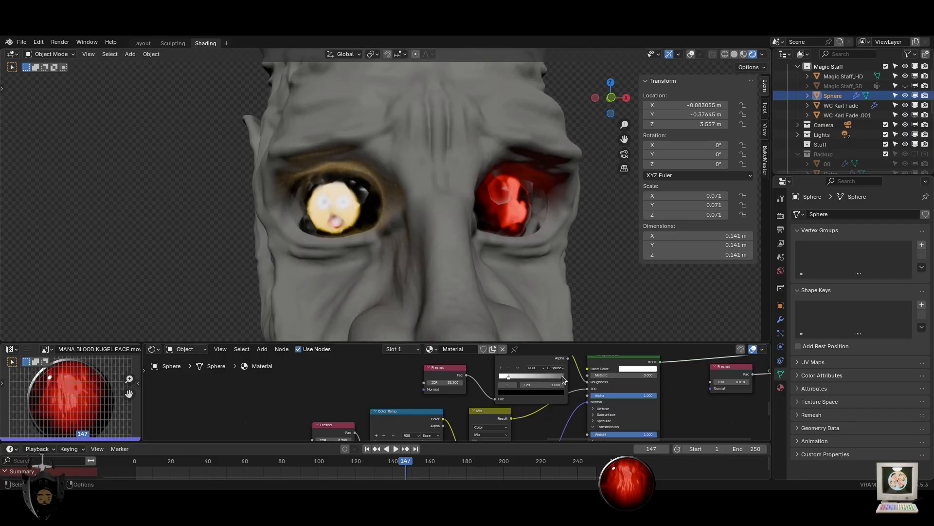
left_click_drag(557, 380, 544, 379)
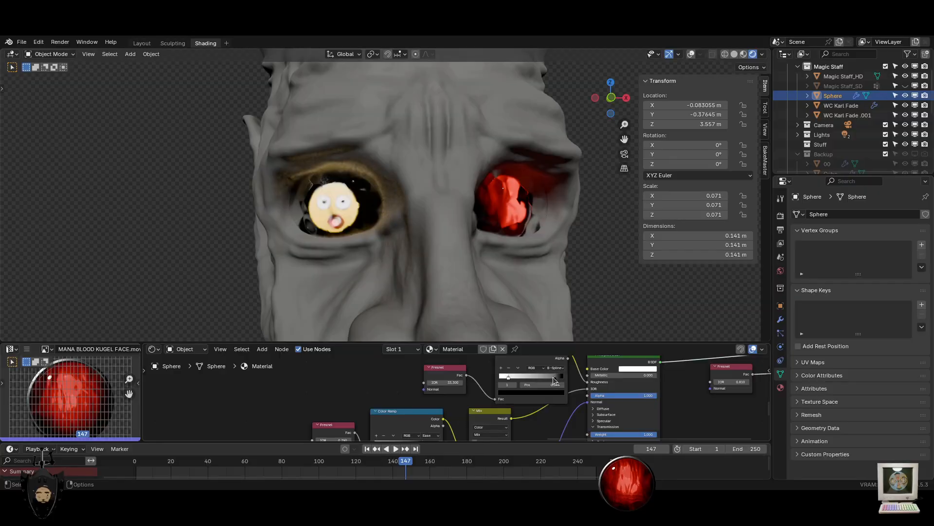
Maximize the node editor and move the upper Fresnel and Color Ramp nodes further away from the Principled BSDF
scroll(457, 396, "down", 2)
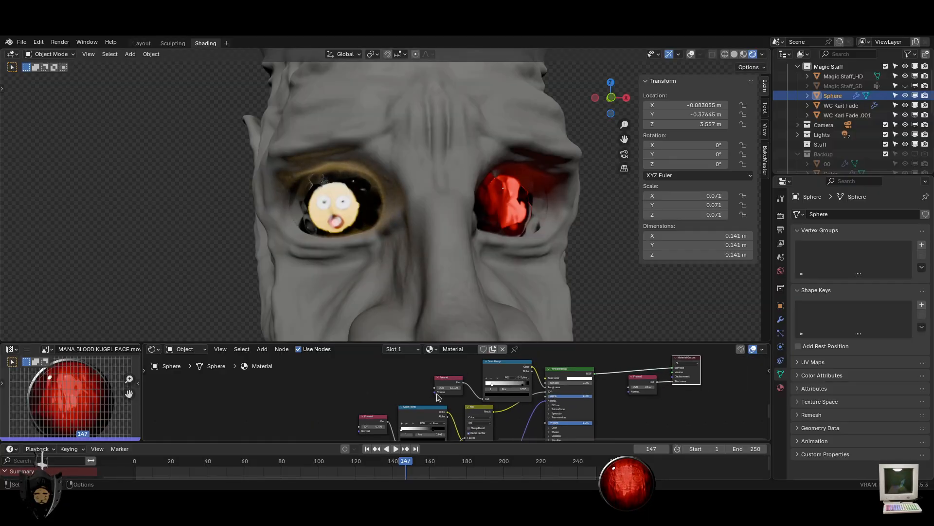
key("ctrl+space")
scroll(465, 272, "down", 3)
left_click_drag(420, 218, 514, 265)
key("g")
left_click(319, 218)
Insert a duplicate of the Mix node into the Roughness link, drive its Factor with the Voronoi's Color Ramp, and restore the layout
scroll(507, 287, "up", 2)
left_click(508, 287)
key("shift+d")
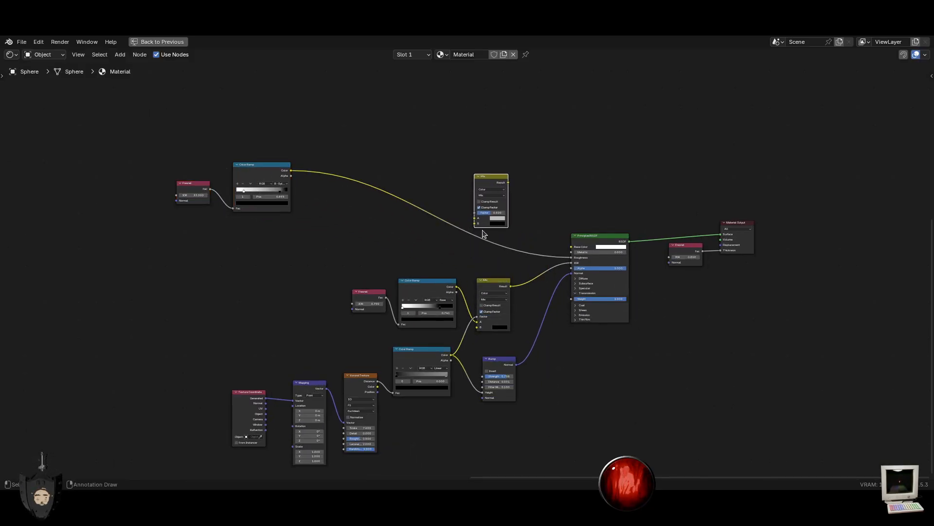
left_click(496, 260)
scroll(495, 260, "up", 2)
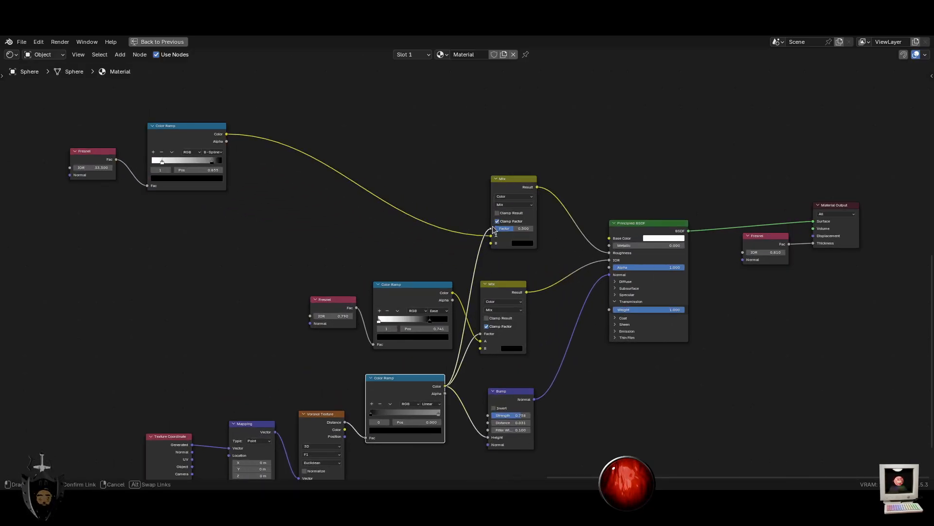
key("ctrl+space")
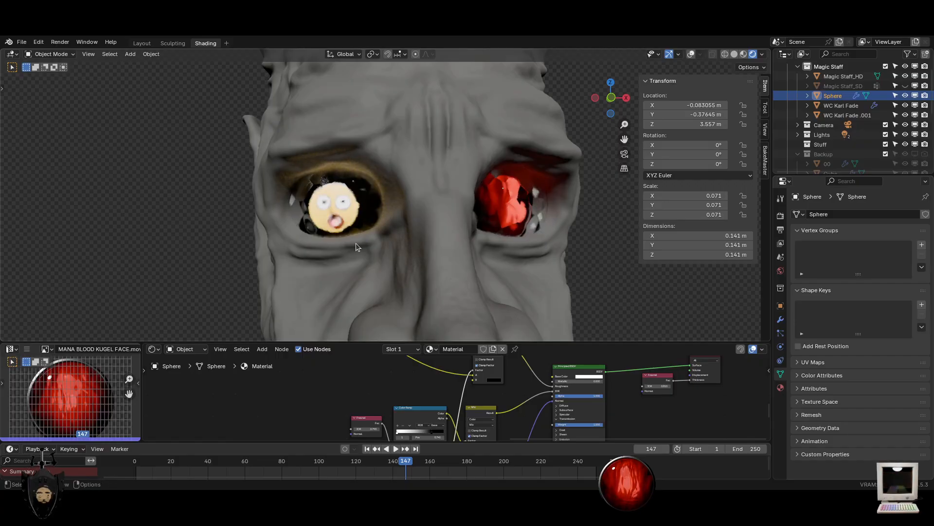
Set the new Mix node's B colour to white and check the eye from the front and the side
scroll(358, 260, "up", 5)
middle_click_drag(413, 381, 475, 411)
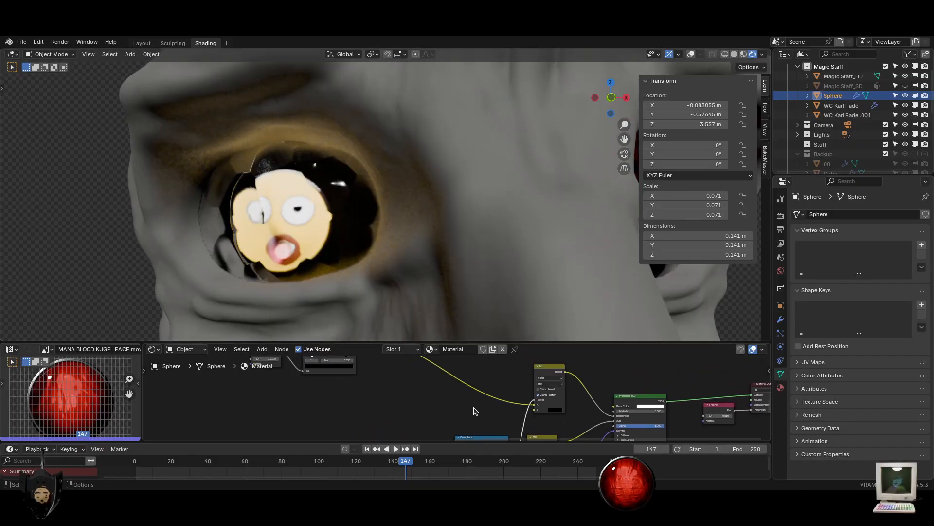
left_click(557, 410)
left_click_drag(590, 371, 590, 338)
scroll(294, 255, "down", 5)
middle_click_drag(294, 255, 325, 254)
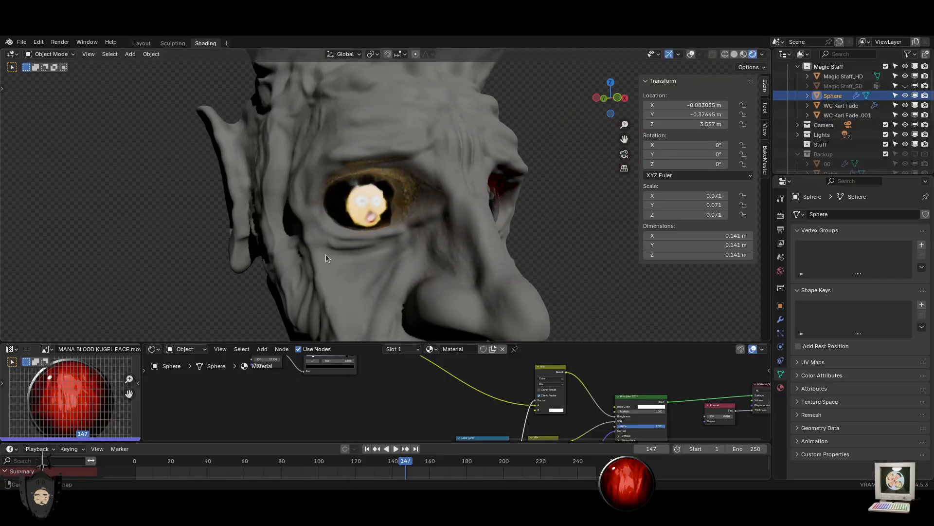
Set the new Mix node's B colour to black and move the Color Ramp link from its A input to B
scroll(351, 259, "up", 5)
middle_click_drag(390, 417, 444, 355)
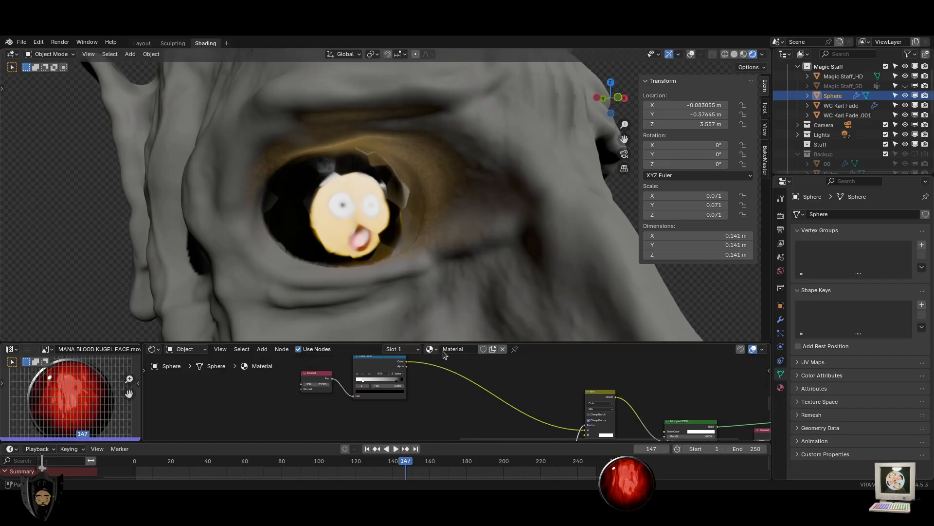
middle_click_drag(455, 405, 455, 398)
left_click(608, 426)
left_click_drag(640, 374, 639, 390)
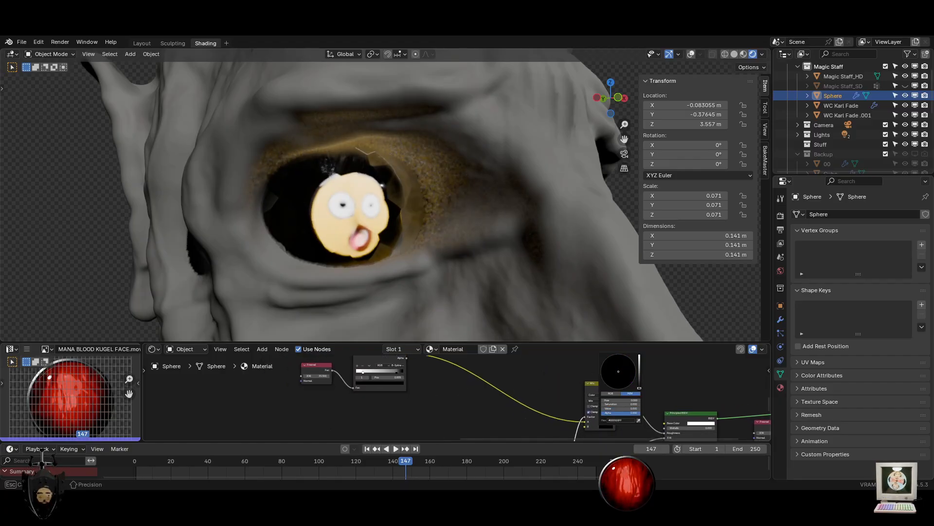
left_click(585, 426)
left_click_drag(585, 422, 585, 427)
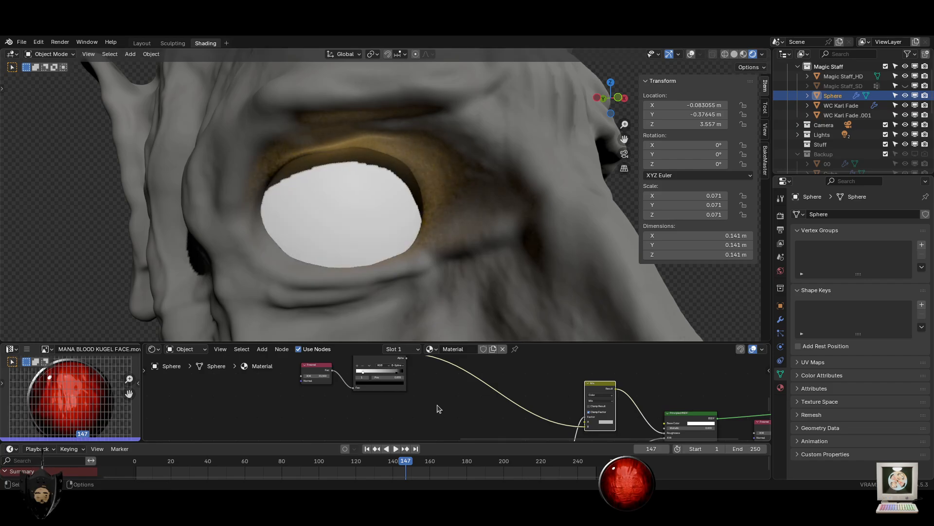
Lower the IOR of the Fresnel node behind the new Mix node and adjust the Color Ramp it feeds, checking the eye close up
scroll(349, 241, "up", 3)
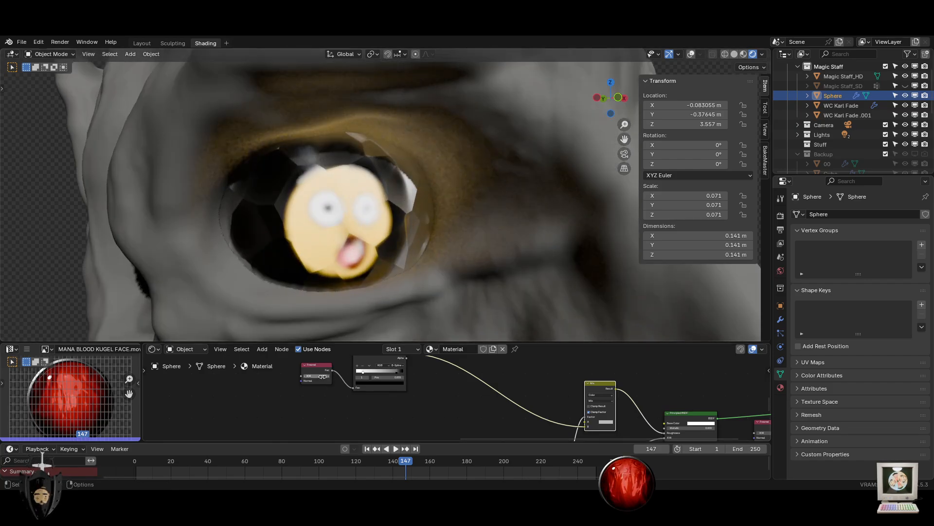
left_click_drag(317, 376, 283, 376)
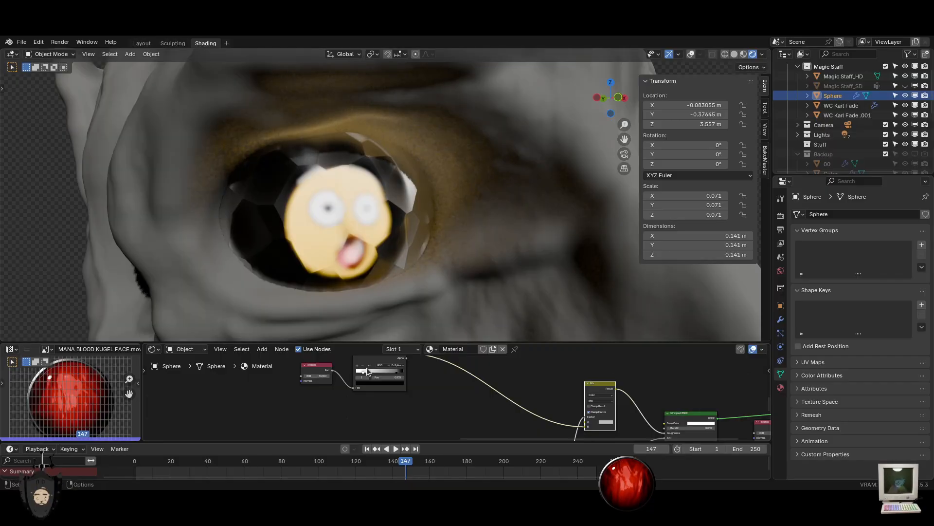
left_click_drag(378, 376, 168, 377)
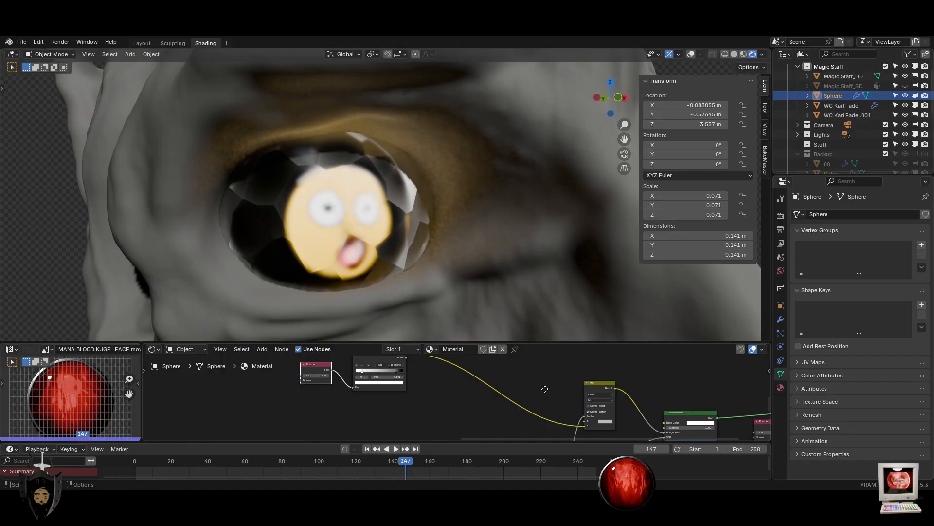
Swap the new Mix node's links so the Fresnel's Color Ramp drives Factor and the other ramp feeds A, and inspect the eye
middle_click_drag(610, 428, 515, 389)
mouse_move(492, 377)
left_mouse_down()
mouse_move(490, 390)
mouse_move(488, 381)
left_mouse_up()
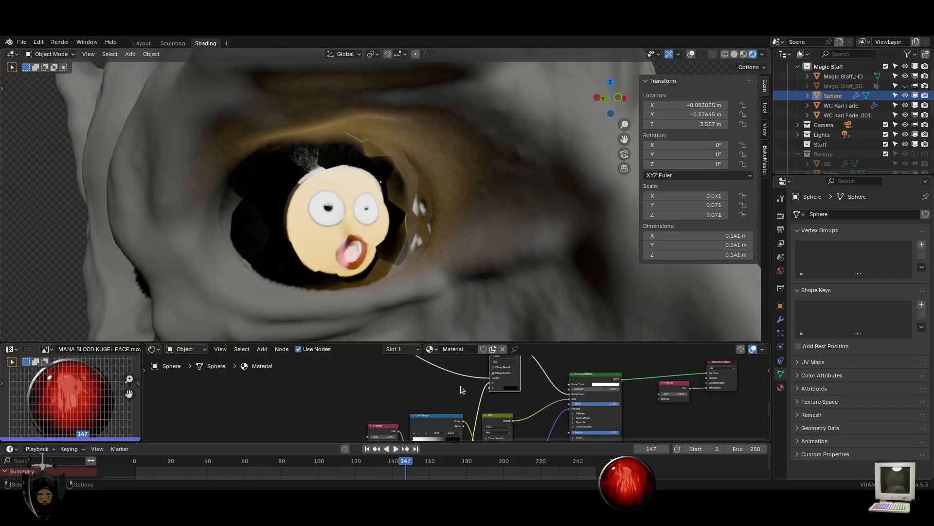
mouse_move(459, 247)
middle_mouse_down()
mouse_move(418, 249)
mouse_move(455, 241)
middle_mouse_up()
scroll(375, 253, "down", 2)
scroll(475, 236, "down", 4)
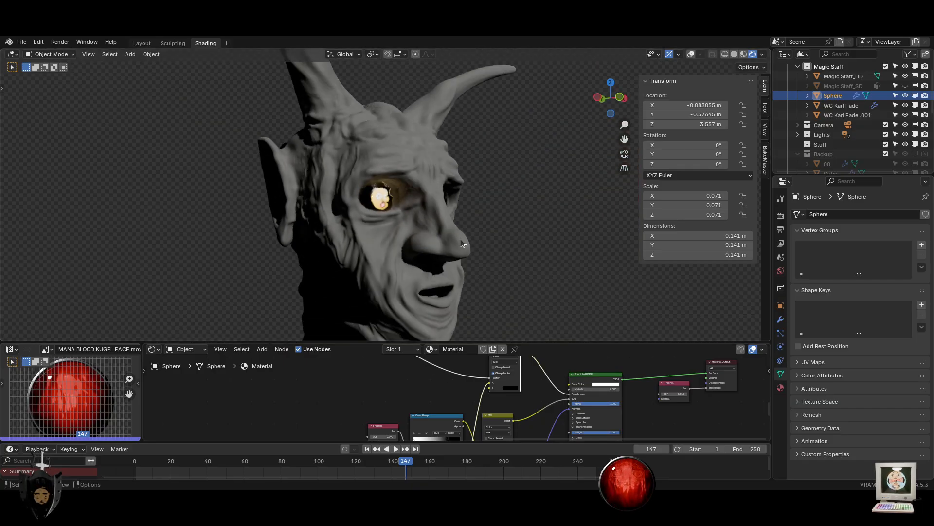
scroll(460, 239, "up", 4)
scroll(274, 392, "up", 5)
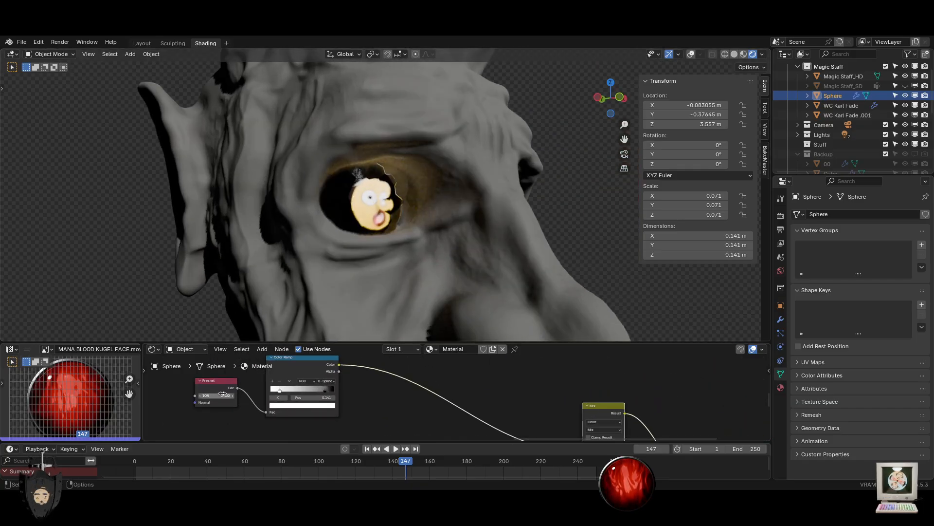
Raise the IOR of the Fresnel node driving the Roughness Mix and check both eyes from several angles with the animation playing
left_click_drag(223, 394, 283, 394)
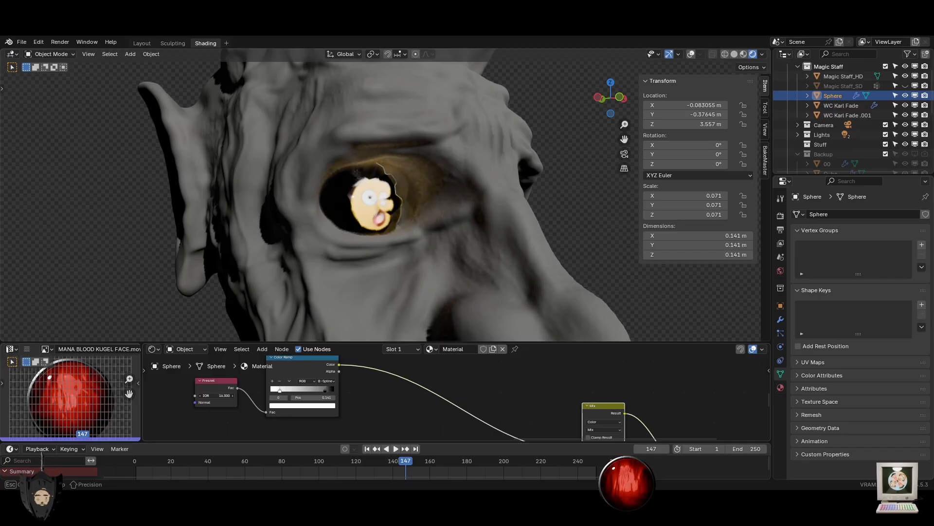
middle_click_drag(436, 259, 399, 258)
left_click(595, 261)
scroll(595, 260, "down", 3)
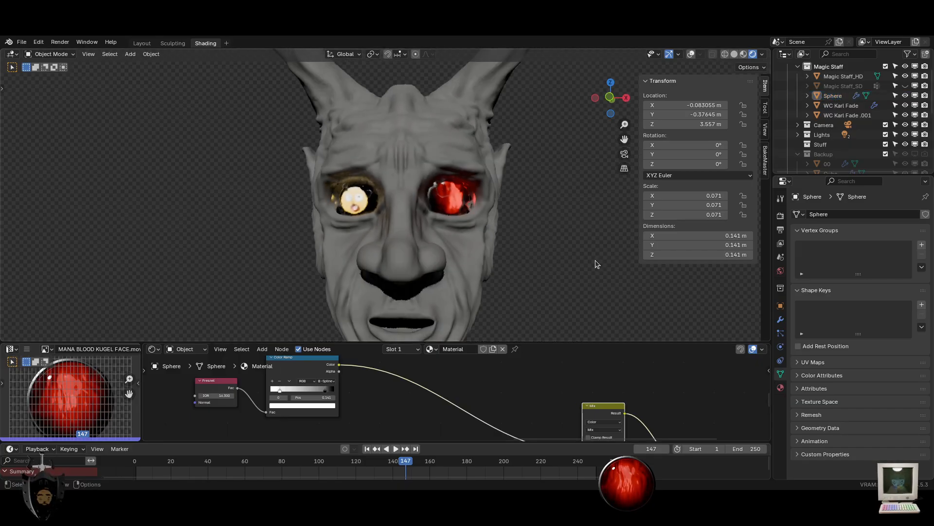
middle_click_drag(595, 260, 536, 258)
middle_click_drag(332, 254, 445, 244)
scroll(446, 244, "up", 2)
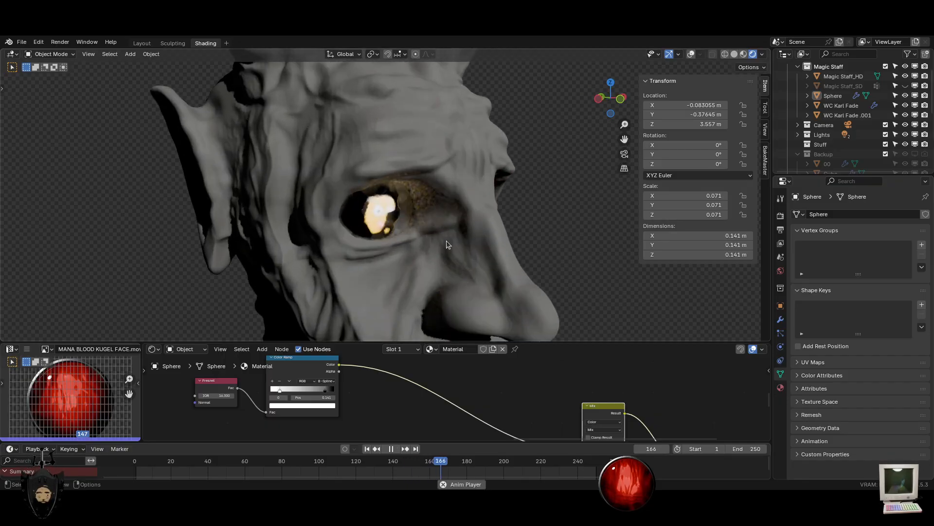
scroll(451, 252, "up", 5)
key("space")
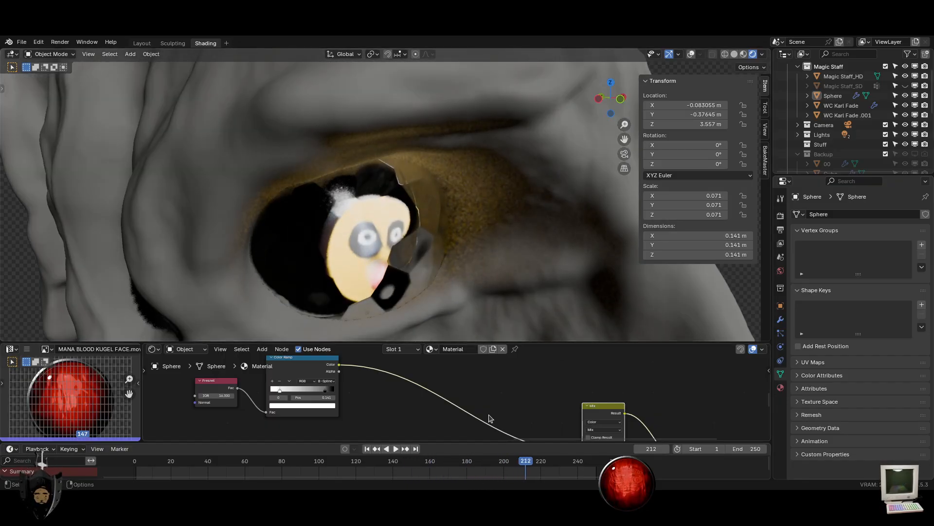
left_click_drag(221, 396, 234, 396)
Set the Roughness Mix node's B colour to white and play the animation to compare the two eyes
middle_click_drag(474, 417, 447, 415)
left_click(583, 390)
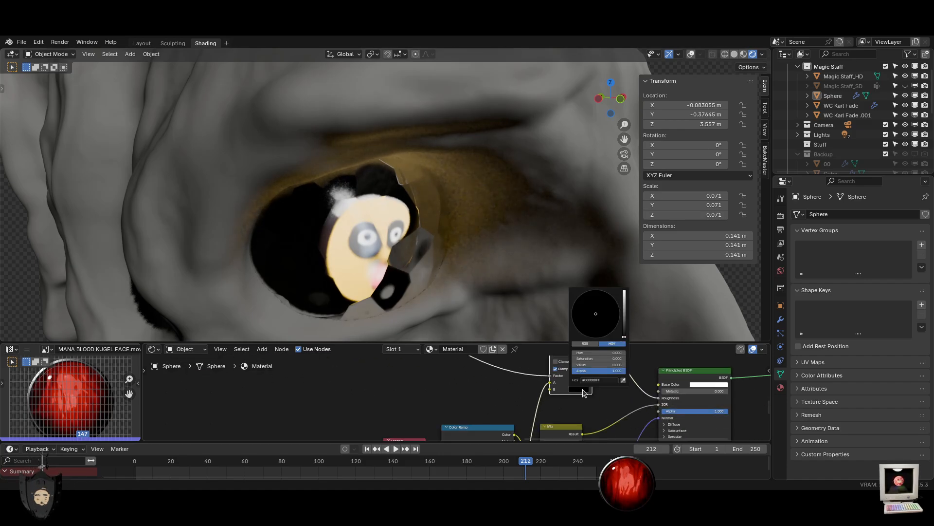
left_click_drag(627, 336, 625, 290)
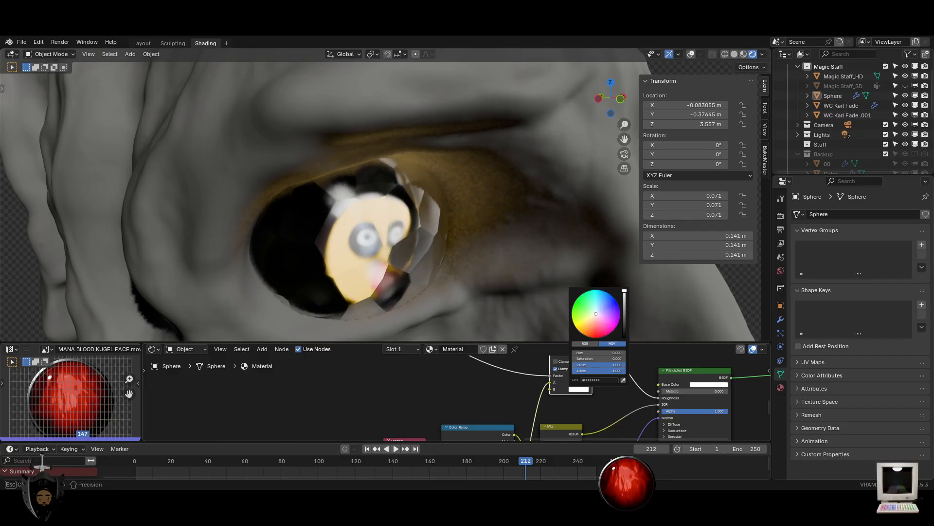
key("space")
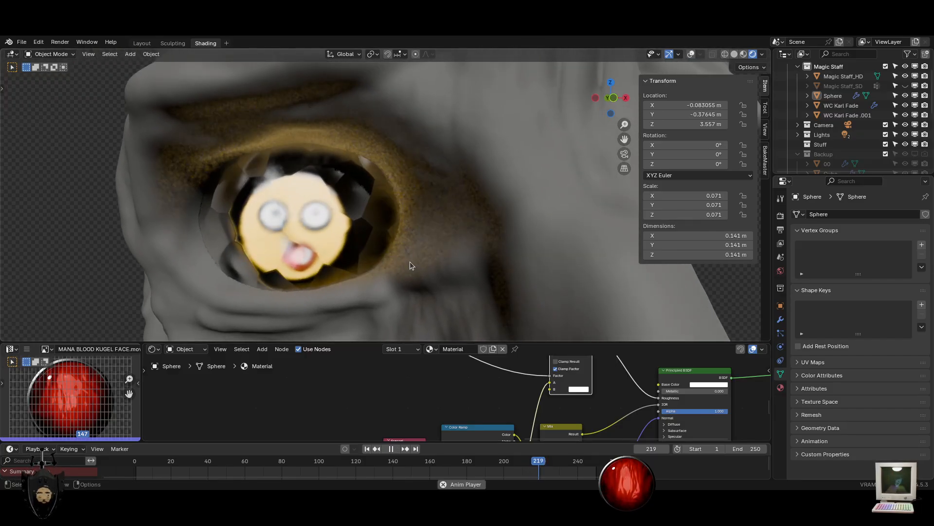
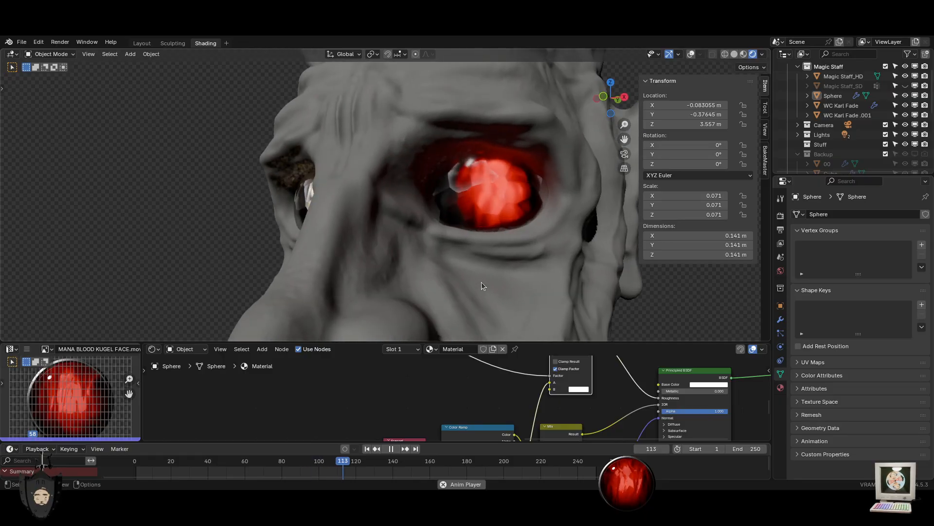
Darken the Roughness Mix node's B colour to light grey and check both eyes from close up and far away
left_click(578, 389)
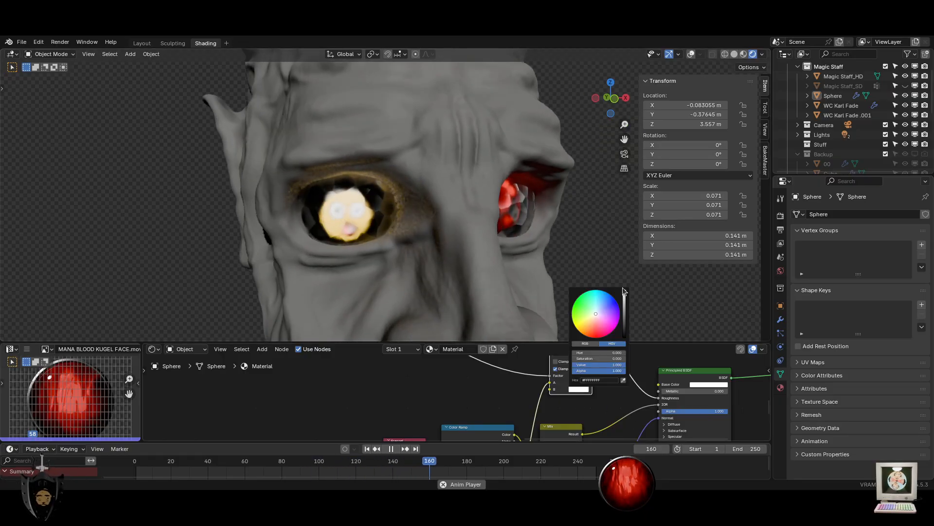
mouse_move(623, 299)
left_mouse_down()
mouse_move(625, 334)
mouse_move(624, 290)
mouse_move(624, 313)
mouse_move(624, 299)
left_mouse_up()
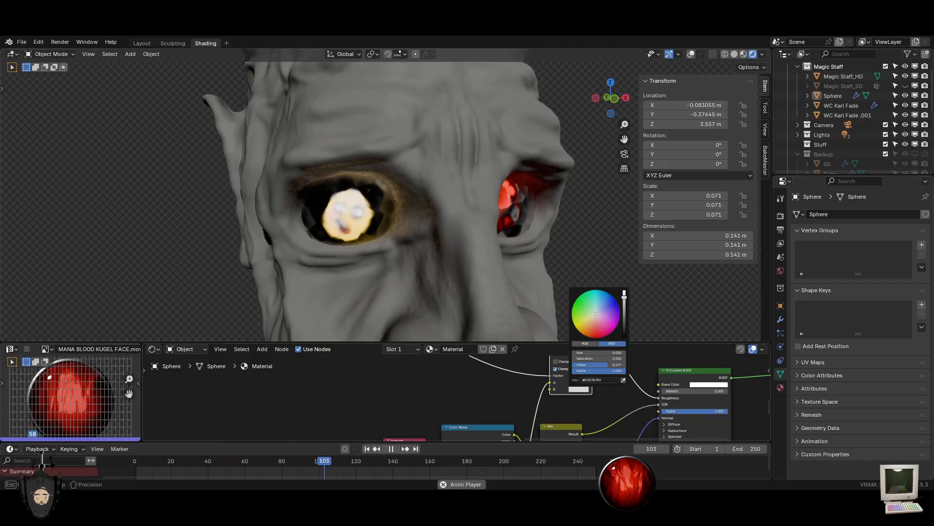
key("space")
middle_click_drag(542, 277, 506, 271)
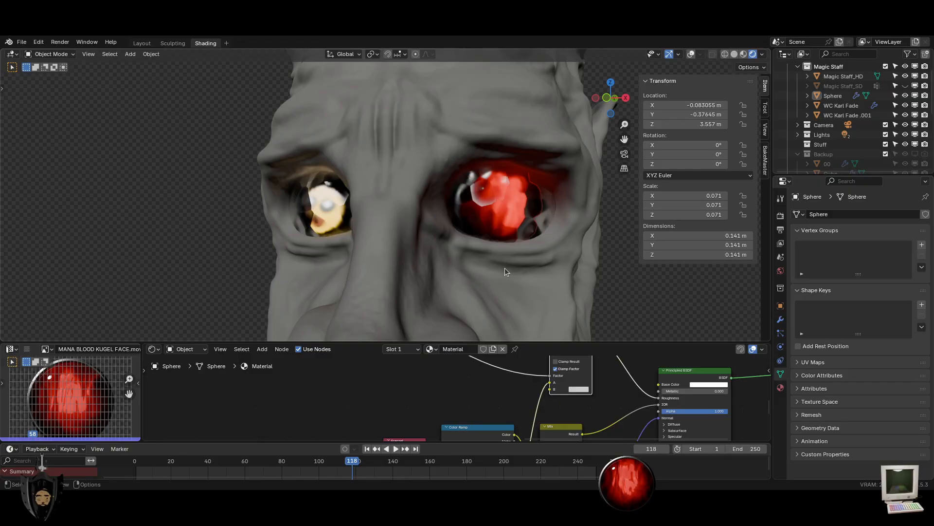
scroll(506, 269, "down", 6)
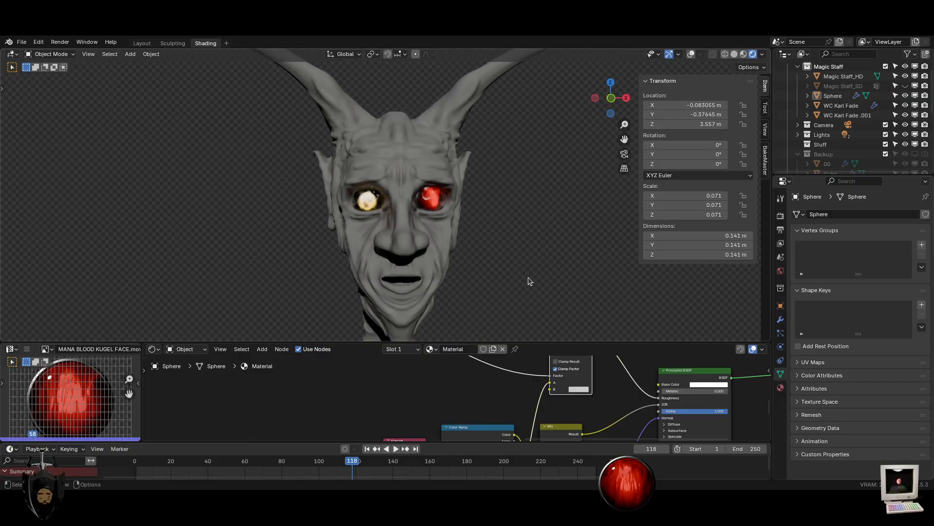
scroll(531, 281, "up", 5)
key("space")
Try shifting the white stop of the Color Ramp behind the Roughness Mix's Factor, then undo the change and stop playback
middle_click_drag(399, 421, 517, 377)
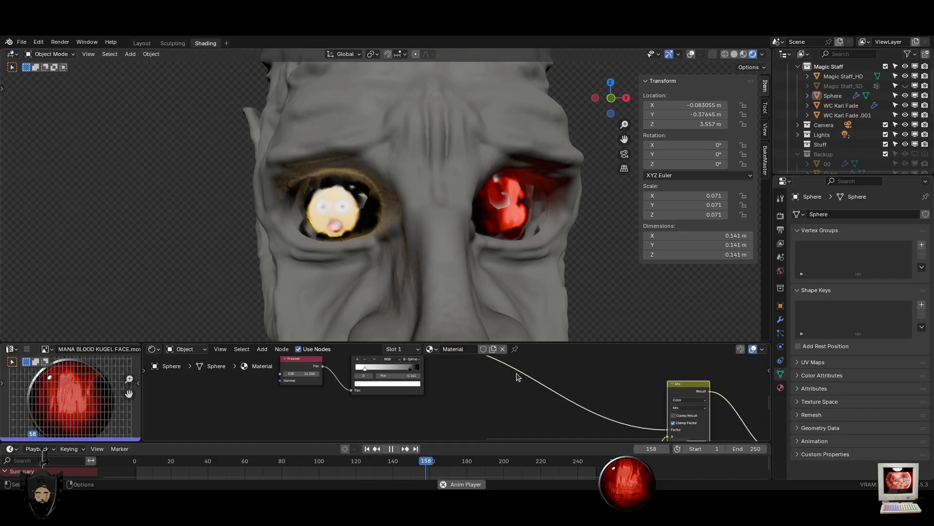
left_click_drag(366, 369, 309, 372)
key("ctrl+z")
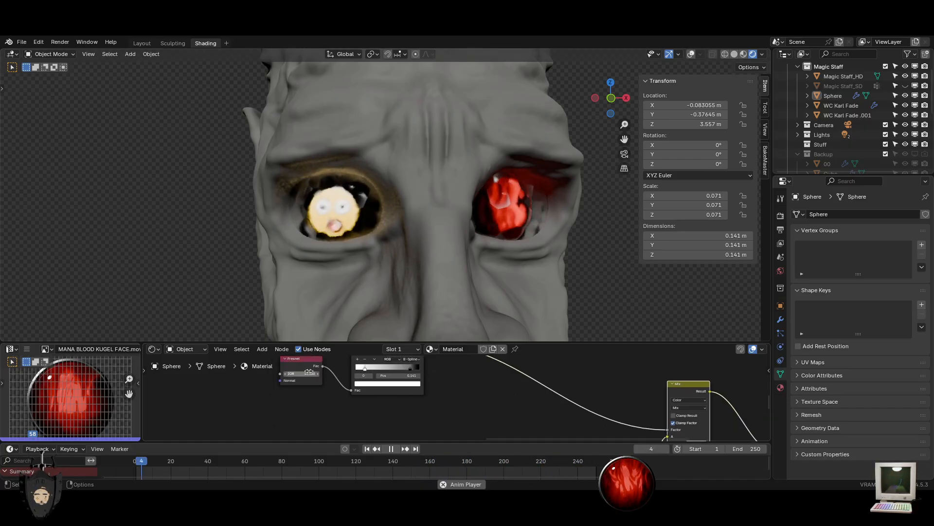
key("space")
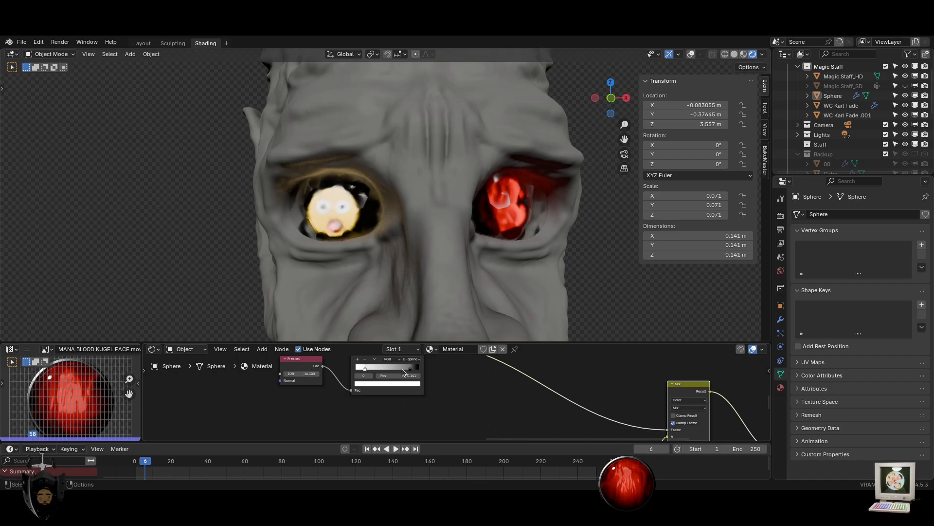
Move the black stop to the far end of the Roughness Factor's Color Ramp and lower its Fresnel IOR to just below 1
mouse_move(384, 369)
left_mouse_down()
mouse_move(349, 368)
mouse_move(416, 368)
left_mouse_up()
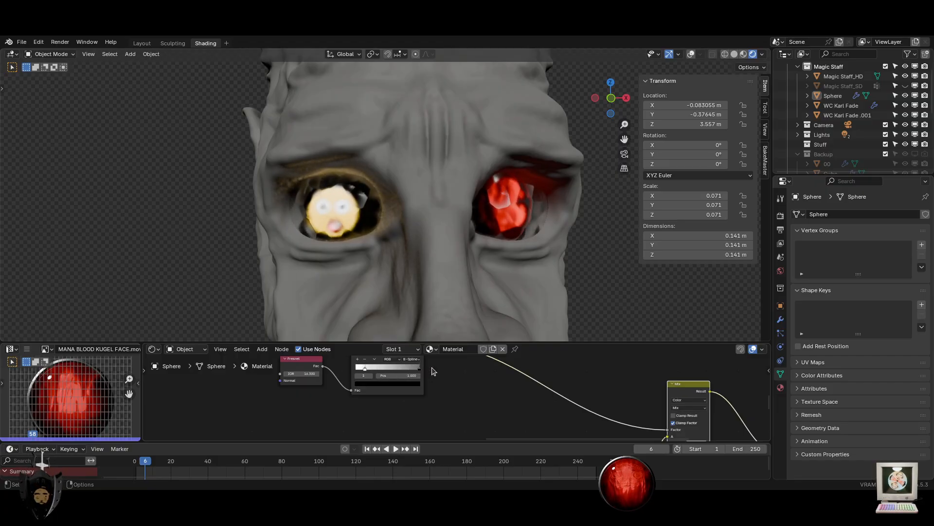
left_click_drag(303, 374, 233, 374)
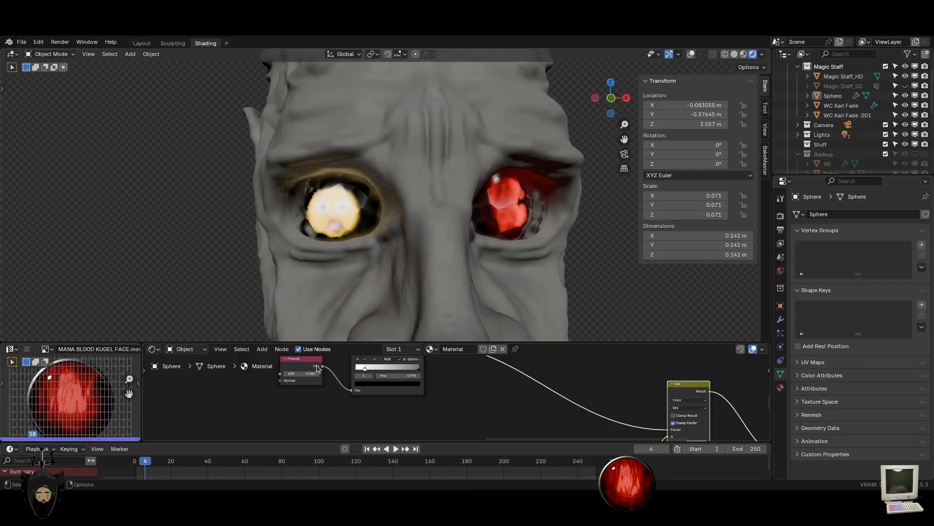
left_click_drag(302, 373, 297, 373)
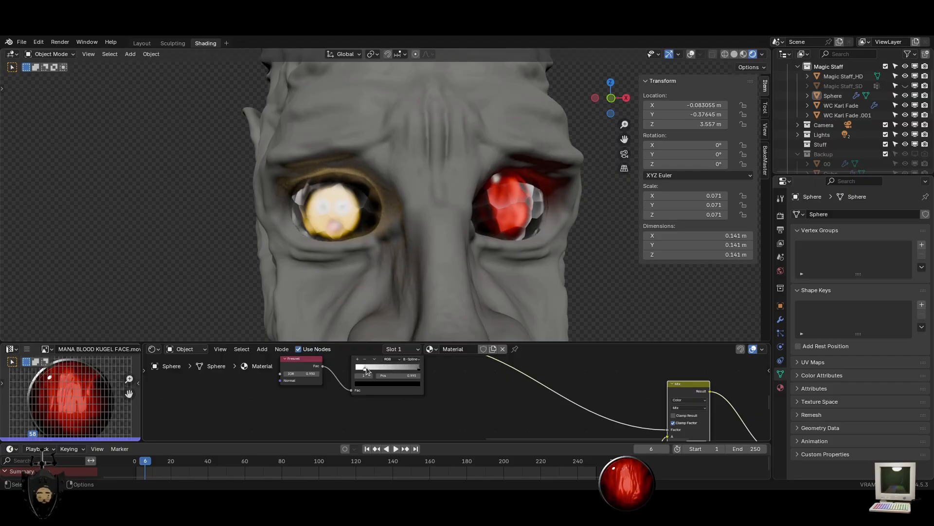
left_click(404, 387)
mouse_move(409, 287)
left_mouse_down()
mouse_move(409, 305)
mouse_move(410, 285)
left_mouse_up()
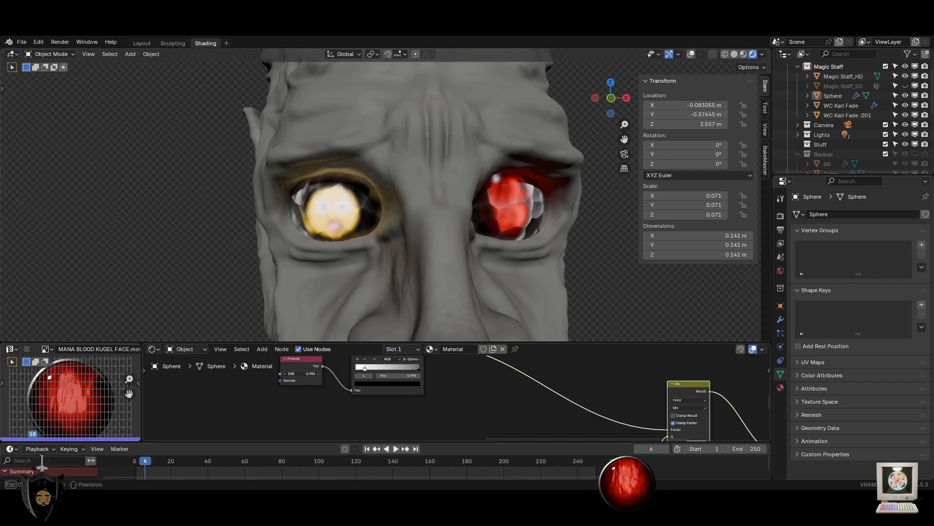
left_click_drag(301, 374, 300, 373)
Darken the Roughness Mix node's B colour to mid grey and check the eye from the side with the animation playing
middle_click_drag(542, 388, 450, 377)
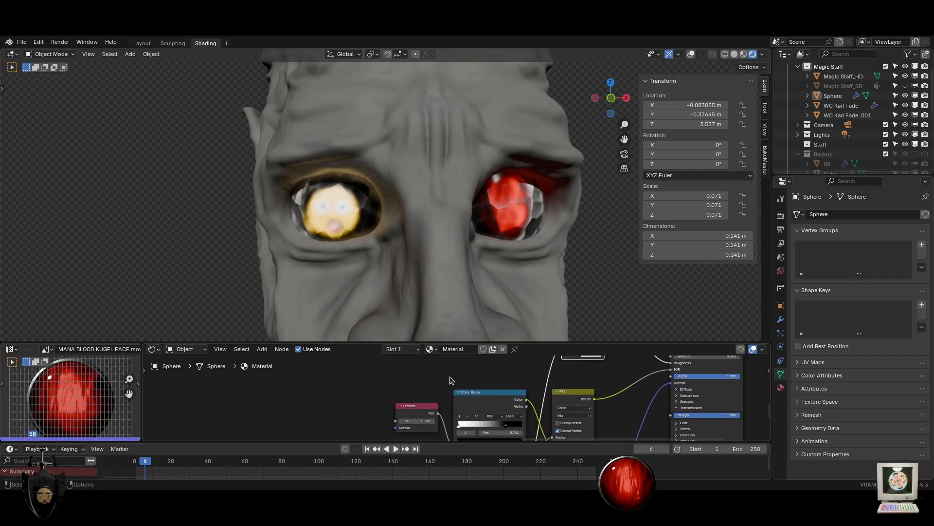
middle_click_drag(640, 362, 617, 390)
left_click(569, 382)
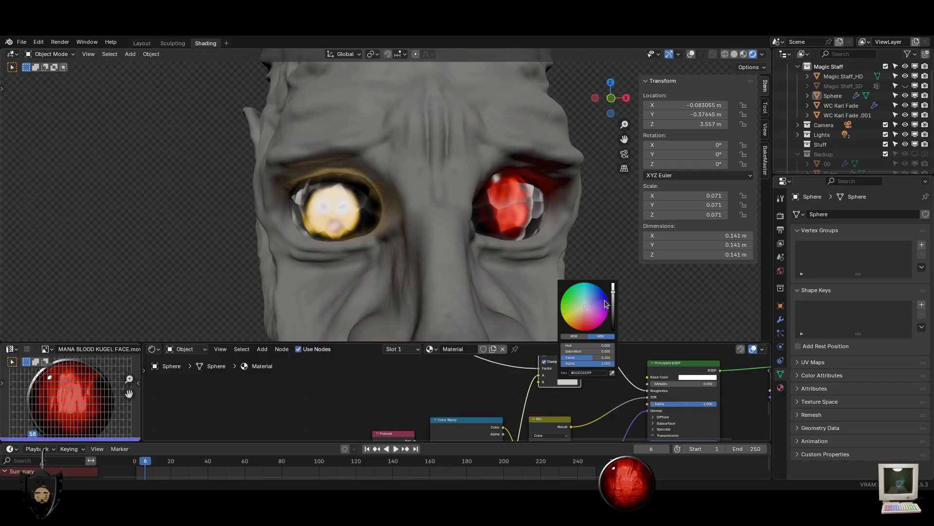
mouse_move(613, 288)
left_mouse_down()
mouse_move(614, 324)
mouse_move(614, 302)
left_mouse_up()
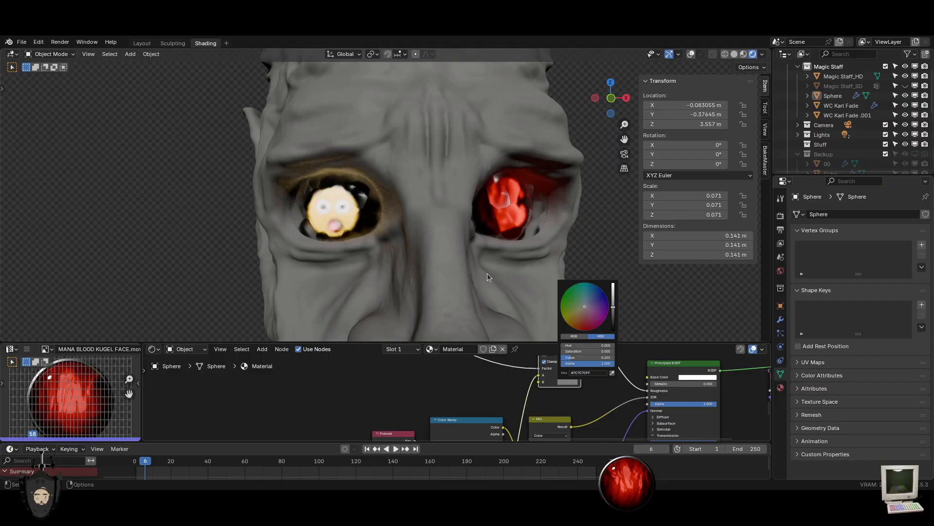
key("space")
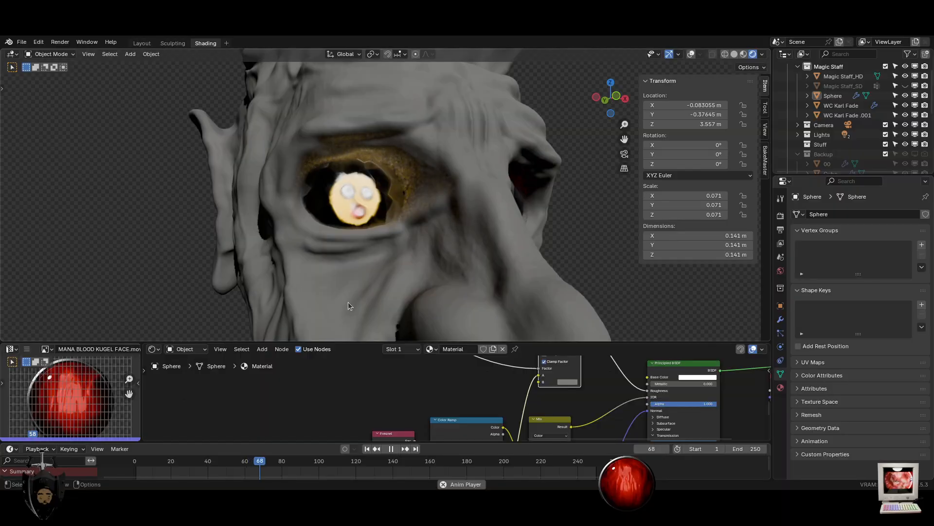
key("space")
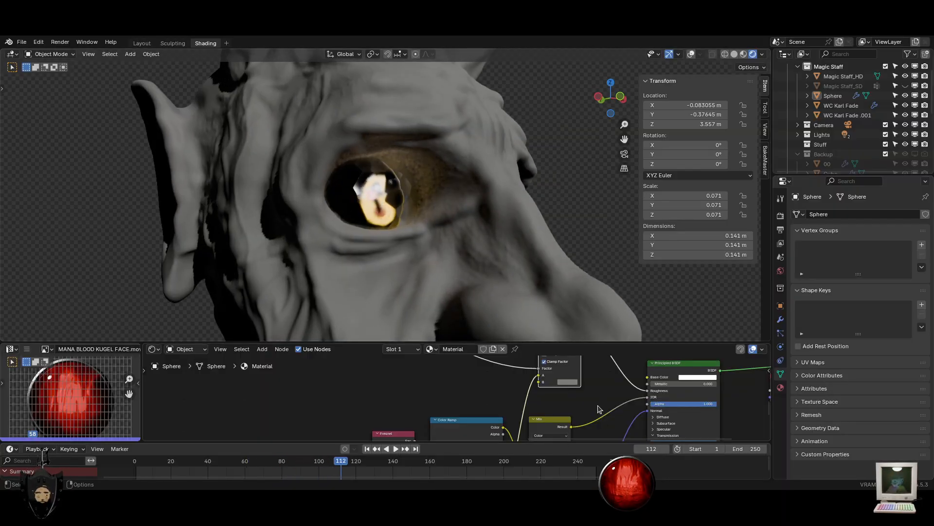
left_click(570, 382)
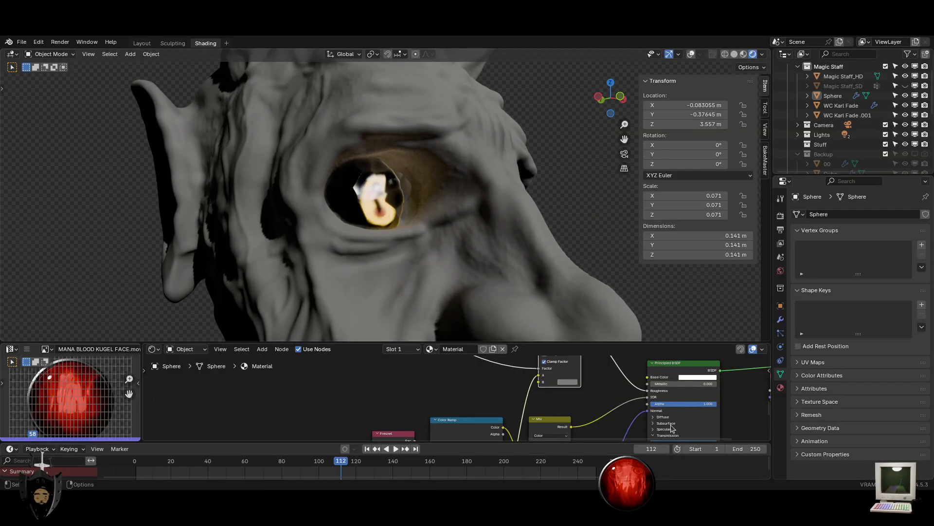
Try other stop positions on the Color Ramp that drives the IOR Mix node, along with its Fresnel IOR
scroll(482, 379, "down", 5, "shift")
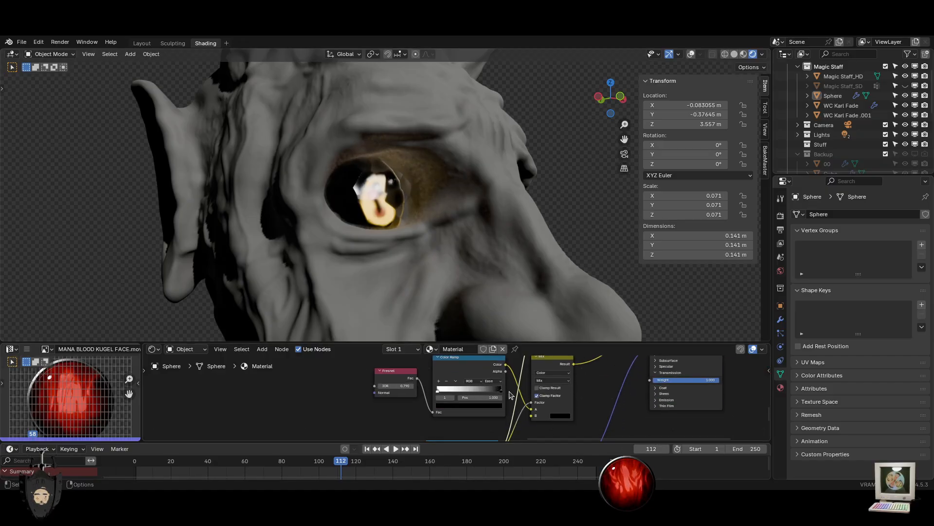
left_click_drag(501, 390, 485, 390)
left_click_drag(404, 386, 400, 388)
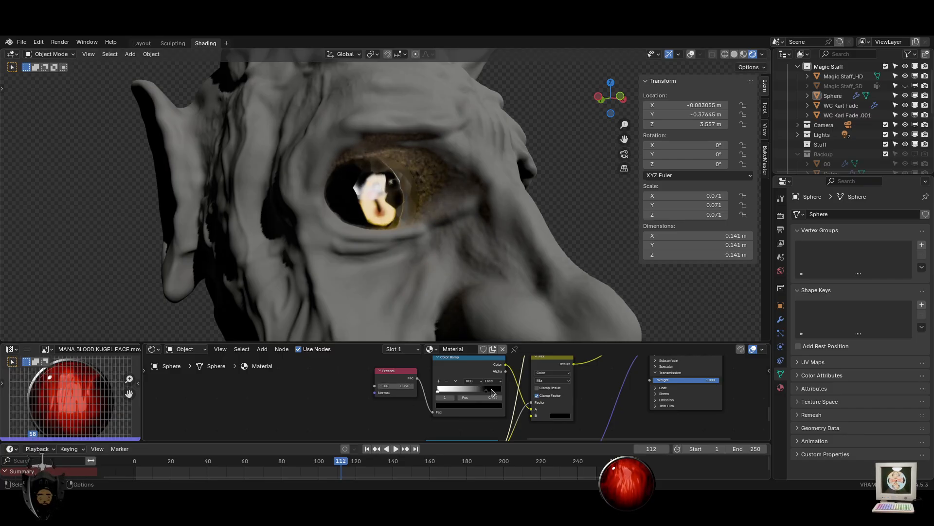
left_click_drag(491, 390, 444, 391)
right_click(444, 392)
left_click(444, 390)
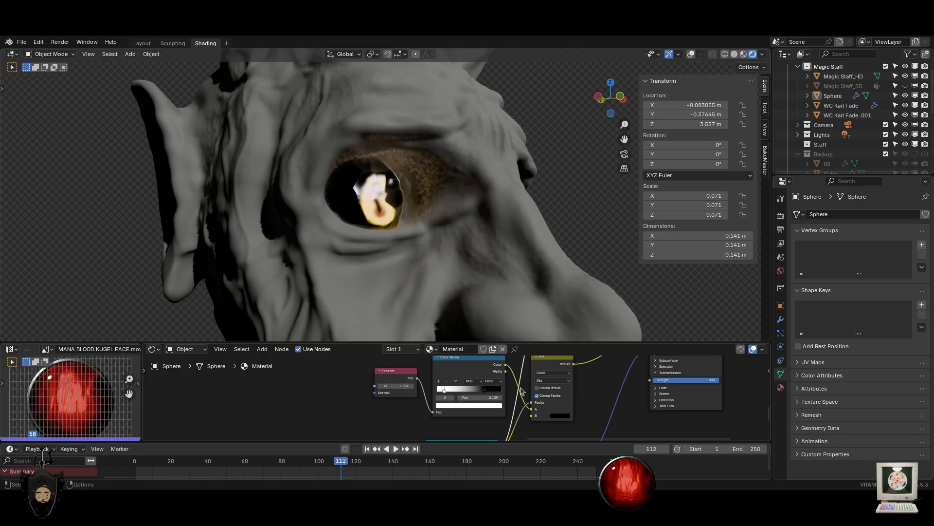
Set the B colour of the Mix node feeding IOR to grey and check both eyes with the animation playing
left_click(558, 416)
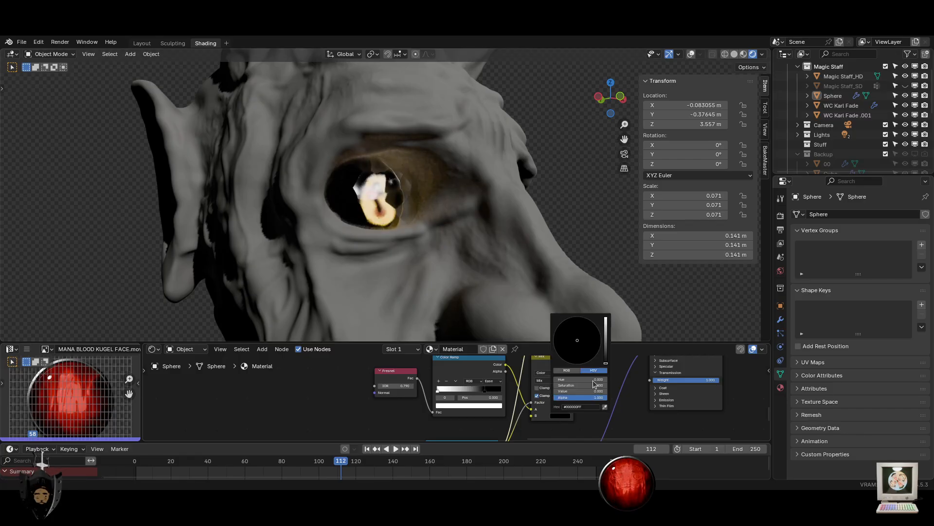
left_click_drag(605, 363, 606, 336)
middle_click_drag(491, 228, 411, 231)
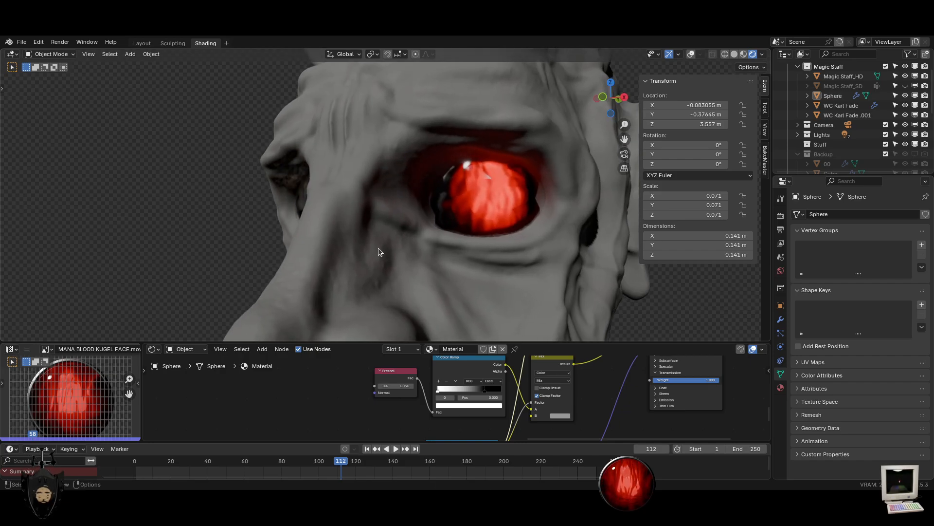
key("space")
middle_click_drag(344, 256, 435, 254)
key("space")
Save the Magic Staff.blend file
middle_click_drag(588, 386, 347, 408)
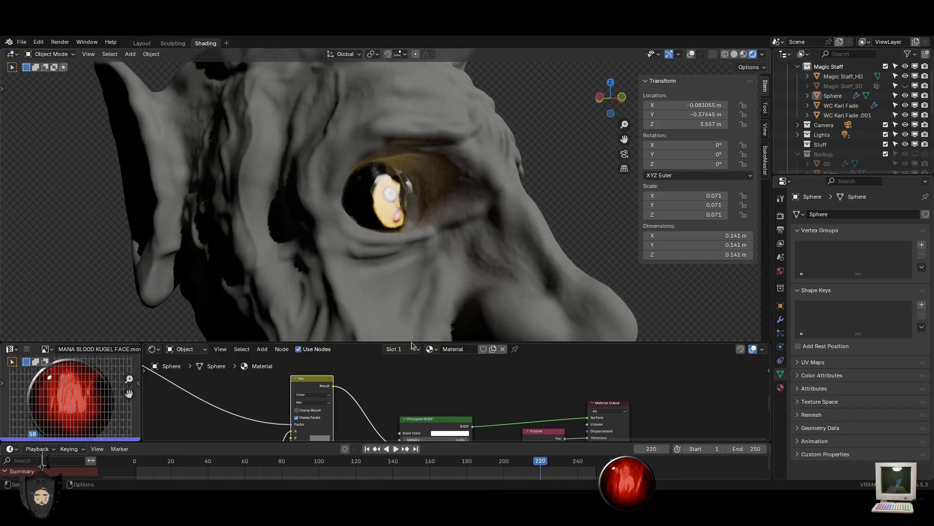
key("ctrl+s")
scroll(463, 422, "up", 4)
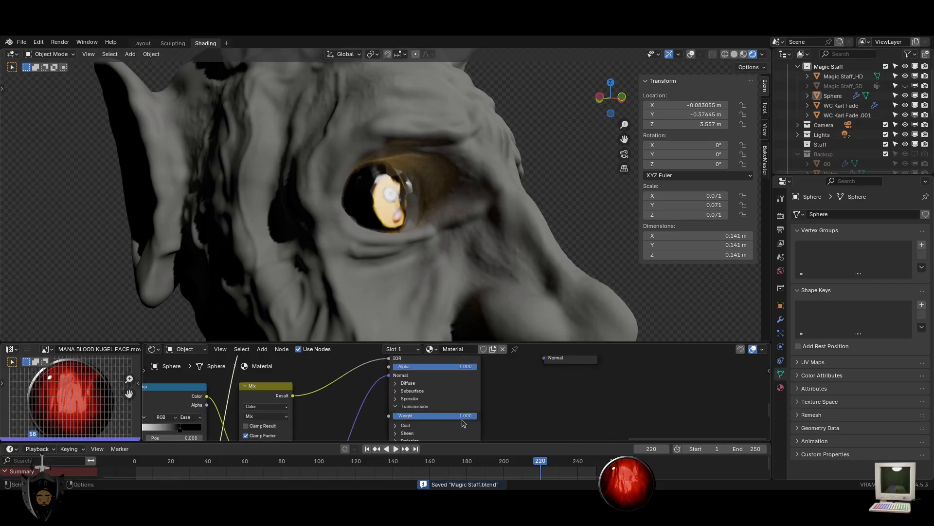
Tint the Principled BSDF's base colour on the eye sphere light orange
scroll(463, 423, "up", 4, "shift")
left_click(451, 378)
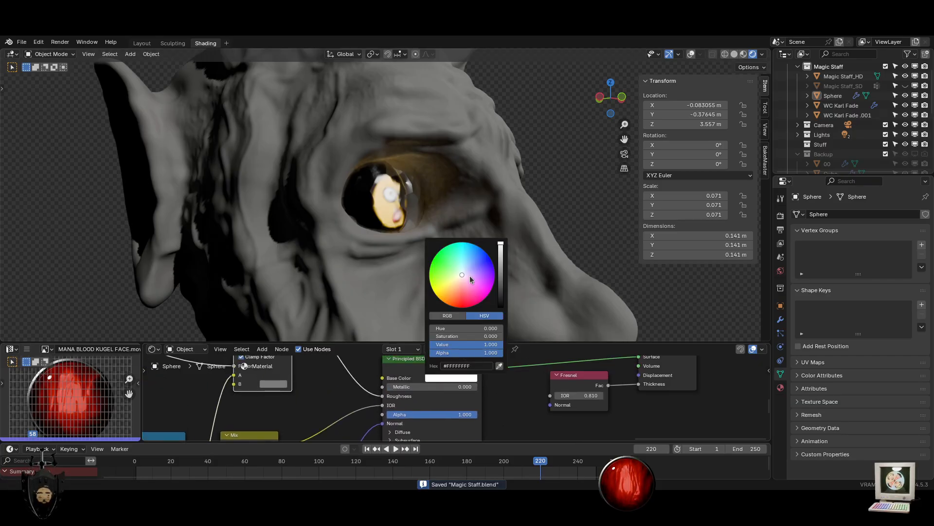
left_click_drag(469, 275, 456, 290)
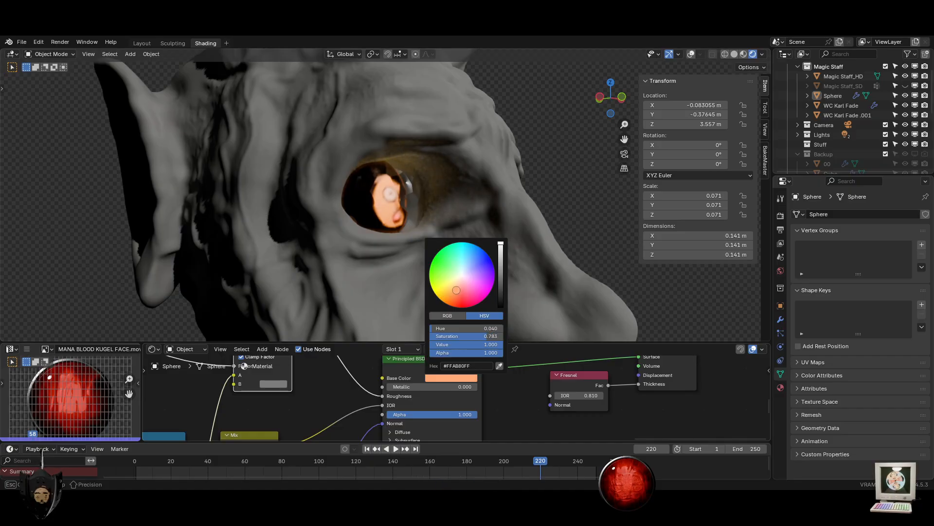
Try a different IOR on the Fresnel node that feeds the material output's Thickness
mouse_move(602, 395)
left_mouse_down()
mouse_move(642, 395)
mouse_move(591, 396)
left_mouse_up()
key("Escape")
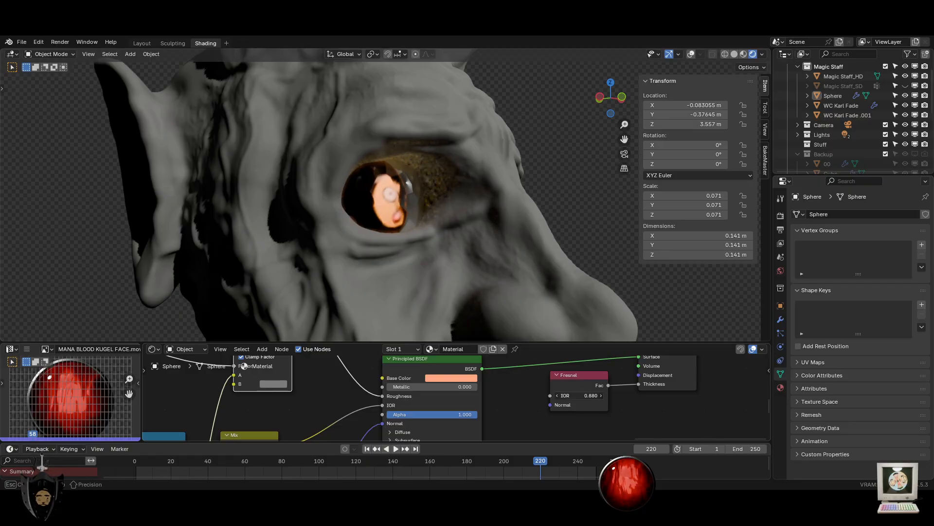
key("Escape")
Fine-tune the IOR of the Fresnel node that drives the Roughness Mix node
scroll(441, 396, "down", 9)
scroll(336, 409, "up", 3)
middle_click_drag(336, 409, 457, 434)
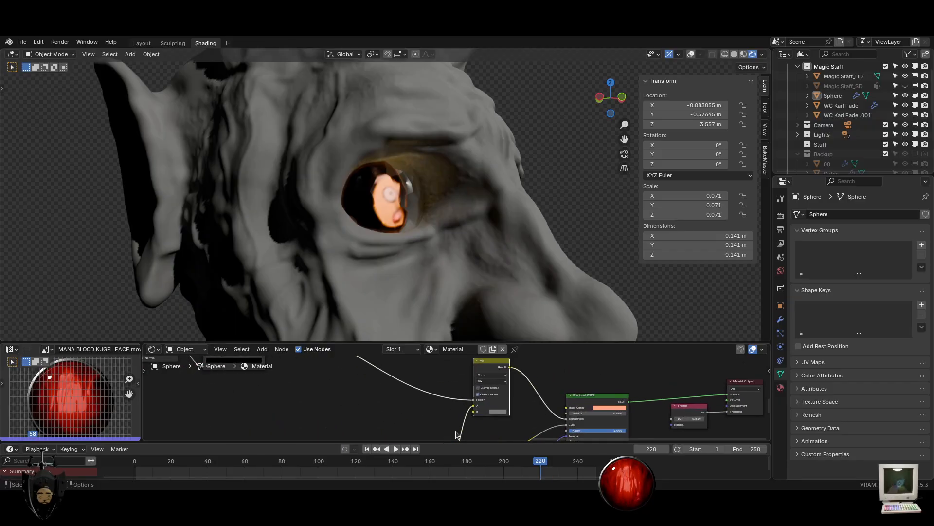
middle_click_drag(247, 389, 468, 434)
scroll(401, 404, "up", 3)
left_click_drag(378, 401, 381, 401)
scroll(455, 392, "down", 6)
Try a higher IOR on the Fresnel node that drives the Mix node feeding IOR
middle_click_drag(557, 414, 540, 356)
middle_click_drag(627, 370, 560, 419)
scroll(559, 415, "up", 2)
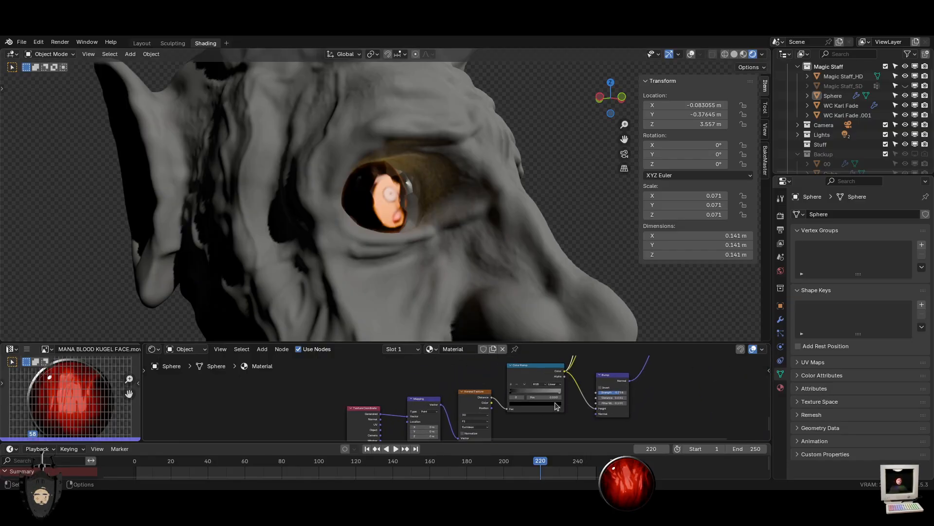
middle_click_drag(392, 408, 261, 428)
middle_click_drag(400, 366, 395, 396)
scroll(395, 396, "up", 3)
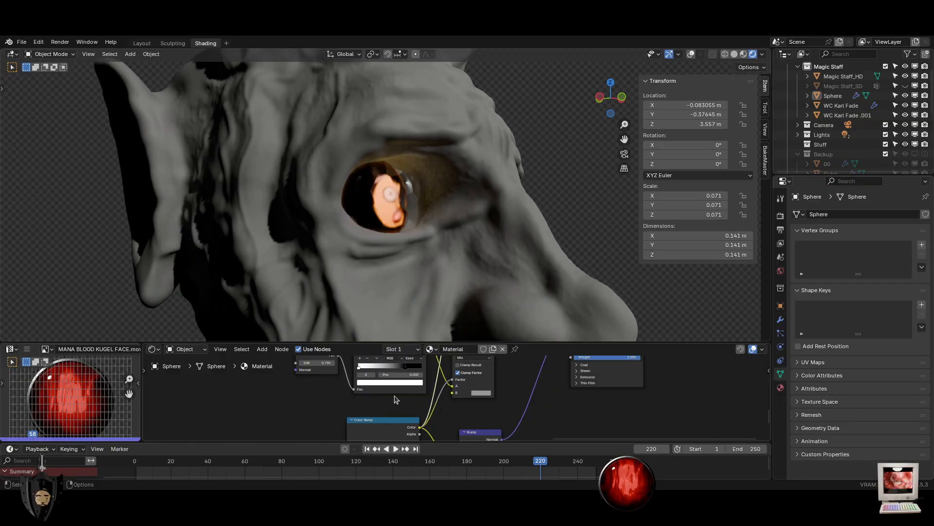
left_click_drag(316, 362, 335, 363)
key("Escape")
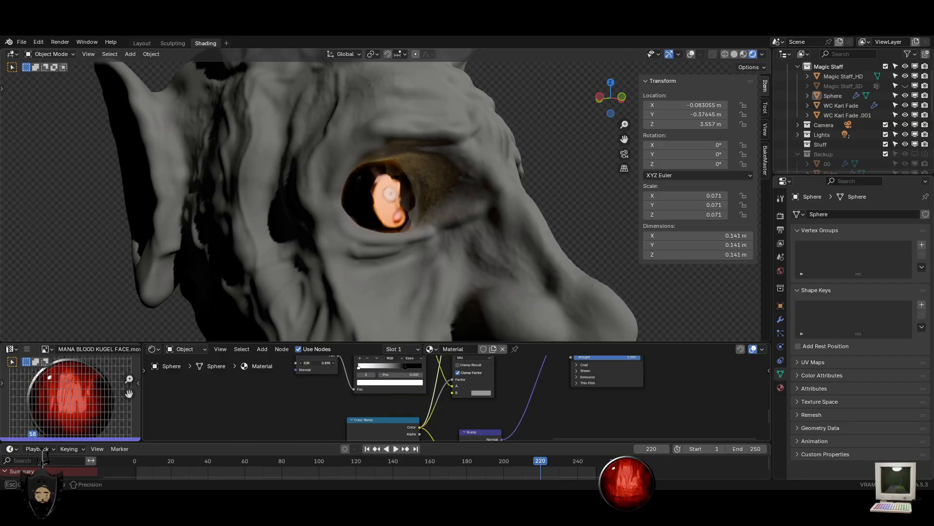
key("Escape")
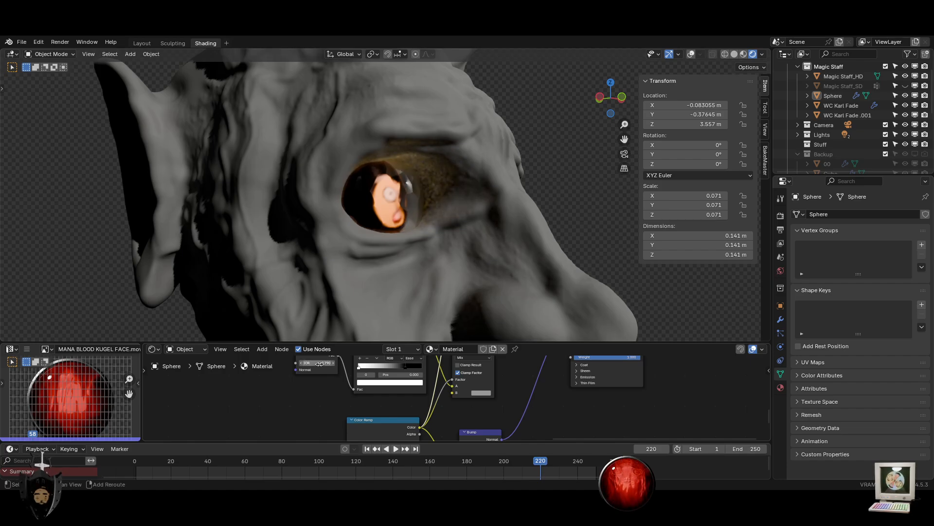
Adjust the dark stop of the Color Ramp driving the IOR Mix node and fine-tune that Mix node's grey B colour
mouse_move(404, 367)
left_mouse_down()
mouse_move(428, 368)
mouse_move(403, 370)
left_mouse_up()
left_click(489, 393)
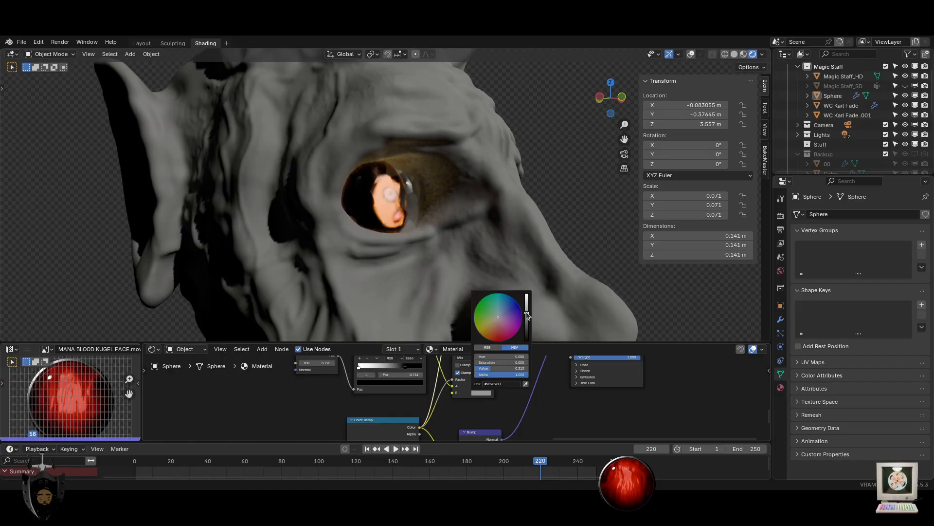
mouse_move(527, 312)
left_mouse_down()
mouse_move(526, 332)
mouse_move(527, 294)
mouse_move(527, 334)
mouse_move(527, 312)
left_mouse_up()
left_click(488, 393)
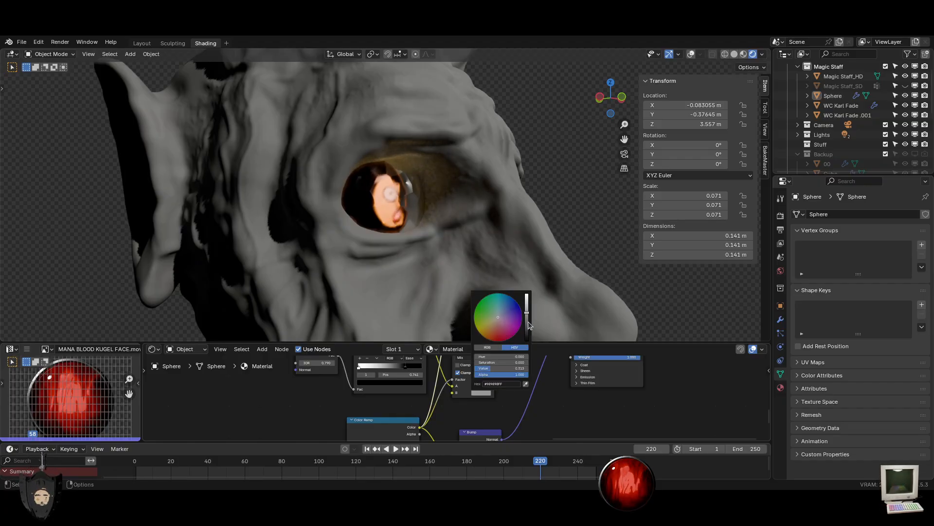
mouse_move(528, 317)
left_mouse_down()
mouse_move(527, 334)
mouse_move(527, 313)
left_mouse_up()
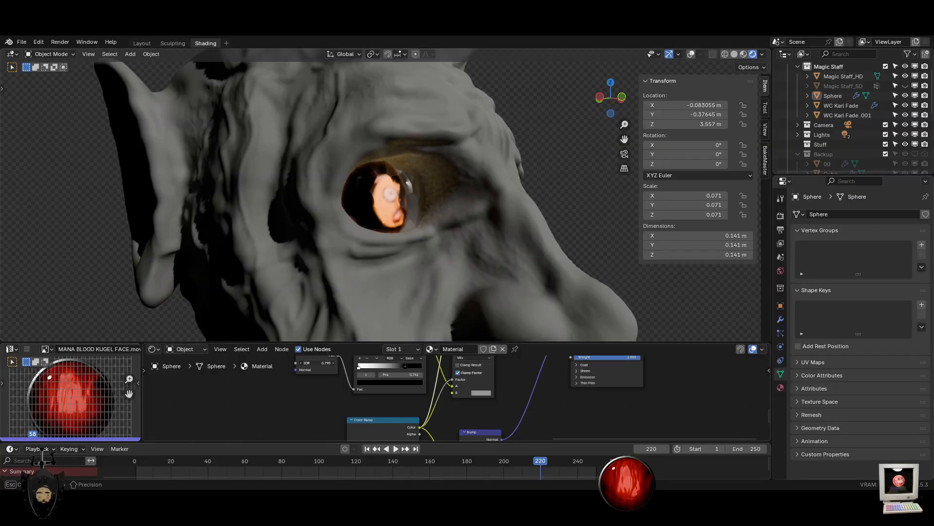
Adjust the IOR of the Fresnel node behind the IOR Mix node and check both eyes with the animation playing
mouse_move(321, 362)
left_mouse_down()
mouse_move(362, 363)
mouse_move(321, 367)
left_mouse_up()
middle_click_drag(390, 310, 347, 310)
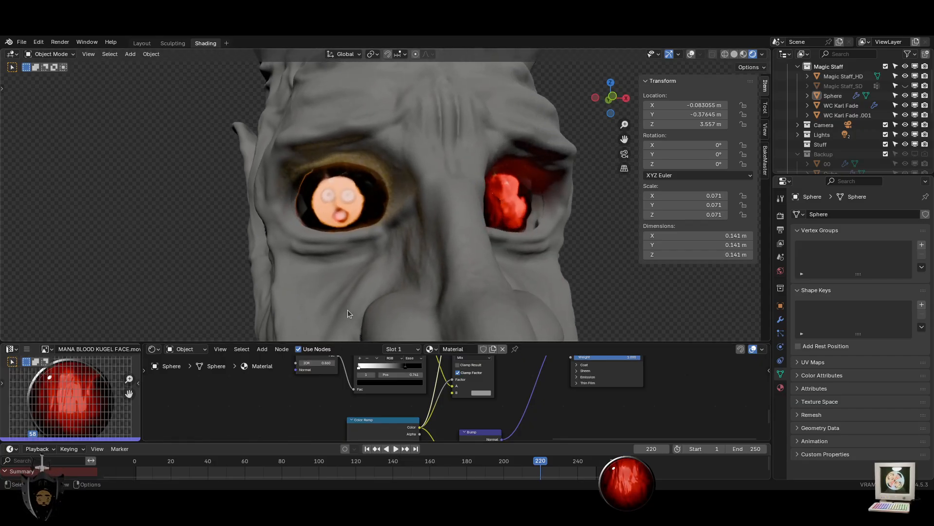
key("space")
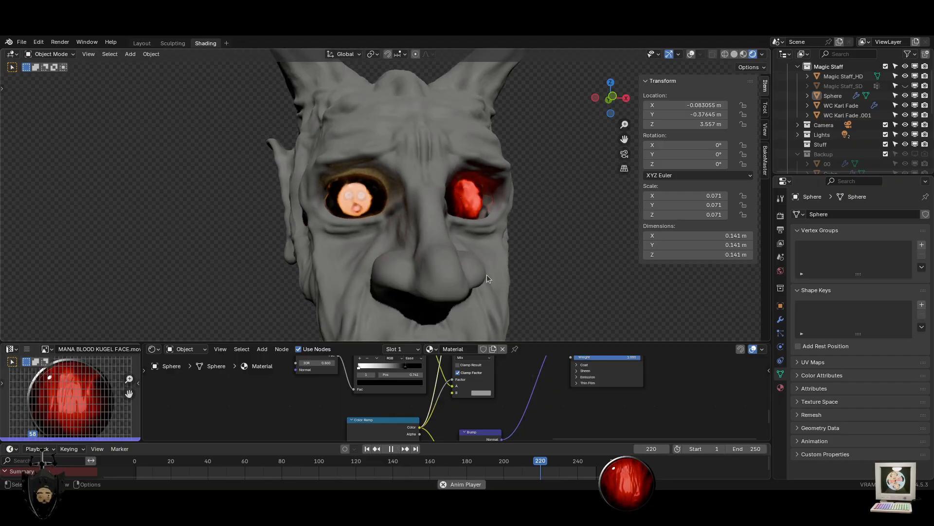
scroll(536, 302, "up", 3)
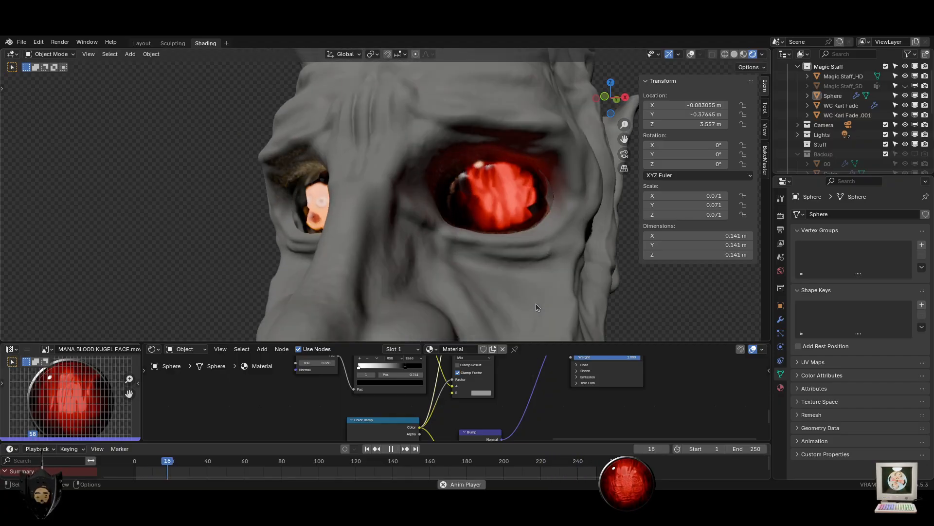
key("space")
Set the Bump node's strength to 1.000, check the eye from the side, and save the Magic Staff.blend file
middle_click_drag(534, 386, 544, 426)
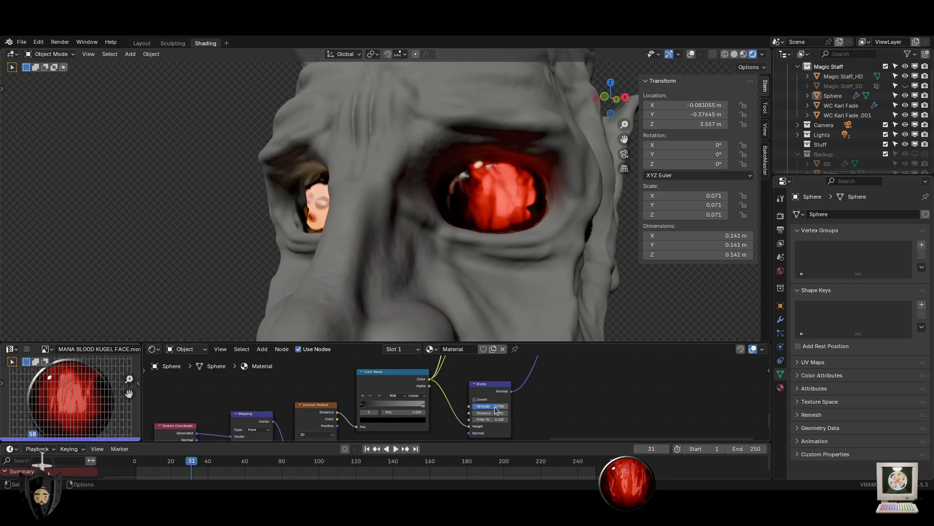
left_click_drag(491, 406, 516, 406)
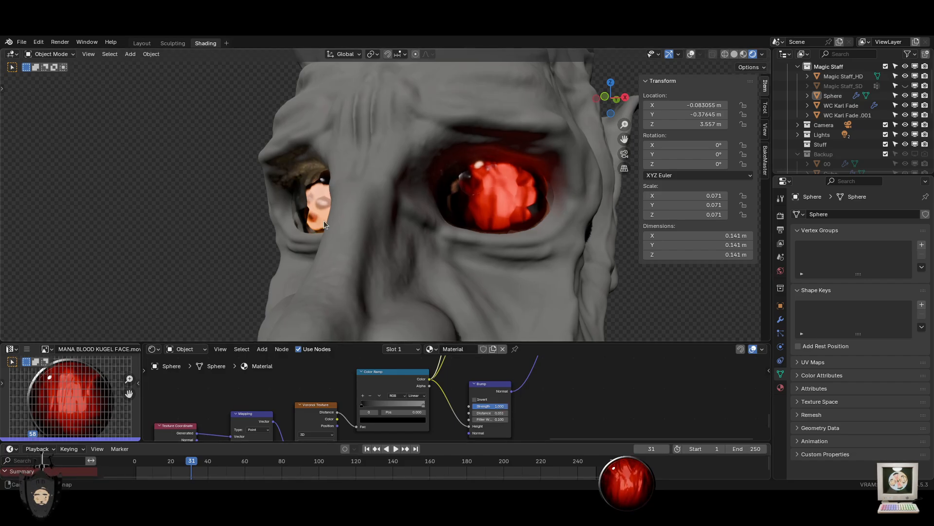
middle_click_drag(323, 221, 415, 227)
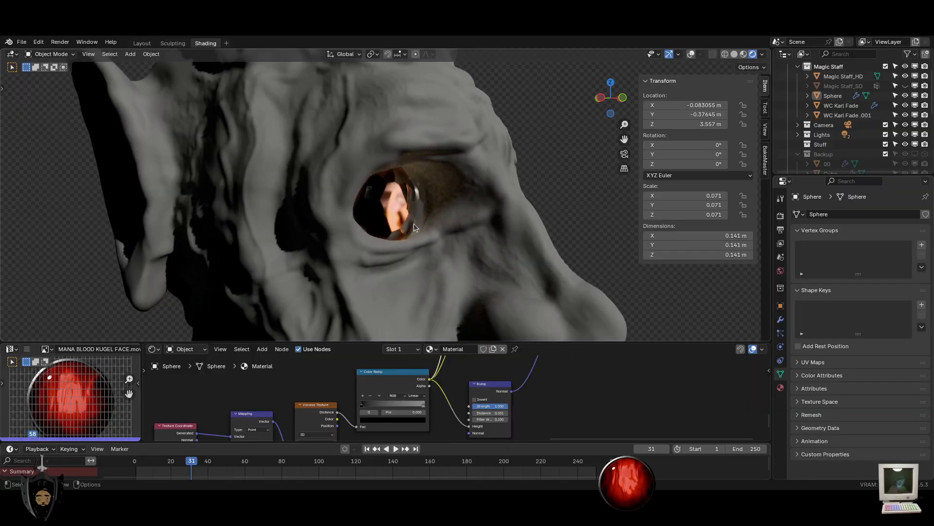
scroll(445, 250, "down", 4)
key("ctrl+s")
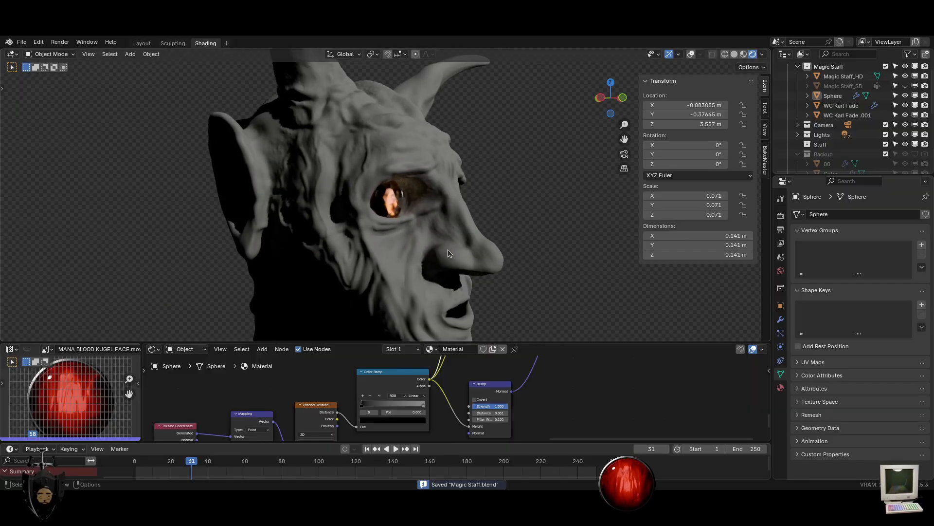
Review the eye sphere's complete material node tree in a maximized node editor
scroll(539, 415, "down", 3)
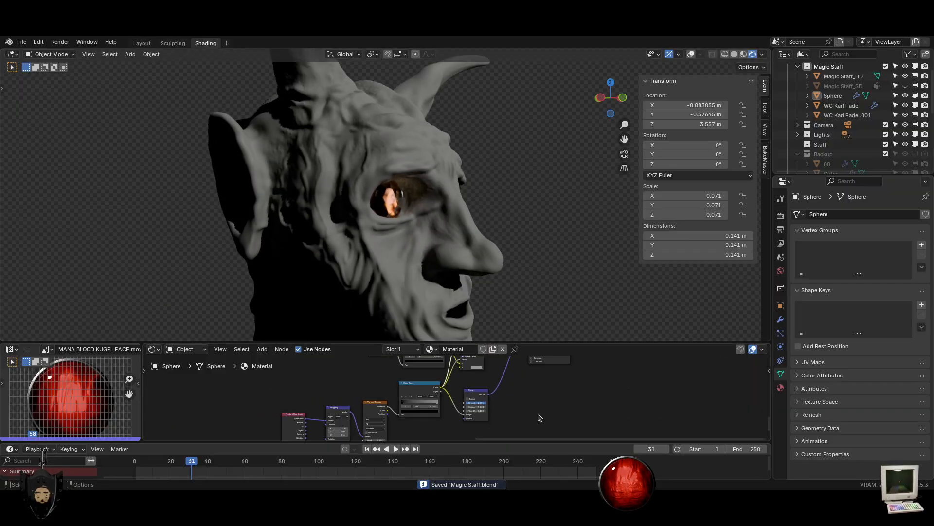
key("ctrl+space")
key("Home")
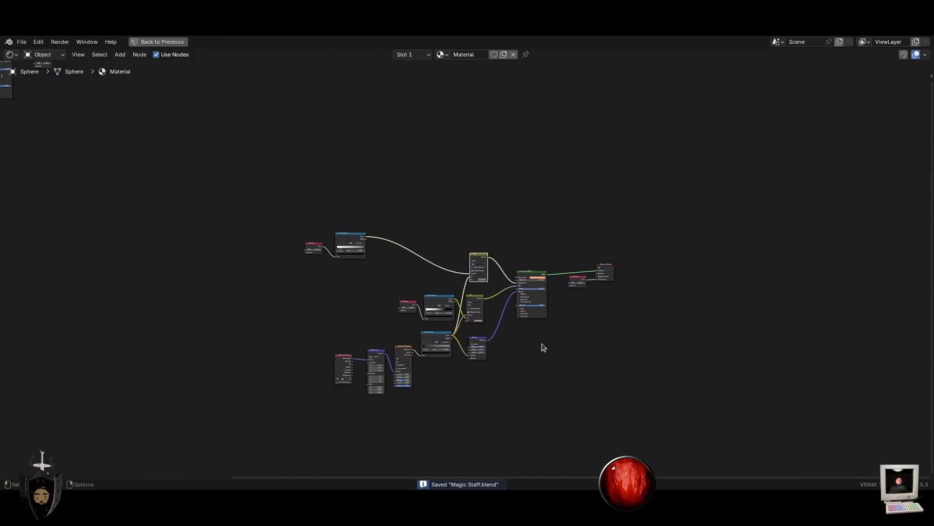
key("ctrl+space")
Examine both eyes up close and the whole staff head from several angles with the animation playing in a maximized viewport
middle_click_drag(504, 276, 478, 286)
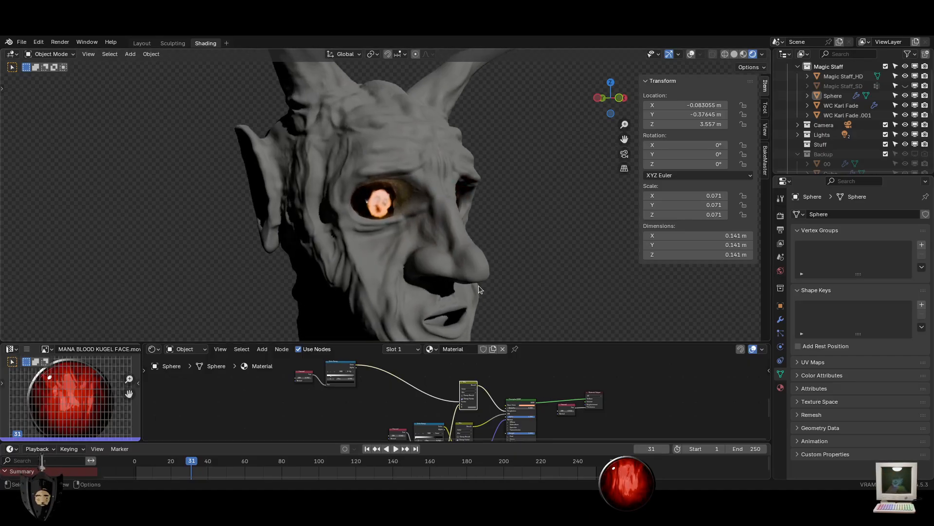
scroll(477, 276, "up", 5)
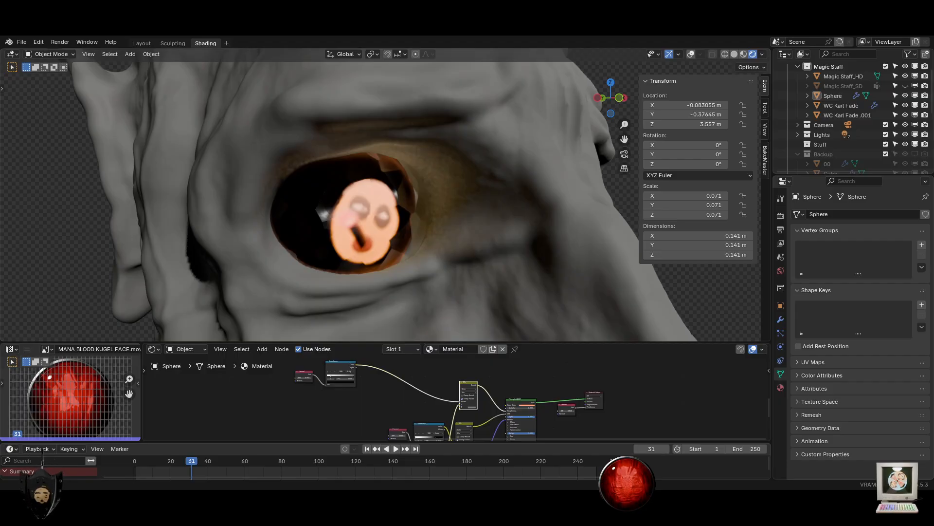
scroll(425, 135, "down", 8)
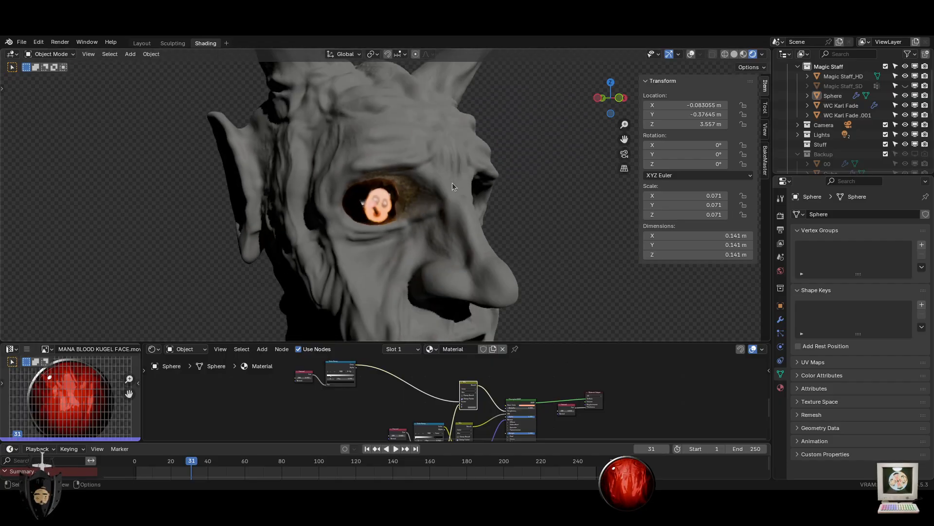
middle_click_drag(535, 262, 509, 266, "alt")
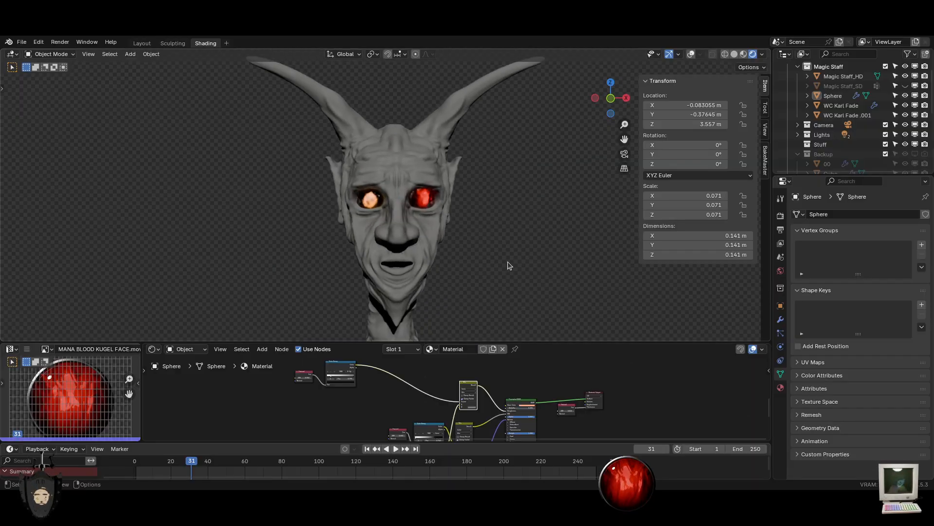
key("space")
scroll(553, 211, "up", 6)
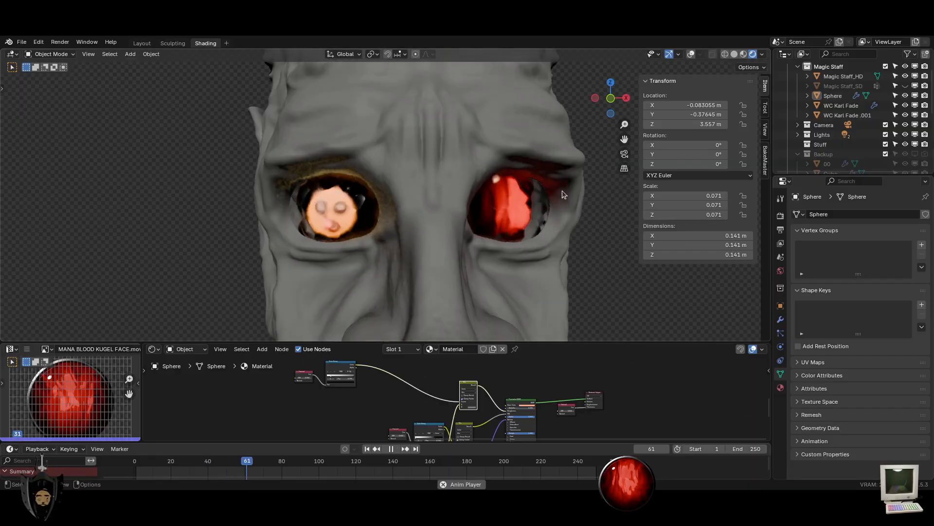
key("ctrl+space")
scroll(599, 343, "down", 5)
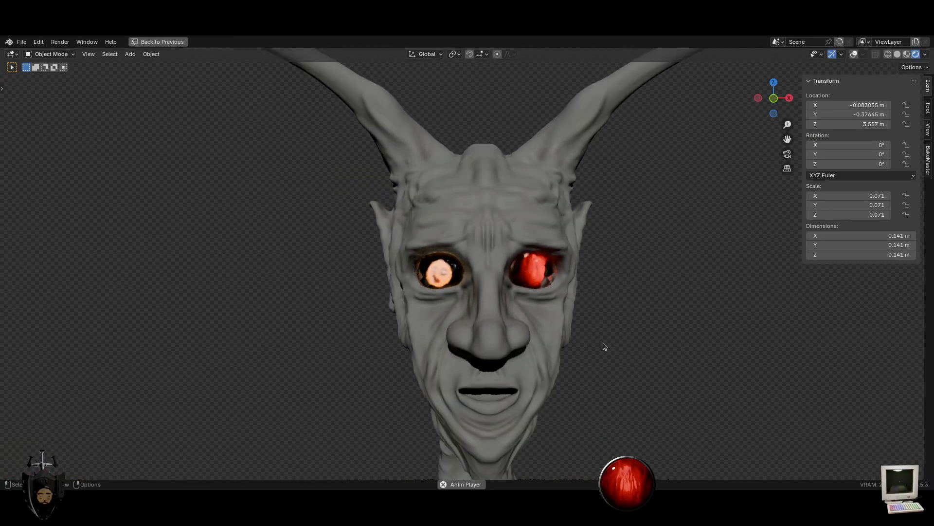
scroll(577, 334, "up", 3)
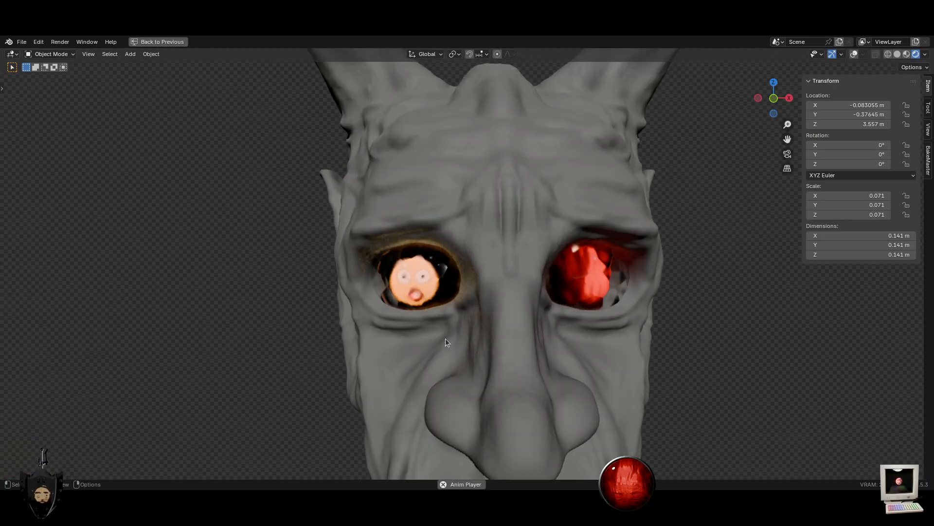
middle_click_drag(445, 336, 634, 349, "ctrl")
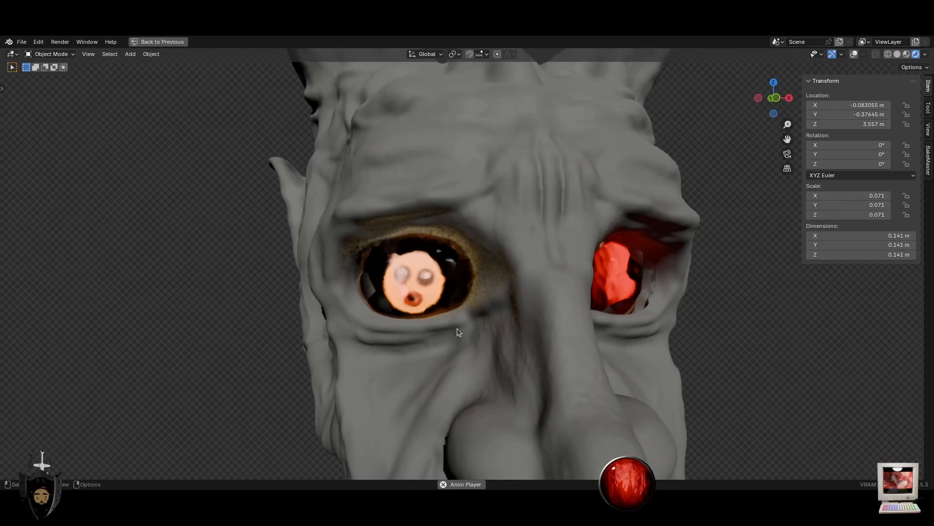
middle_click_drag(408, 340, 574, 387, "ctrl")
scroll(551, 352, "up", 4)
scroll(554, 350, "down", 2)
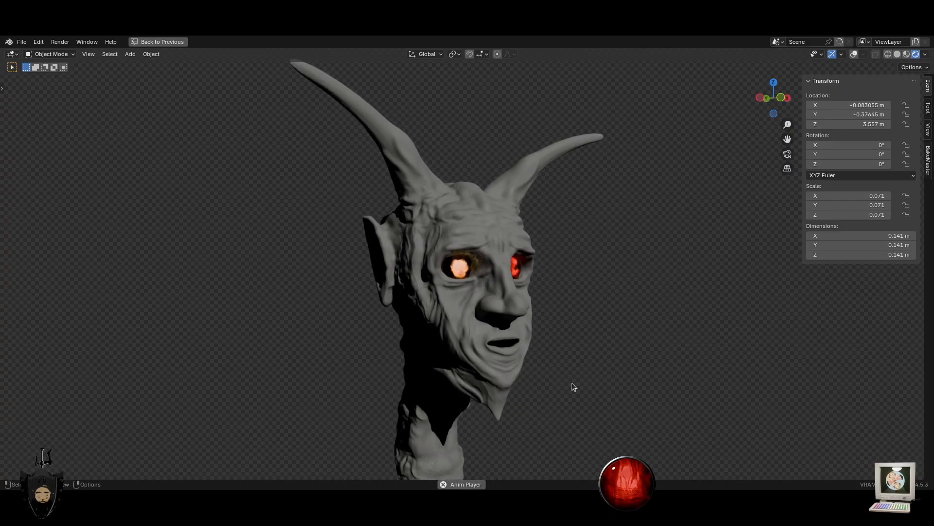